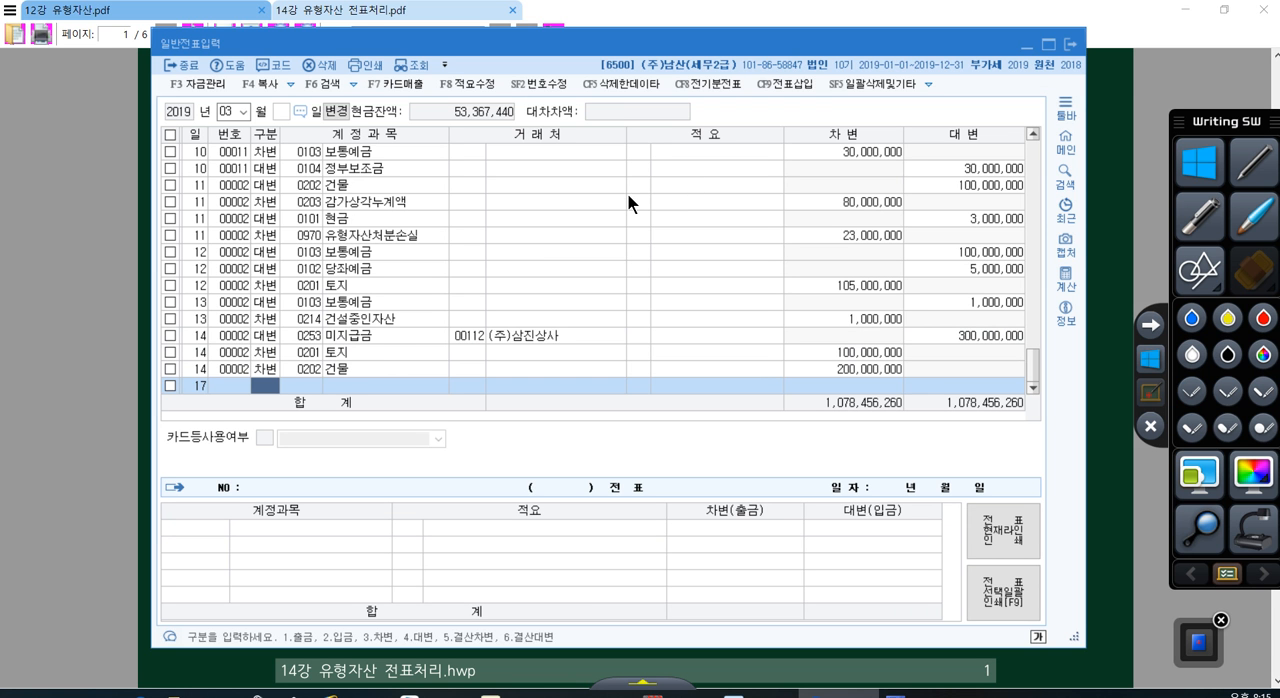
# Enter a credit (대변) line on the 17th for account 103 보통예금 with an amount of 257,000,000
pyautogui.write('4')
pyautogui.press('Return')
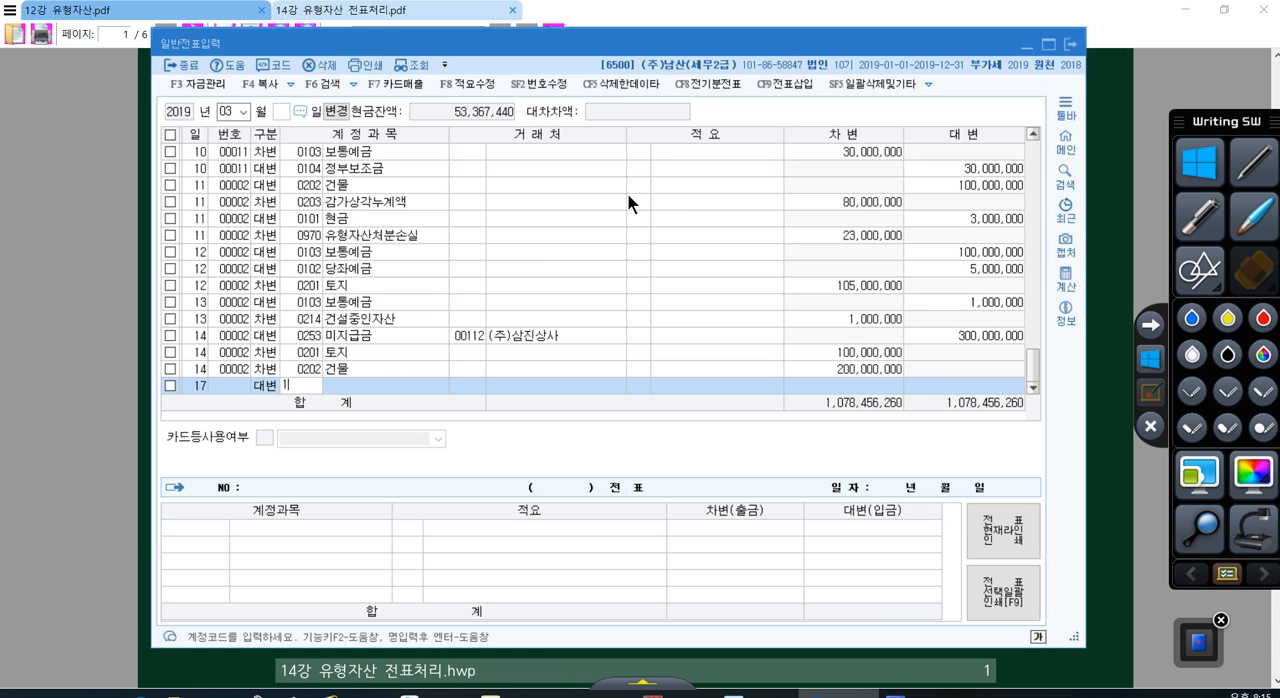
pyautogui.write('103')
pyautogui.press('Return')
pyautogui.press('Return')
pyautogui.press('Return')
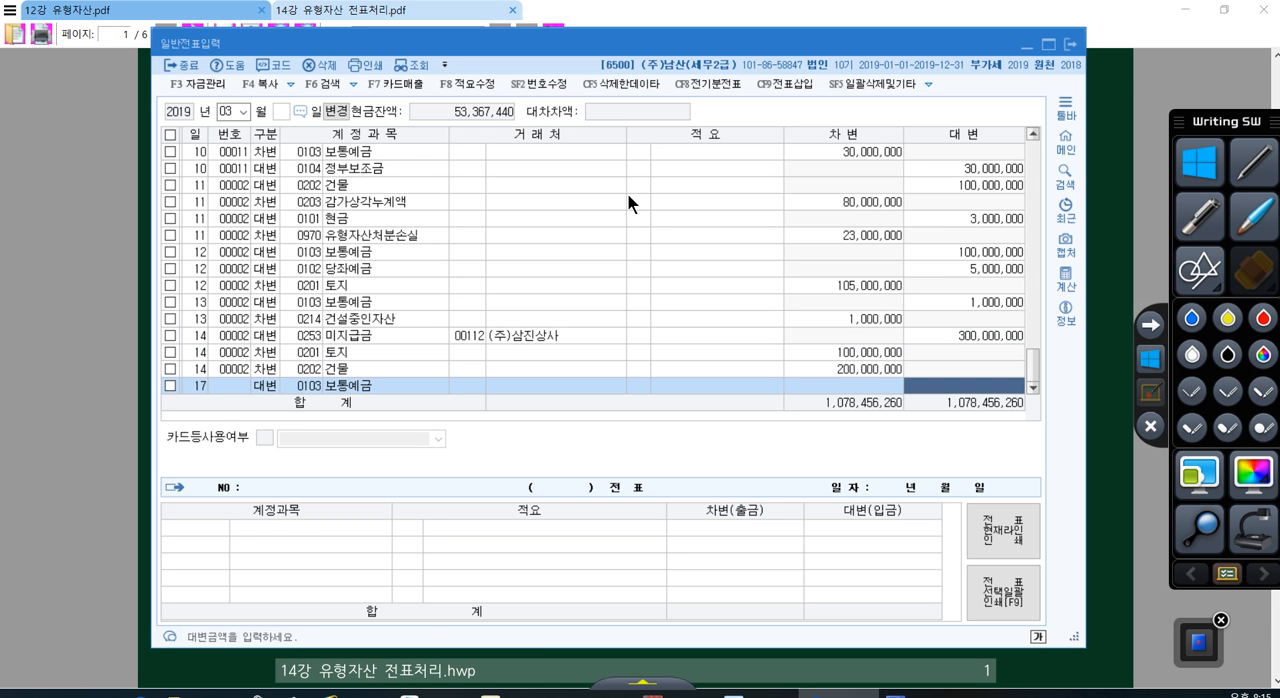
pyautogui.write('257000000')
pyautogui.press('Return')
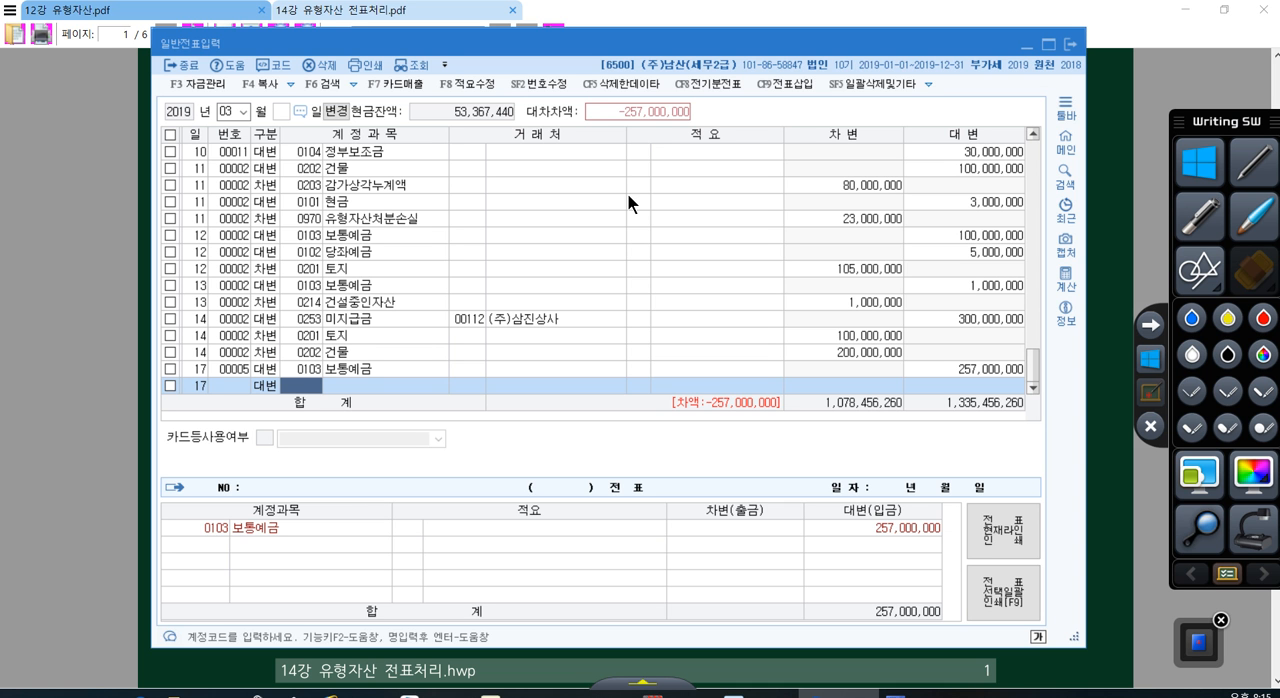
# Add a credit (대변) line on the 17th for account 101 현금 with an amount of 780,000
pyautogui.write('101')
pyautogui.press('Return')
pyautogui.press('Return')
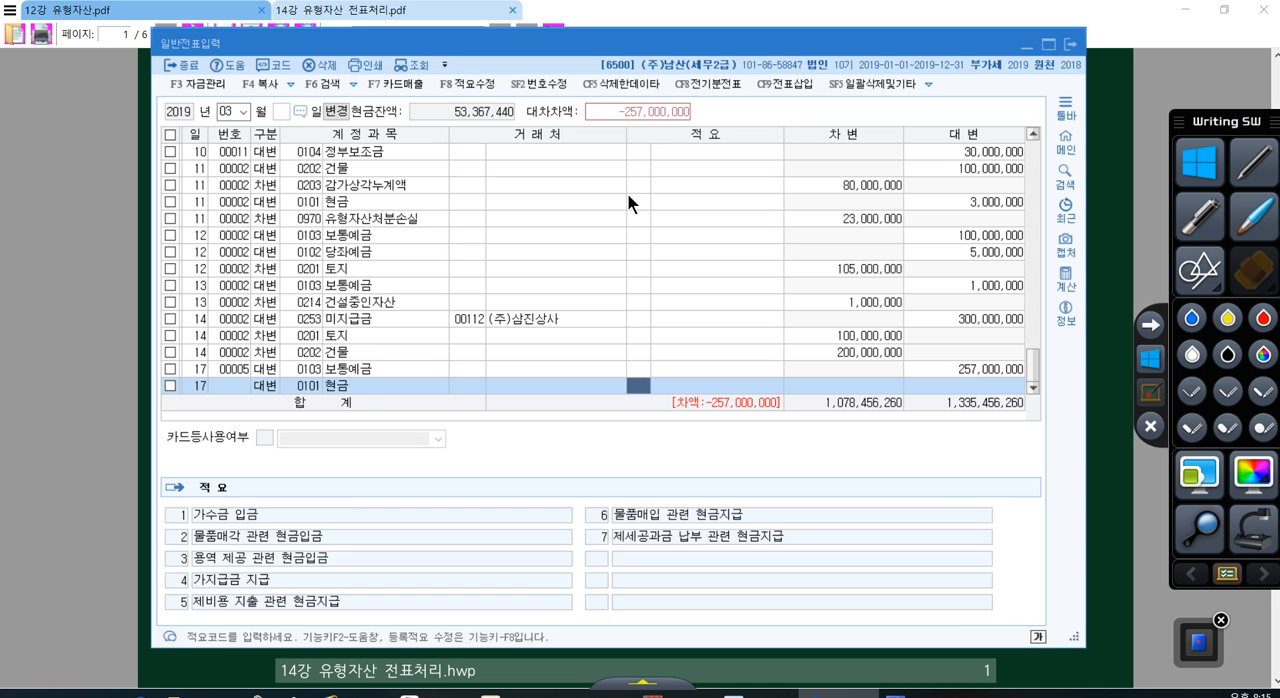
pyautogui.press('Return')
pyautogui.write('7800000')
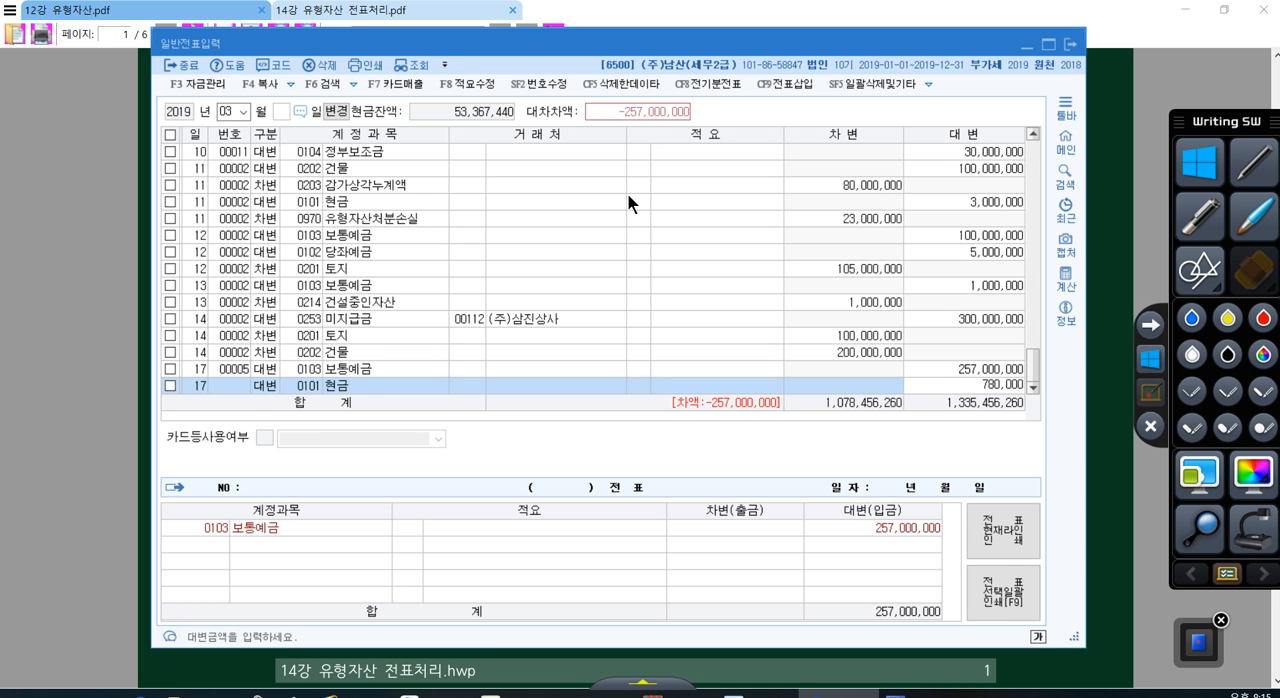
pyautogui.press('Return')
# Add a debit (차변) line on the 17th for account 0201 토지, checking the acquired asset in problem [6] of the PDF
pyautogui.press('Return')
pyautogui.write('3')
pyautogui.press('Return')
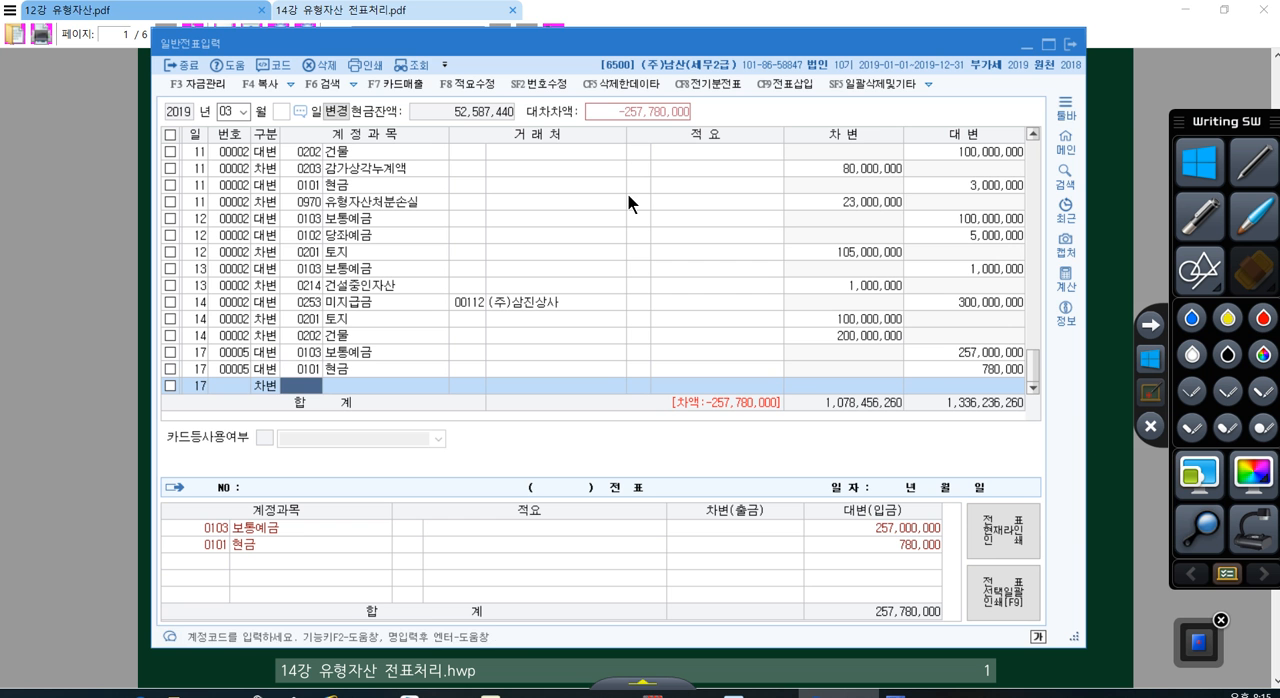
pyautogui.click(1104, 417)
pyautogui.scroll(-9, 691, 369)
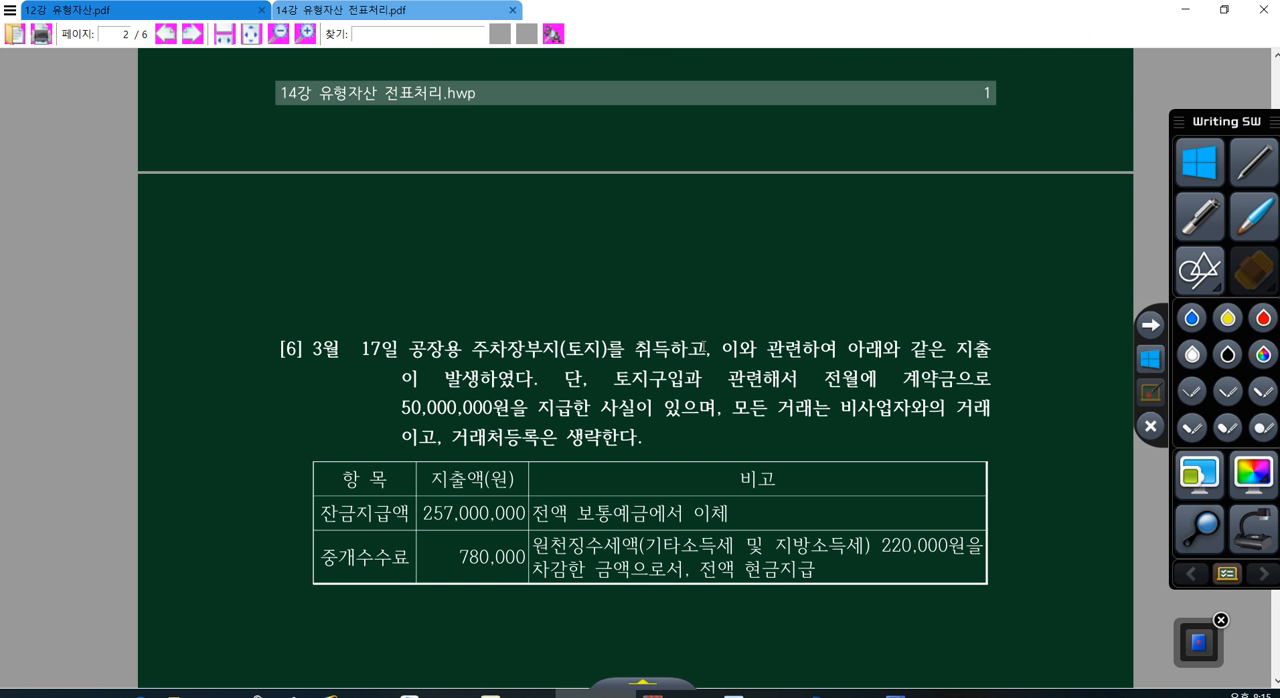
pyautogui.moveTo(563, 348); pyautogui.dragTo(643, 355)
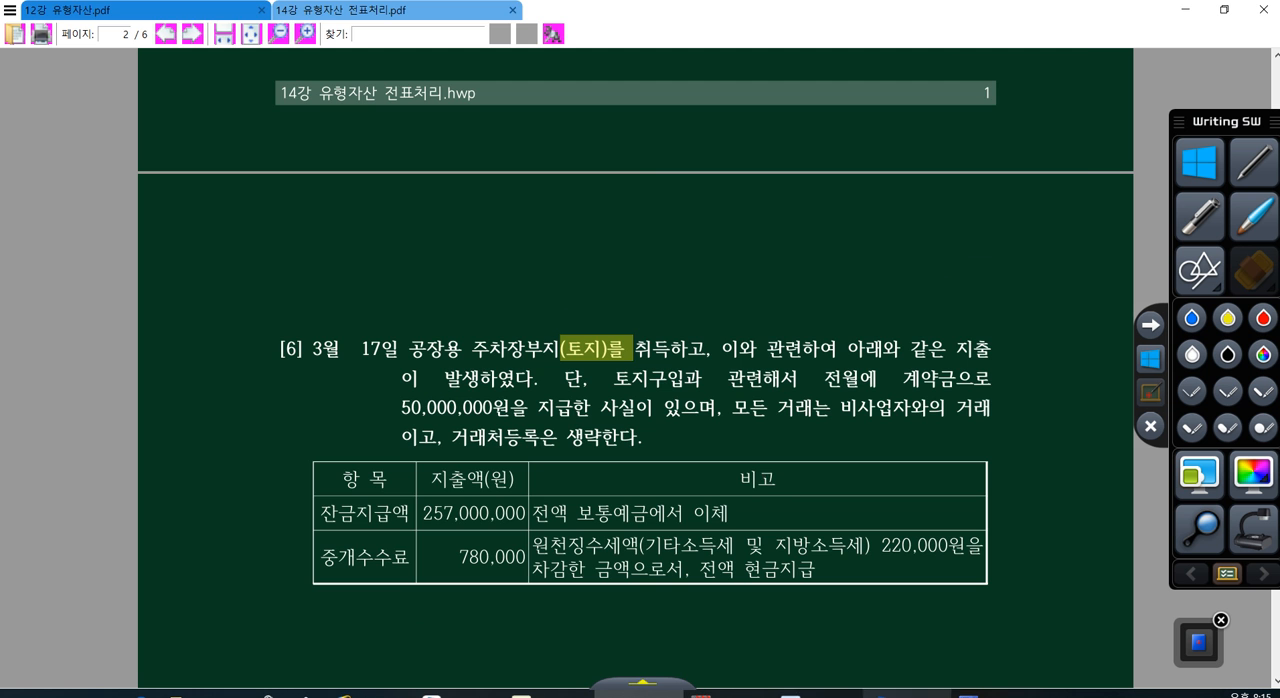
pyautogui.click(884, 693)
pyautogui.write('0201')
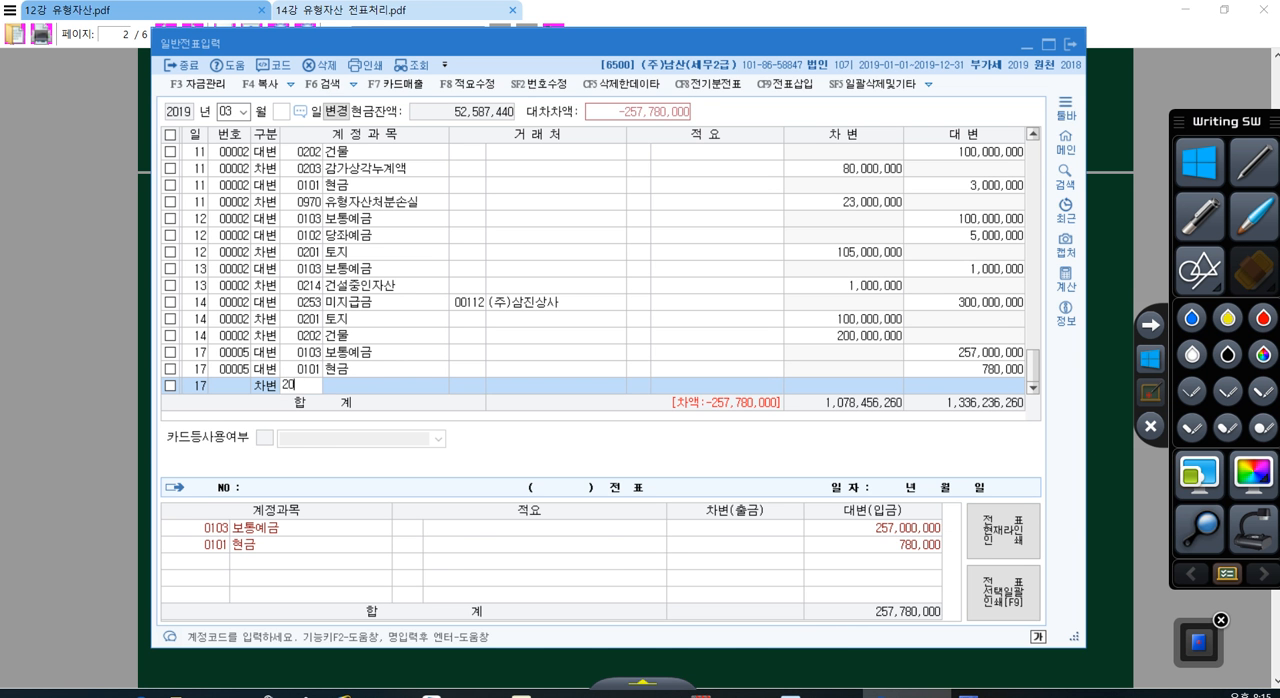
pyautogui.press('Return')
pyautogui.press('Return')
pyautogui.press('Return')
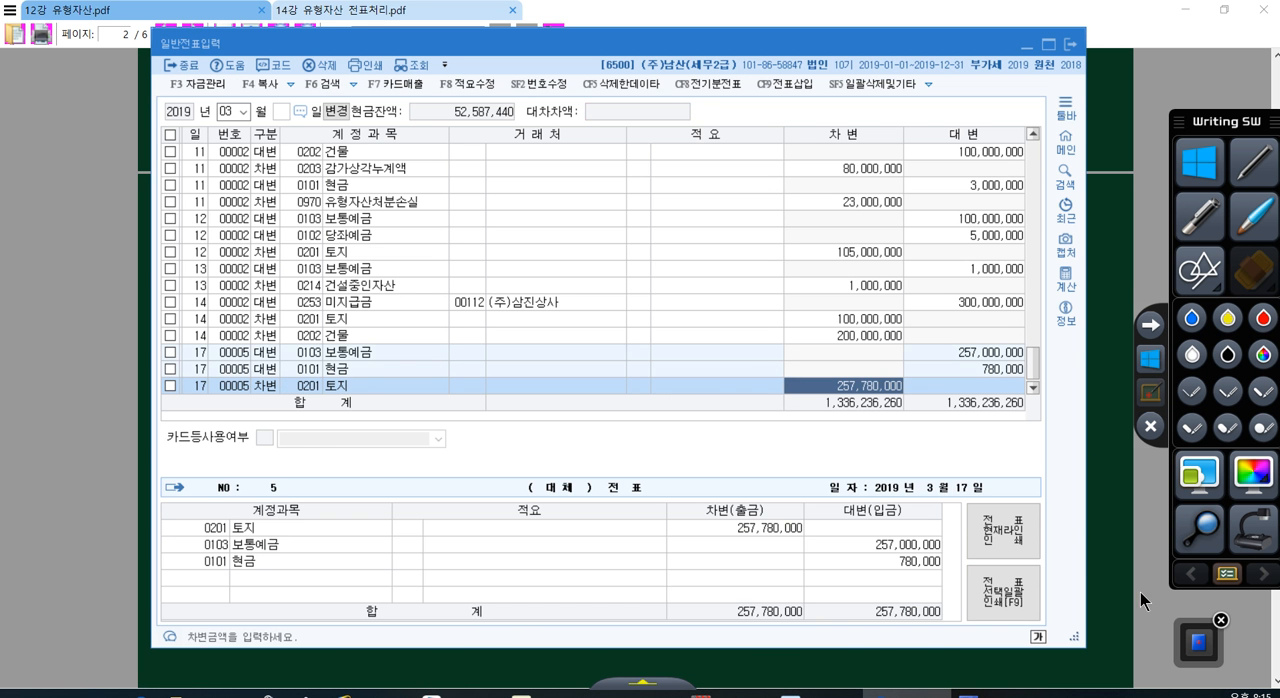
# Mark up problem [6] in red: circle 257,000,000 and underline 잔금, 계약금 and 50,000,000
pyautogui.click(1110, 575)
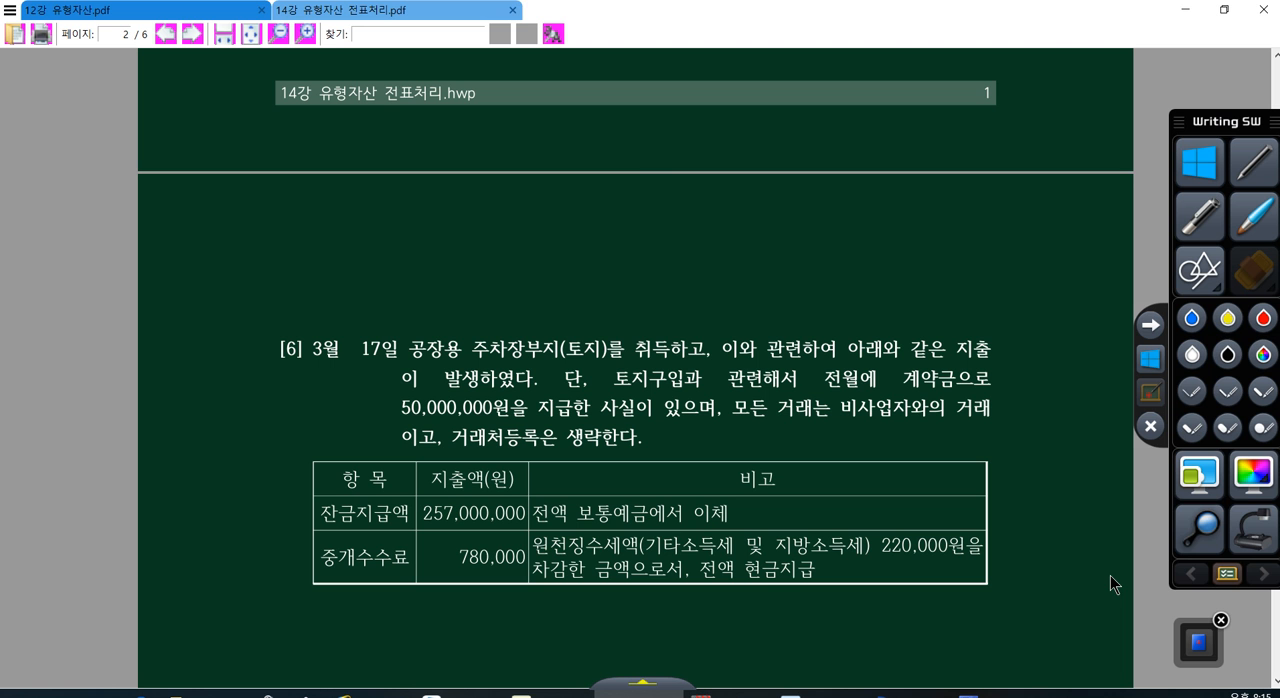
pyautogui.click(1263, 318)
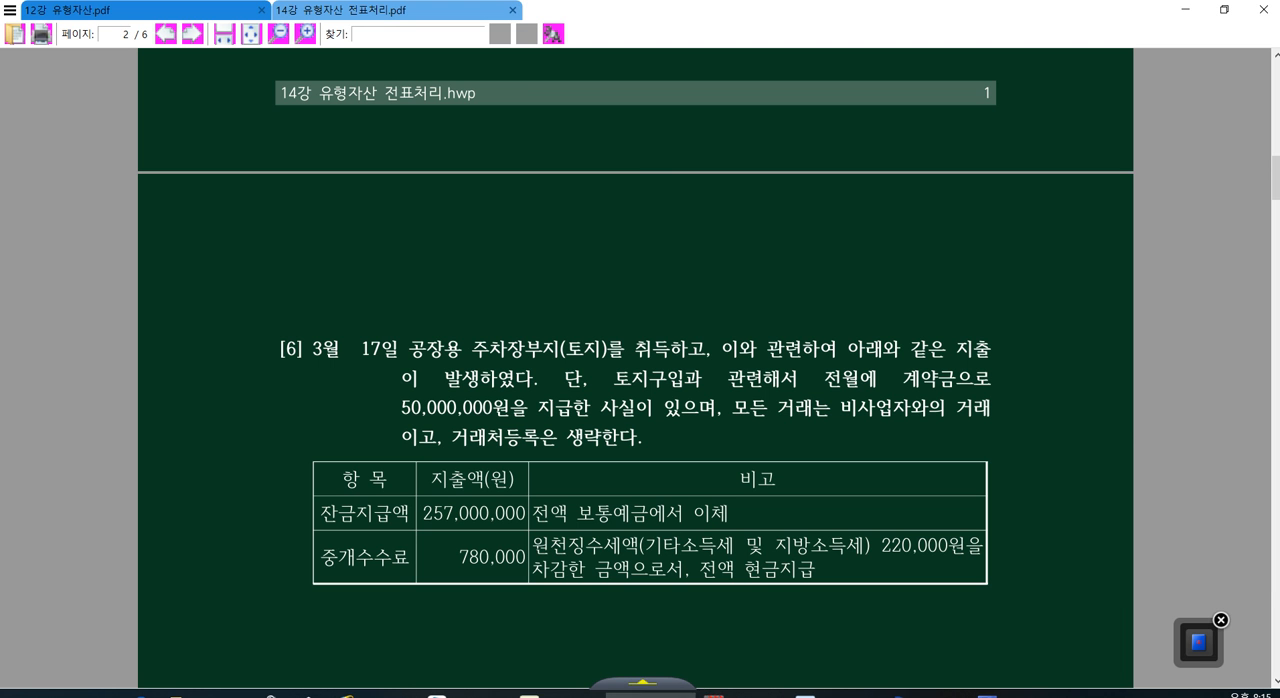
pyautogui.moveTo(518, 530)
pyautogui.mouseDown()
pyautogui.moveTo(432, 500)
pyautogui.moveTo(532, 522)
pyautogui.mouseUp()
pyautogui.moveTo(320, 523); pyautogui.dragTo(354, 520)
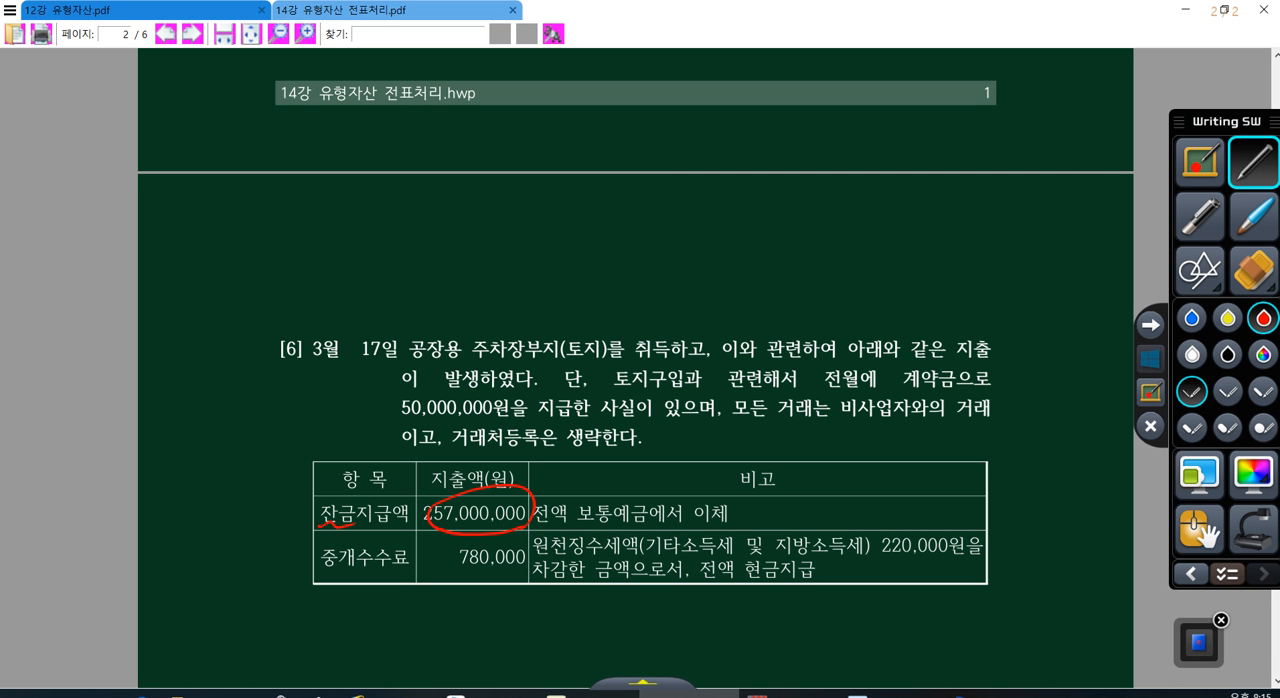
pyautogui.moveTo(902, 380); pyautogui.dragTo(946, 388)
pyautogui.moveTo(388, 422); pyautogui.dragTo(498, 411)
# Handwrite 토지 = 307,000,000 beside the expense table, underline the amount and draw an arrow to the circled 257,000,000
pyautogui.moveTo(826, 454); pyautogui.dragTo(868, 495)
pyautogui.moveTo(878, 461)
pyautogui.mouseDown()
pyautogui.moveTo(915, 484)
pyautogui.moveTo(962, 440)
pyautogui.moveTo(986, 478)
pyautogui.moveTo(1022, 452)
pyautogui.mouseUp()
pyautogui.moveTo(1034, 434)
pyautogui.mouseDown()
pyautogui.moveTo(1043, 466)
pyautogui.moveTo(1068, 450)
pyautogui.mouseUp()
pyautogui.moveTo(1086, 430)
pyautogui.mouseDown()
pyautogui.moveTo(1088, 443)
pyautogui.moveTo(1108, 442)
pyautogui.mouseUp()
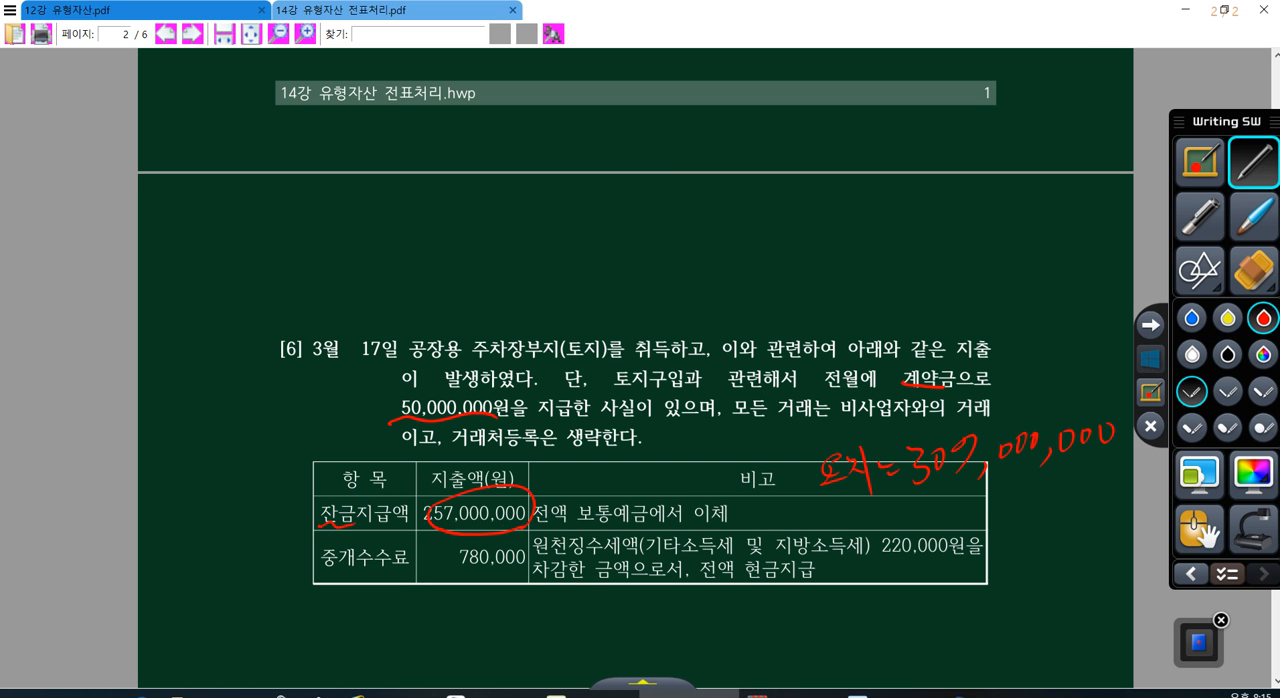
pyautogui.moveTo(768, 460); pyautogui.dragTo(548, 493)
pyautogui.moveTo(563, 473)
pyautogui.mouseDown()
pyautogui.moveTo(541, 497)
pyautogui.moveTo(580, 502)
pyautogui.mouseUp()
pyautogui.moveTo(908, 494); pyautogui.dragTo(1092, 456)
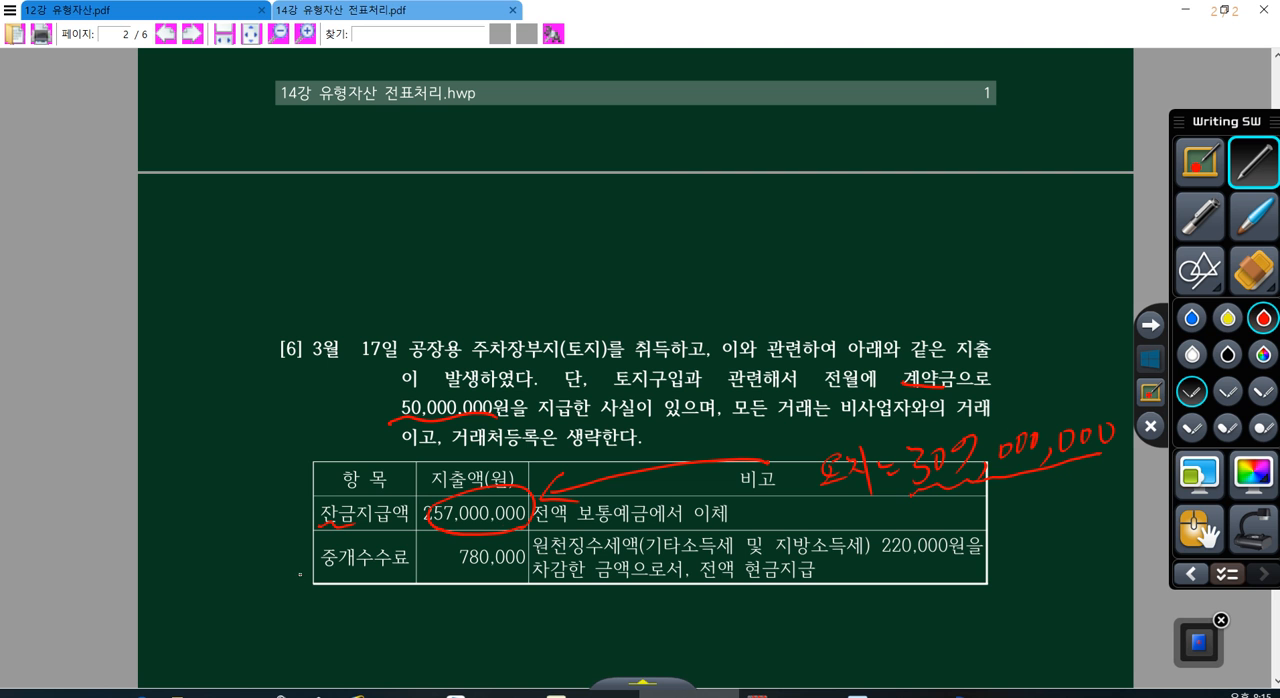
# Underline 중개수수료, handwrite 부대비용 beside it, and circle the 780,000 amount
pyautogui.moveTo(300, 574); pyautogui.dragTo(402, 575)
pyautogui.moveTo(181, 542); pyautogui.dragTo(186, 574)
pyautogui.moveTo(190, 548)
pyautogui.mouseDown()
pyautogui.moveTo(204, 588)
pyautogui.moveTo(193, 624)
pyautogui.mouseUp()
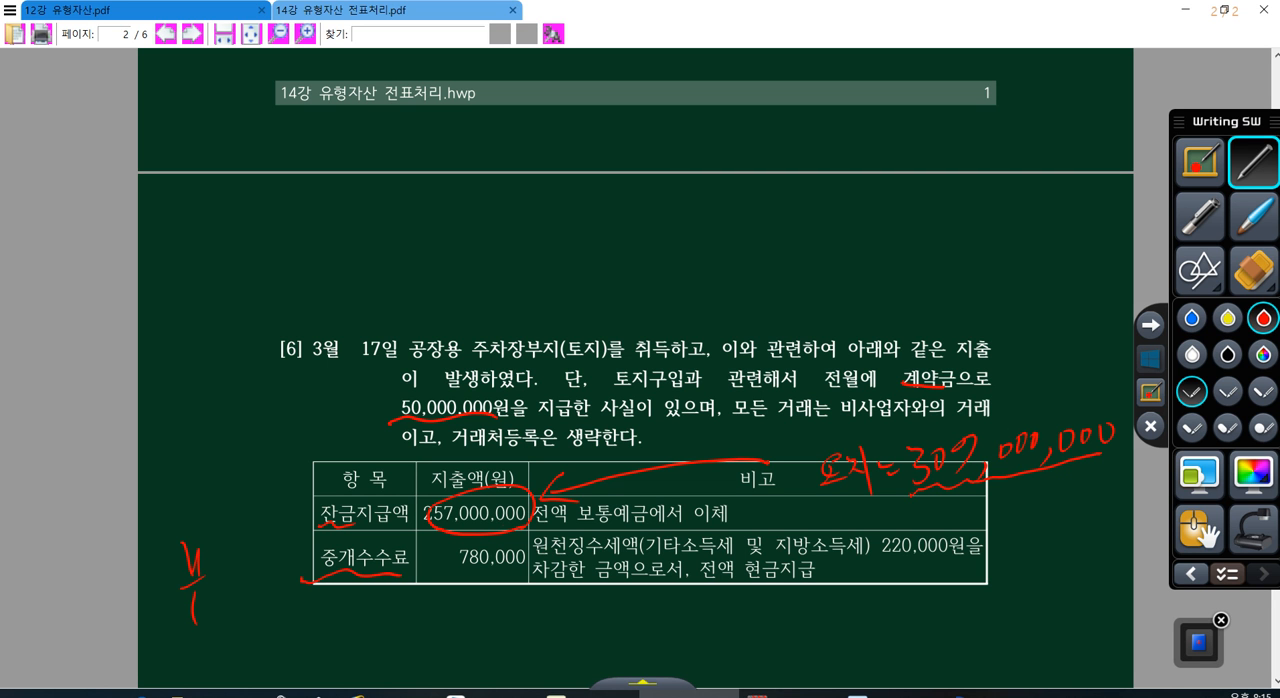
pyautogui.moveTo(210, 562)
pyautogui.mouseDown()
pyautogui.moveTo(222, 606)
pyautogui.moveTo(244, 590)
pyautogui.moveTo(276, 620)
pyautogui.mouseUp()
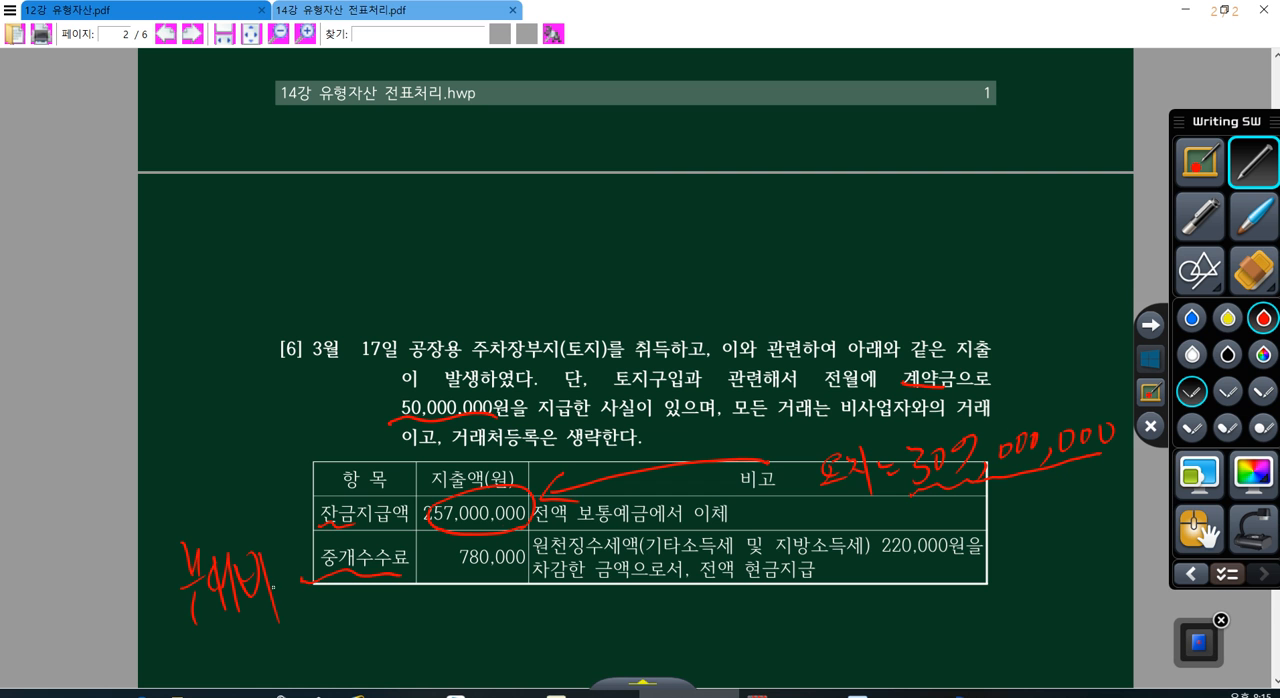
pyautogui.moveTo(270, 550); pyautogui.dragTo(296, 574)
pyautogui.moveTo(294, 586); pyautogui.dragTo(296, 590)
pyautogui.moveTo(512, 578)
pyautogui.mouseDown()
pyautogui.moveTo(452, 582)
pyautogui.moveTo(536, 545)
pyautogui.moveTo(520, 586)
pyautogui.mouseUp()
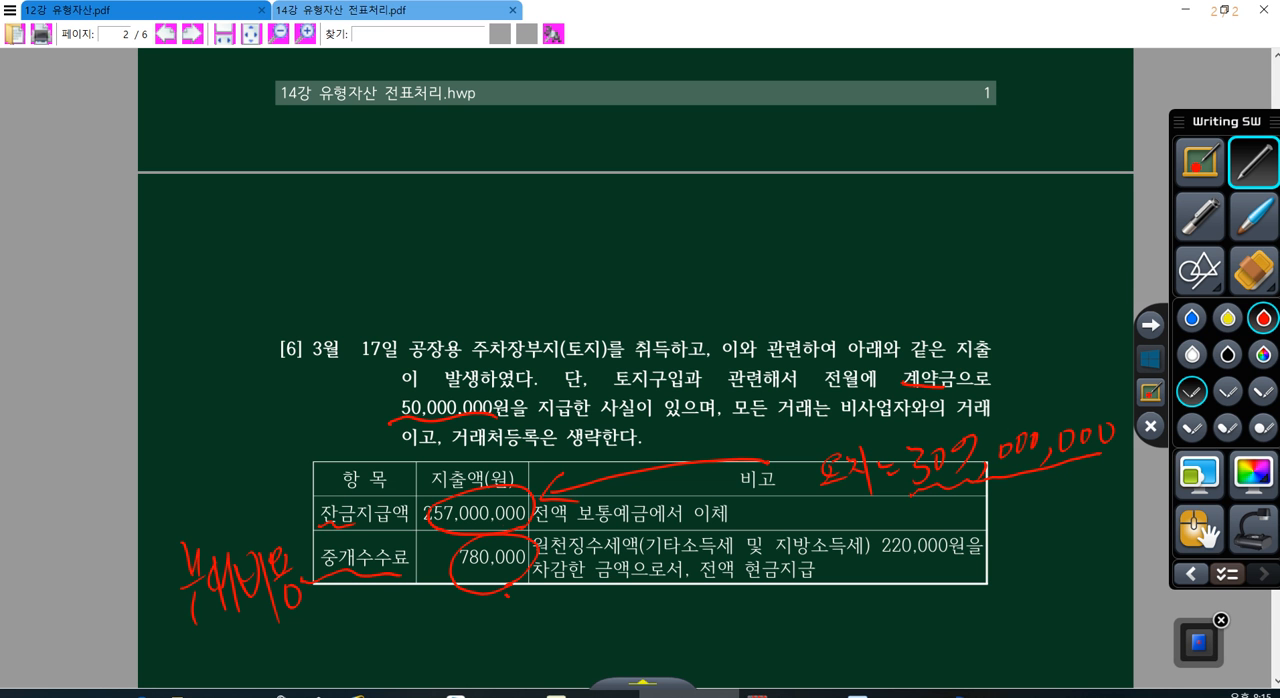
# Underline 220,000 and 차감한, handwrite + 1,000,000 under the land amount, and circle the whole sum
pyautogui.moveTo(880, 561); pyautogui.dragTo(957, 563)
pyautogui.moveTo(539, 584); pyautogui.dragTo(590, 581)
pyautogui.moveTo(1004, 540); pyautogui.dragTo(1012, 582)
pyautogui.moveTo(1030, 549); pyautogui.dragTo(1056, 549)
pyautogui.moveTo(1066, 566)
pyautogui.mouseDown()
pyautogui.moveTo(1063, 580)
pyautogui.moveTo(1098, 544)
pyautogui.mouseUp()
pyautogui.moveTo(1114, 540); pyautogui.dragTo(1113, 543)
pyautogui.moveTo(1040, 506); pyautogui.dragTo(1060, 507)
pyautogui.moveTo(1045, 487); pyautogui.dragTo(1043, 524)
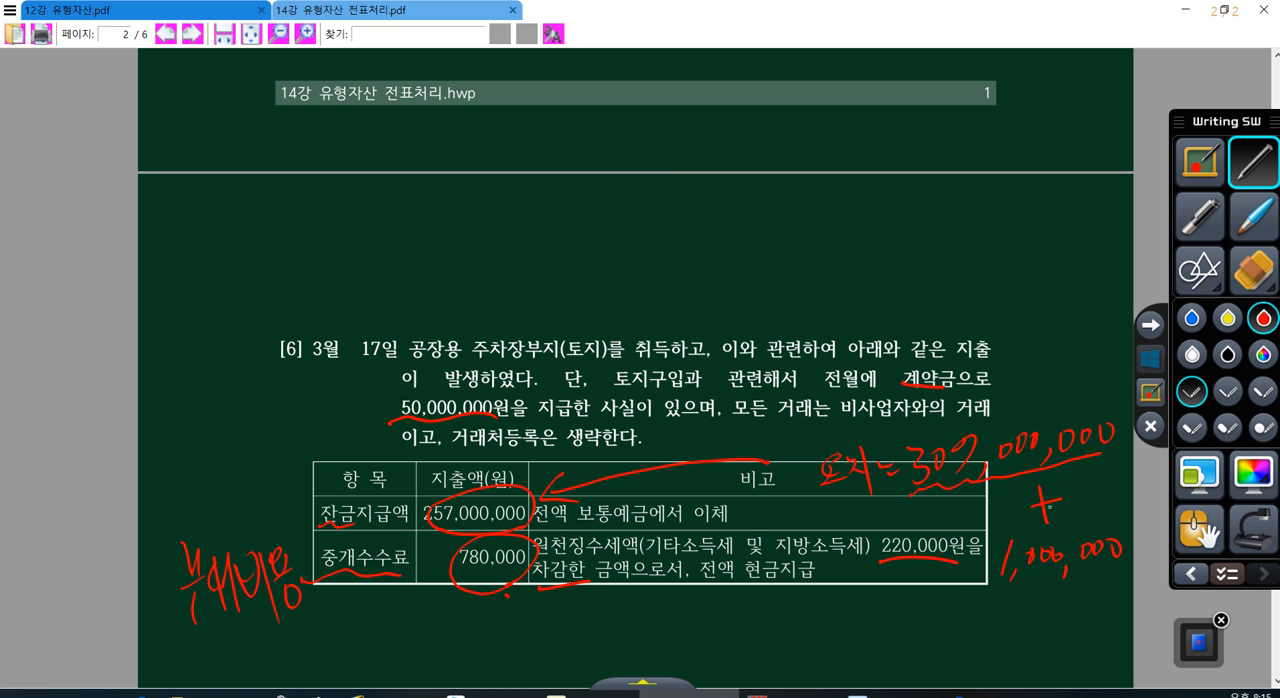
pyautogui.moveTo(1098, 596)
pyautogui.mouseDown()
pyautogui.moveTo(1075, 599)
pyautogui.moveTo(950, 392)
pyautogui.moveTo(1130, 553)
pyautogui.moveTo(1119, 577)
pyautogui.mouseUp()
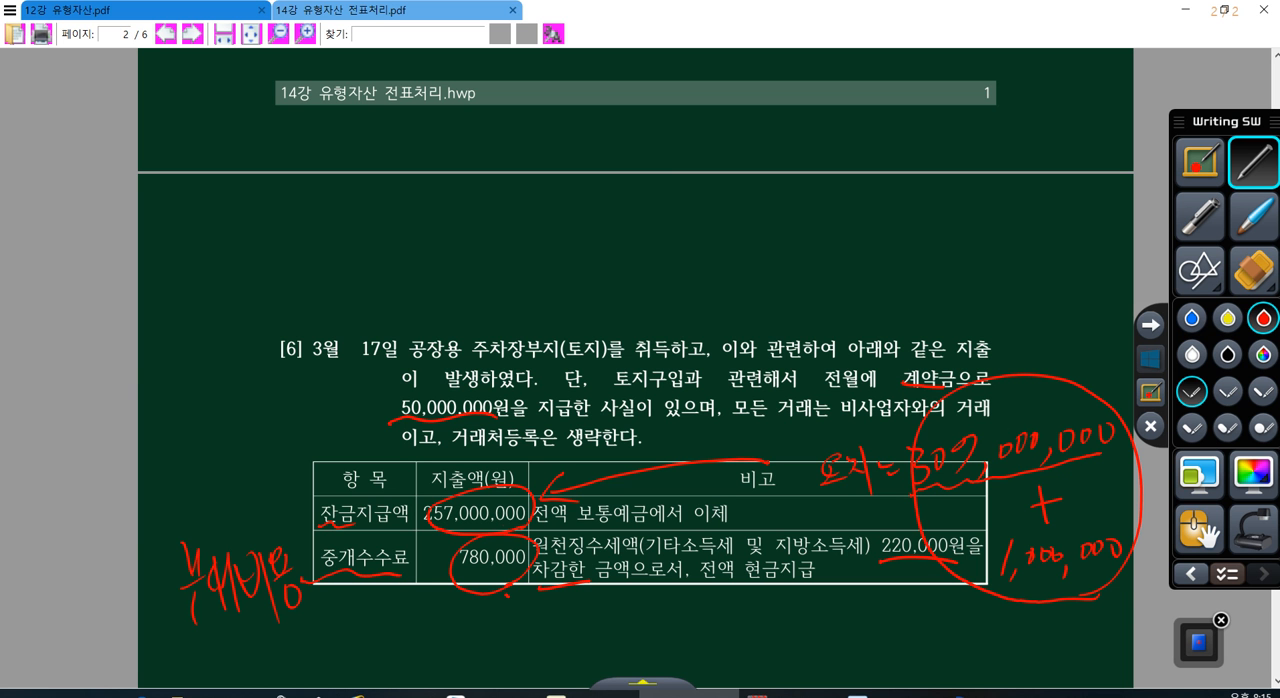
# Leave the annotation mode, return to the voucher entry, and set the 토지 debit amount on the 17th to 308,000,000
pyautogui.click(1150, 358)
pyautogui.click(885, 693)
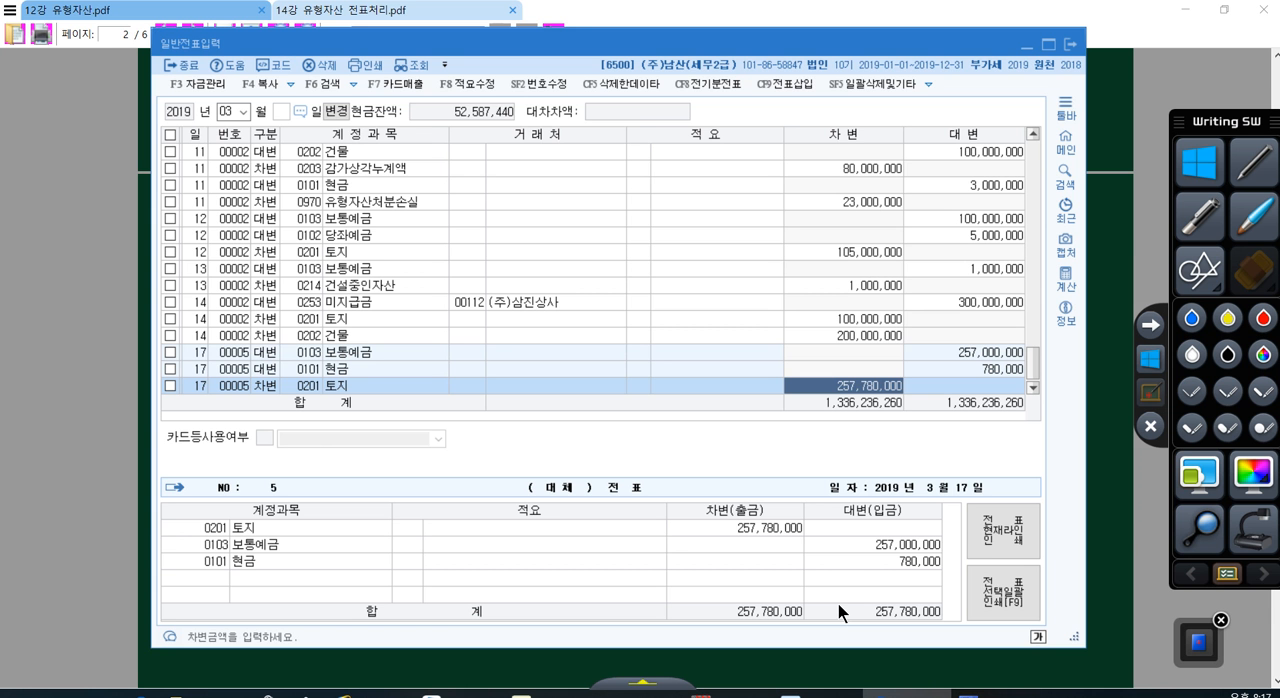
pyautogui.write('308000000')
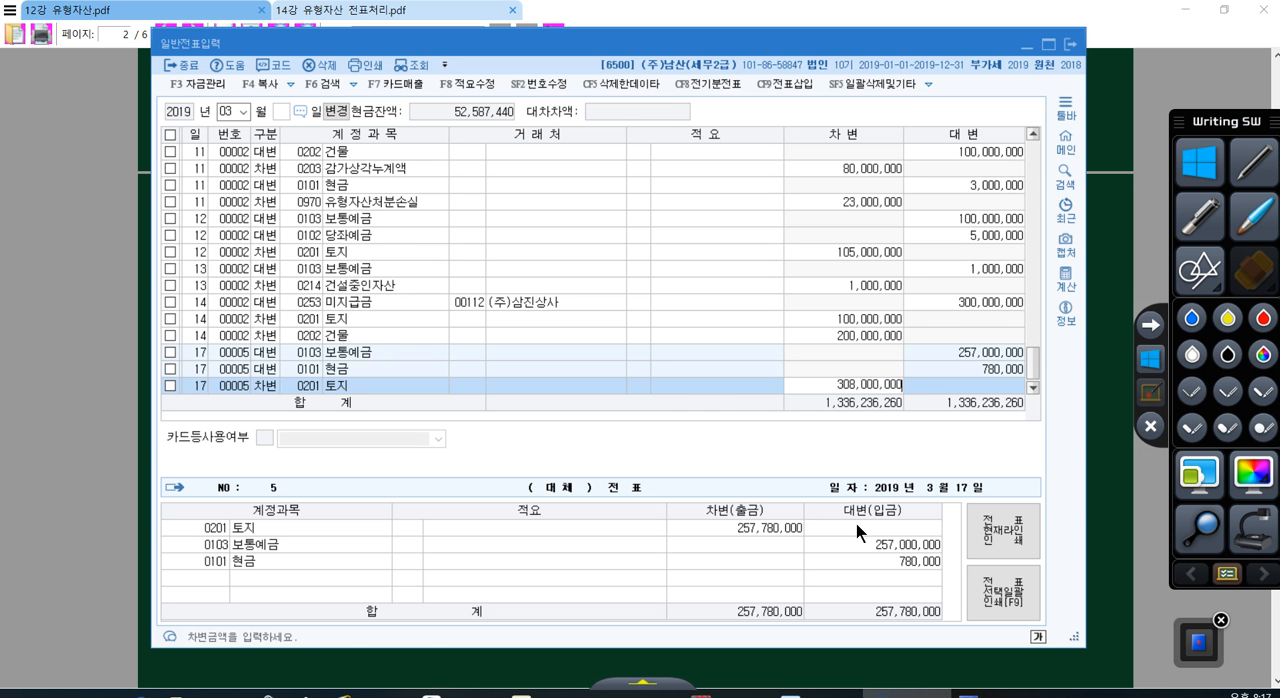
pyautogui.press('Return')
pyautogui.press('Return')
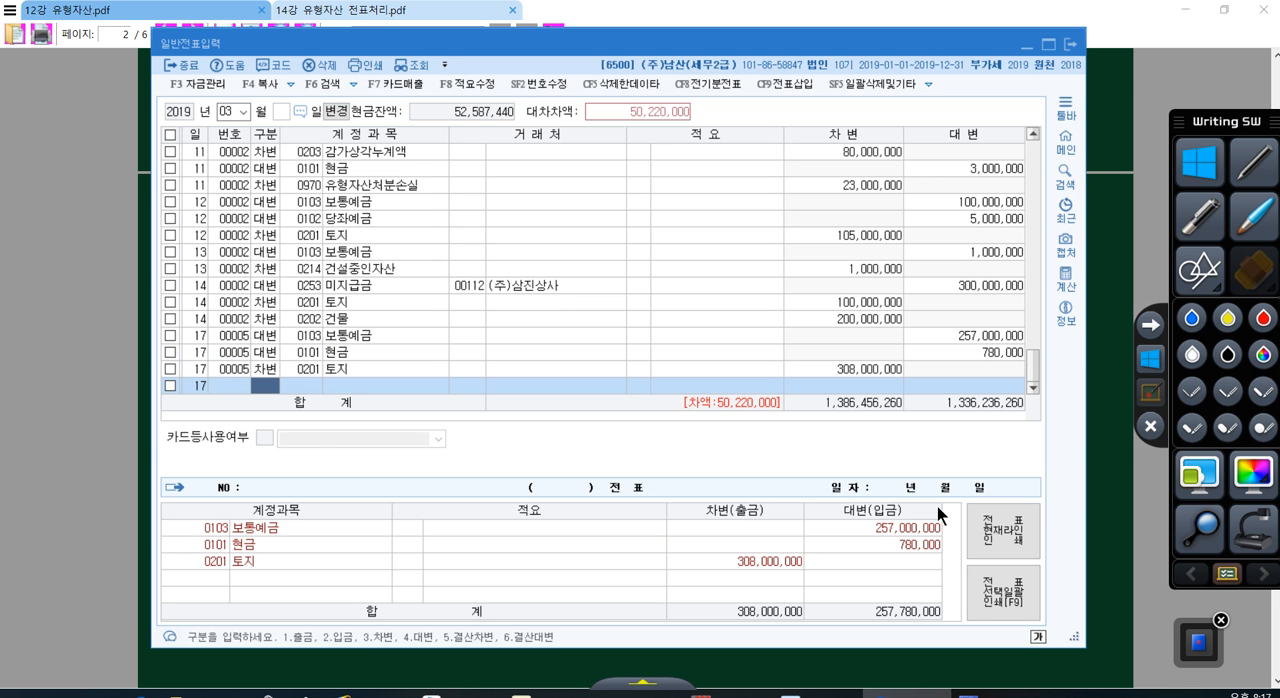
# Add a credit (대변) line on the 17th for account 131 선급금 with 50,000,000 and no trading partner
pyautogui.write('4')
pyautogui.press('Return')
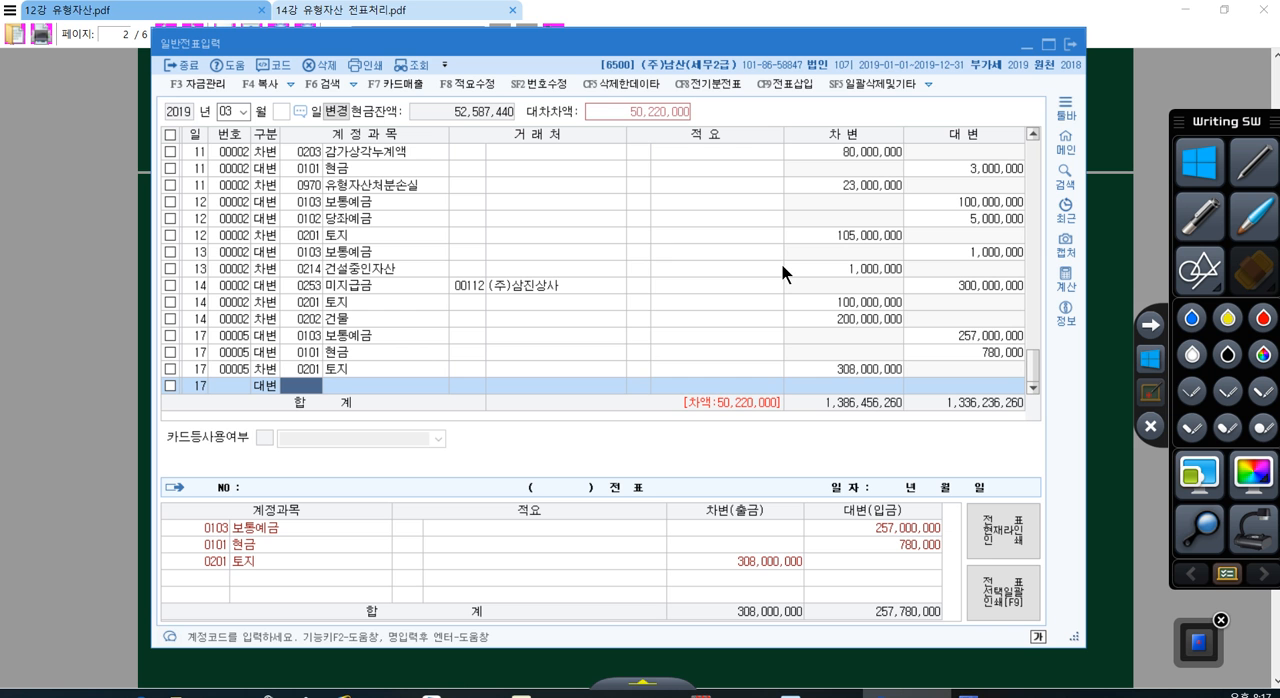
pyautogui.write('131')
pyautogui.press('Return')
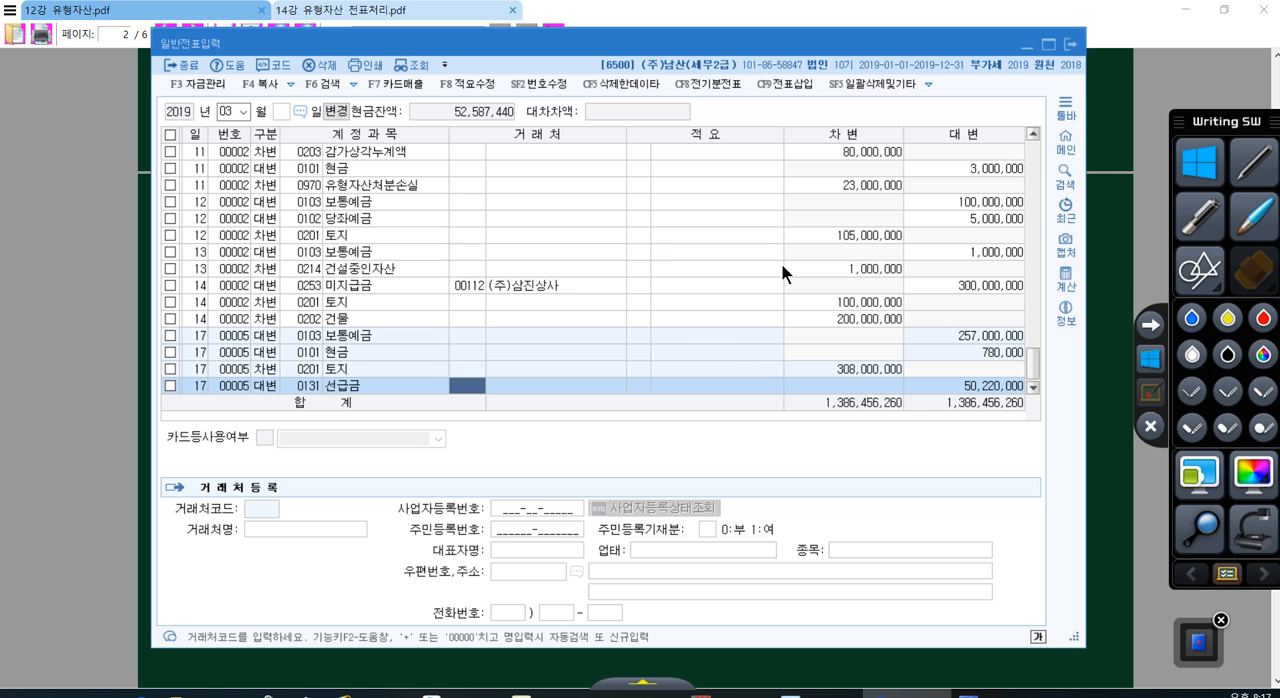
pyautogui.press('+')
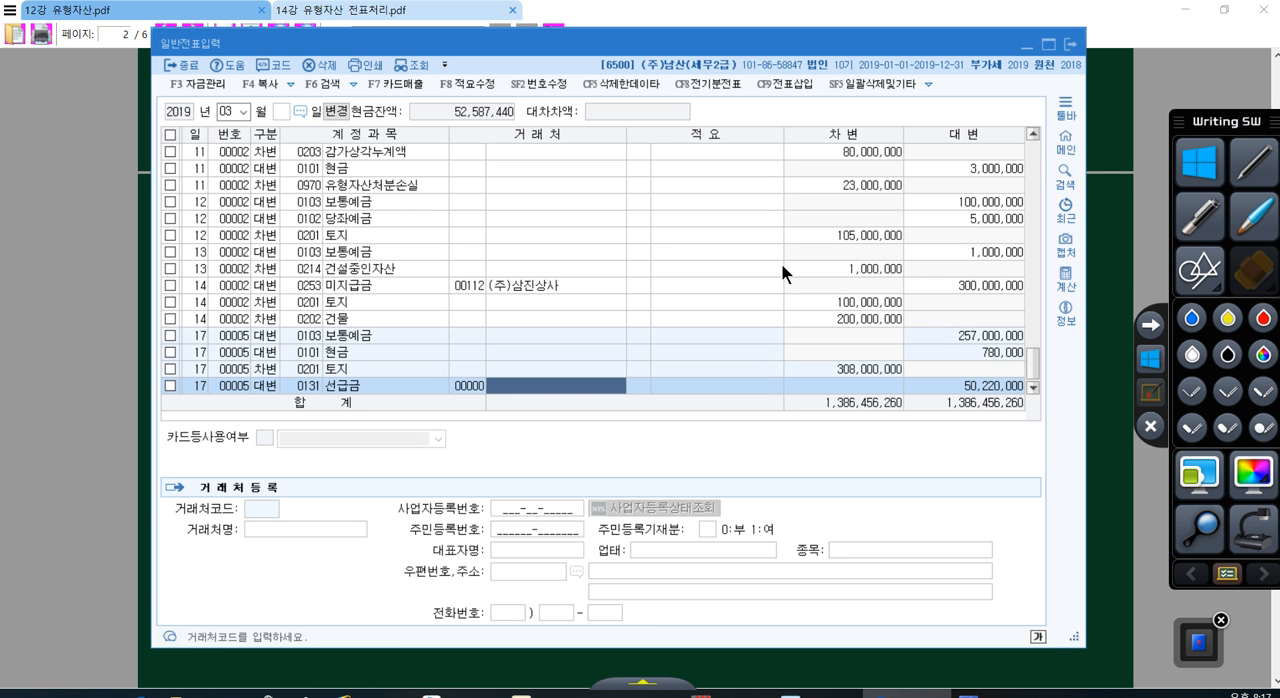
pyautogui.click(472, 385)
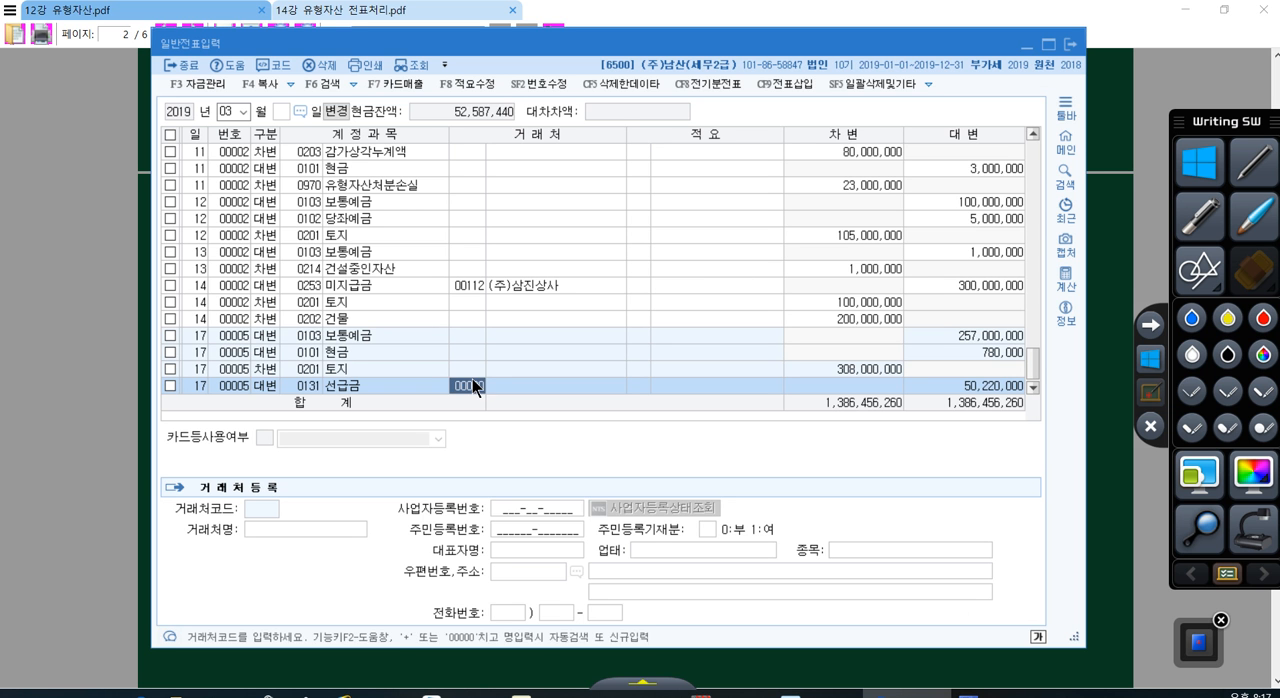
pyautogui.press('Return')
pyautogui.press('Return')
pyautogui.press('Return')
pyautogui.press('Return')
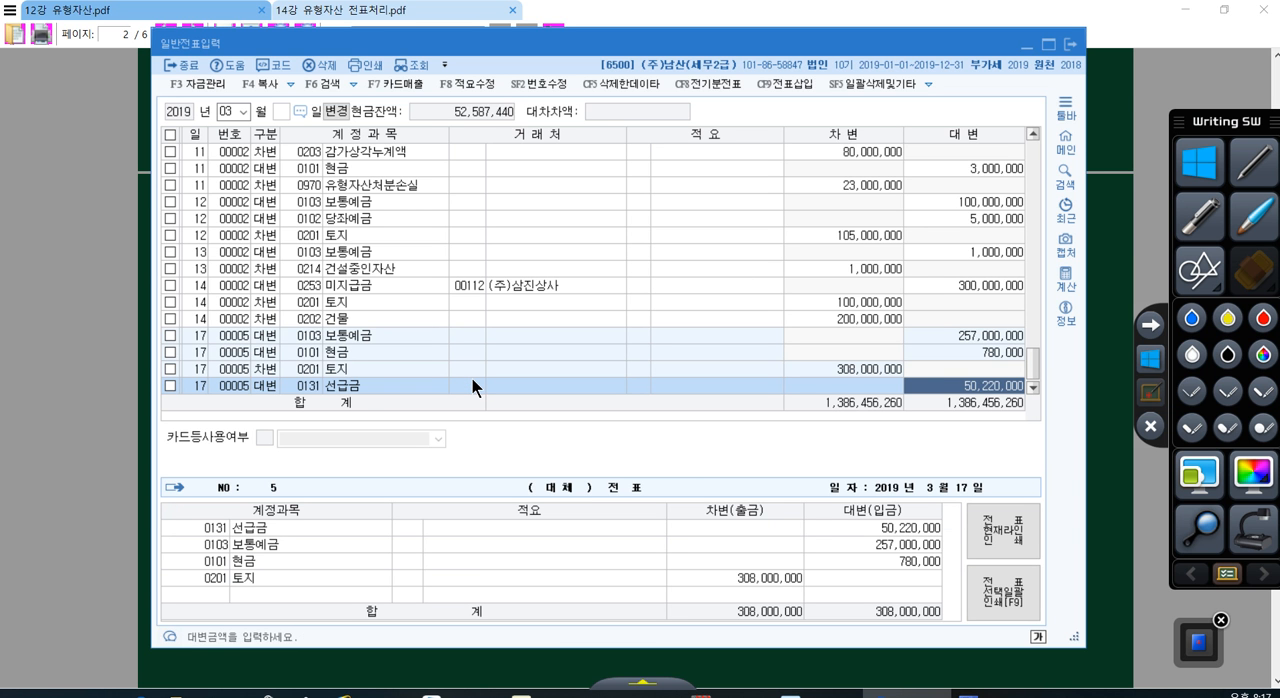
pyautogui.write('50000000')
pyautogui.press('Return')
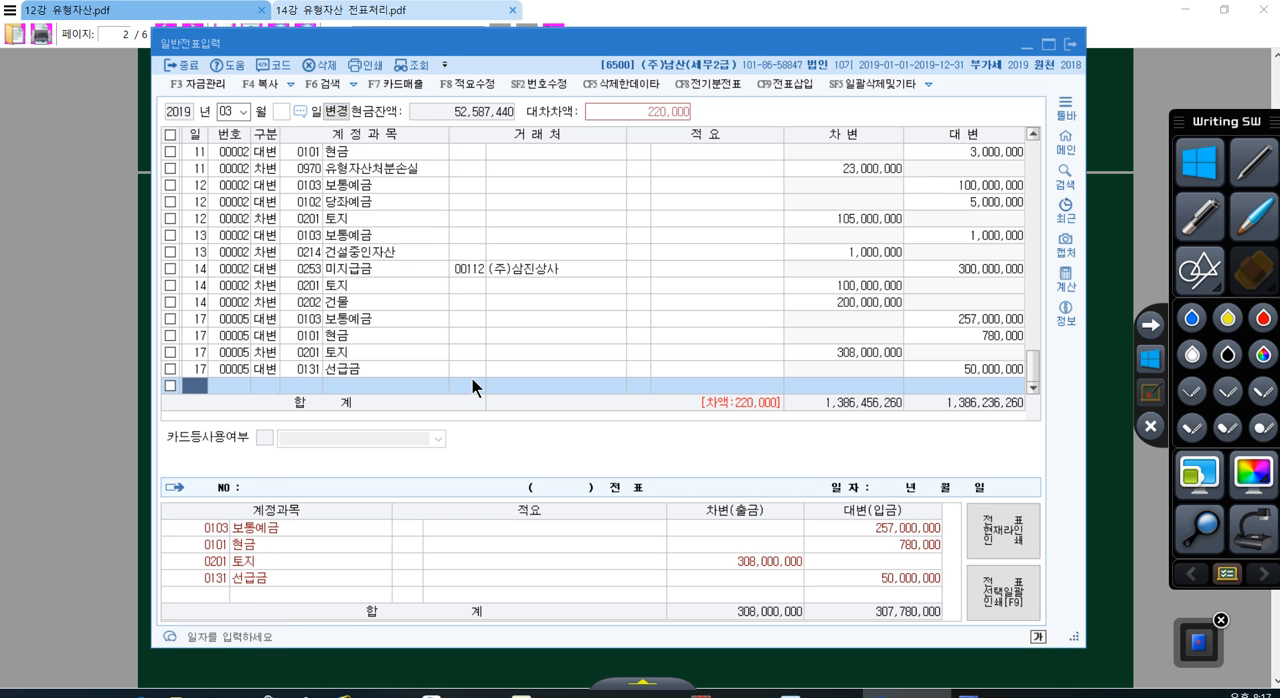
# Start a credit (대변) line on the 17th, and highlight the withholding tax (원천징수세액) and cash payment wording in problem [6]
pyautogui.press('Return')
pyautogui.press('Return')
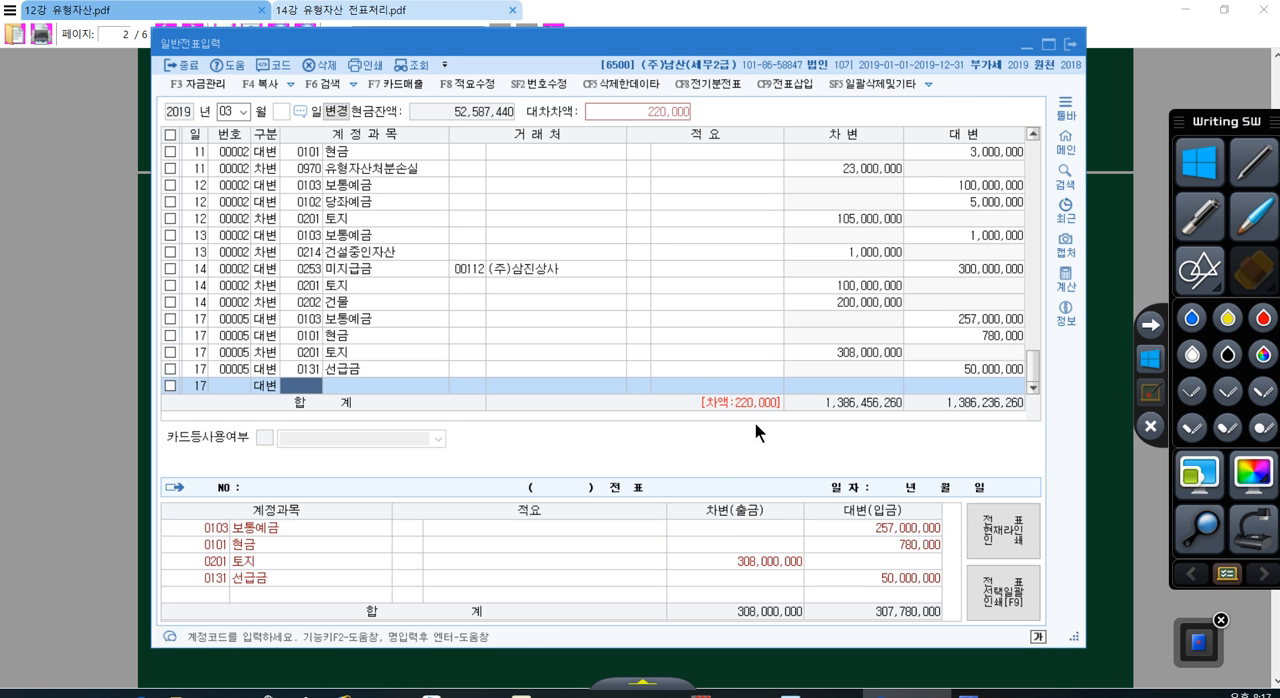
pyautogui.click(1107, 473)
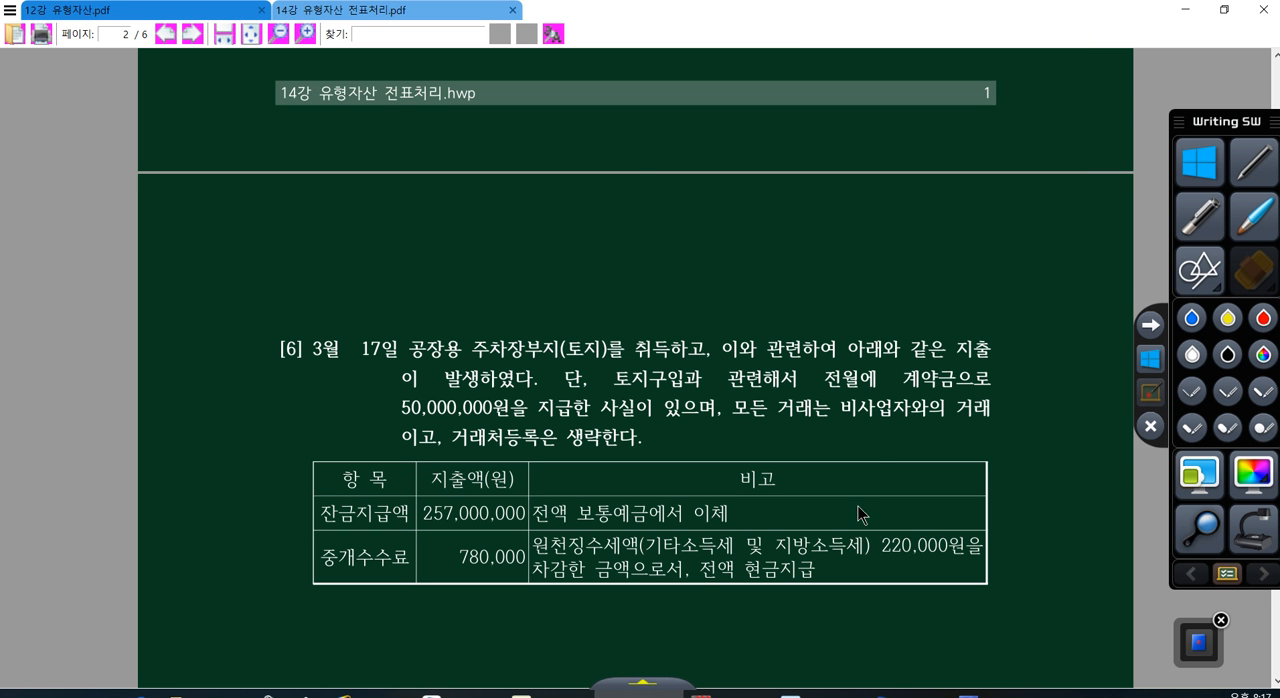
pyautogui.doubleClick(910, 545)
pyautogui.moveTo(584, 545); pyautogui.dragTo(964, 545)
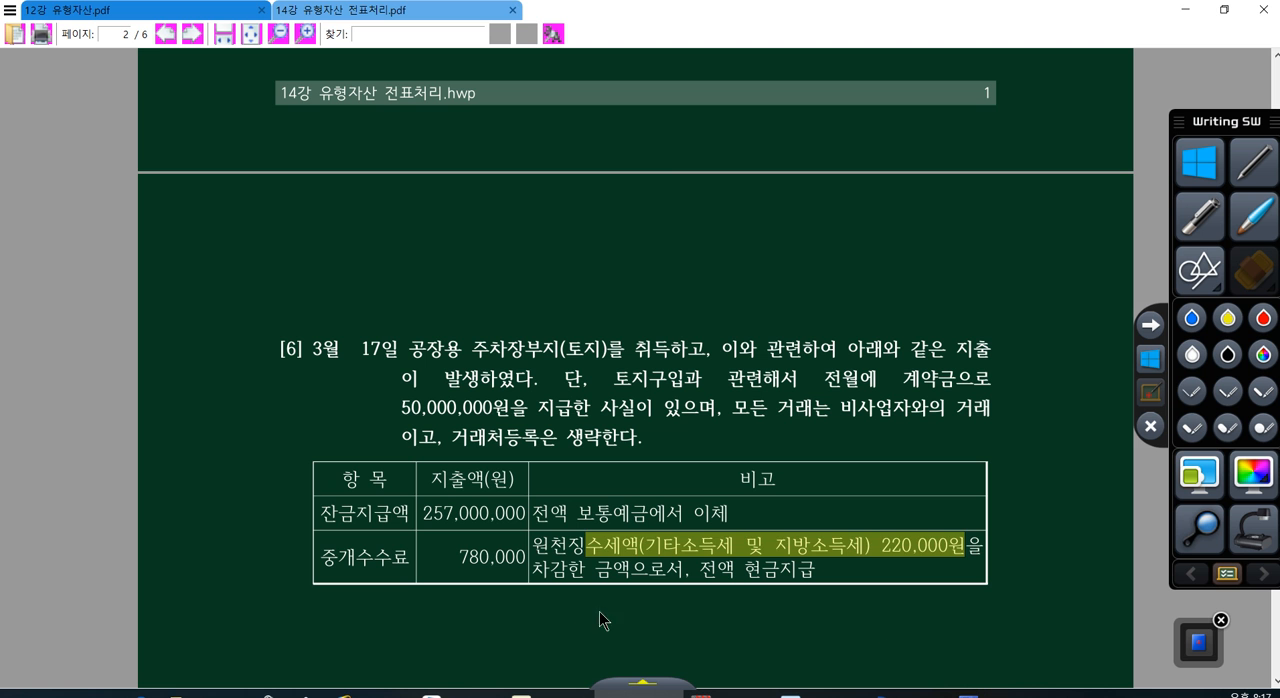
pyautogui.moveTo(586, 545)
pyautogui.mouseDown()
pyautogui.moveTo(532, 545)
pyautogui.moveTo(604, 545)
pyautogui.mouseUp()
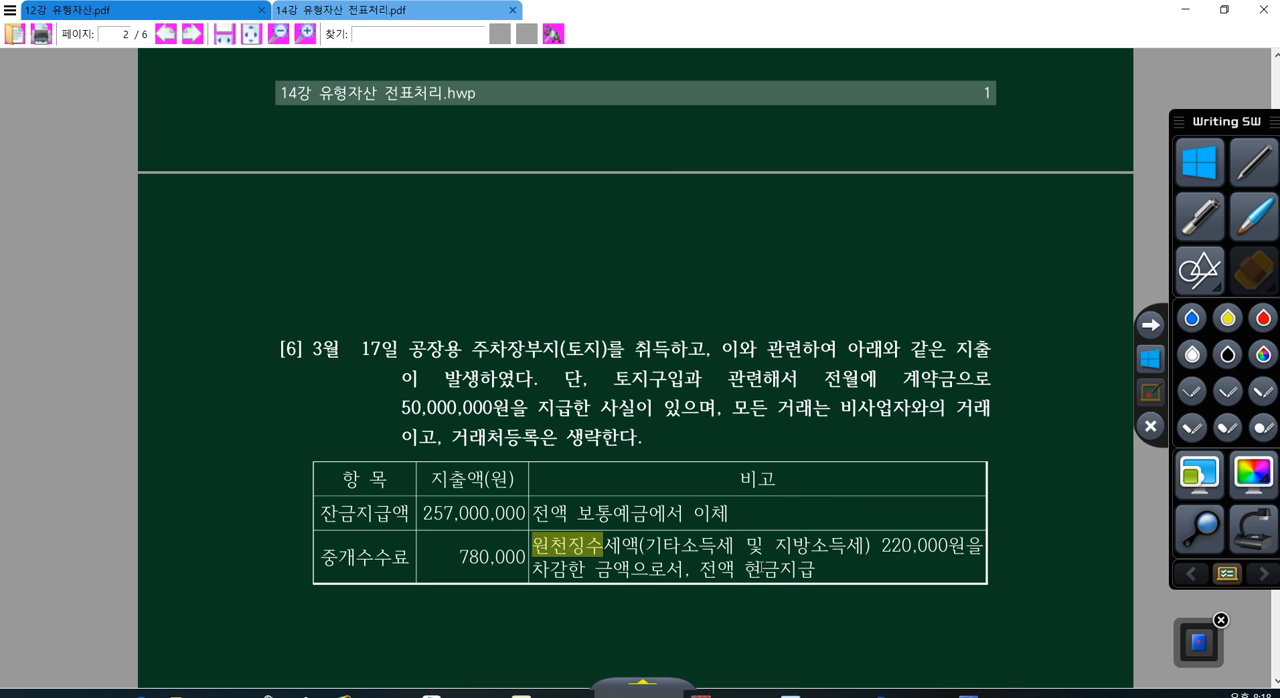
pyautogui.moveTo(779, 568); pyautogui.dragTo(806, 567)
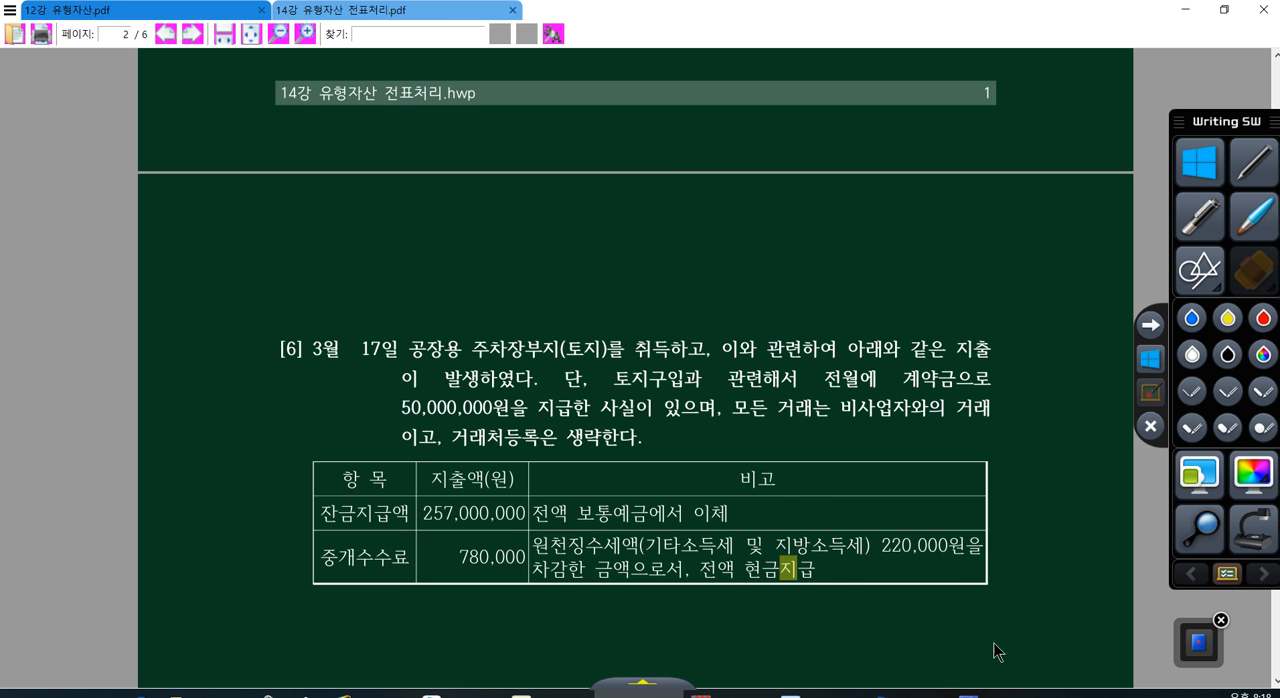
# Complete the credit line on the 17th with account 254 예수금 for 220,000
pyautogui.click(912, 693)
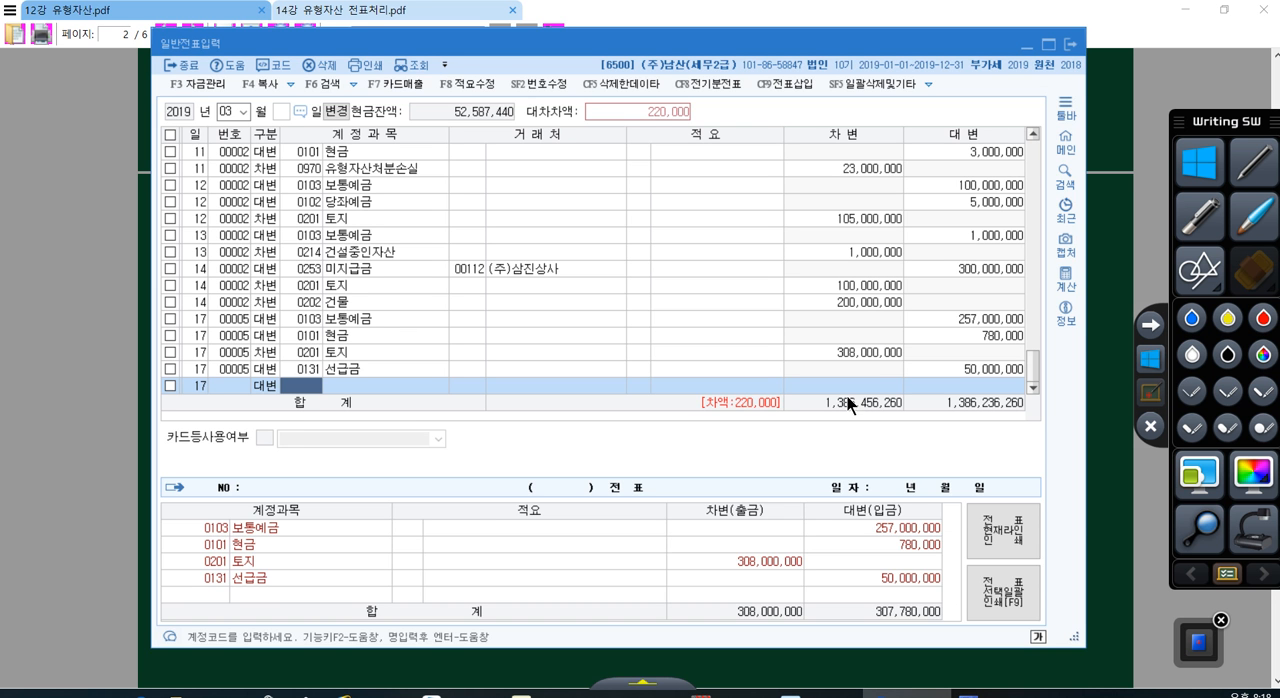
pyautogui.write('254')
pyautogui.press('Return')
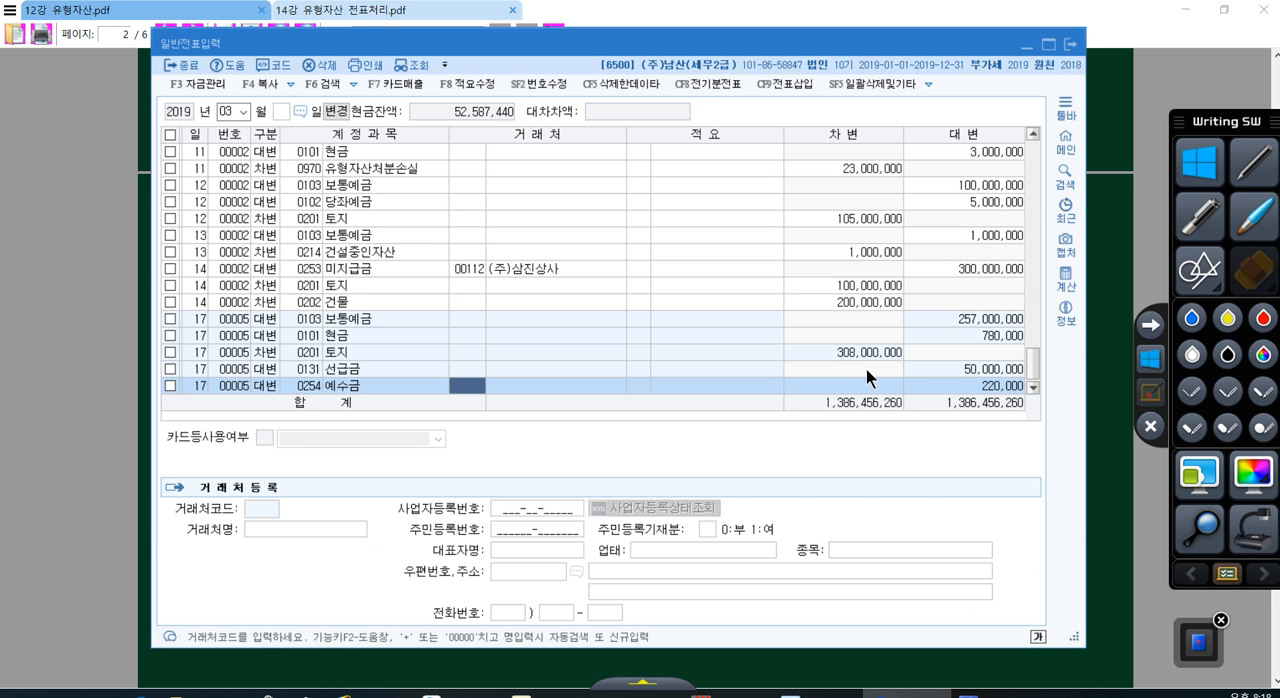
pyautogui.click(953, 382)
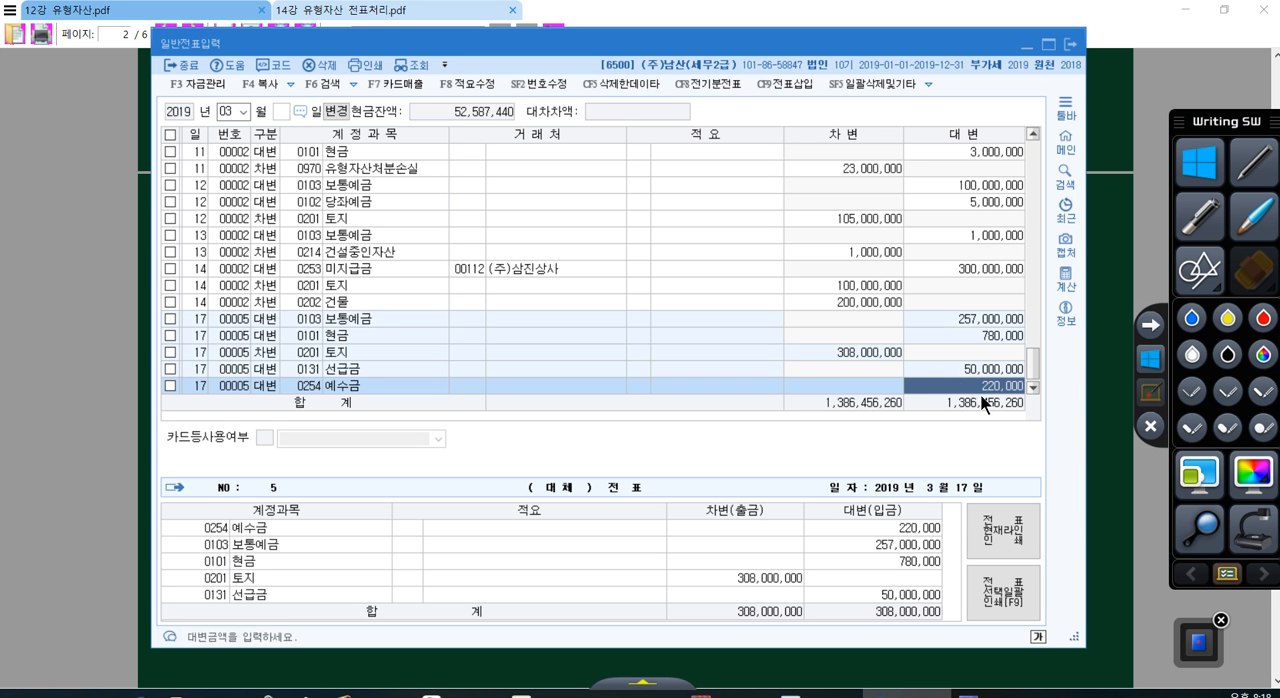
# Consult problems [7] and [8] in the PDF, and start a new voucher line dated the 18th
pyautogui.click(1090, 395)
pyautogui.scroll(-5, 874, 368)
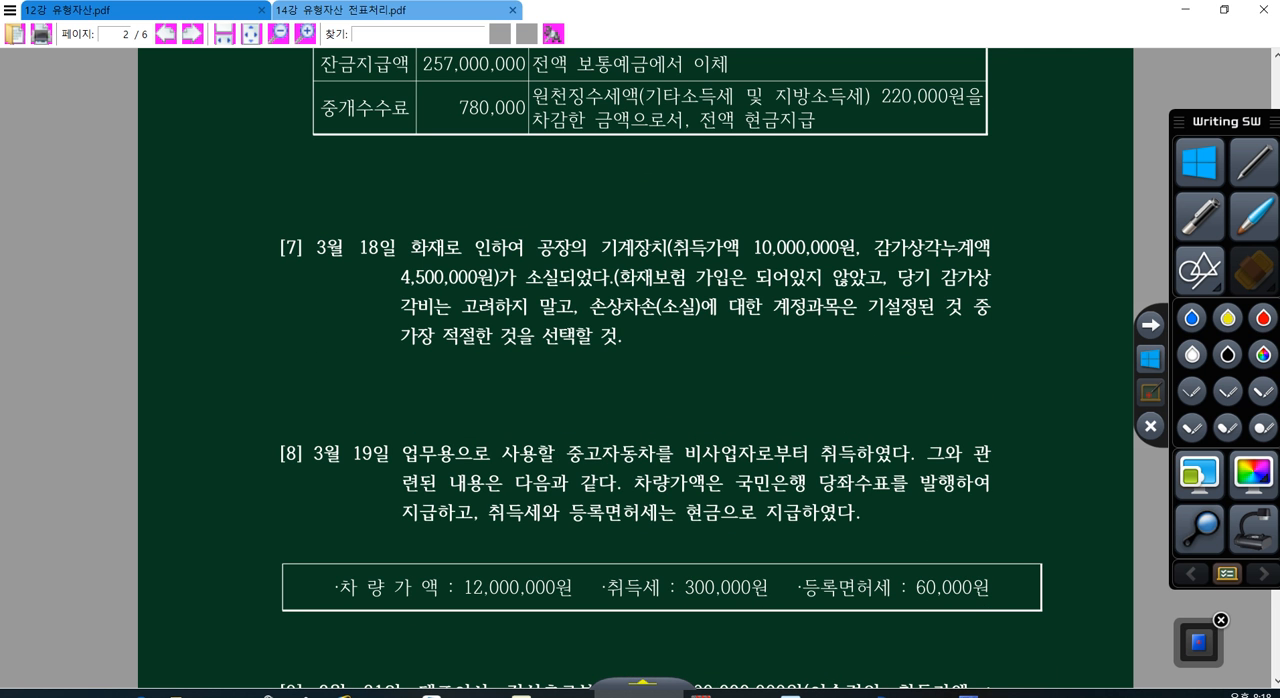
pyautogui.click(907, 694)
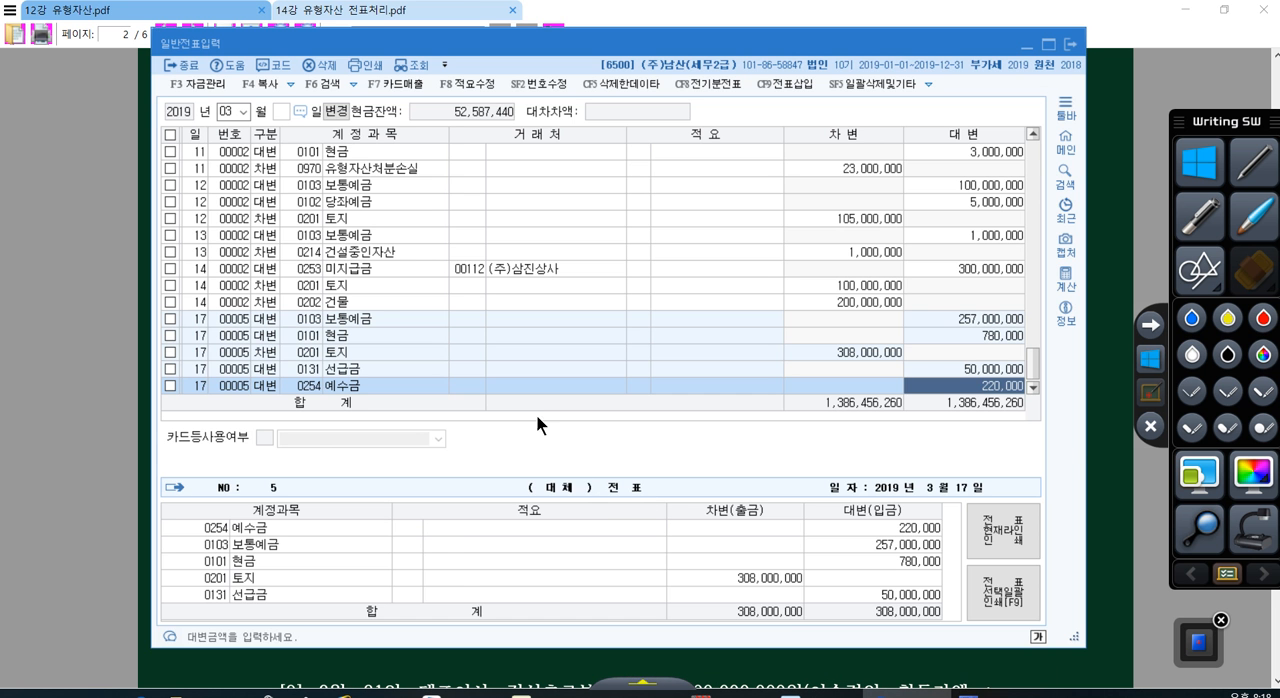
pyautogui.press('Return')
pyautogui.press('Return')
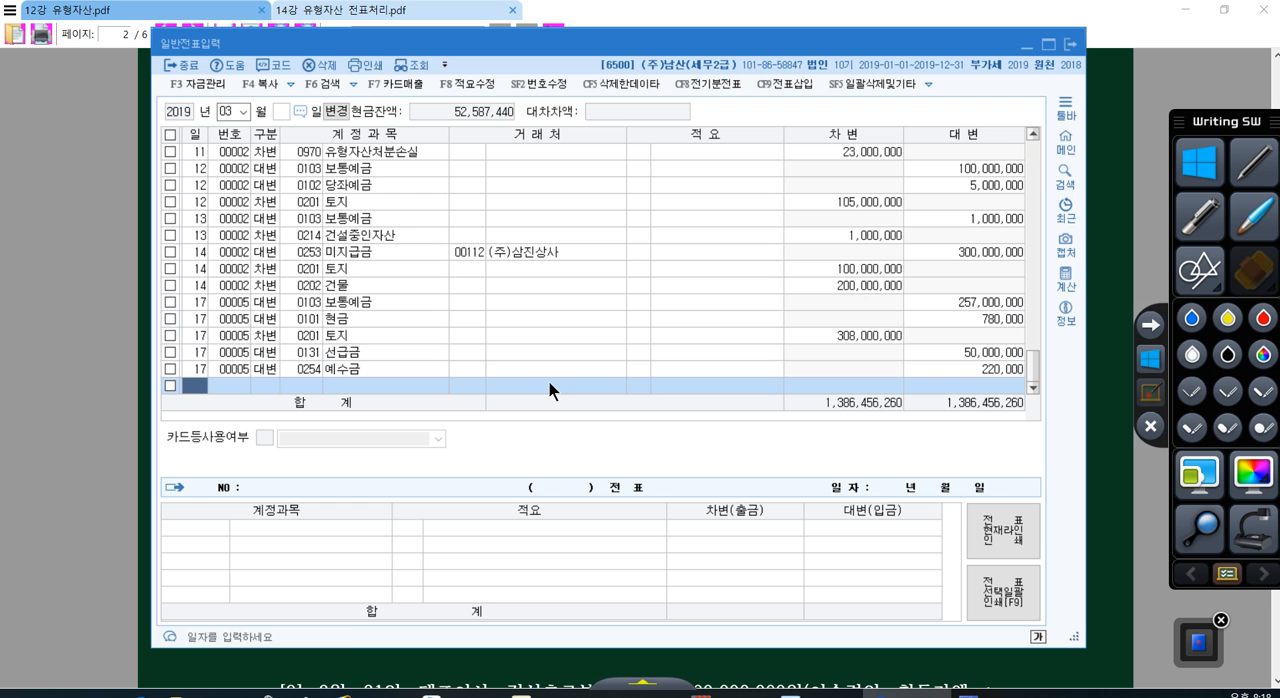
pyautogui.write('18')
pyautogui.press('Return')
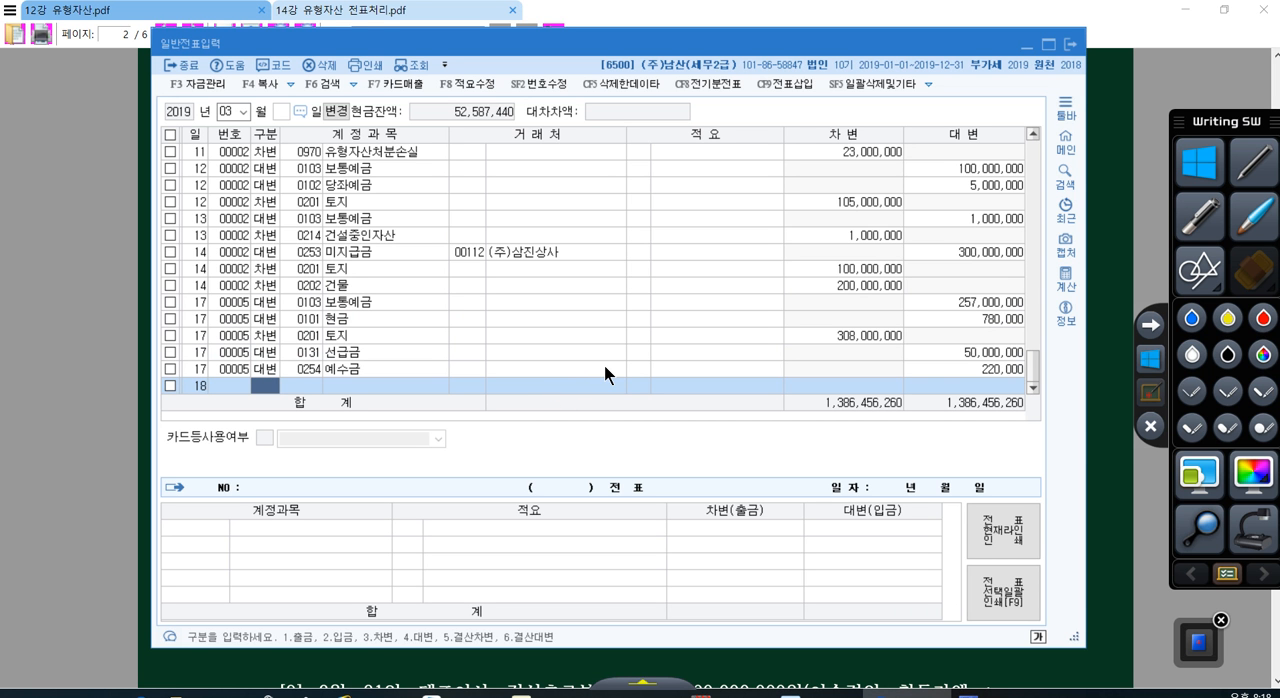
# Complete the line on the 18th as a credit (대변) to account 206 기계장치 for 10,000,000 with no trading partner
pyautogui.write('4')
pyautogui.press('Return')
pyautogui.write('0206')
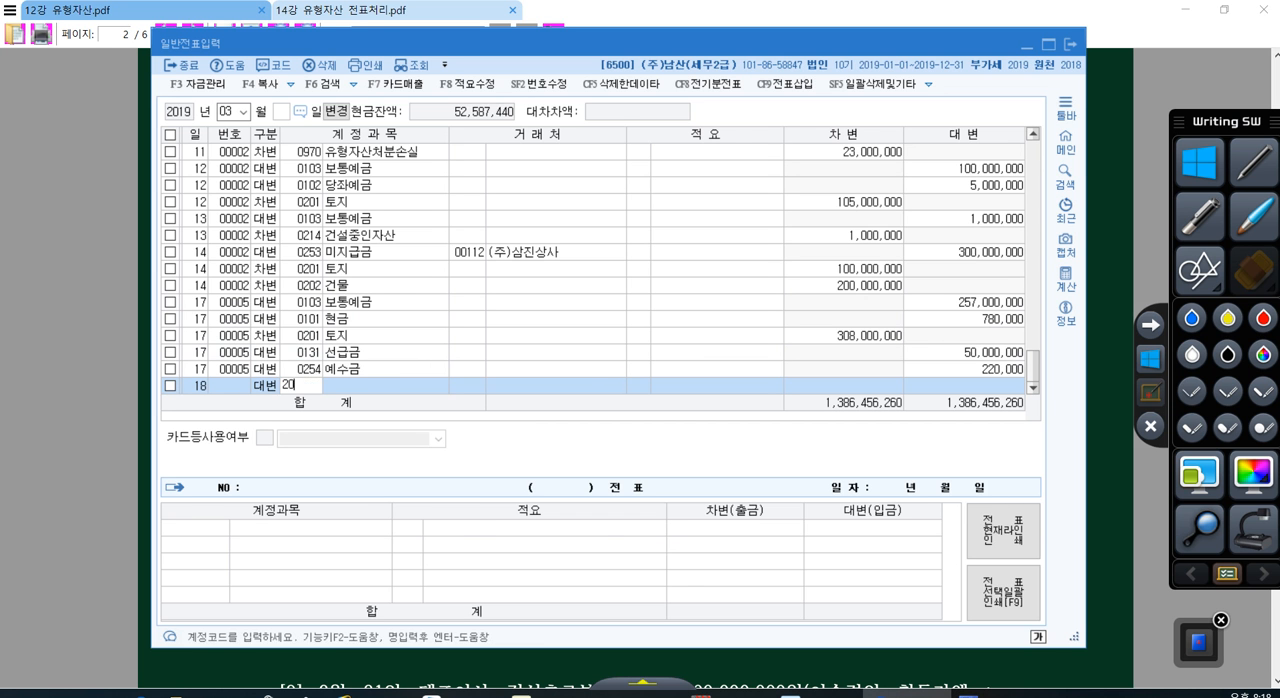
pyautogui.press('Return')
pyautogui.press('Return')
pyautogui.press('Return')
pyautogui.press('Return')
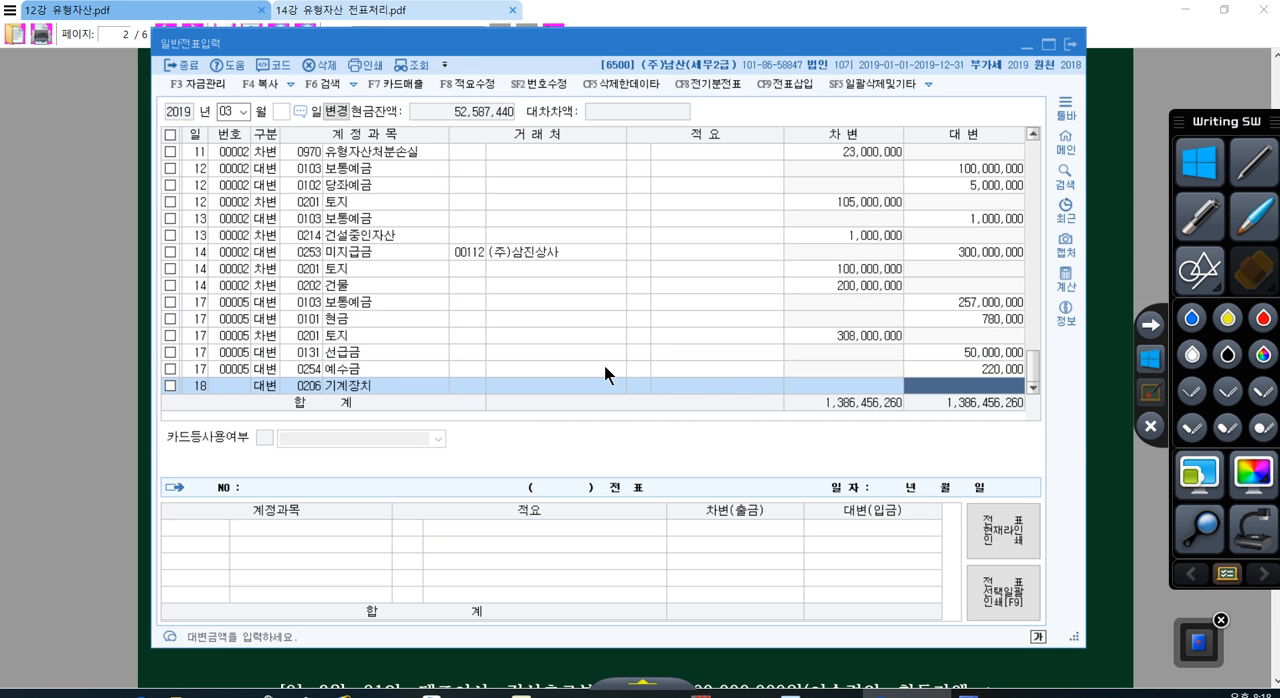
pyautogui.write('10000000')
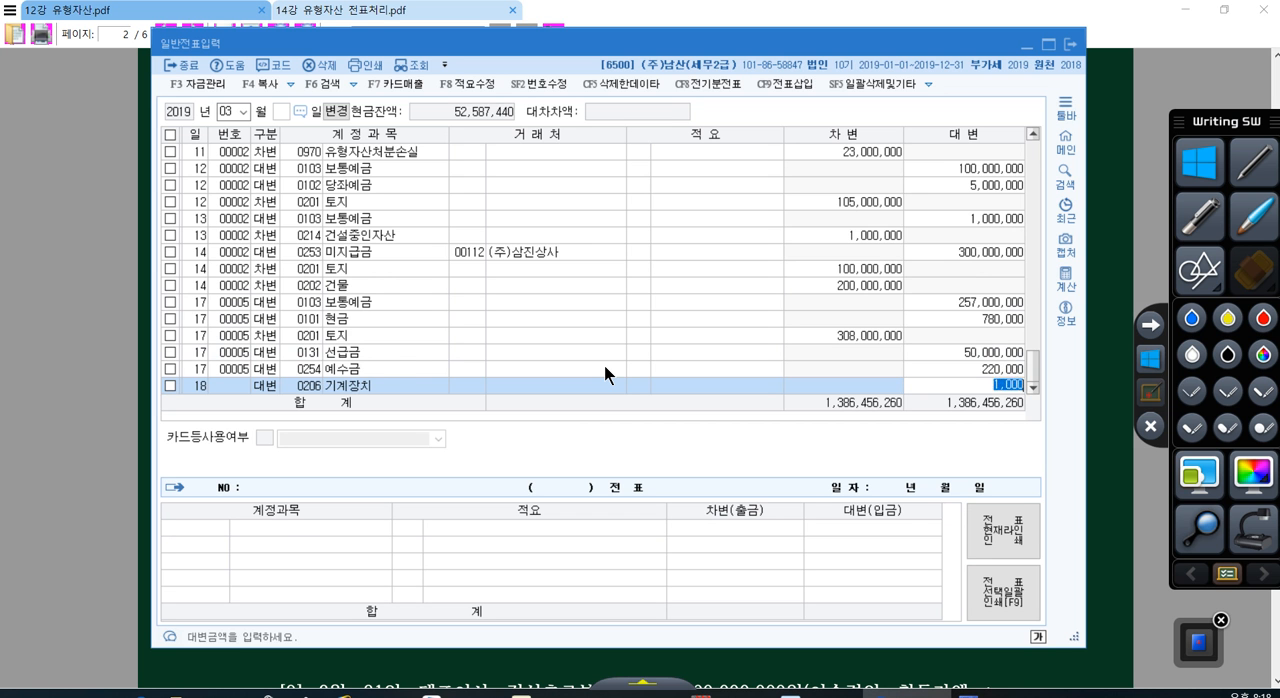
pyautogui.press('Return')
# Add a debit (차변) line on the 18th for account 207 감가상각누계액 with 4,500,000 and no trading partner
pyautogui.press('Return')
pyautogui.write('3')
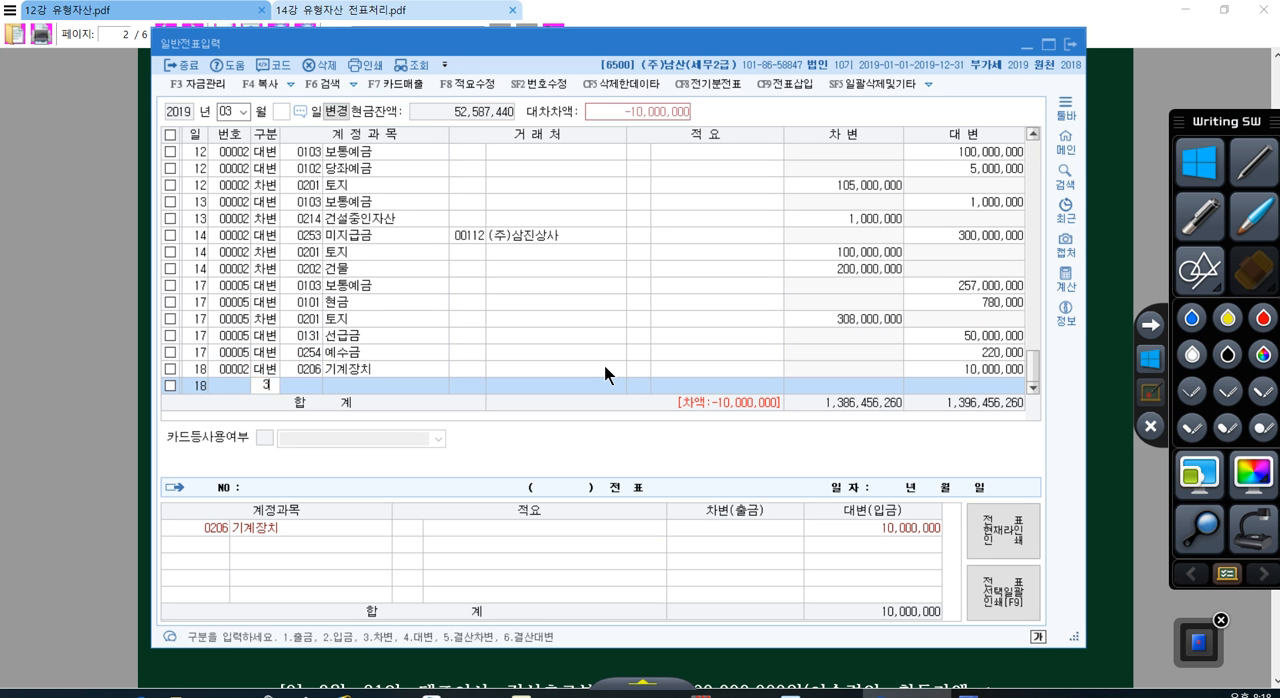
pyautogui.press('Return')
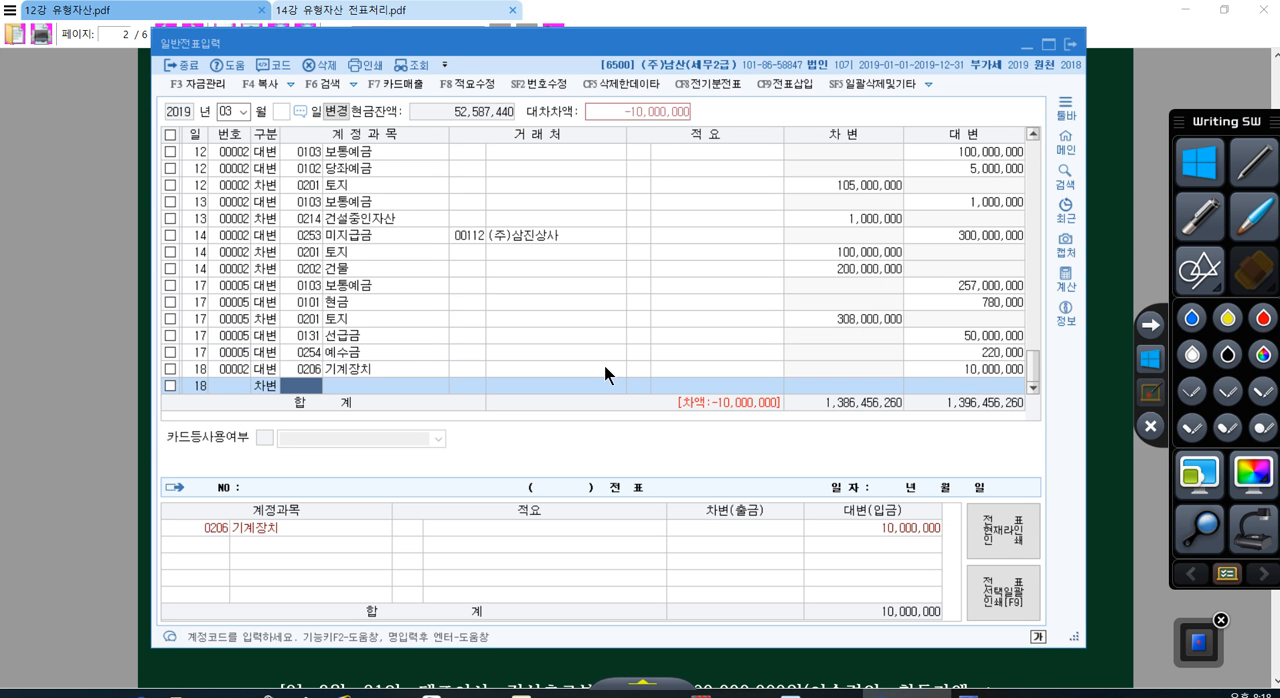
pyautogui.write('207')
pyautogui.press('Return')
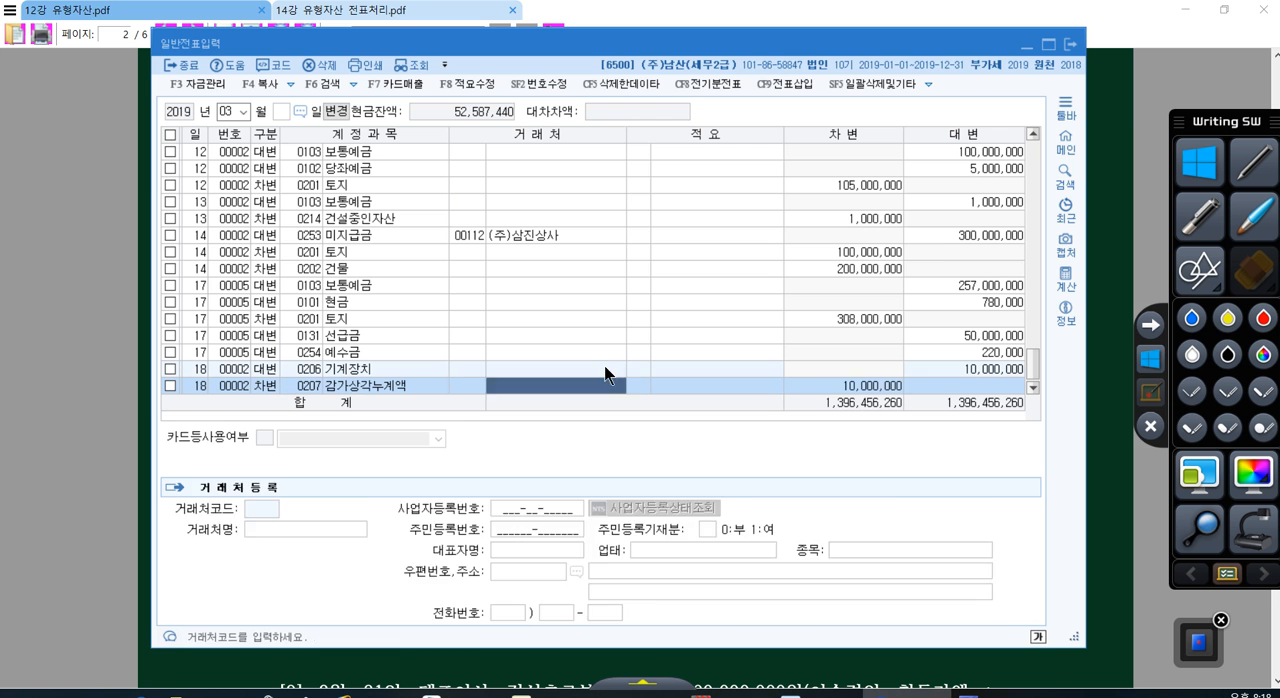
pyautogui.press('Return')
pyautogui.press('Return')
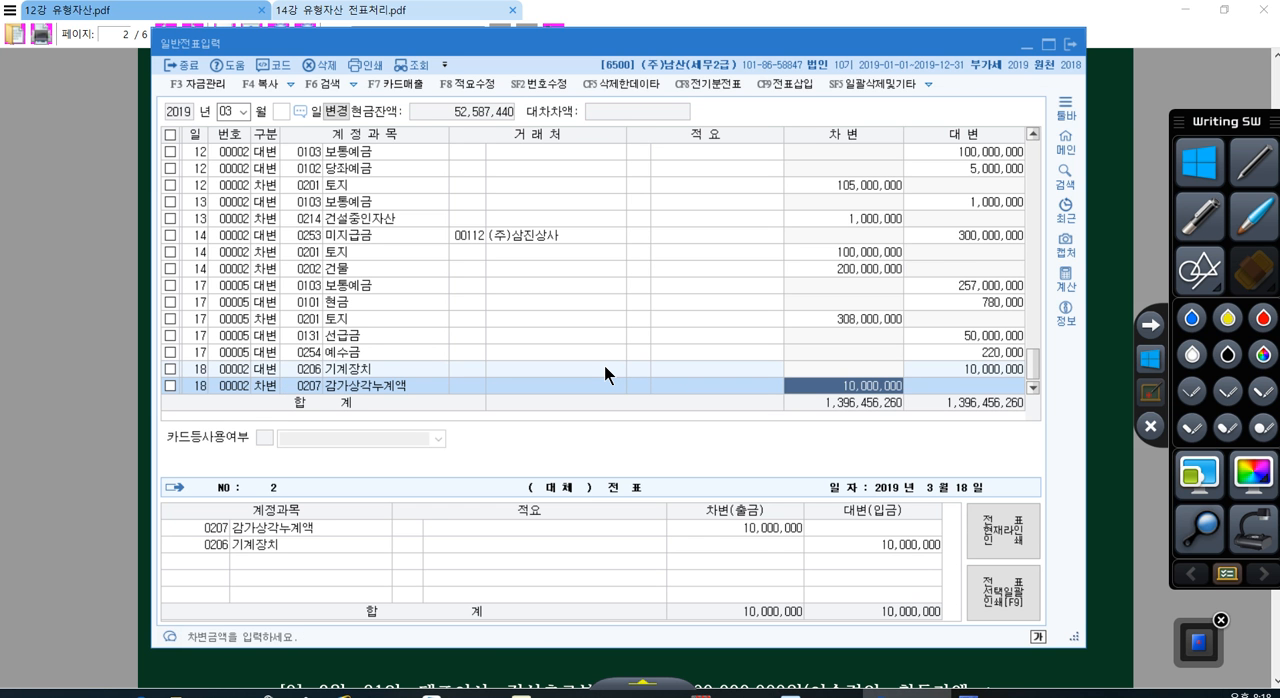
pyautogui.write('4500000')
pyautogui.press('Return')
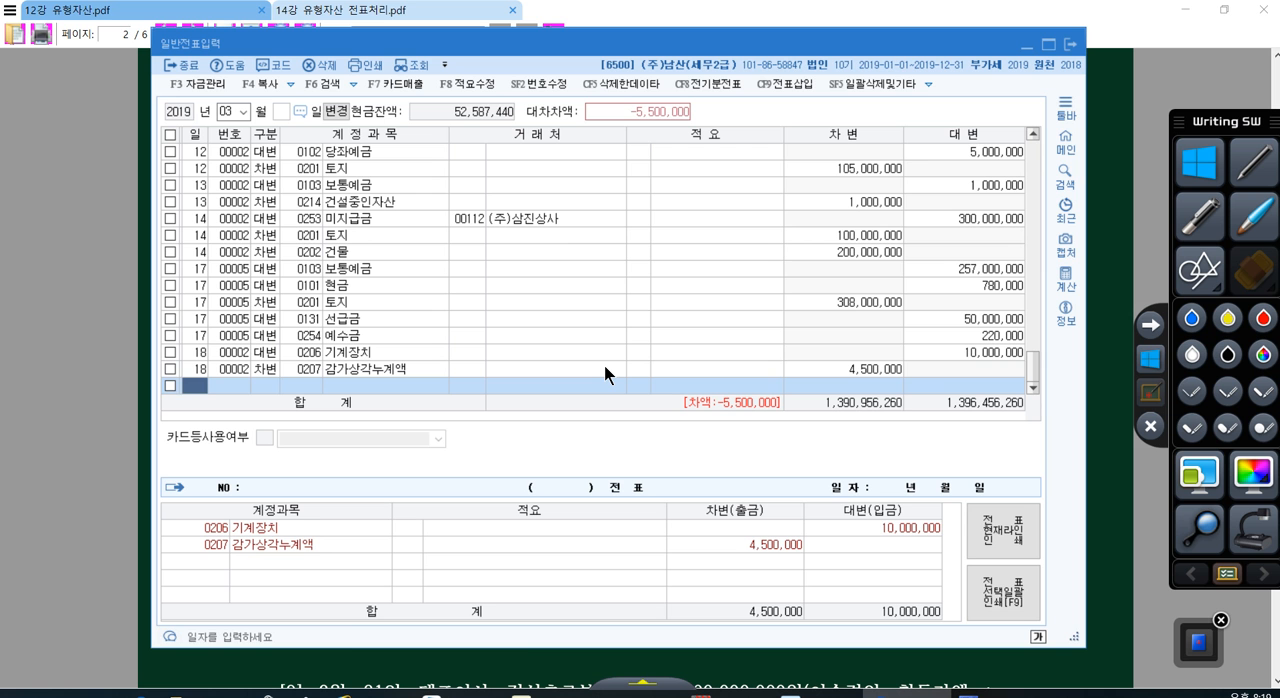
# Add a debit (차변) line on the 18th for 재해손실 (961), found by searching 재해, with 5,500,000
pyautogui.press('Return')
pyautogui.write('3')
pyautogui.press('Return')
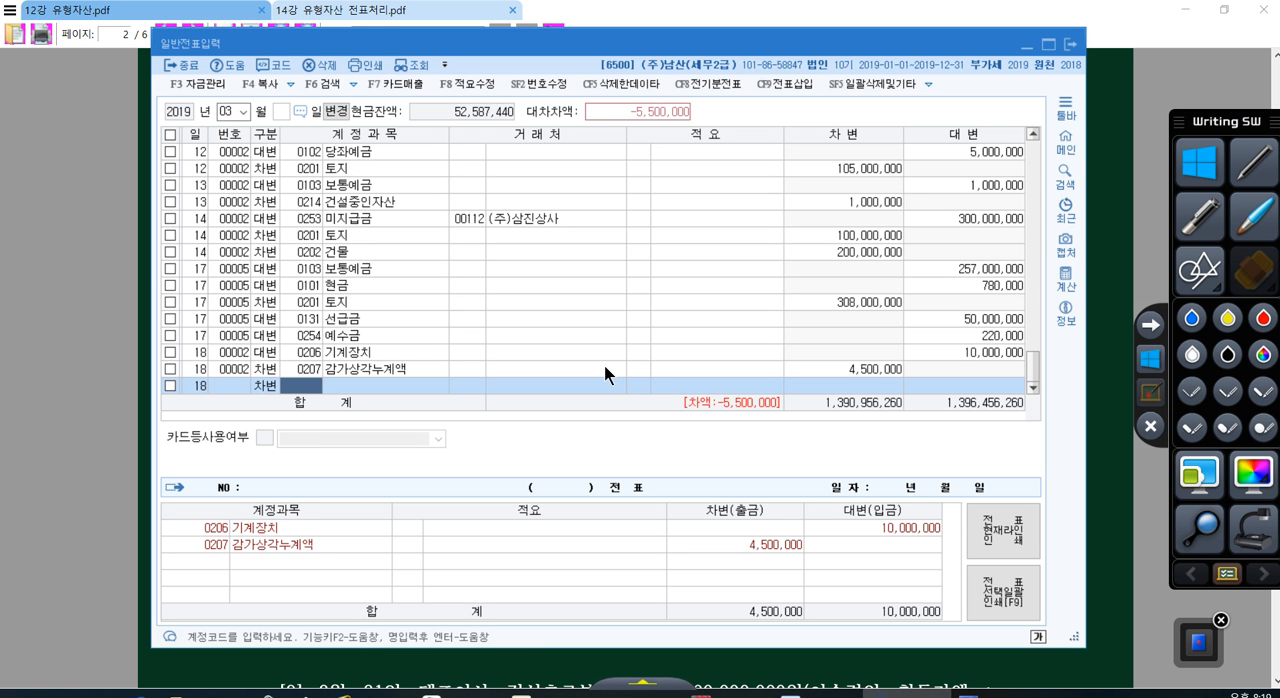
pyautogui.write('홰재')
pyautogui.press('BackSpace')
pyautogui.press('BackSpace')
pyautogui.write('재해')
pyautogui.press('Return')
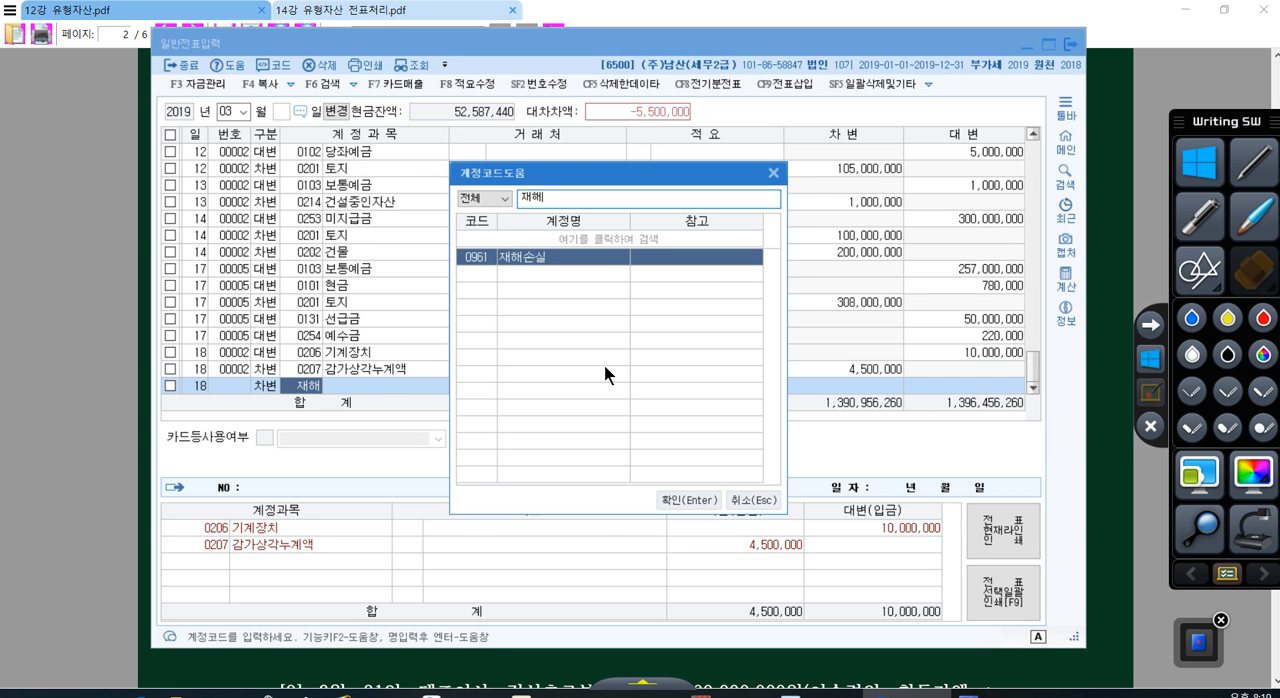
pyautogui.press('Return')
pyautogui.press('Return')
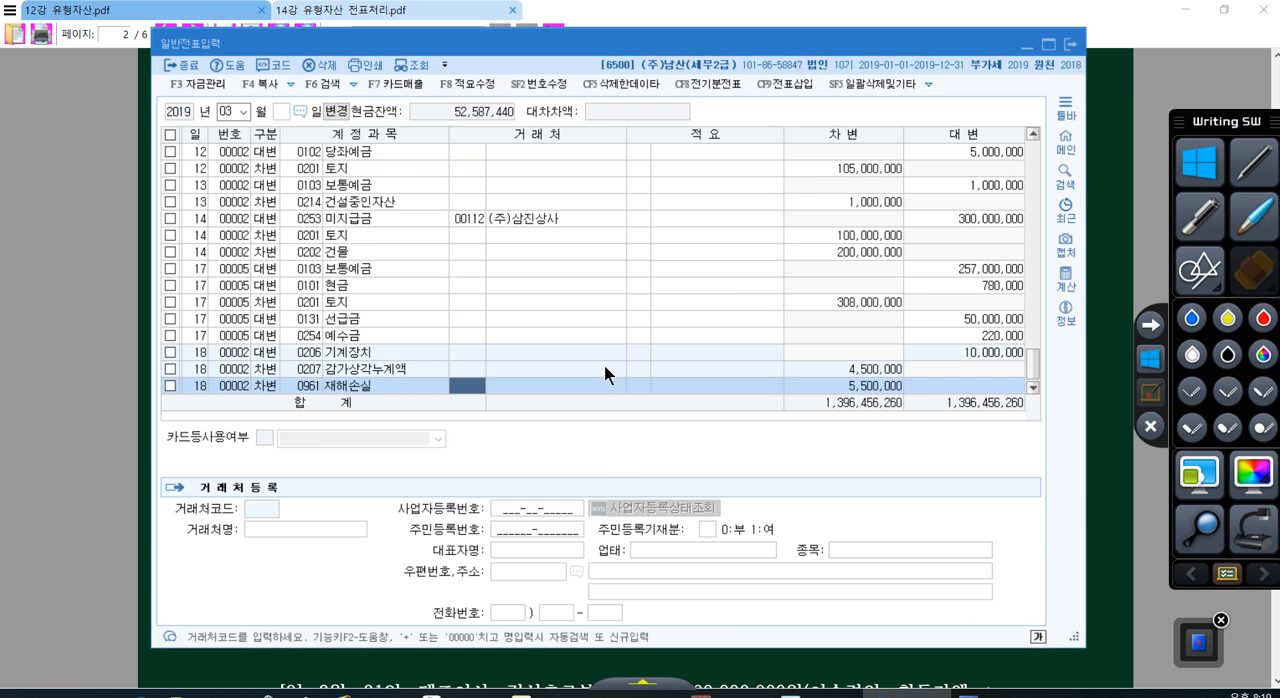
pyautogui.press('Return')
pyautogui.press('Return')
pyautogui.press('Return')
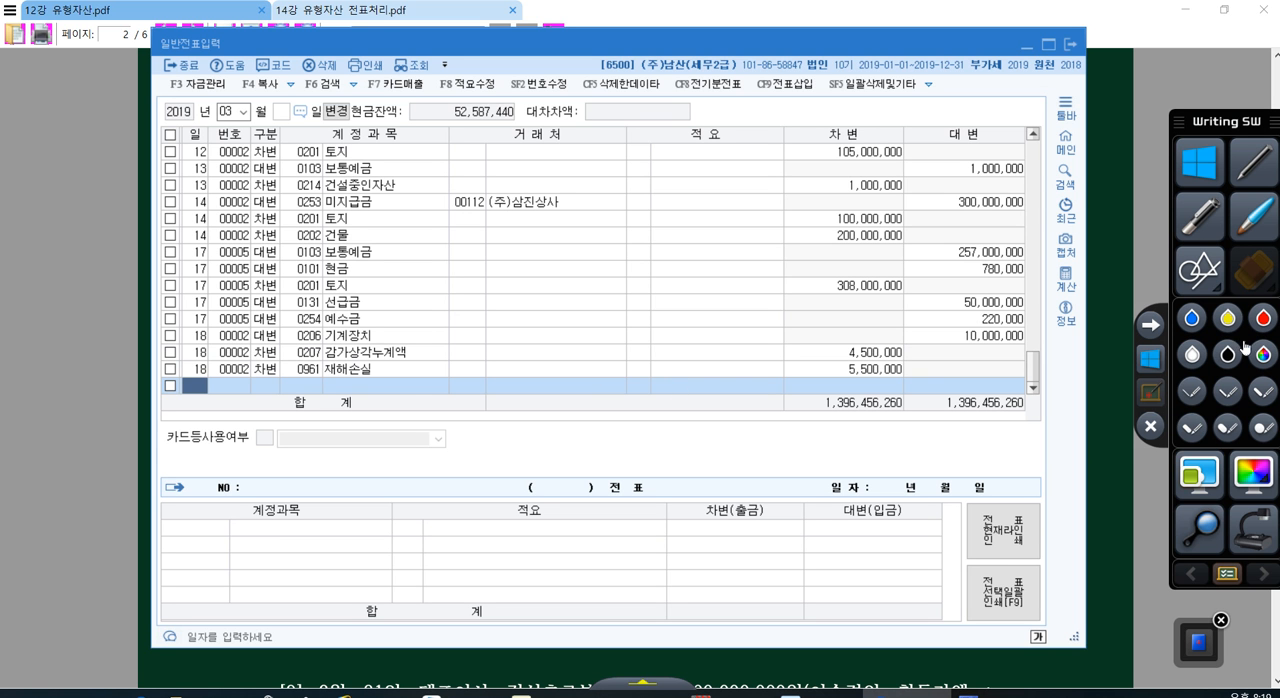
# Add a credit (대변) line on the 19th for account 102 당좌예금 with 12,000,000
pyautogui.write('19')
pyautogui.press('Return')
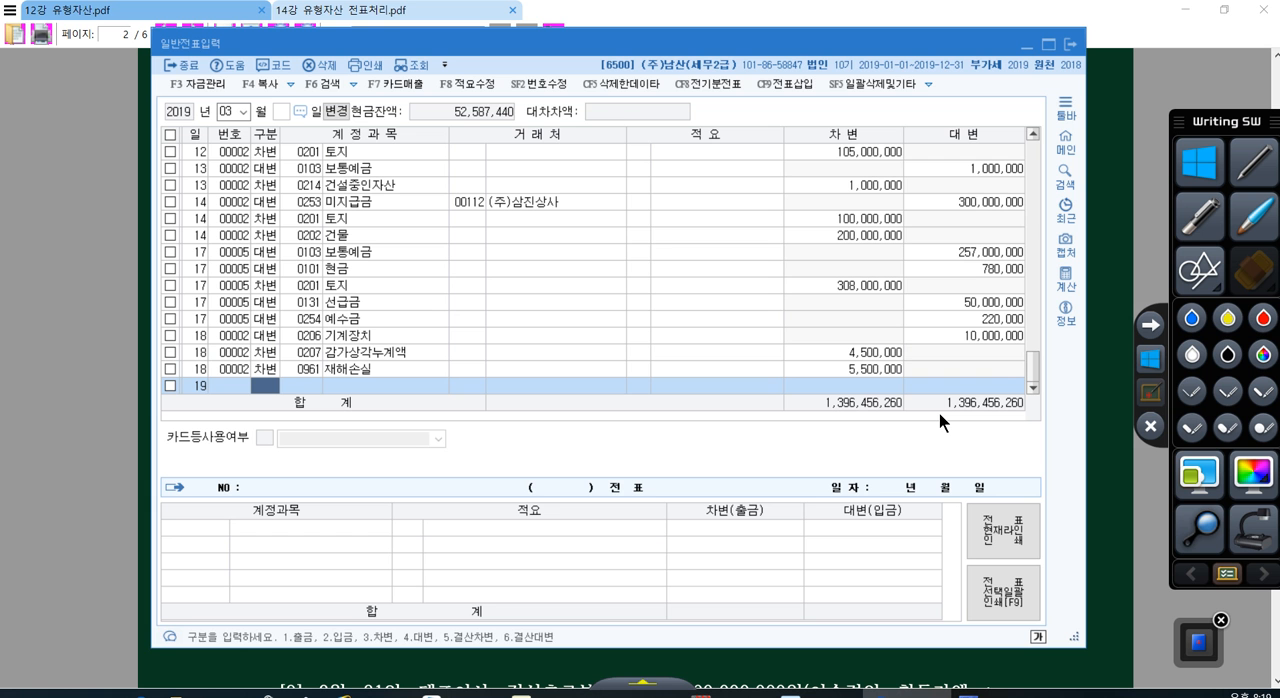
pyautogui.write('4102')
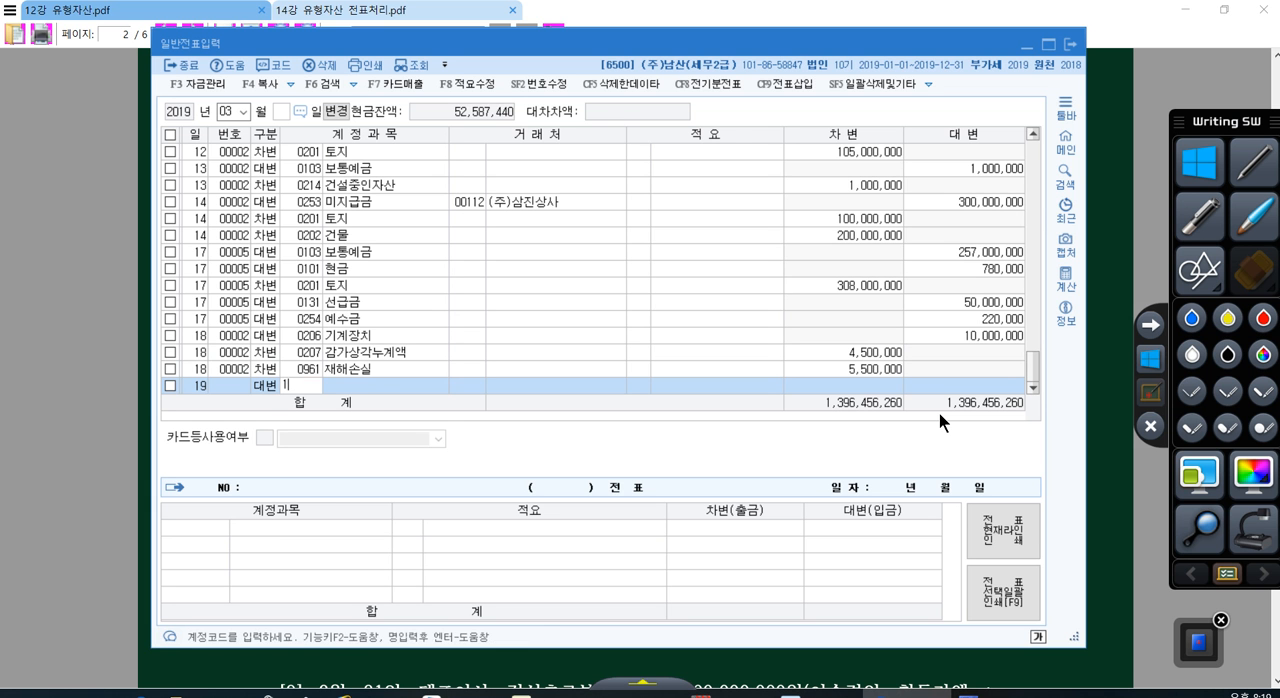
pyautogui.press('Return')
pyautogui.press('Return')
pyautogui.press('Return')
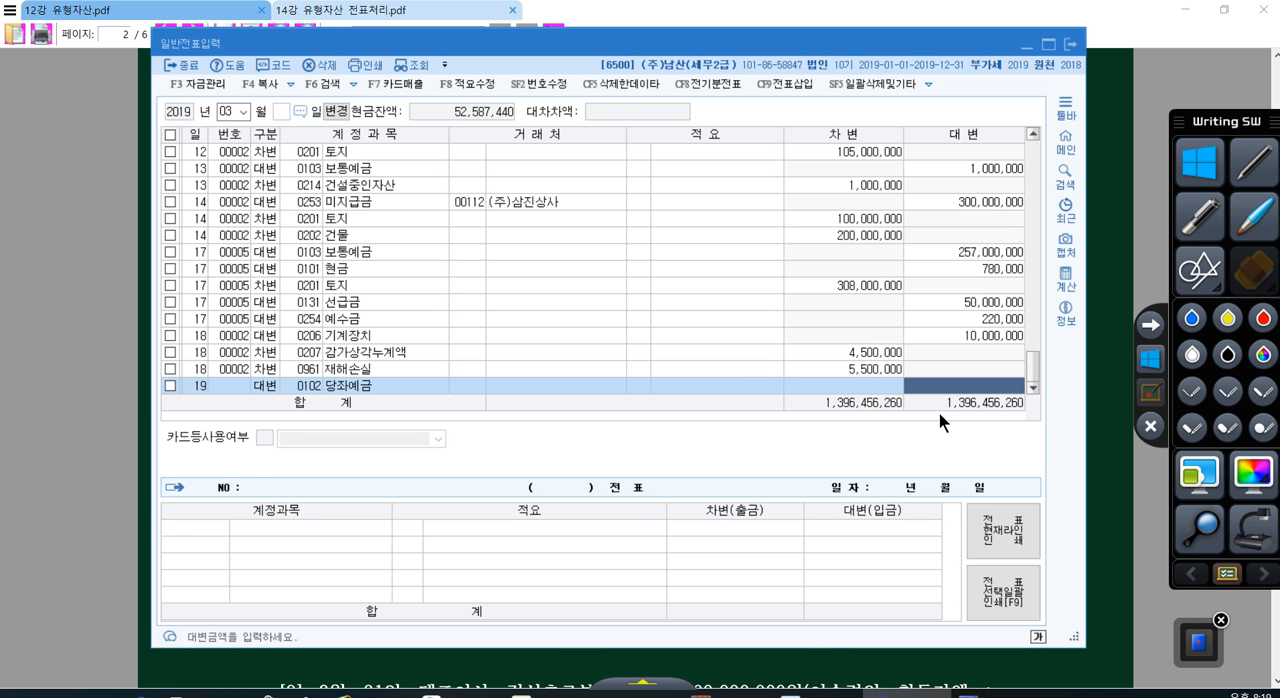
pyautogui.write('12000000')
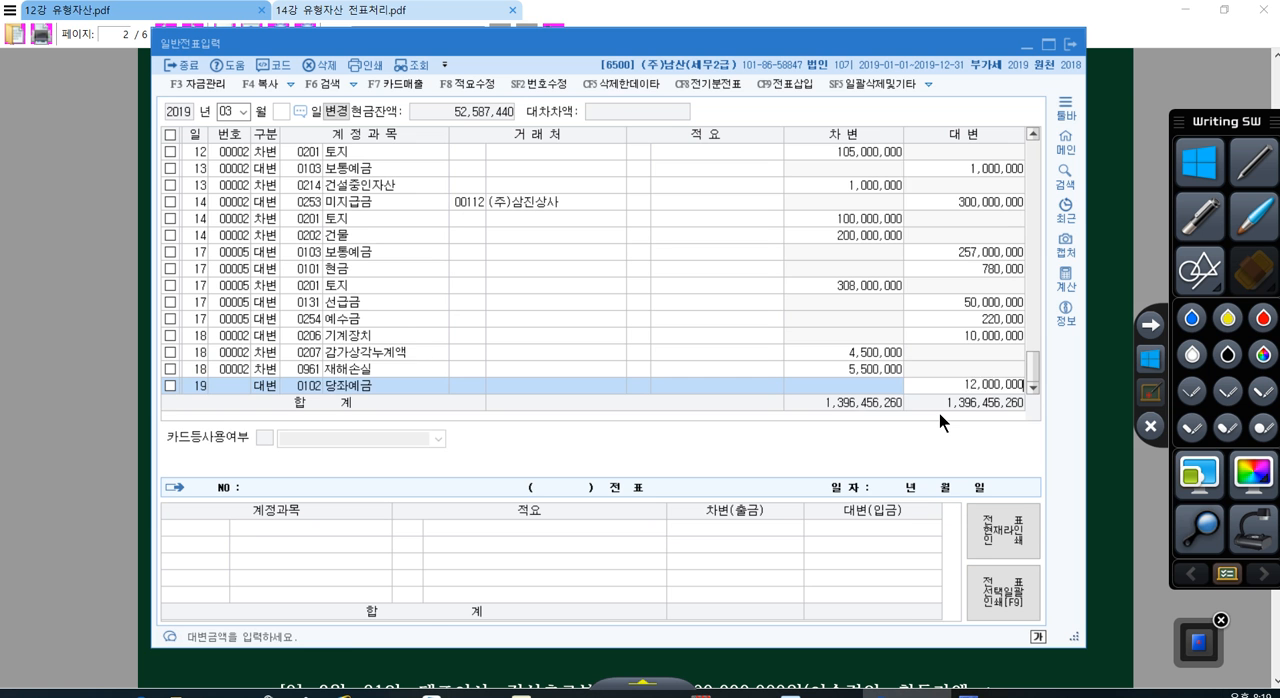
pyautogui.press('Return')
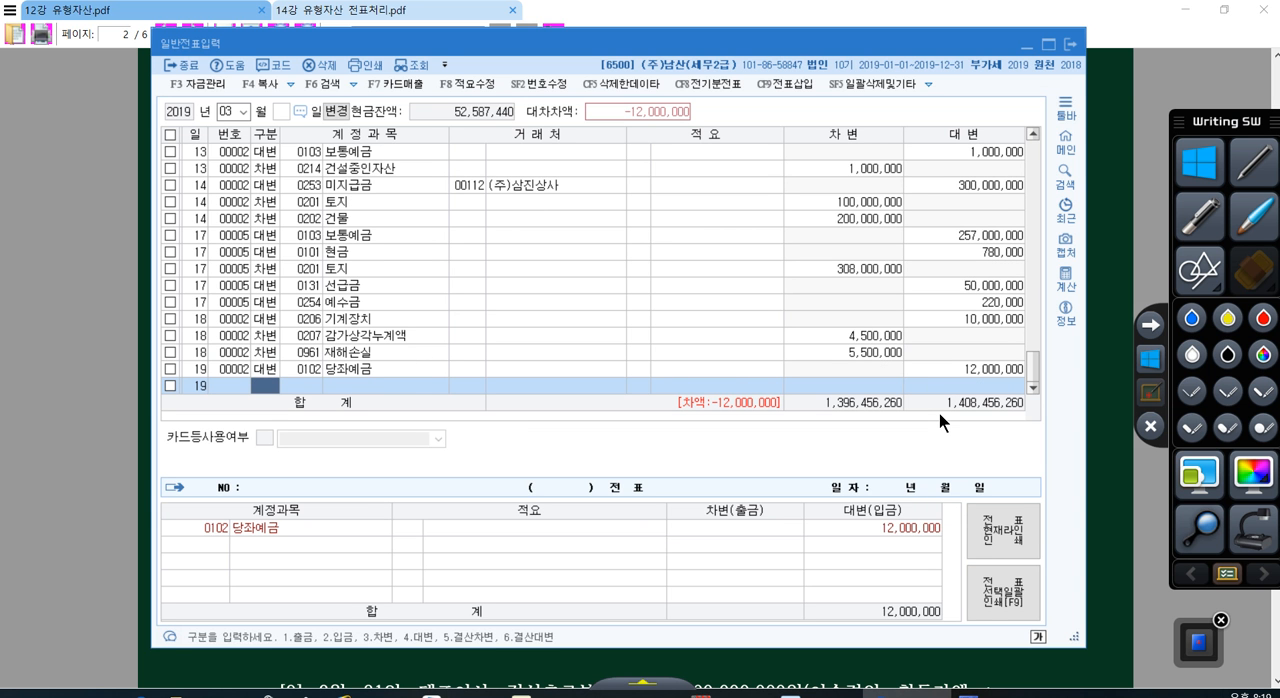
# Add a credit (대변) line on the 19th for account 101 현금 with 360,000, leaving the description (적요) empty
pyautogui.write('4101')
pyautogui.press('Return')
pyautogui.press('Return')
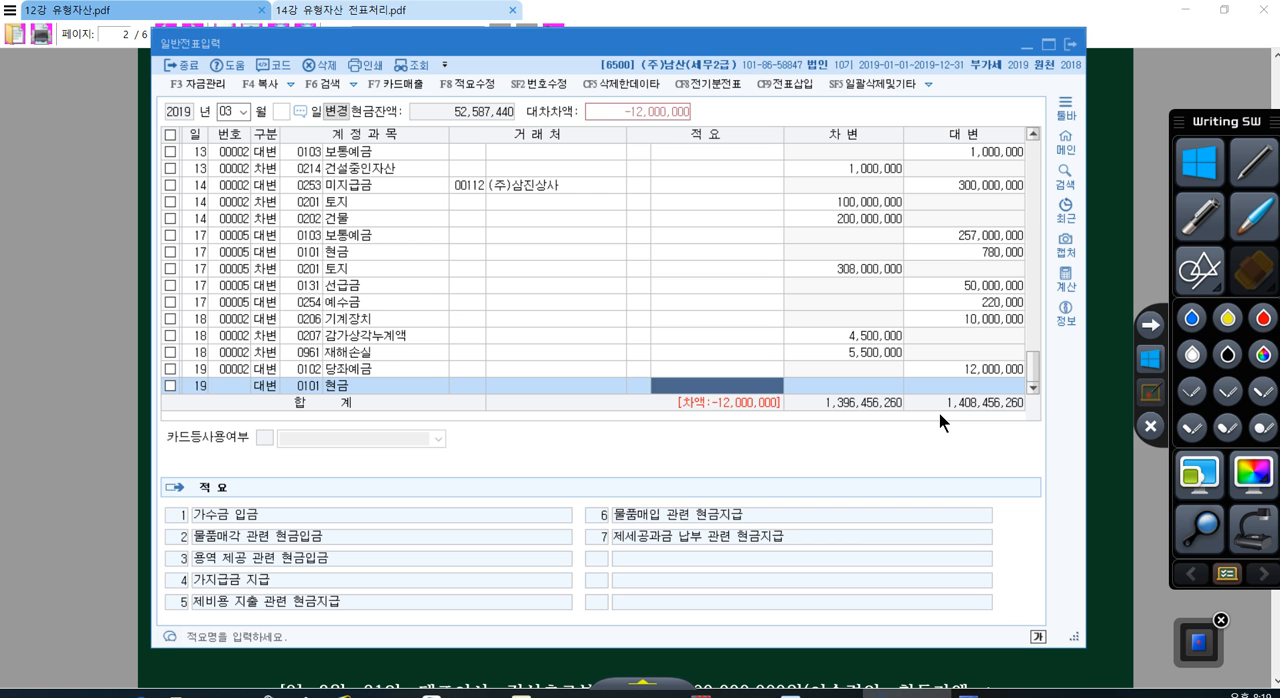
pyautogui.write('36')
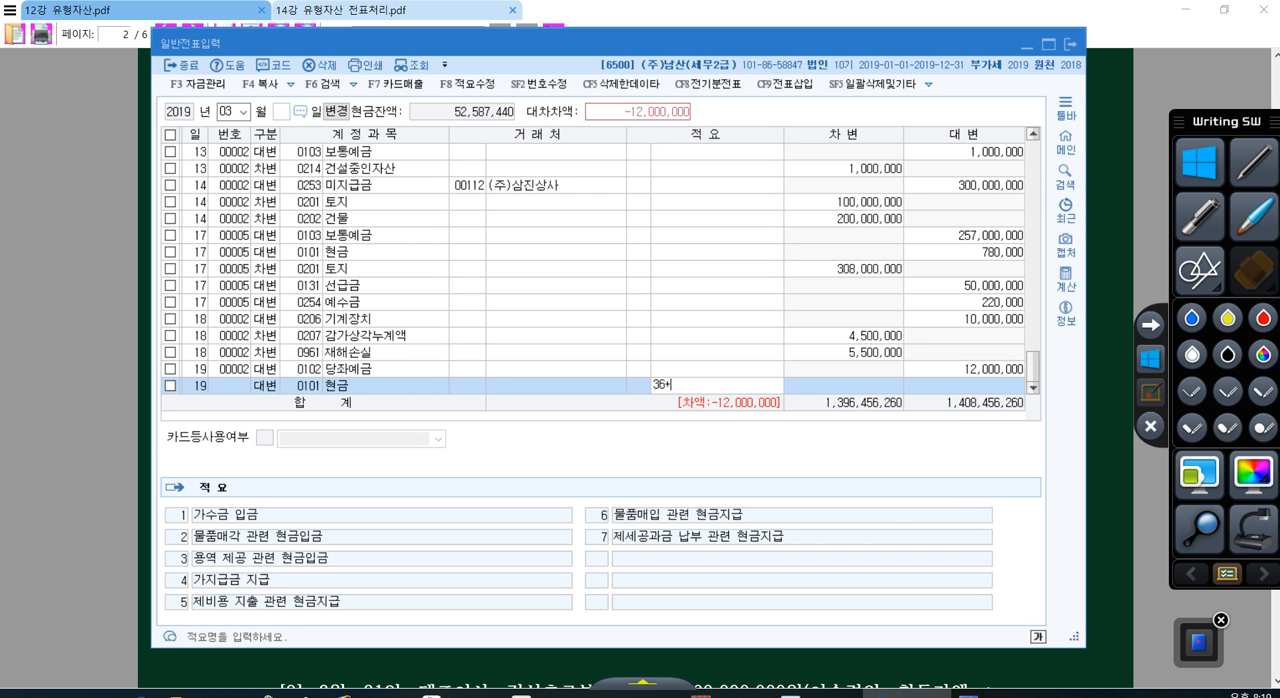
pyautogui.write('+')
pyautogui.press('BackSpace')
pyautogui.press('BackSpace')
pyautogui.press('BackSpace')
pyautogui.press('Return')
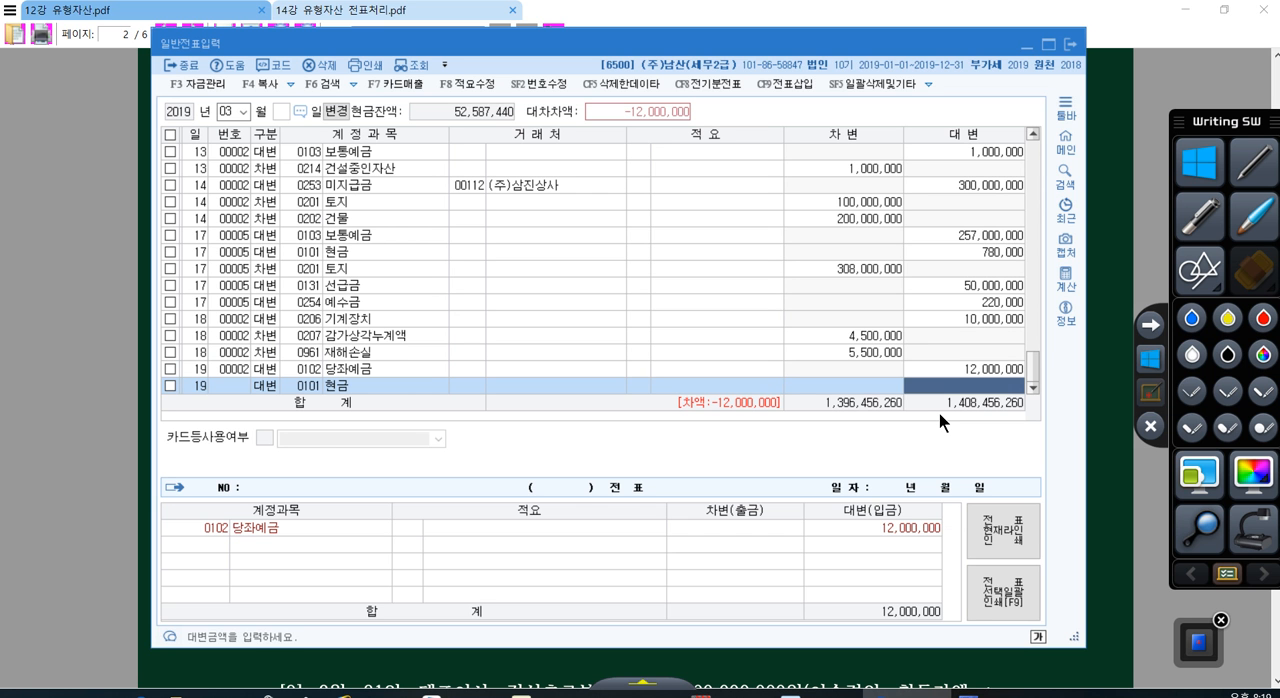
pyautogui.write('36+0')
pyautogui.press('Return')
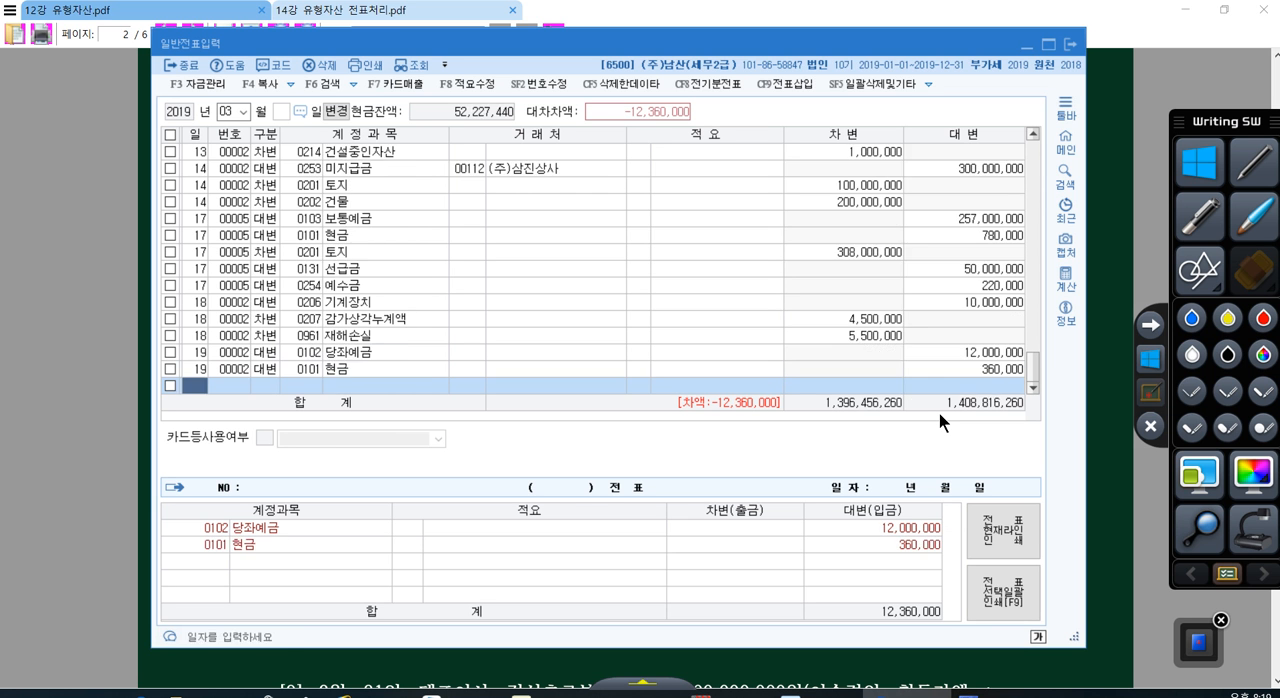
# Add a debit (차변) line on the 19th for account 208 차량운반구 with 12,360,000
pyautogui.write('3')
pyautogui.press('Return')
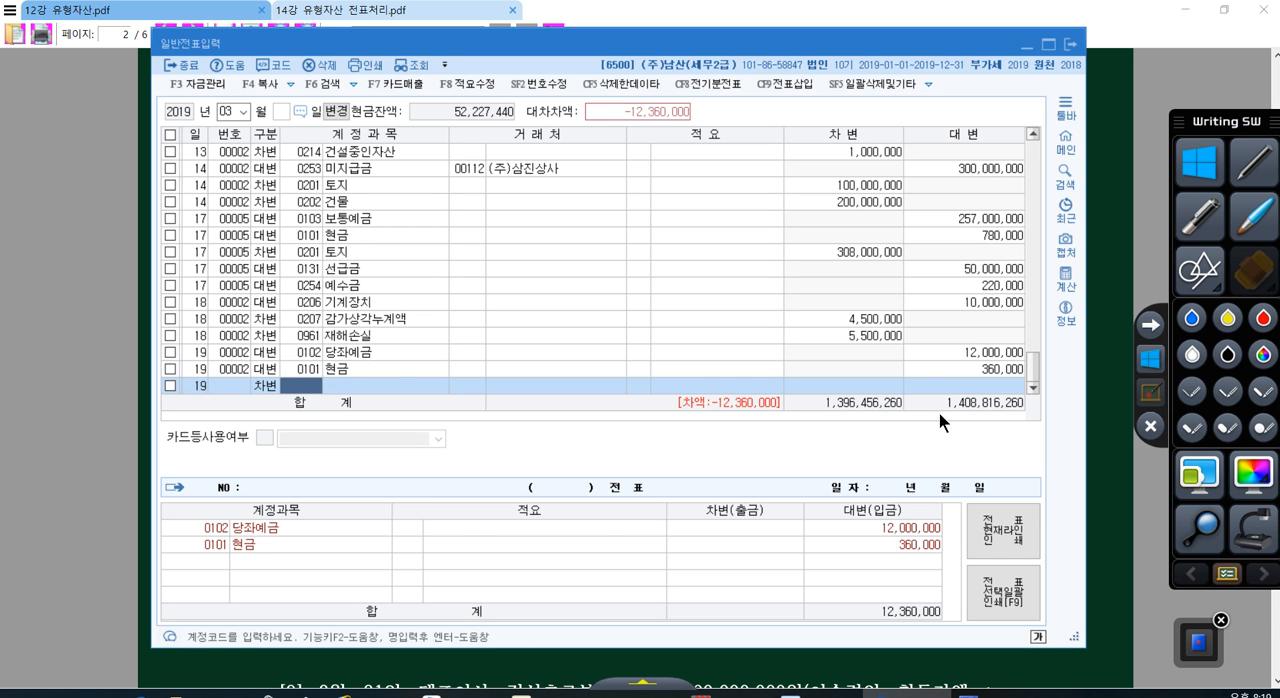
pyautogui.write('208')
pyautogui.press('Return')
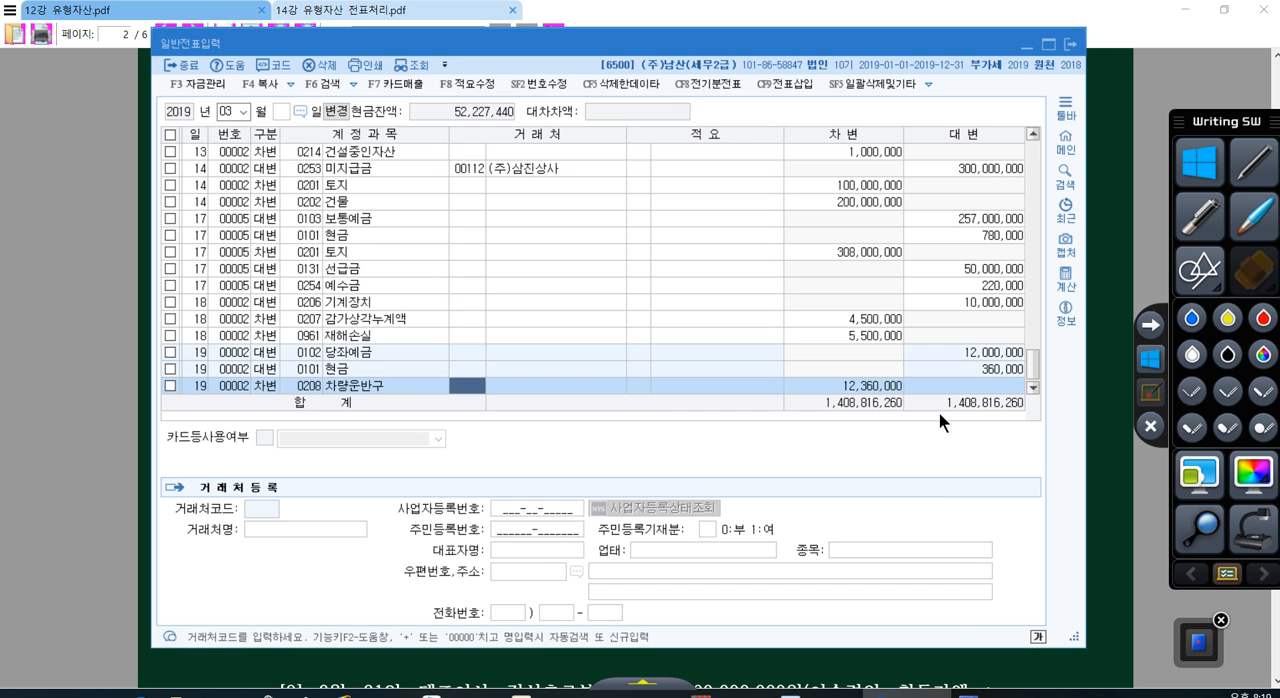
# Review 12강 유형자산.pdf, highlighting the acquisition-cost item on 취득세 and 등록세, and return to problem [8] in the 14강 PDF
pyautogui.click(887, 386)
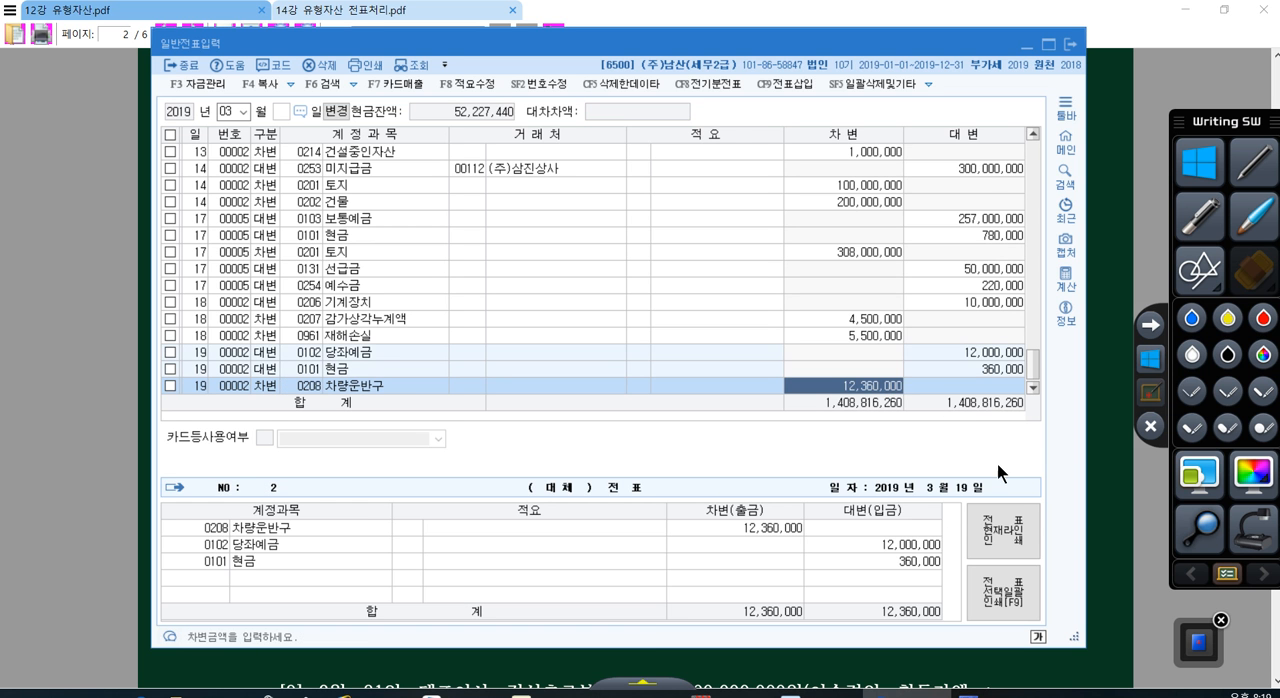
pyautogui.click(1098, 490)
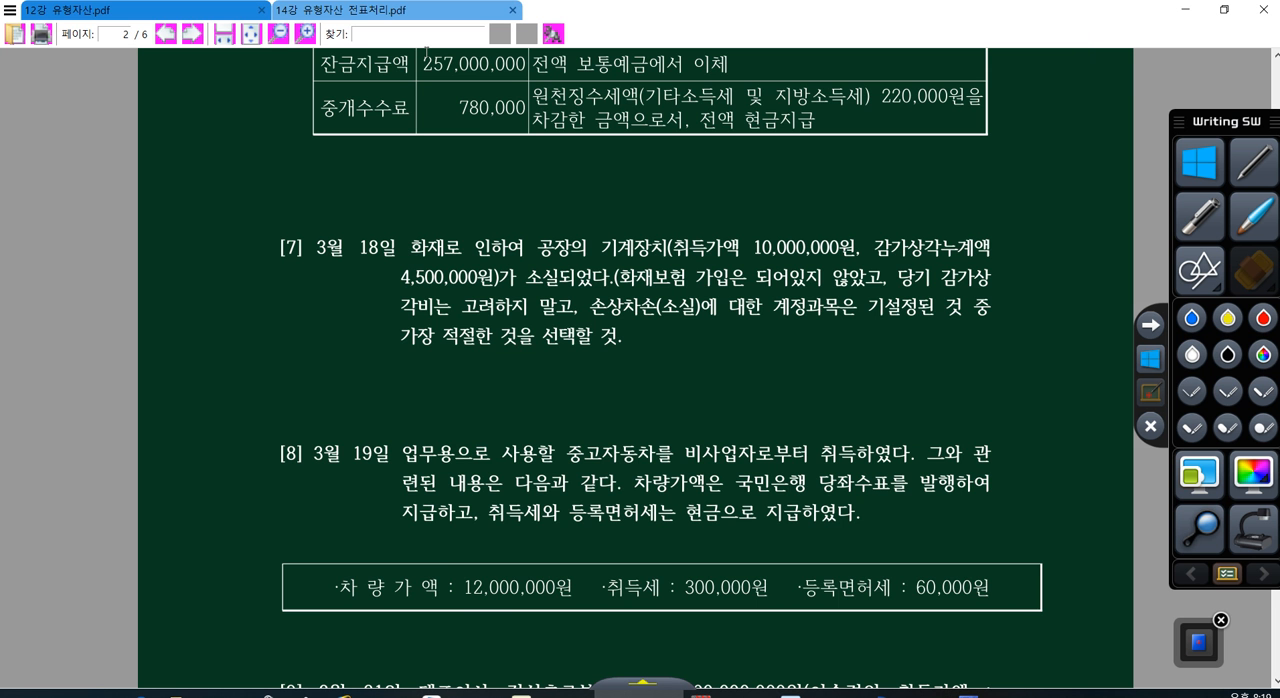
pyautogui.click(186, 12)
pyautogui.scroll(2, 374, 170)
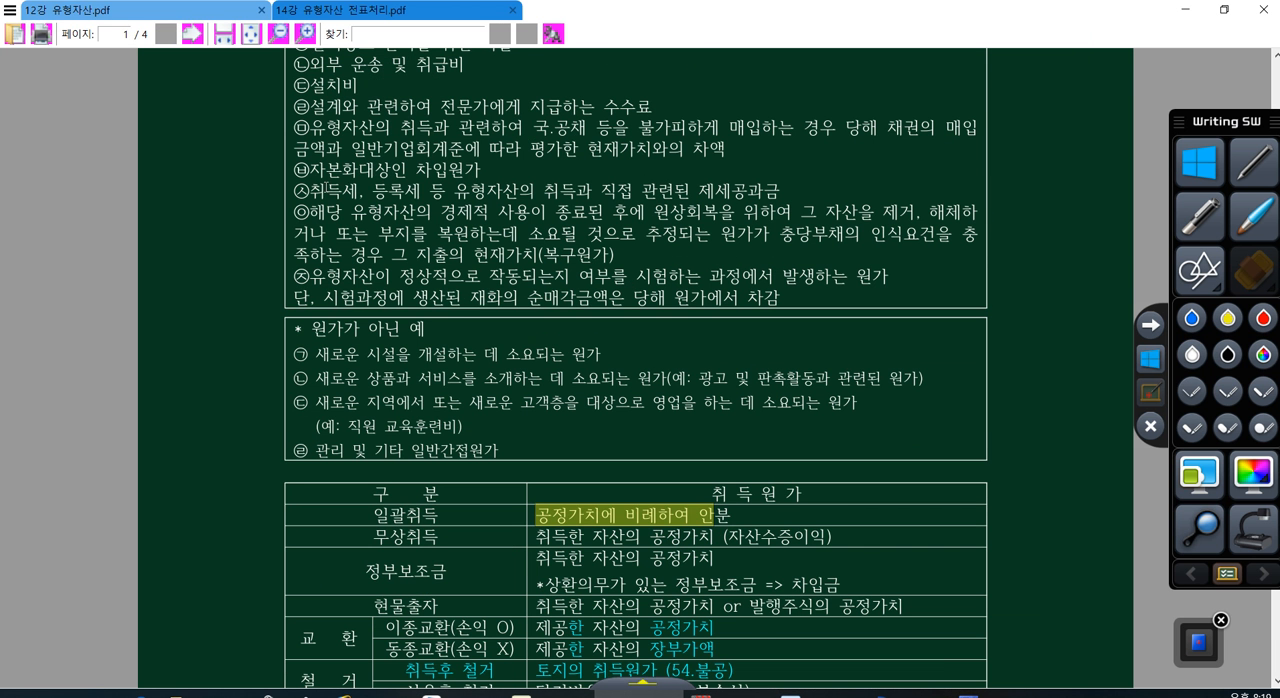
pyautogui.moveTo(327, 189)
pyautogui.mouseDown()
pyautogui.moveTo(370, 190)
pyautogui.moveTo(312, 190)
pyautogui.moveTo(714, 190)
pyautogui.mouseUp()
pyautogui.scroll(1, 695, 210)
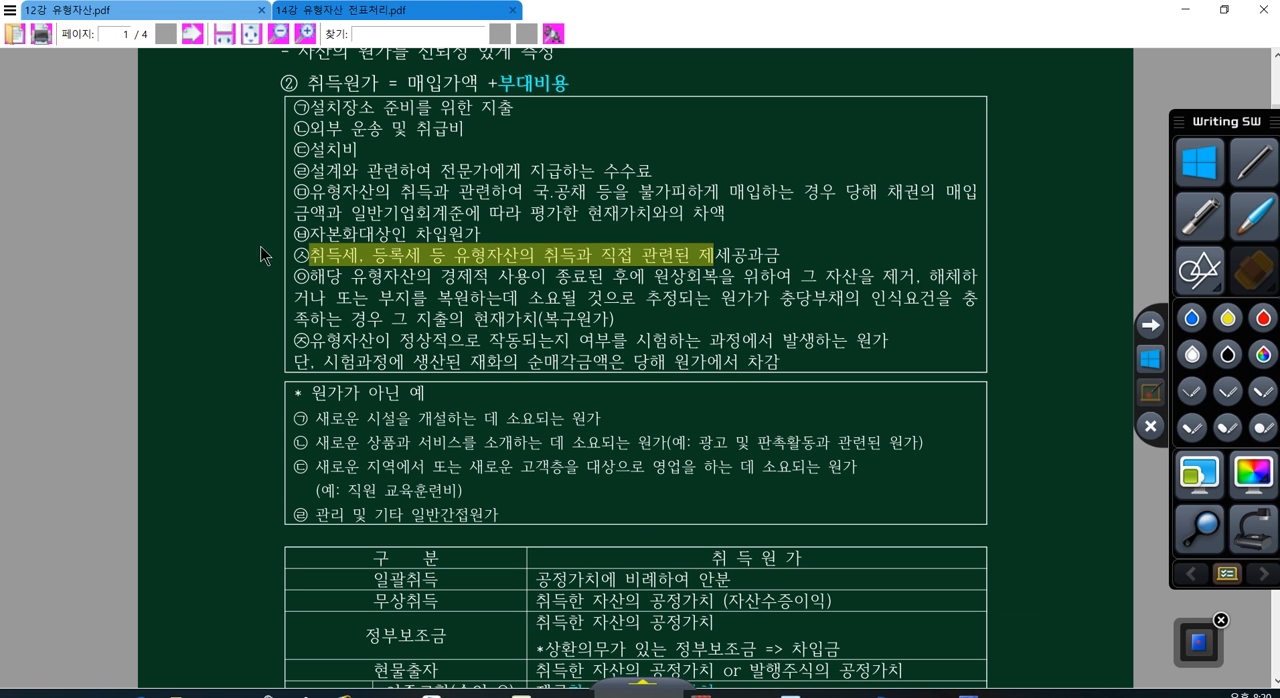
pyautogui.click(355, 18)
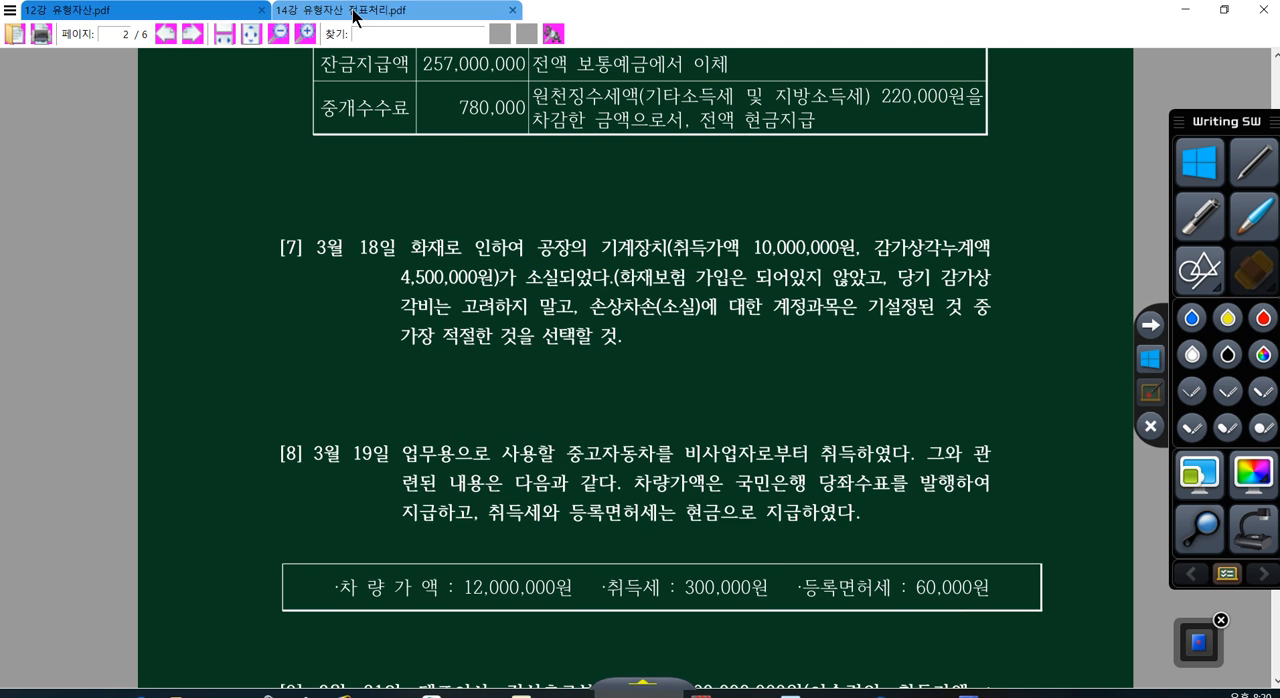
# Return to general voucher entry and start a new line dated the 21st
pyautogui.click(907, 693)
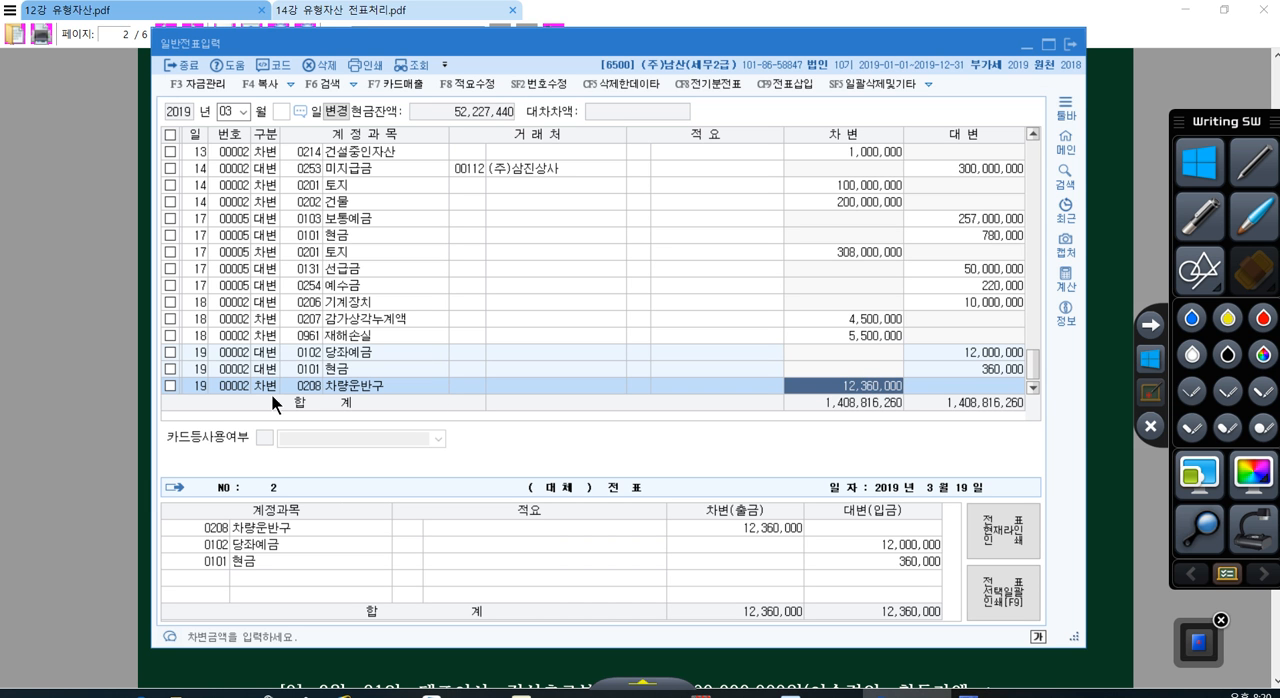
pyautogui.press('Return')
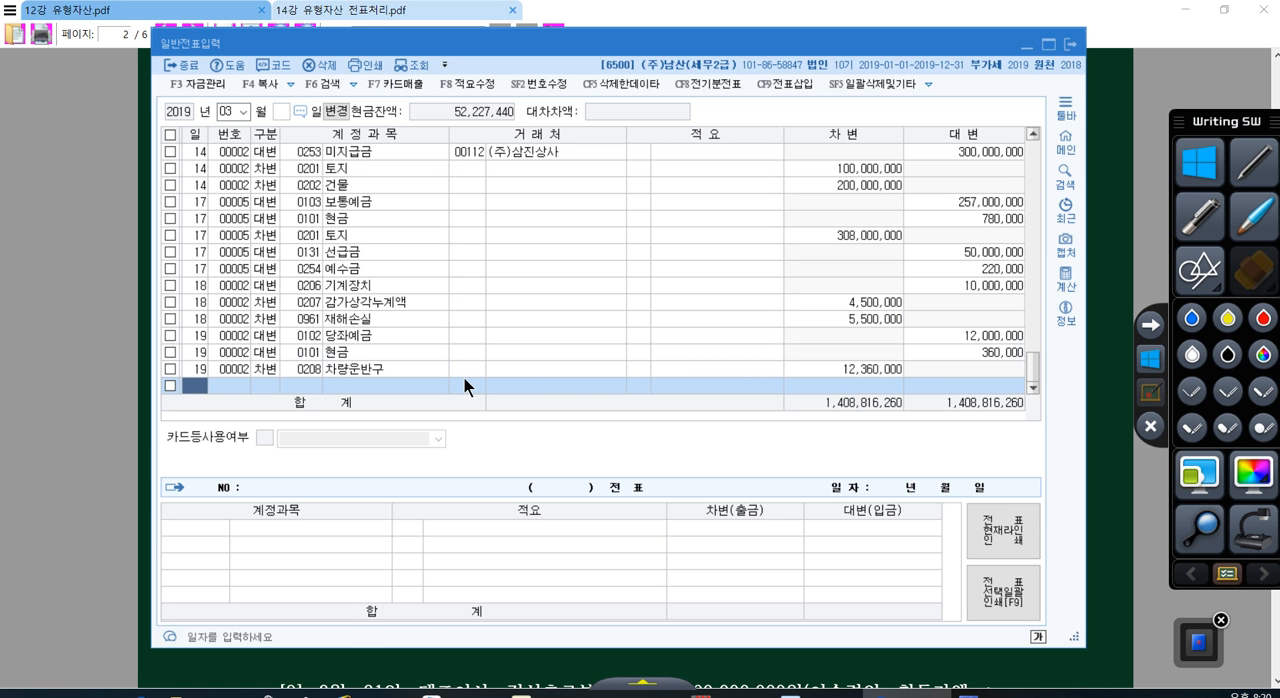
pyautogui.write('21')
pyautogui.press('Return')
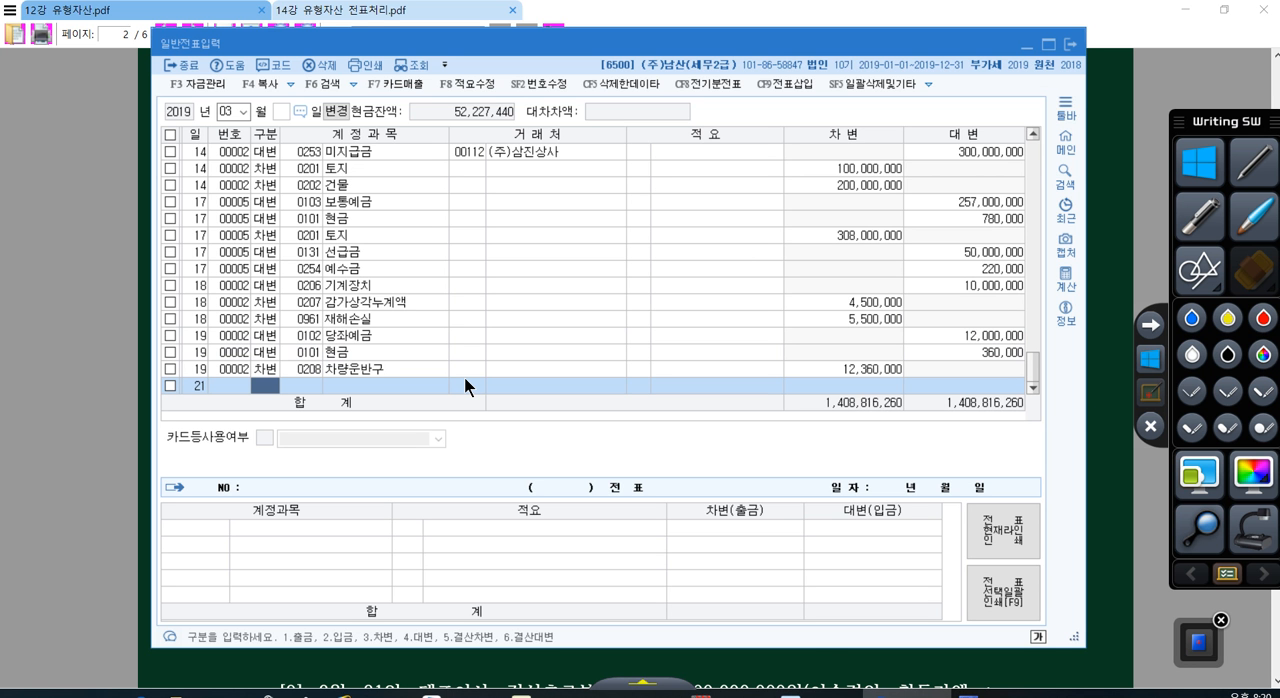
# Review the acquisition-cost table in 12강 유형자산.pdf and highlight the 무상취득 row
pyautogui.click(695, 661)
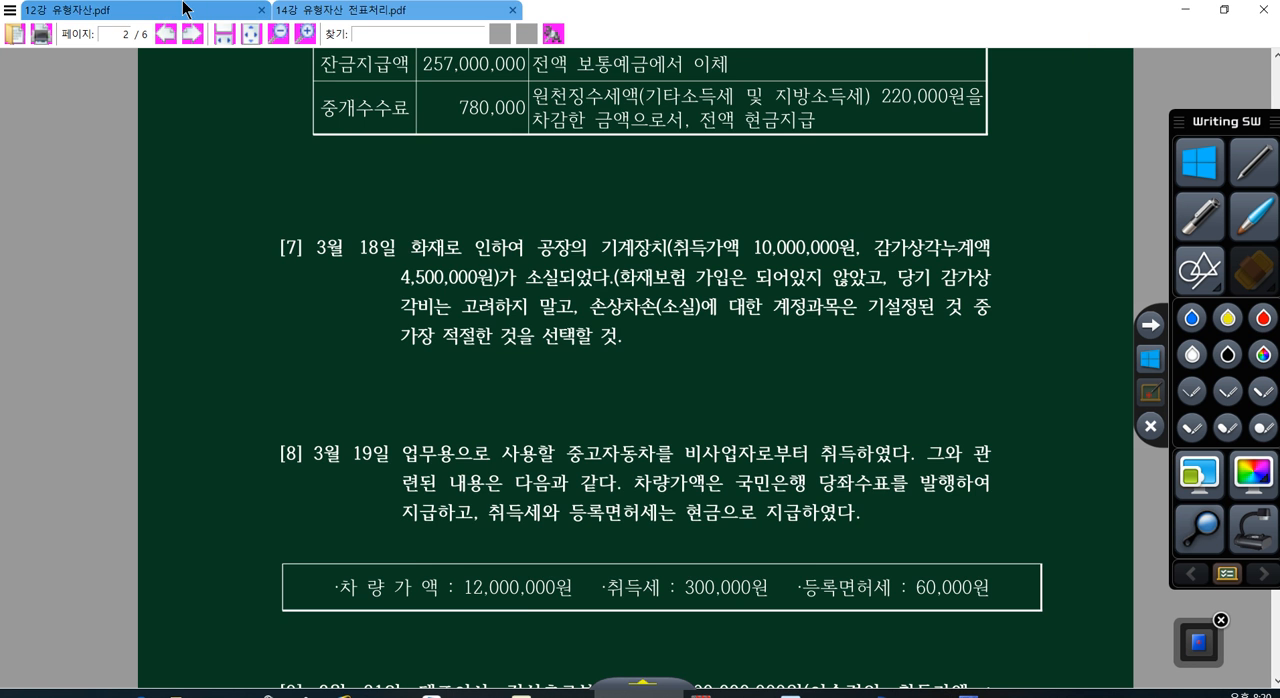
pyautogui.click(167, 14)
pyautogui.scroll(-3, 557, 367)
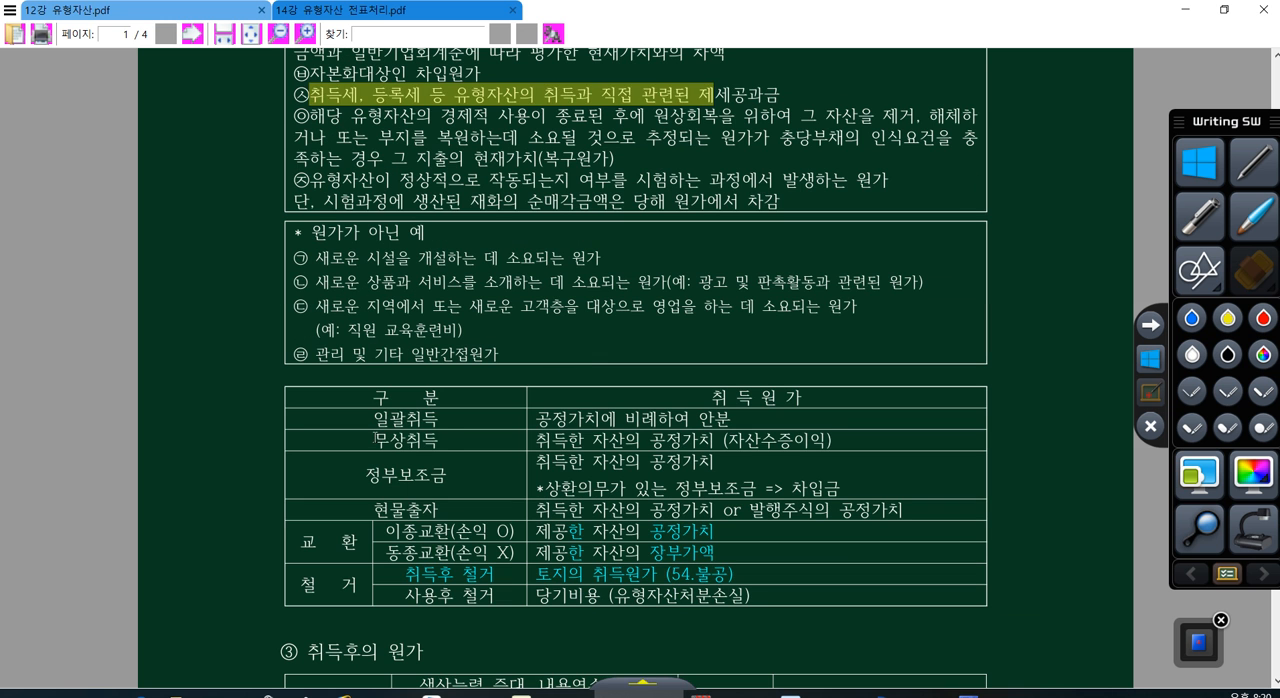
pyautogui.moveTo(374, 440); pyautogui.dragTo(834, 440)
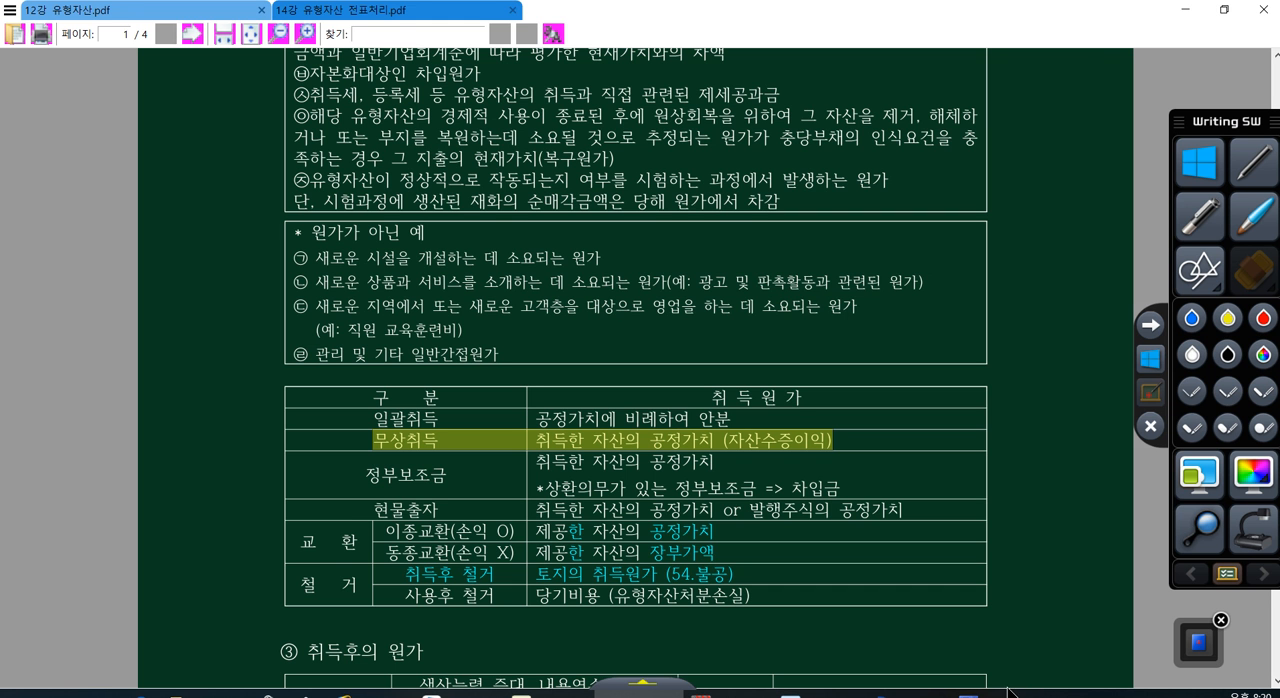
# Make the line on the 21st a debit (차변) to account 202 건물, leaving the counterparty and description empty
pyautogui.click(907, 693)
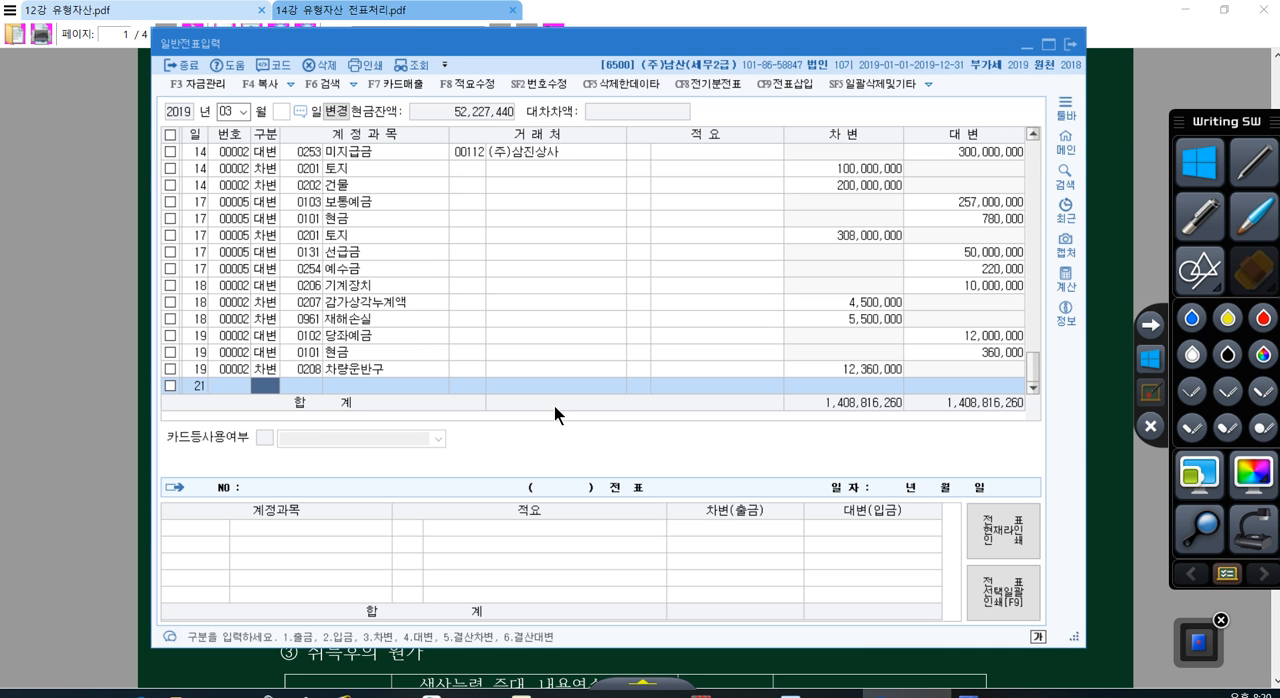
pyautogui.write('3')
pyautogui.press('Return')
pyautogui.write('202')
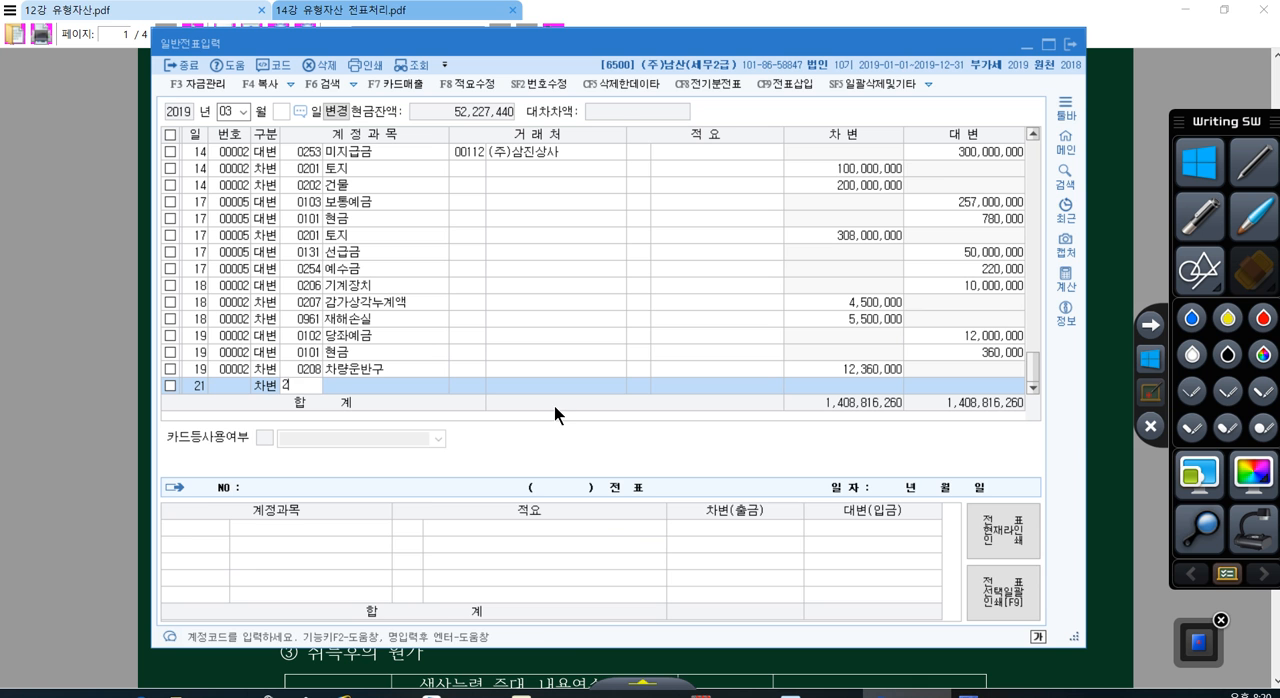
pyautogui.press('Return')
pyautogui.press('Return')
pyautogui.press('Return')
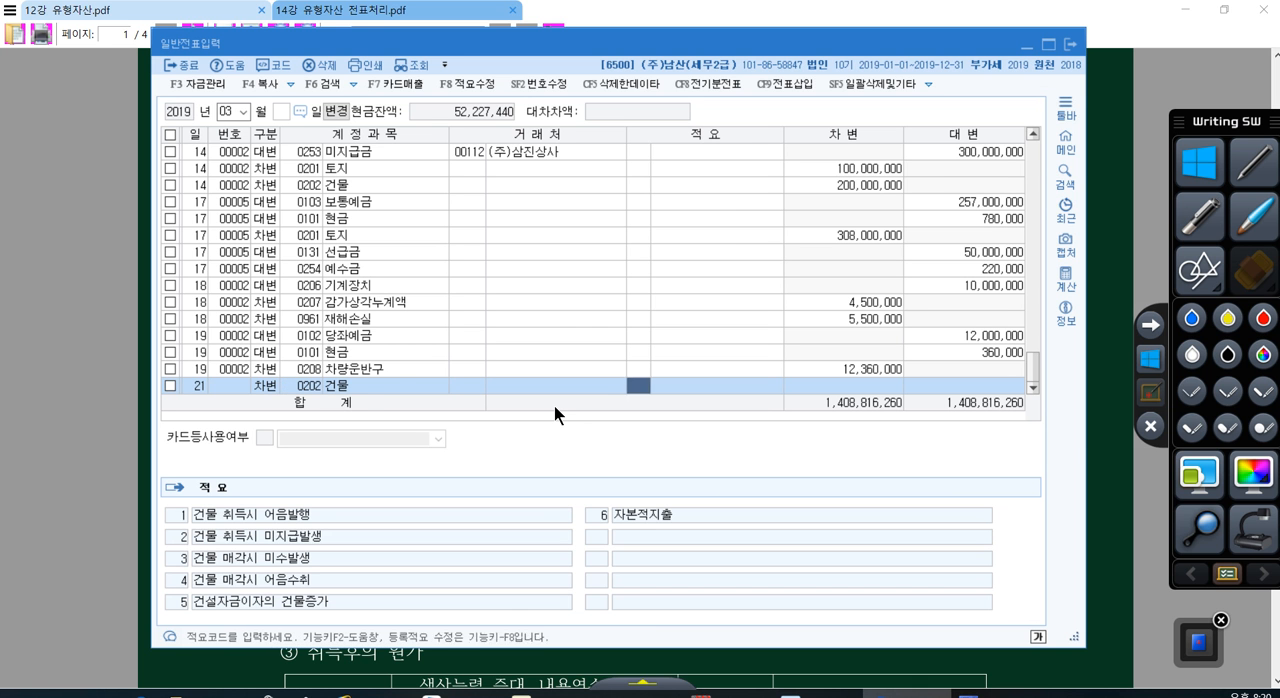
pyautogui.press('Return')
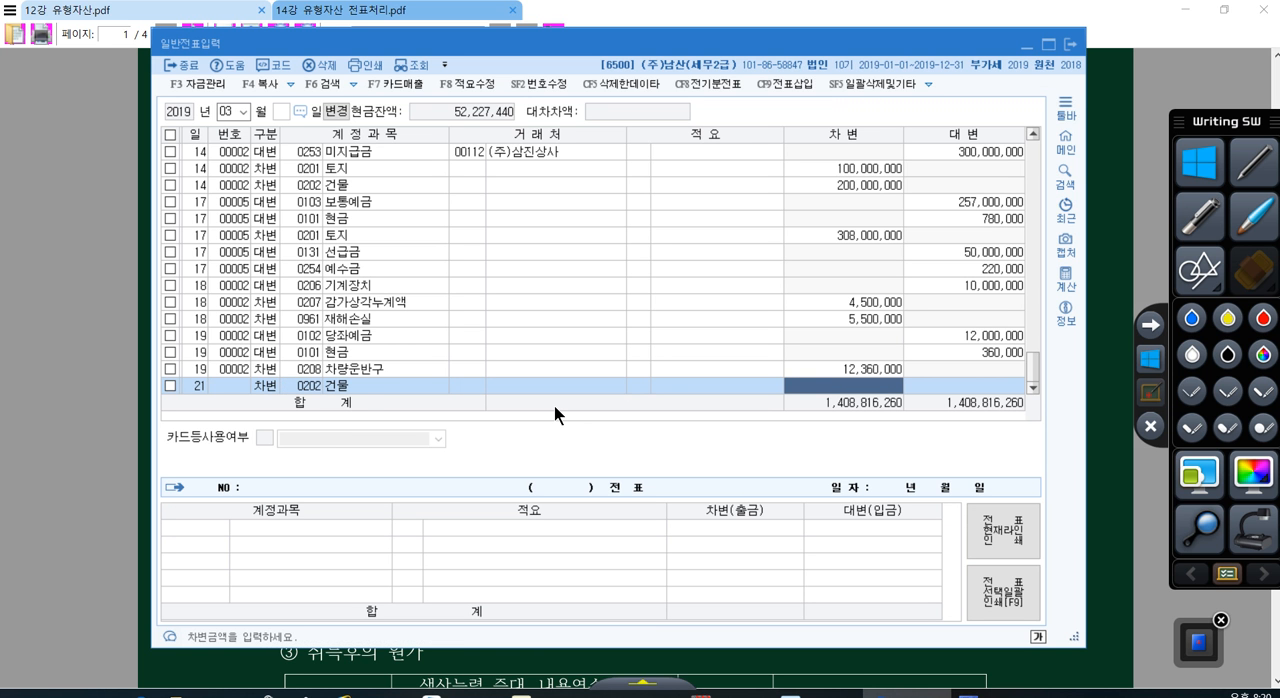
# Circle the empty debit amount of the 건물 line in red pen and write 공정가치 above it
pyautogui.click(1254, 162)
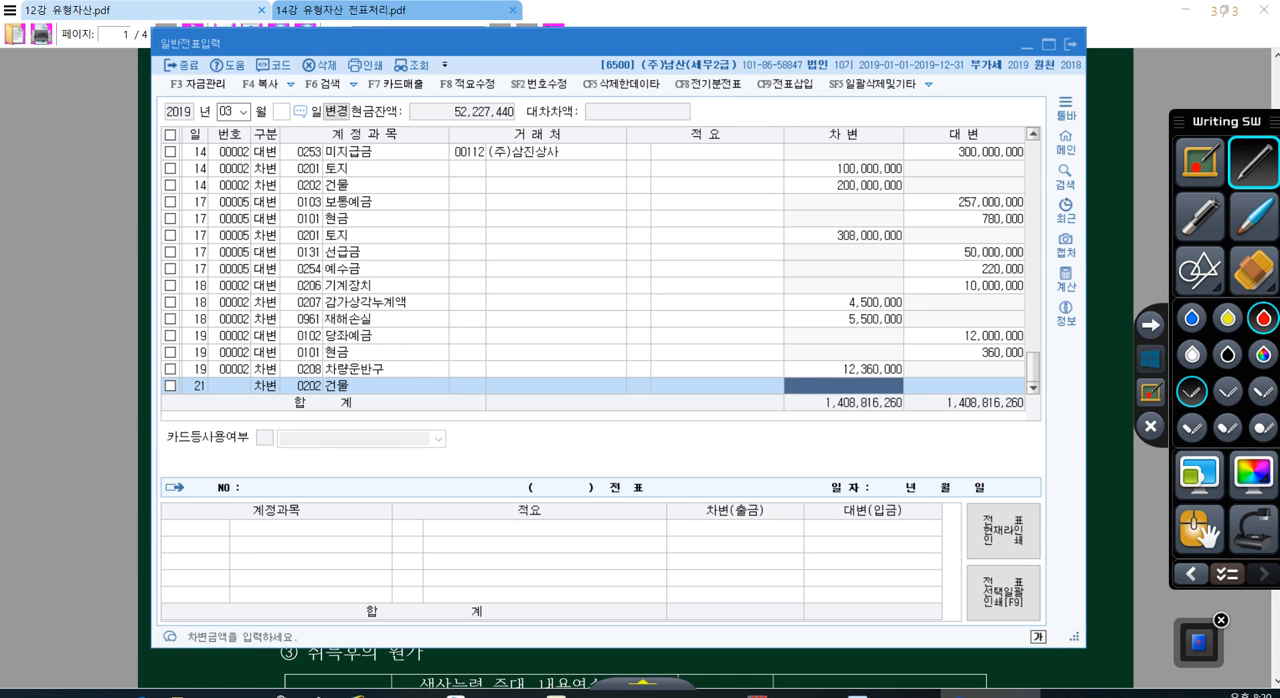
pyautogui.moveTo(880, 360)
pyautogui.mouseDown()
pyautogui.moveTo(856, 406)
pyautogui.moveTo(882, 362)
pyautogui.mouseUp()
pyautogui.moveTo(798, 327); pyautogui.dragTo(816, 340)
pyautogui.moveTo(807, 347)
pyautogui.mouseDown()
pyautogui.moveTo(842, 354)
pyautogui.moveTo(890, 336)
pyautogui.moveTo(918, 360)
pyautogui.mouseUp()
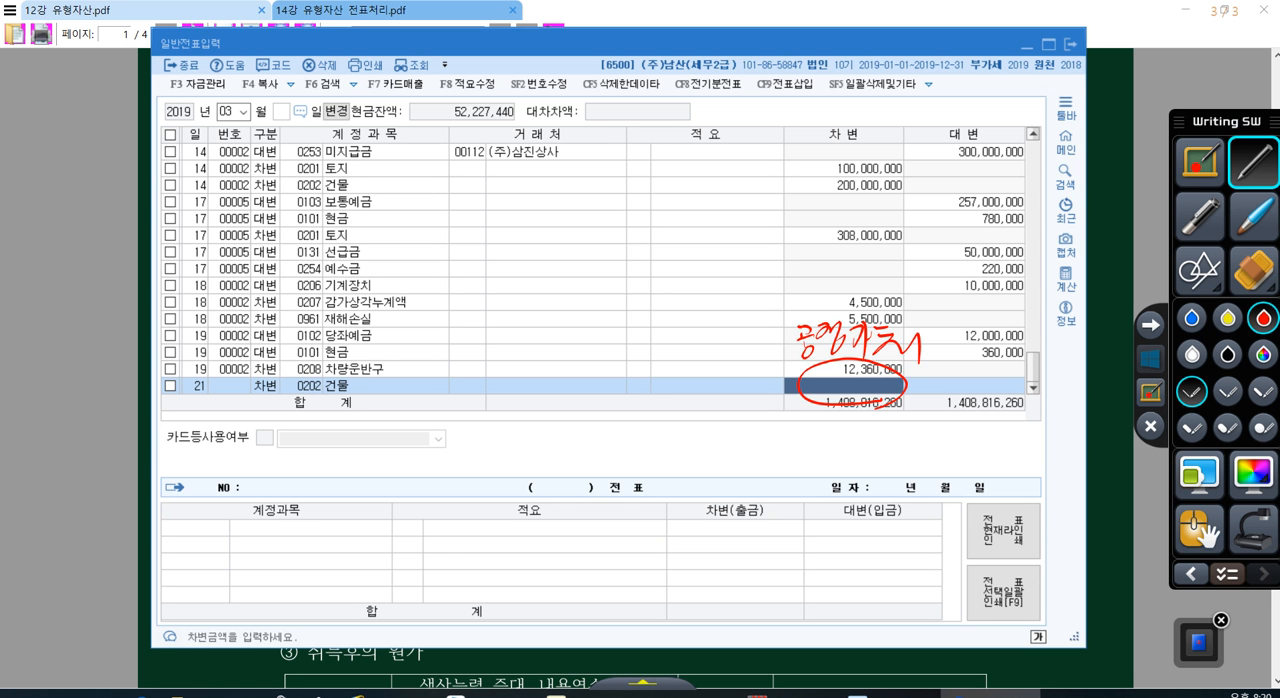
# Draw a circle over the voucher list with an arrow leading into it, and write 50,000,000 above the arrow
pyautogui.moveTo(548, 186)
pyautogui.mouseDown()
pyautogui.moveTo(594, 288)
pyautogui.moveTo(526, 204)
pyautogui.mouseUp()
pyautogui.moveTo(322, 250)
pyautogui.mouseDown()
pyautogui.moveTo(354, 233)
pyautogui.moveTo(518, 213)
pyautogui.moveTo(476, 240)
pyautogui.mouseUp()
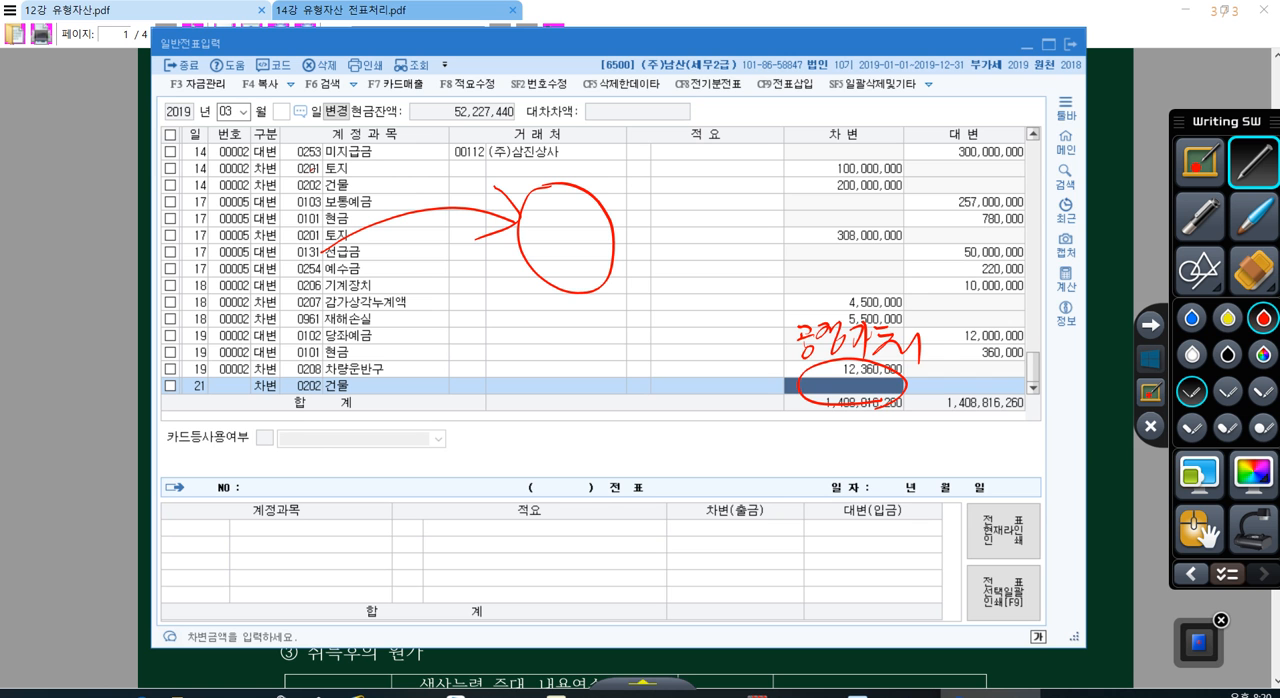
pyautogui.moveTo(310, 167)
pyautogui.mouseDown()
pyautogui.moveTo(330, 224)
pyautogui.moveTo(348, 180)
pyautogui.moveTo(342, 214)
pyautogui.mouseUp()
pyautogui.moveTo(352, 162)
pyautogui.mouseDown()
pyautogui.moveTo(386, 172)
pyautogui.moveTo(398, 196)
pyautogui.moveTo(420, 164)
pyautogui.moveTo(434, 188)
pyautogui.moveTo(441, 170)
pyautogui.mouseUp()
pyautogui.moveTo(457, 150)
pyautogui.mouseDown()
pyautogui.moveTo(452, 168)
pyautogui.moveTo(472, 160)
pyautogui.mouseUp()
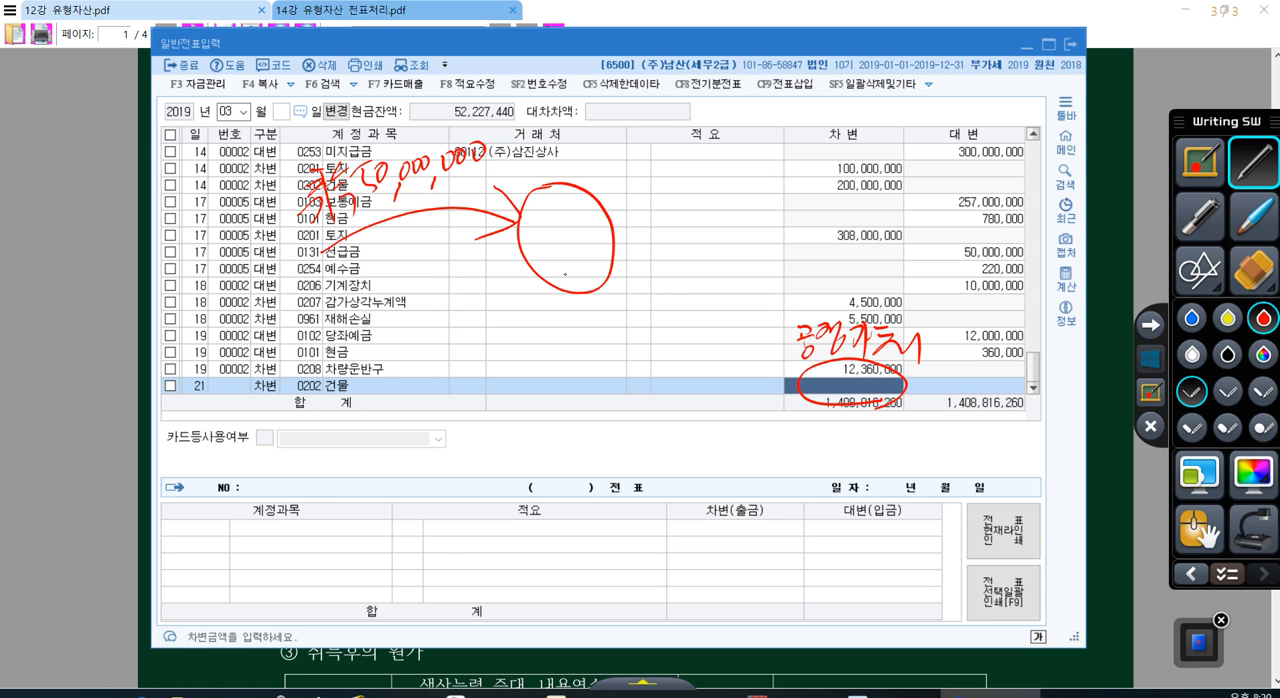
# Write the note 시가 1억 beneath the drawn circle, point an arrow to it from 50,000,000, and circle 1억
pyautogui.moveTo(474, 310); pyautogui.dragTo(490, 308)
pyautogui.moveTo(486, 310); pyautogui.dragTo(476, 340)
pyautogui.moveTo(482, 322); pyautogui.dragTo(500, 346)
pyautogui.moveTo(502, 326); pyautogui.dragTo(514, 324)
pyautogui.moveTo(522, 304); pyautogui.dragTo(522, 344)
pyautogui.moveTo(416, 188)
pyautogui.mouseDown()
pyautogui.moveTo(448, 264)
pyautogui.moveTo(484, 262)
pyautogui.mouseUp()
pyautogui.moveTo(544, 298)
pyautogui.mouseDown()
pyautogui.moveTo(552, 342)
pyautogui.moveTo(576, 326)
pyautogui.mouseUp()
pyautogui.moveTo(582, 314); pyautogui.dragTo(598, 350)
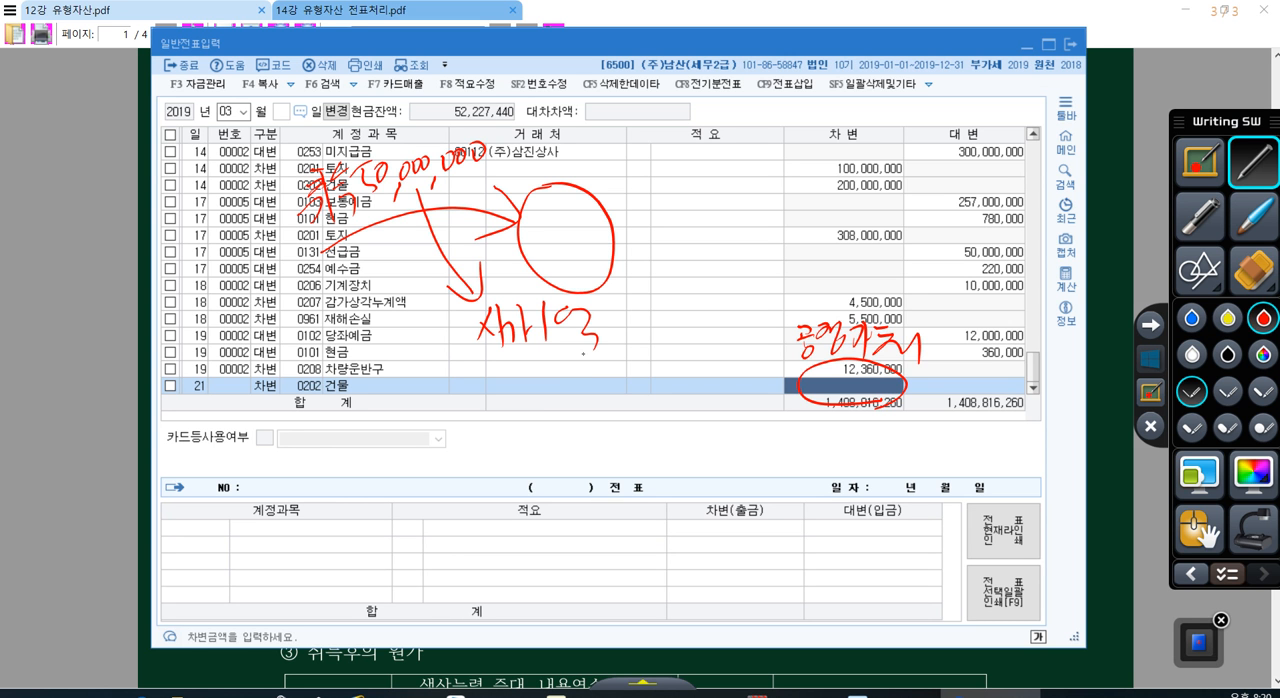
pyautogui.moveTo(560, 292)
pyautogui.mouseDown()
pyautogui.moveTo(612, 350)
pyautogui.moveTo(540, 286)
pyautogui.mouseUp()
# Draw an arrow from the circle to a ringed 회사 and label the arrow 증여
pyautogui.moveTo(614, 230)
pyautogui.mouseDown()
pyautogui.moveTo(730, 200)
pyautogui.moveTo(724, 214)
pyautogui.mouseUp()
pyautogui.moveTo(800, 126)
pyautogui.mouseDown()
pyautogui.moveTo(770, 222)
pyautogui.moveTo(820, 110)
pyautogui.mouseUp()
pyautogui.moveTo(798, 158); pyautogui.dragTo(822, 166)
pyautogui.moveTo(800, 176); pyautogui.dragTo(838, 200)
pyautogui.moveTo(841, 160); pyautogui.dragTo(841, 208)
pyautogui.moveTo(846, 162); pyautogui.dragTo(876, 198)
pyautogui.moveTo(874, 170); pyautogui.dragTo(898, 168)
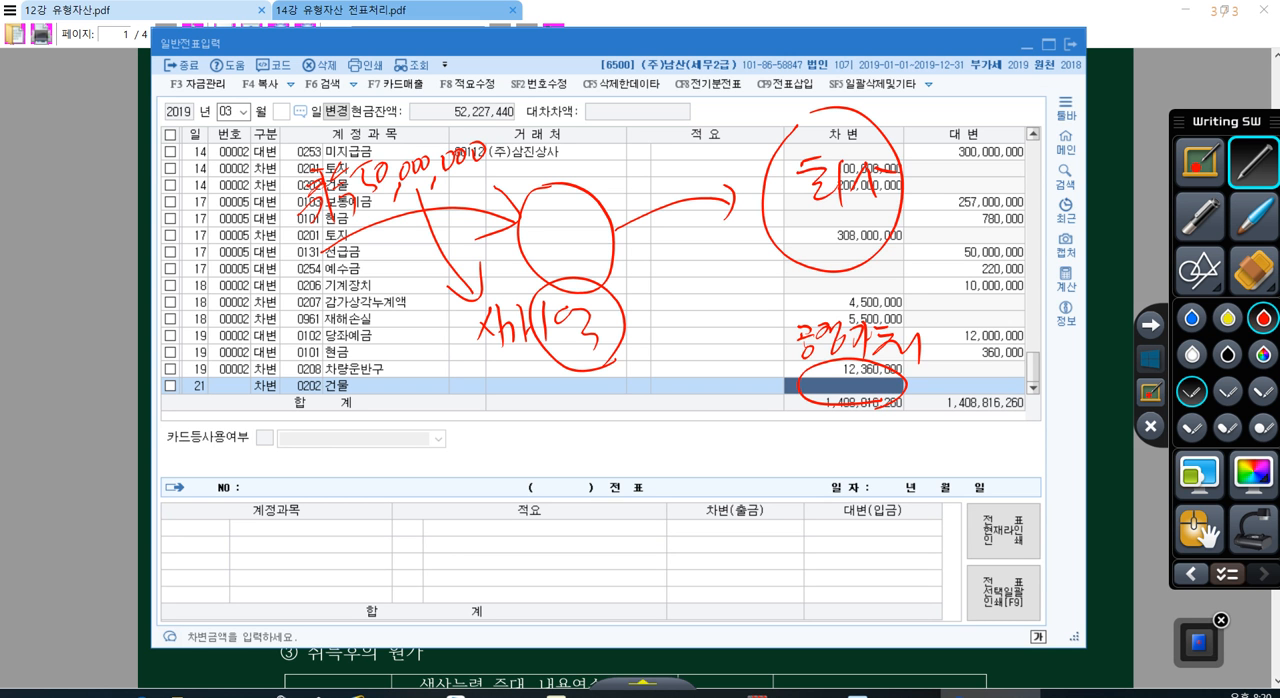
pyautogui.moveTo(630, 160); pyautogui.dragTo(666, 186)
pyautogui.moveTo(650, 188)
pyautogui.mouseDown()
pyautogui.moveTo(670, 200)
pyautogui.moveTo(668, 184)
pyautogui.mouseUp()
pyautogui.moveTo(672, 162)
pyautogui.mouseDown()
pyautogui.moveTo(684, 182)
pyautogui.moveTo(700, 176)
pyautogui.mouseUp()
pyautogui.moveTo(702, 166); pyautogui.dragTo(704, 184)
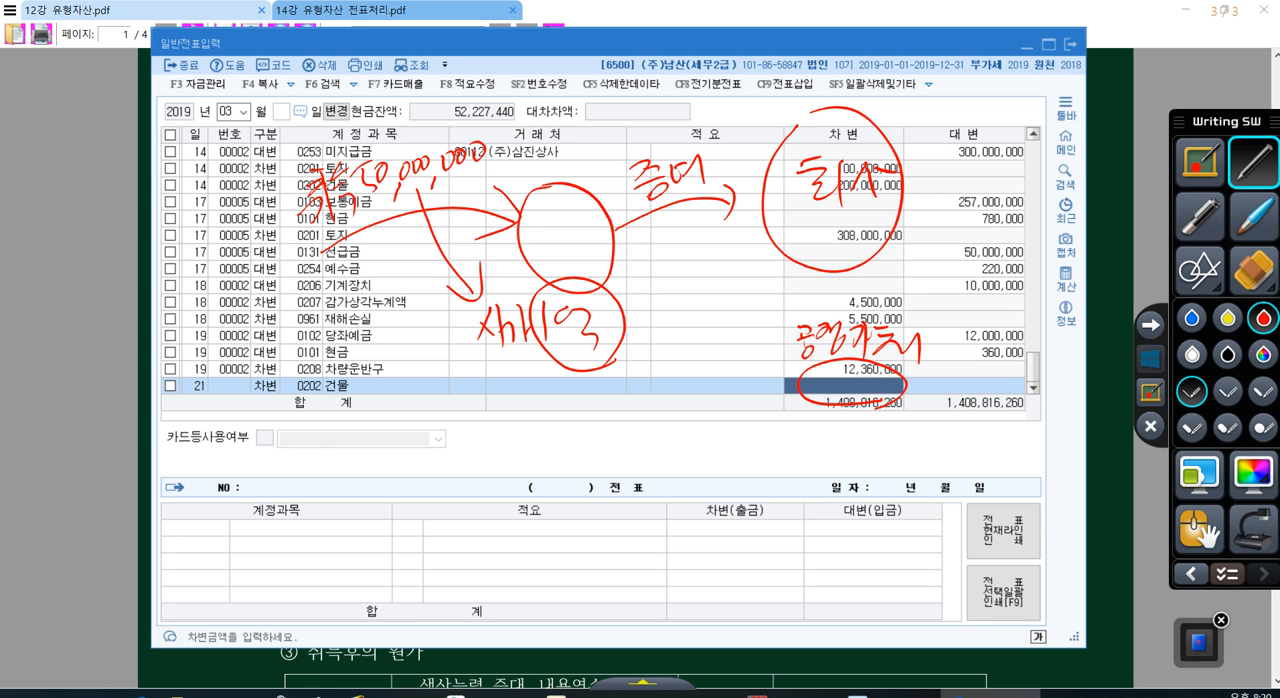
# Emphasize the handwritten notes with rings, link 시가 1억 to 공정가치 with an arrow, and clear the annotations
pyautogui.moveTo(846, 156); pyautogui.dragTo(868, 184)
pyautogui.moveTo(872, 150)
pyautogui.mouseDown()
pyautogui.moveTo(878, 216)
pyautogui.moveTo(758, 205)
pyautogui.moveTo(930, 240)
pyautogui.moveTo(936, 190)
pyautogui.moveTo(900, 252)
pyautogui.mouseUp()
pyautogui.moveTo(491, 187)
pyautogui.mouseDown()
pyautogui.moveTo(370, 126)
pyautogui.moveTo(448, 218)
pyautogui.mouseUp()
pyautogui.moveTo(600, 366)
pyautogui.mouseDown()
pyautogui.moveTo(520, 282)
pyautogui.moveTo(580, 376)
pyautogui.mouseUp()
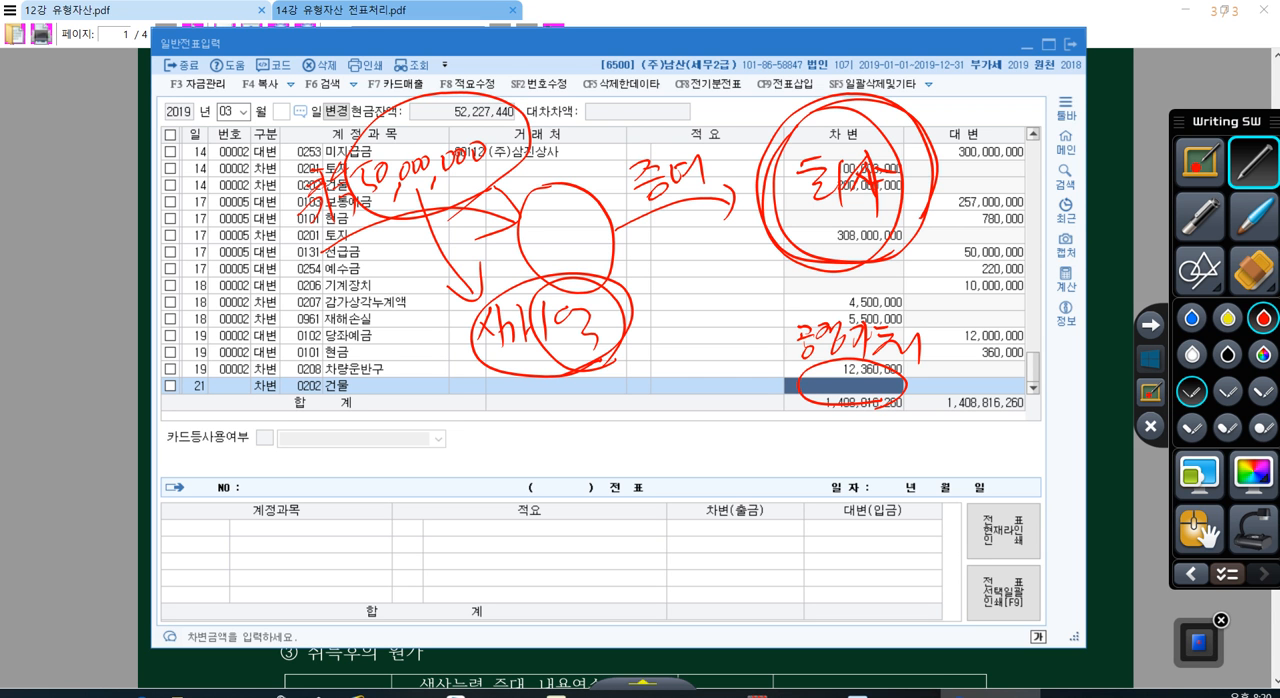
pyautogui.moveTo(624, 336)
pyautogui.mouseDown()
pyautogui.moveTo(762, 344)
pyautogui.moveTo(744, 356)
pyautogui.mouseUp()
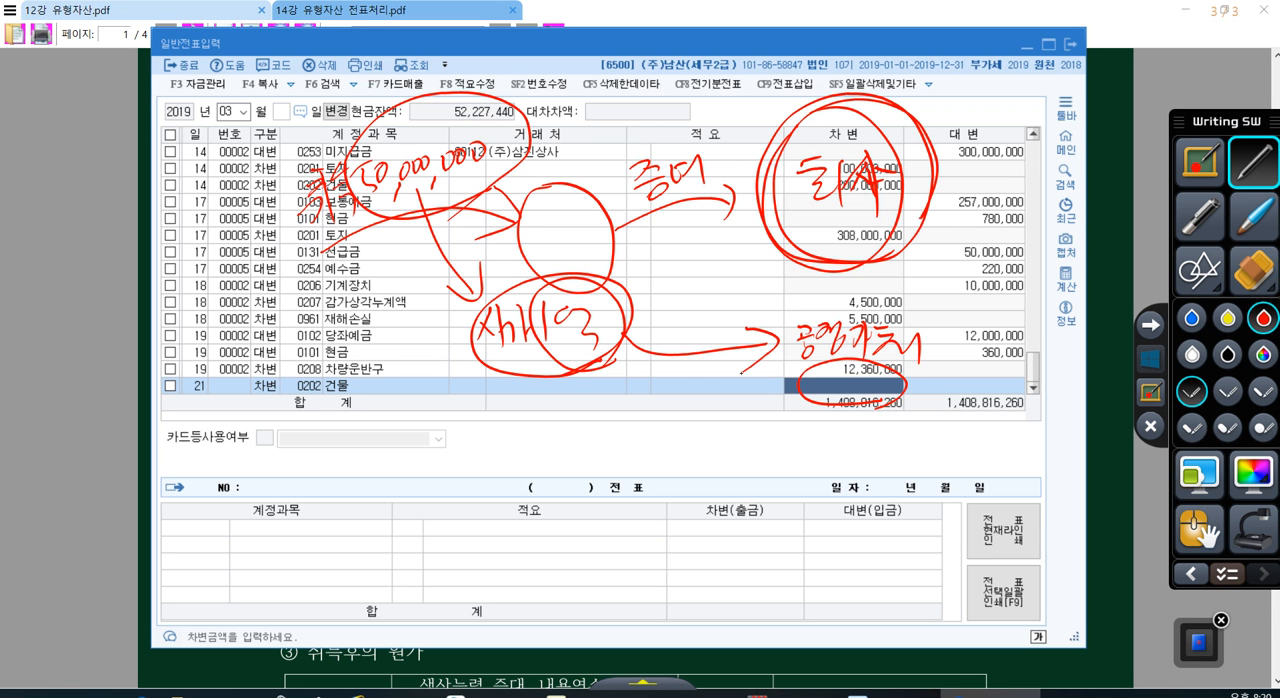
pyautogui.moveTo(488, 352); pyautogui.dragTo(596, 338)
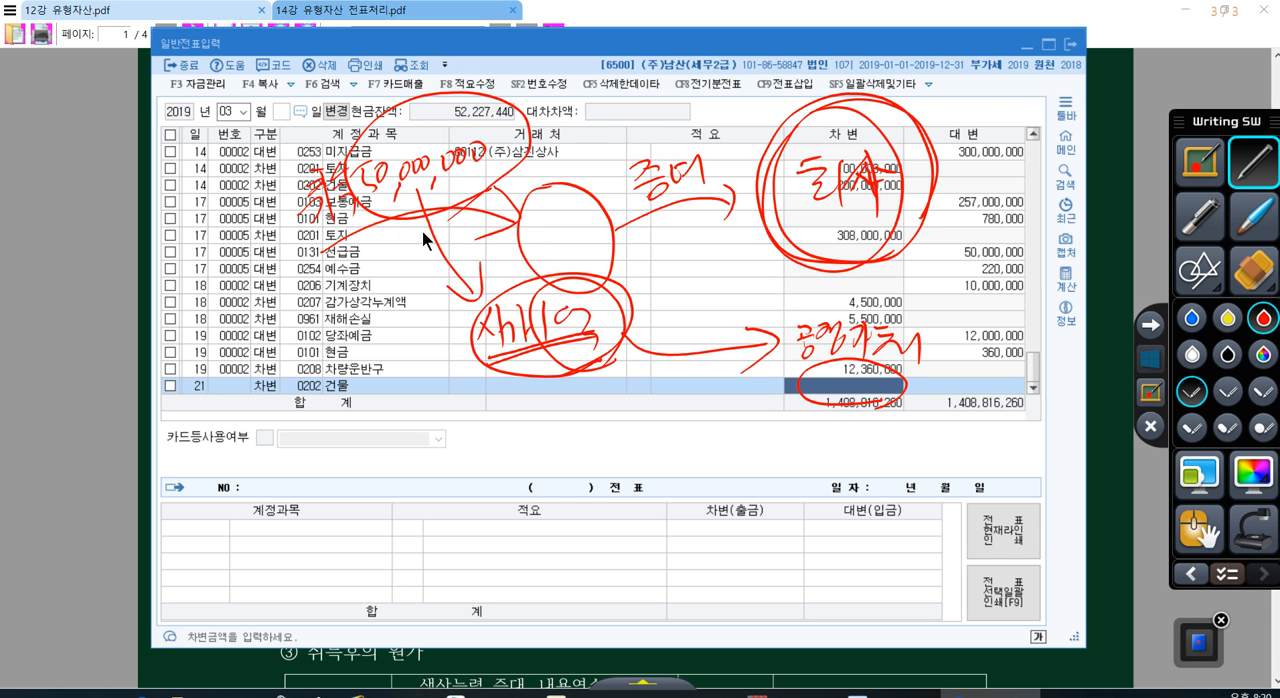
pyautogui.click(1146, 358)
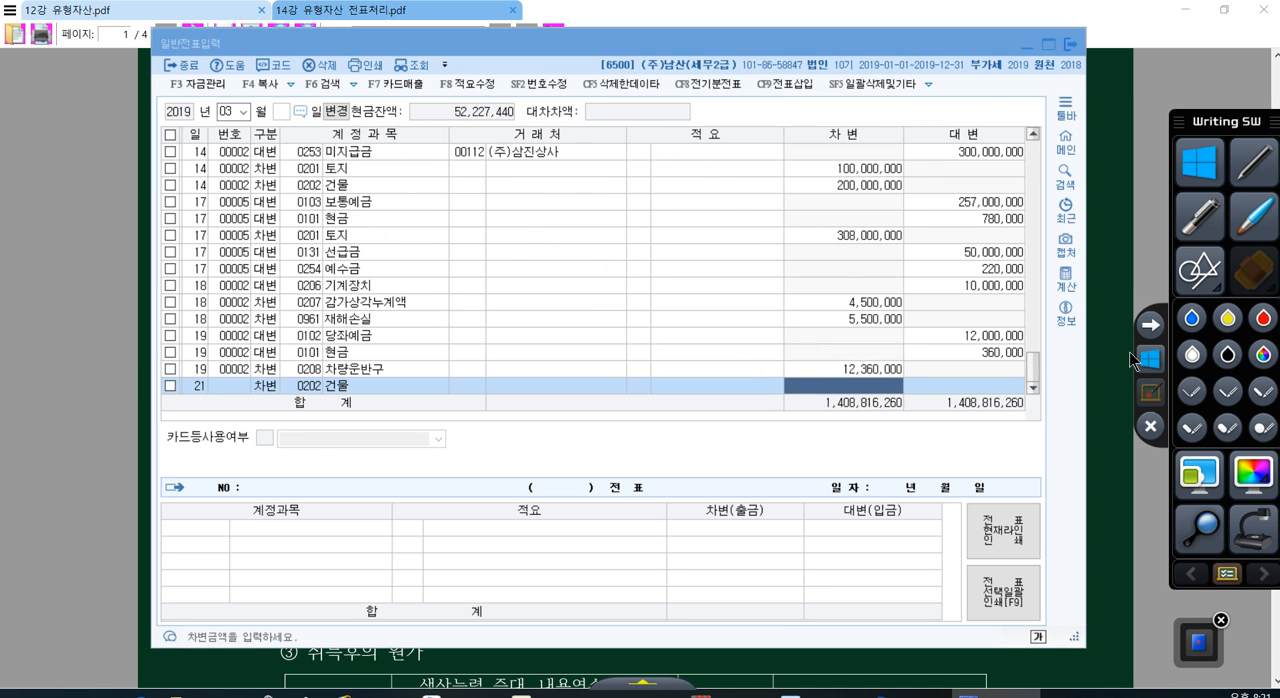
# Set the debit amount of the 건물 line on the 21st to 103,500,000
pyautogui.click(864, 385)
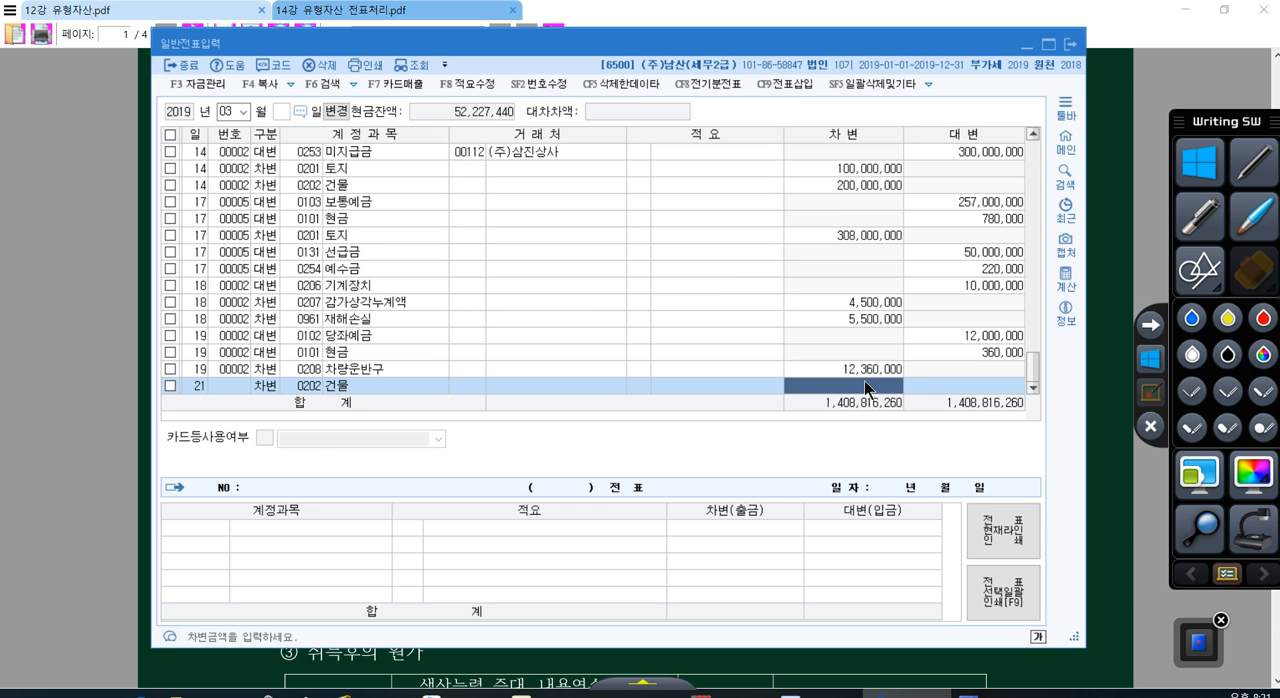
pyautogui.write('103,5')
pyautogui.write('00,000')
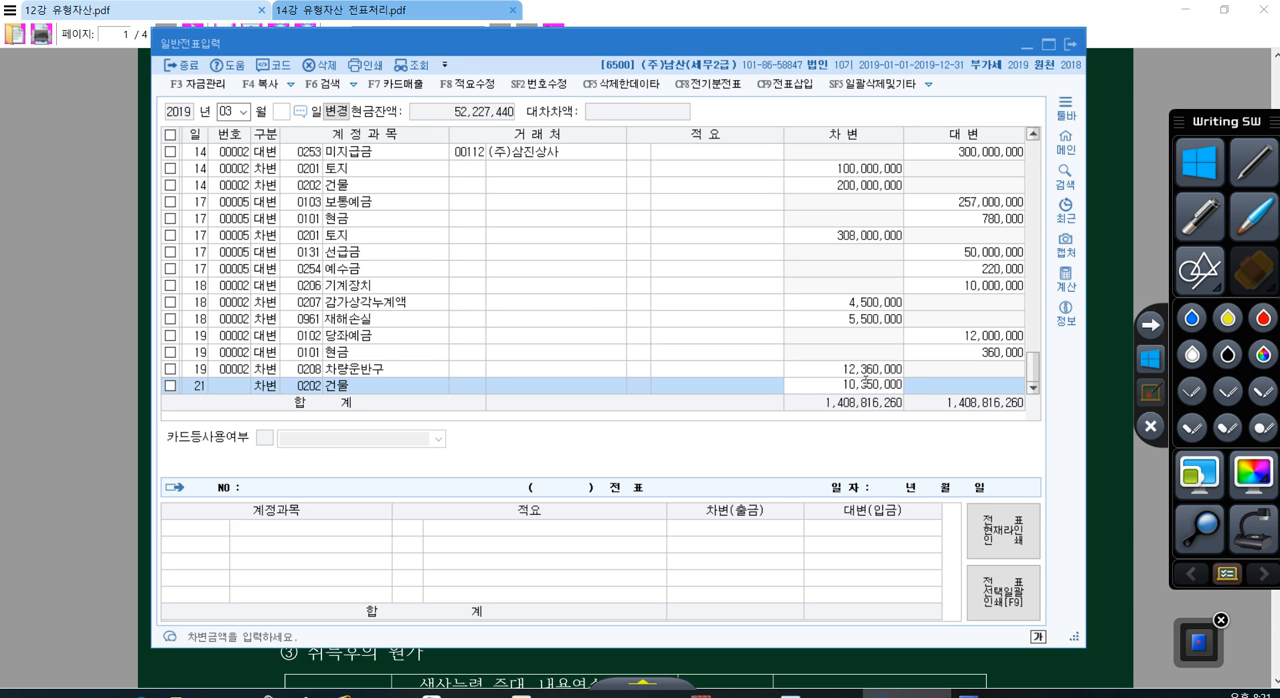
pyautogui.press('Return')
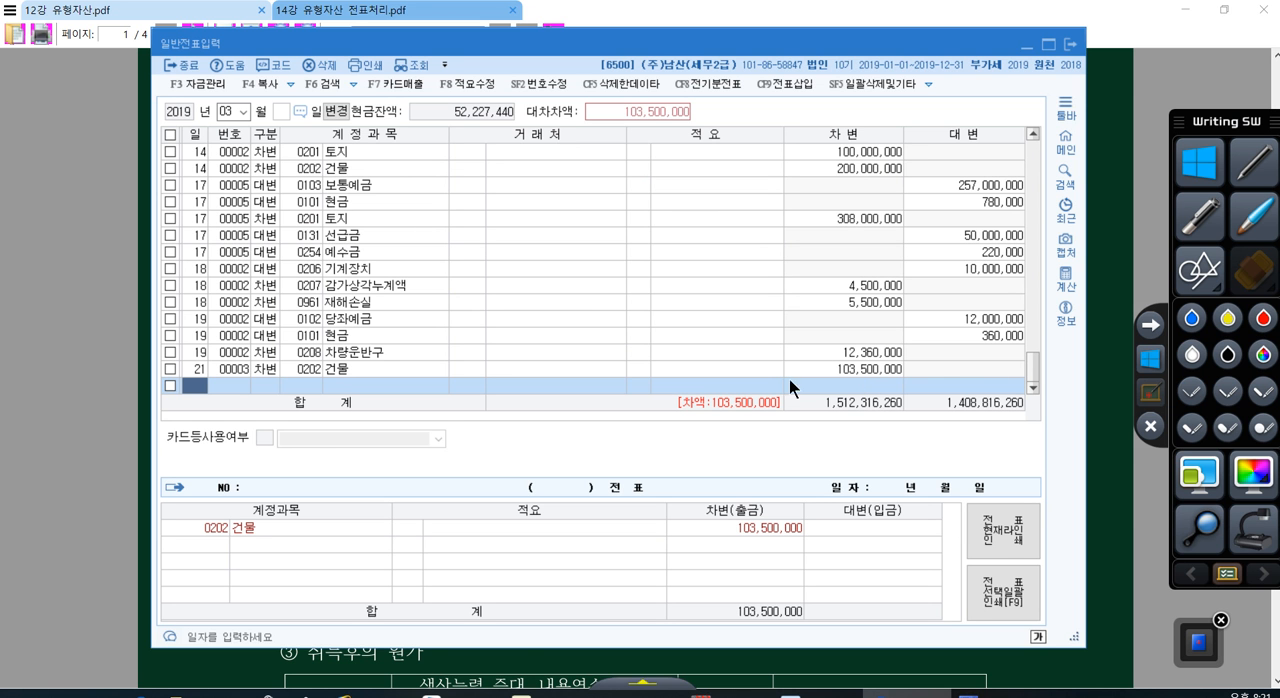
# Add a credit (대변) line on the 21st for account 101 현금 with 3,500,000
pyautogui.write('21')
pyautogui.press('Return')
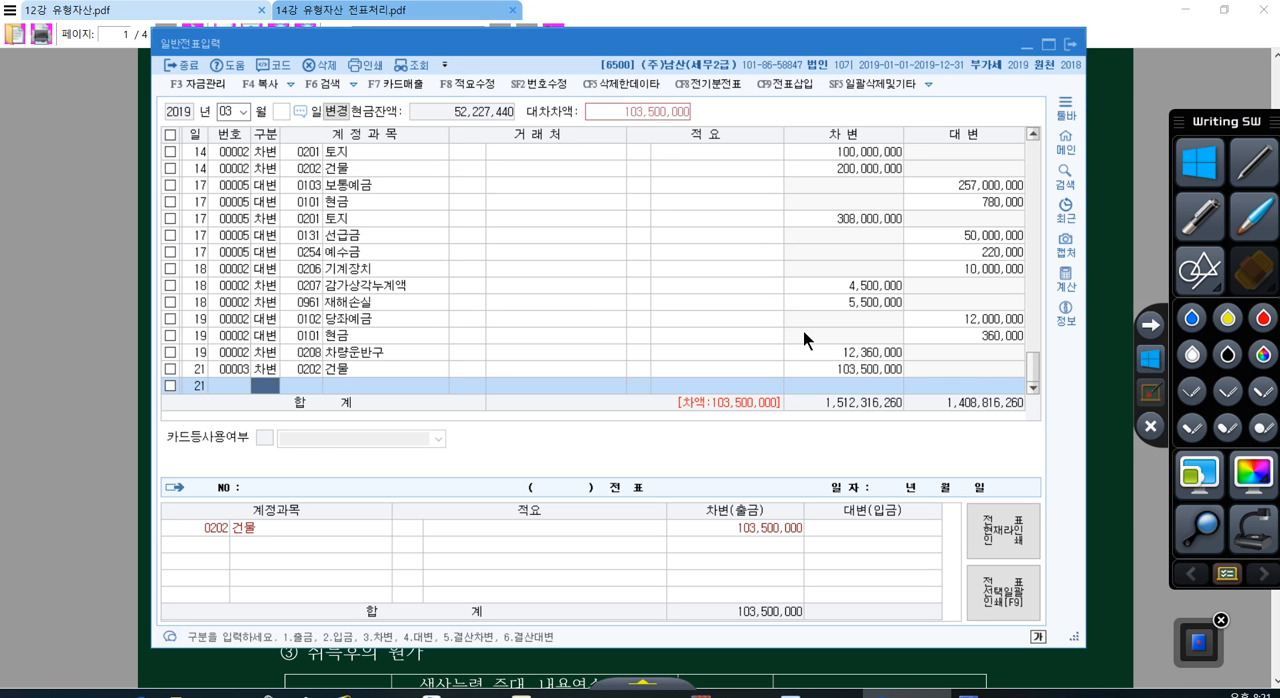
pyautogui.press('Return')
pyautogui.write('101')
pyautogui.press('Return')
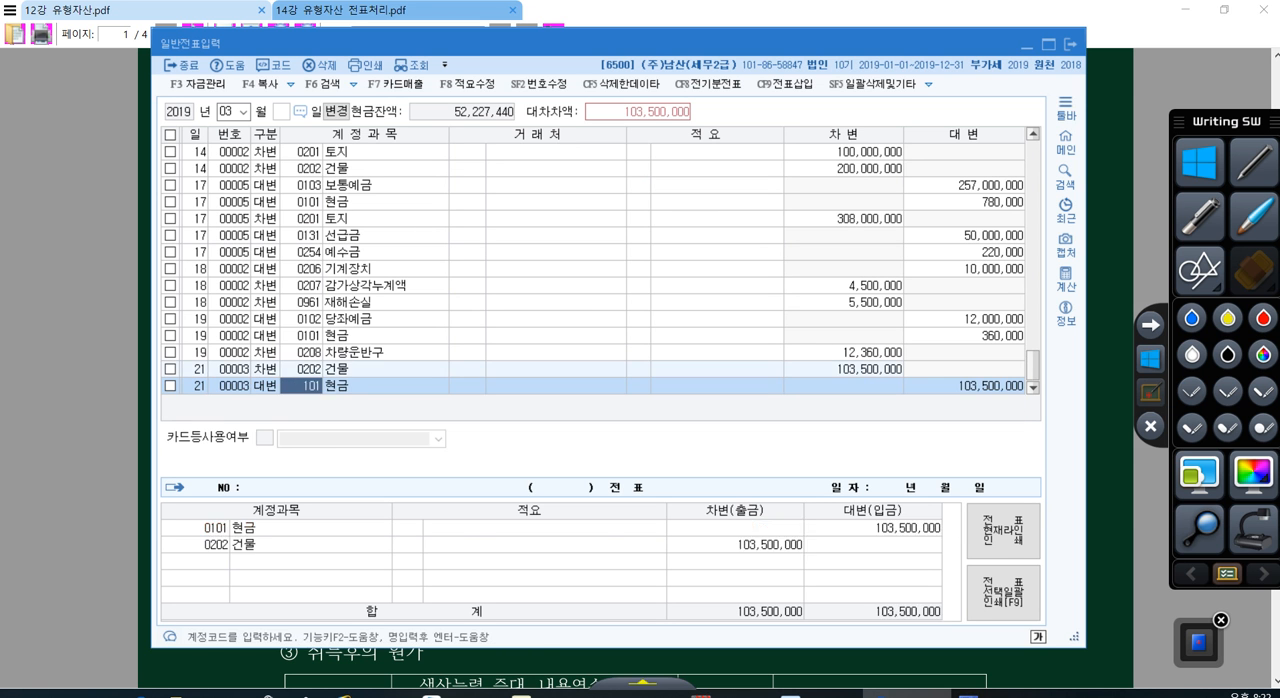
pyautogui.press('Return')
pyautogui.press('Return')
pyautogui.press('Return')
pyautogui.write('3500000')
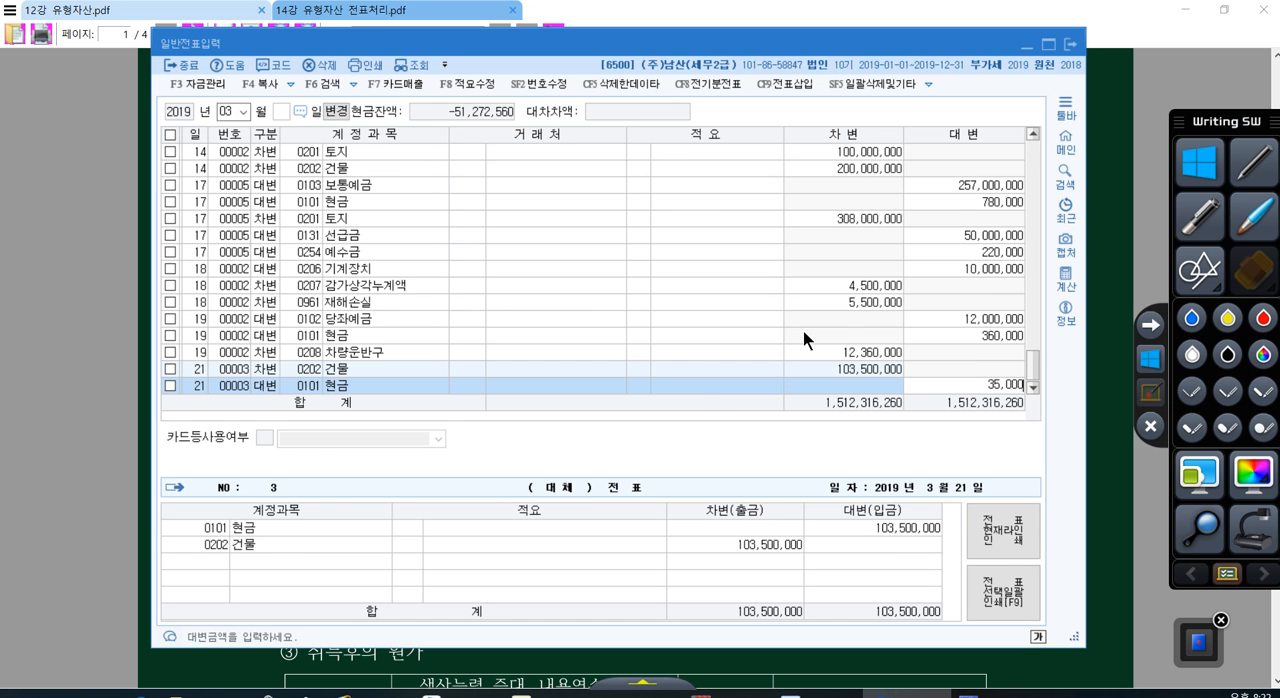
pyautogui.press('Return')
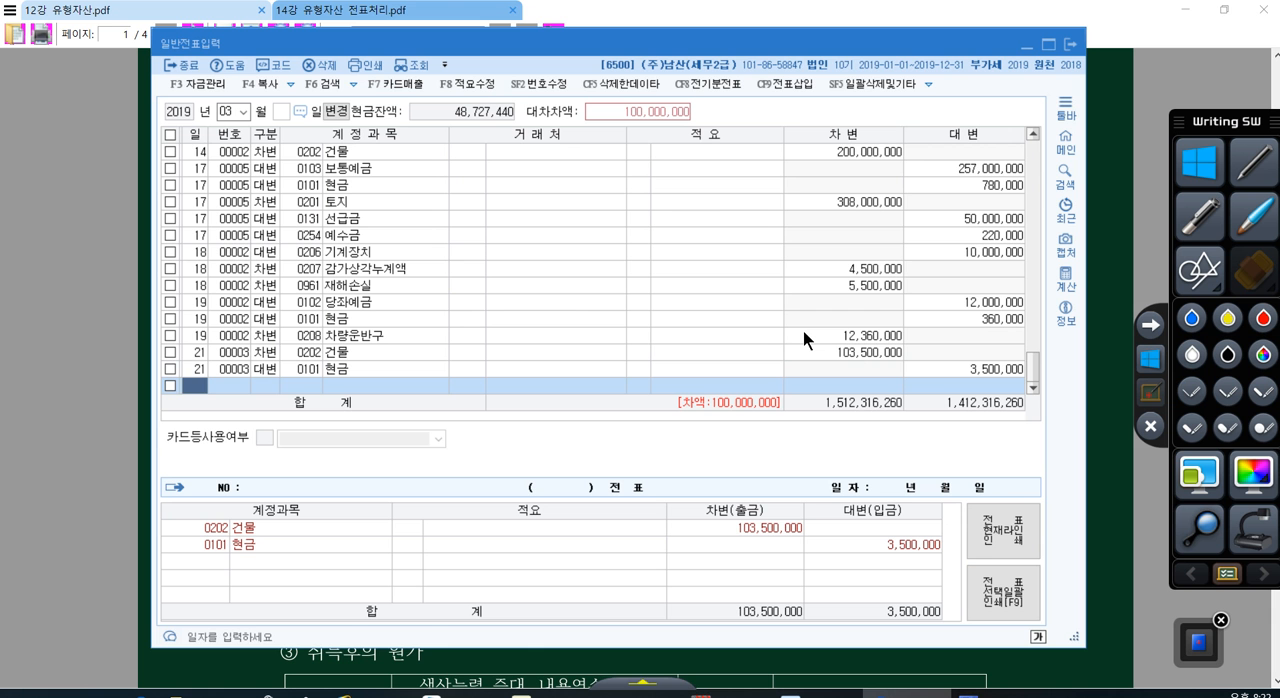
# Add a credit (대변) line on the 21st for account 0917 자산수증이익 with 100,000,000
pyautogui.press('Return')
pyautogui.write('4')
pyautogui.press('Return')
pyautogui.write('자산수')
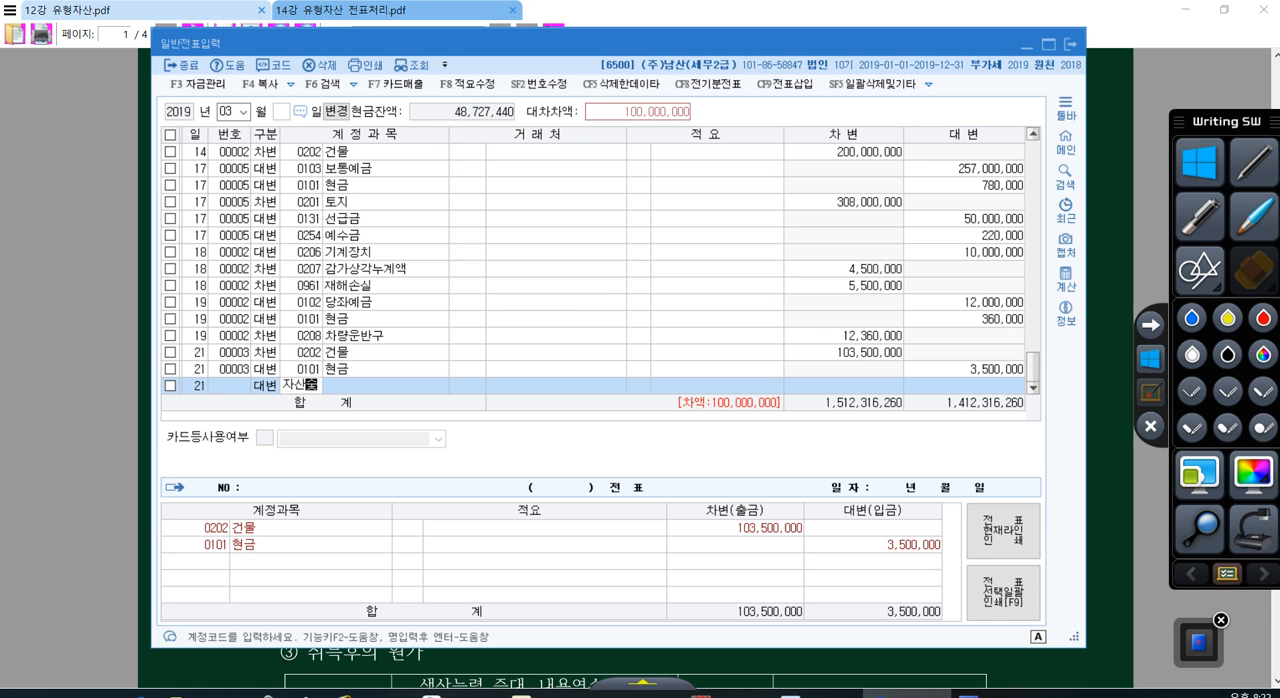
pyautogui.press('Return')
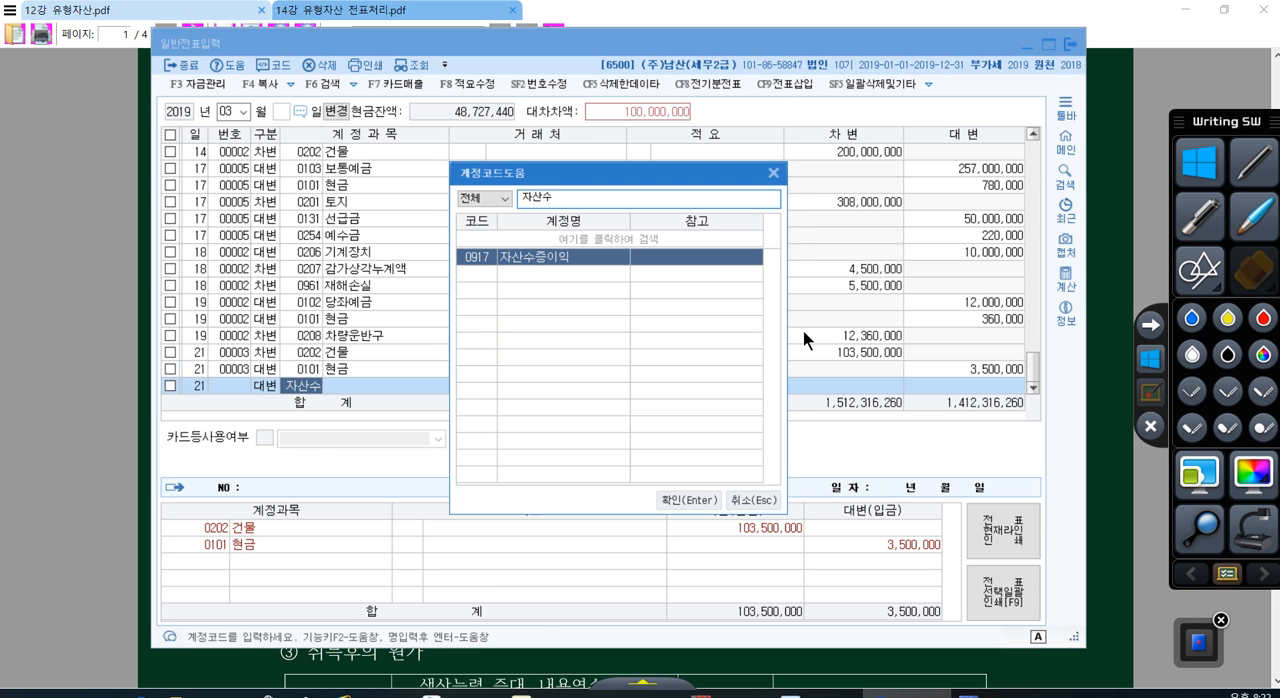
pyautogui.press('Return')
# Switch to 12강 유형자산.pdf and mark 수 of 자산수증이익 in the 무상취득 row of the acquisition cost table
pyautogui.click(1110, 353)
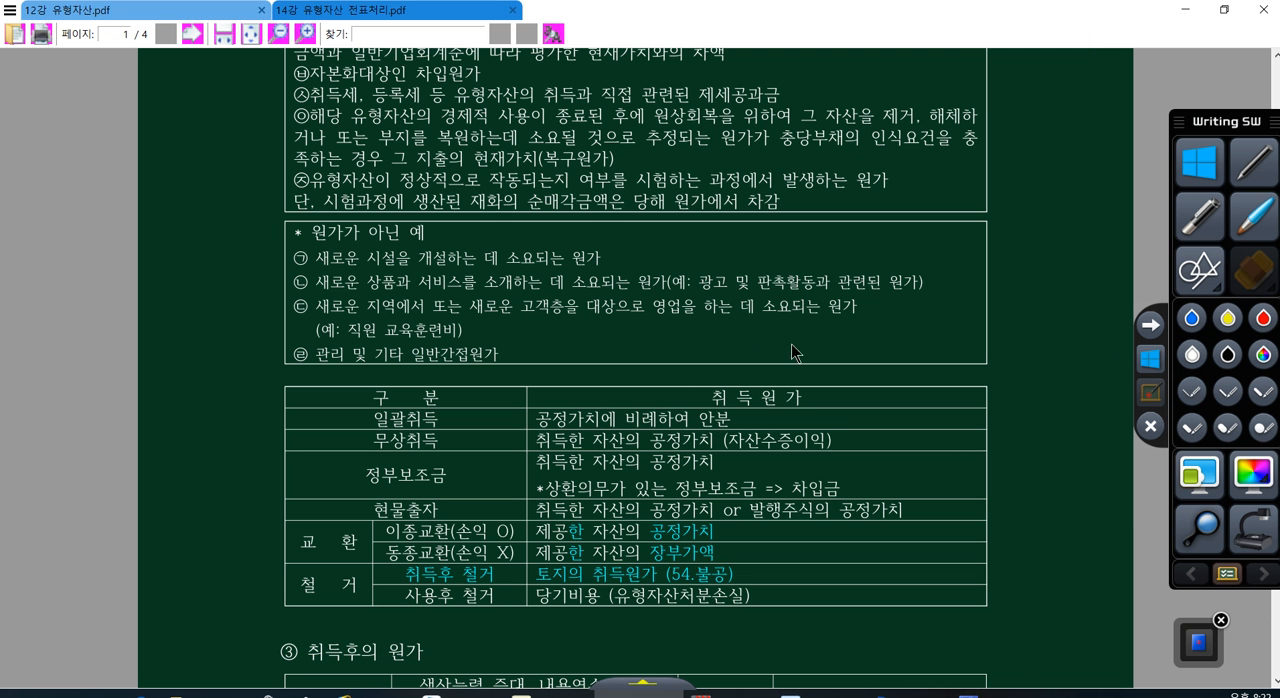
pyautogui.moveTo(731, 441)
pyautogui.mouseDown()
pyautogui.moveTo(815, 443)
pyautogui.moveTo(793, 440)
pyautogui.mouseUp()
pyautogui.click(767, 437)
pyautogui.moveTo(760, 440); pyautogui.dragTo(776, 440)
pyautogui.scroll(-1, 879, 306)
pyautogui.click(1262, 319)
pyautogui.scroll(1, 843, 258)
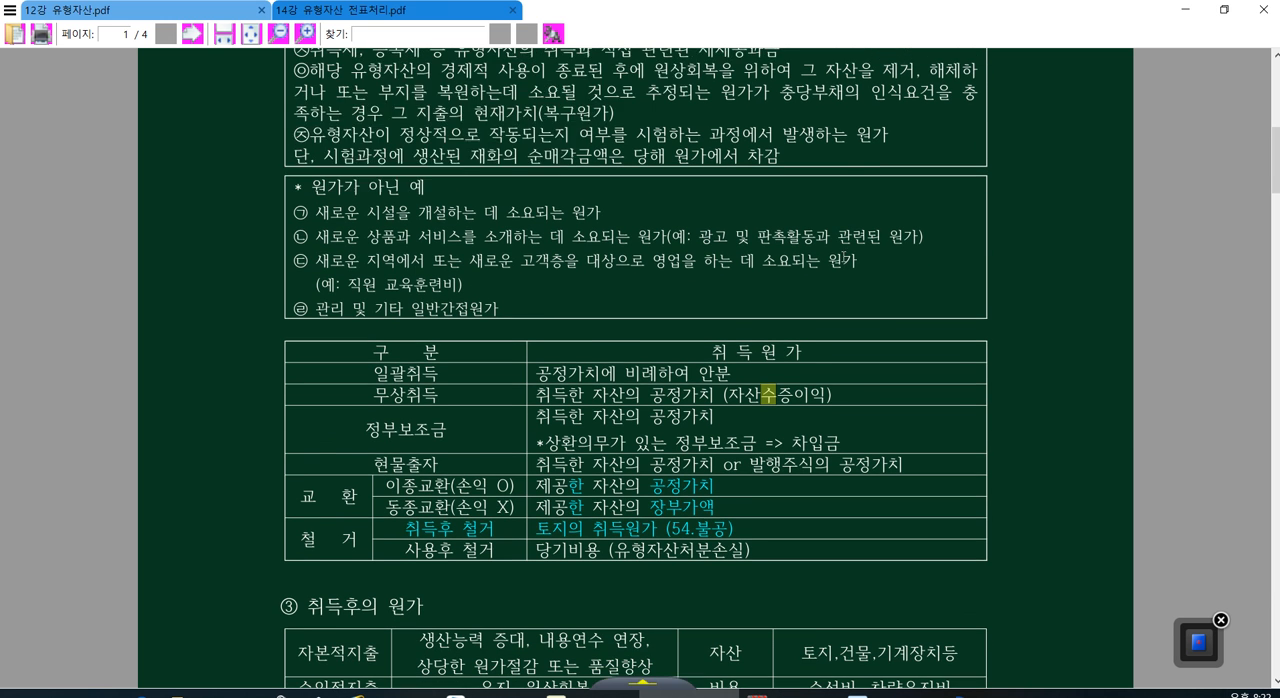
pyautogui.scroll(-1, 843, 258)
# Draw two red circles labelled 부모 and 자식, linked by an arrow labelled 증여, above the acquisition cost table
pyautogui.moveTo(845, 228); pyautogui.dragTo(836, 226)
pyautogui.moveTo(1030, 210); pyautogui.dragTo(1022, 206)
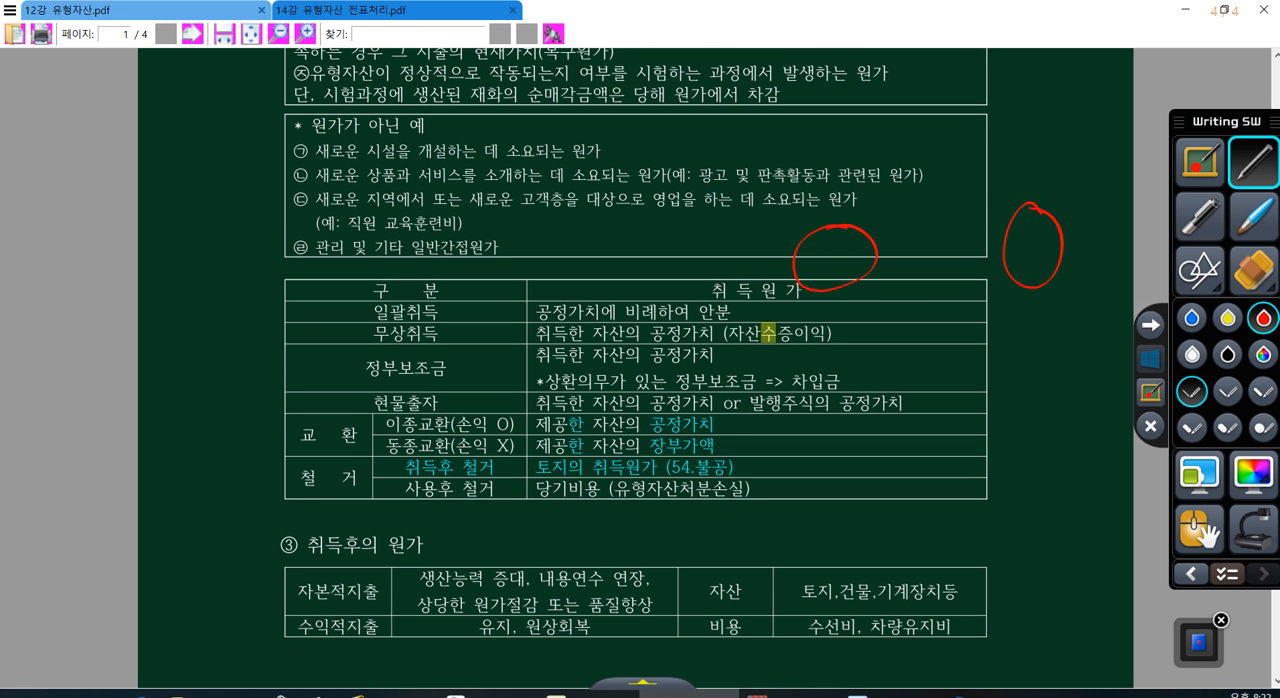
pyautogui.moveTo(803, 238)
pyautogui.mouseDown()
pyautogui.moveTo(816, 262)
pyautogui.moveTo(828, 240)
pyautogui.moveTo(848, 272)
pyautogui.mouseUp()
pyautogui.moveTo(1006, 234)
pyautogui.mouseDown()
pyautogui.moveTo(1032, 254)
pyautogui.moveTo(1050, 238)
pyautogui.mouseUp()
pyautogui.moveTo(1052, 228); pyautogui.dragTo(1054, 254)
pyautogui.moveTo(854, 240)
pyautogui.mouseDown()
pyautogui.moveTo(994, 214)
pyautogui.moveTo(1006, 224)
pyautogui.moveTo(982, 240)
pyautogui.mouseUp()
pyautogui.moveTo(898, 156); pyautogui.dragTo(926, 170)
pyautogui.moveTo(912, 182)
pyautogui.mouseDown()
pyautogui.moveTo(910, 194)
pyautogui.moveTo(936, 182)
pyautogui.moveTo(962, 196)
pyautogui.mouseUp()
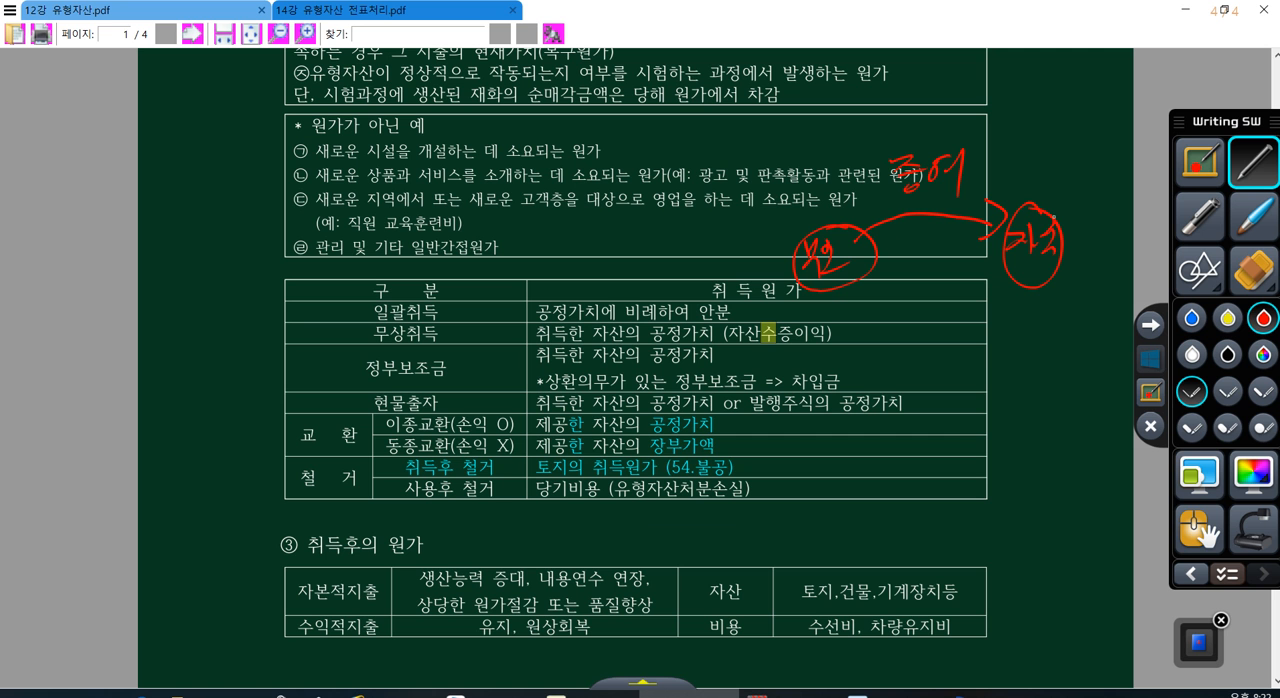
pyautogui.moveTo(1064, 216); pyautogui.dragTo(1056, 268)
# Point arrows from 부모 to 증여자 and from 자식 to 수증자, ring 수증, then clear the annotations and return to the voucher window
pyautogui.moveTo(842, 288)
pyautogui.mouseDown()
pyautogui.moveTo(824, 290)
pyautogui.moveTo(860, 272)
pyautogui.moveTo(856, 326)
pyautogui.moveTo(876, 326)
pyautogui.moveTo(860, 368)
pyautogui.moveTo(900, 336)
pyautogui.moveTo(942, 378)
pyautogui.mouseUp()
pyautogui.moveTo(1046, 264); pyautogui.dragTo(1048, 328)
pyautogui.moveTo(1048, 328)
pyautogui.mouseDown()
pyautogui.moveTo(1068, 302)
pyautogui.moveTo(1028, 354)
pyautogui.mouseUp()
pyautogui.moveTo(1000, 362)
pyautogui.mouseDown()
pyautogui.moveTo(1076, 362)
pyautogui.moveTo(1096, 330)
pyautogui.mouseUp()
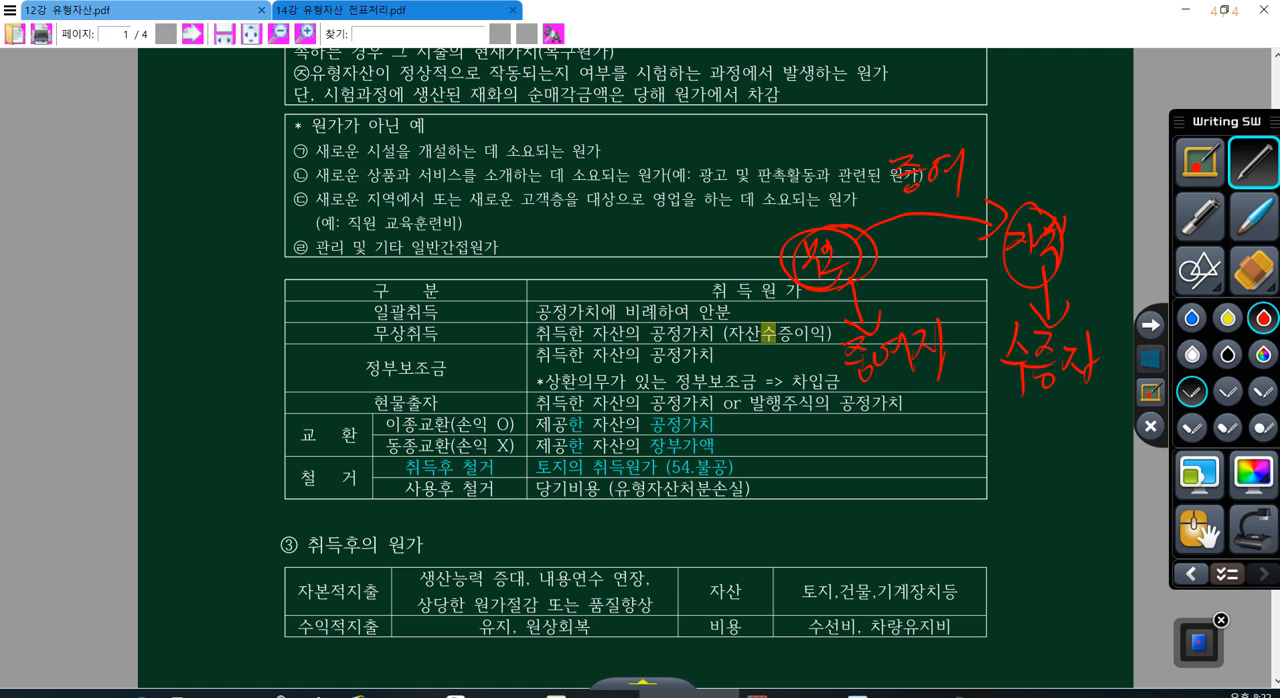
pyautogui.moveTo(1058, 390)
pyautogui.mouseDown()
pyautogui.moveTo(1000, 388)
pyautogui.moveTo(1066, 340)
pyautogui.moveTo(1050, 392)
pyautogui.moveTo(1044, 300)
pyautogui.moveTo(1064, 386)
pyautogui.mouseUp()
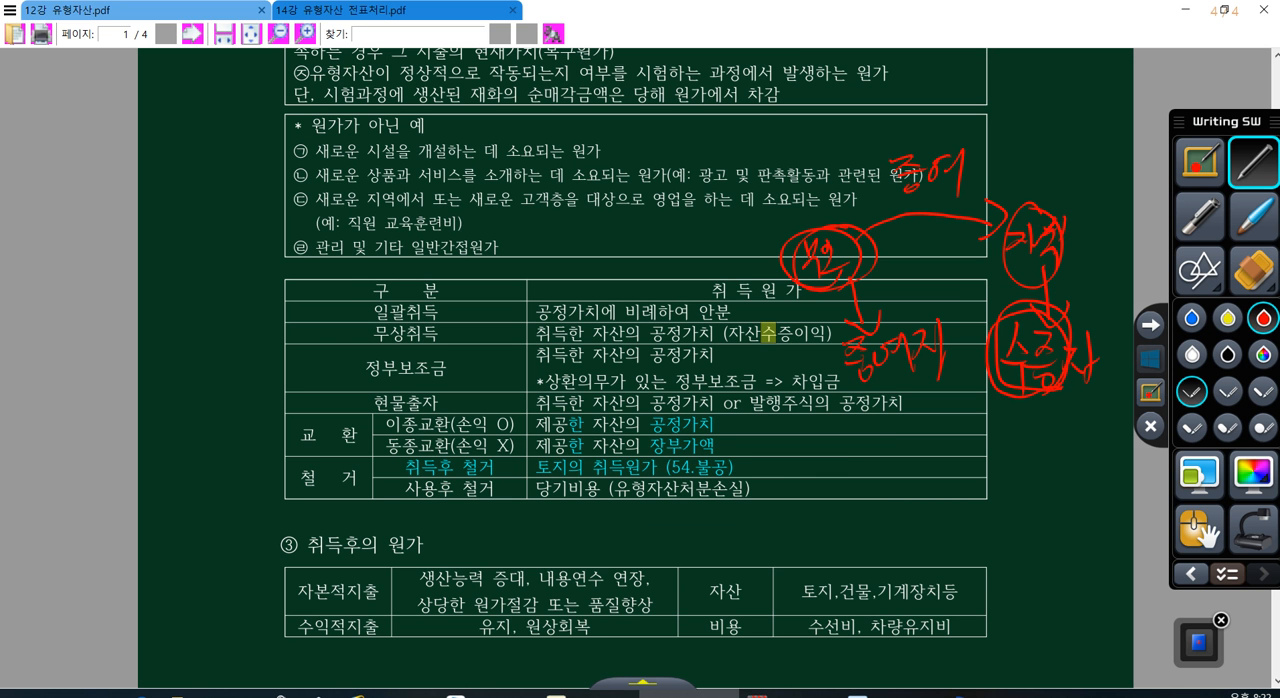
pyautogui.moveTo(732, 342); pyautogui.dragTo(806, 342)
pyautogui.click(1148, 360)
pyautogui.click(905, 693)
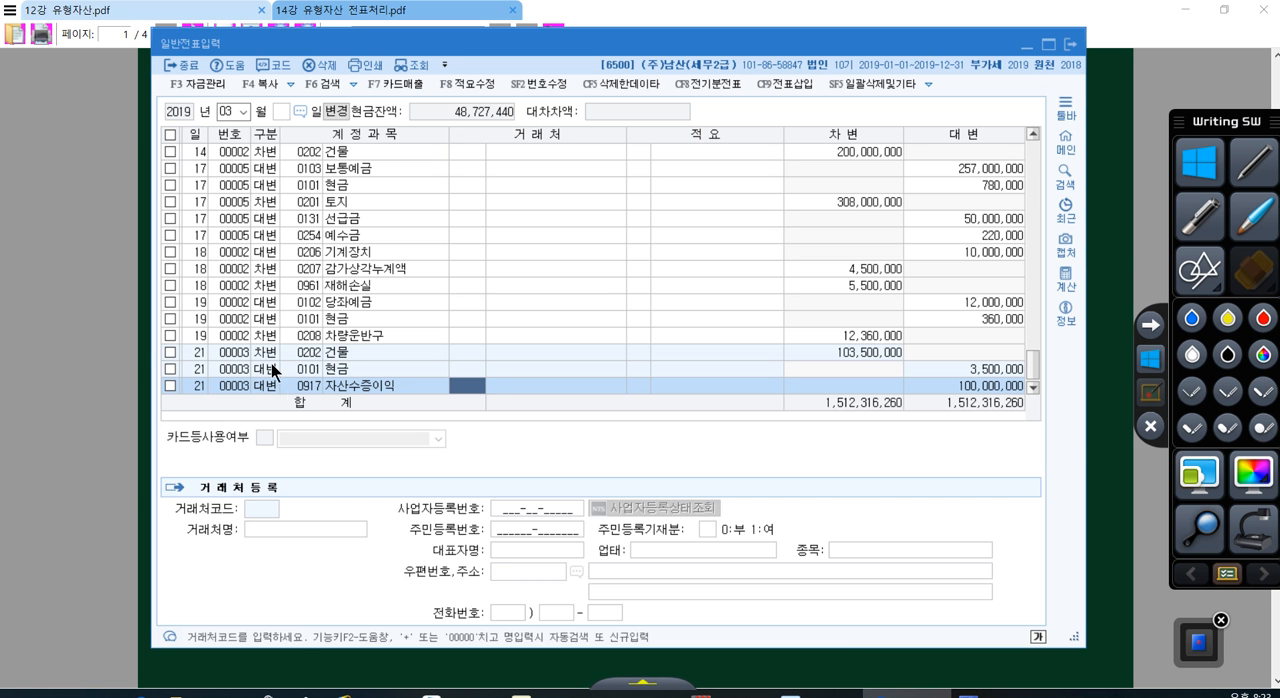
# Look up the account of the last credit line on the 21st with 수증 and choose 0917 자산수증이익 again
pyautogui.click(305, 386)
pyautogui.write('수증')
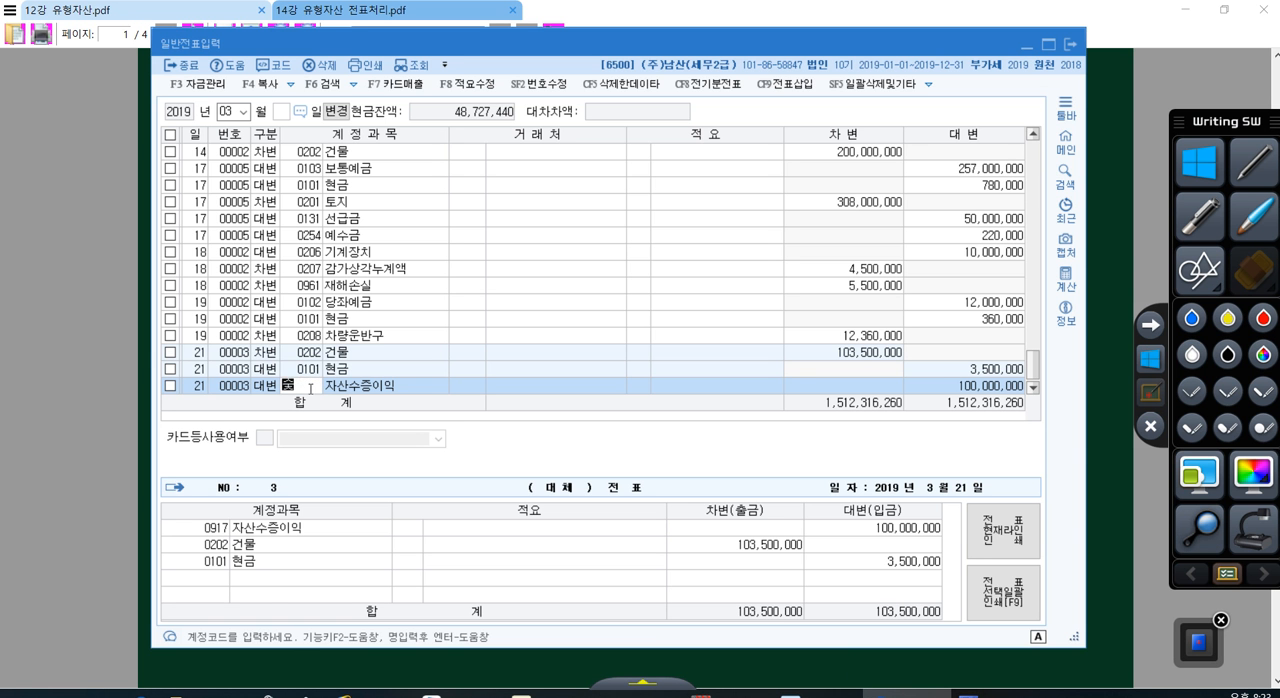
pyautogui.press('Return')
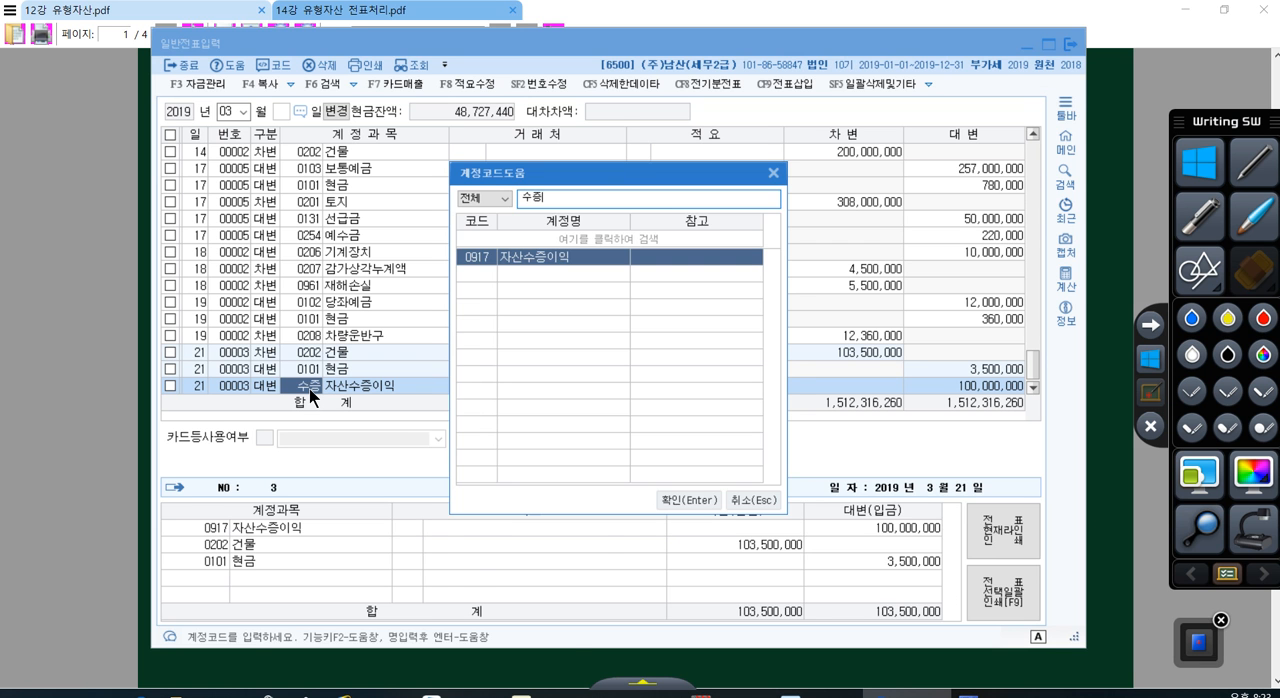
pyautogui.press('Return')
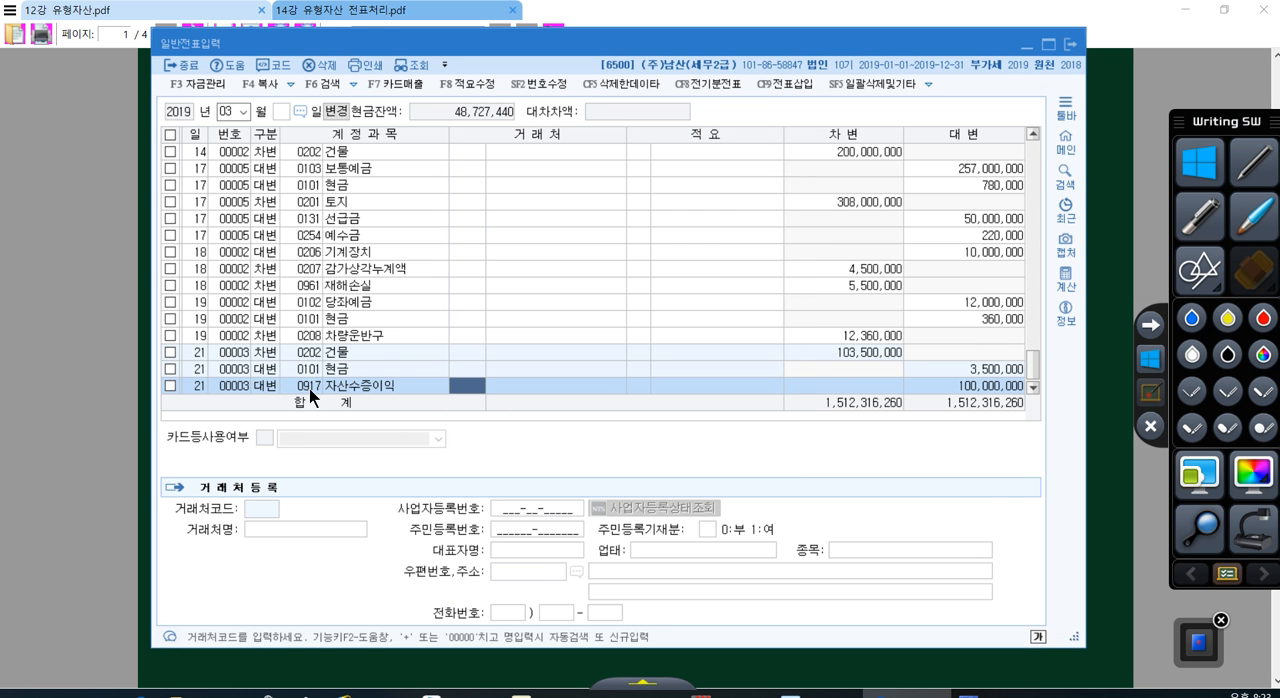
# Add a credit (대변) line on the 22nd for account 101 현금 with 1,000,000
pyautogui.scroll(-1, 318, 371)
pyautogui.click(361, 384)
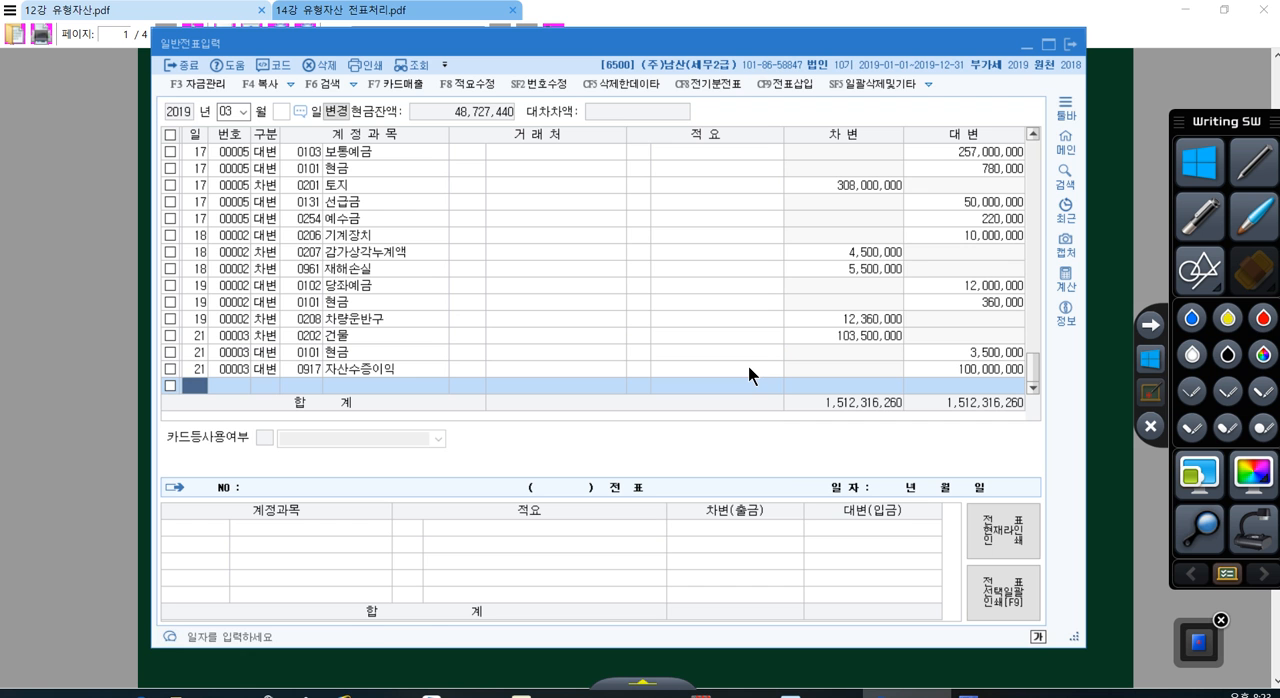
pyautogui.write('22')
pyautogui.press('Return')
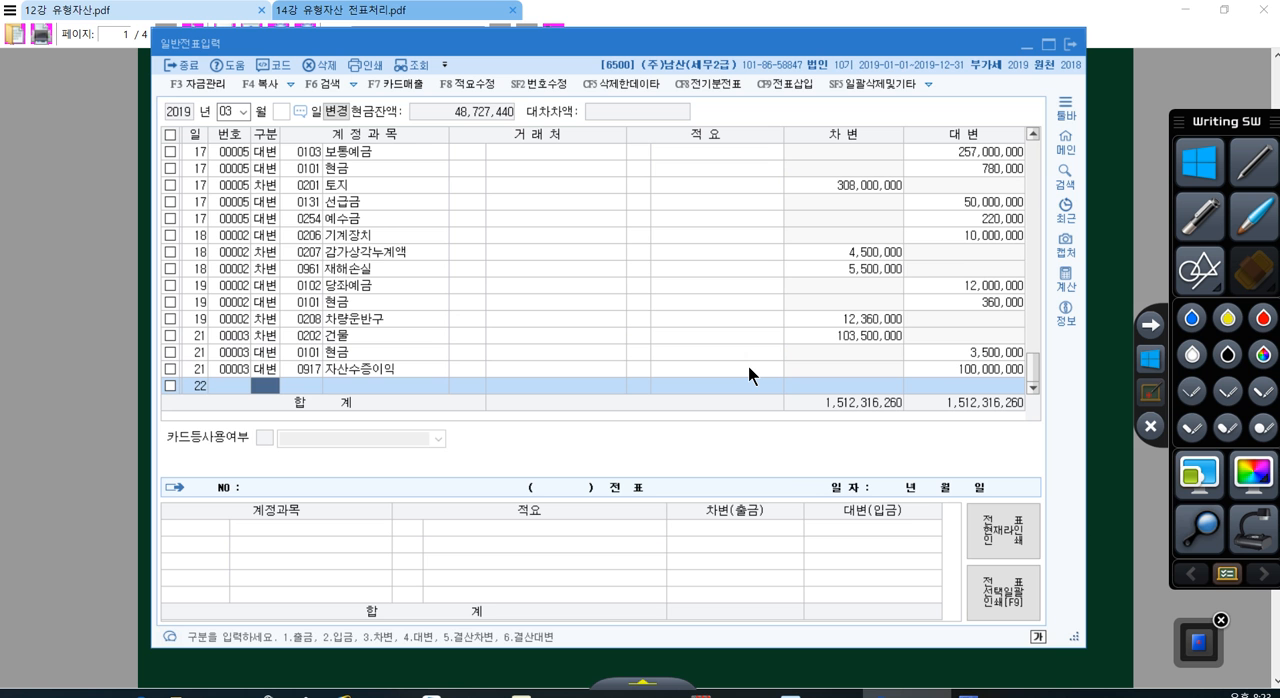
pyautogui.write('4')
pyautogui.press('Return')
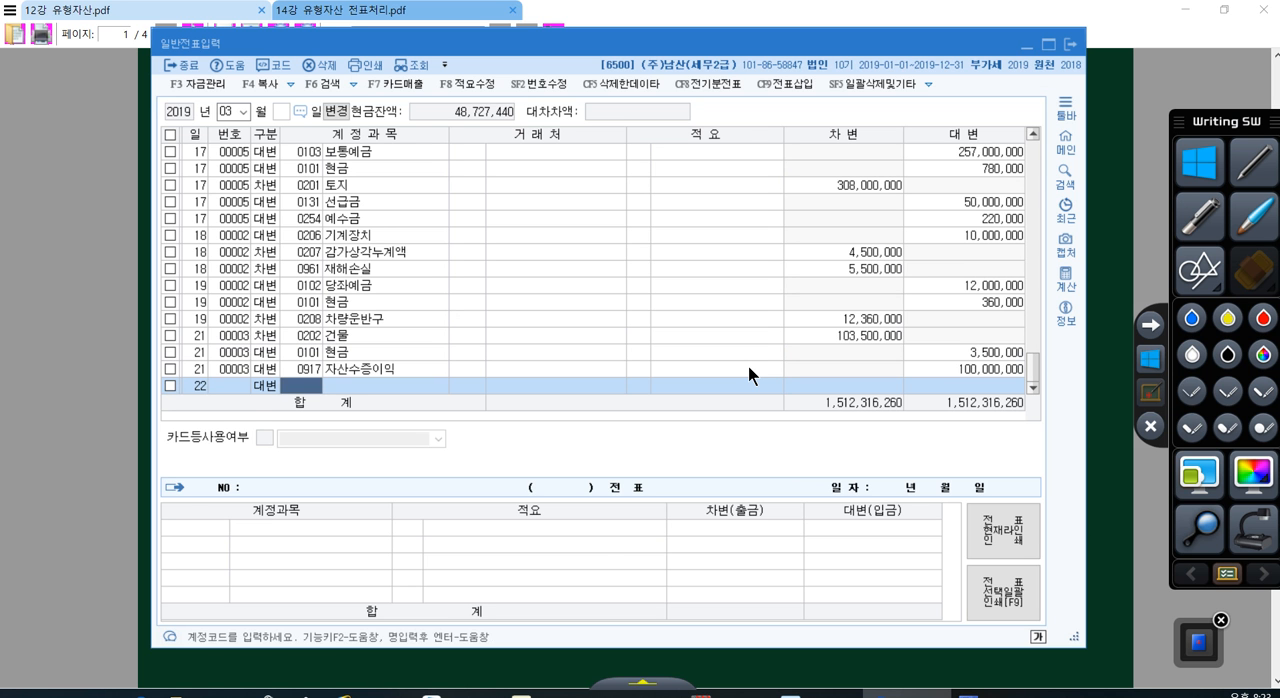
pyautogui.write('101')
pyautogui.press('Return')
pyautogui.press('Return')
pyautogui.press('Return')
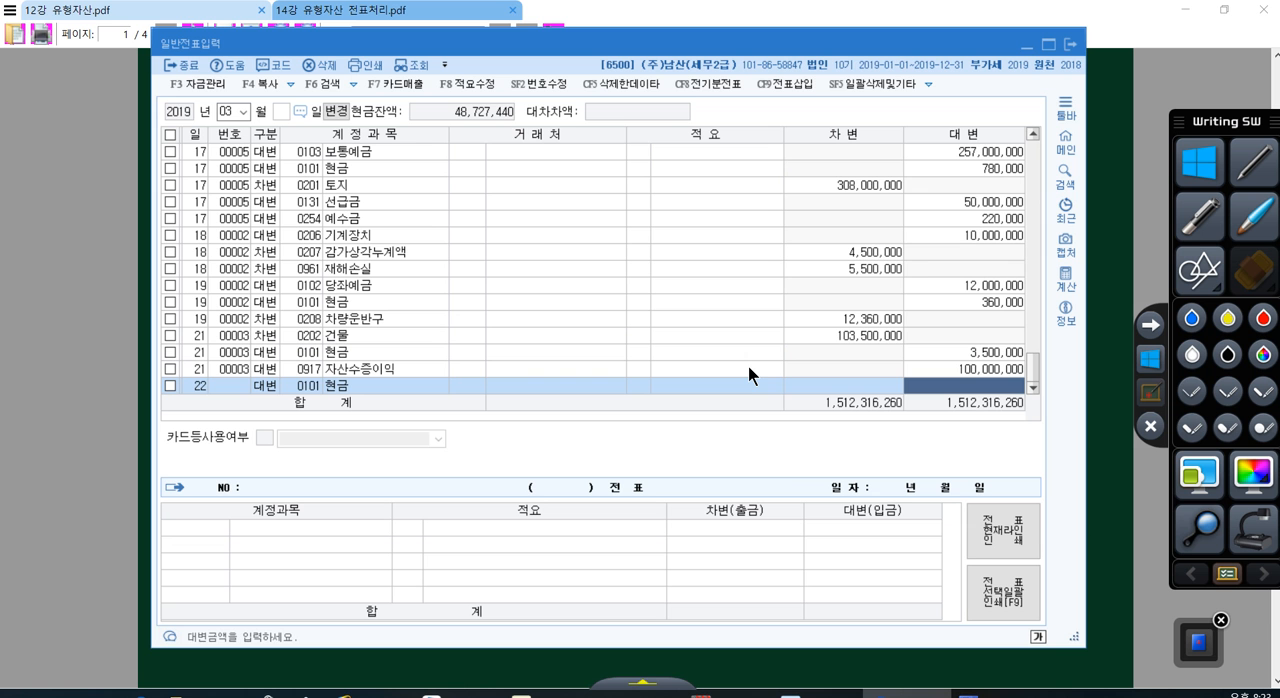
pyautogui.write('1000000')
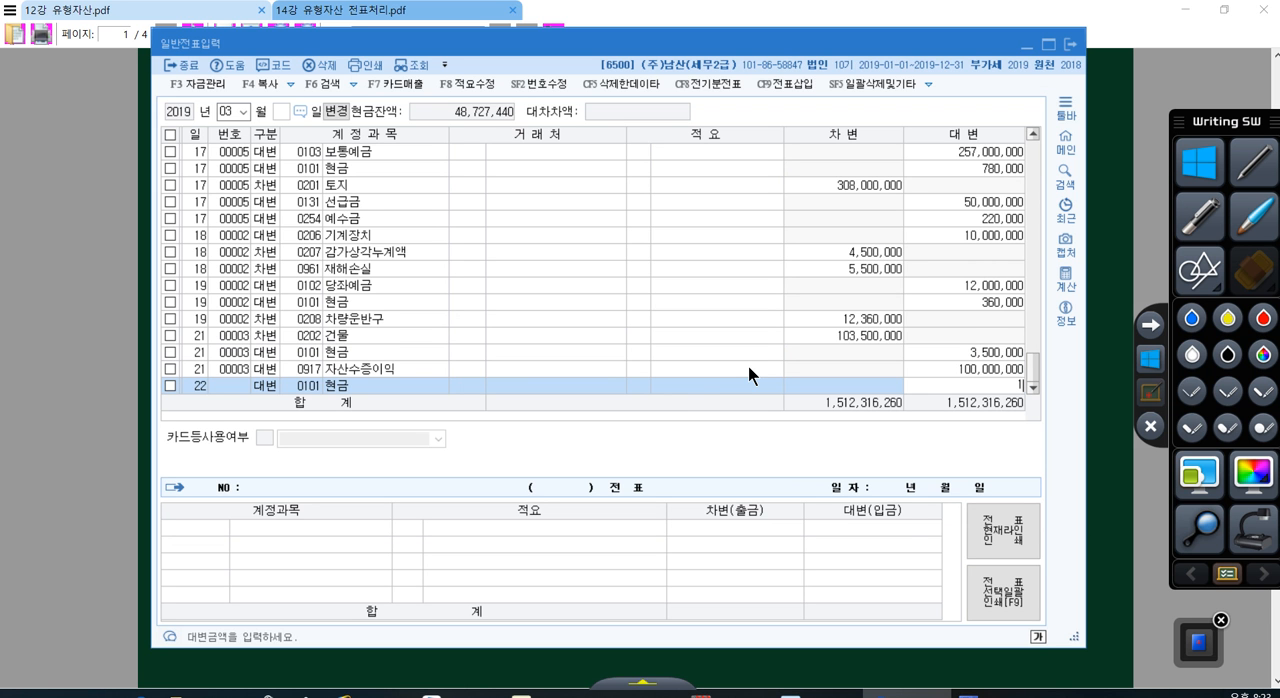
pyautogui.press('Return')
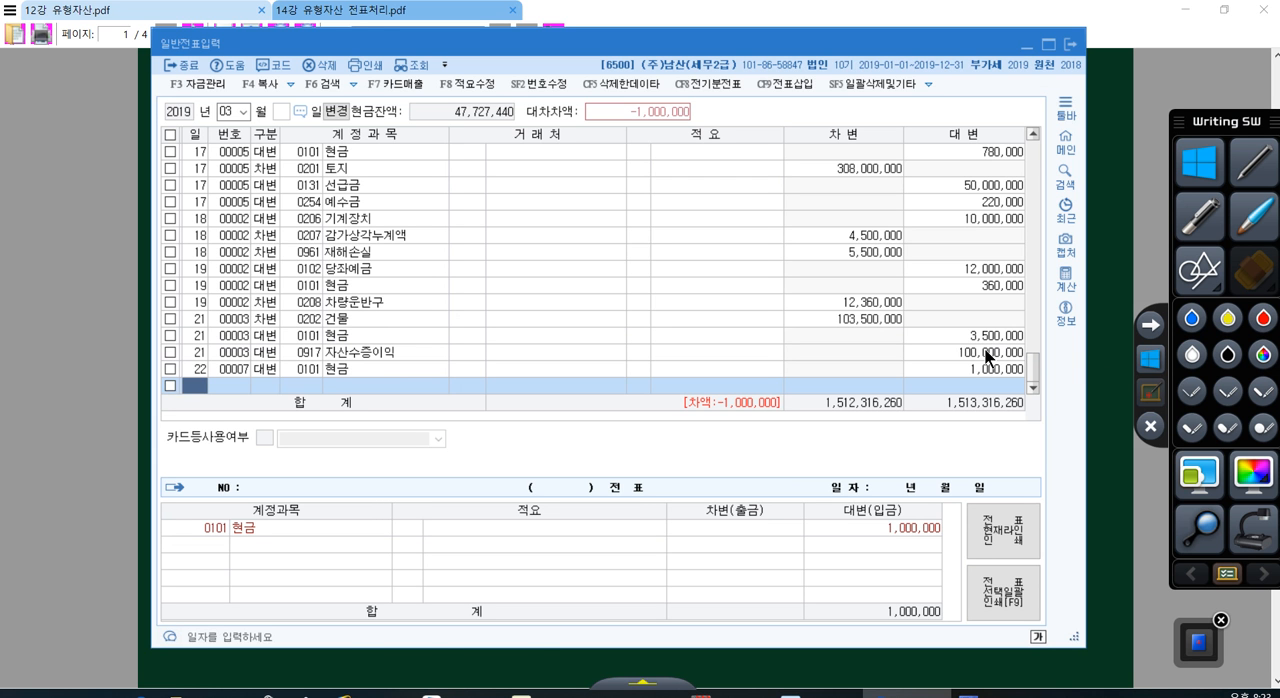
# Add a debit (차변) line on the 22nd, looking up 만기 and choosing account 0181 만기보유증권
pyautogui.press('Return')
pyautogui.write('3')
pyautogui.press('Return')
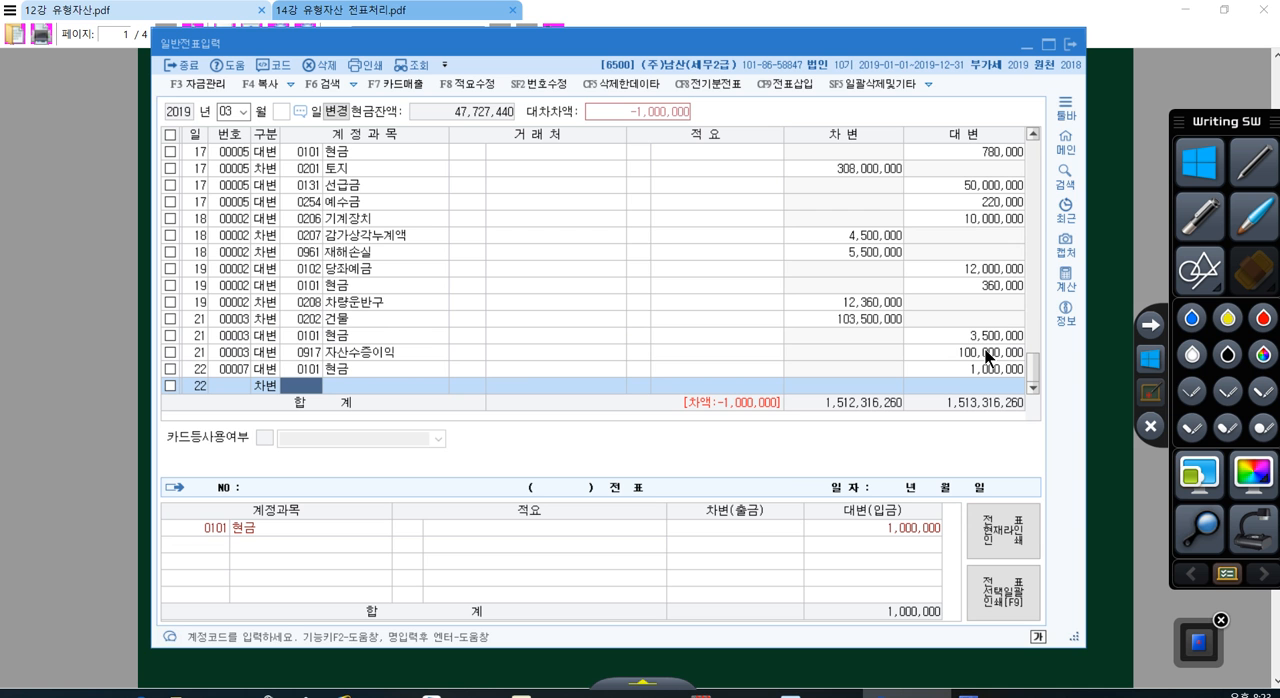
pyautogui.write('만기')
pyautogui.press('Return')
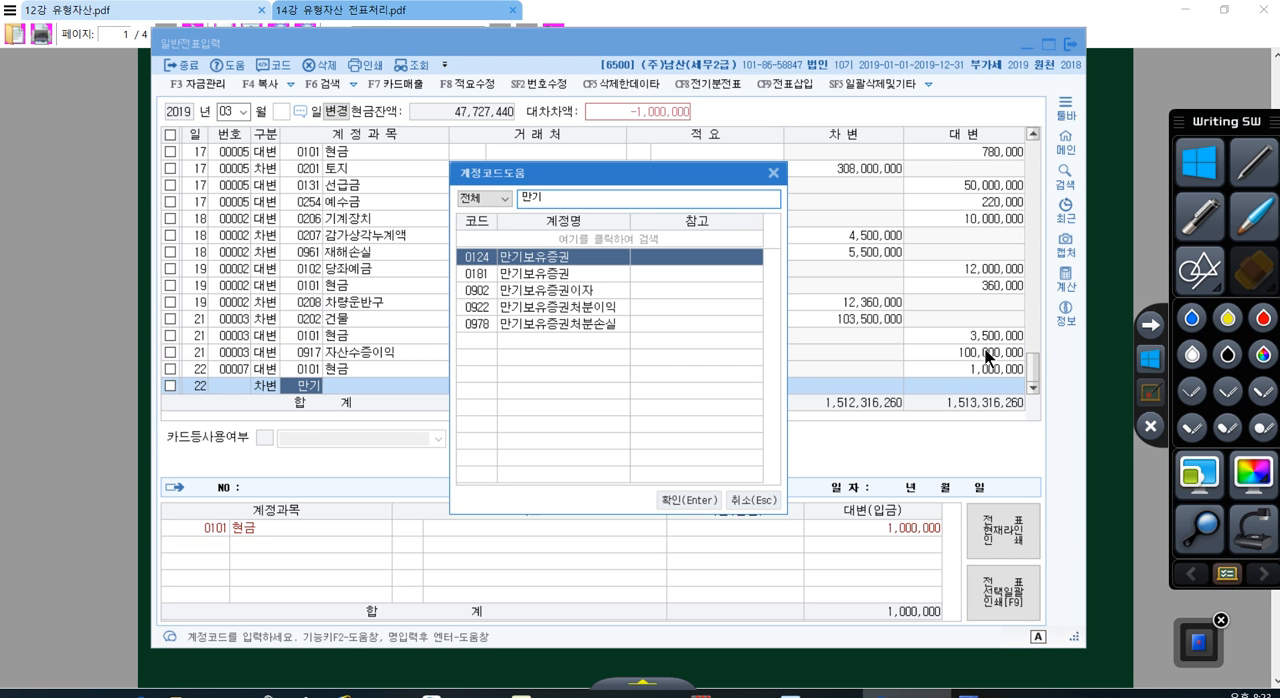
pyautogui.click(550, 272)
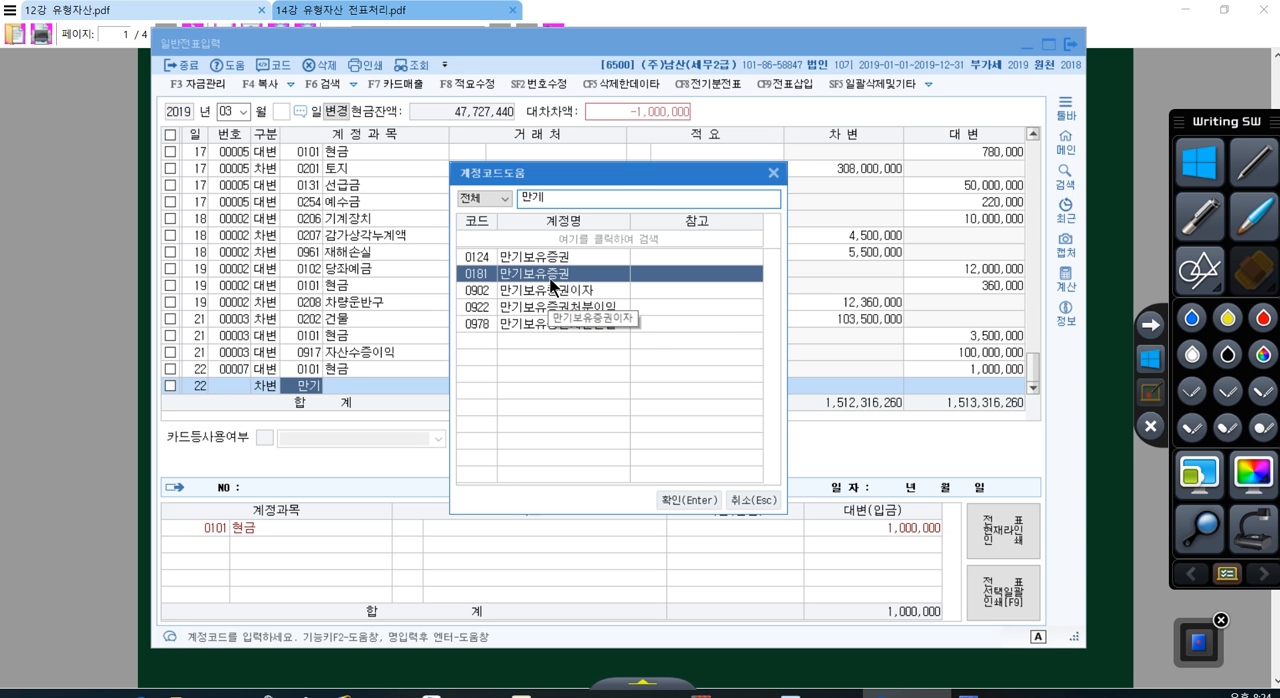
pyautogui.click(546, 260)
pyautogui.click(540, 276)
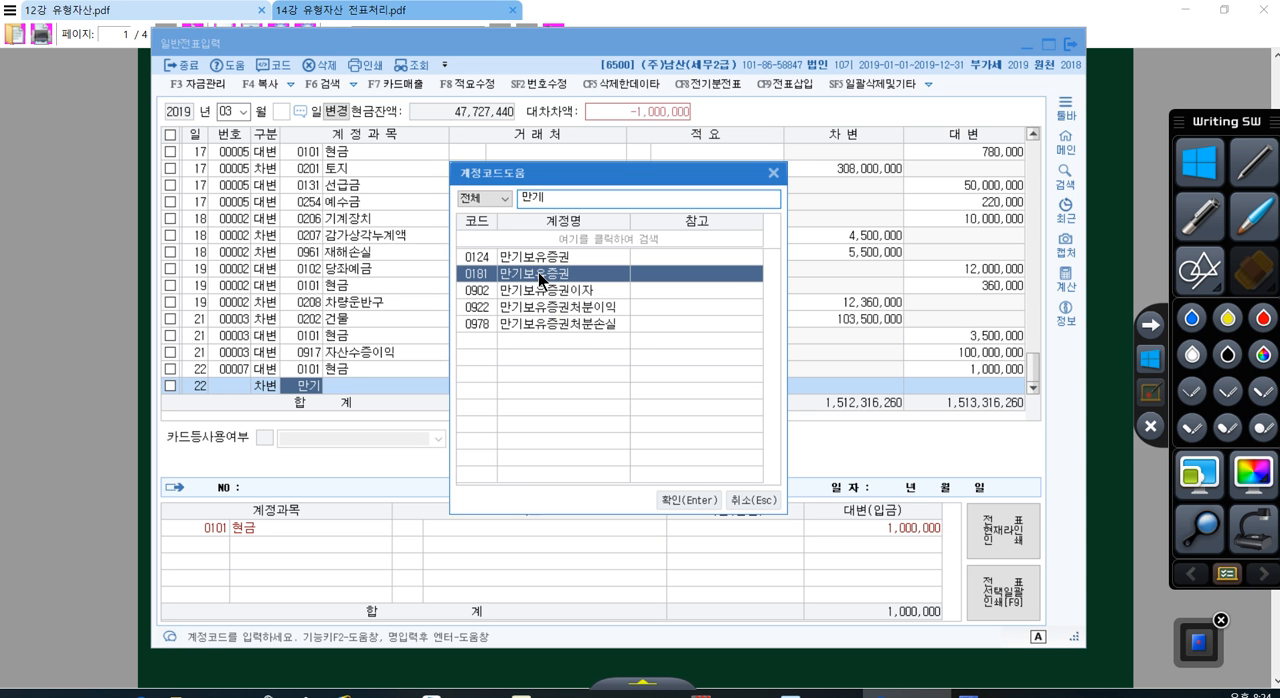
pyautogui.click(686, 497)
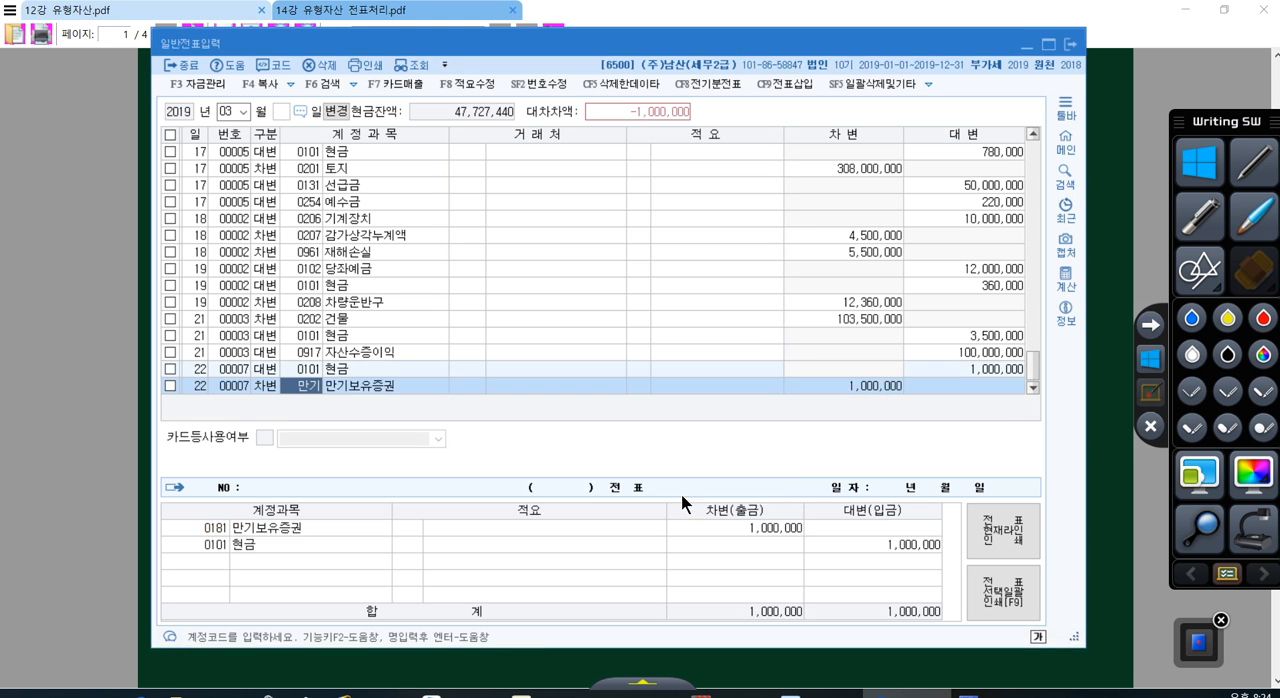
# Set the debit amount of the 만기보유증권 line on the 22nd to 600,000
pyautogui.click(843, 388)
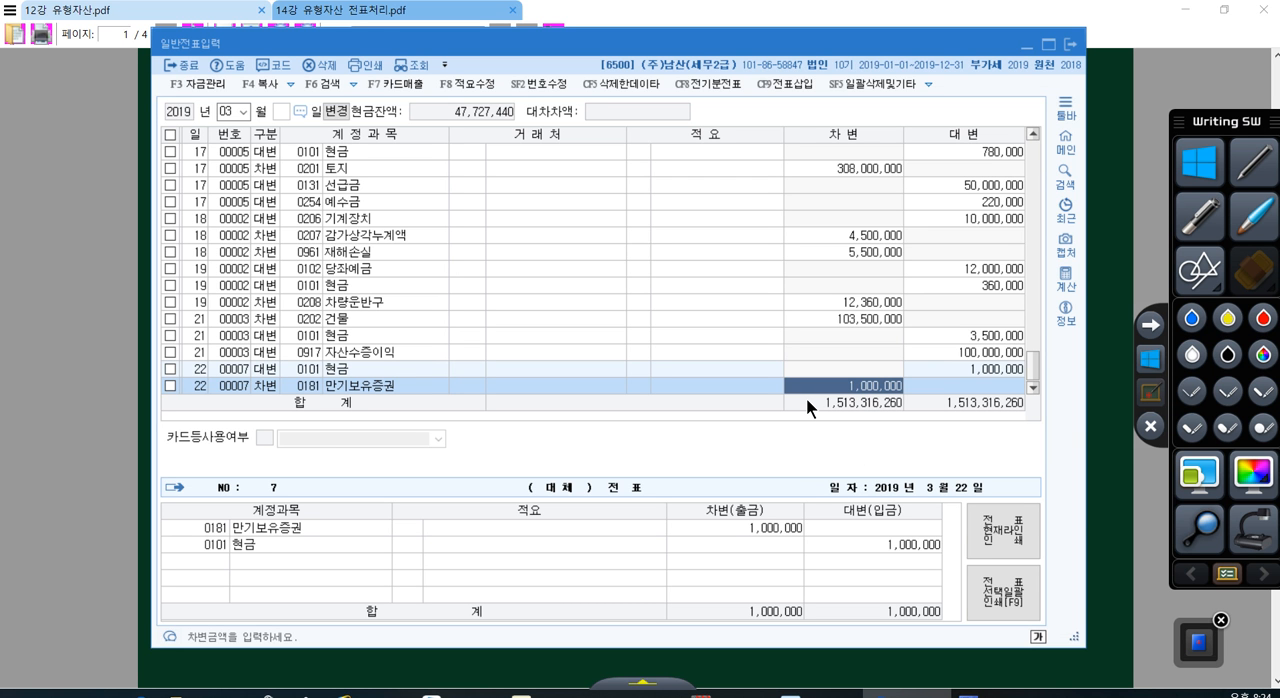
pyautogui.write('600000')
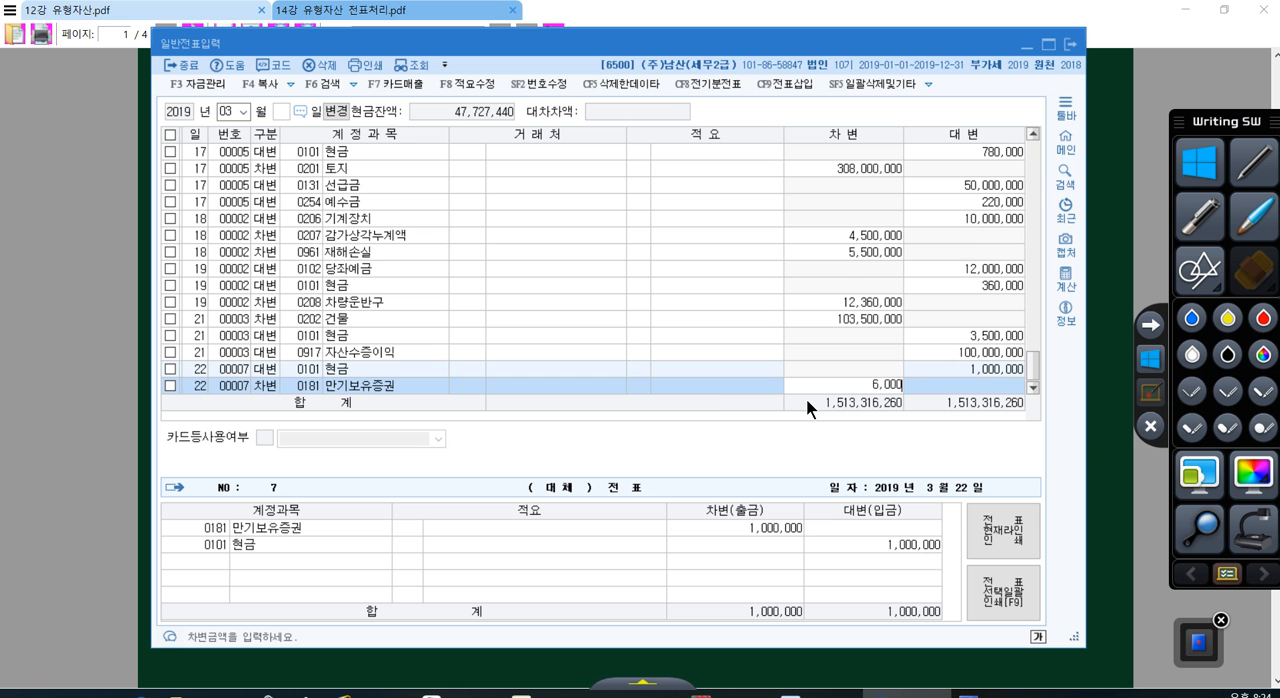
pyautogui.press('Return')
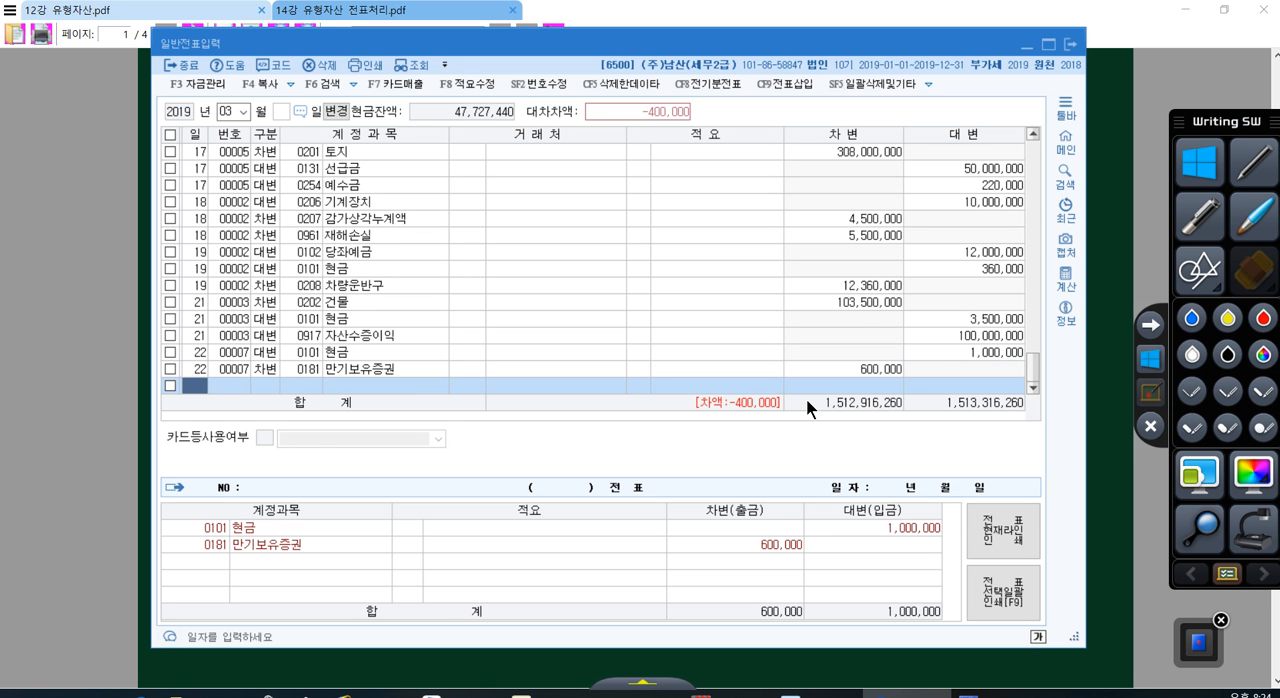
# Switch to 12강 유형자산.pdf and mark the phrase about unavoidable 국.공채 purchases and 채권의 in the acquisition cost list
pyautogui.click(1107, 467)
pyautogui.scroll(3, 297, 167)
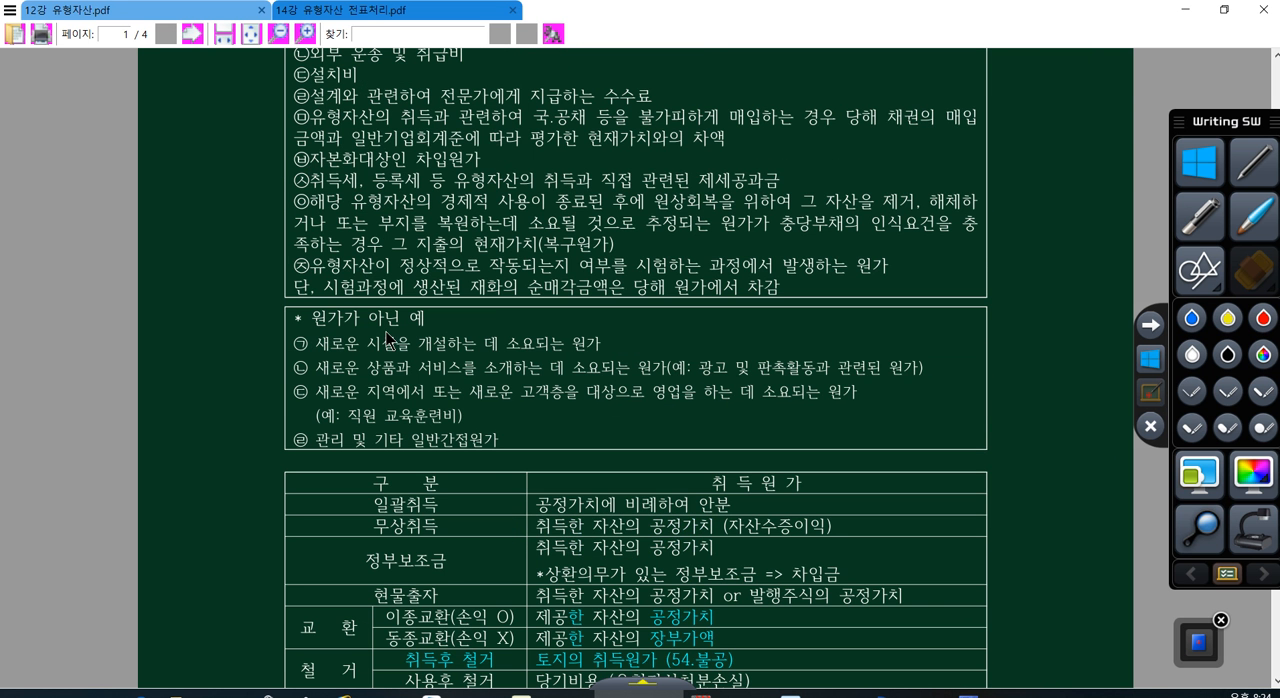
pyautogui.scroll(1, 297, 160)
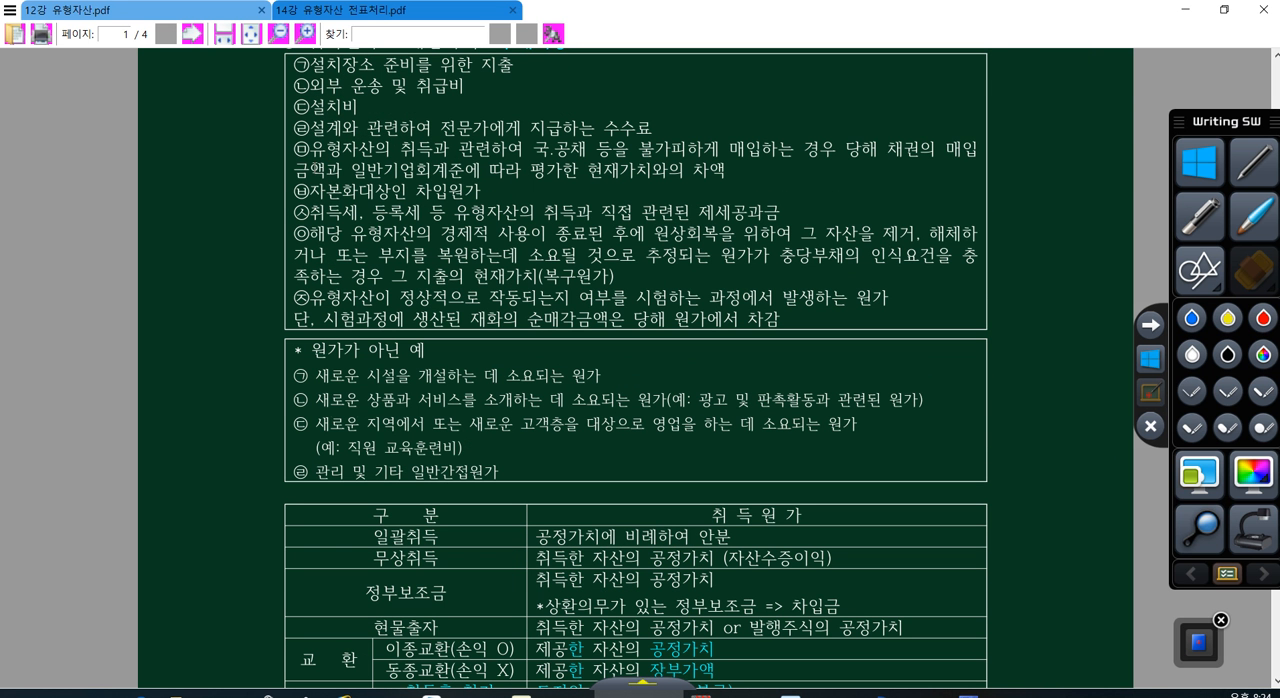
pyautogui.moveTo(532, 148); pyautogui.dragTo(802, 148)
pyautogui.moveTo(880, 148); pyautogui.dragTo(946, 148)
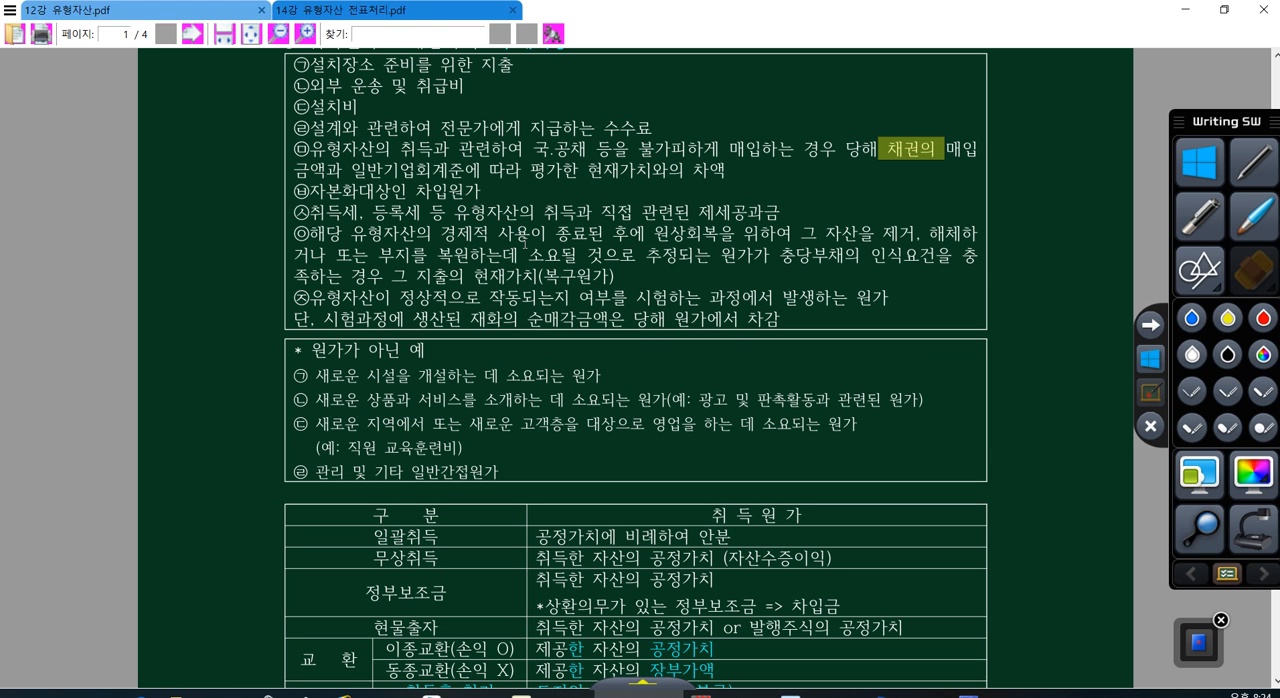
# Underline 채권의 매입금액 in red and write 1,000,000 above it
pyautogui.click(1253, 163)
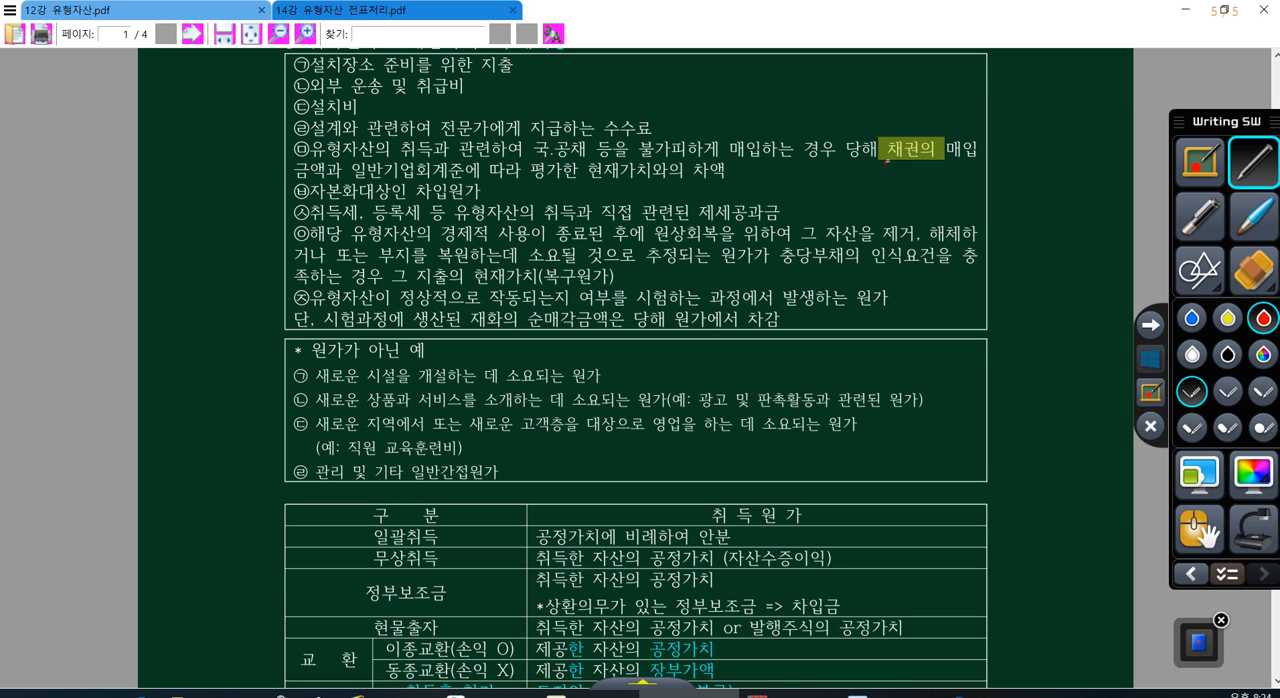
pyautogui.moveTo(886, 159); pyautogui.dragTo(982, 165)
pyautogui.moveTo(276, 182); pyautogui.dragTo(330, 180)
pyautogui.moveTo(896, 94)
pyautogui.mouseDown()
pyautogui.moveTo(884, 126)
pyautogui.moveTo(900, 132)
pyautogui.mouseUp()
pyautogui.moveTo(919, 100); pyautogui.dragTo(929, 101)
pyautogui.moveTo(942, 100); pyautogui.dragTo(948, 134)
pyautogui.moveTo(972, 96)
pyautogui.mouseDown()
pyautogui.moveTo(968, 114)
pyautogui.moveTo(976, 92)
pyautogui.mouseUp()
pyautogui.moveTo(990, 94)
pyautogui.mouseDown()
pyautogui.moveTo(988, 114)
pyautogui.moveTo(1004, 124)
pyautogui.mouseUp()
# Underline the phrase 기업회계준에 따라 평가한 현재가치 and label it 600,000 with a connecting line
pyautogui.moveTo(345, 181); pyautogui.dragTo(664, 175)
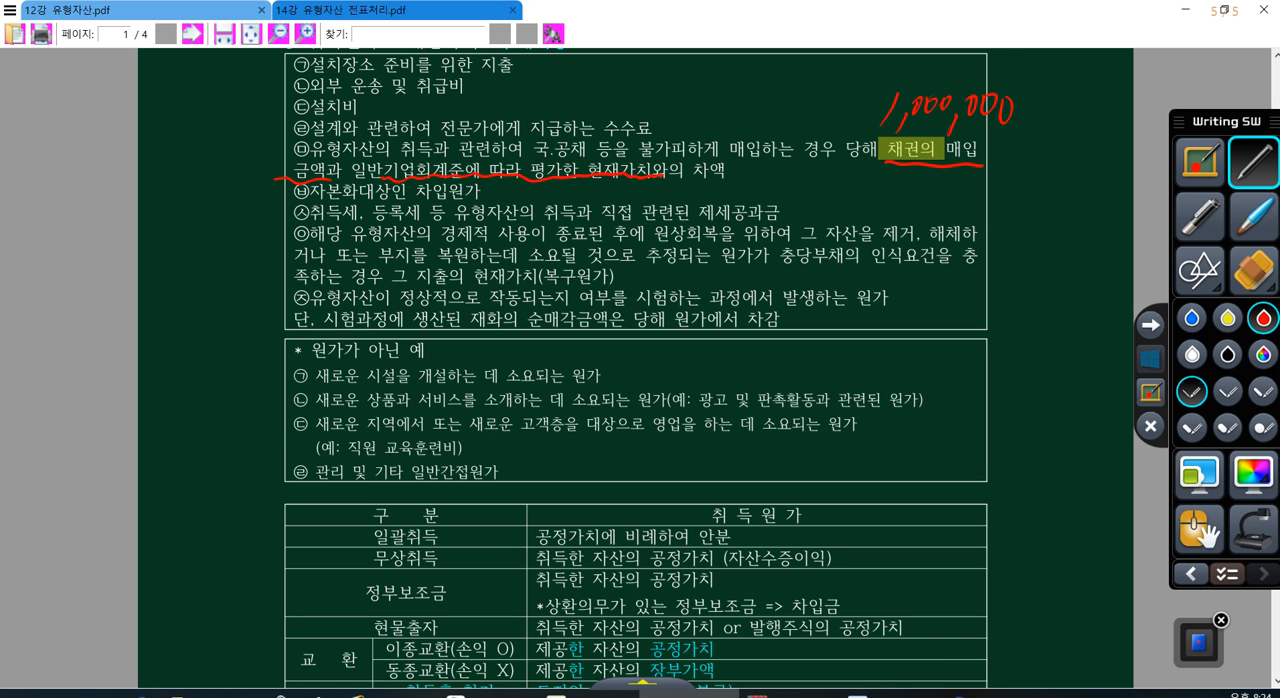
pyautogui.moveTo(566, 150); pyautogui.dragTo(591, 98)
pyautogui.moveTo(606, 56)
pyautogui.mouseDown()
pyautogui.moveTo(600, 80)
pyautogui.moveTo(630, 67)
pyautogui.moveTo(641, 94)
pyautogui.mouseUp()
pyautogui.moveTo(660, 70); pyautogui.dragTo(702, 66)
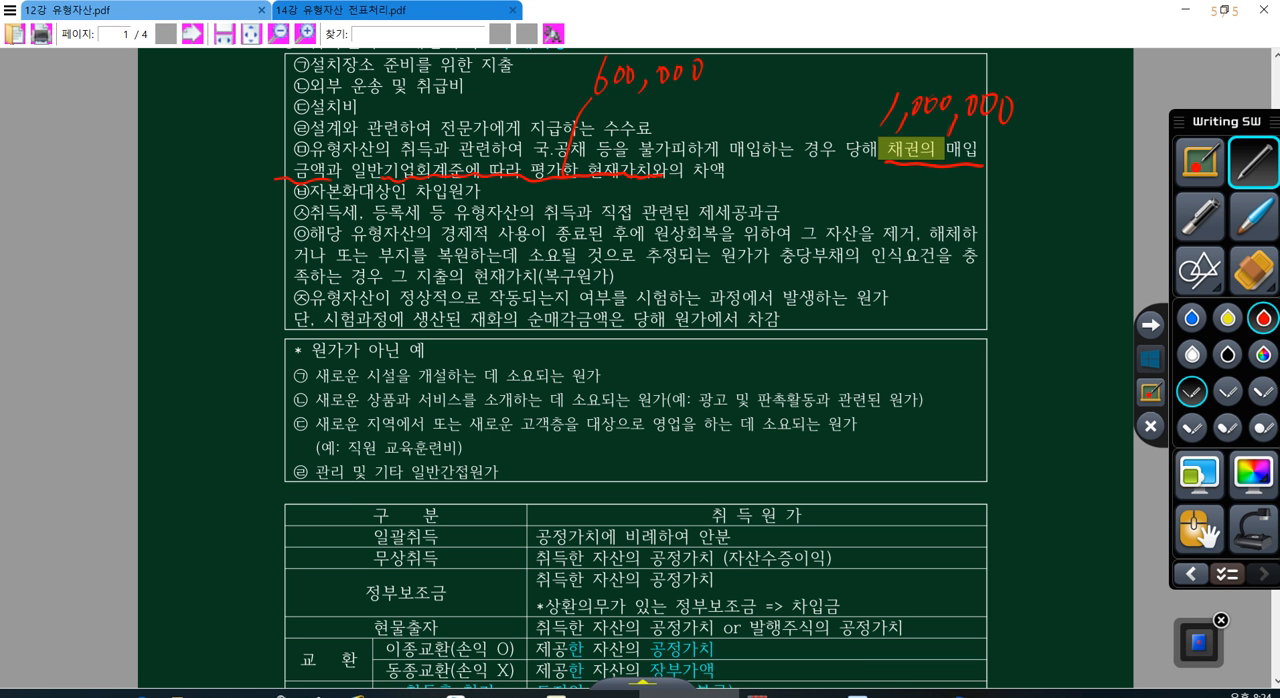
# Ring 차액 and write 400,000 beside it, then clear the annotations and return to the voucher window
pyautogui.moveTo(728, 184)
pyautogui.mouseDown()
pyautogui.moveTo(730, 160)
pyautogui.moveTo(784, 166)
pyautogui.moveTo(762, 188)
pyautogui.mouseUp()
pyautogui.moveTo(786, 162); pyautogui.dragTo(794, 162)
pyautogui.moveTo(806, 180)
pyautogui.mouseDown()
pyautogui.moveTo(800, 190)
pyautogui.moveTo(828, 166)
pyautogui.mouseUp()
pyautogui.moveTo(846, 166); pyautogui.dragTo(844, 168)
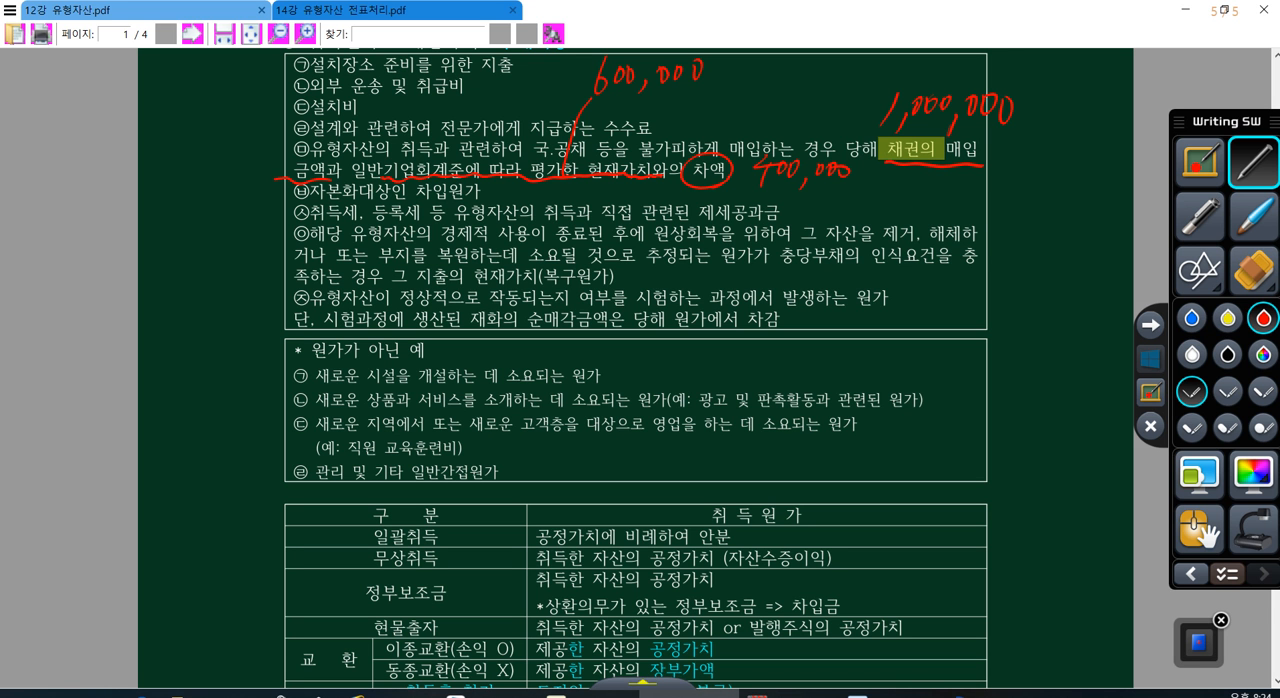
pyautogui.click(1148, 357)
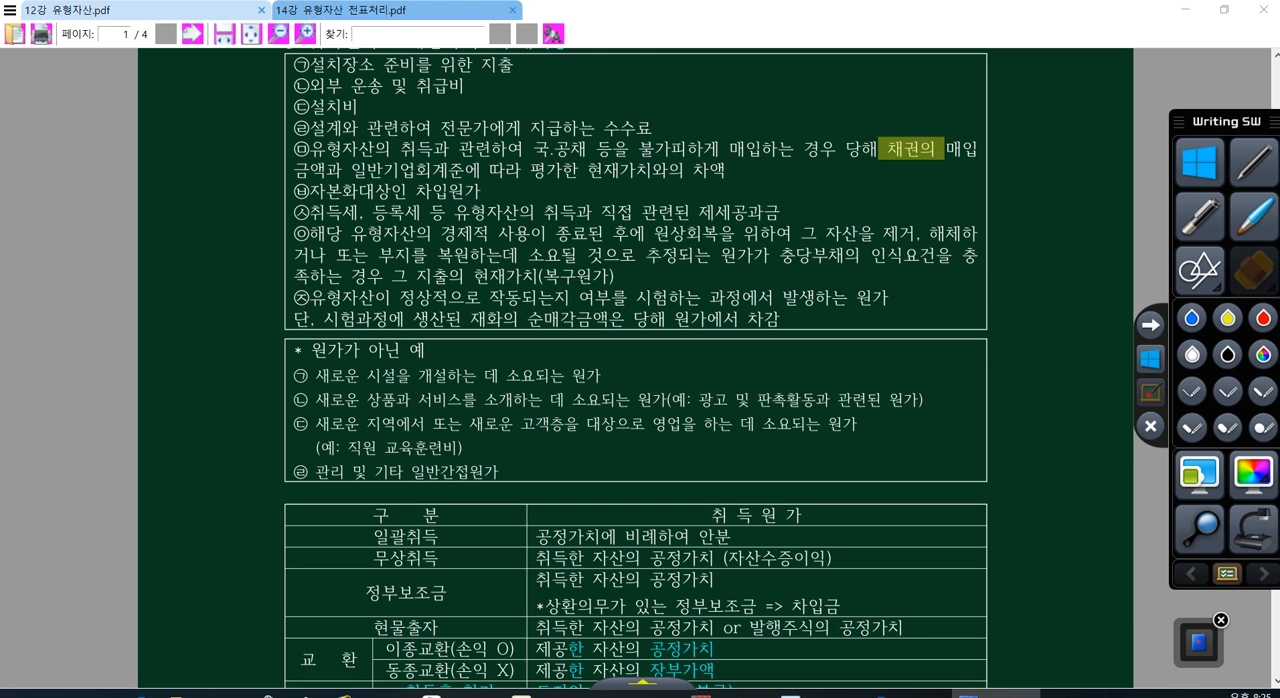
pyautogui.click(907, 693)
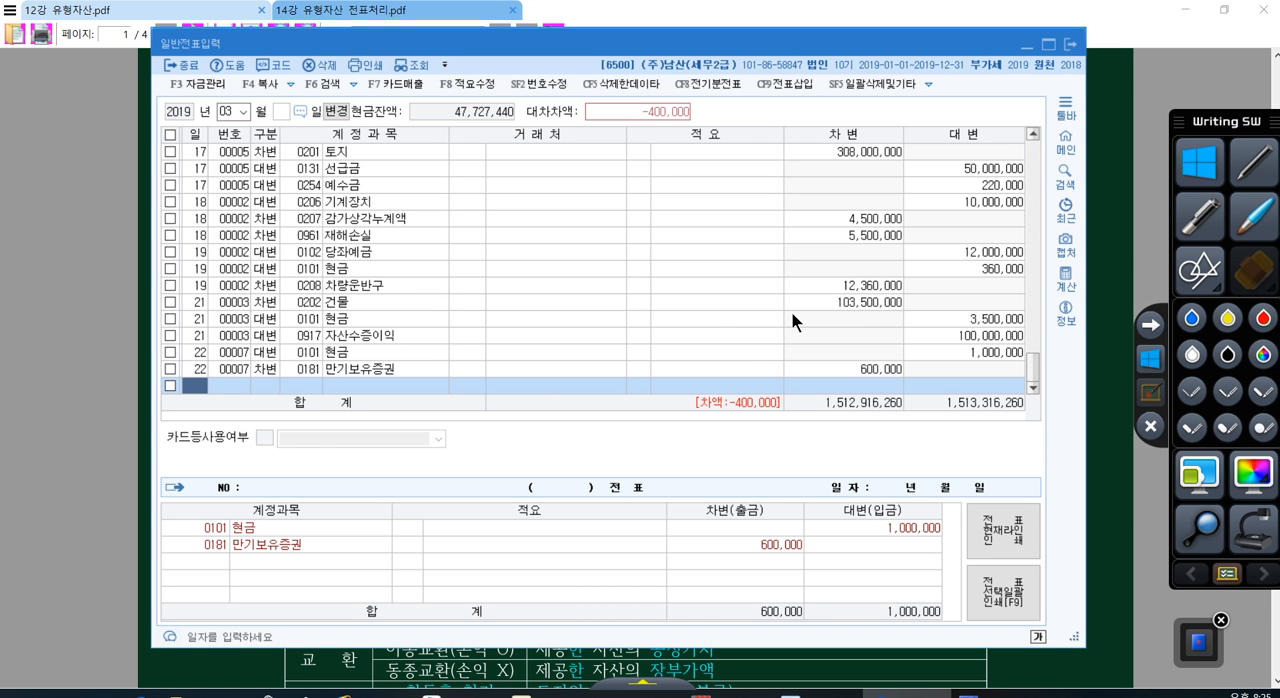
# Add a March 22 debit line for 0208 차량운반구 with an amount of 400,000
pyautogui.write('22')
pyautogui.press('Return')
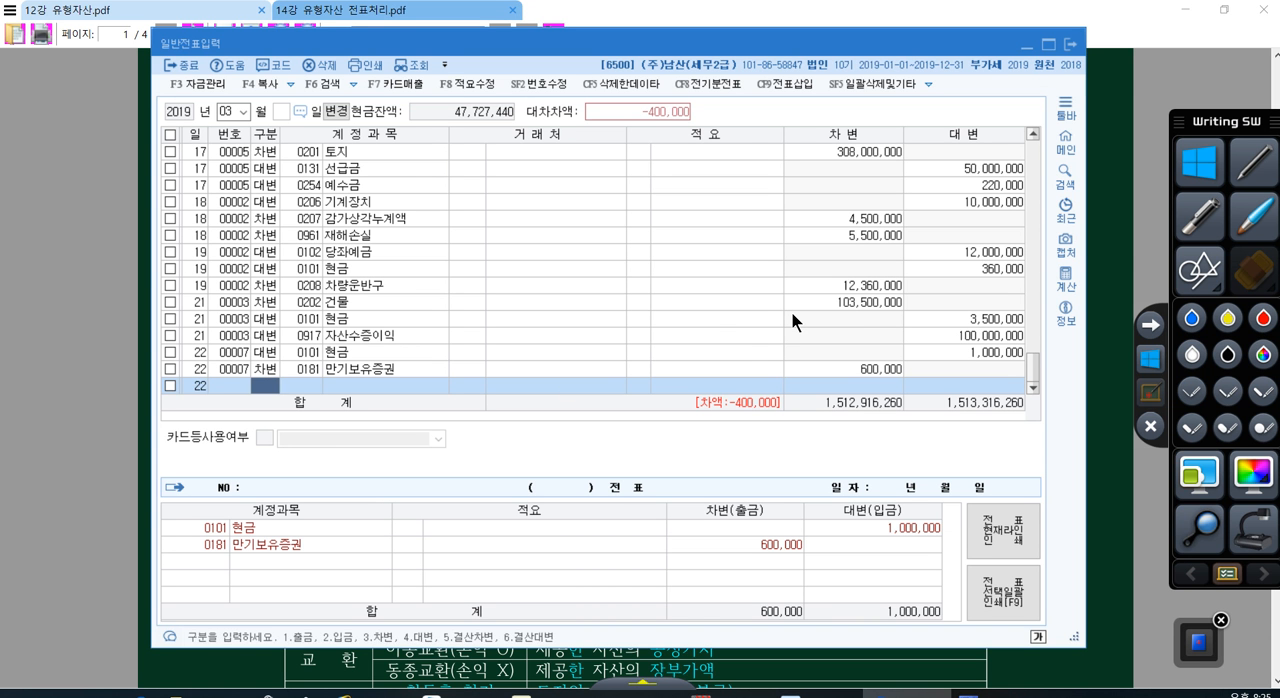
pyautogui.write('3')
pyautogui.press('Return')
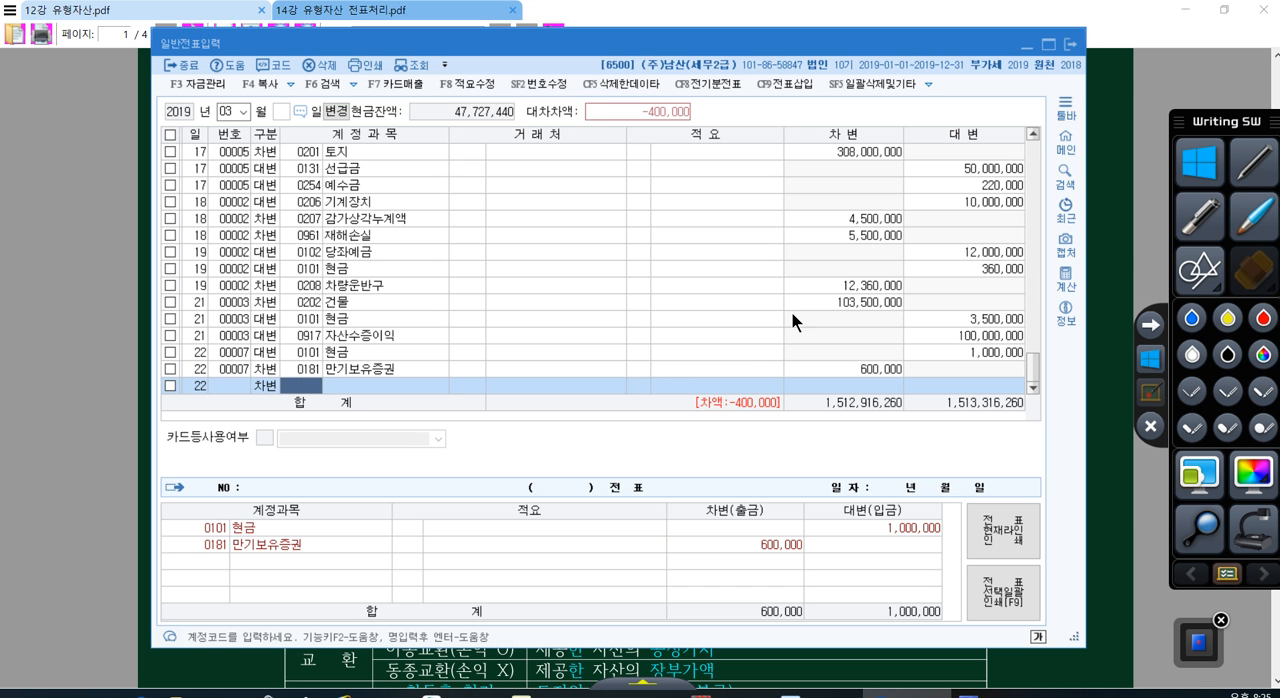
pyautogui.write('차량')
pyautogui.press('Return')
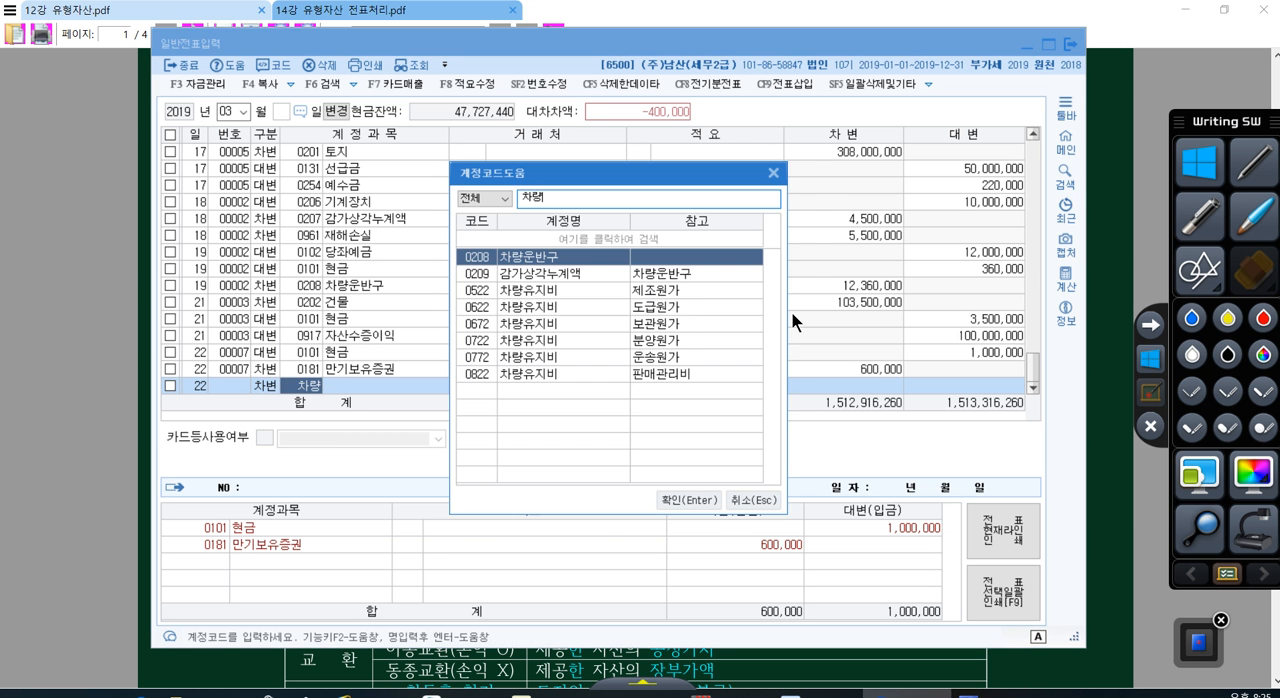
pyautogui.press('Escape')
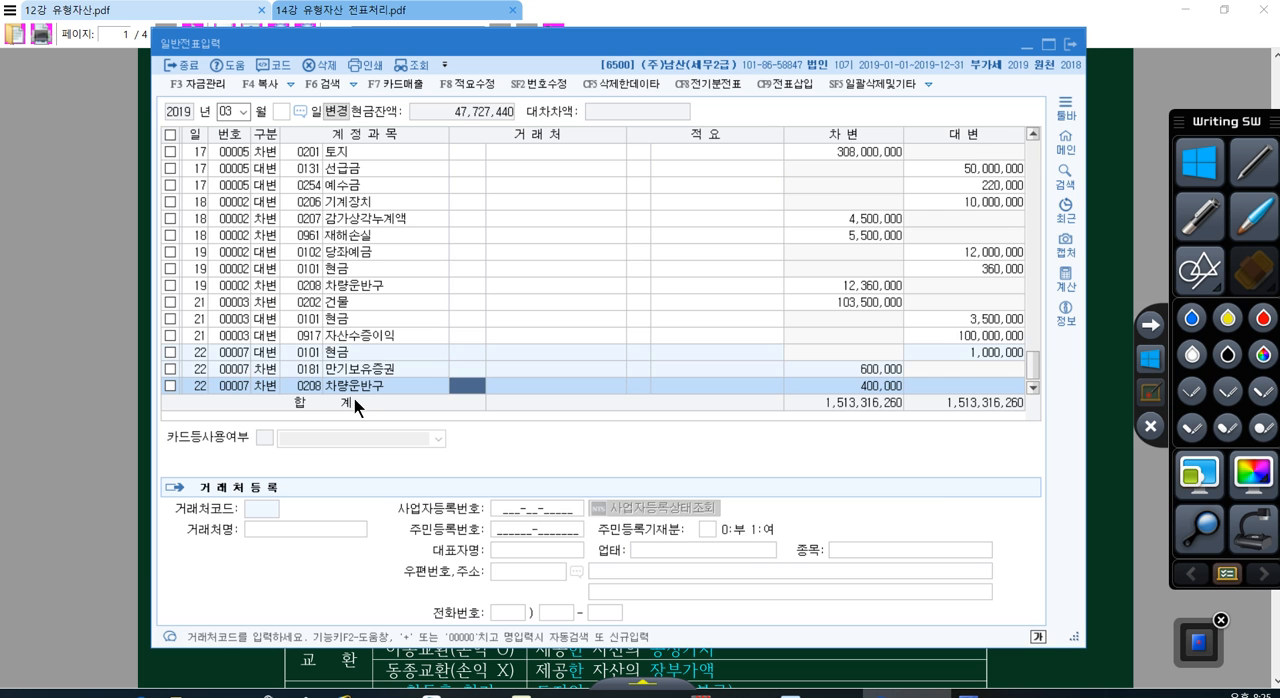
pyautogui.click(382, 388)
pyautogui.scroll(-1, 385, 388)
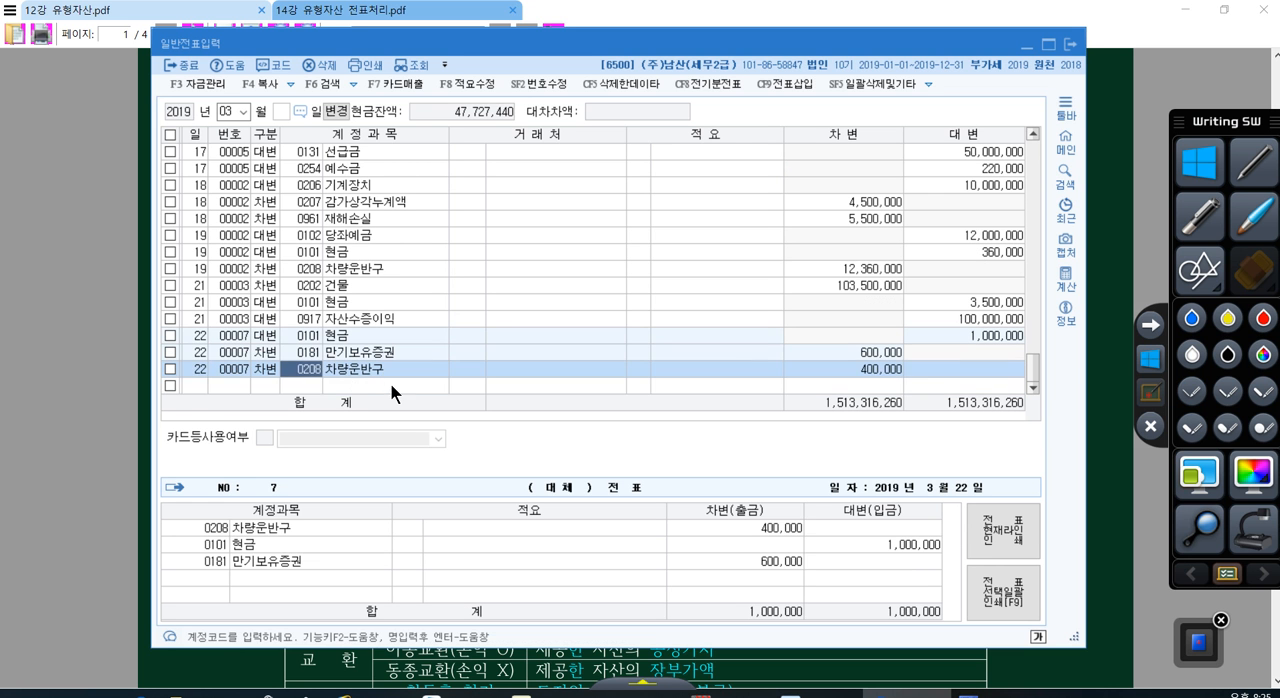
# Enter a March 23 credit of 200,000,000 to 0103 보통예금 and start a debit line for the same date
pyautogui.click(390, 385)
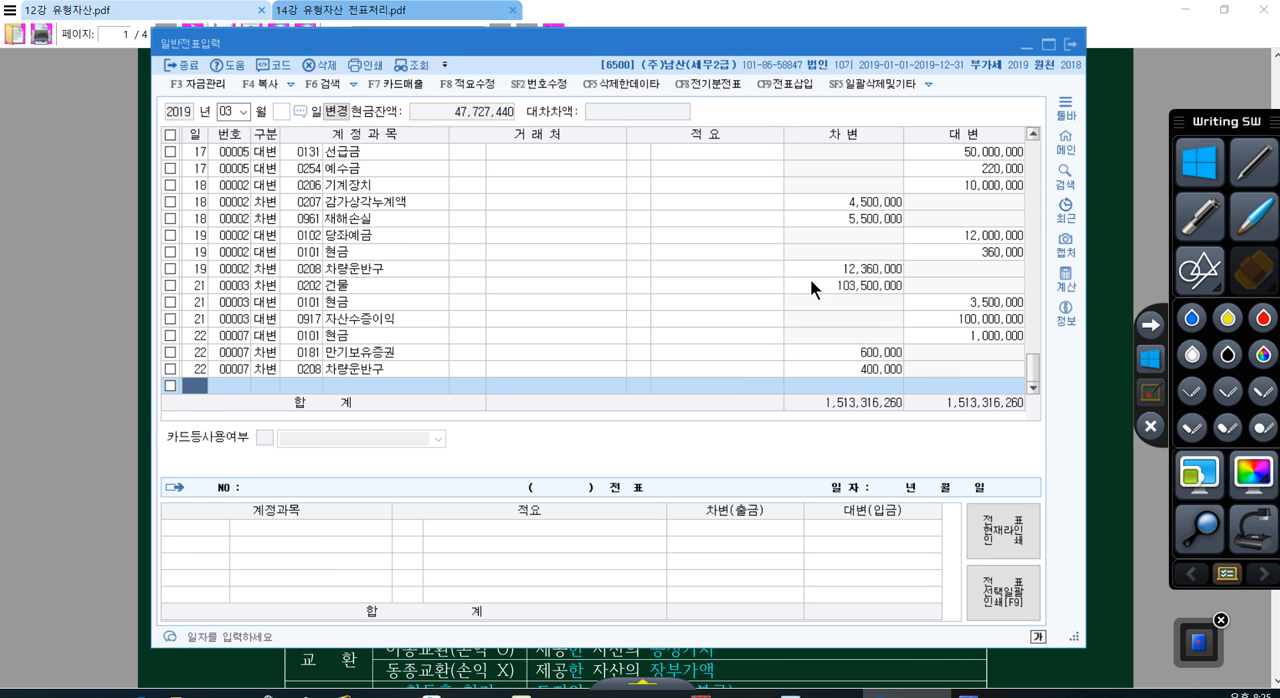
pyautogui.write('23')
pyautogui.press('Return')
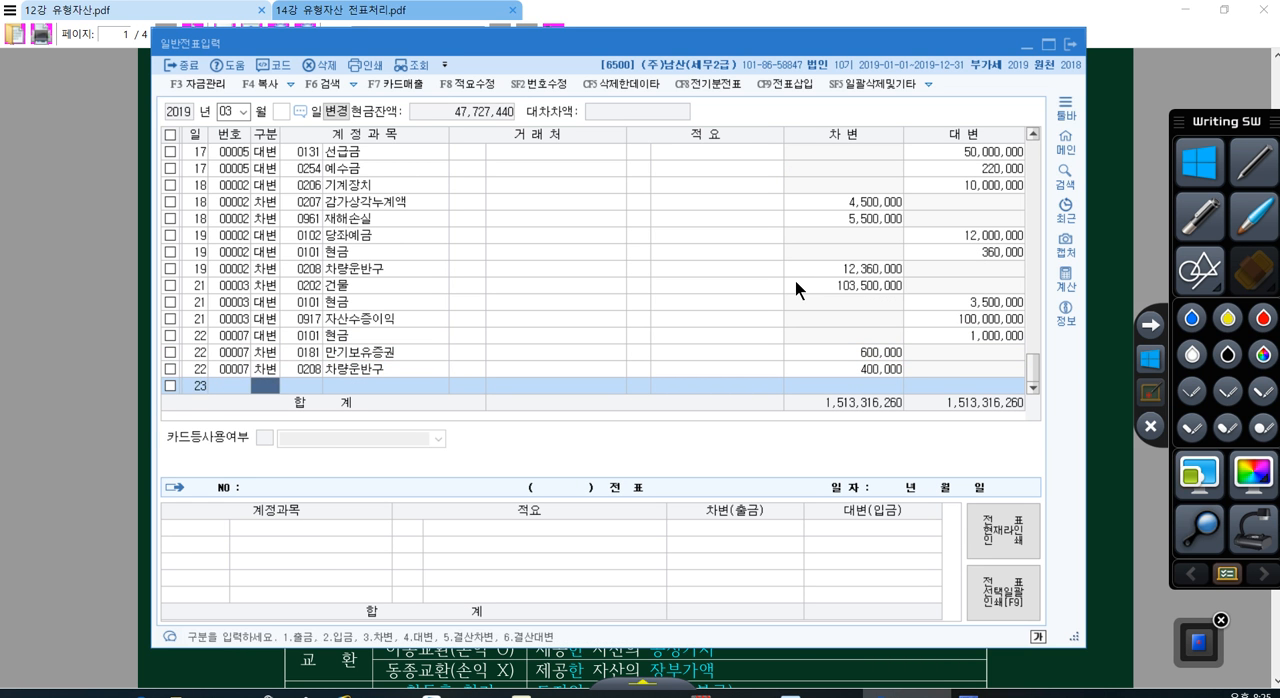
pyautogui.write('4')
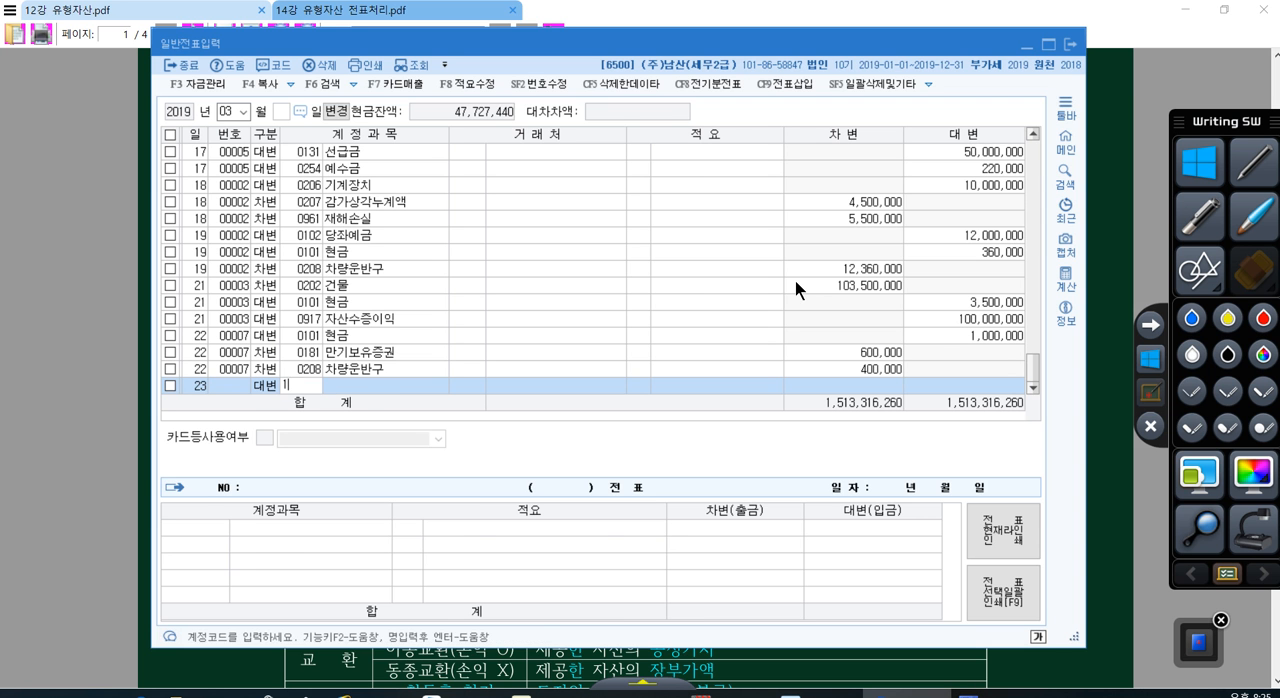
pyautogui.write('103')
pyautogui.press('Return')
pyautogui.press('Return')
pyautogui.press('Return')
pyautogui.press('Return')
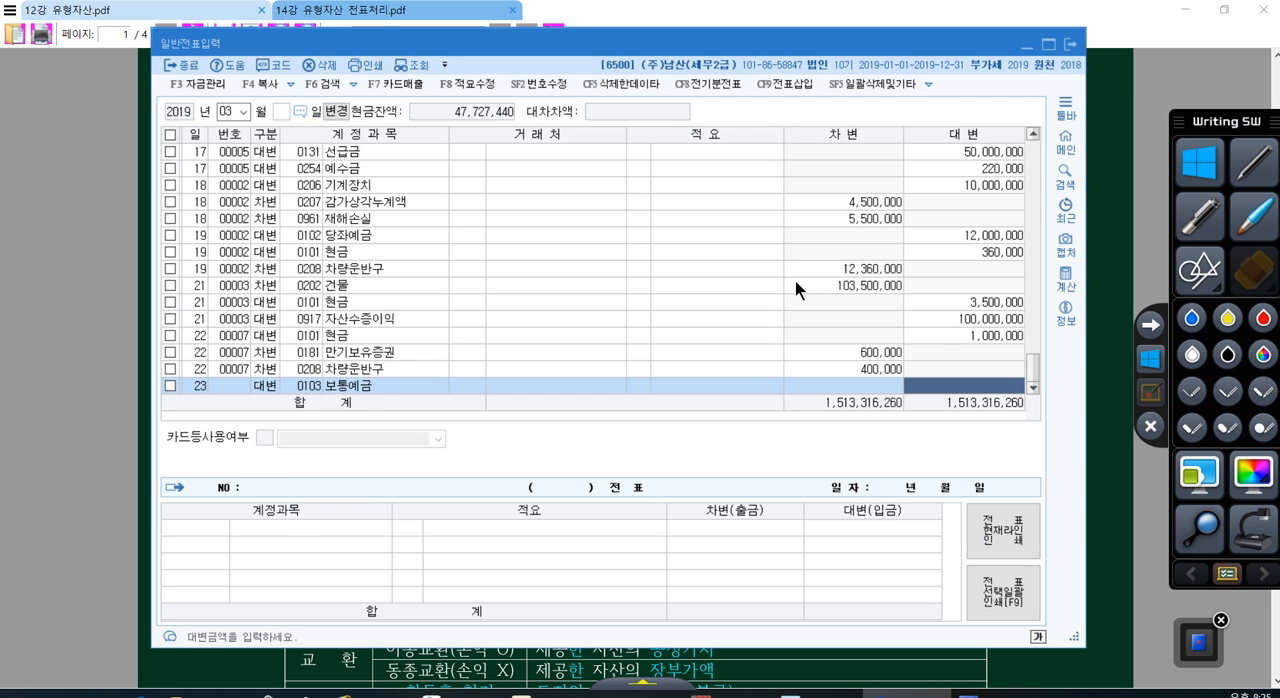
pyautogui.write('200000000')
pyautogui.press('Return')
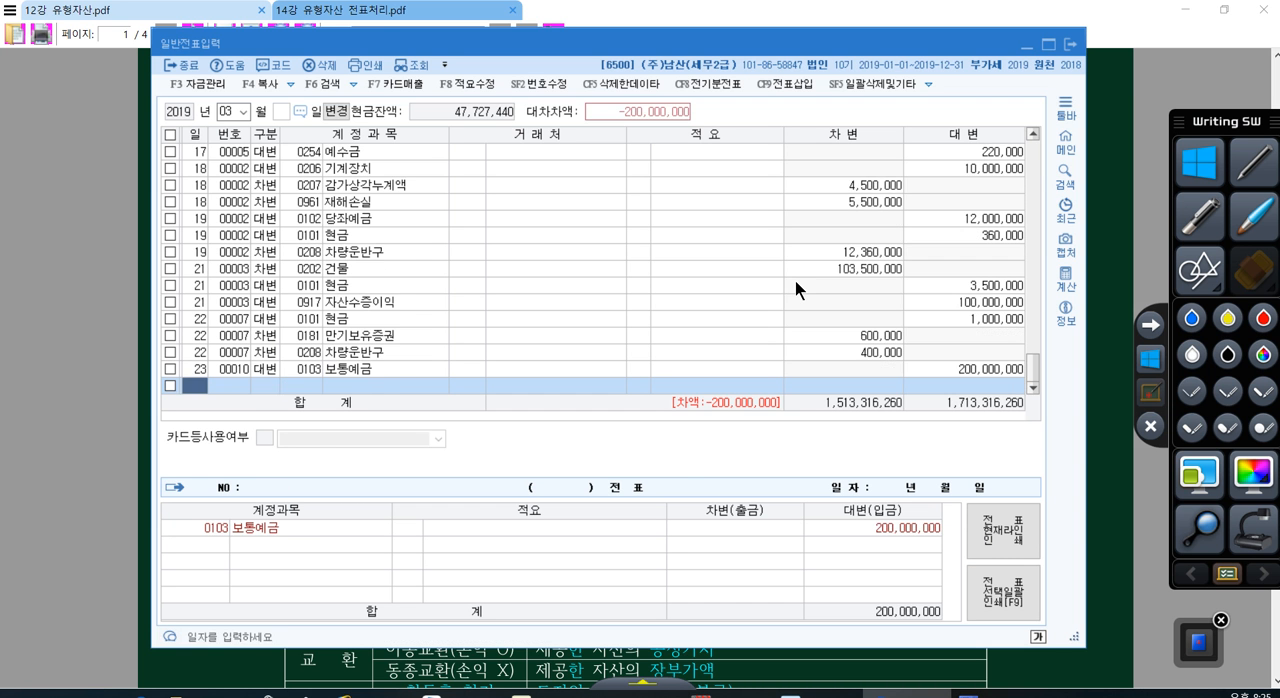
pyautogui.press('Return')
pyautogui.write('3')
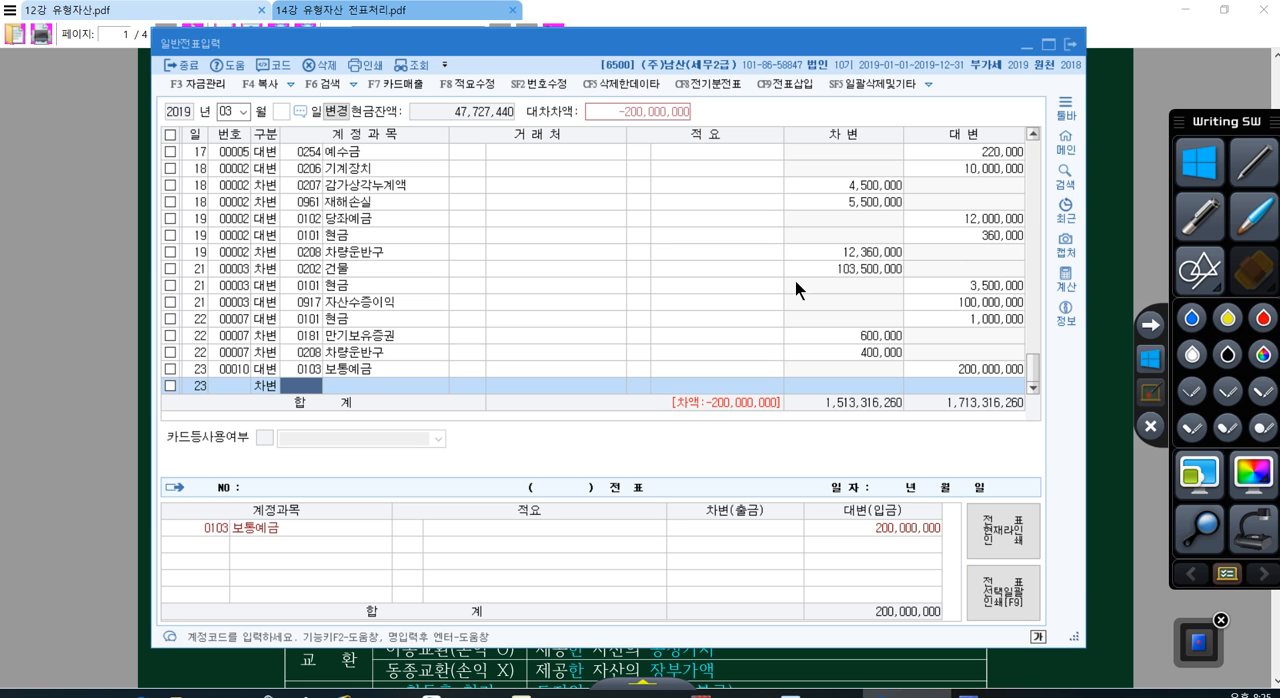
# Handwrite 계약금 in red below the journal grid
pyautogui.click(1264, 319)
pyautogui.moveTo(368, 463); pyautogui.dragTo(367, 503)
pyautogui.moveTo(377, 484)
pyautogui.mouseDown()
pyautogui.moveTo(390, 473)
pyautogui.moveTo(391, 499)
pyautogui.mouseUp()
pyautogui.moveTo(400, 457); pyautogui.dragTo(402, 522)
pyautogui.moveTo(411, 460)
pyautogui.mouseDown()
pyautogui.moveTo(428, 489)
pyautogui.moveTo(435, 459)
pyautogui.mouseUp()
pyautogui.moveTo(406, 495); pyautogui.dragTo(430, 522)
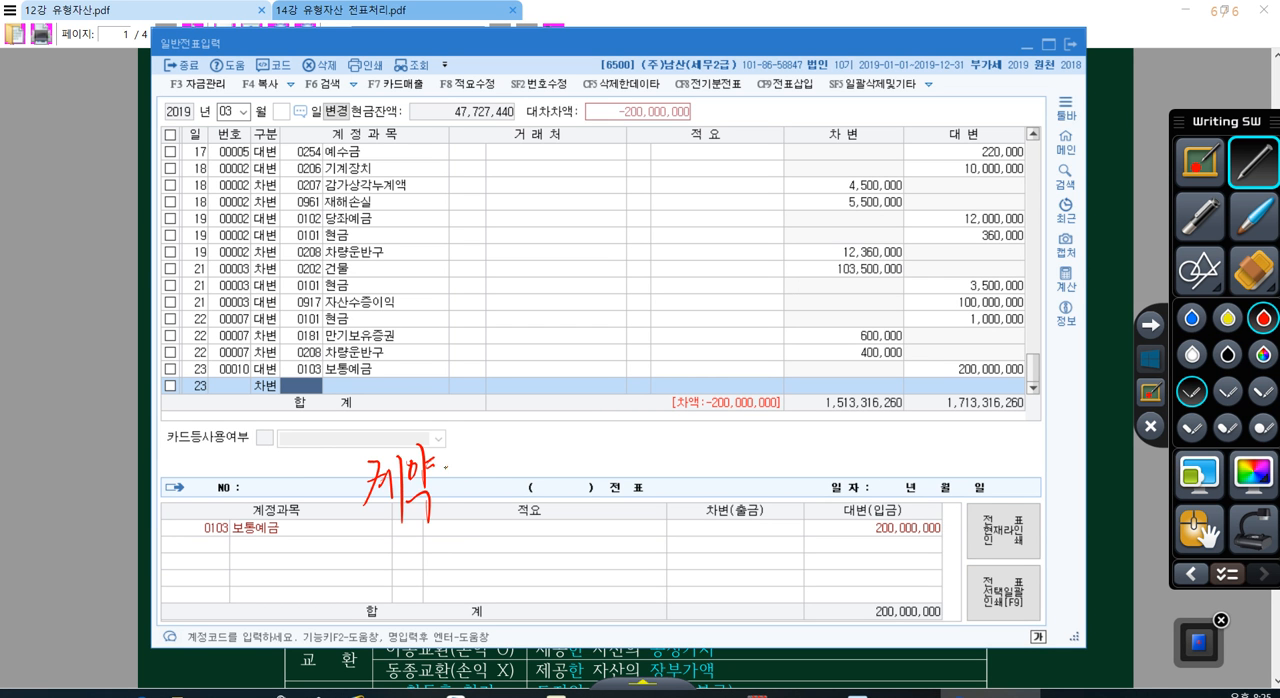
pyautogui.moveTo(443, 462); pyautogui.dragTo(464, 490)
pyautogui.moveTo(446, 503); pyautogui.dragTo(473, 532)
# Branch the 계약금 note into two handwritten cases, 지급 above and 수취 below, each followed by a colon
pyautogui.moveTo(537, 443)
pyautogui.mouseDown()
pyautogui.moveTo(530, 565)
pyautogui.moveTo(573, 457)
pyautogui.mouseUp()
pyautogui.moveTo(580, 411); pyautogui.dragTo(582, 459)
pyautogui.moveTo(603, 414)
pyautogui.mouseDown()
pyautogui.moveTo(601, 444)
pyautogui.moveTo(620, 446)
pyautogui.mouseUp()
pyautogui.moveTo(600, 455); pyautogui.dragTo(621, 478)
pyautogui.moveTo(563, 522)
pyautogui.mouseDown()
pyautogui.moveTo(553, 549)
pyautogui.moveTo(575, 547)
pyautogui.mouseUp()
pyautogui.moveTo(551, 557); pyautogui.dragTo(578, 555)
pyautogui.moveTo(565, 557); pyautogui.dragTo(566, 585)
pyautogui.moveTo(588, 524); pyautogui.dragTo(602, 532)
pyautogui.moveTo(592, 540)
pyautogui.mouseDown()
pyautogui.moveTo(608, 545)
pyautogui.moveTo(590, 566)
pyautogui.mouseUp()
pyautogui.moveTo(599, 553); pyautogui.dragTo(610, 566)
pyautogui.moveTo(592, 568); pyautogui.dragTo(612, 565)
pyautogui.moveTo(603, 568); pyautogui.dragTo(602, 590)
pyautogui.moveTo(617, 521); pyautogui.dragTo(625, 600)
pyautogui.click(661, 544)
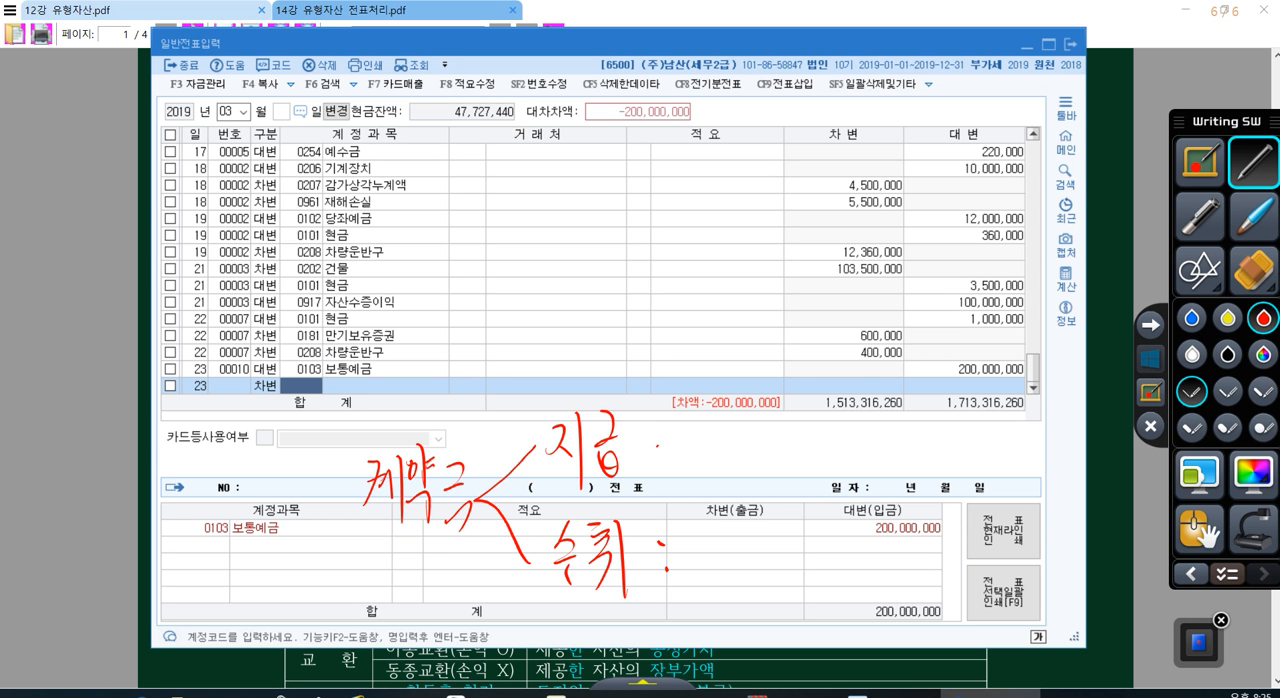
# Write 선급금 beside 지급 and 선수금 beside 수취, adding a comma after 선급금
pyautogui.moveTo(690, 402); pyautogui.dragTo(680, 440)
pyautogui.moveTo(698, 412); pyautogui.dragTo(718, 462)
pyautogui.moveTo(716, 410)
pyautogui.mouseDown()
pyautogui.moveTo(740, 436)
pyautogui.moveTo(742, 466)
pyautogui.moveTo(768, 428)
pyautogui.mouseUp()
pyautogui.moveTo(728, 432); pyautogui.dragTo(736, 454)
pyautogui.moveTo(748, 430)
pyautogui.mouseDown()
pyautogui.moveTo(774, 436)
pyautogui.moveTo(778, 460)
pyautogui.mouseUp()
pyautogui.moveTo(704, 512)
pyautogui.mouseDown()
pyautogui.moveTo(694, 554)
pyautogui.moveTo(720, 552)
pyautogui.mouseUp()
pyautogui.moveTo(700, 562); pyautogui.dragTo(730, 574)
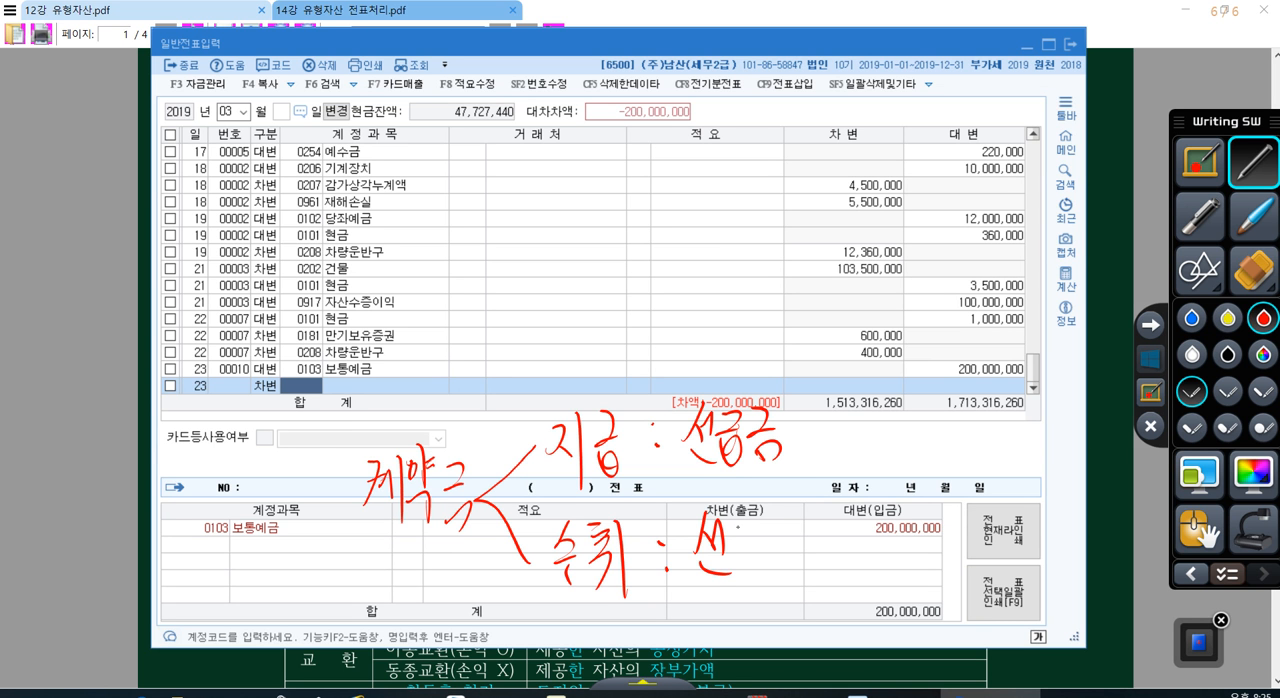
pyautogui.moveTo(736, 510); pyautogui.dragTo(744, 528)
pyautogui.moveTo(732, 530); pyautogui.dragTo(752, 578)
pyautogui.moveTo(760, 512)
pyautogui.mouseDown()
pyautogui.moveTo(788, 538)
pyautogui.moveTo(778, 572)
pyautogui.mouseUp()
pyautogui.moveTo(778, 550); pyautogui.dragTo(808, 574)
pyautogui.moveTo(808, 450); pyautogui.dragTo(800, 470)
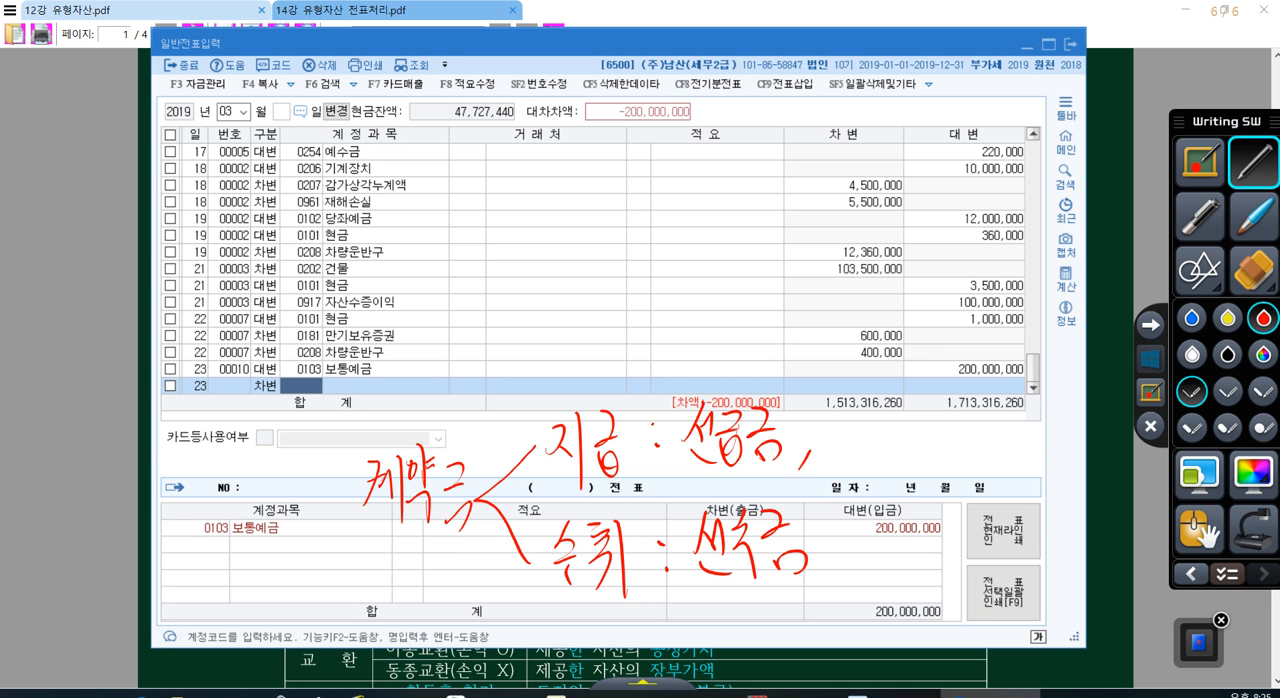
# Write 건.중.자 after 선급금 and underline it, then clear the annotations and return to the voucher window
pyautogui.moveTo(842, 412); pyautogui.dragTo(860, 440)
pyautogui.moveTo(866, 404)
pyautogui.mouseDown()
pyautogui.moveTo(866, 462)
pyautogui.moveTo(910, 450)
pyautogui.mouseUp()
pyautogui.moveTo(900, 456)
pyautogui.mouseDown()
pyautogui.moveTo(904, 472)
pyautogui.moveTo(928, 454)
pyautogui.mouseUp()
pyautogui.moveTo(944, 436); pyautogui.dragTo(962, 454)
pyautogui.moveTo(962, 402); pyautogui.dragTo(962, 480)
pyautogui.moveTo(966, 440); pyautogui.dragTo(984, 442)
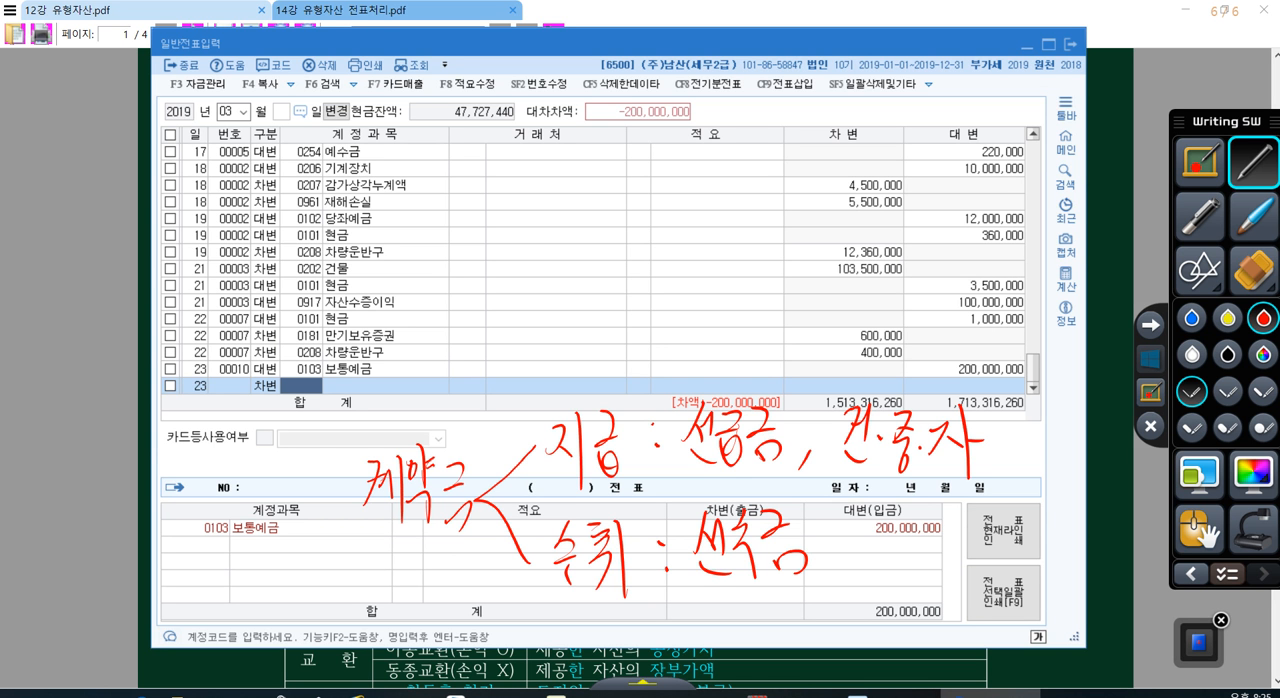
pyautogui.moveTo(834, 480); pyautogui.dragTo(984, 462)
pyautogui.click(1140, 358)
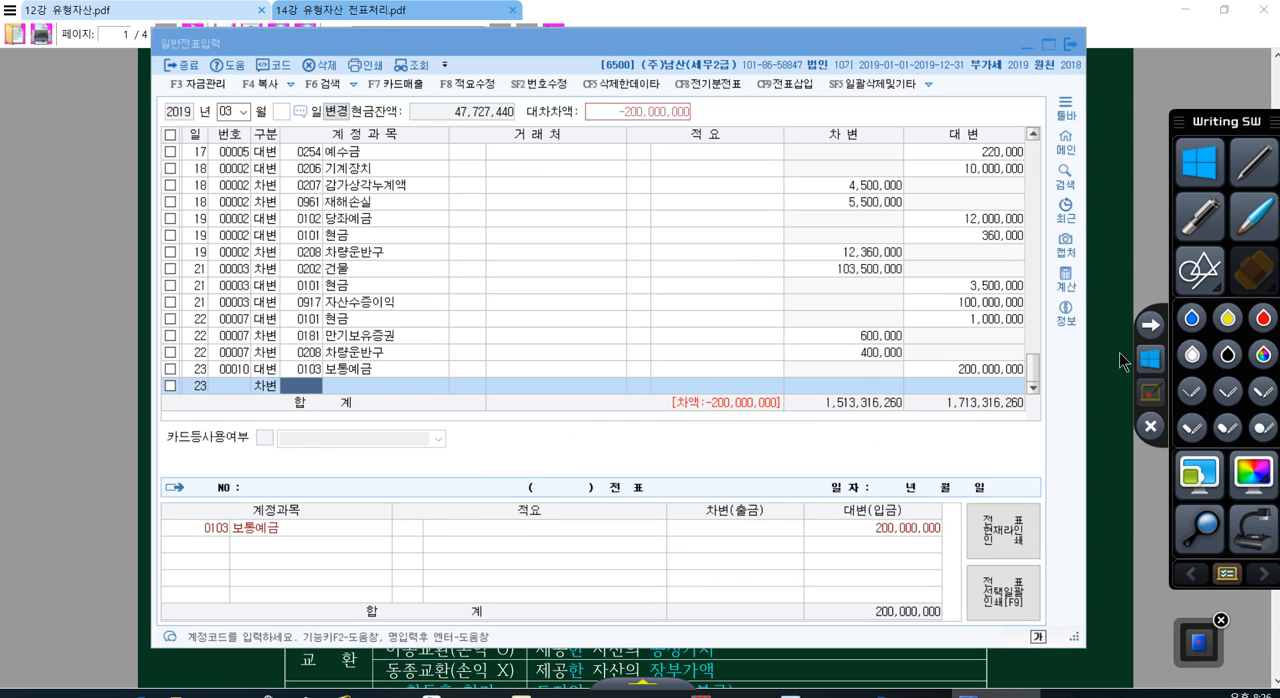
# Complete the March 23 debit line with 0214 건설중인자산 for 200,000,000 and (주)한양산업 as the business partner
pyautogui.click(310, 391)
pyautogui.write('건설중')
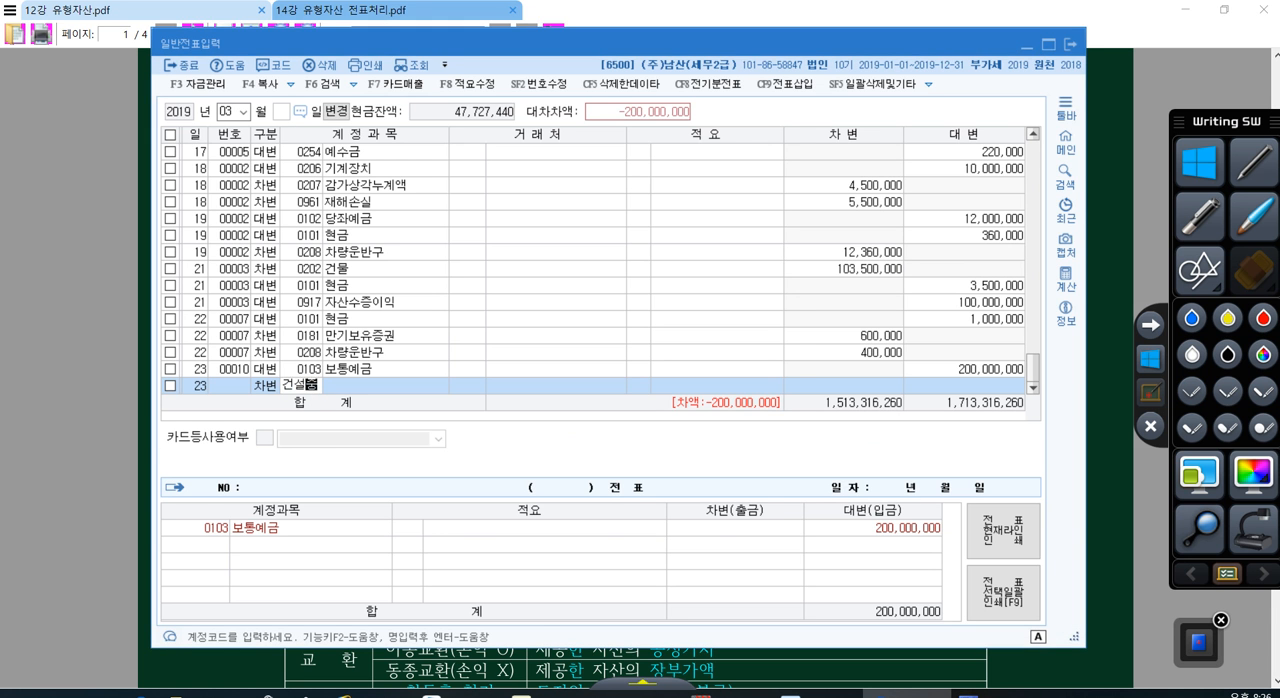
pyautogui.press('Return')
pyautogui.press('Return')
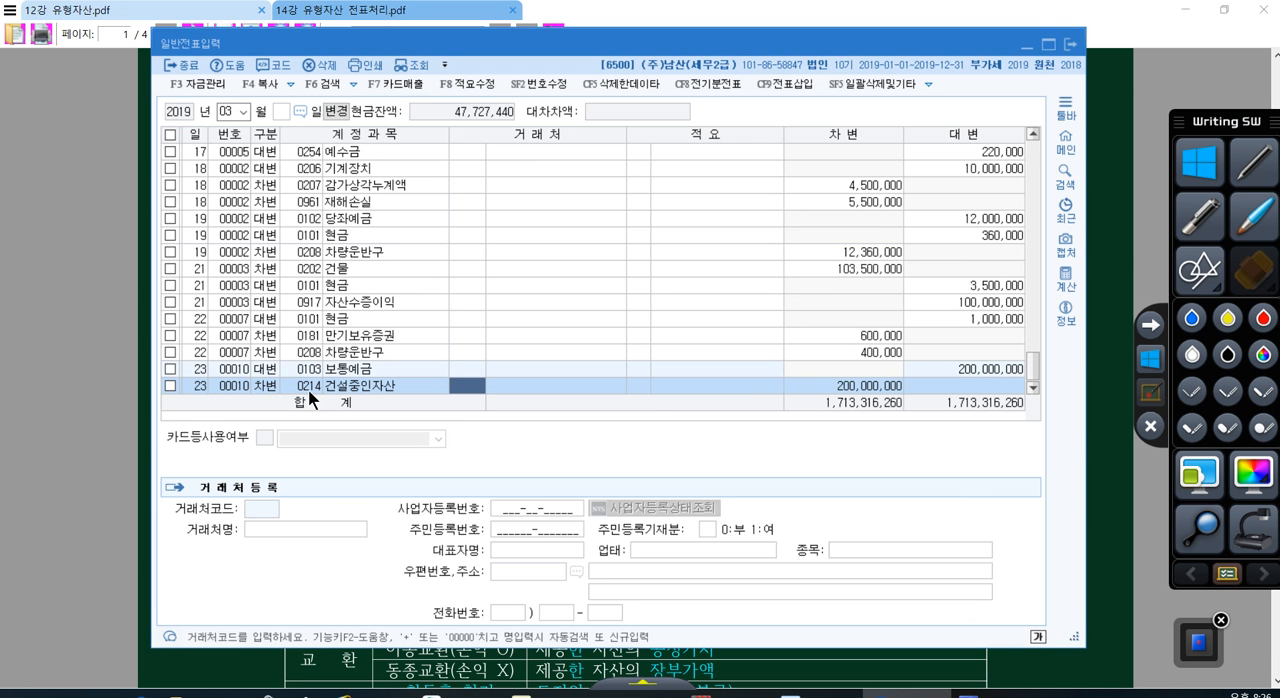
pyautogui.press('+')
pyautogui.write('한양')
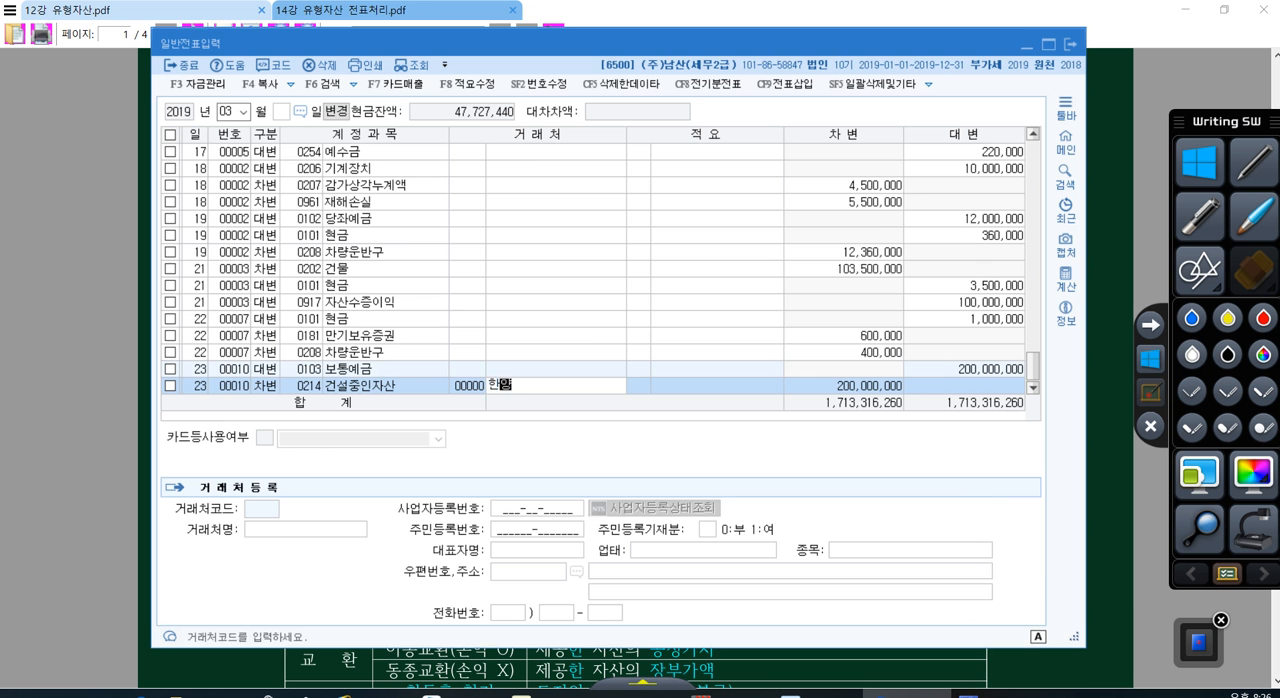
pyautogui.press('Return')
pyautogui.press('Return')
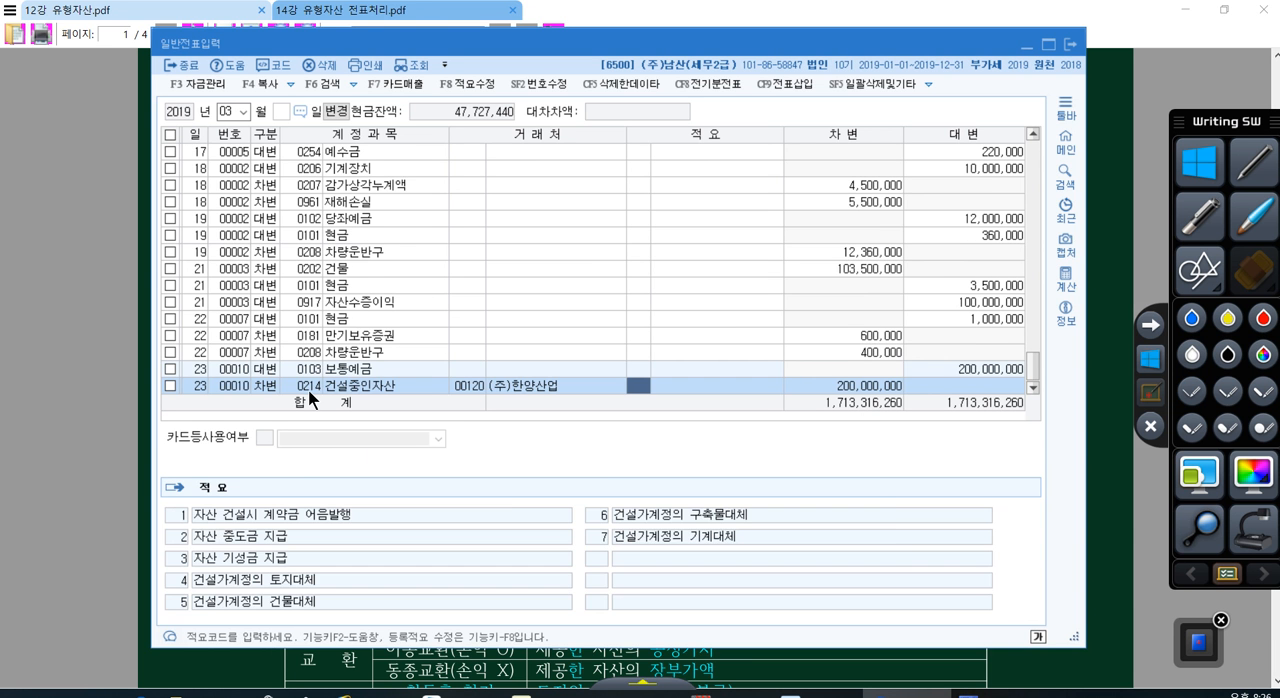
# Enter a March 25 credit of 93,000,000 to 0103 보통예금
pyautogui.press('Return')
pyautogui.press('Return')
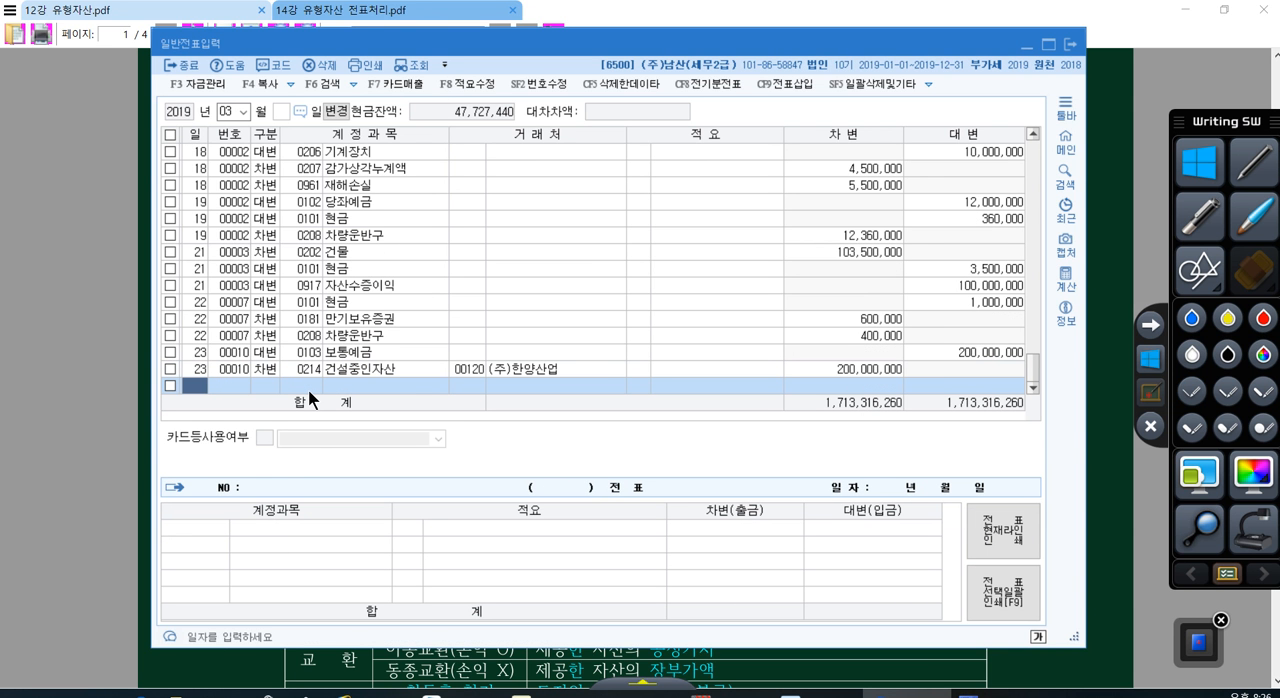
pyautogui.write('25')
pyautogui.press('Return')
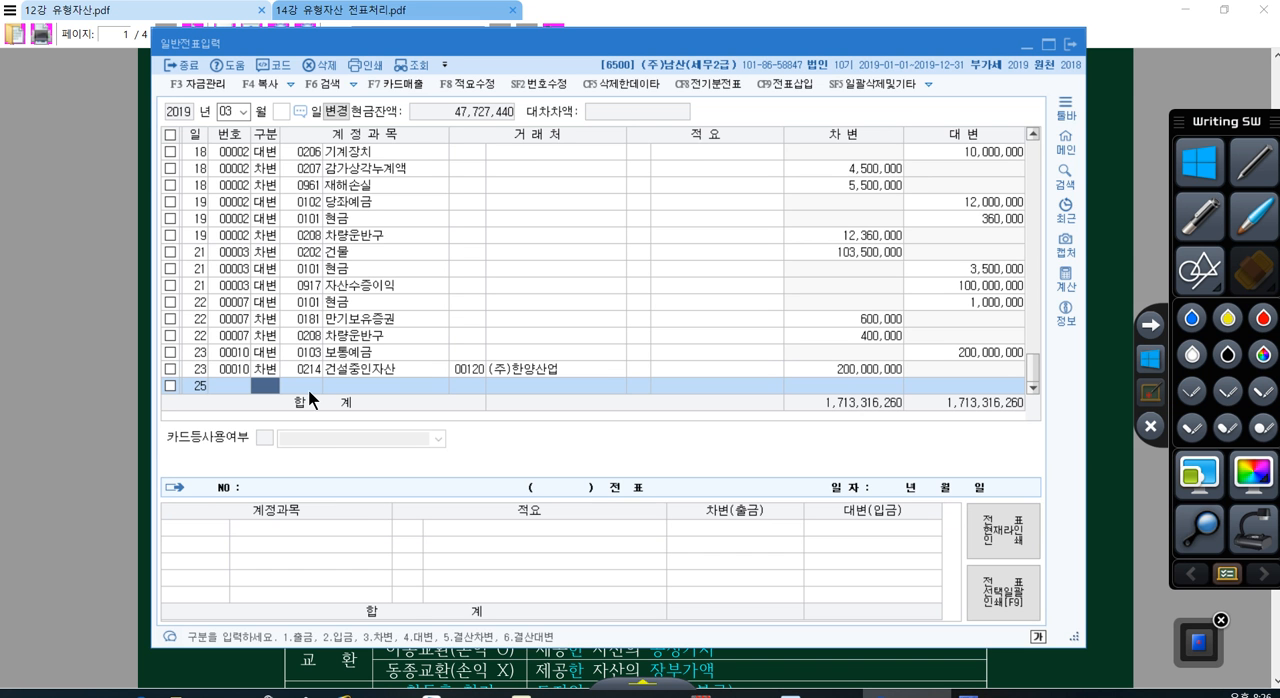
pyautogui.write('4')
pyautogui.press('Return')
pyautogui.write('103')
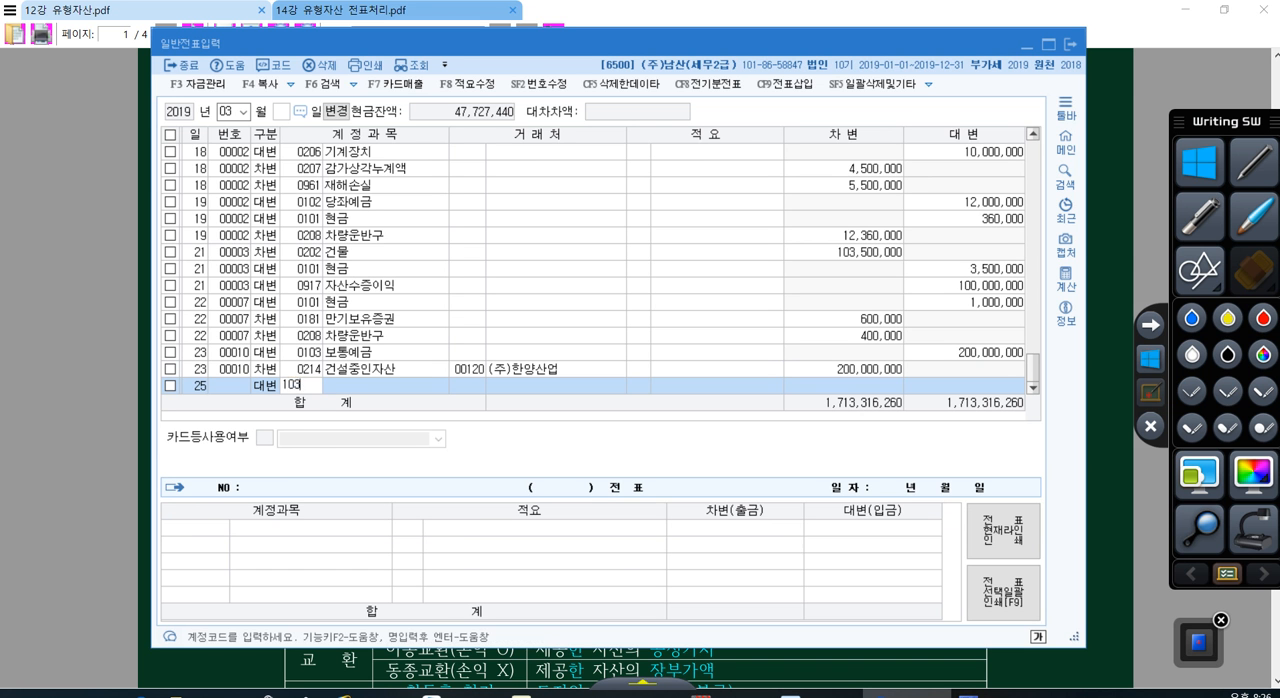
pyautogui.press('Return')
pyautogui.press('Return')
pyautogui.press('Return')
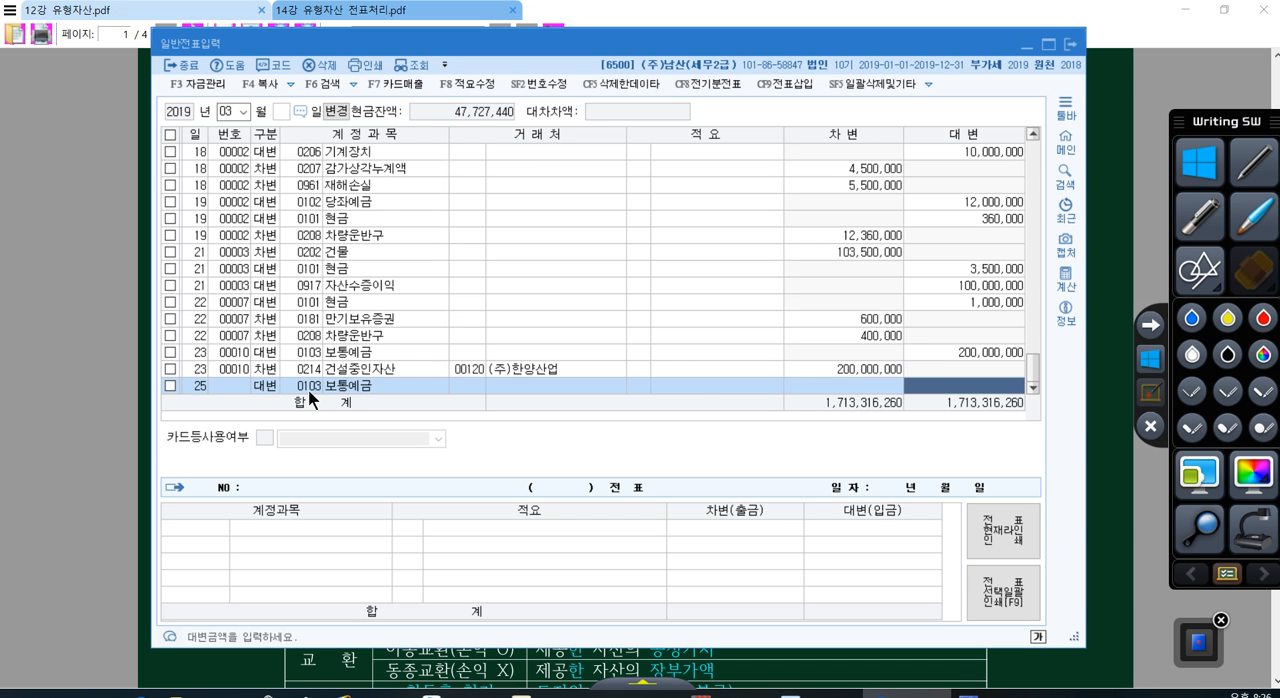
pyautogui.write('93000000')
pyautogui.press('Return')
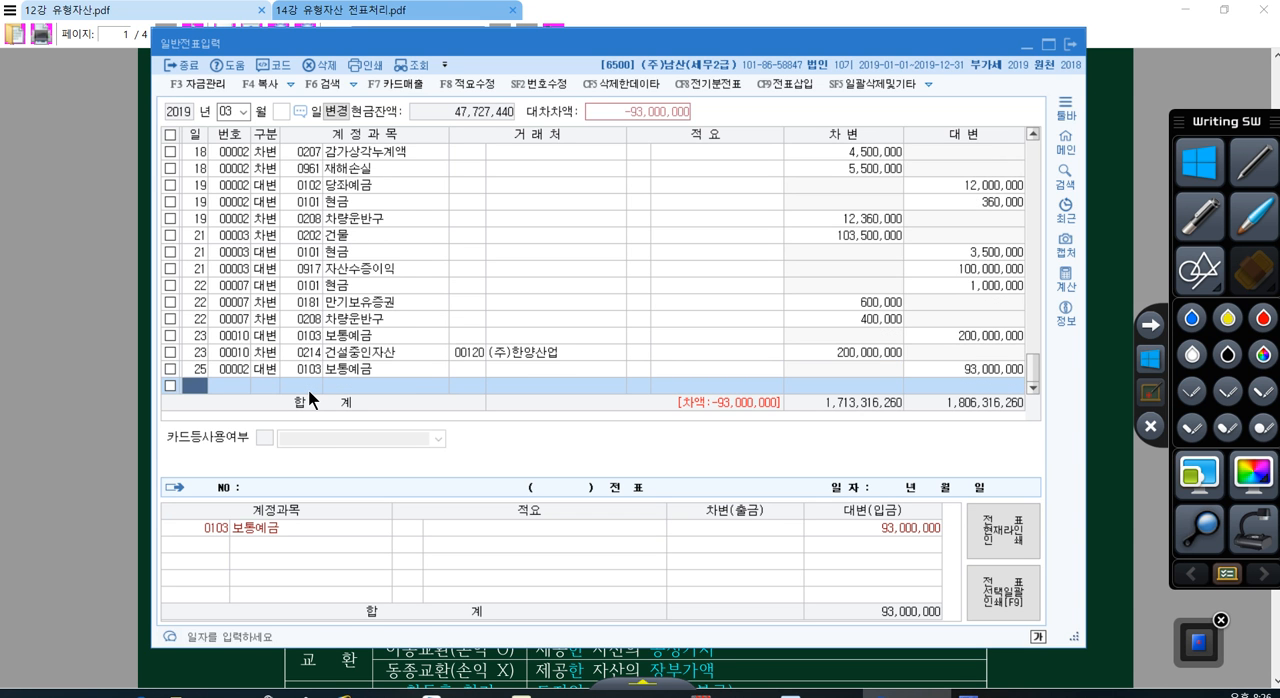
# Add a March 25 debit line for 0201 토지 and set its amount to 103,000,000
pyautogui.press('Return')
pyautogui.write('3')
pyautogui.press('Return')
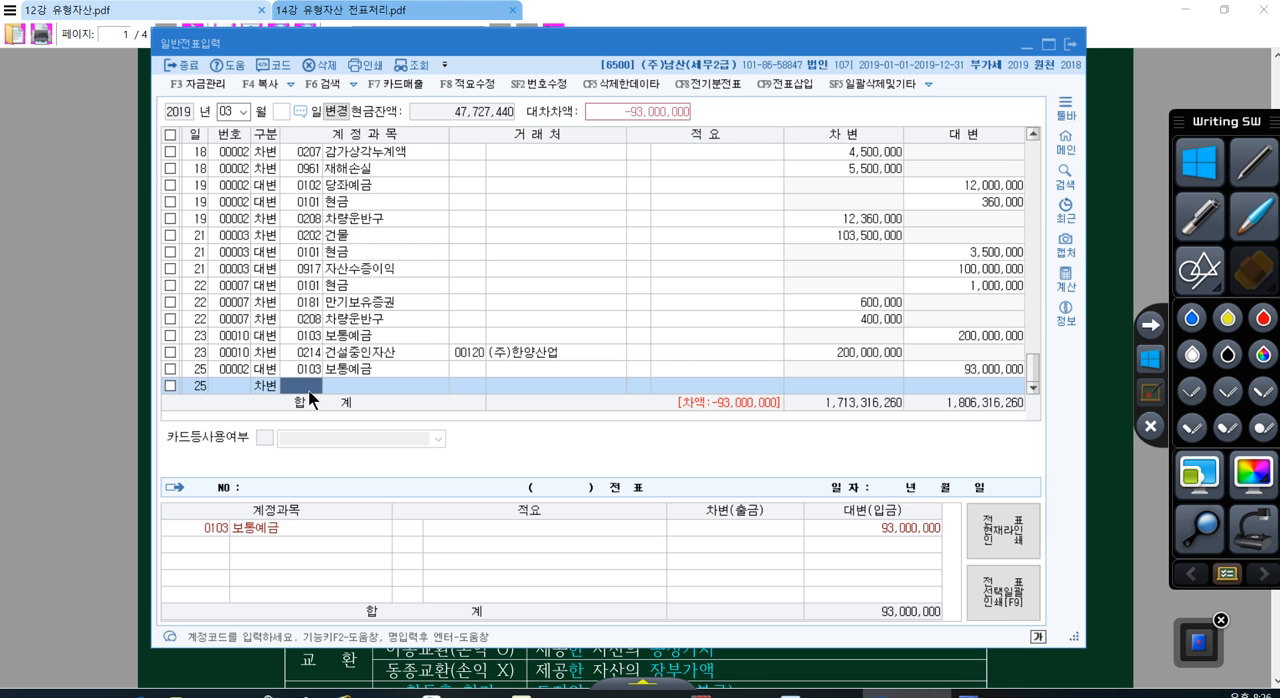
pyautogui.write('201')
pyautogui.press('Return')
pyautogui.press('Return')
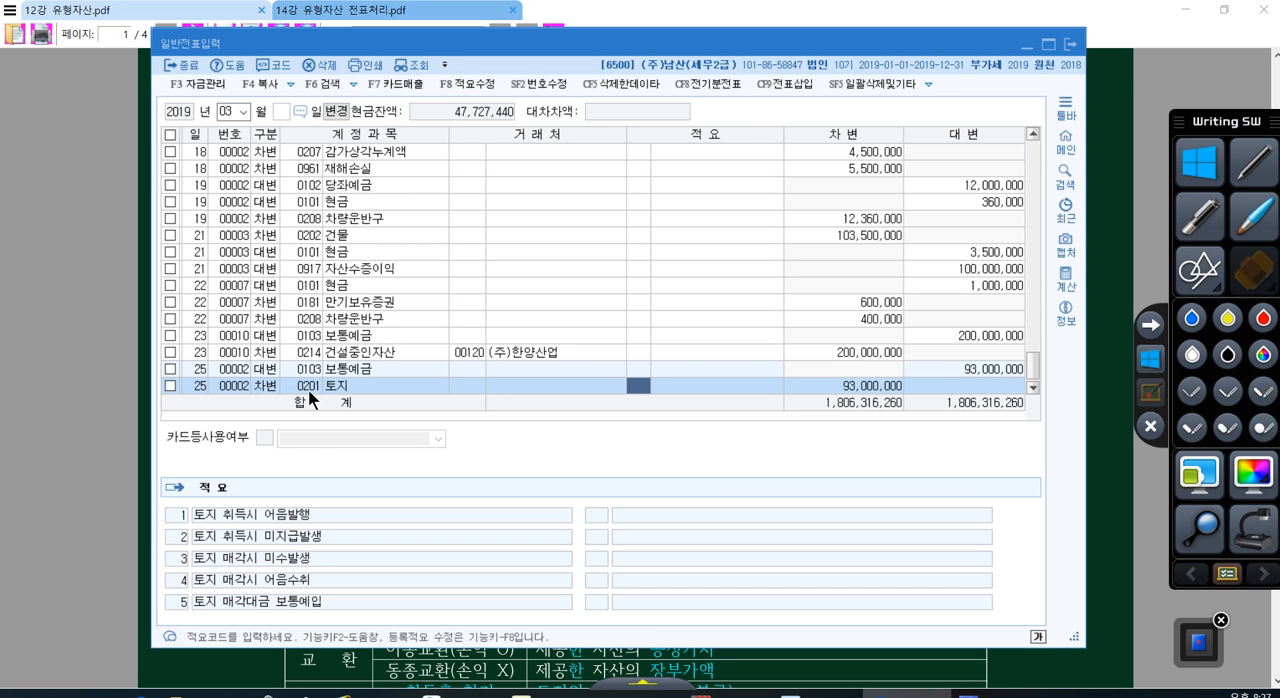
pyautogui.press('Return')
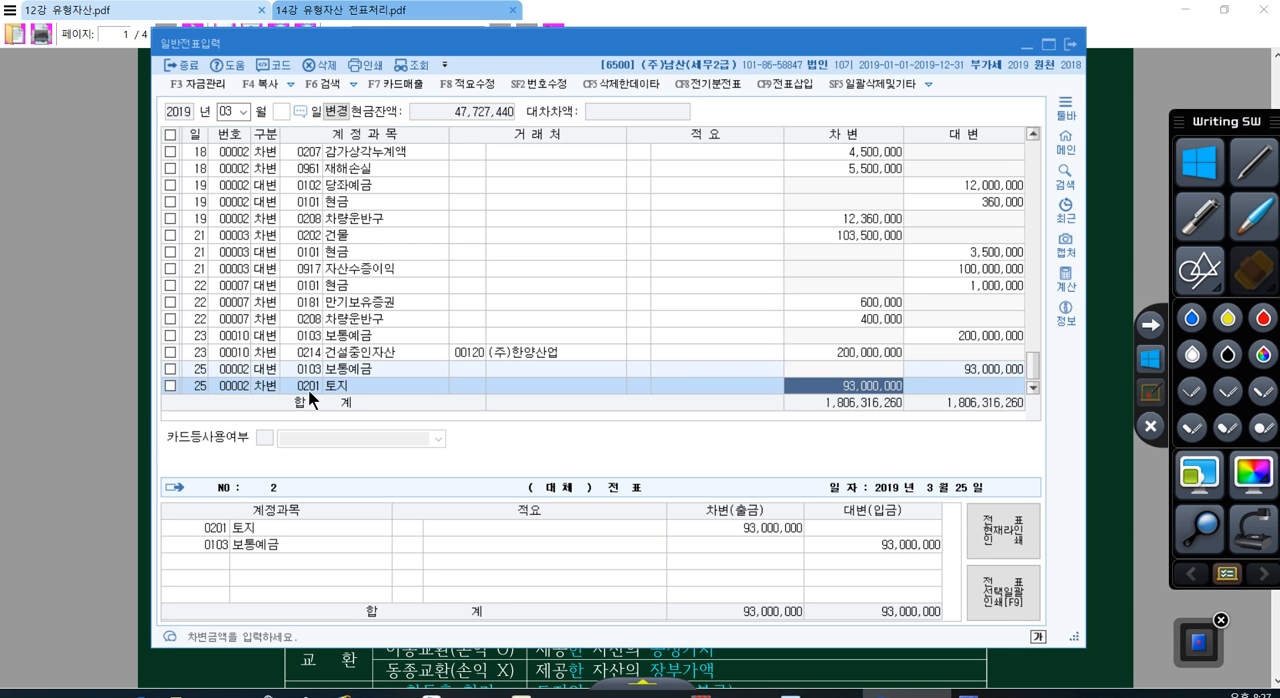
pyautogui.write('100000000')
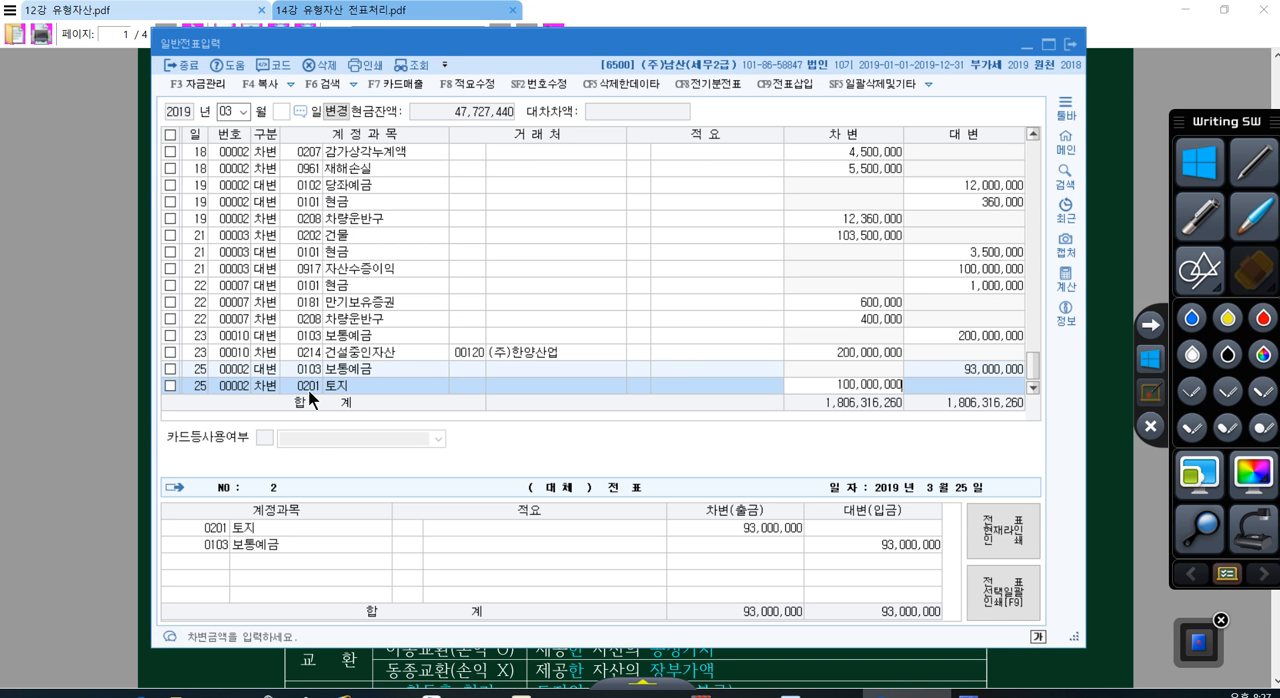
pyautogui.press('BackSpace')
pyautogui.press('BackSpace')
pyautogui.press('BackSpace')
pyautogui.press('BackSpace')
pyautogui.press('BackSpace')
pyautogui.press('BackSpace')
pyautogui.press('BackSpace')
pyautogui.write('3000000')
pyautogui.press('Return')
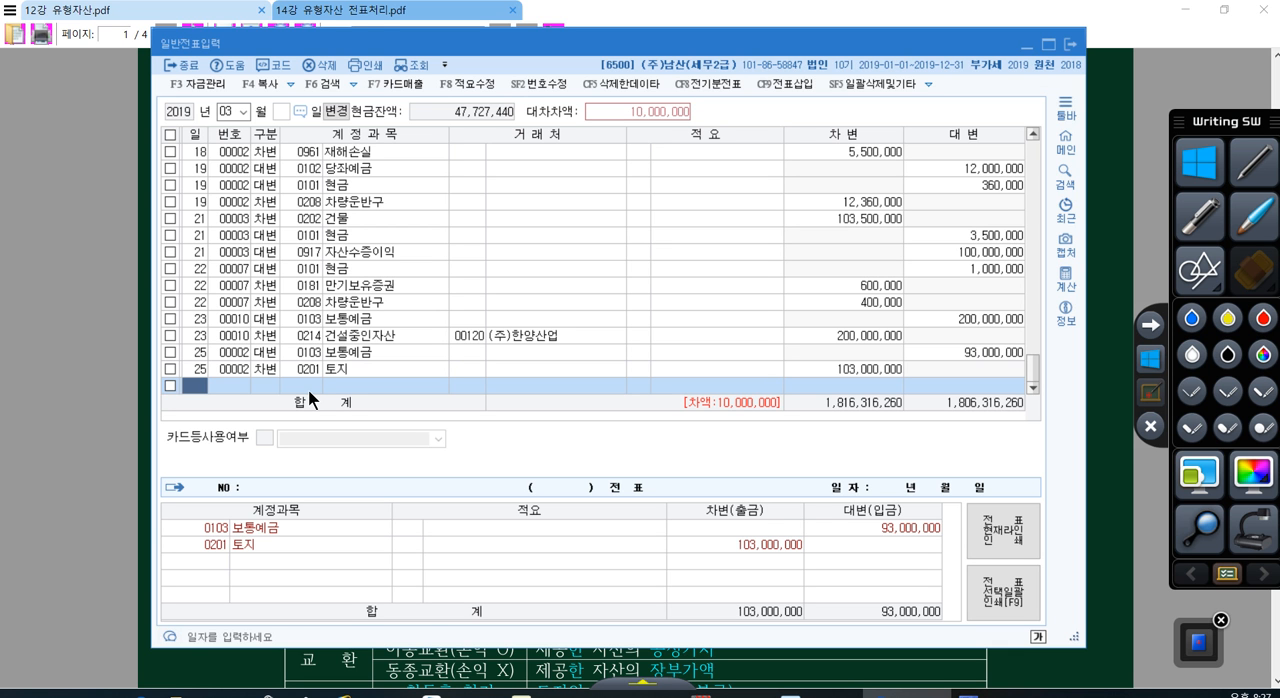
# Add a March 25 credit line of 10,000,000 to 0131 선급금 with (주)은성 as the business partner
pyautogui.press('Return')
pyautogui.press('Return')
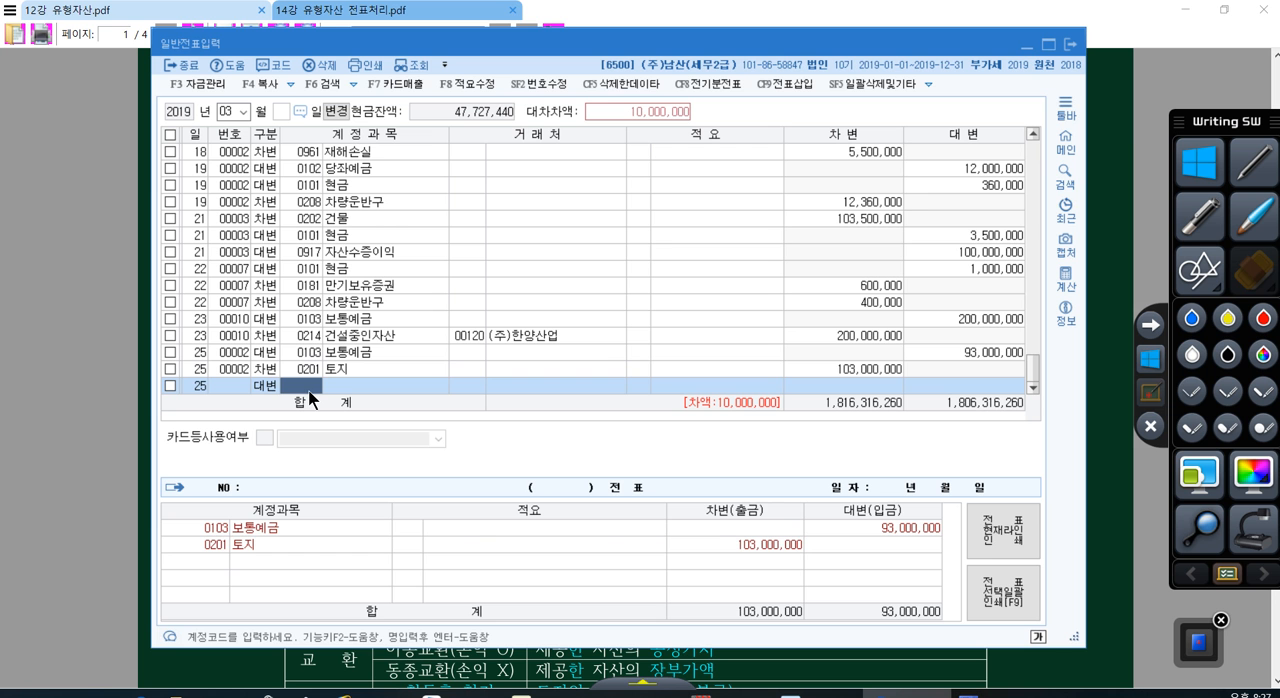
pyautogui.write('131')
pyautogui.press('Return')
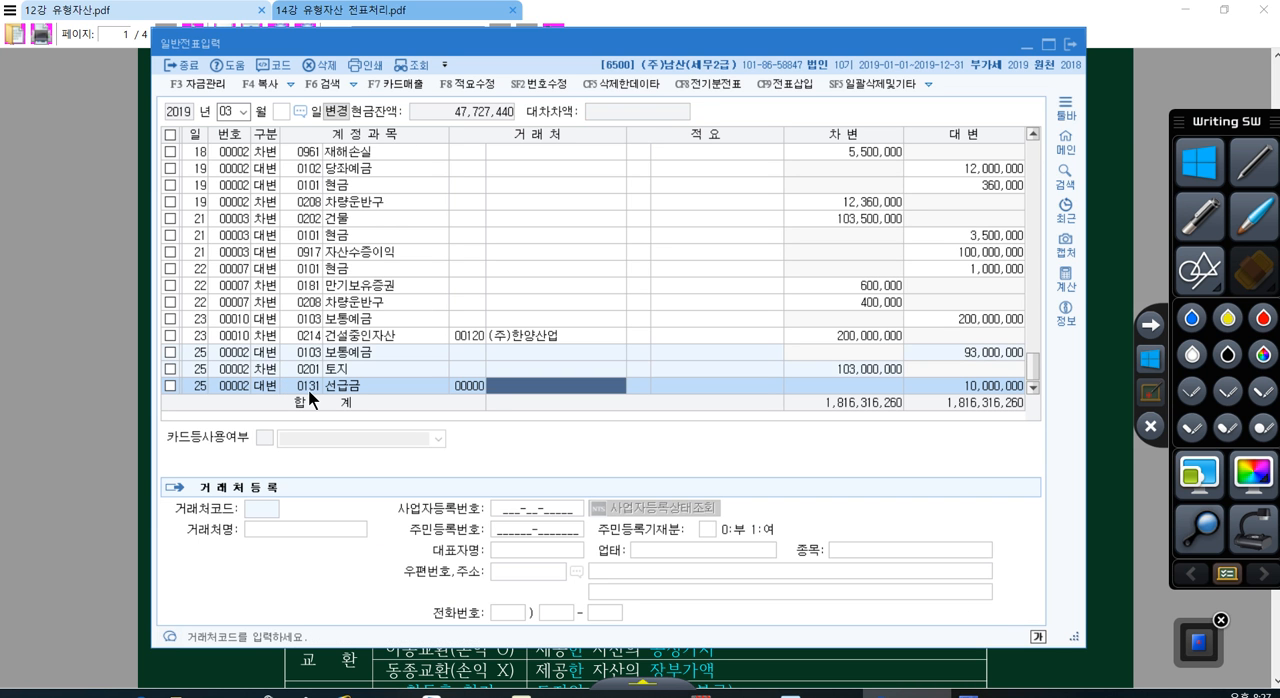
pyautogui.write('은성')
pyautogui.press('Return')
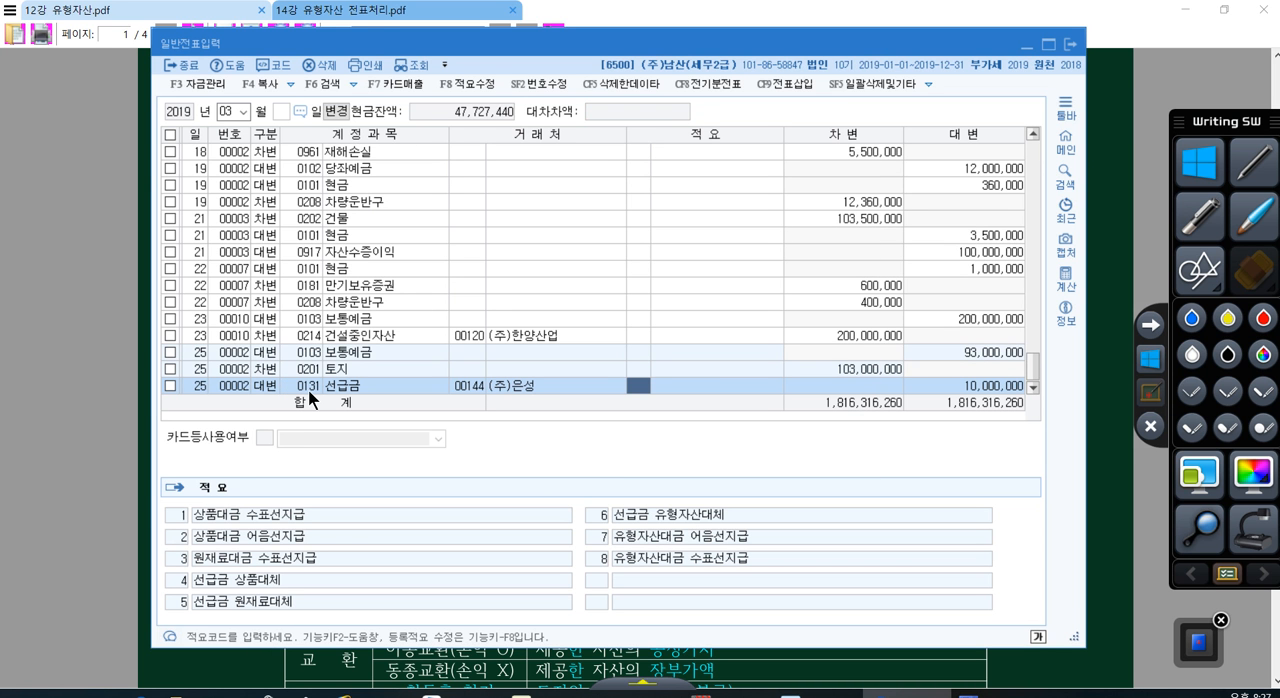
pyautogui.click(950, 385)
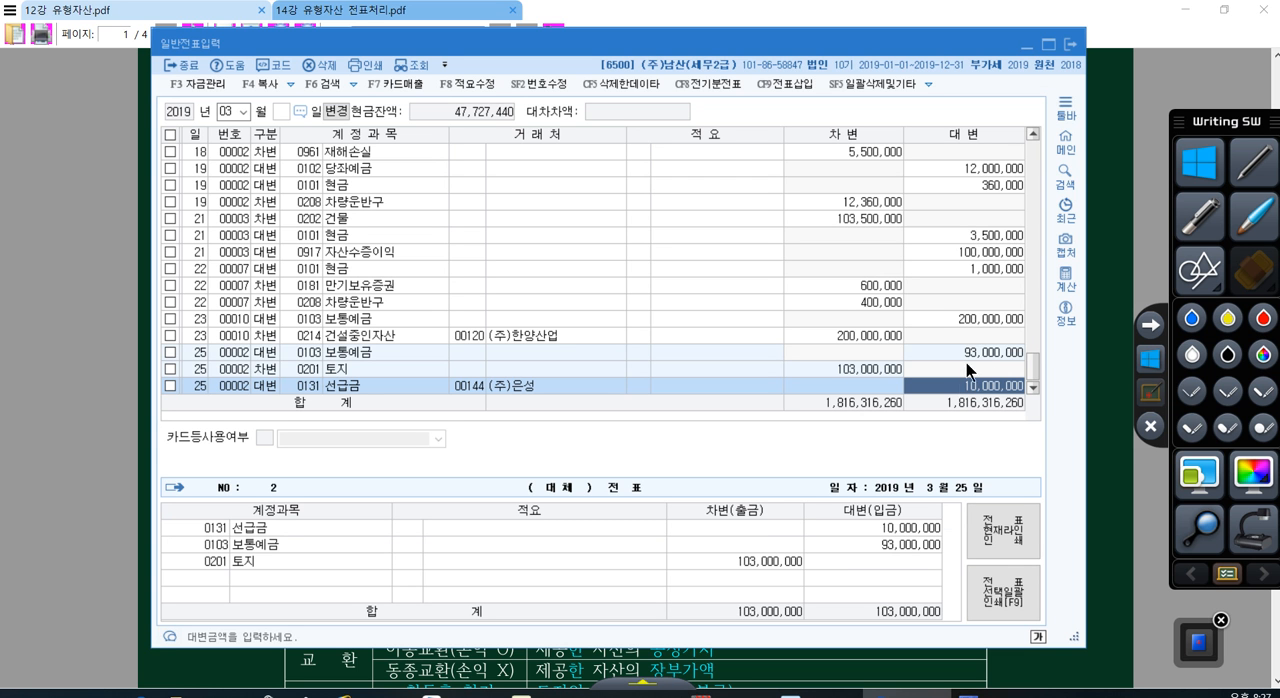
# Leave general voucher entry and load the March entries in 매입매출전표입력
pyautogui.click(975, 353)
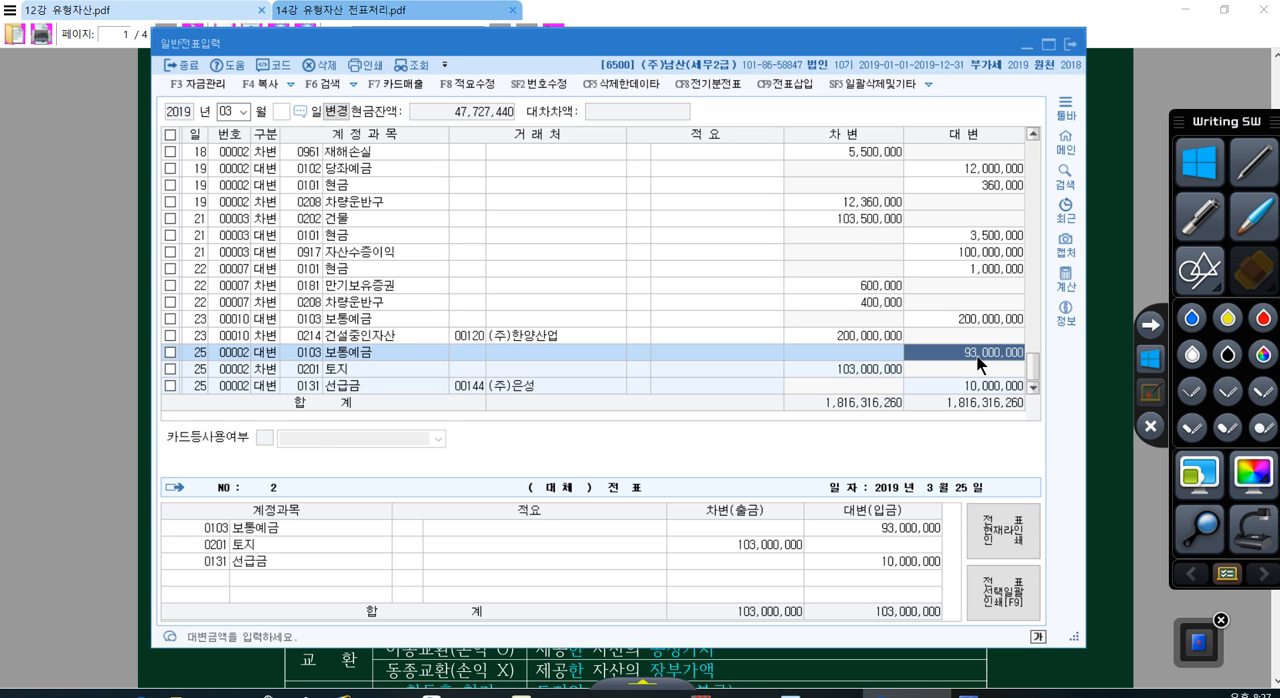
pyautogui.scroll(-1, 977, 356)
pyautogui.click(941, 387)
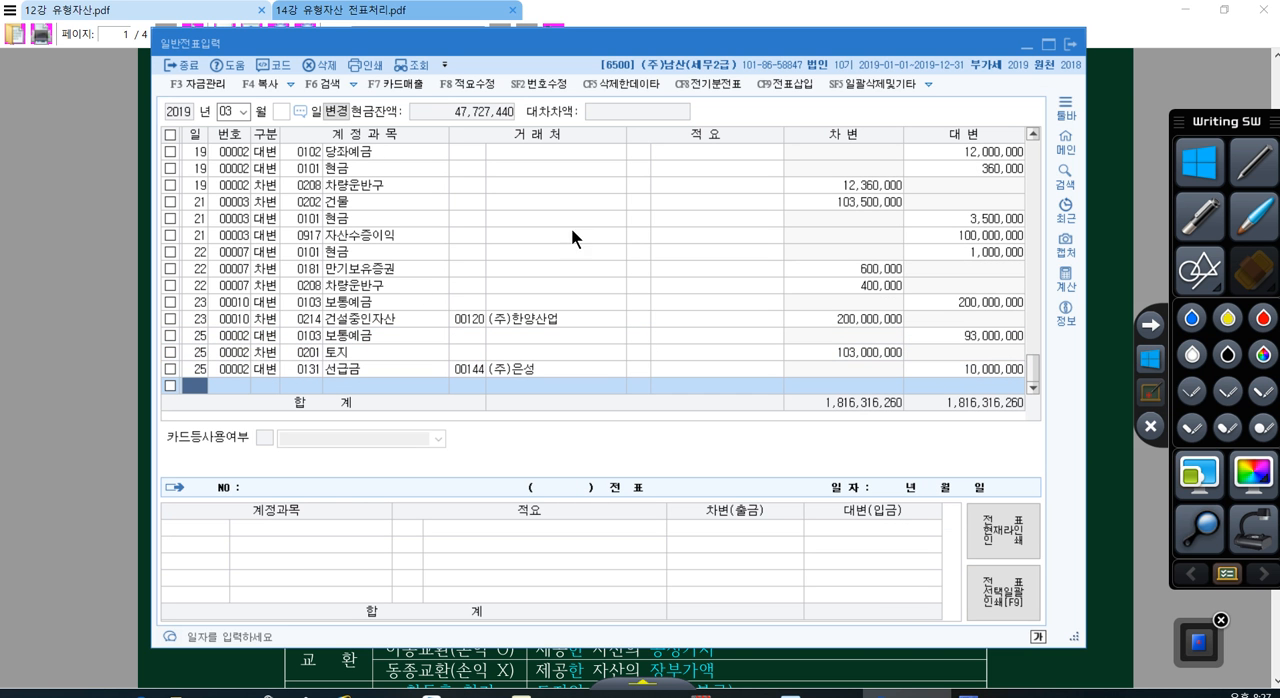
pyautogui.click(1071, 51)
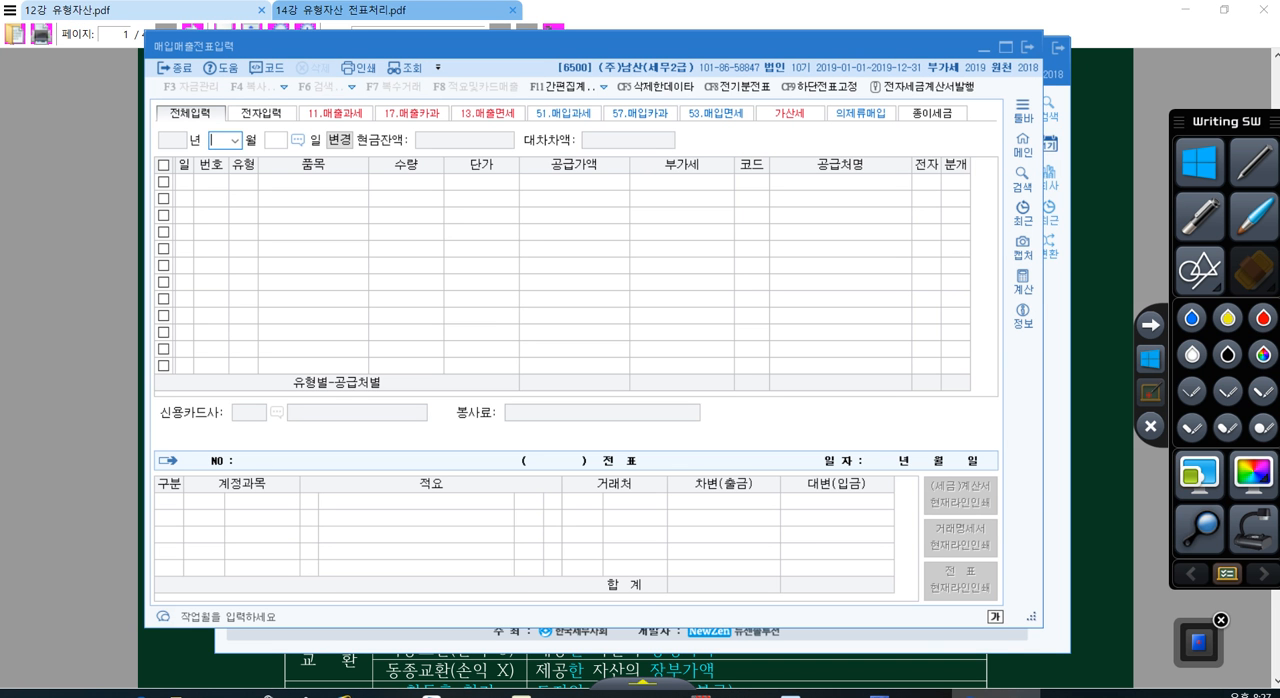
pyautogui.write('03')
pyautogui.press('Return')
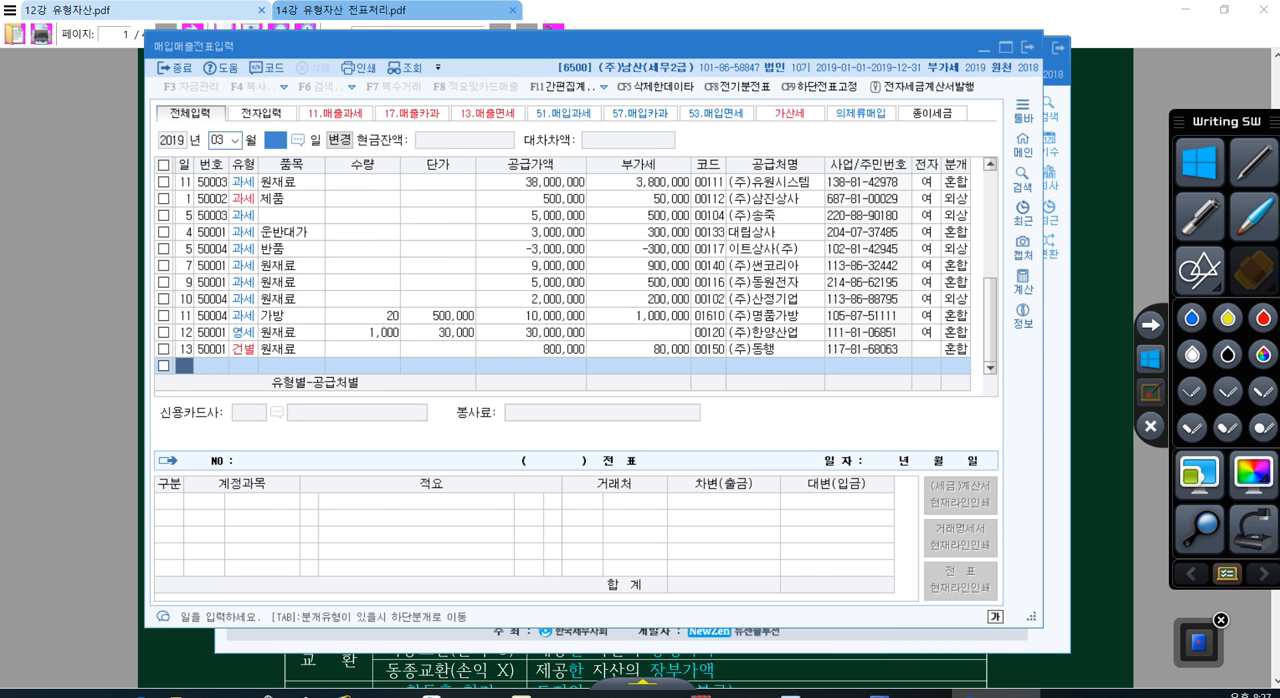
# Start a sales voucher line dated March 14 with VAT type 11.과세
pyautogui.write('14')
pyautogui.press('Return')
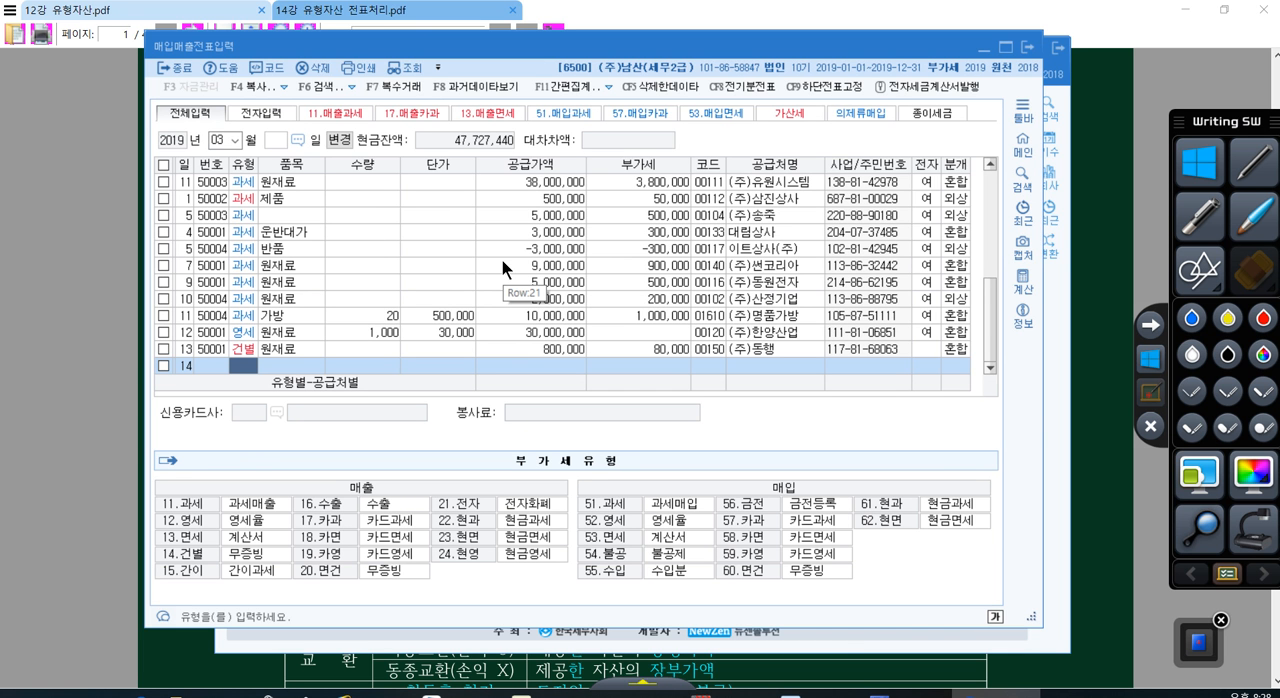
pyautogui.write('11')
pyautogui.press('Return')
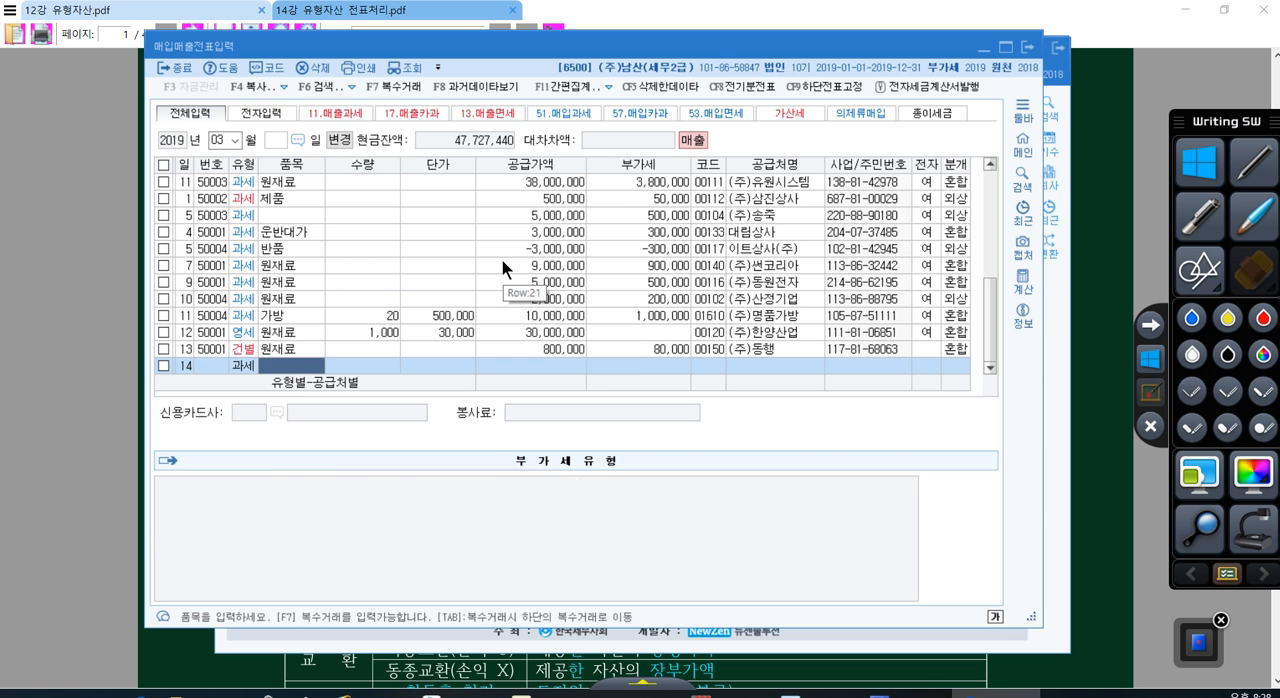
pyautogui.click(242, 365)
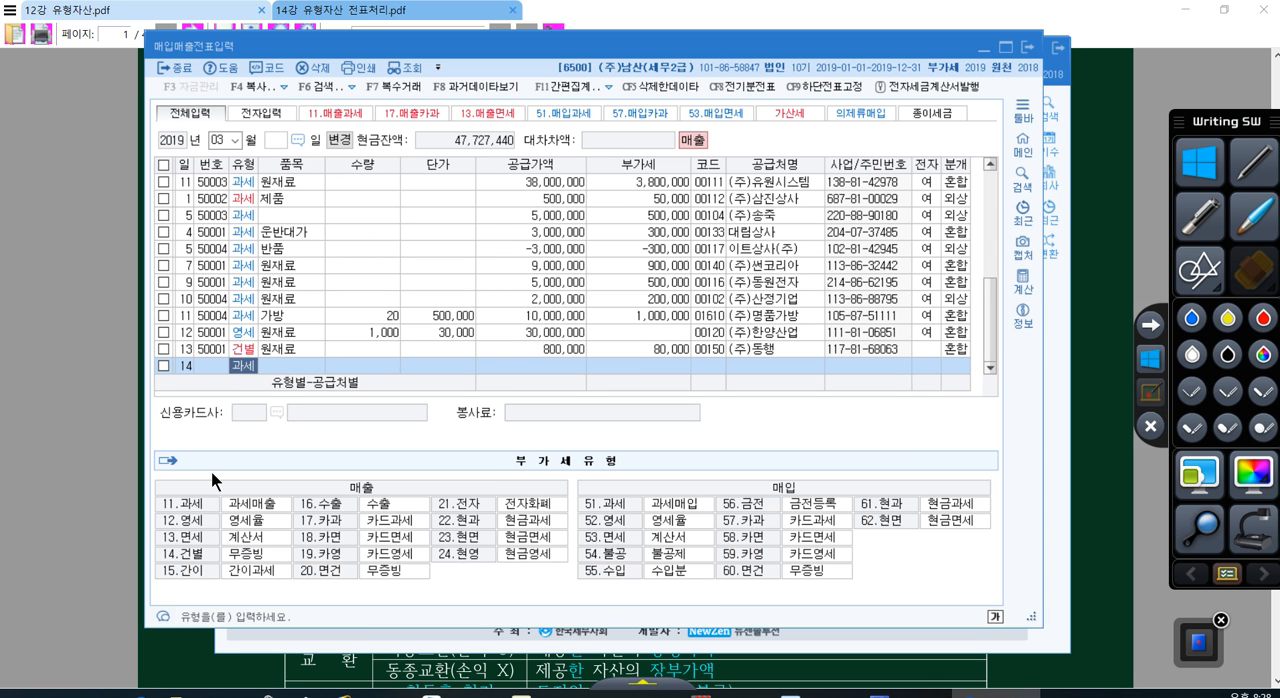
pyautogui.click(267, 366)
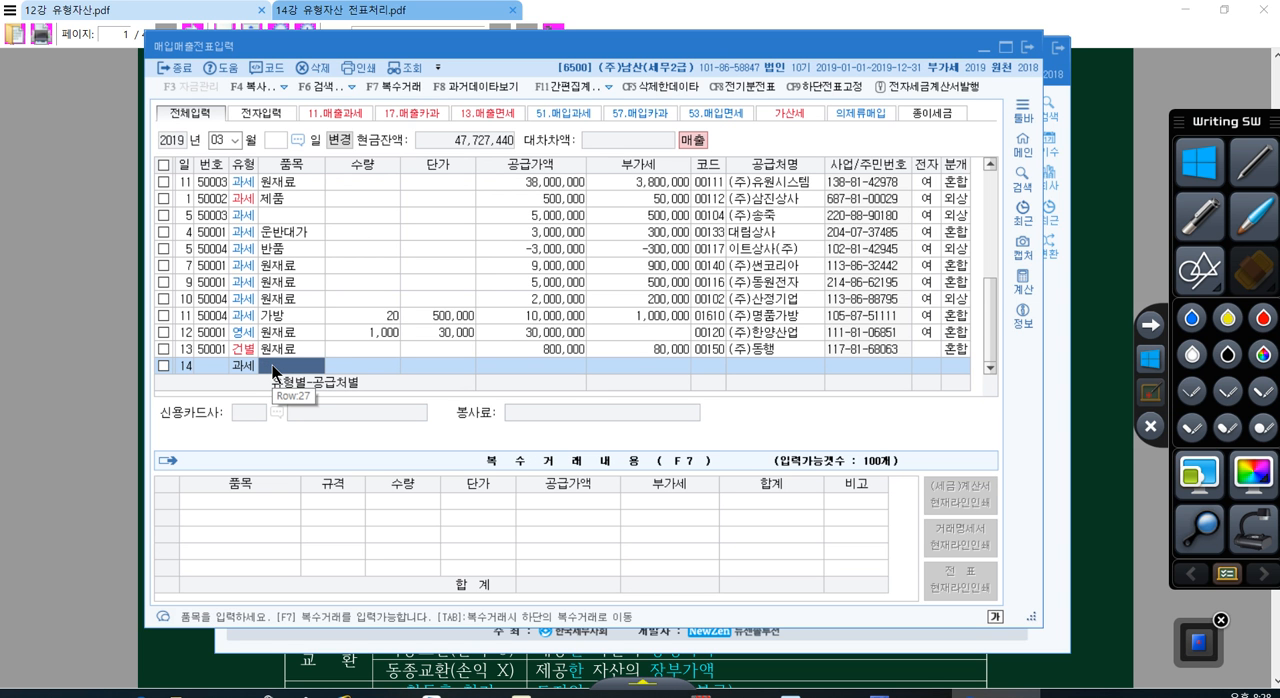
# Enter 컴퓨터 as the item on the March 14 line with a supply value of 350,000
pyautogui.write('컴퓨터')
pyautogui.press('Return')
pyautogui.press('Return')
pyautogui.press('Return')
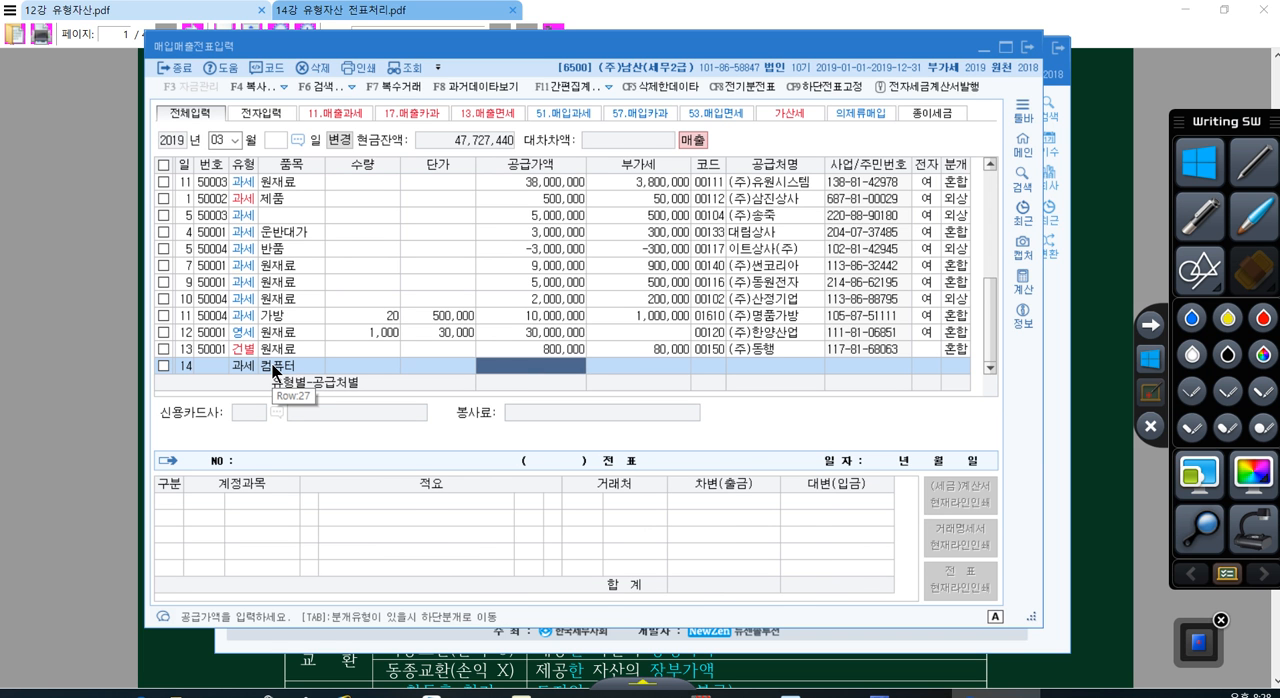
pyautogui.write('3500000')
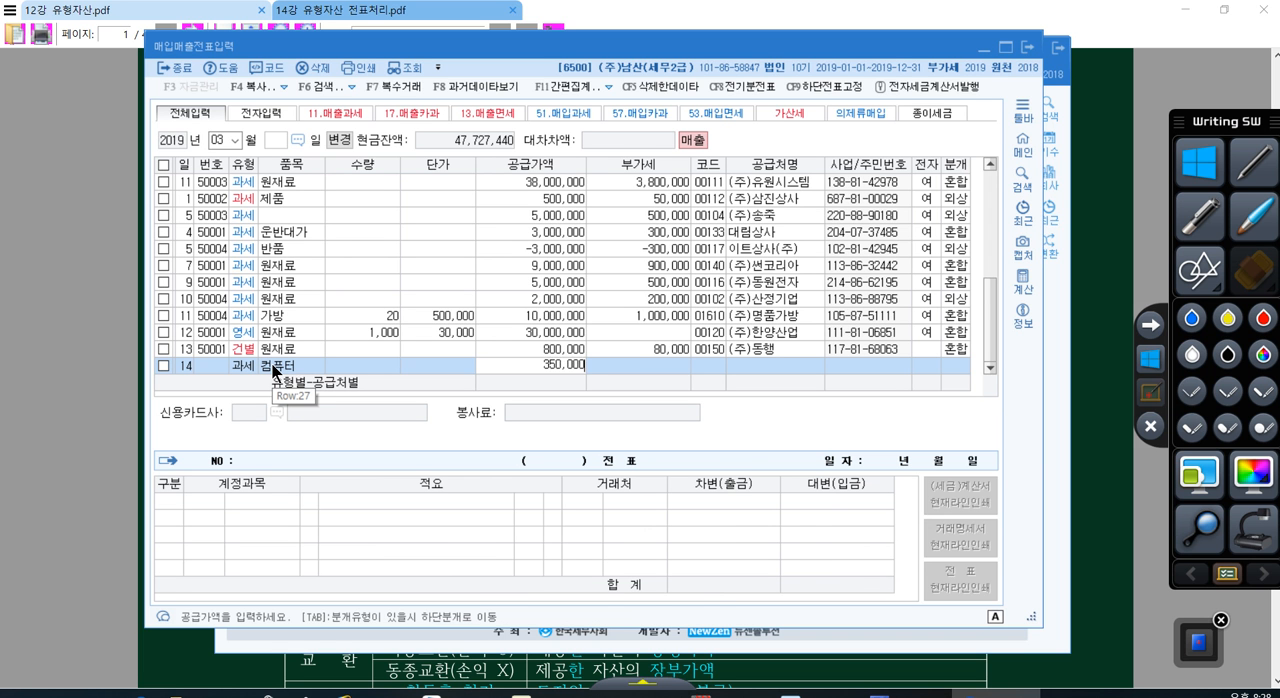
pyautogui.press('Return')
pyautogui.press('Return')
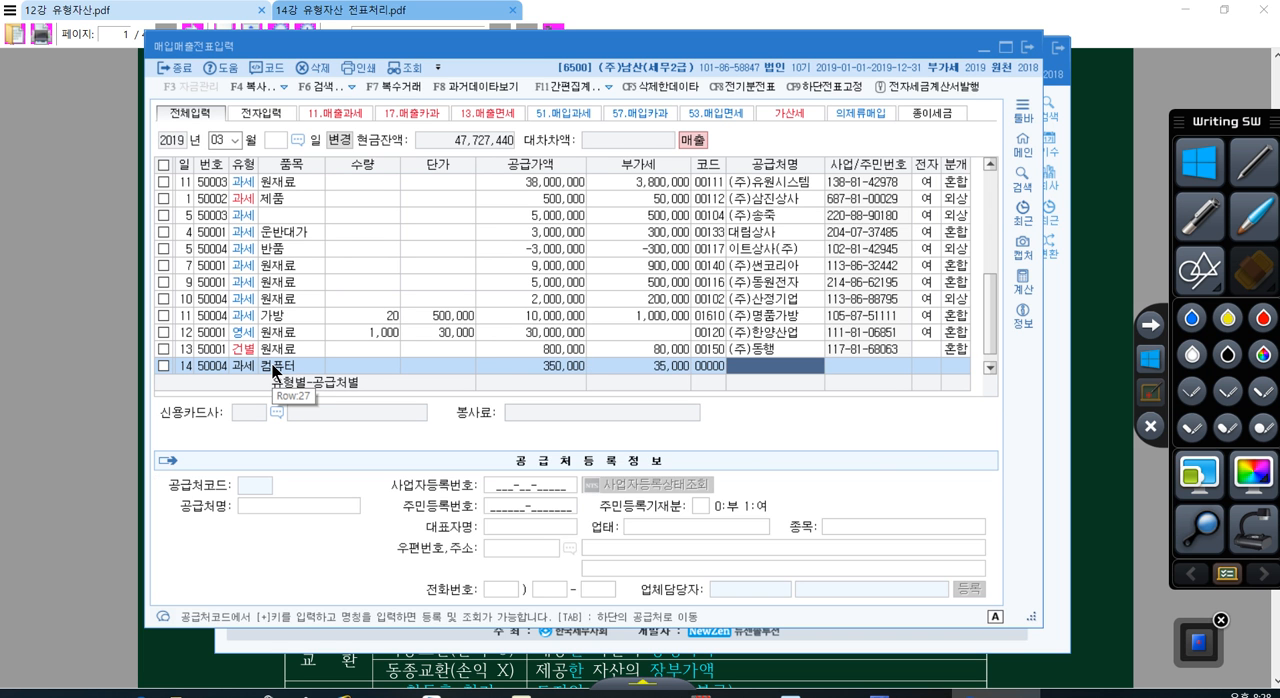
# Set (주)동원전자 as the business partner, mark the tax invoice as electronic, and choose 혼합 as the journal type
pyautogui.write('동원')
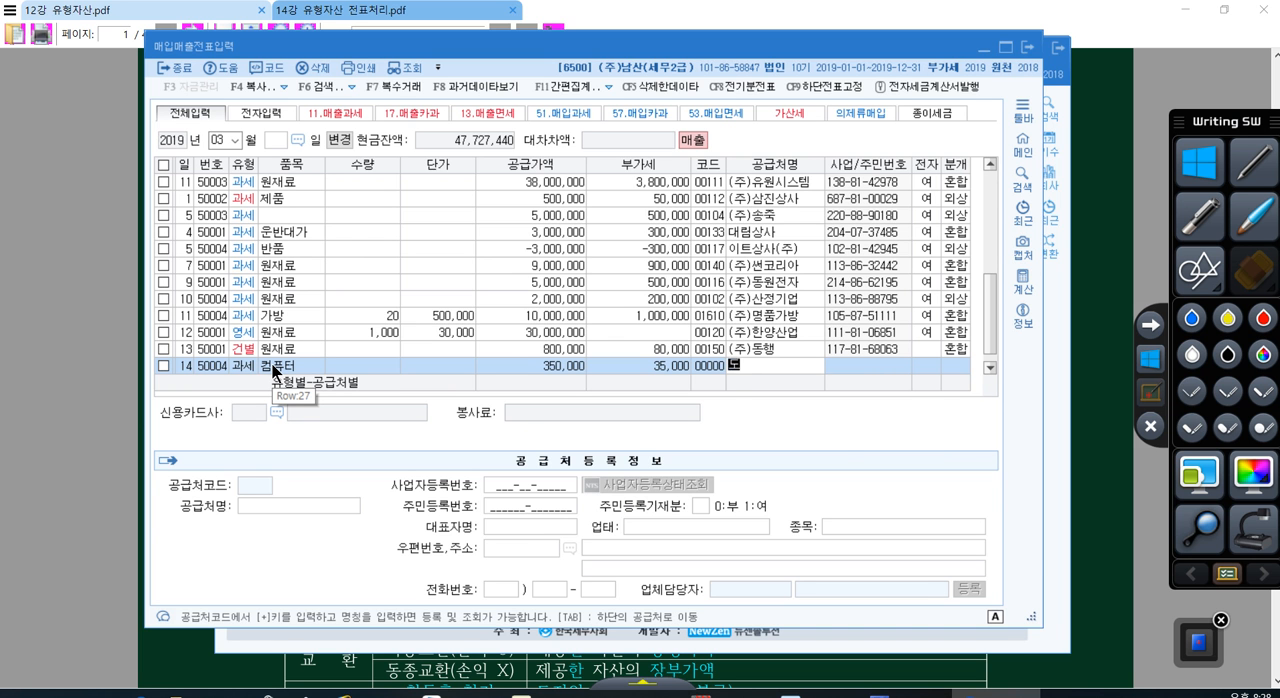
pyautogui.press('Return')
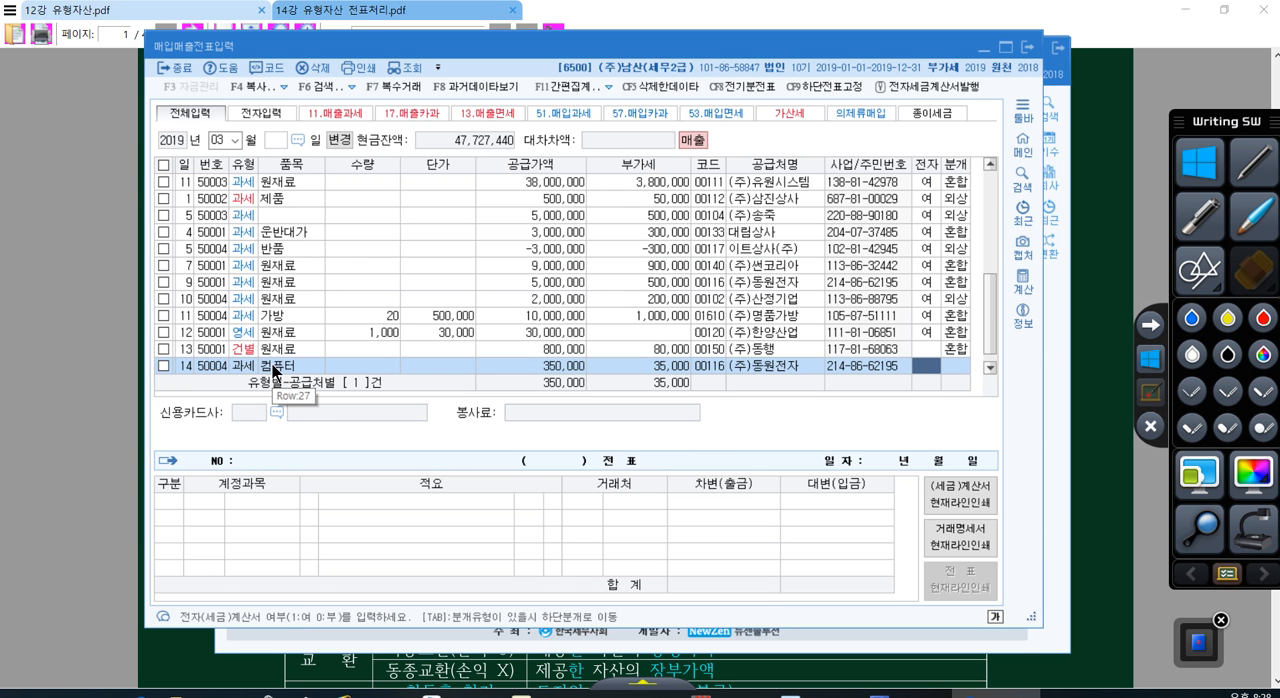
pyautogui.write('1')
pyautogui.press('Return')
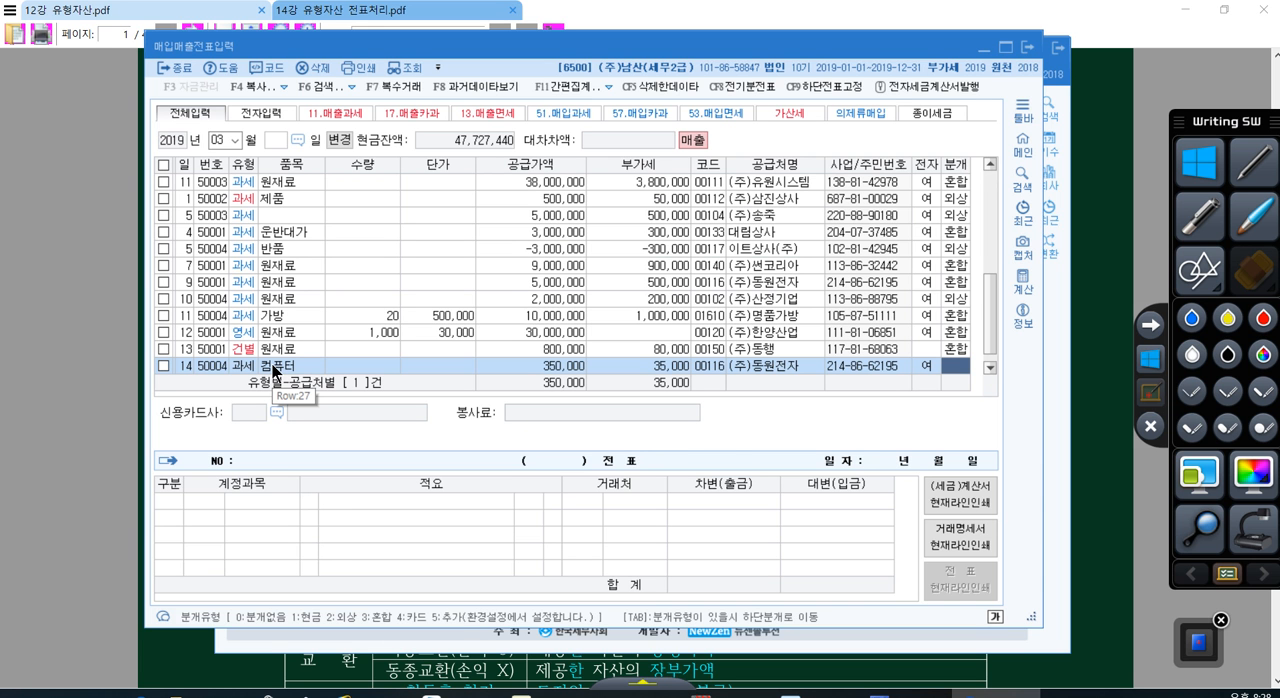
pyautogui.write('3')
pyautogui.press('Return')
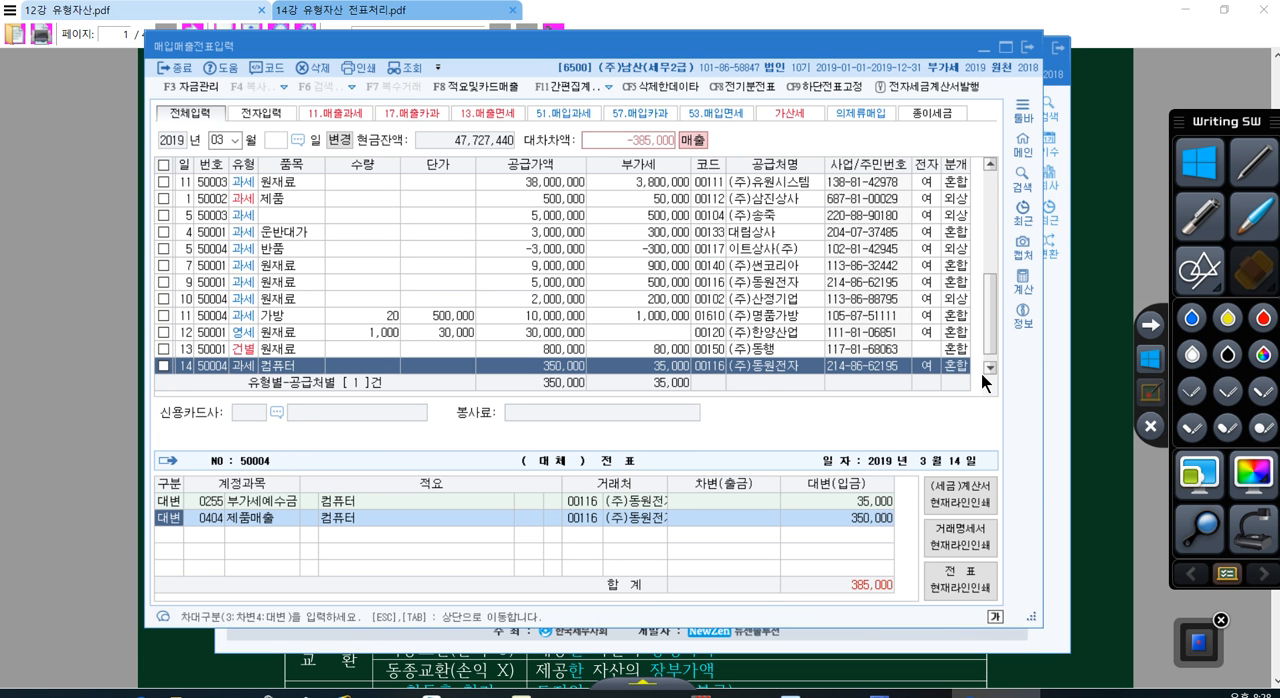
pyautogui.click(952, 366)
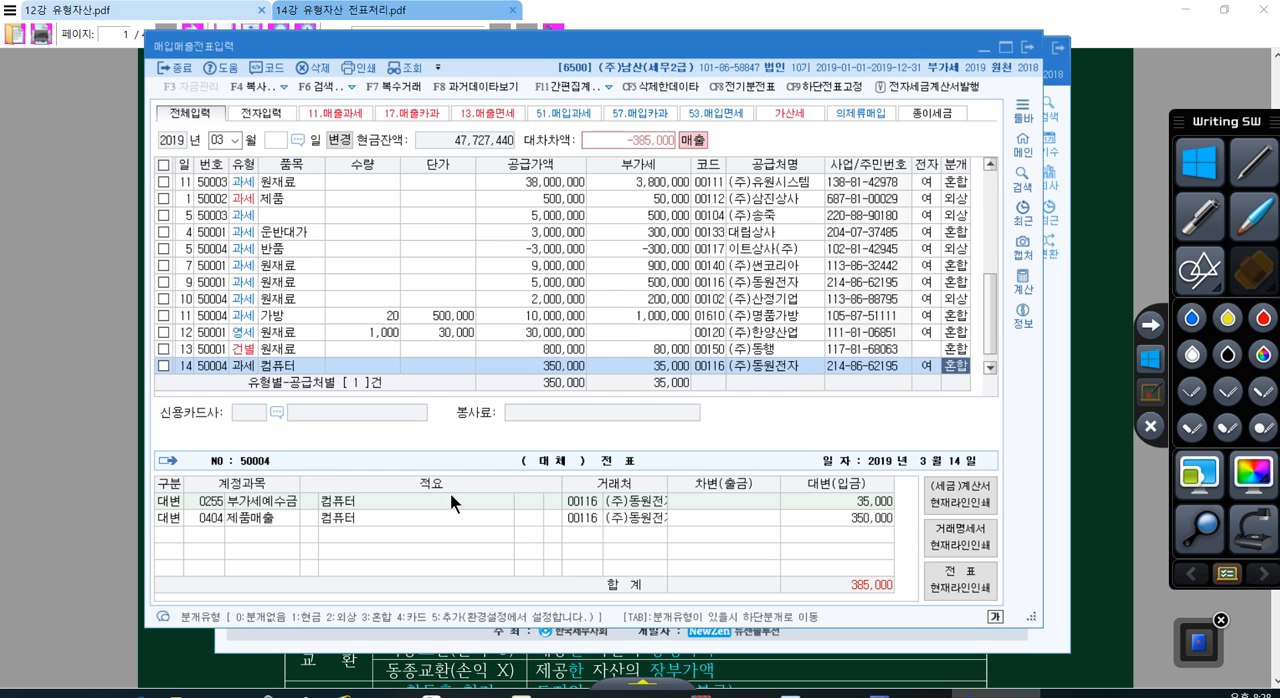
# Check the March 14 computer sale problem in 14강 유형자산 전표처리.pdf for the acquisition cost and accumulated depreciation
pyautogui.click(1083, 384)
pyautogui.scroll(-3, 632, 462)
pyautogui.click(320, 10)
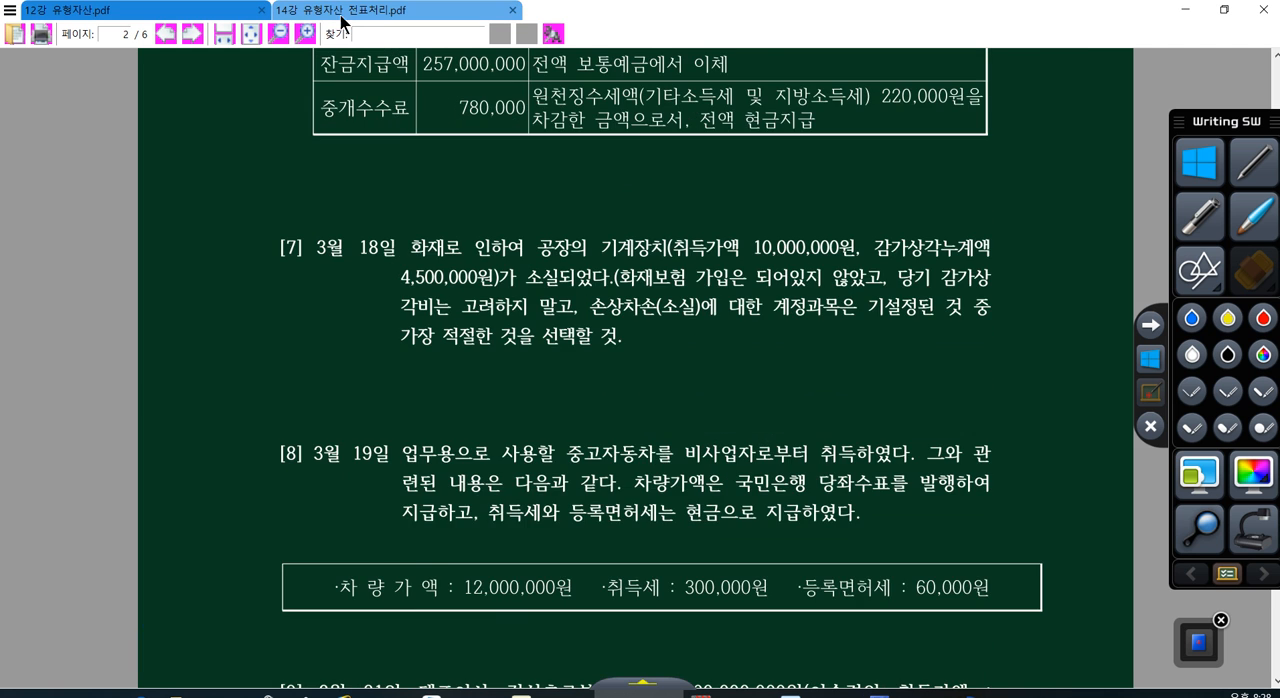
pyautogui.scroll(-15, 545, 316)
pyautogui.scroll(-9, 545, 316)
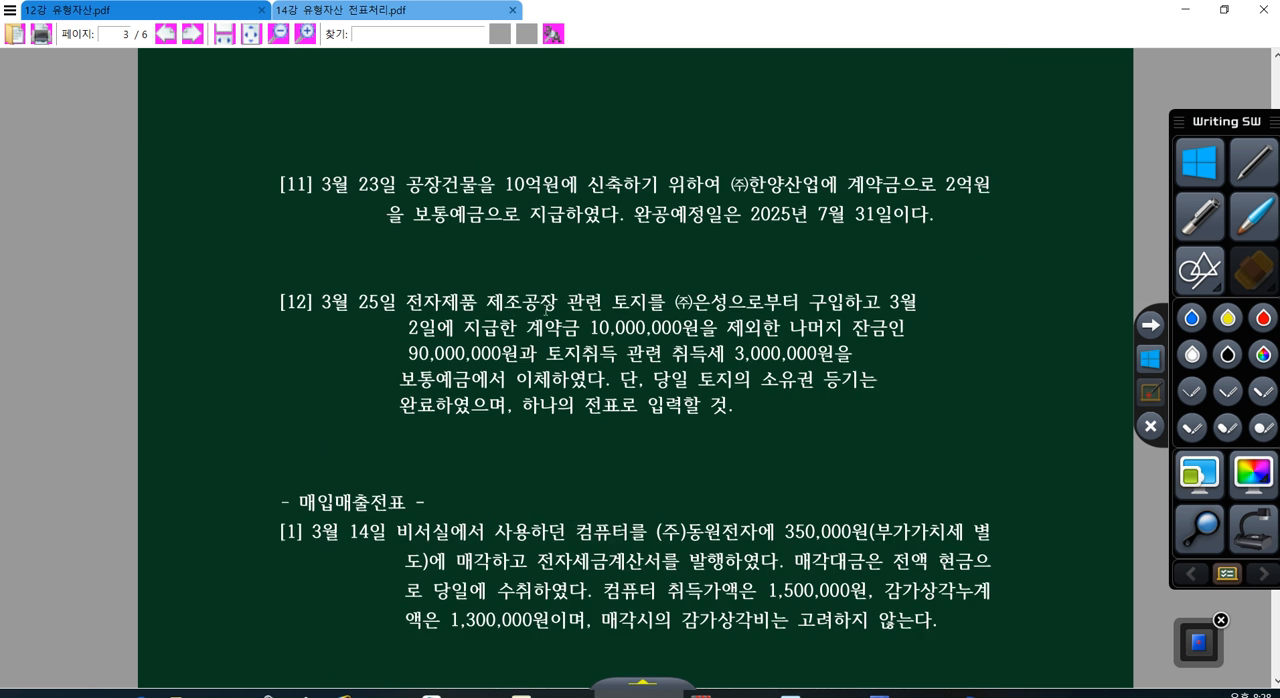
pyautogui.scroll(-3, 440, 285)
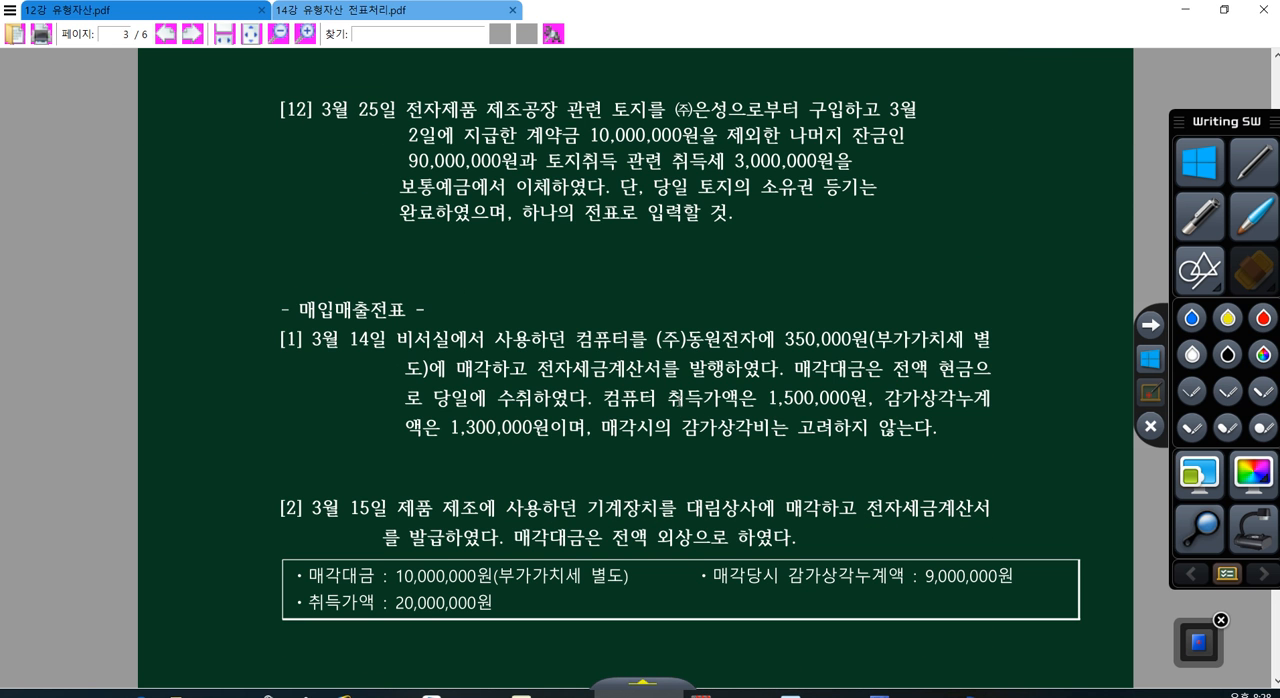
pyautogui.moveTo(668, 397); pyautogui.dragTo(972, 397)
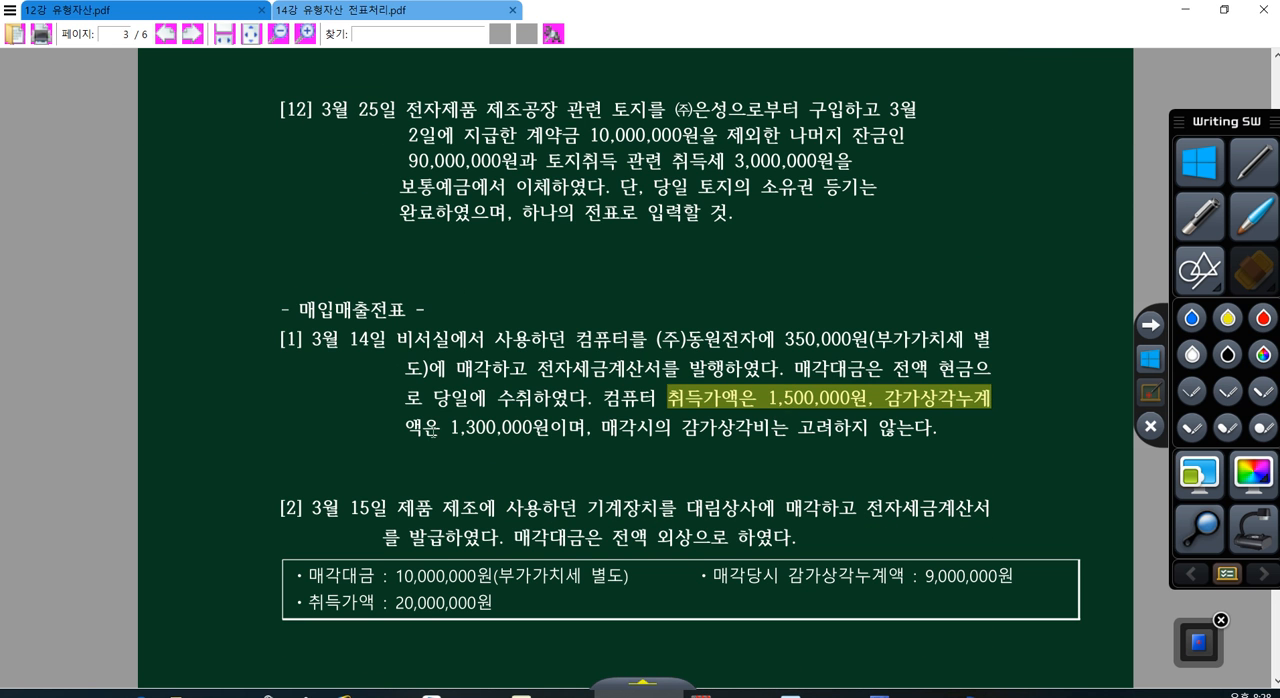
pyautogui.moveTo(422, 427); pyautogui.dragTo(566, 427)
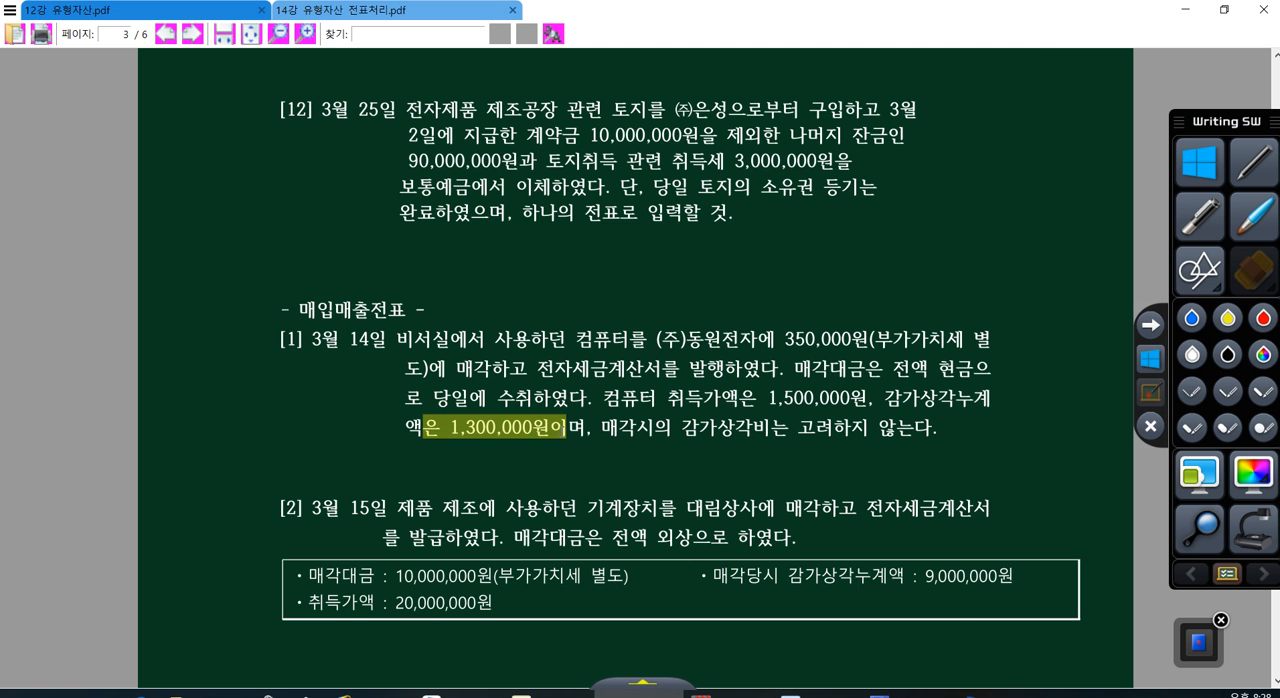
pyautogui.click(970, 693)
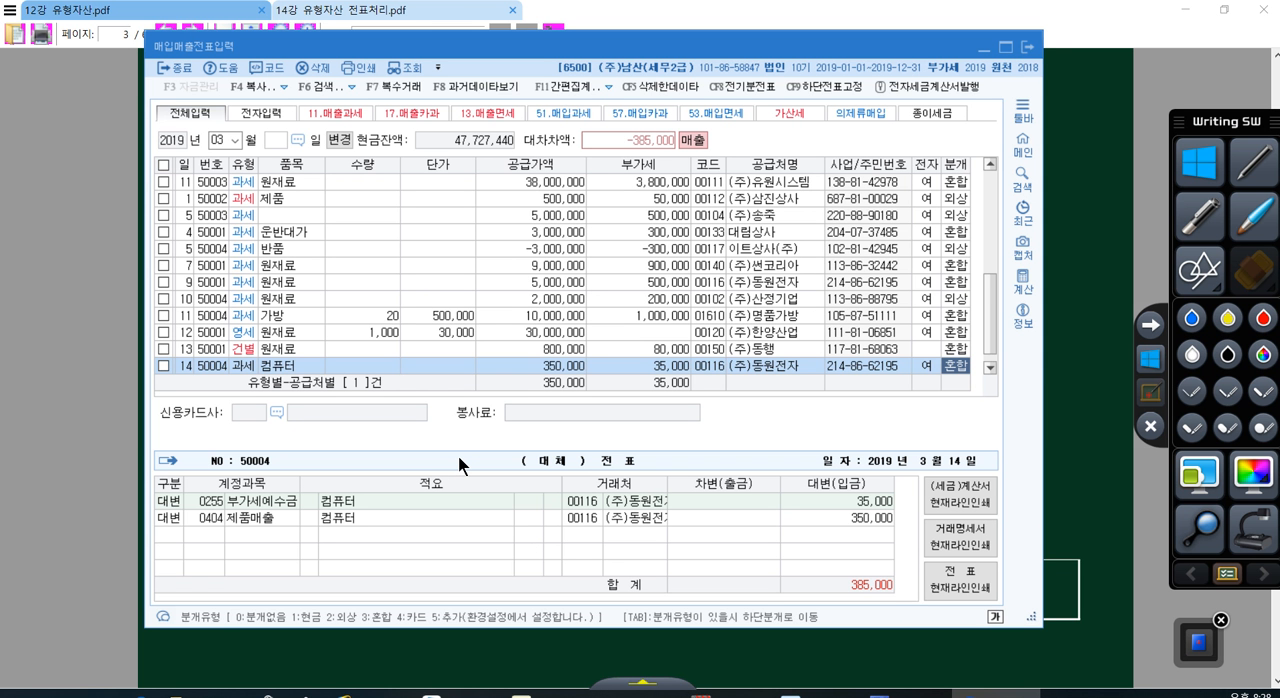
# Change the 0404 제품매출 credit line to 0212 비품 and set its amount to 1,500,000
pyautogui.press('Tab')
pyautogui.press('Return')
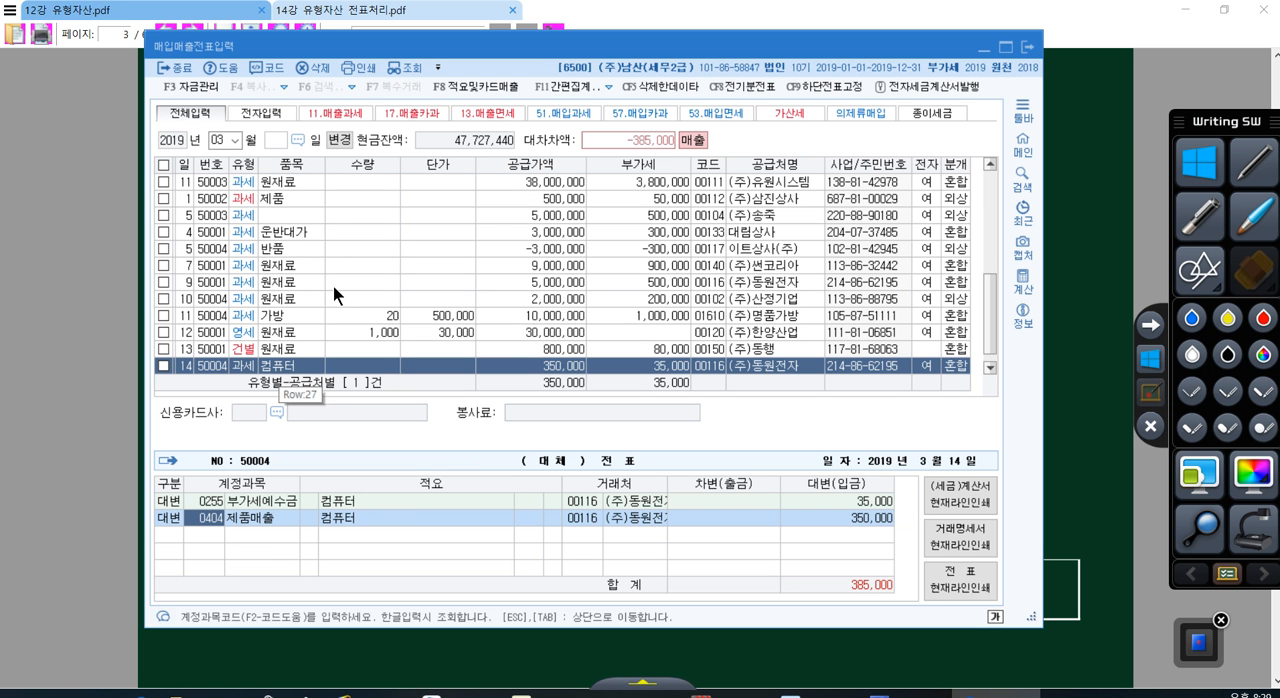
pyautogui.write('0212')
pyautogui.press('Return')
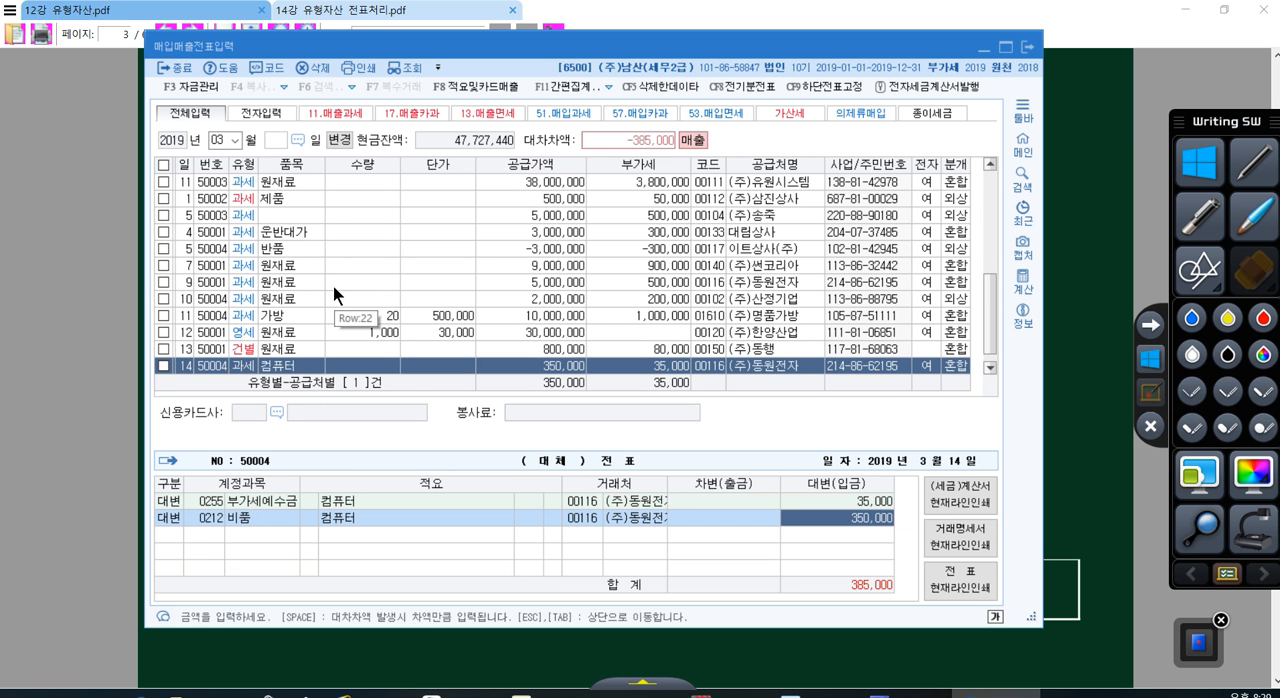
pyautogui.click(203, 522)
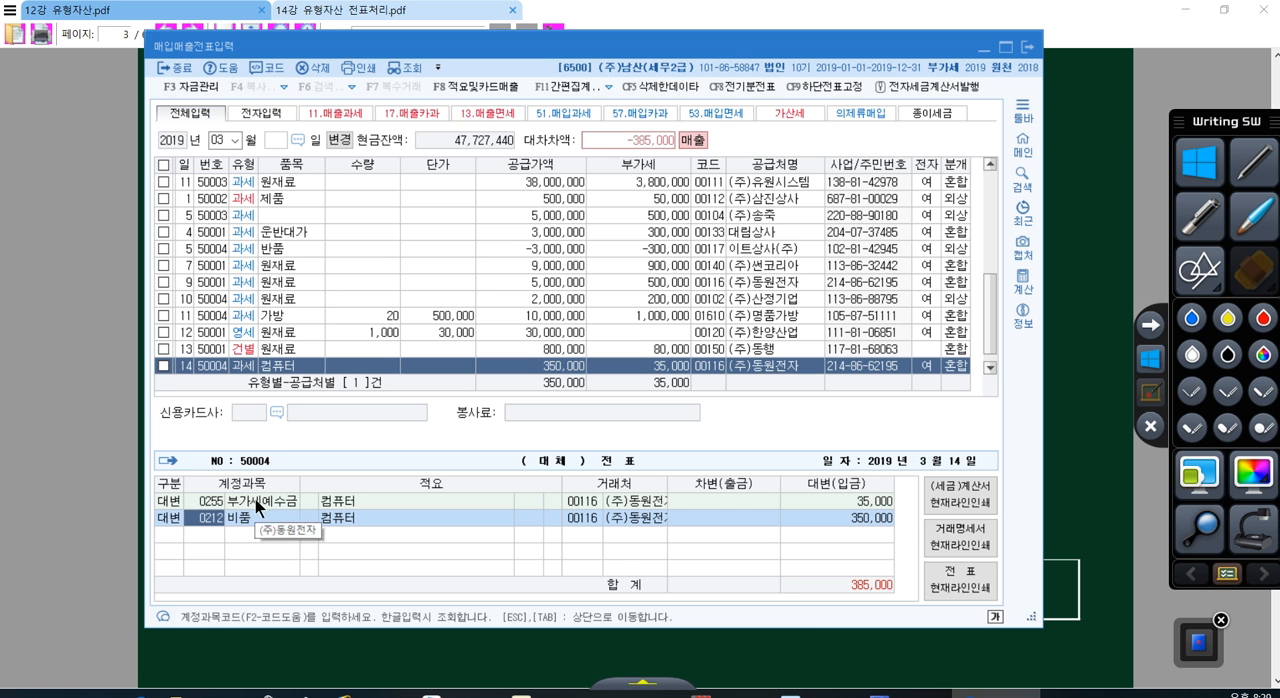
pyautogui.click(868, 519)
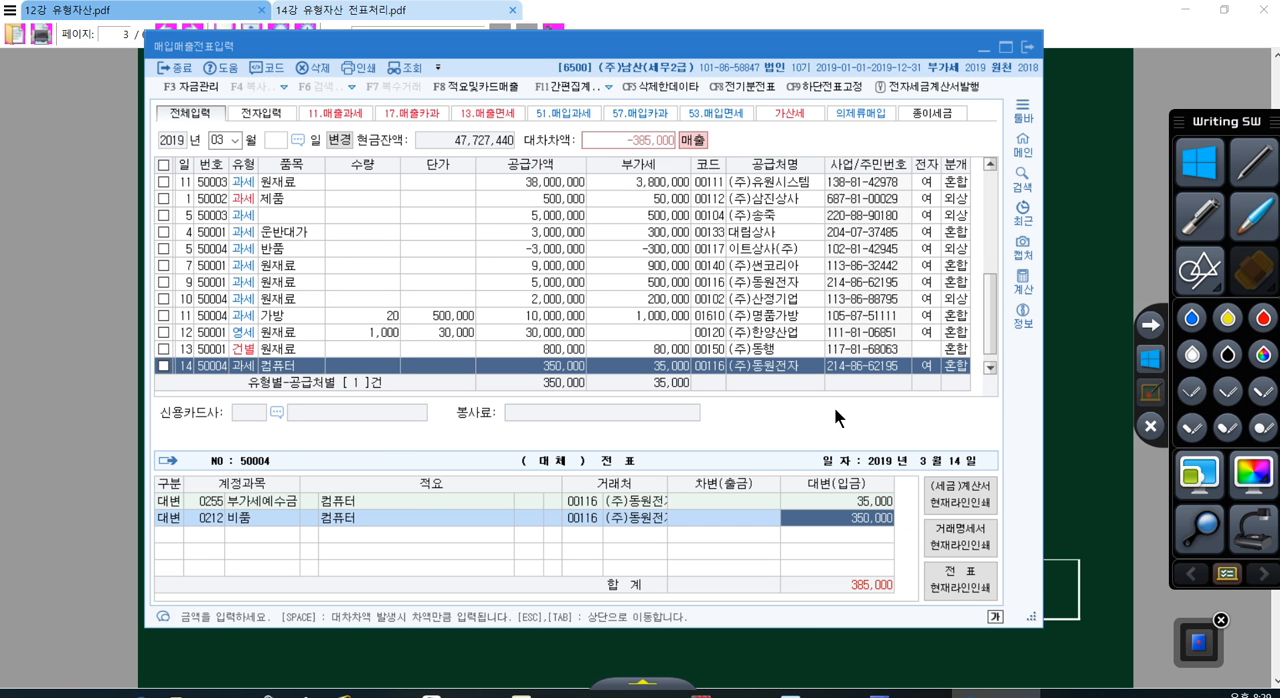
pyautogui.write('1500000')
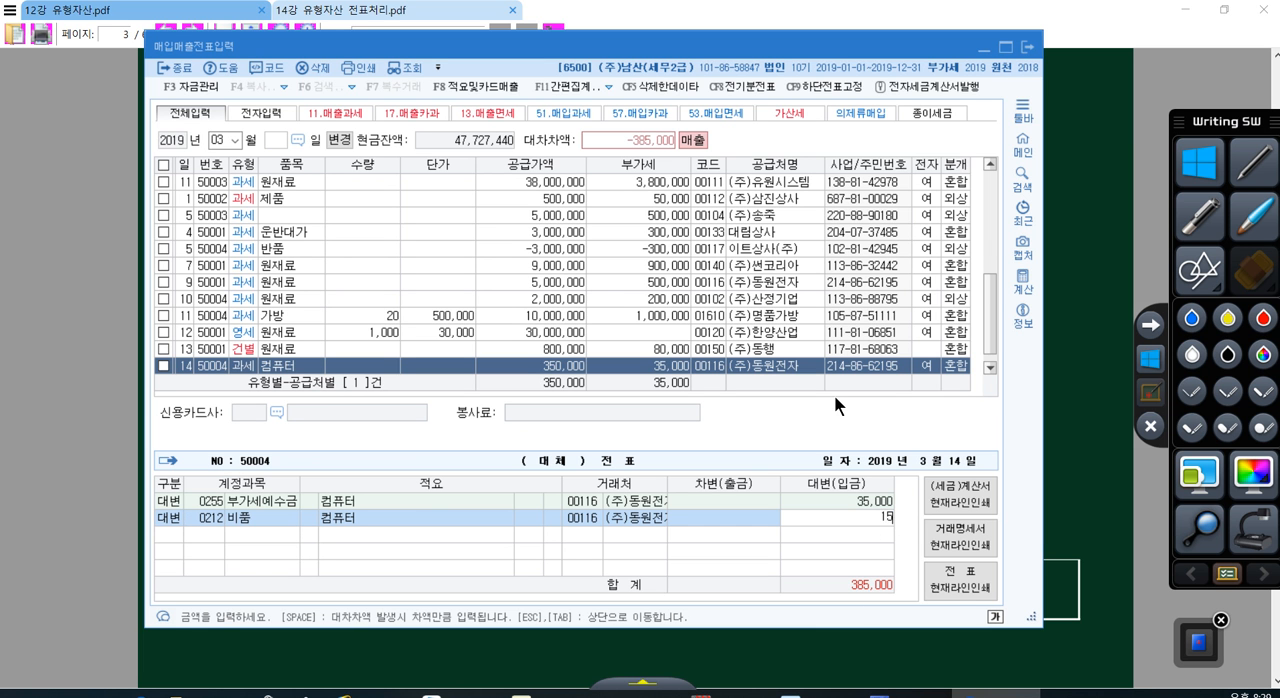
pyautogui.press('Return')
# Add a debit line of 1,300,000 to 0213 감가상각누계액 in the March 14 voucher
pyautogui.write('3')
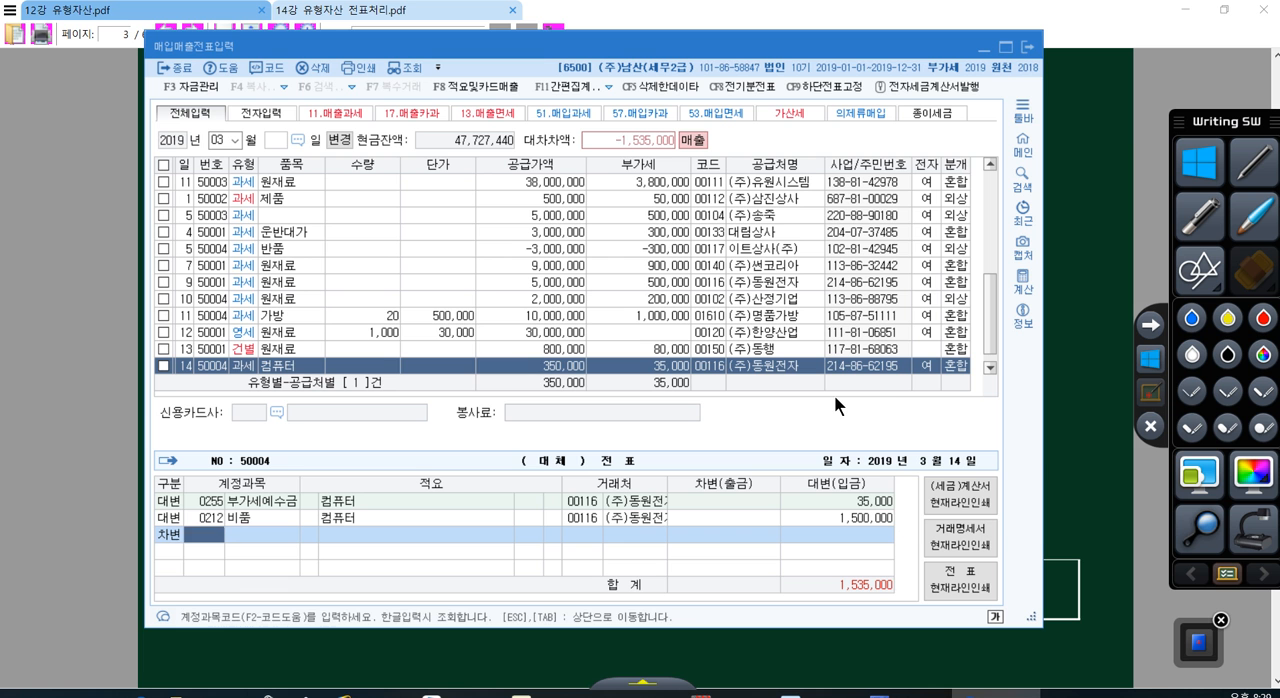
pyautogui.write('213')
pyautogui.press('Return')
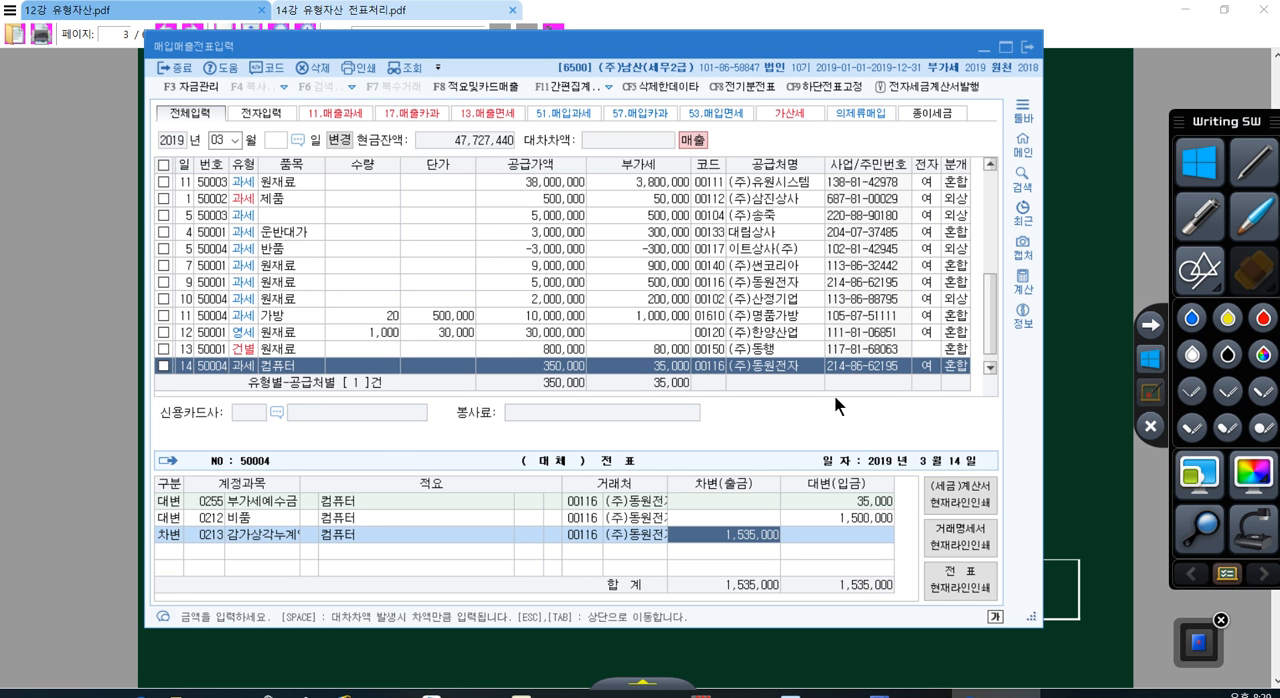
pyautogui.write('1300000')
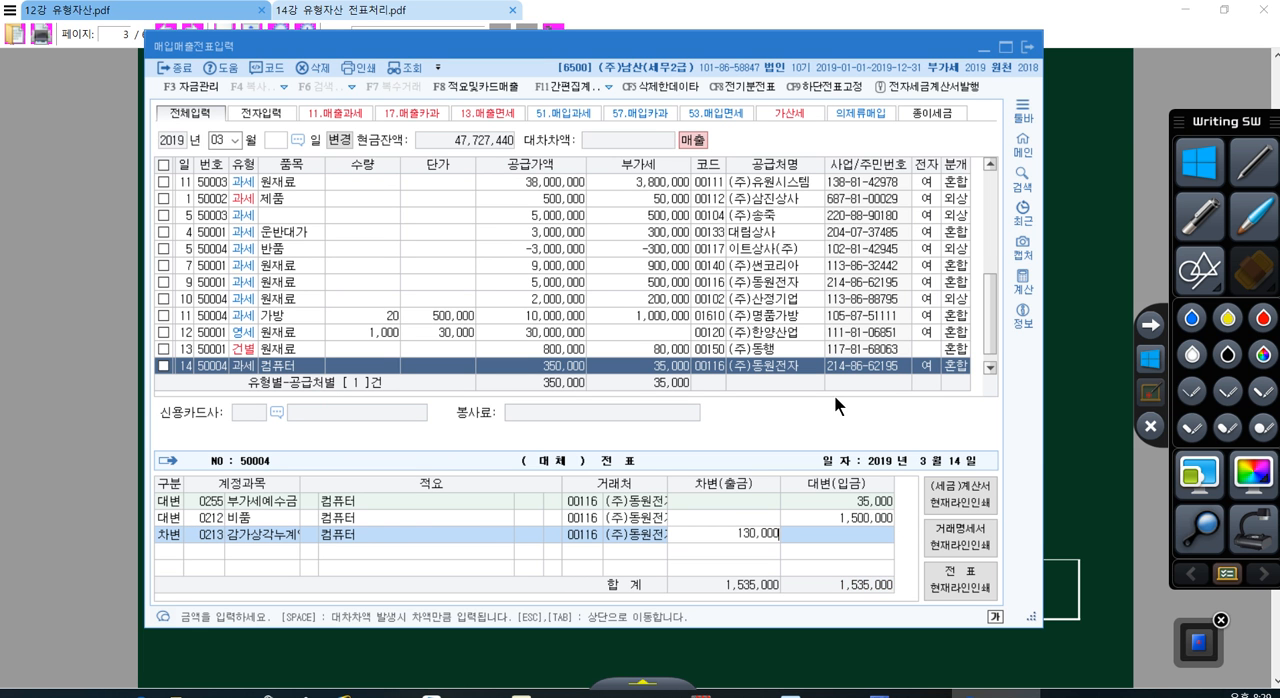
pyautogui.press('Return')
# Add a debit line for 0101 현금 in the March 14 voucher and set its amount to 385,000
pyautogui.write('30')
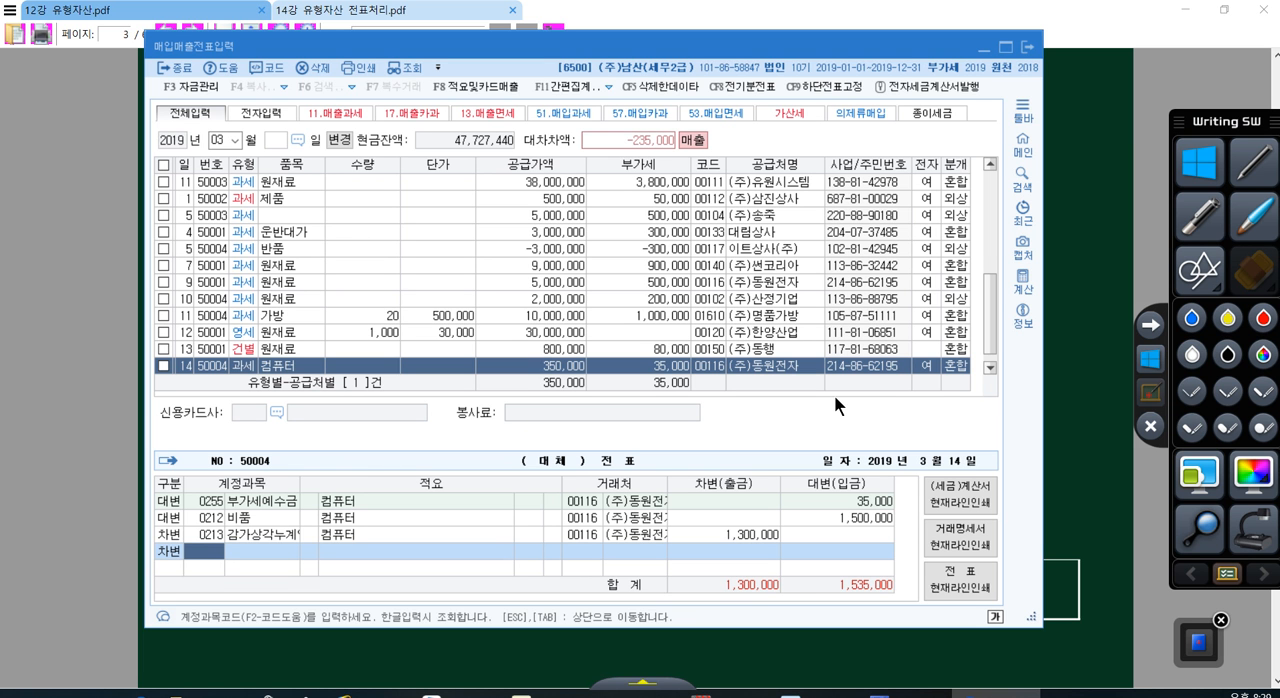
pyautogui.write('101')
pyautogui.press('Return')
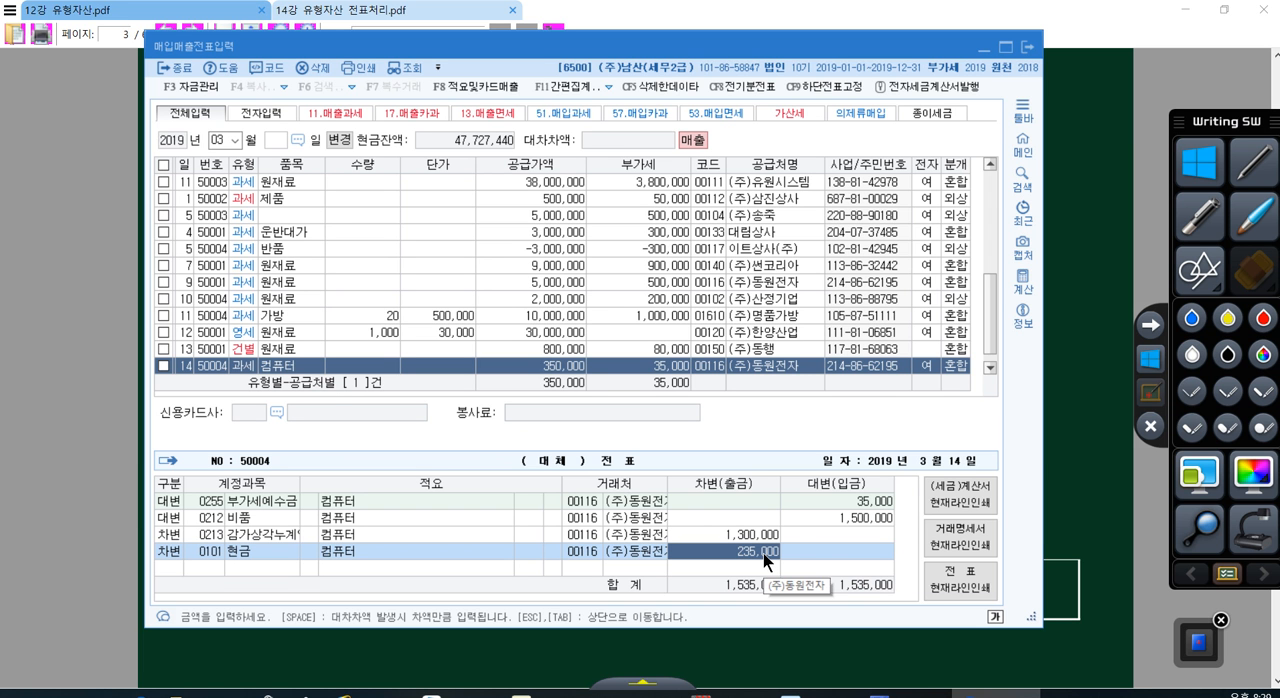
pyautogui.click(575, 369)
pyautogui.click(575, 372)
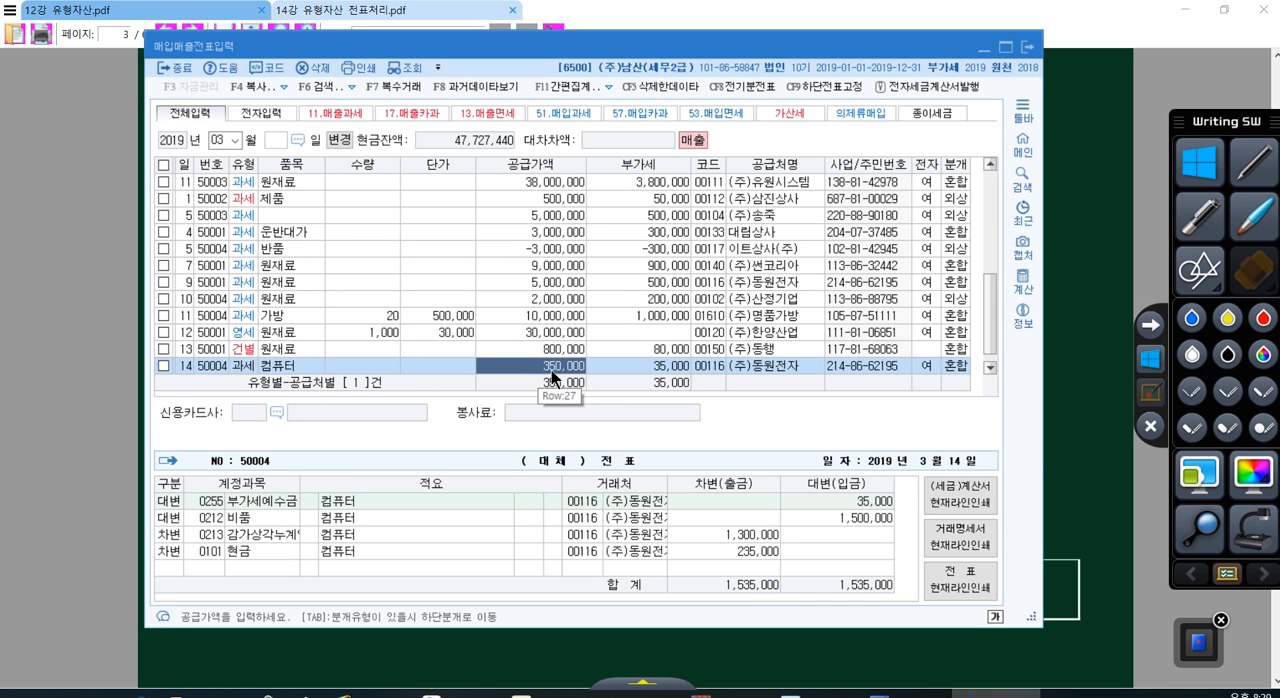
pyautogui.click(681, 367)
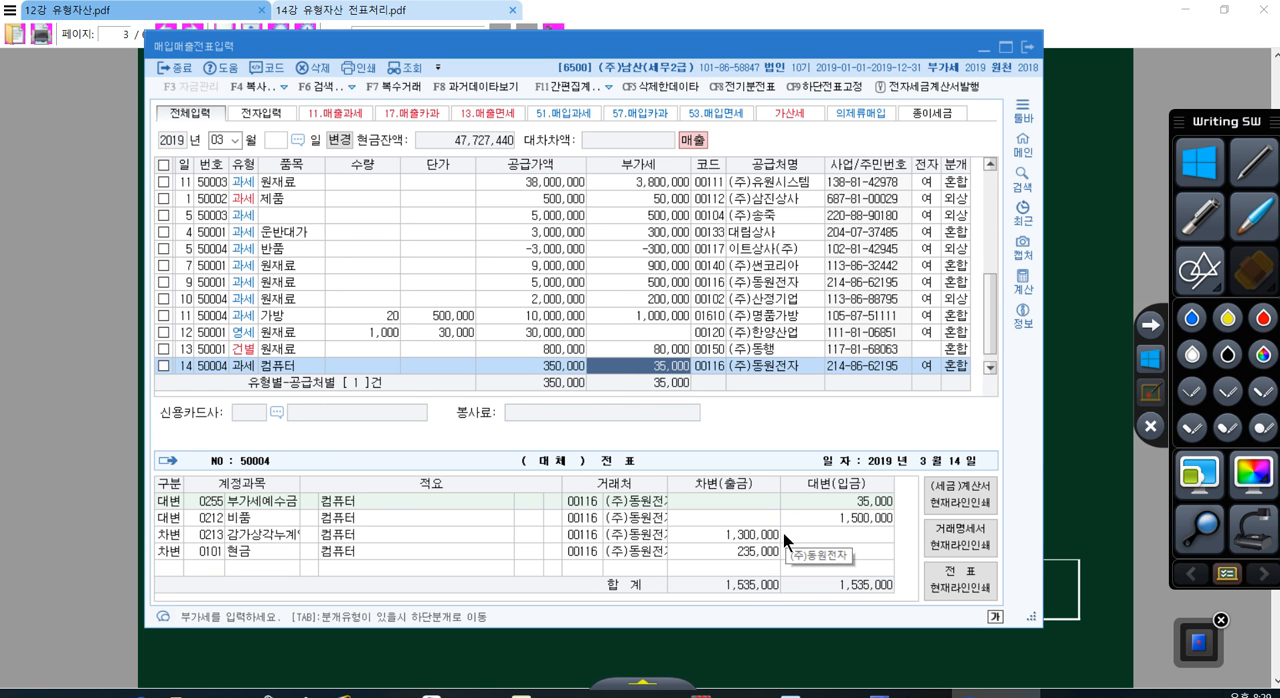
pyautogui.click(765, 552)
pyautogui.write('385000')
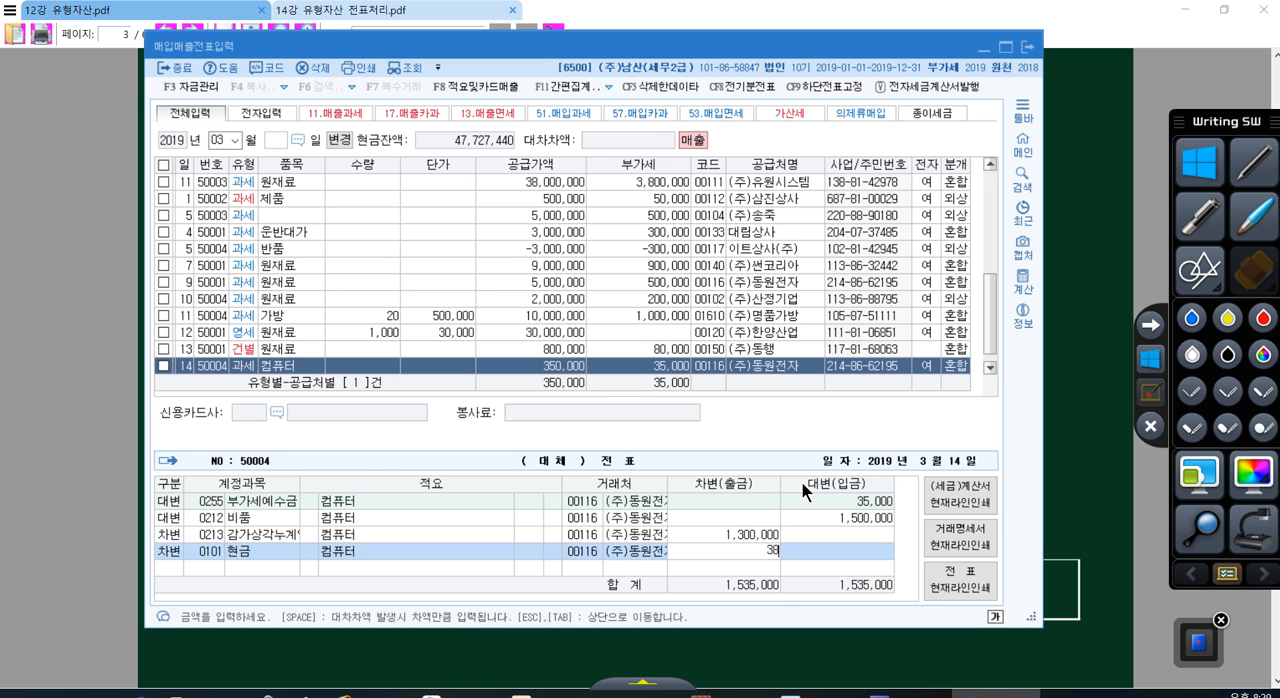
# Add a credit line of 150,000 to 0914 유형자산처분이익 in the March 14 computer sale voucher
pyautogui.press('Return')
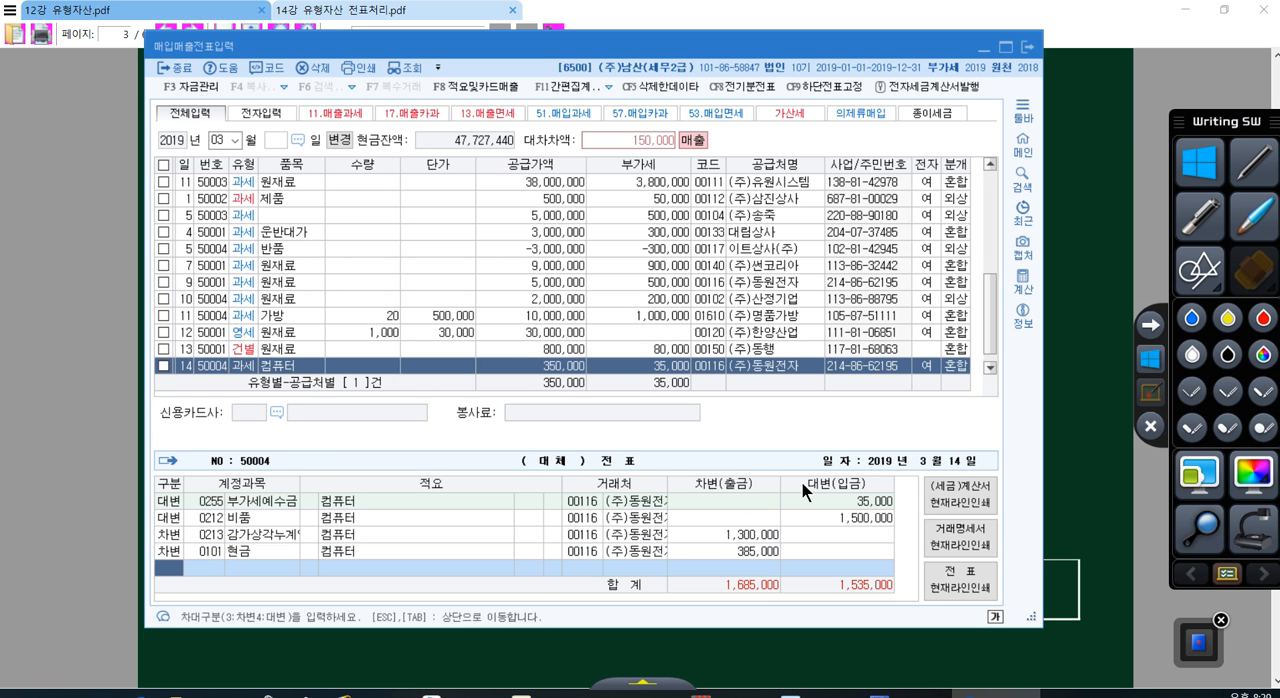
pyautogui.write('4')
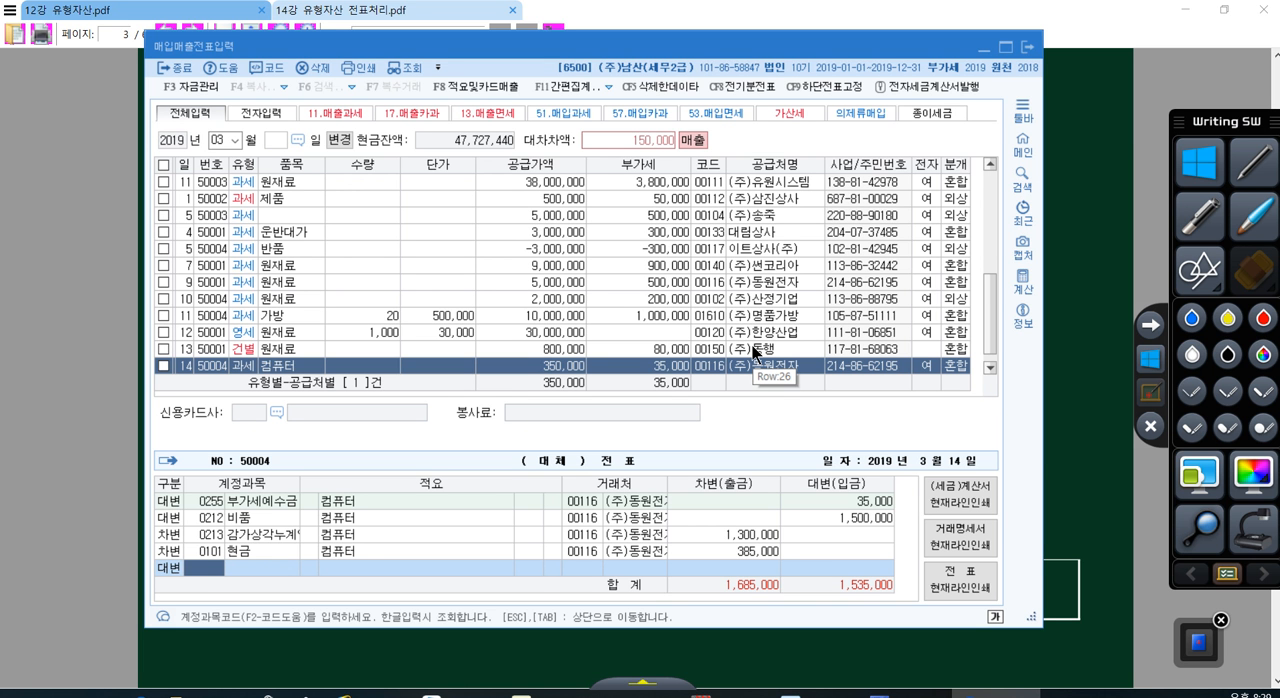
pyautogui.write('처분')
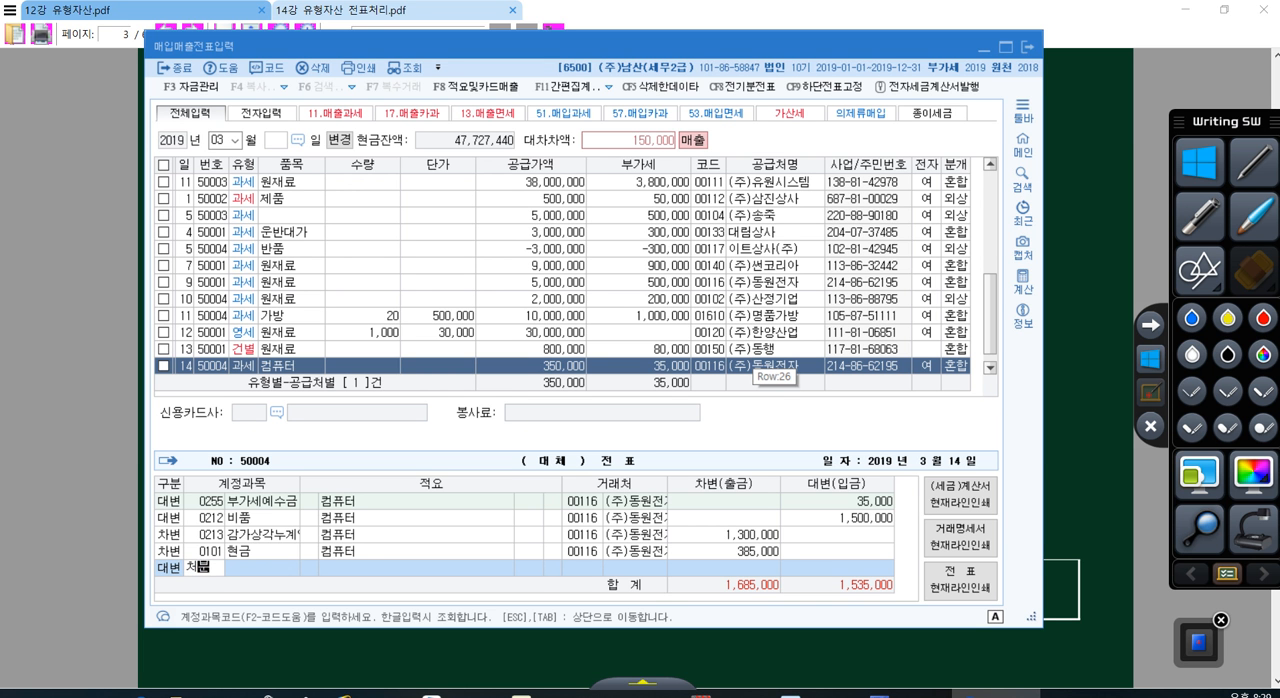
pyautogui.write('이')
pyautogui.press('Return')
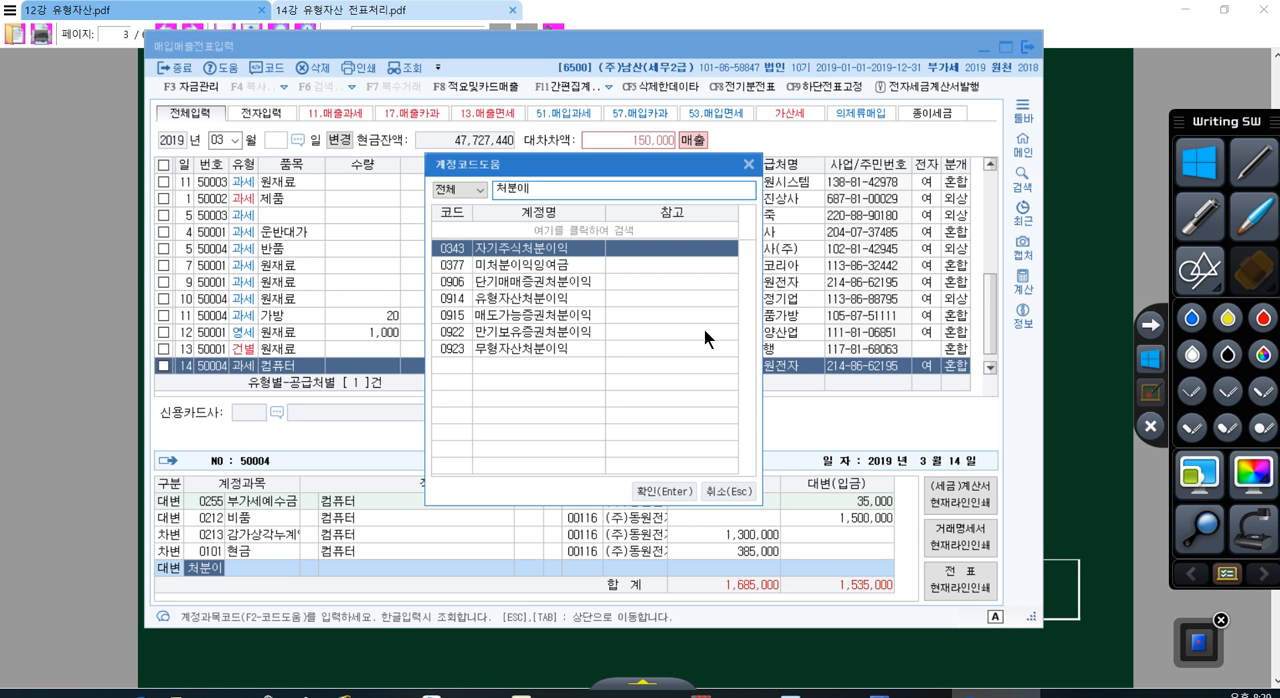
pyautogui.click(539, 298)
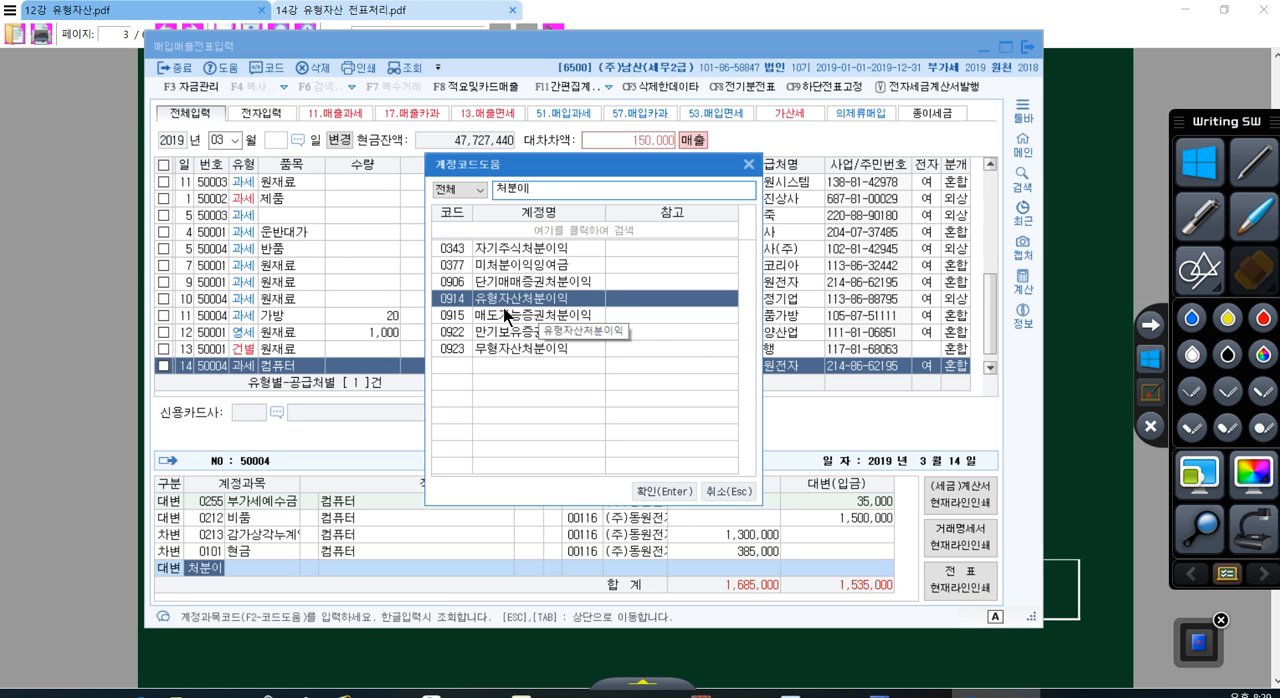
pyautogui.click(667, 491)
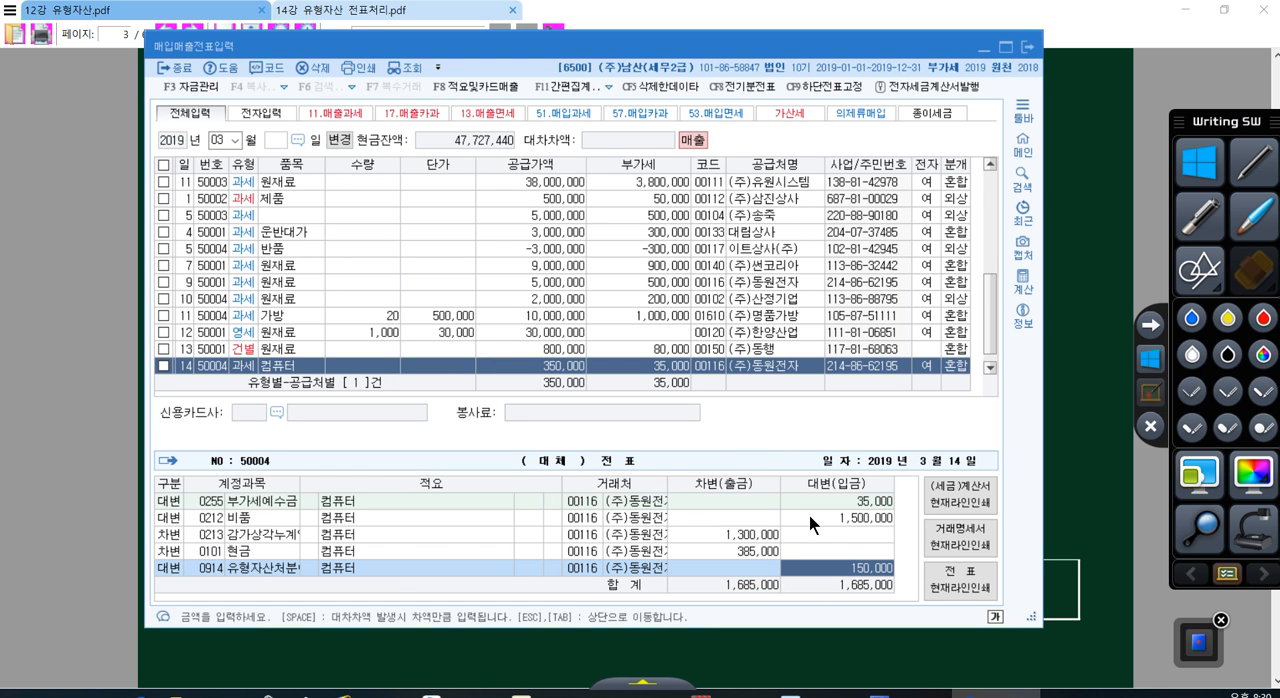
# Review the accumulated depreciation, 비품, supply value and disposal gain amounts of the March 14 computer sale
pyautogui.click(755, 536)
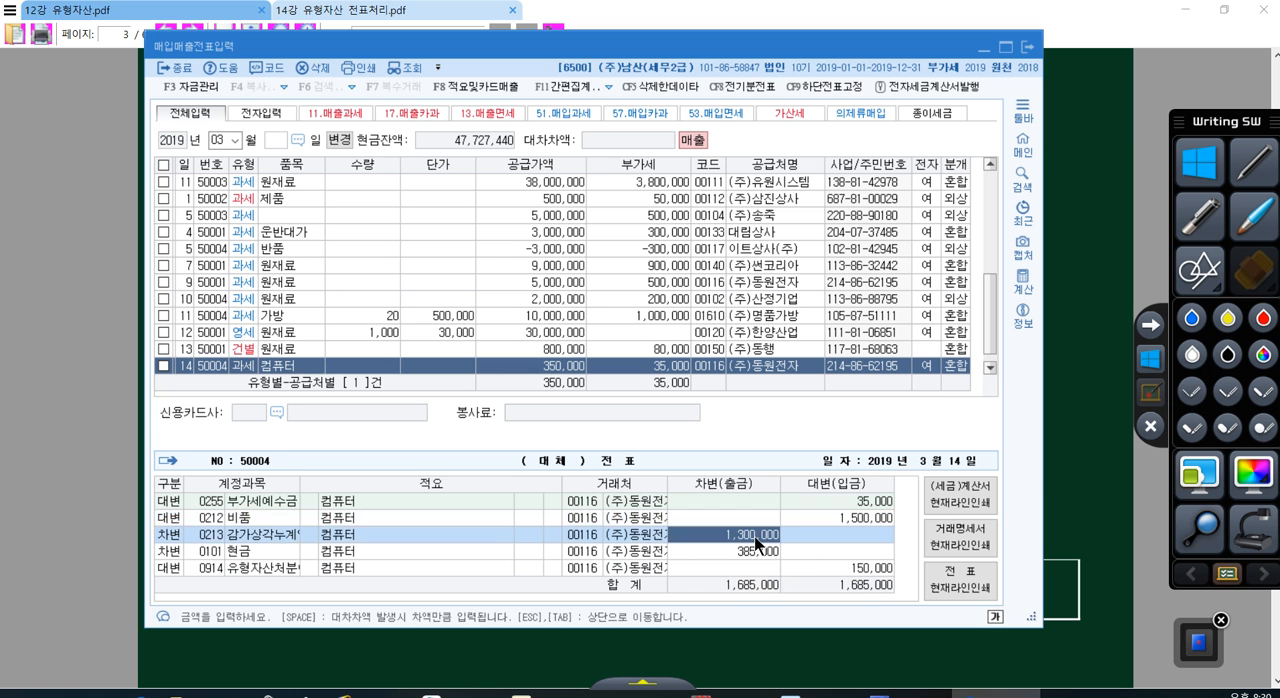
pyautogui.click(825, 519)
pyautogui.click(754, 537)
pyautogui.click(828, 519)
pyautogui.click(552, 367)
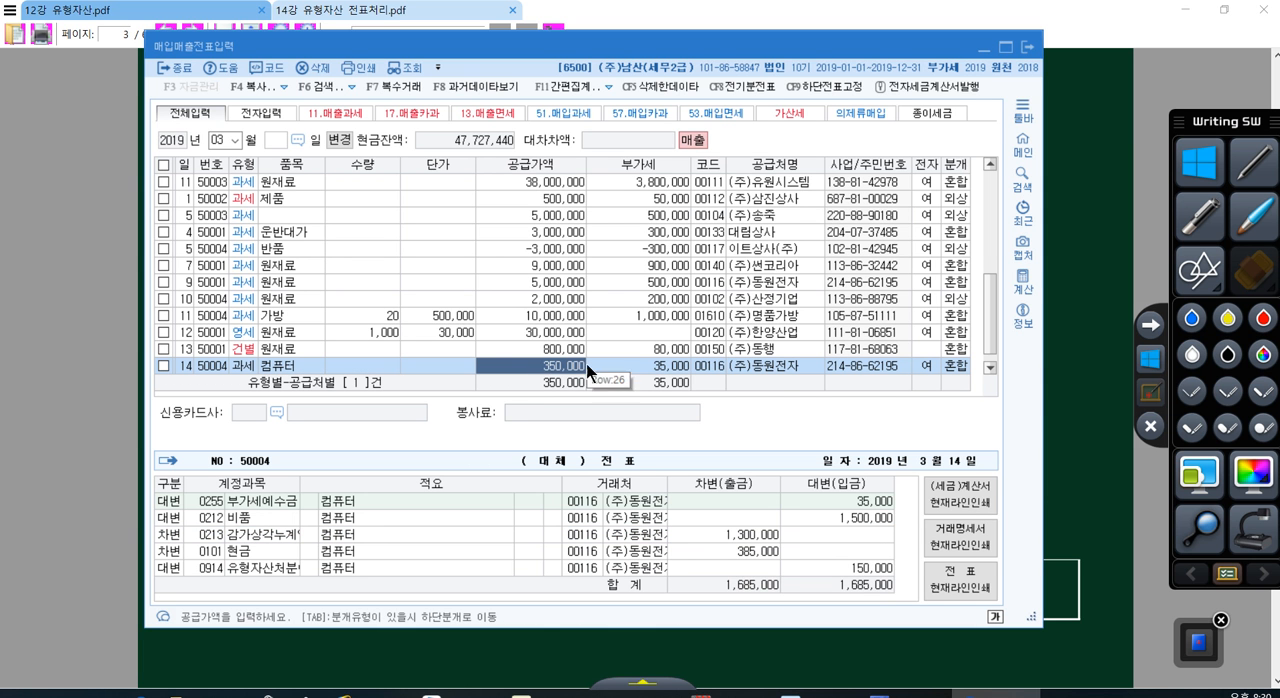
pyautogui.click(853, 567)
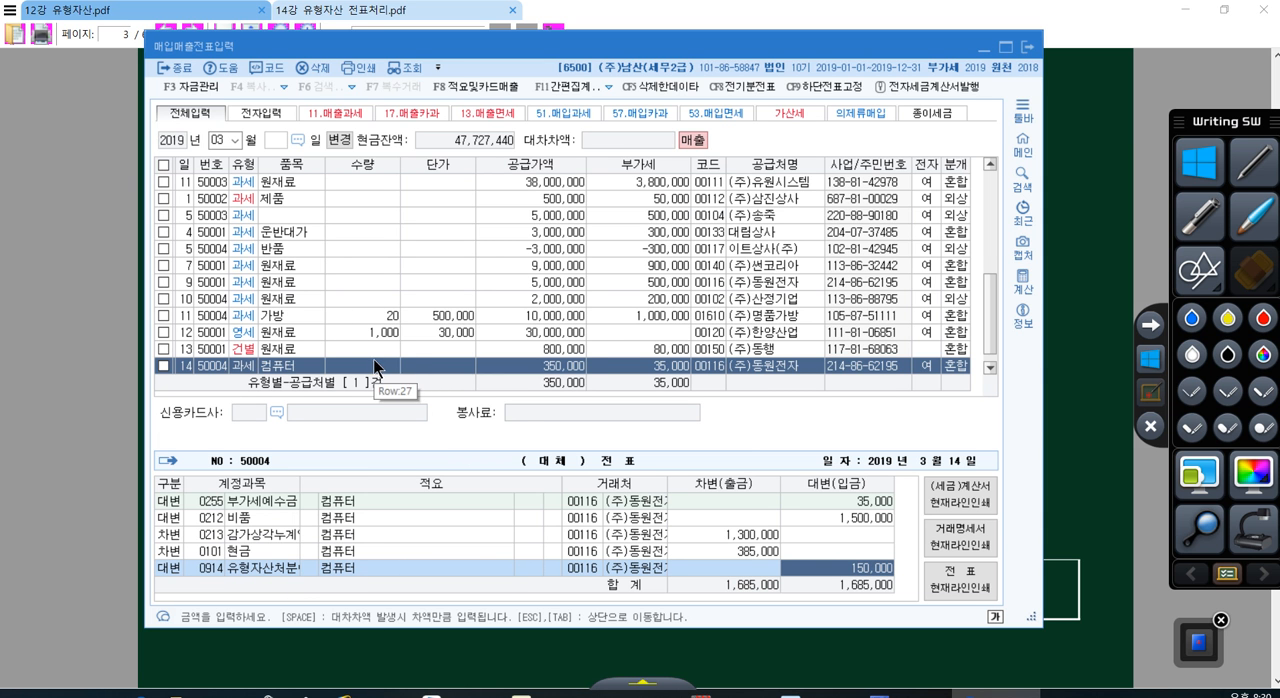
# Start a March 15 entry of type 11 과세 for item 기계장치 with a supply value of 10,000,000
pyautogui.scroll(-1, 377, 364)
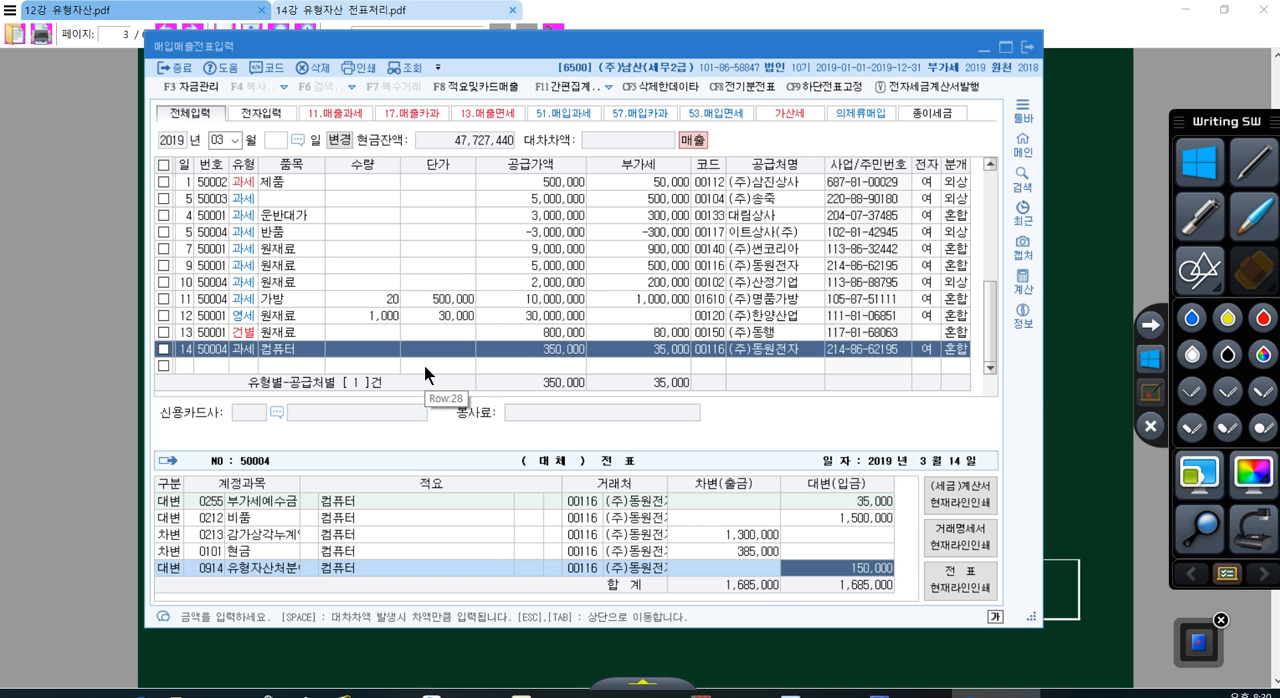
pyautogui.press('Tab')
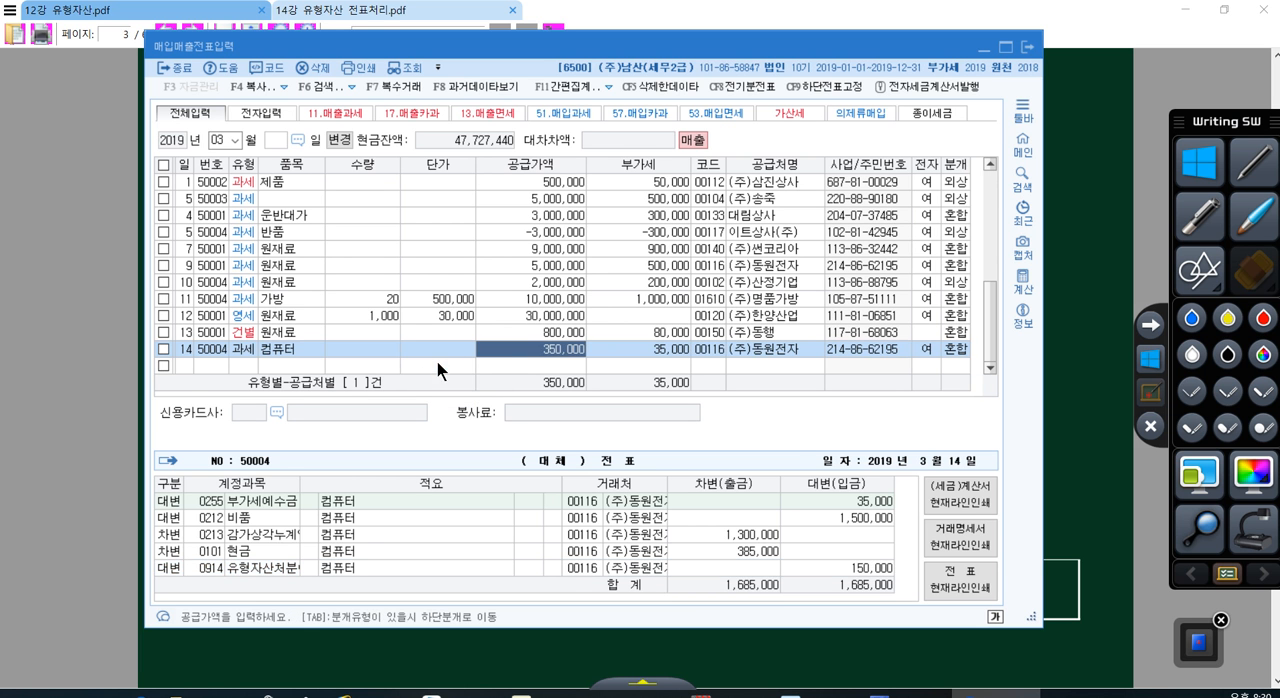
pyautogui.press('Return')
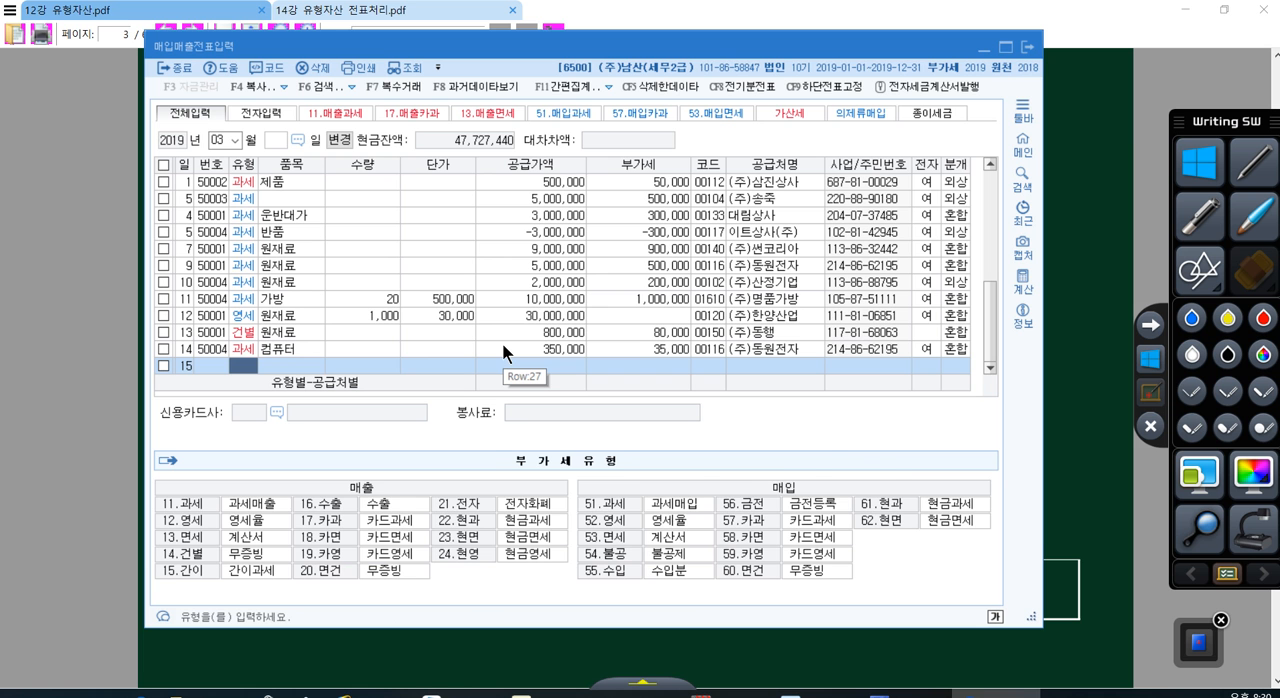
pyautogui.write('11')
pyautogui.press('Return')
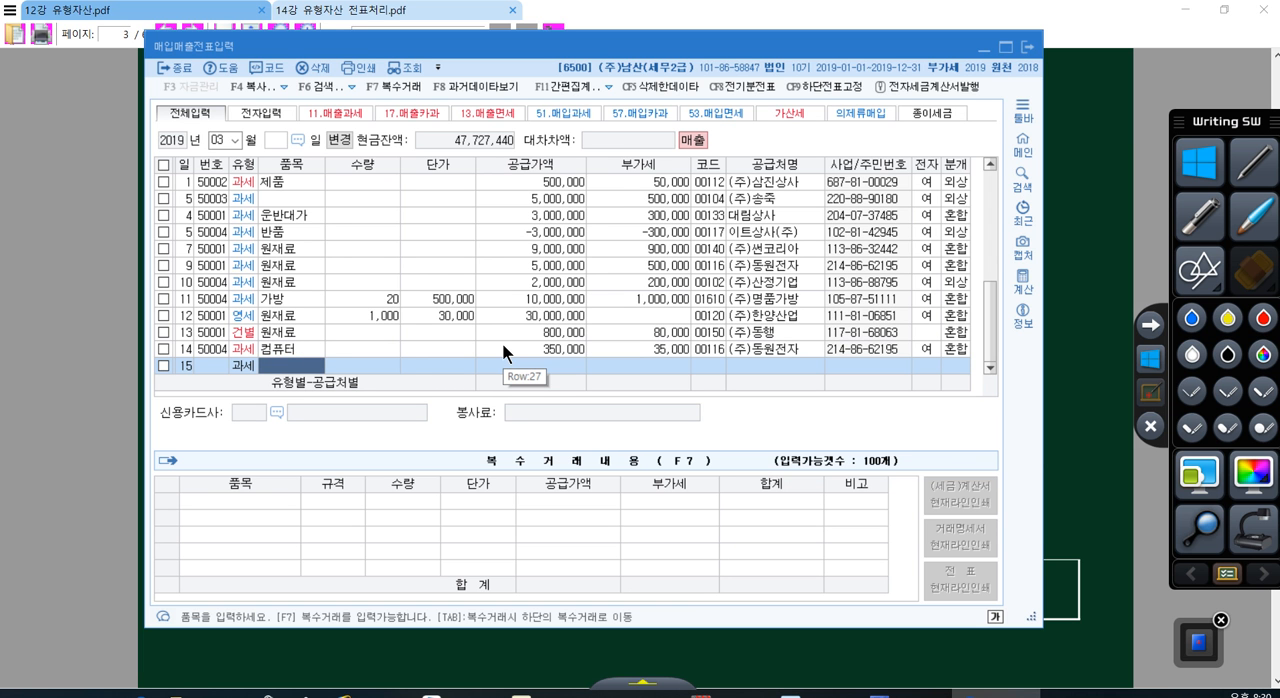
pyautogui.write('기계장치')
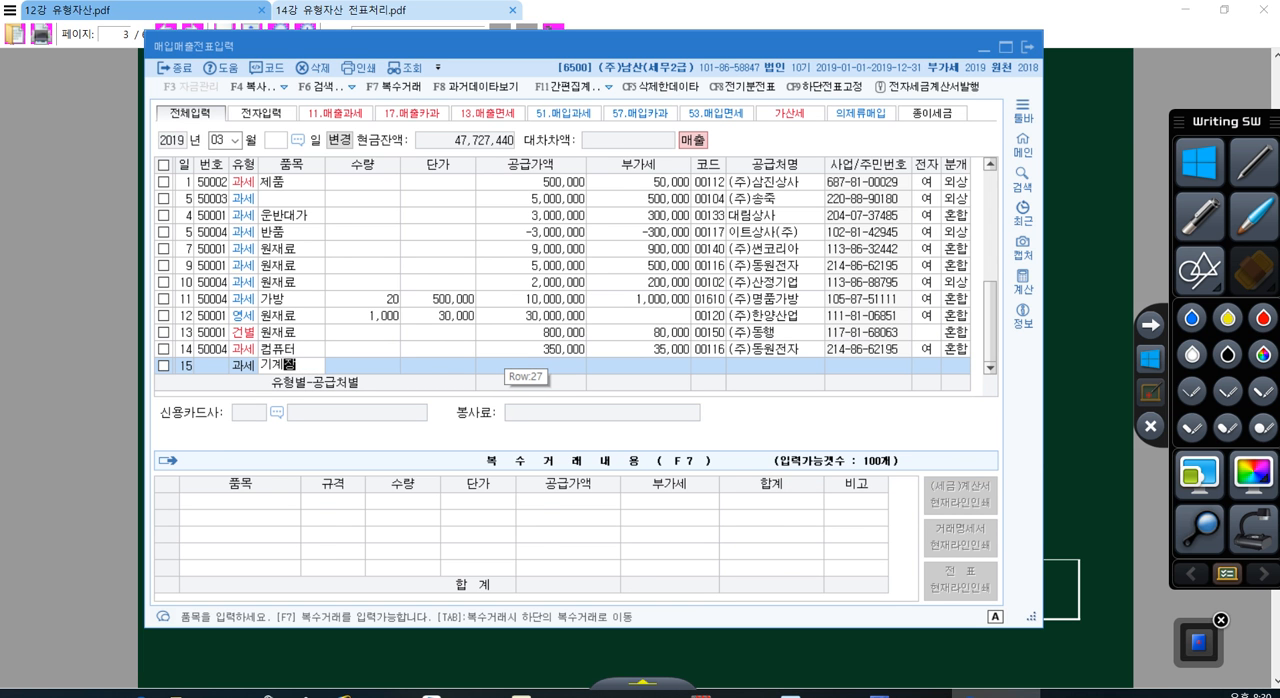
pyautogui.press('Return')
pyautogui.press('Return')
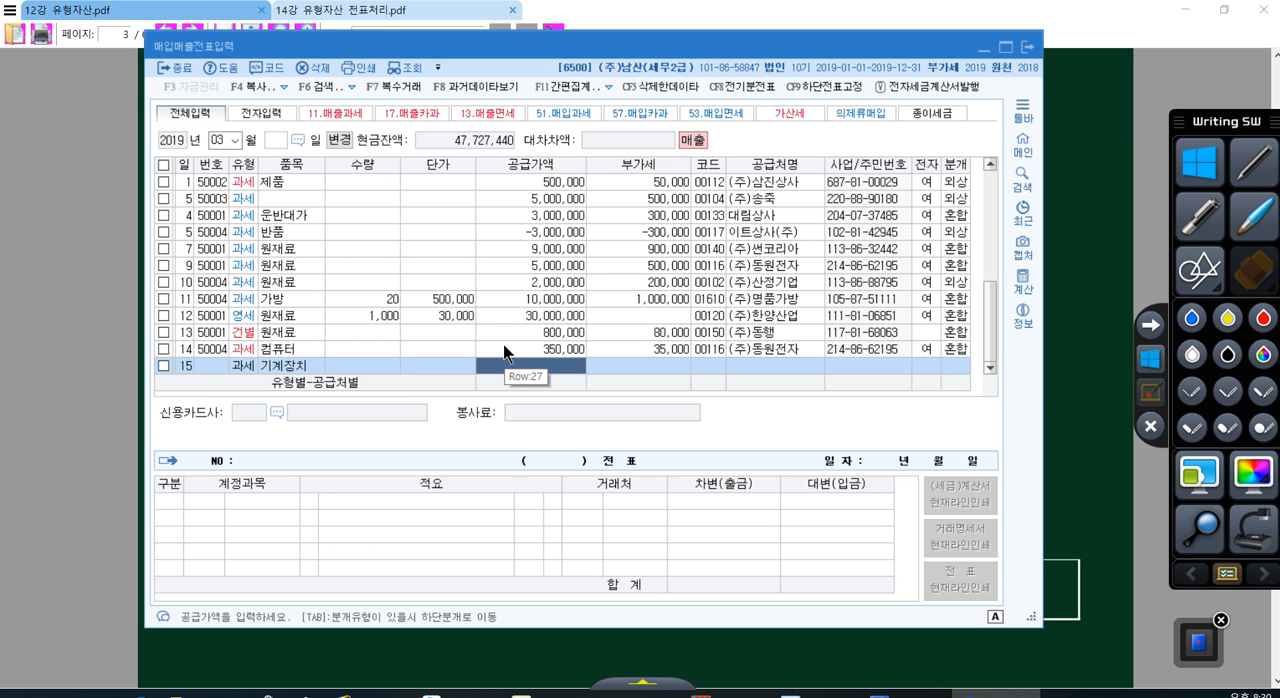
pyautogui.write('10000000')
pyautogui.press('Return')
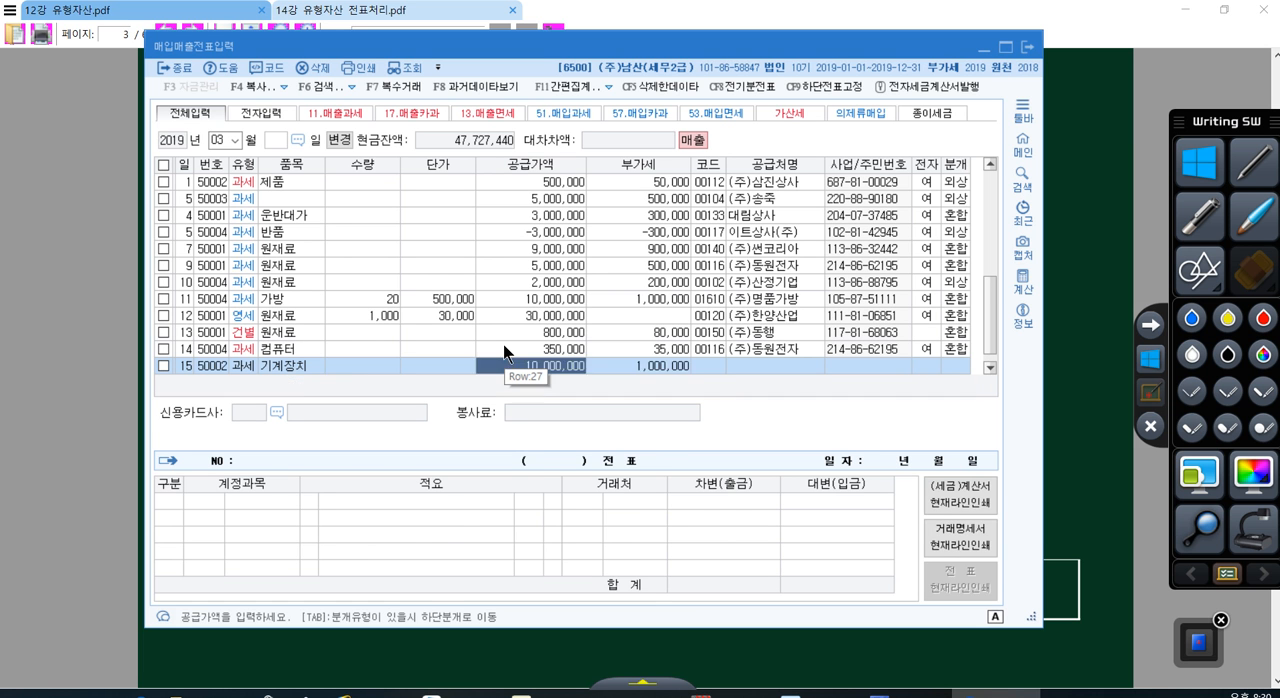
# Set 대림상사 as the March 15 customer, mark the invoice as electronic (여) and choose 혼합 as the journal type
pyautogui.press('Return')
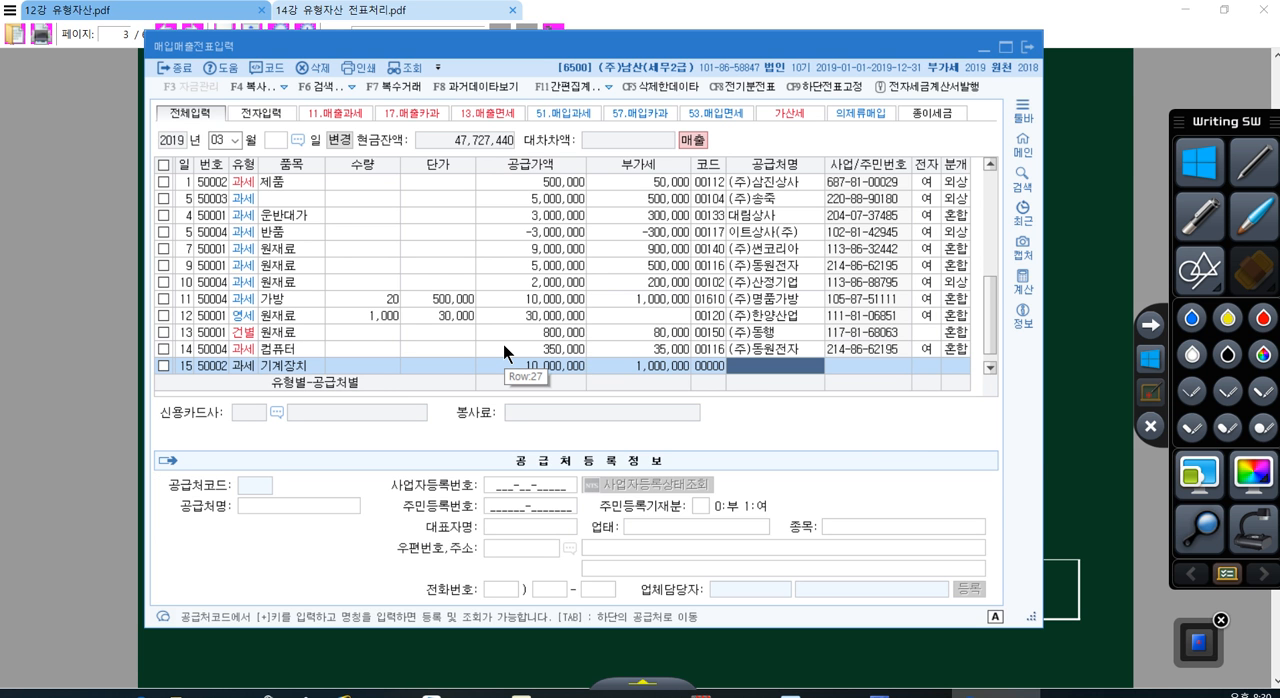
pyautogui.write('대림')
pyautogui.press('Return')
pyautogui.write('1')
pyautogui.press('Return')
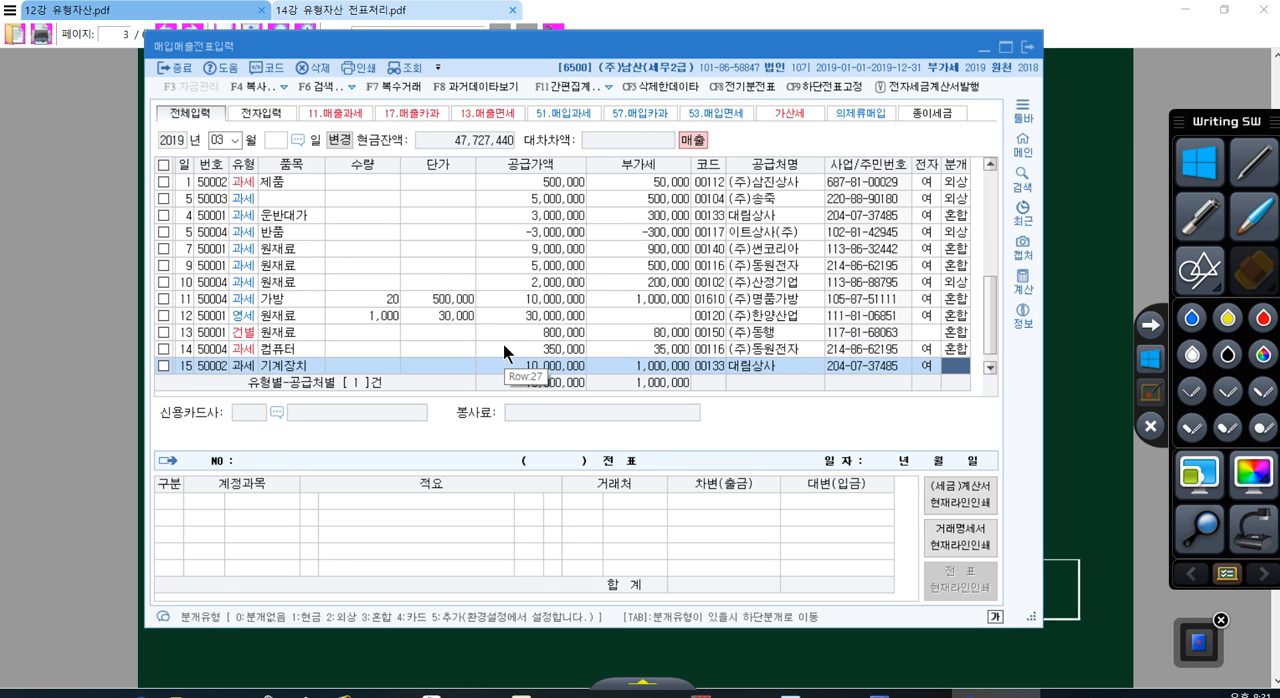
pyautogui.write('3')
pyautogui.press('Return')
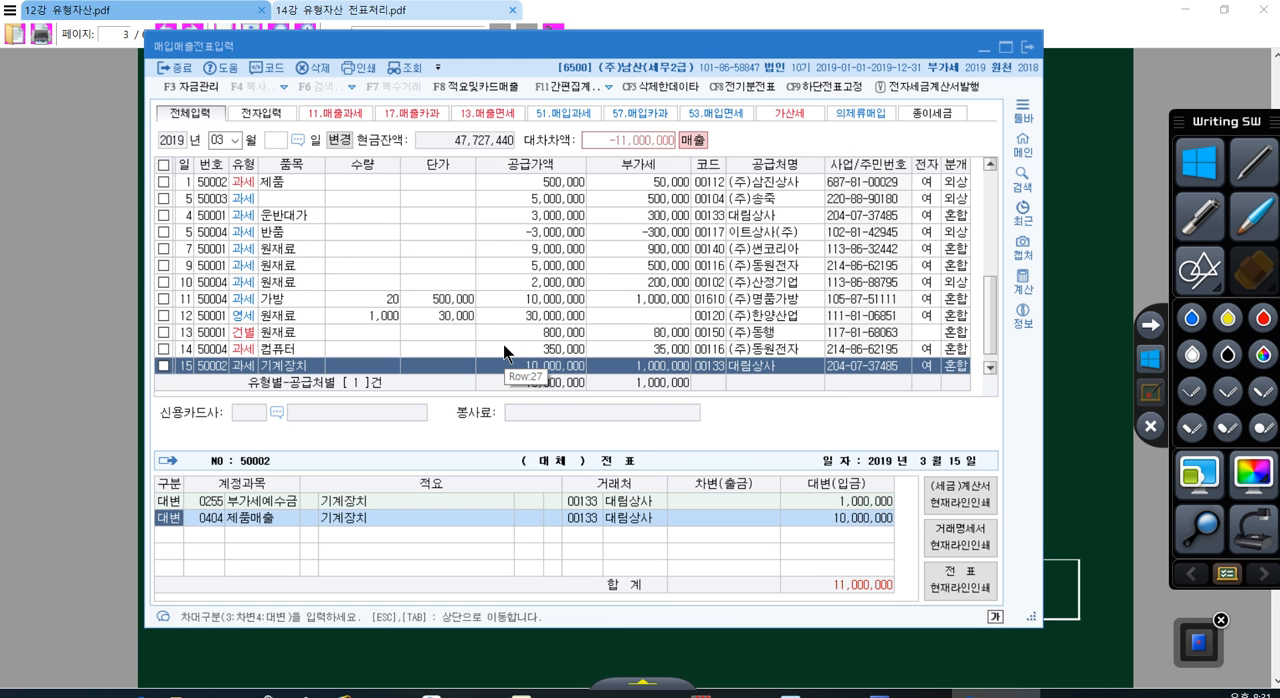
# Change the 0404 제품매출 credit line to 0206 기계장치 and set its amount to 20,000,000
pyautogui.press('Return')
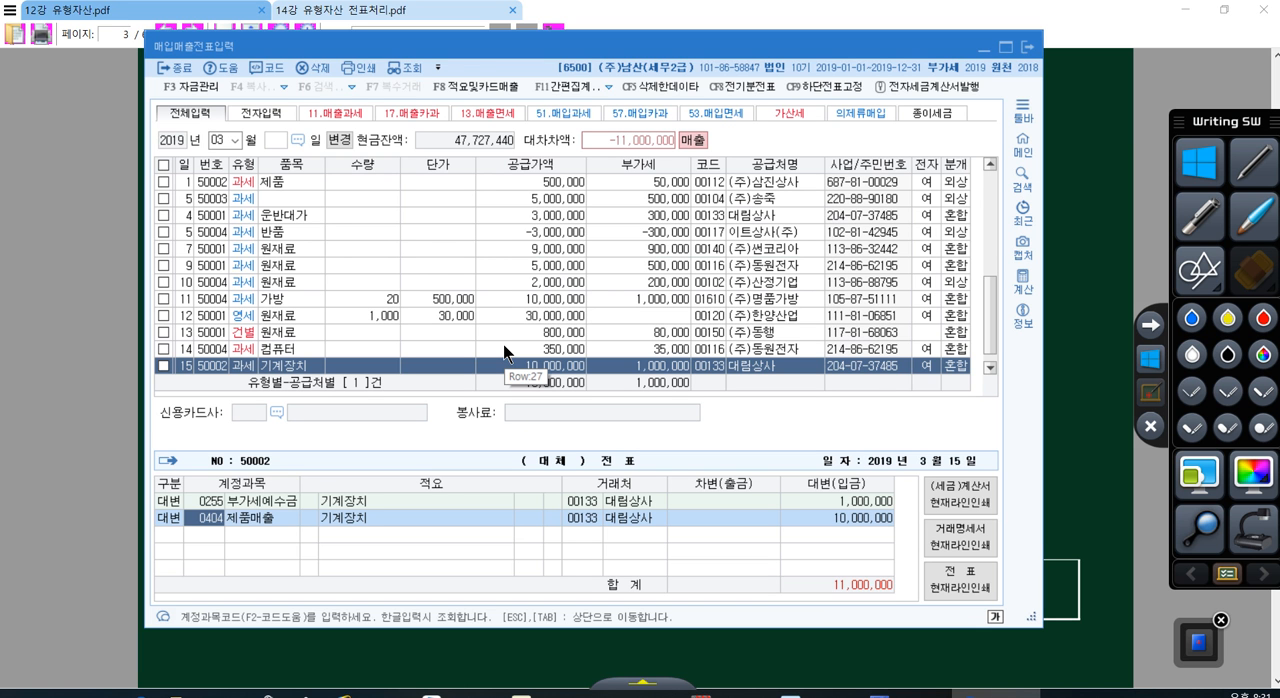
pyautogui.write('206')
pyautogui.press('Return')
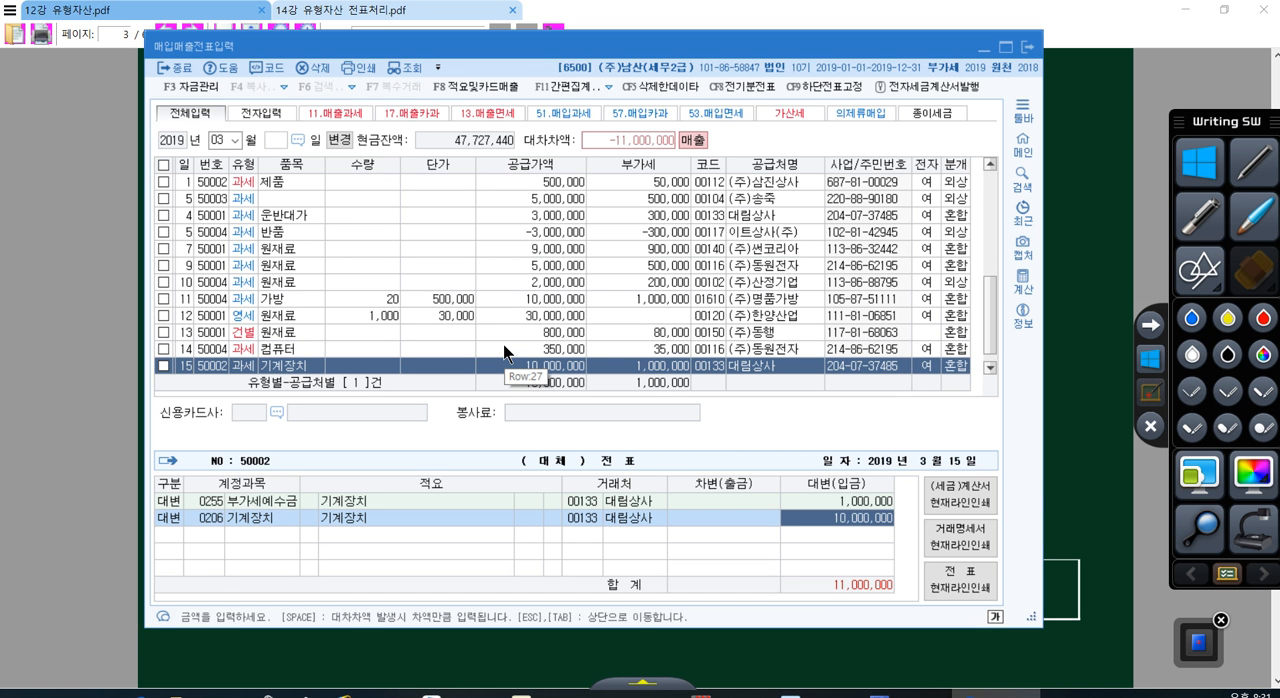
pyautogui.write('20000000')
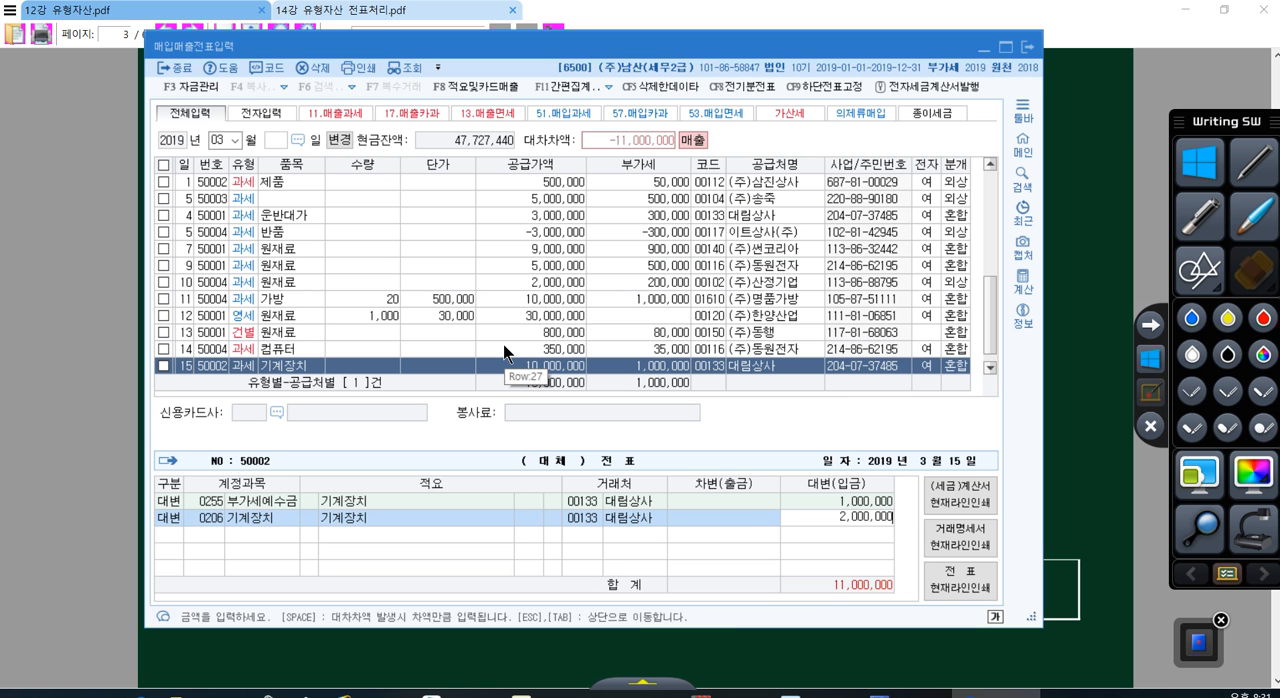
pyautogui.press('Return')
# Add a debit line of 9,000,000 to 0207 감가상각누계액 in the March 15 voucher
pyautogui.write('3')
pyautogui.press('Return')
pyautogui.write('207')
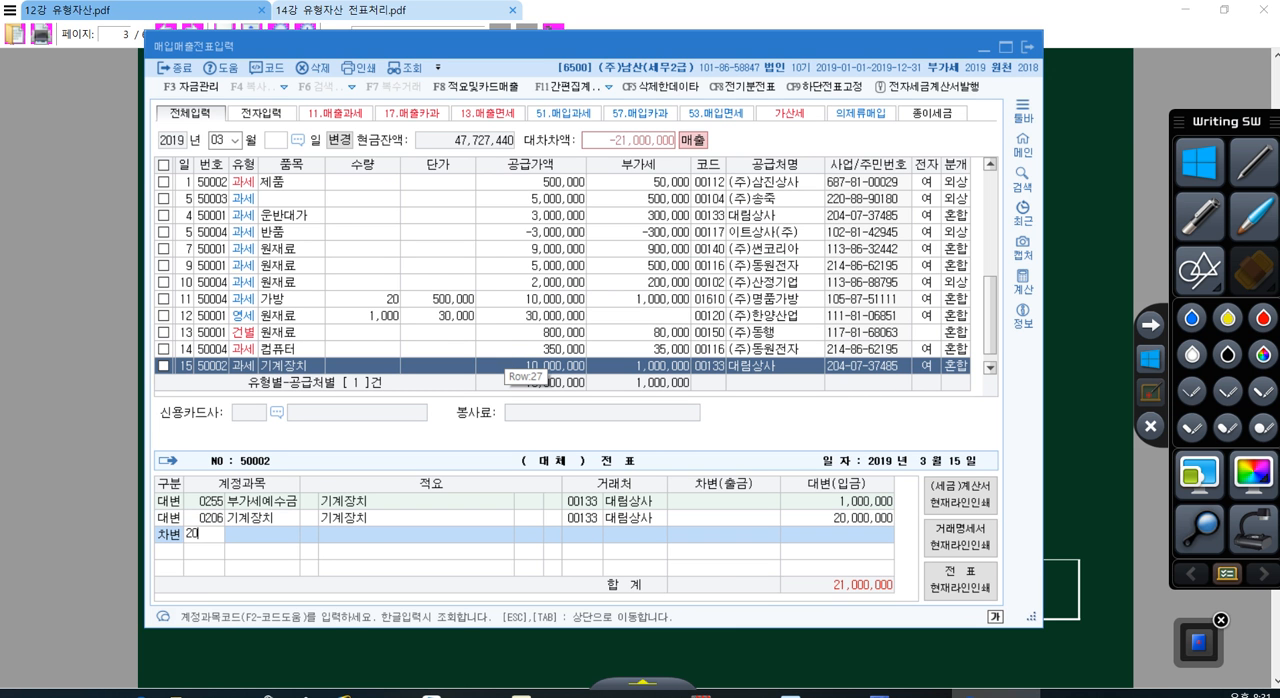
pyautogui.press('Return')
pyautogui.write('9000000')
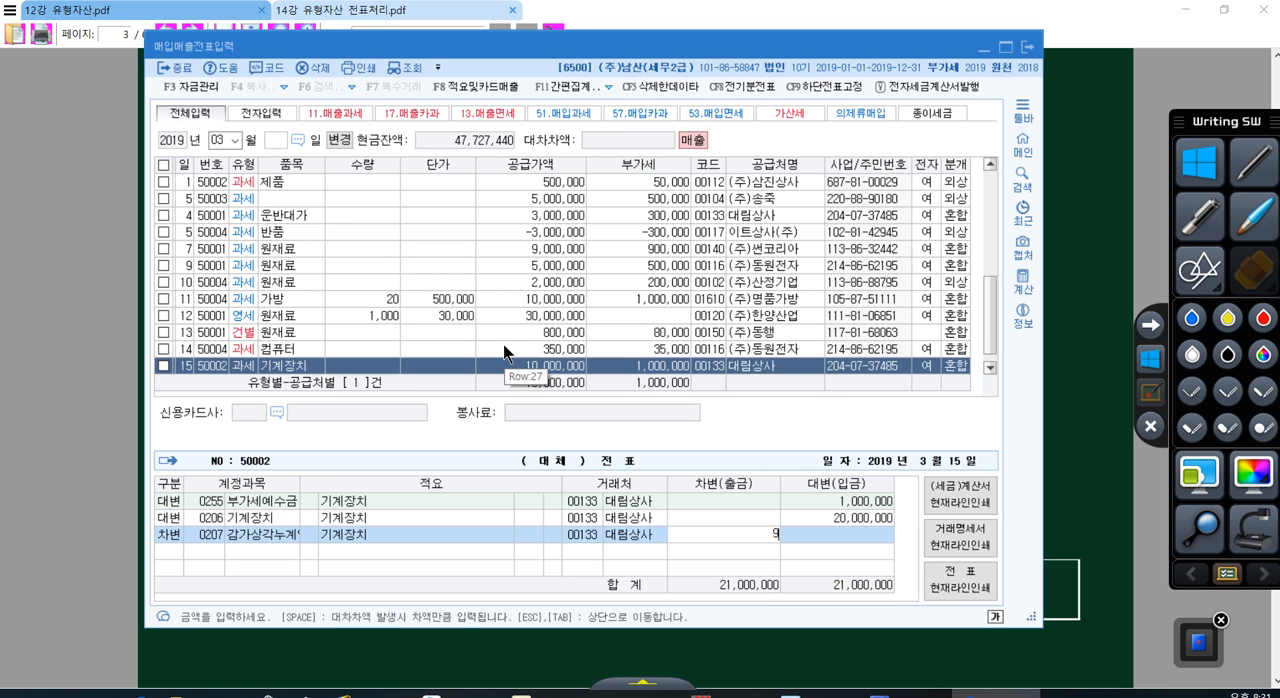
pyautogui.press('Return')
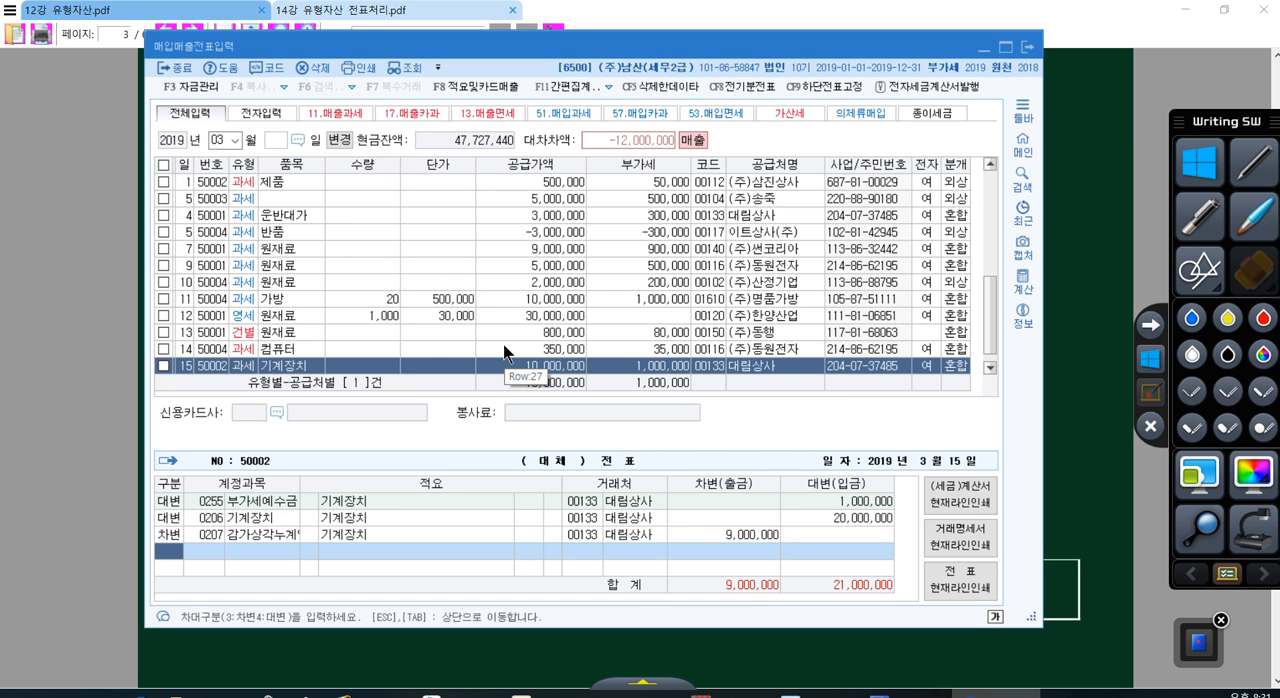
# Check the payment terms in the March 15 problem and add a debit line of 11,000,000 to 0120 미수금
pyautogui.write('3')
pyautogui.press('Return')
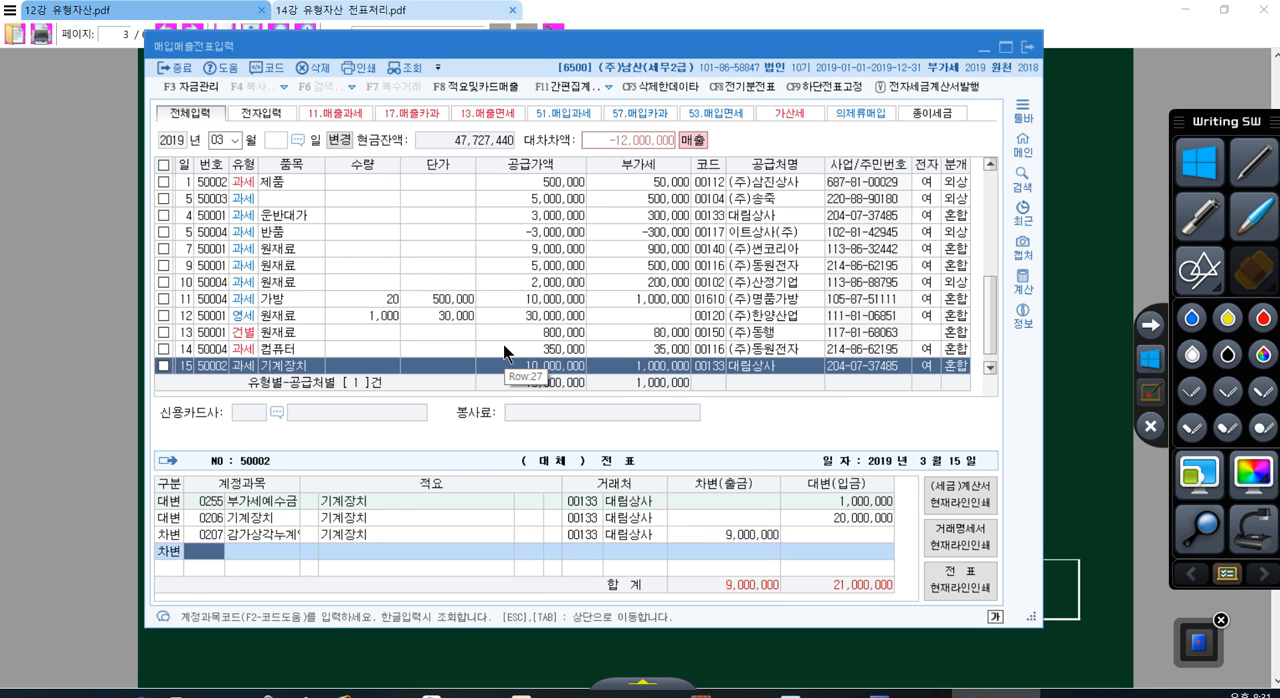
pyautogui.click(1126, 562)
pyautogui.moveTo(657, 538); pyautogui.dragTo(690, 539)
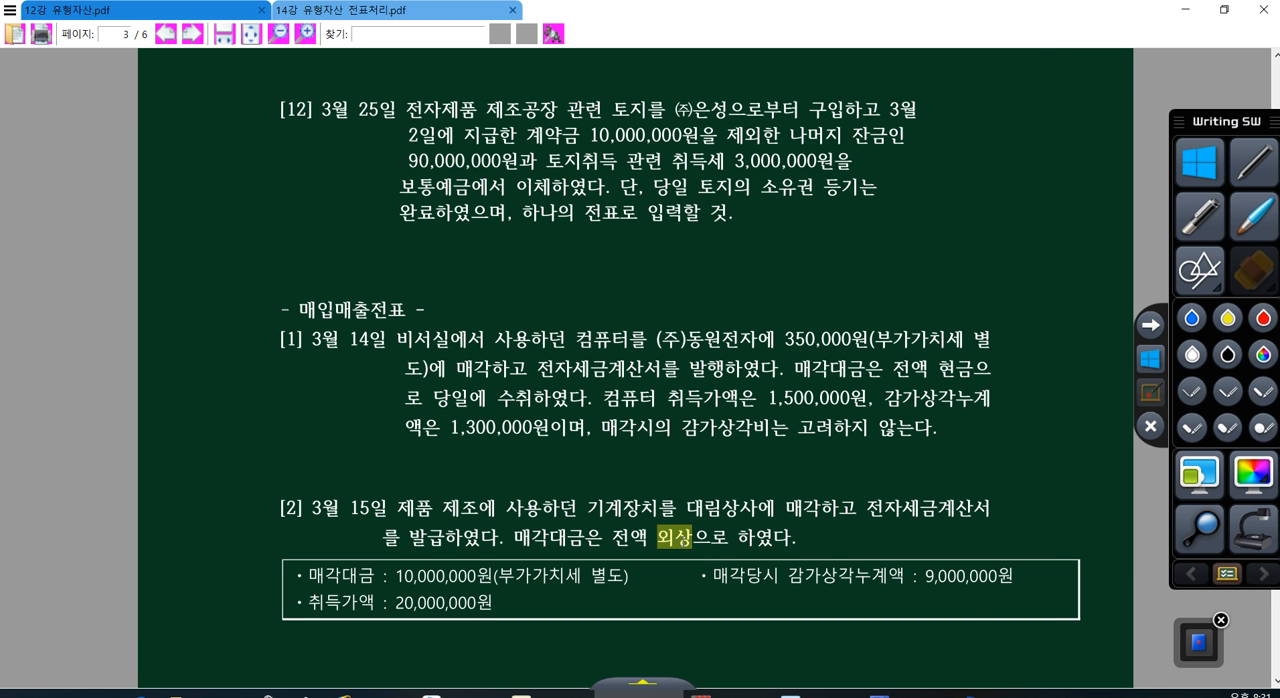
pyautogui.click(985, 693)
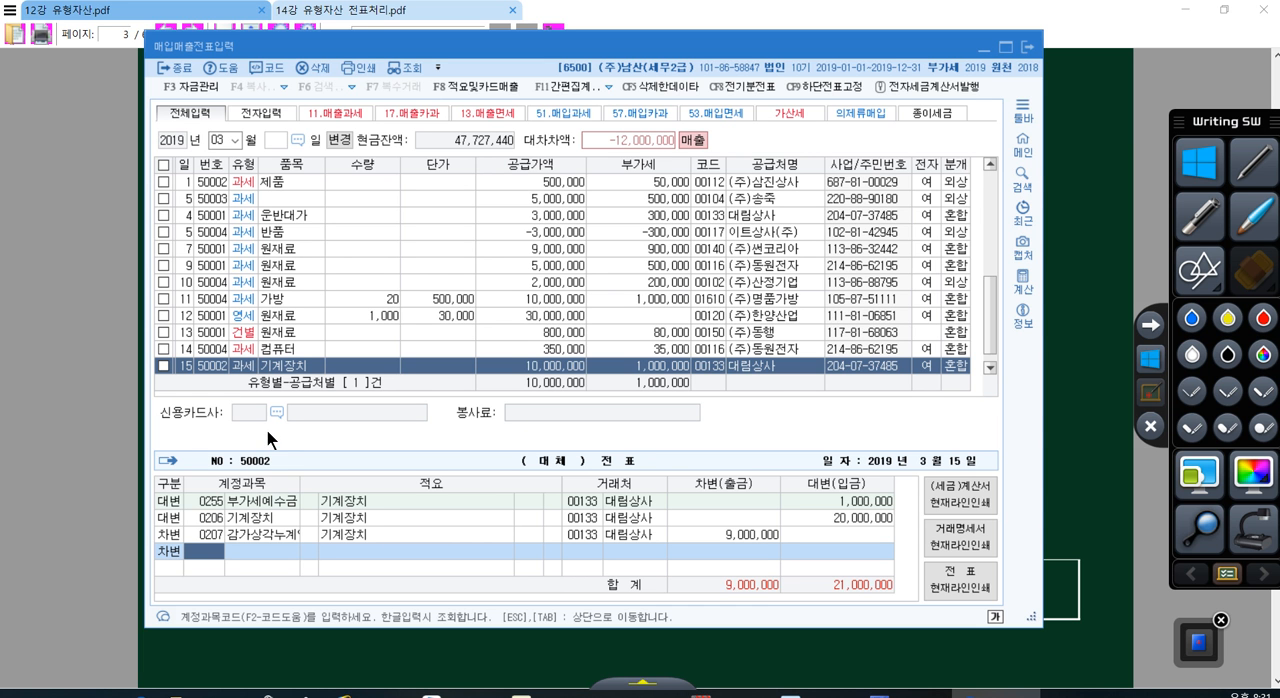
pyautogui.write('120')
pyautogui.press('Return')
pyautogui.press('Return')
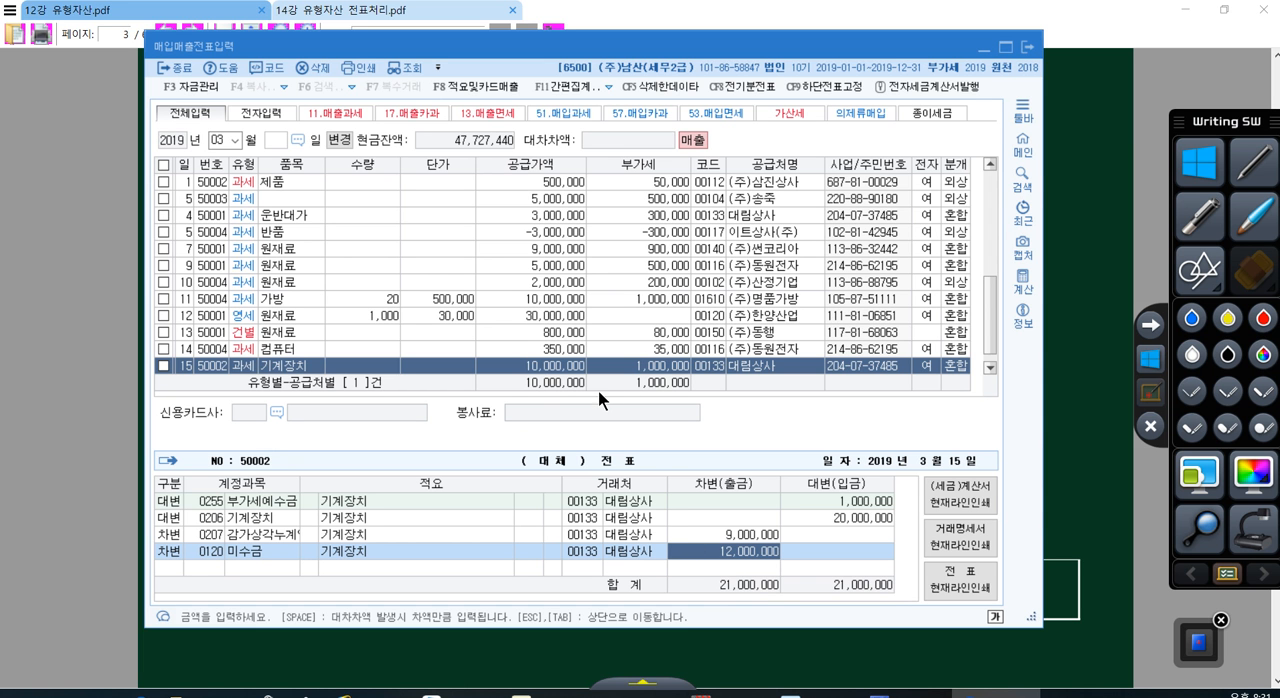
pyautogui.write('11')
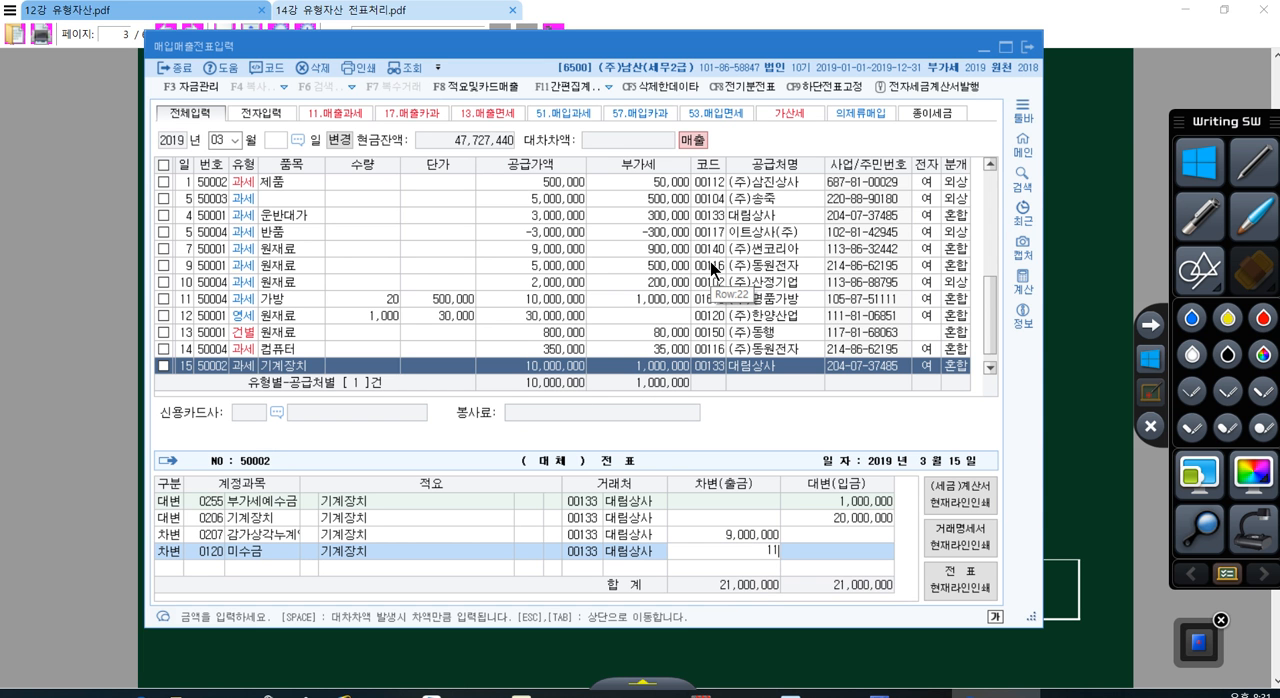
pyautogui.write(',000,000')
pyautogui.press('Return')
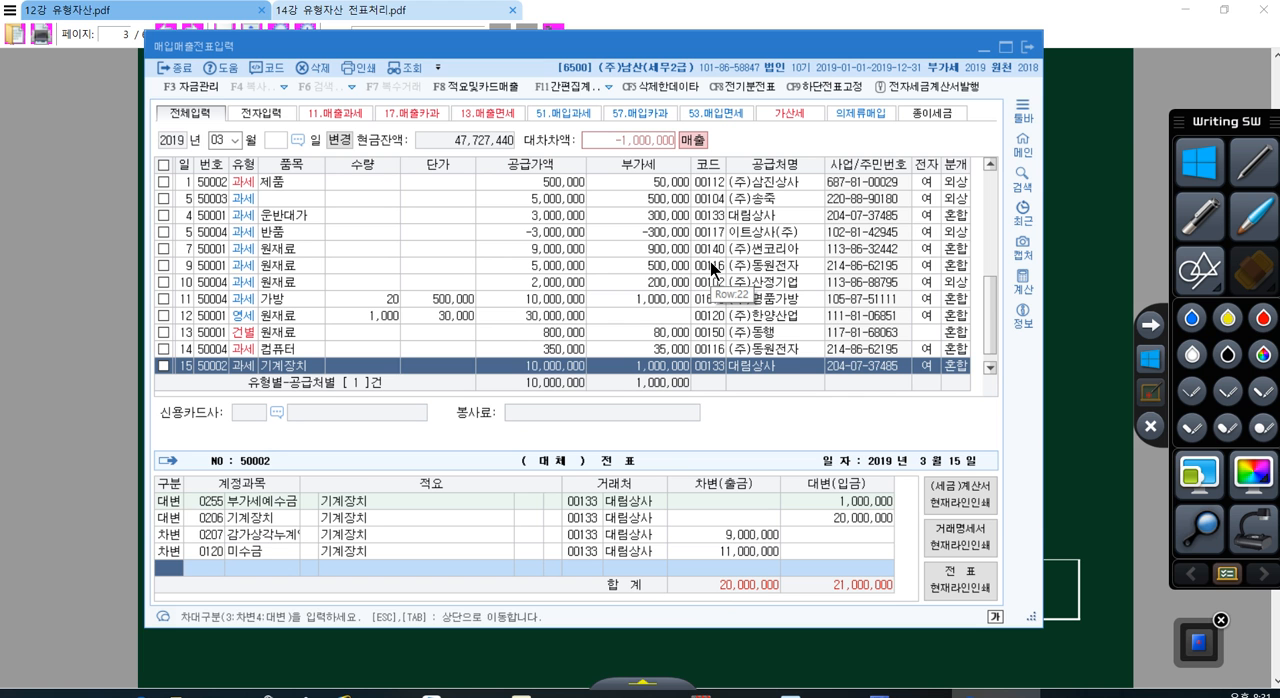
# Add a debit line of 1,000,000 to 0970 유형자산처분손실 in the March 15 voucher
pyautogui.write('3')
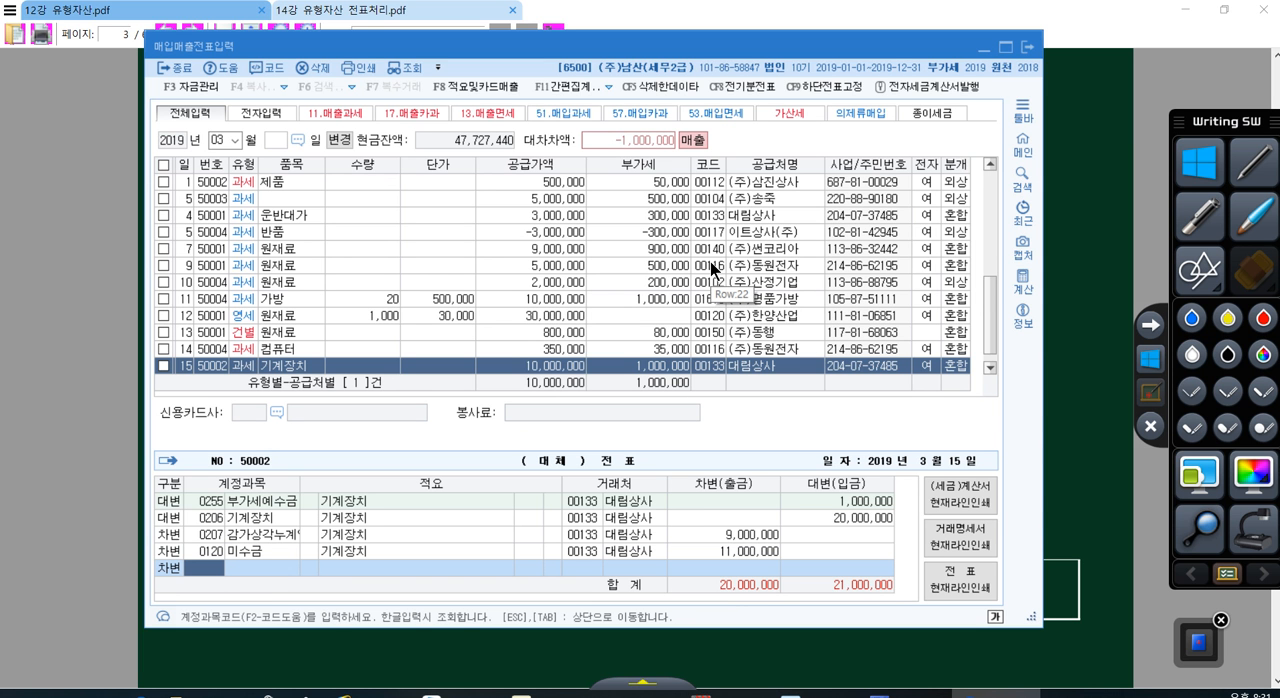
pyautogui.write('처분')
pyautogui.write('손')
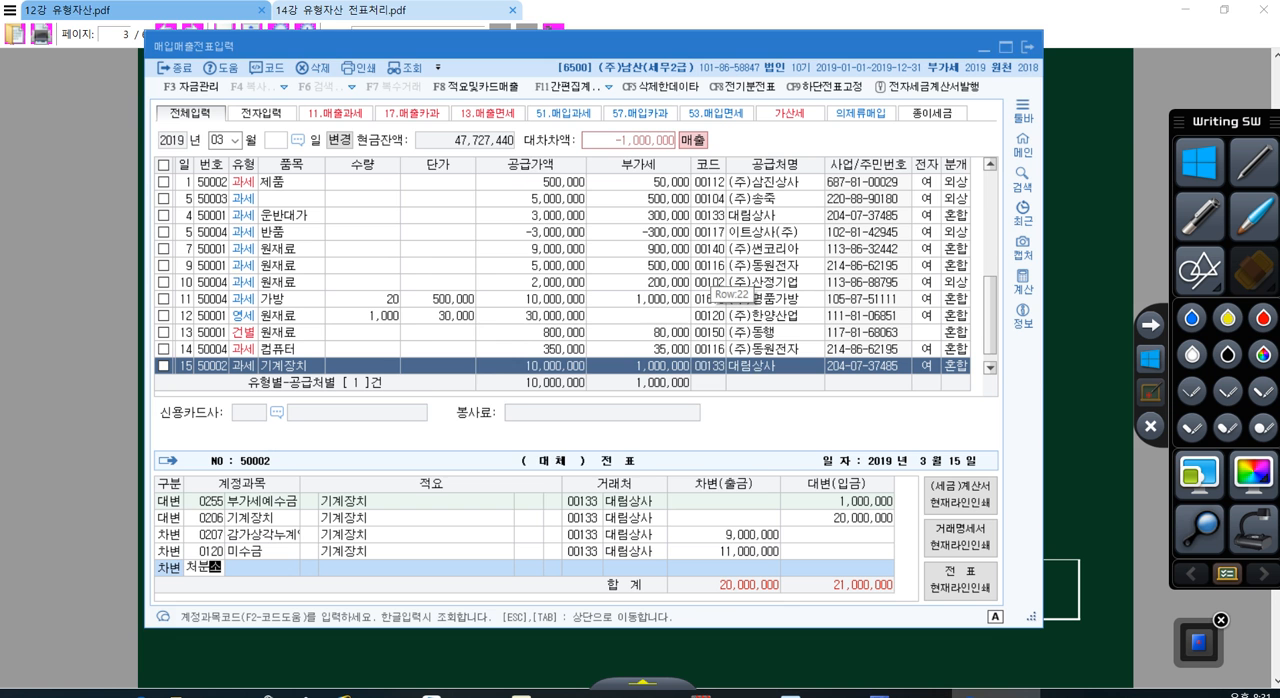
pyautogui.press('Return')
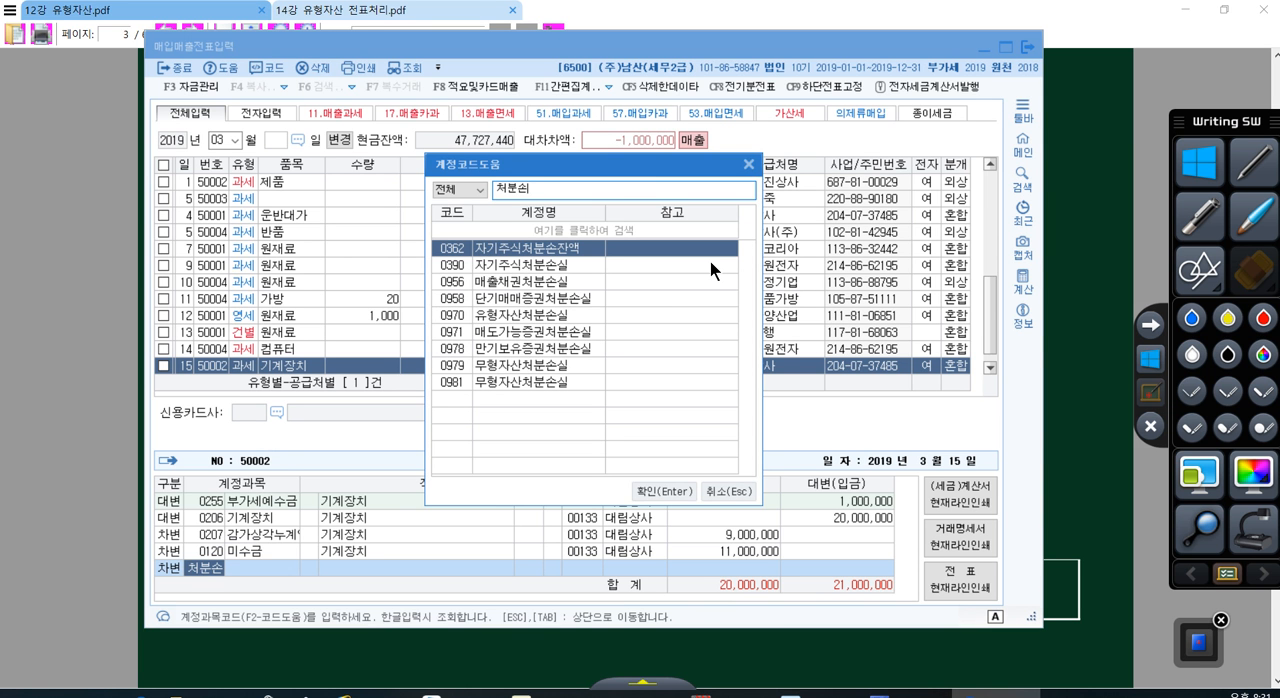
pyautogui.doubleClick(716, 314)
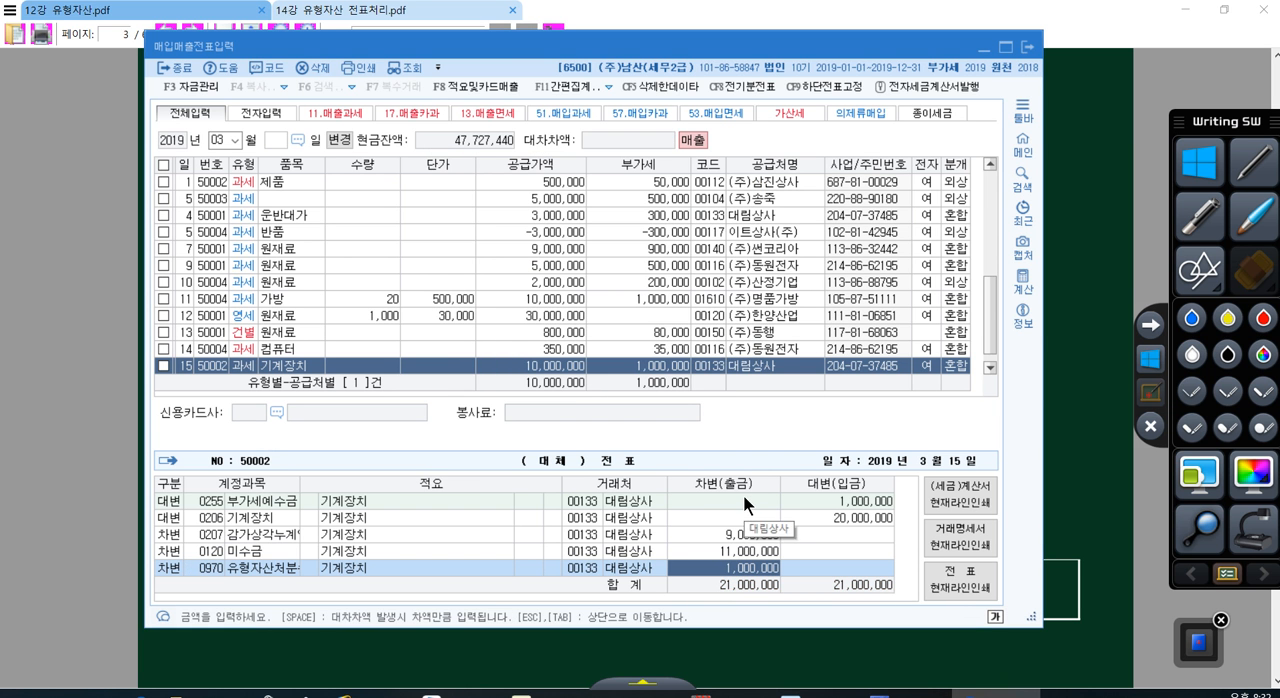
# Review the March 15 voucher's machinery cost, accumulated depreciation and disposal loss against the sale's supply amount
pyautogui.click(813, 519)
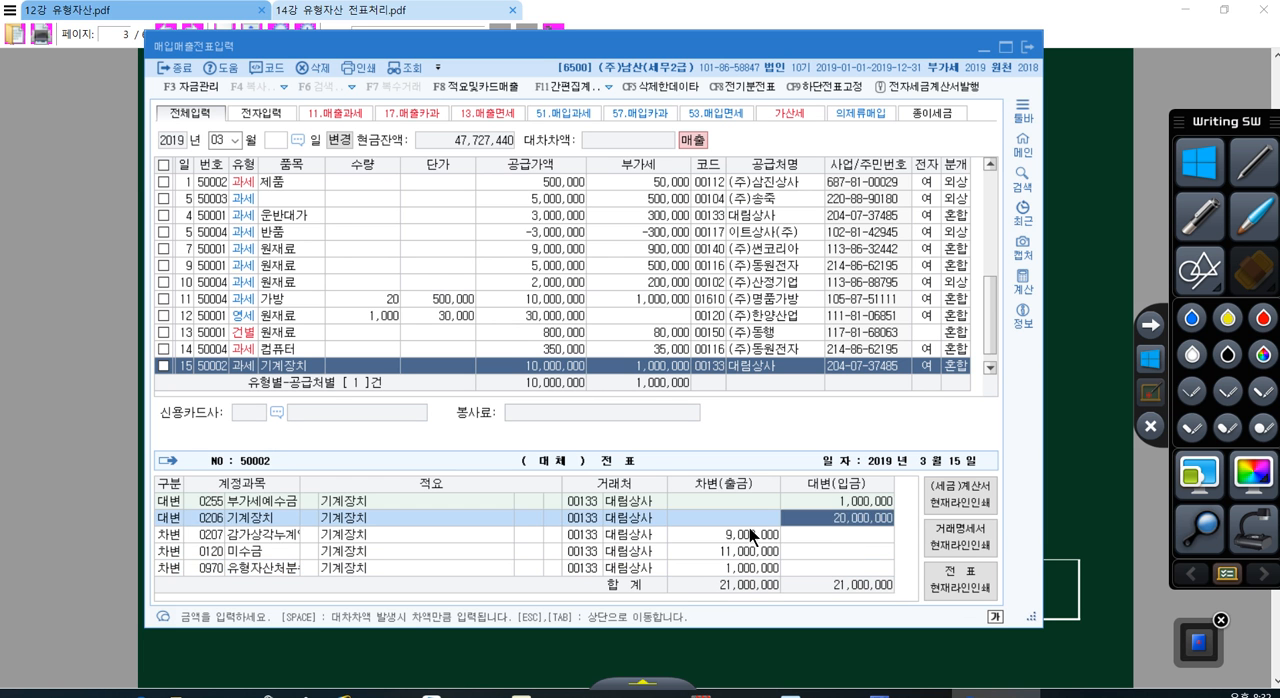
pyautogui.click(752, 531)
pyautogui.click(774, 523)
pyautogui.click(761, 530)
pyautogui.click(772, 524)
pyautogui.click(760, 536)
pyautogui.click(820, 522)
pyautogui.click(751, 545)
pyautogui.click(752, 536)
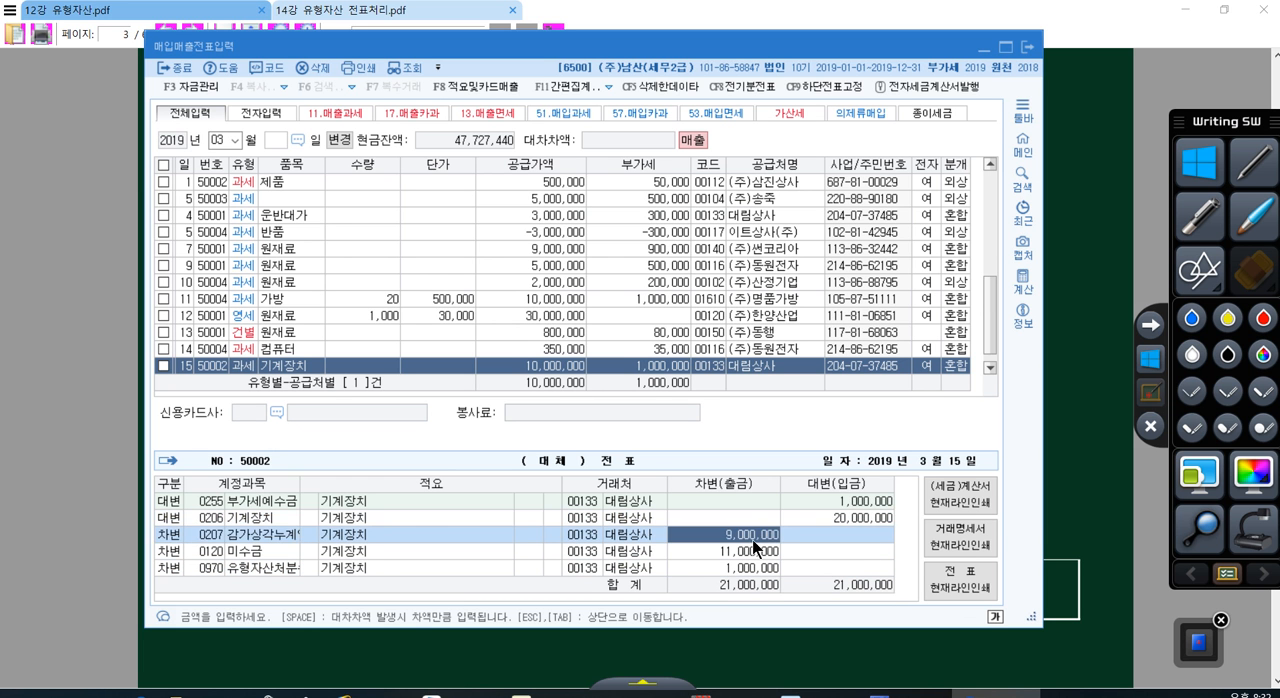
pyautogui.click(803, 522)
pyautogui.click(782, 533)
pyautogui.click(773, 524)
pyautogui.click(755, 538)
pyautogui.click(525, 366)
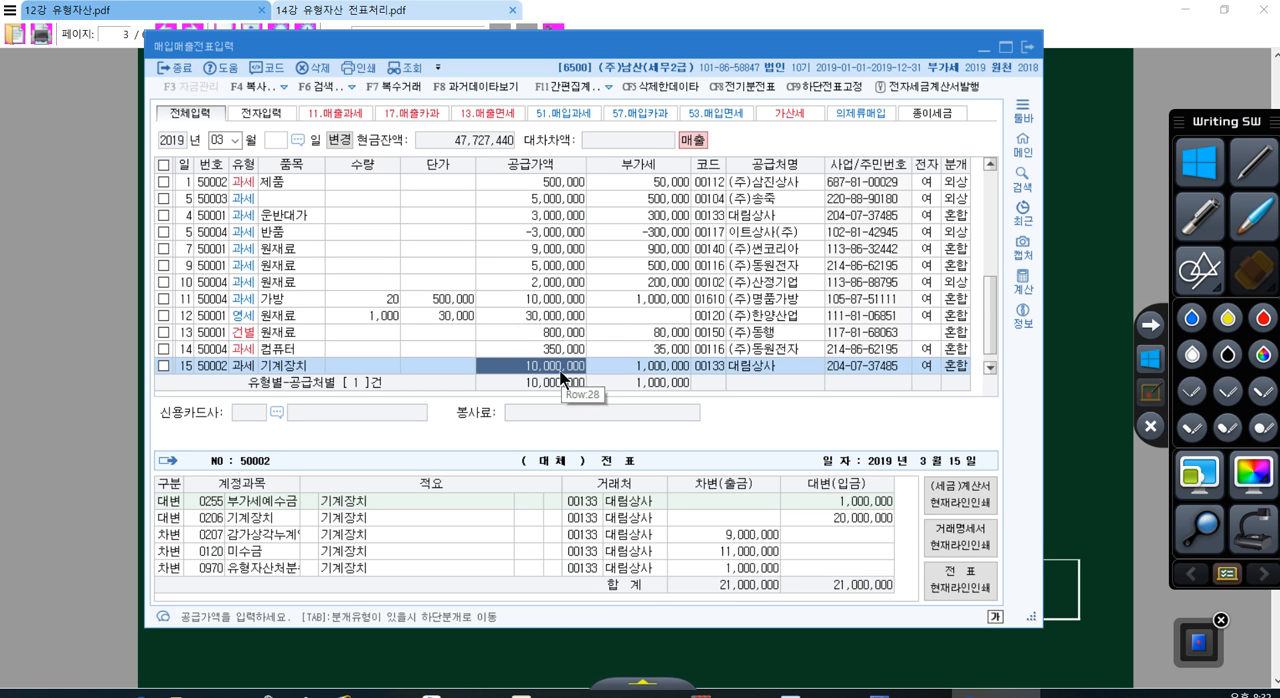
pyautogui.click(750, 569)
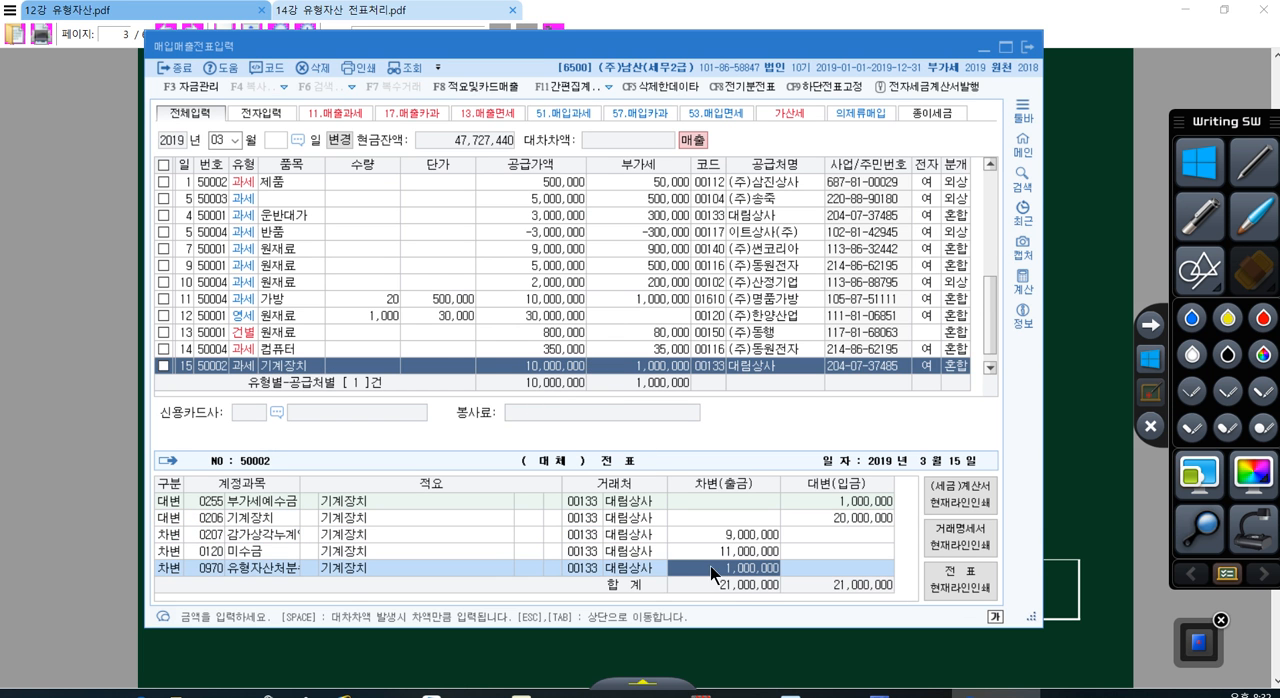
# Start a new March 16 entry with transaction type 16 수출 and the item name 기계장치
pyautogui.click(989, 367)
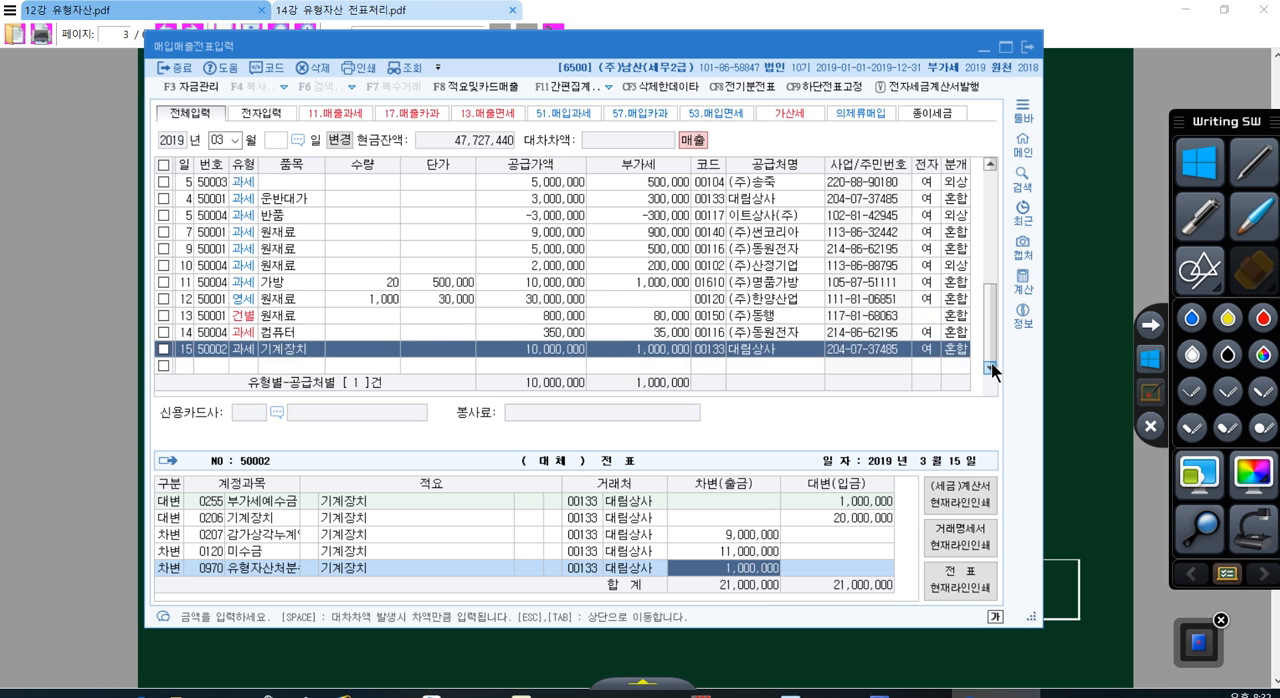
pyautogui.click(662, 366)
pyautogui.write('16')
pyautogui.press('Return')
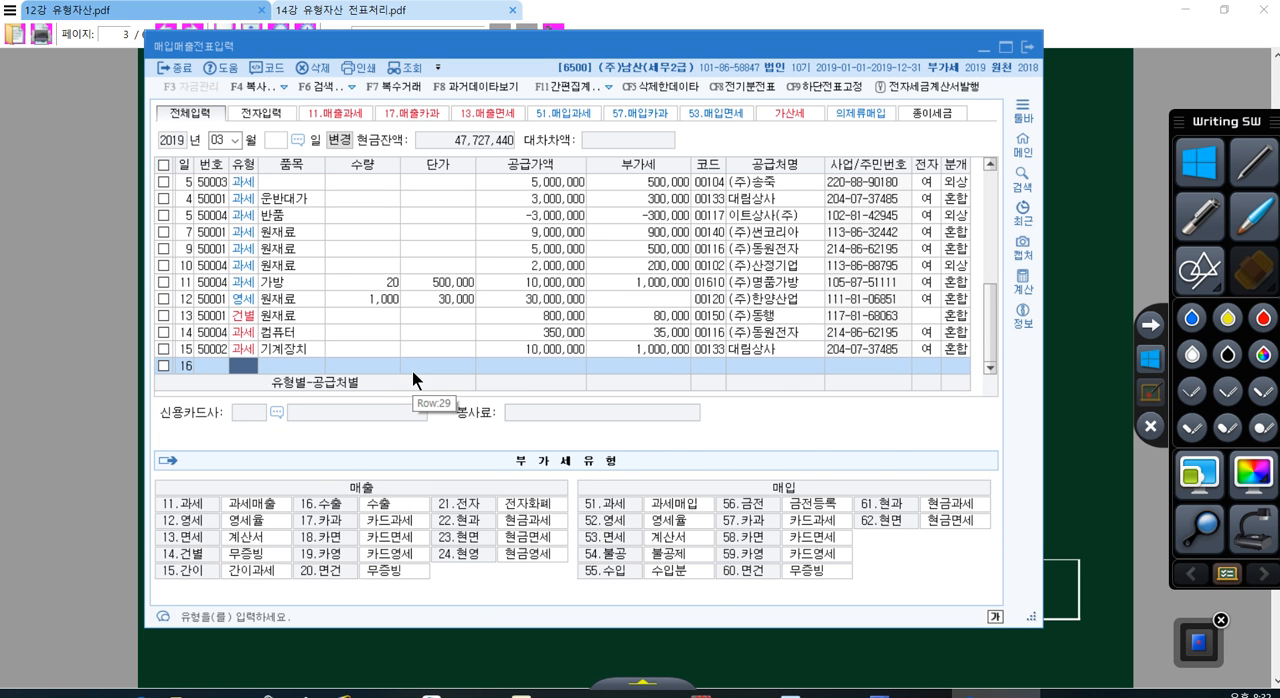
pyautogui.write('16')
pyautogui.press('Return')
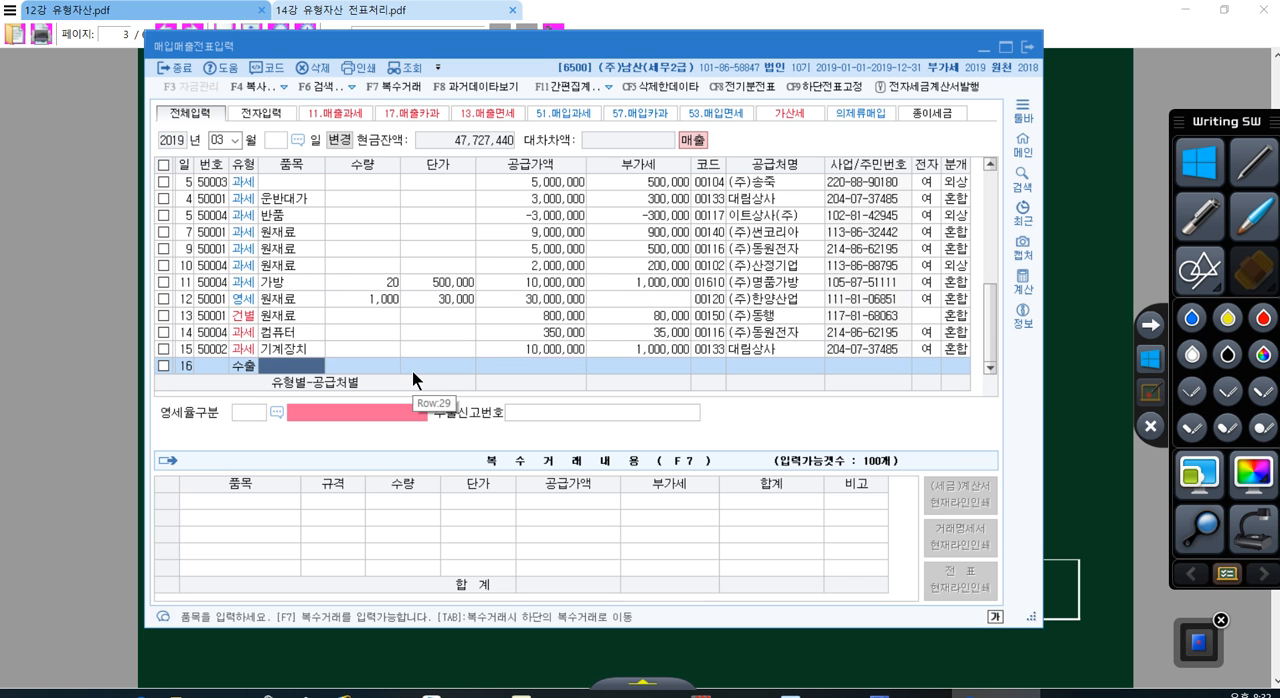
pyautogui.write('컴')
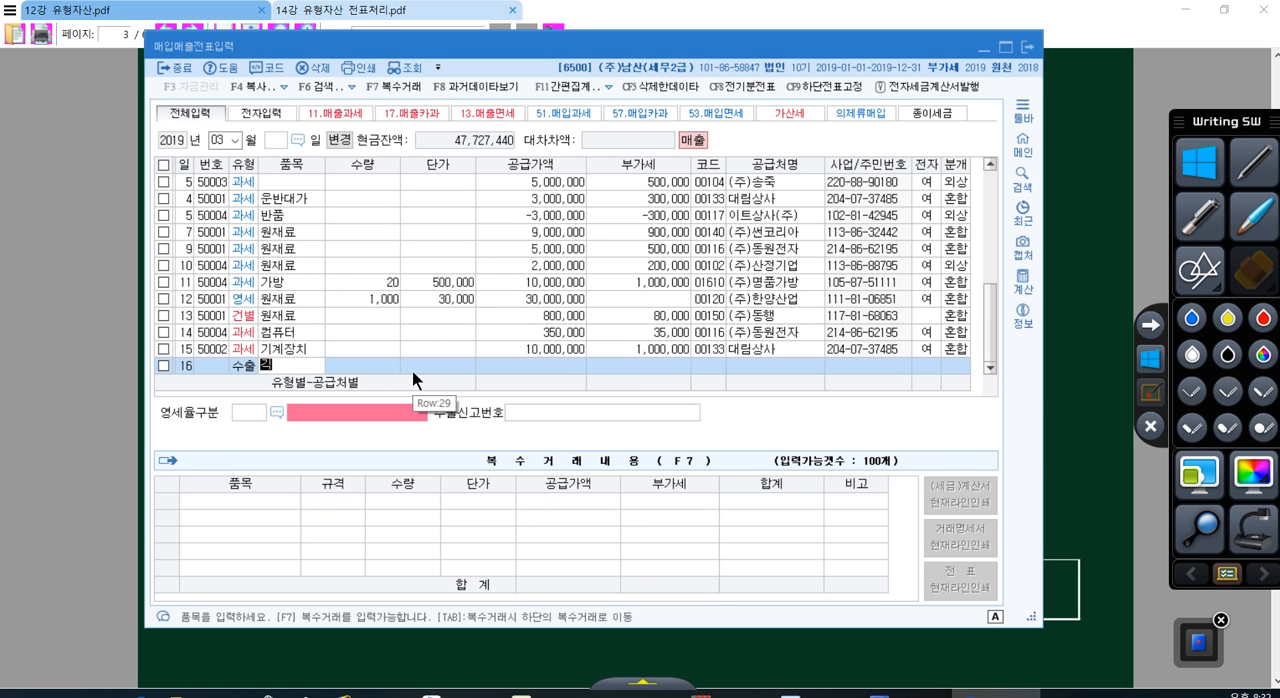
pyautogui.write('계장치')
pyautogui.press('Return')
pyautogui.press('Return')
pyautogui.press('Return')
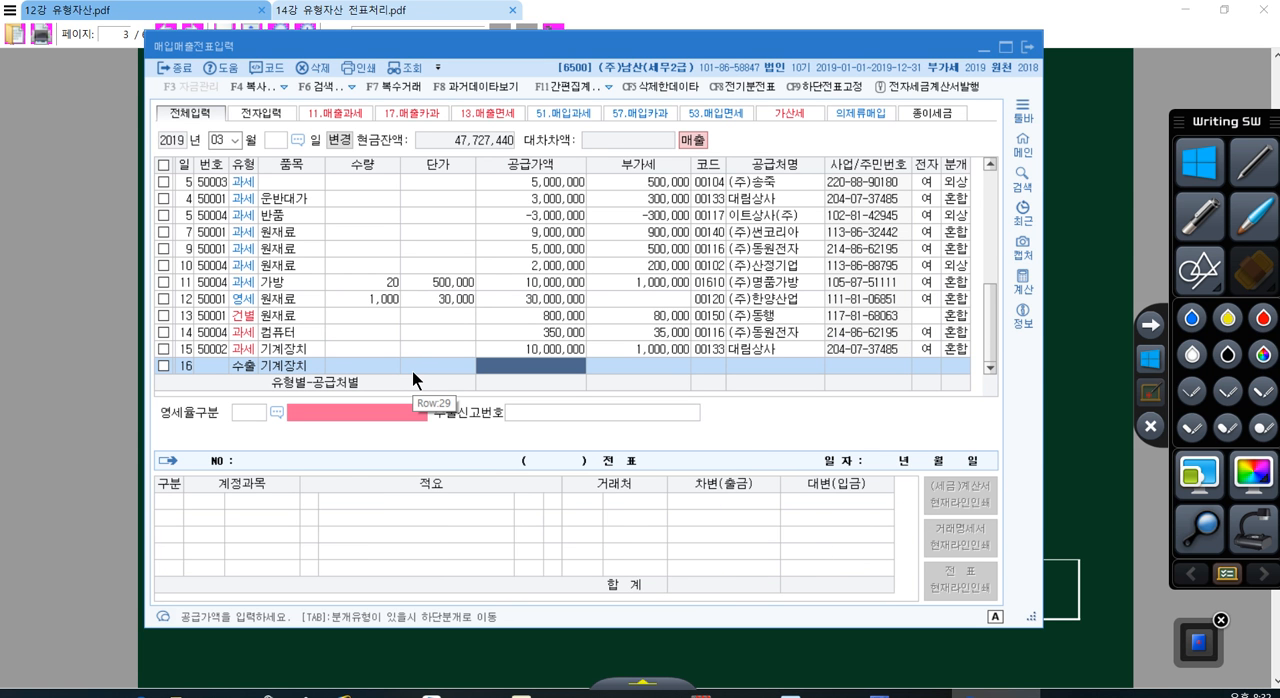
# Set the March 16 entry's supply amount to 10,800,000 and assign ABS사 as the trading partner
pyautogui.click(533, 366)
pyautogui.write('10,800,0')
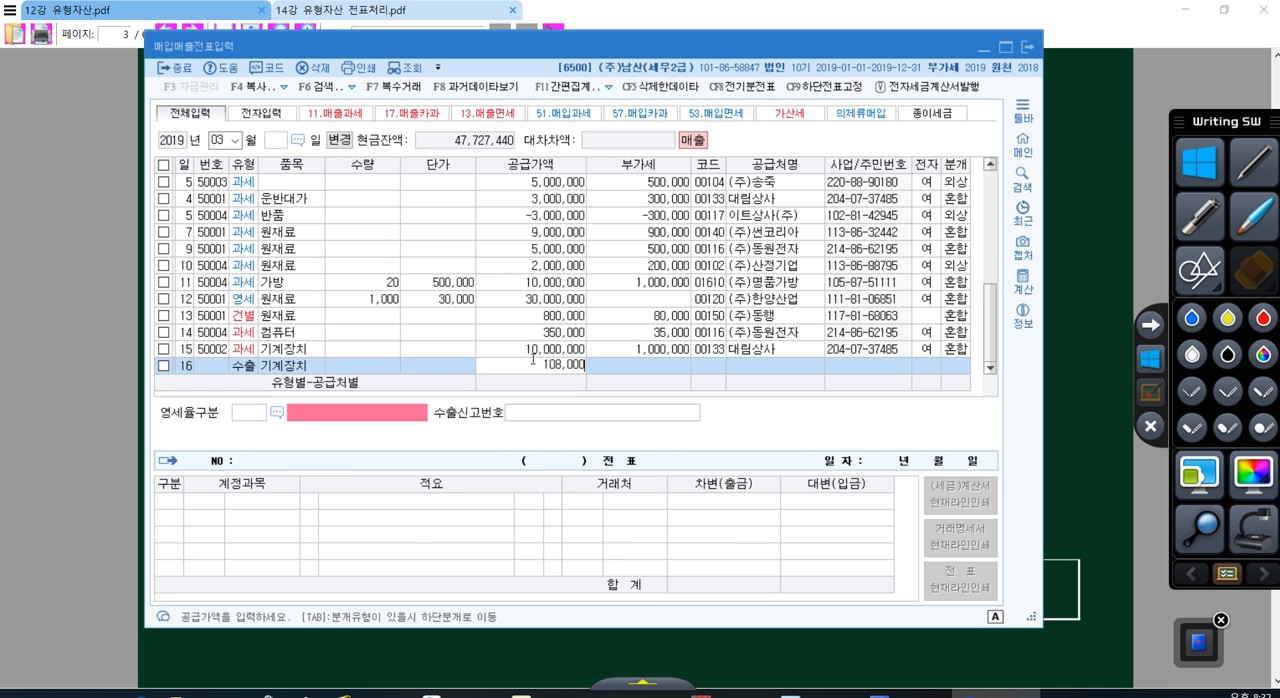
pyautogui.write('00')
pyautogui.press('Return')
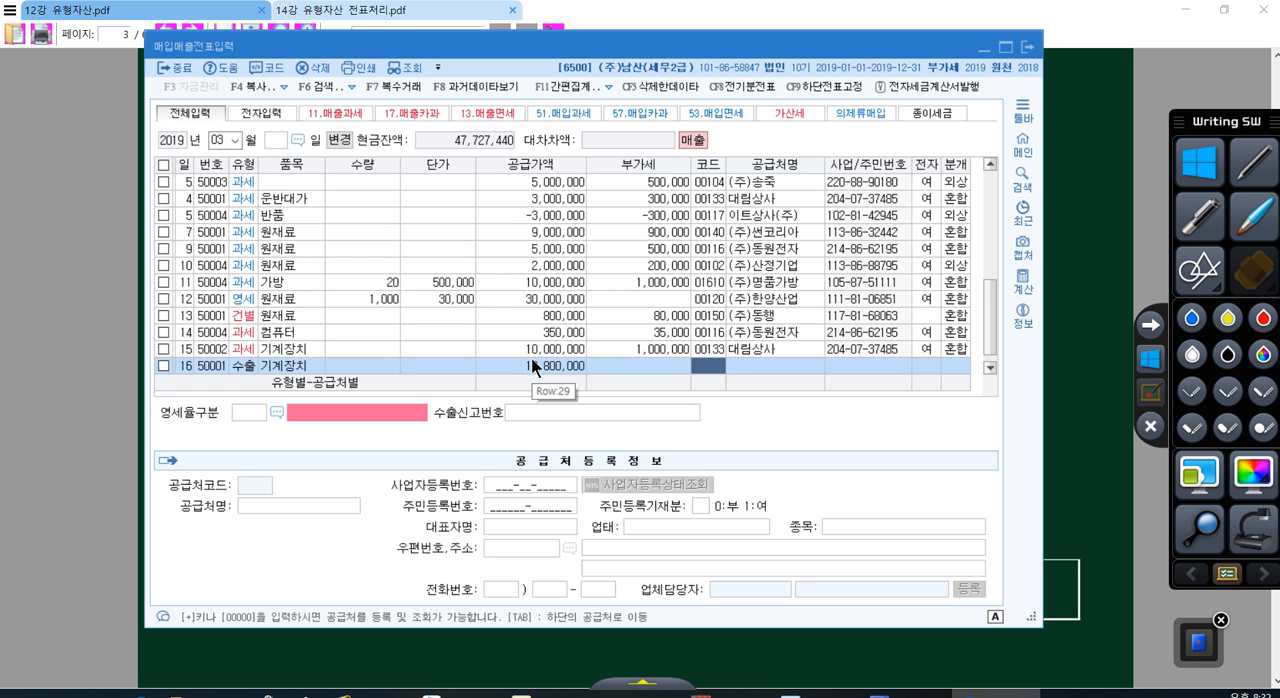
pyautogui.press('Return')
pyautogui.write('ab')
pyautogui.press('Return')
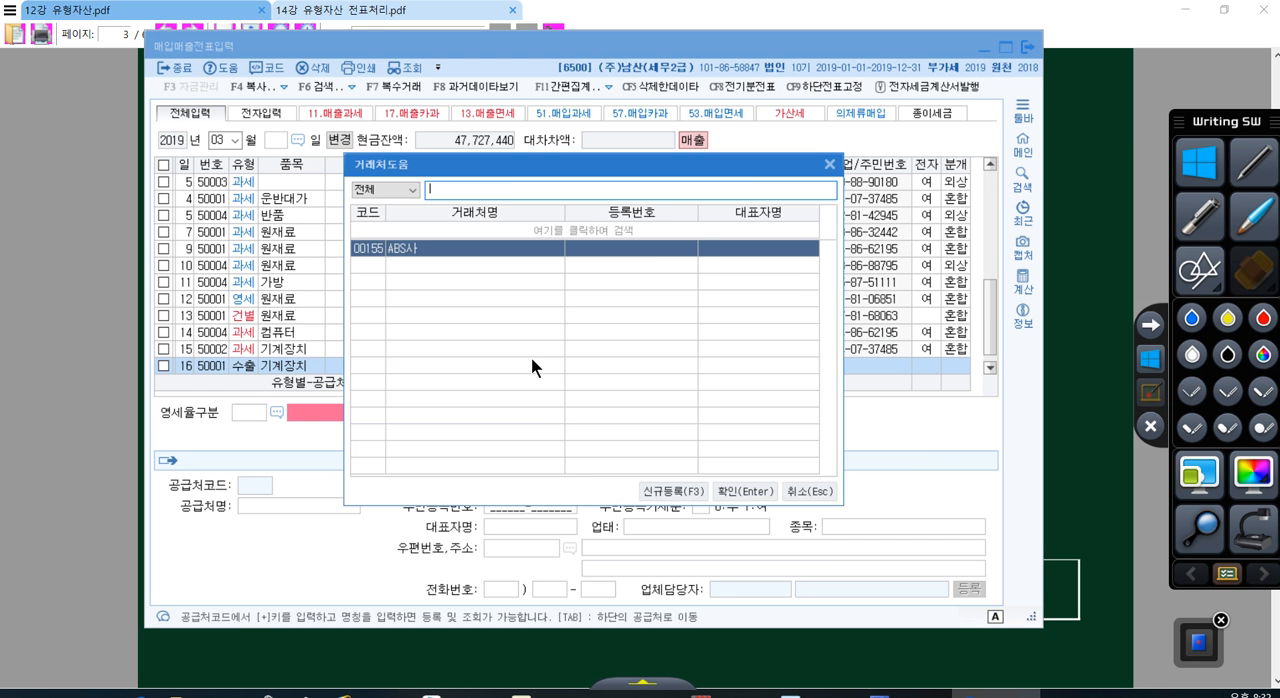
pyautogui.press('Return')
pyautogui.press('Hangul')
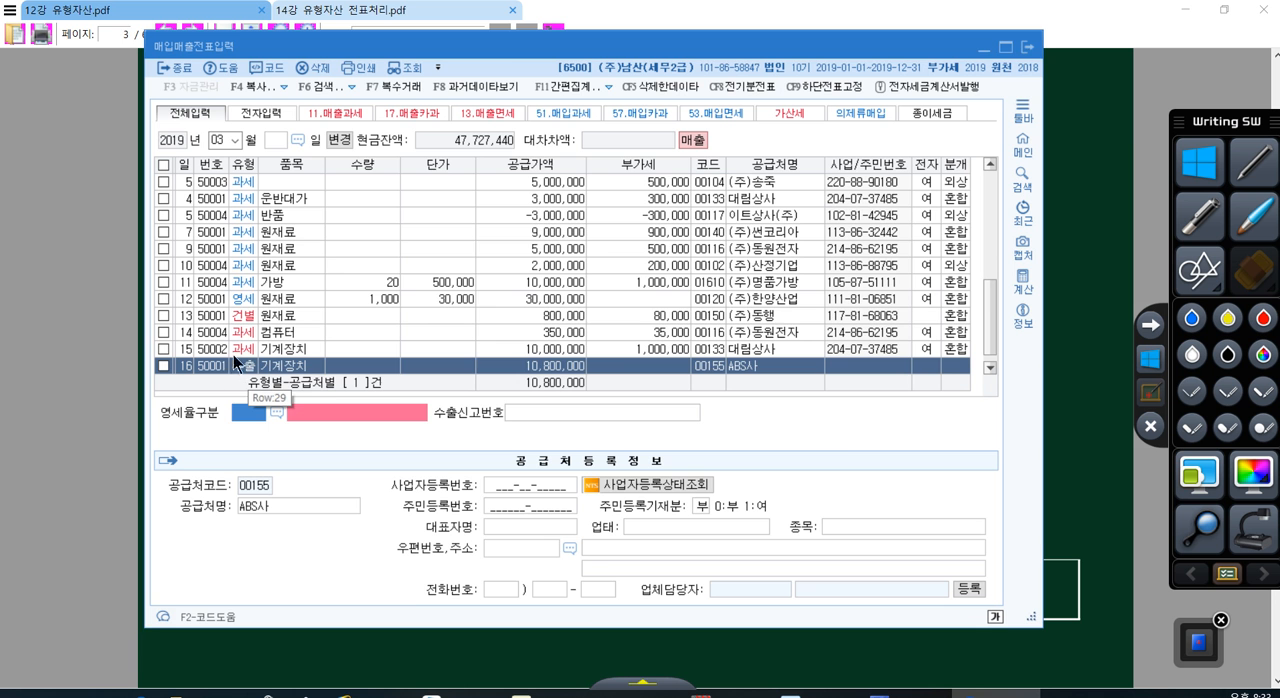
# Set the March 16 entry's zero-rate category to 1 직접수출(대행수출 포함) and its journal type to 3 혼합
pyautogui.click(277, 412)
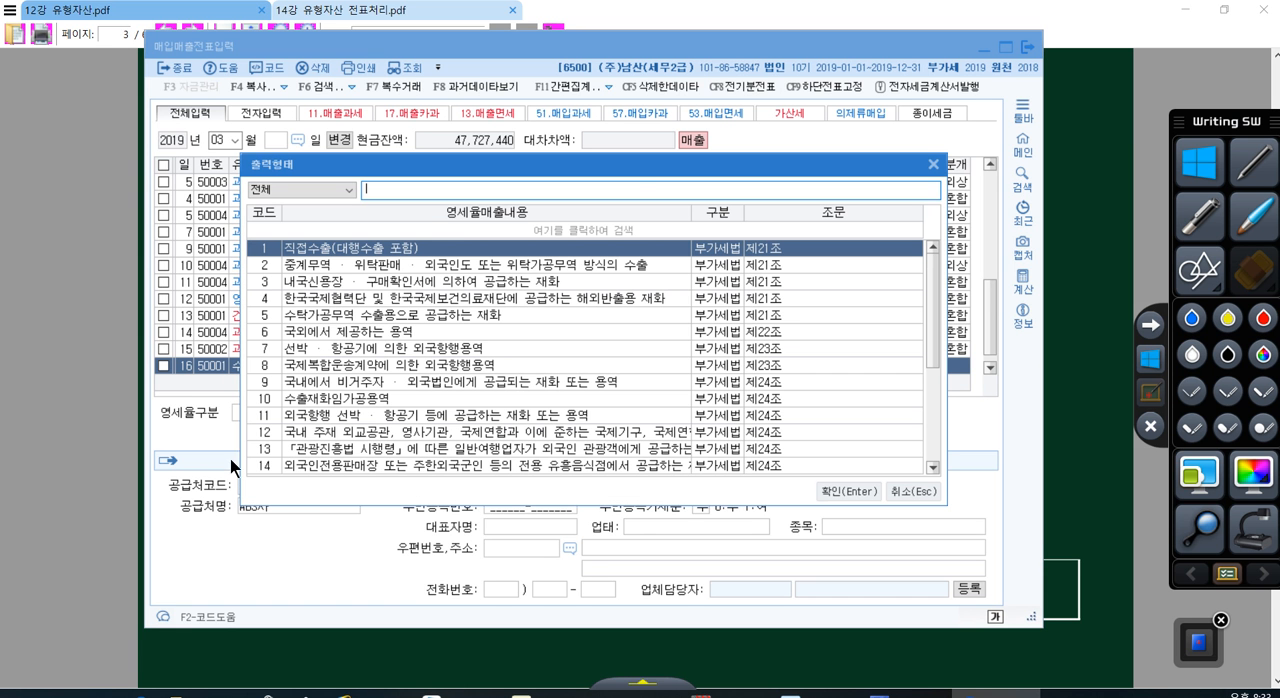
pyautogui.doubleClick(320, 248)
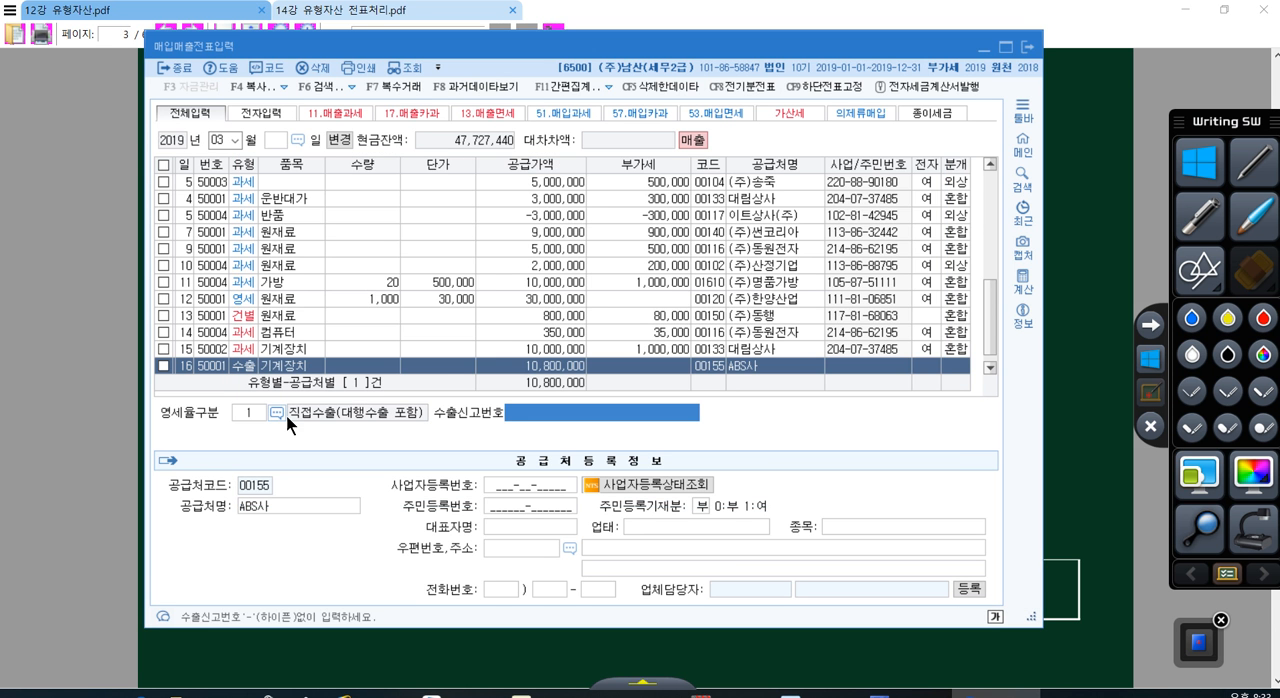
pyautogui.click(277, 412)
pyautogui.doubleClick(327, 248)
pyautogui.press('Return')
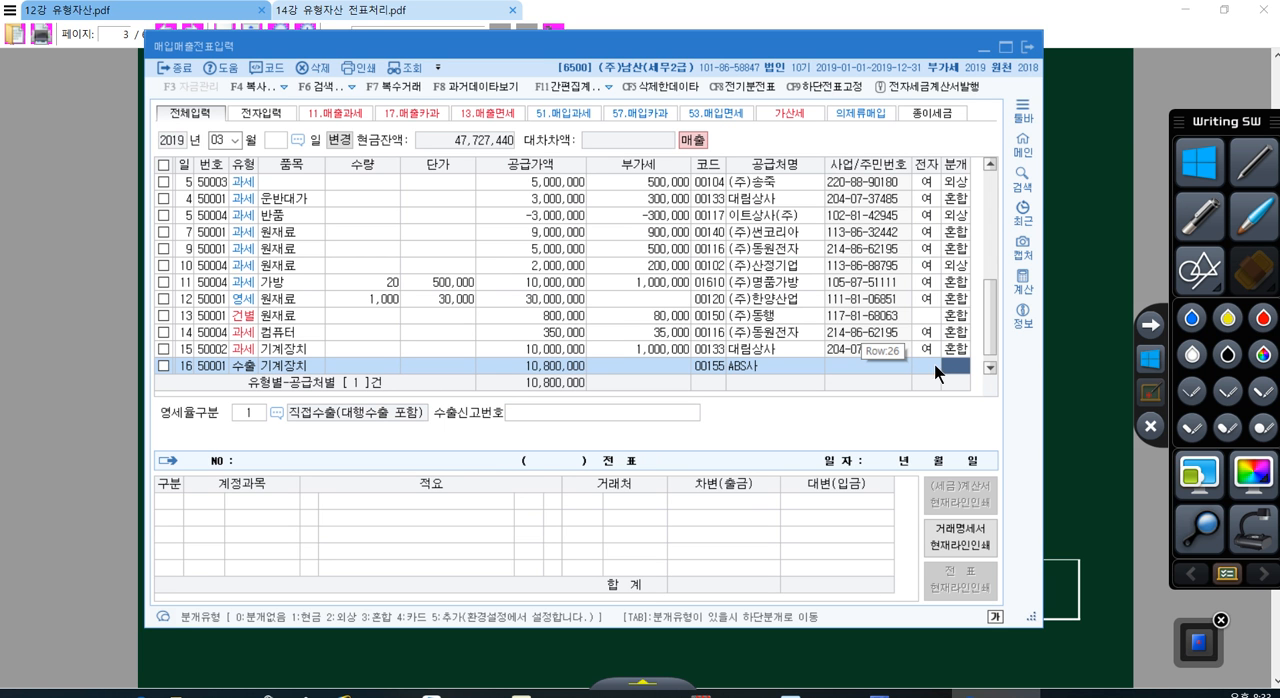
pyautogui.write('3')
pyautogui.press('Return')
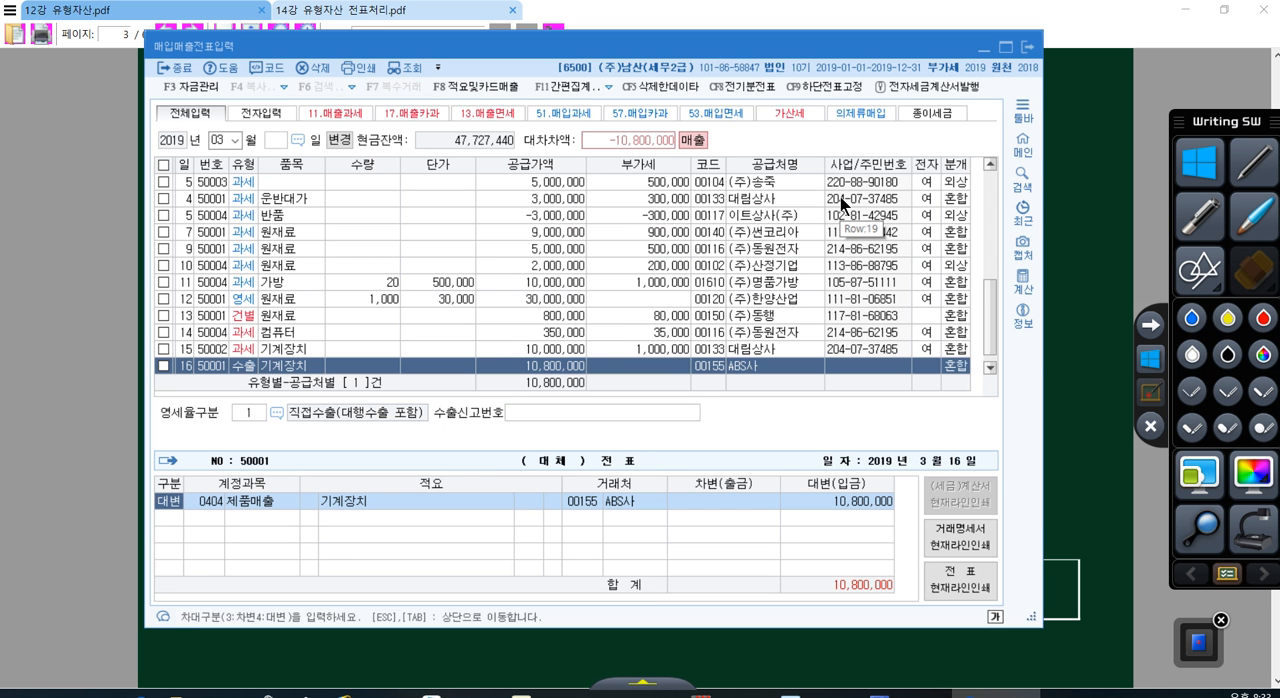
# Change the March 16 voucher's 0404 제품매출 credit line to 0206 기계장치 with an amount of 20,000,000
pyautogui.press('Return')
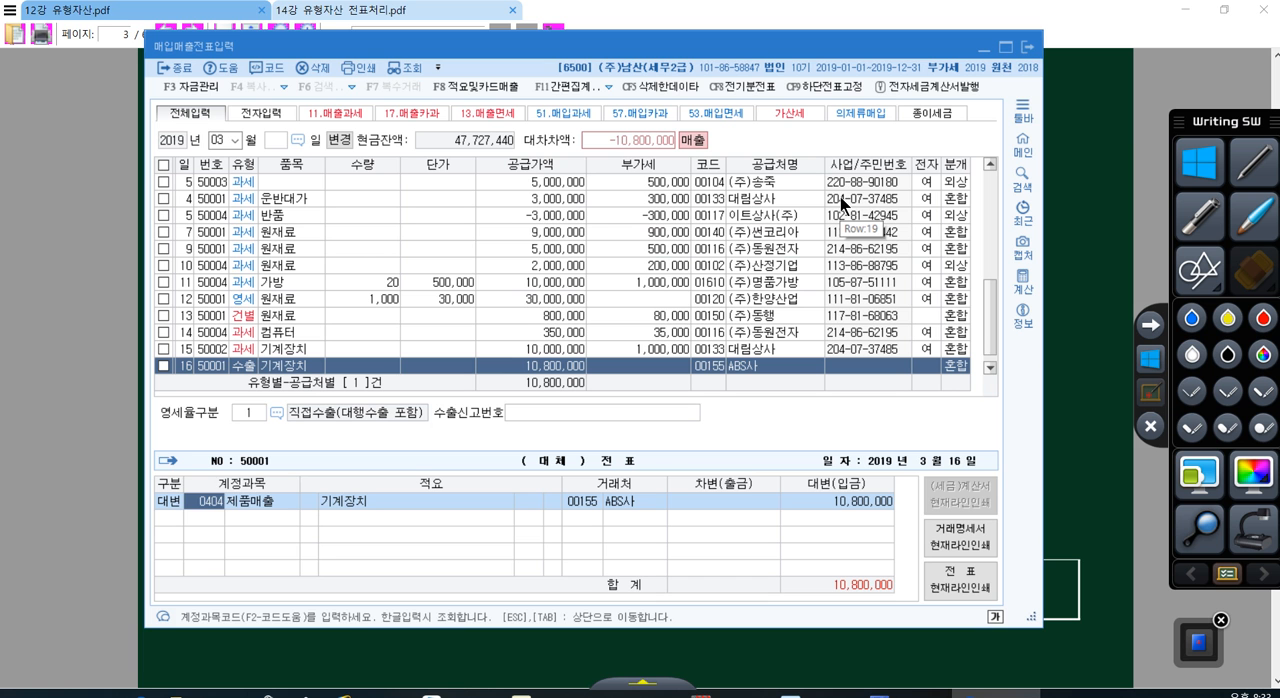
pyautogui.write('0206')
pyautogui.press('Return')
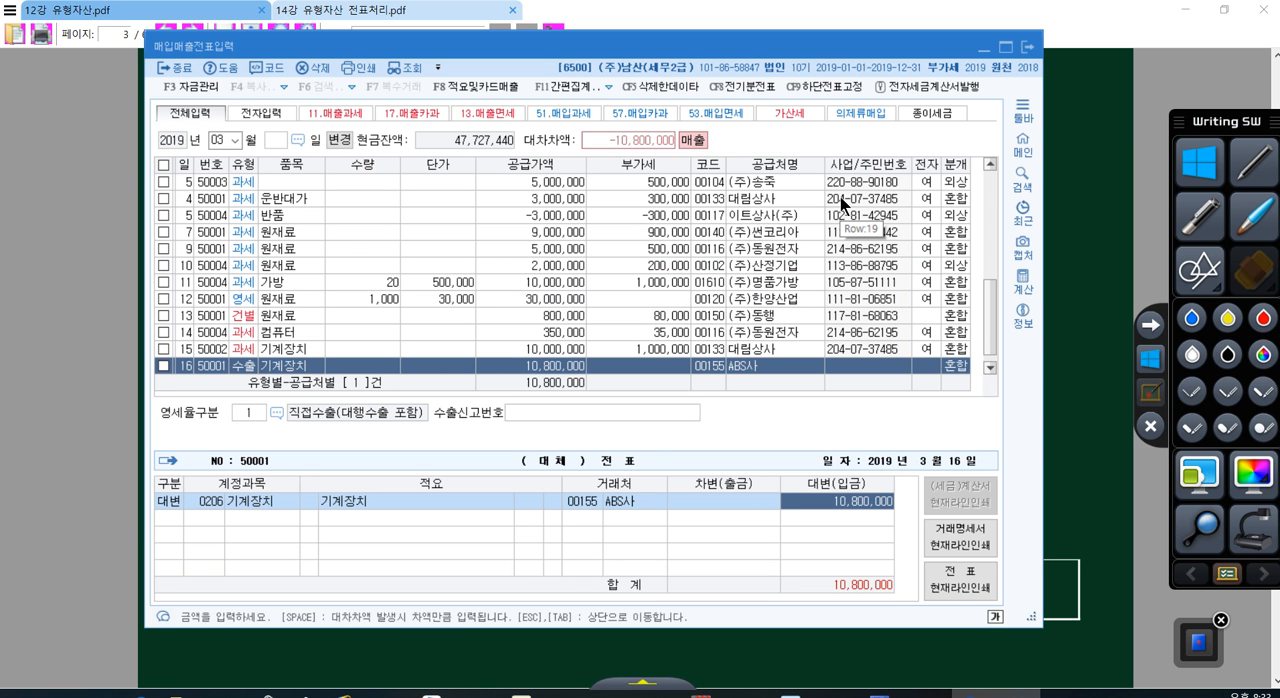
pyautogui.write('20000000')
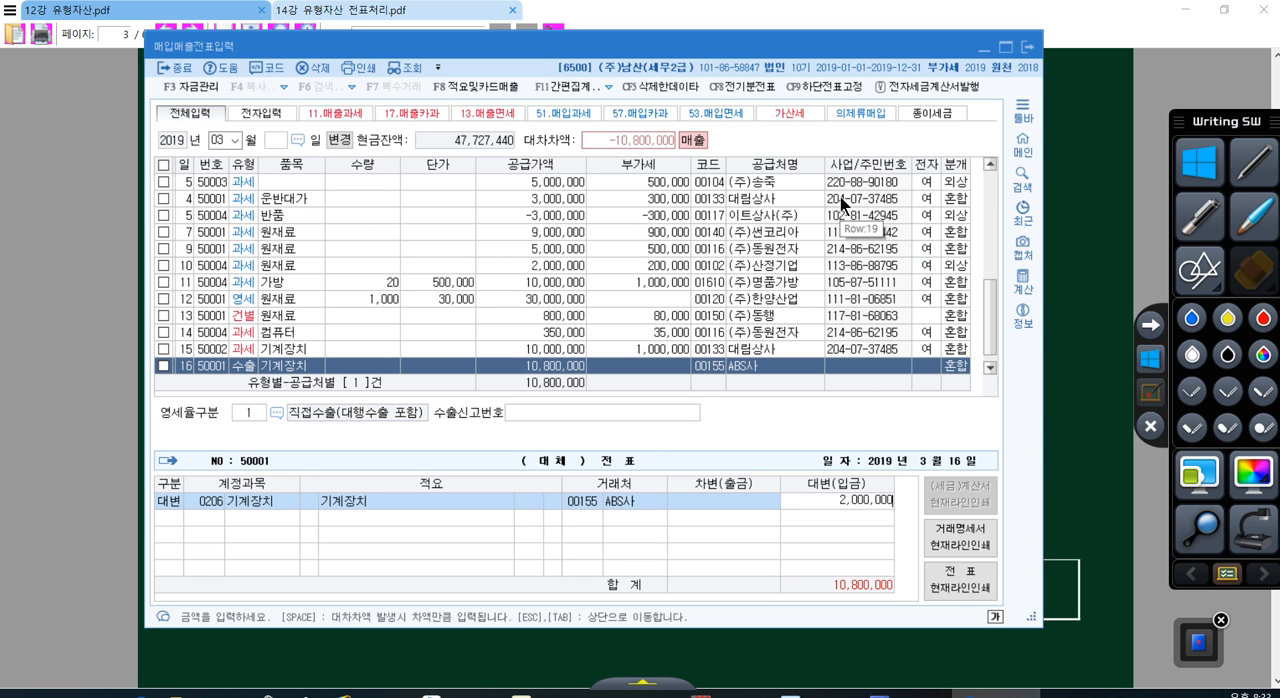
pyautogui.press('Return')
# Add a debit line of 12,000,000 to 0207 감가상각누계액 in the March 16 voucher
pyautogui.write('3')
pyautogui.press('Return')
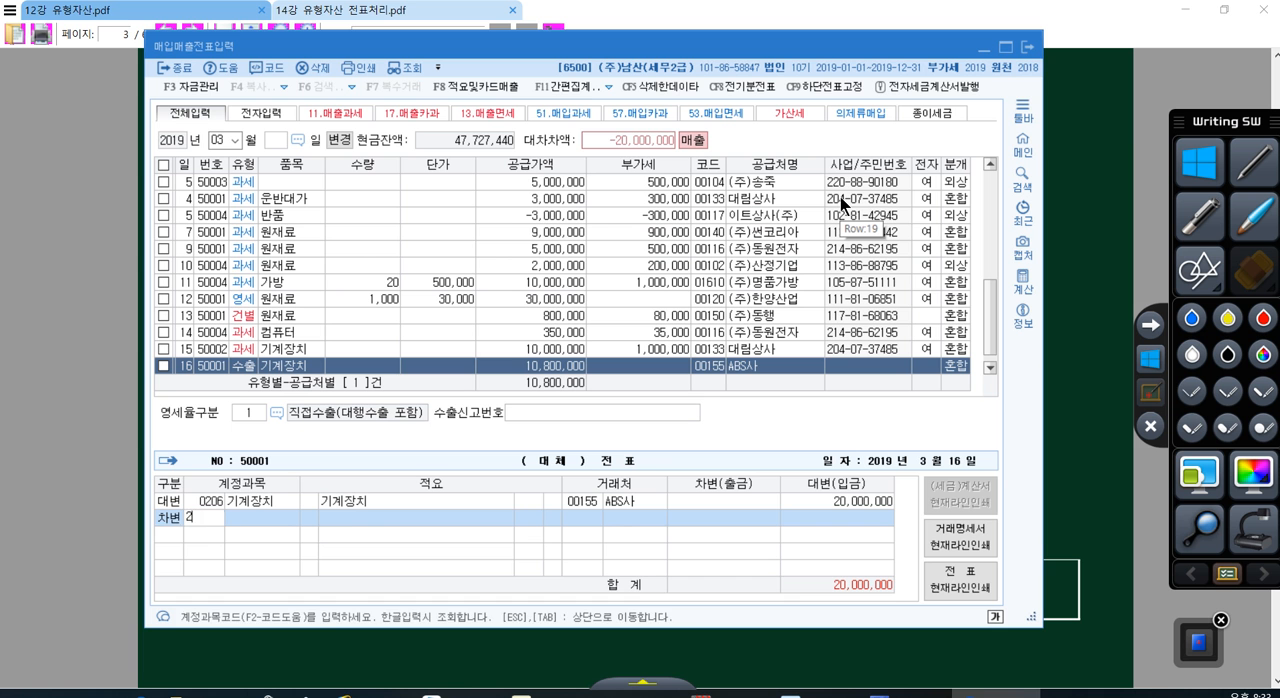
pyautogui.write('0207')
pyautogui.press('Return')
pyautogui.write('12,000,000')
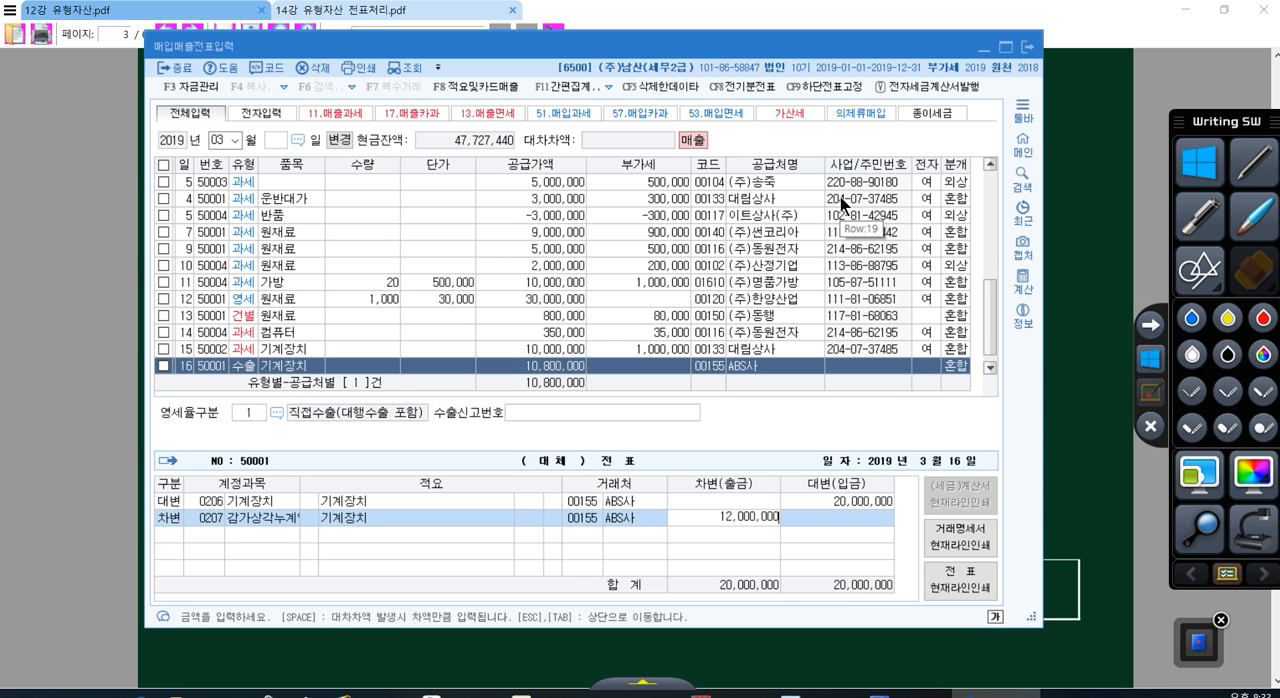
pyautogui.press('Return')
# Add a debit line of 10,800,000 to 0120 미수금 in the March 16 voucher
pyautogui.write('3')
pyautogui.press('Return')
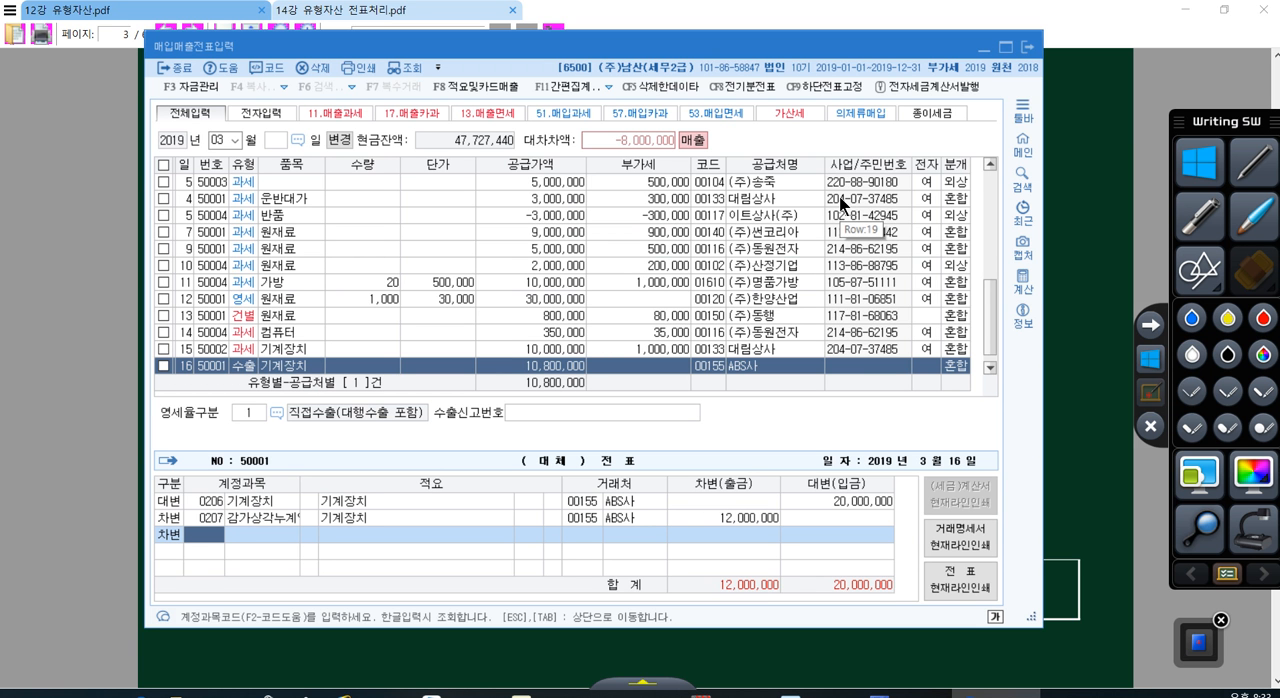
pyautogui.write('0120')
pyautogui.press('Return')
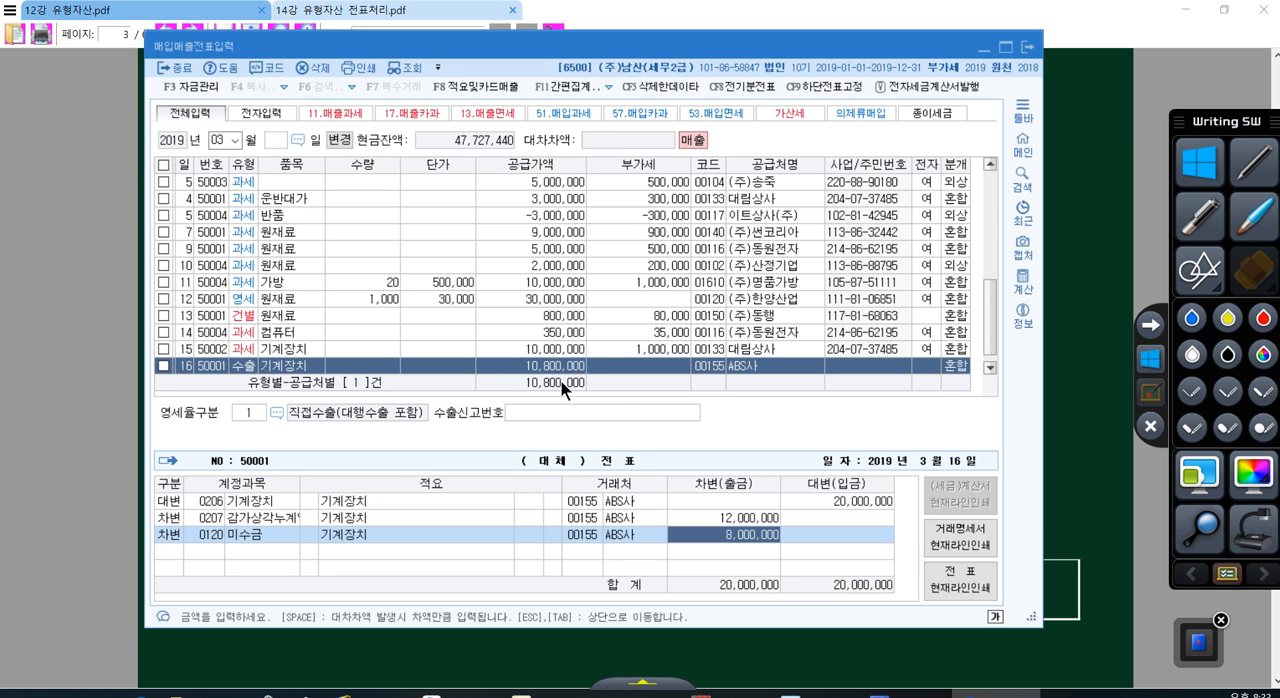
pyautogui.write('10,800,0')
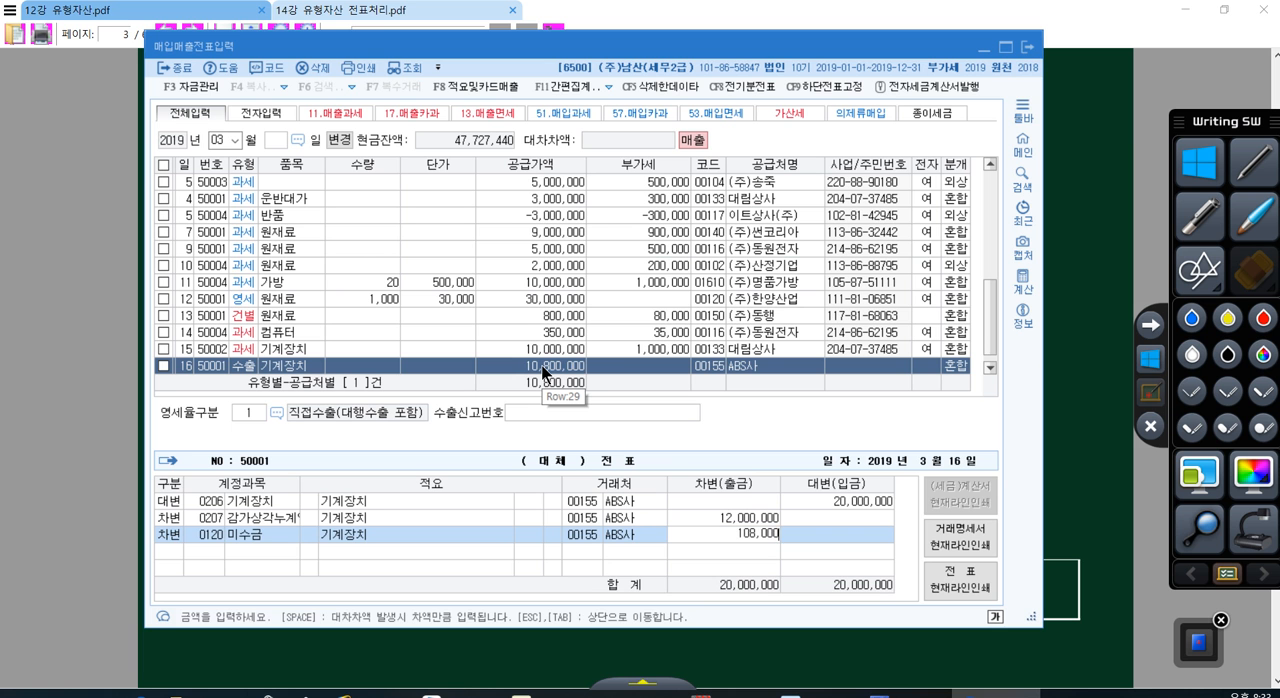
pyautogui.write('00')
pyautogui.press('Return')
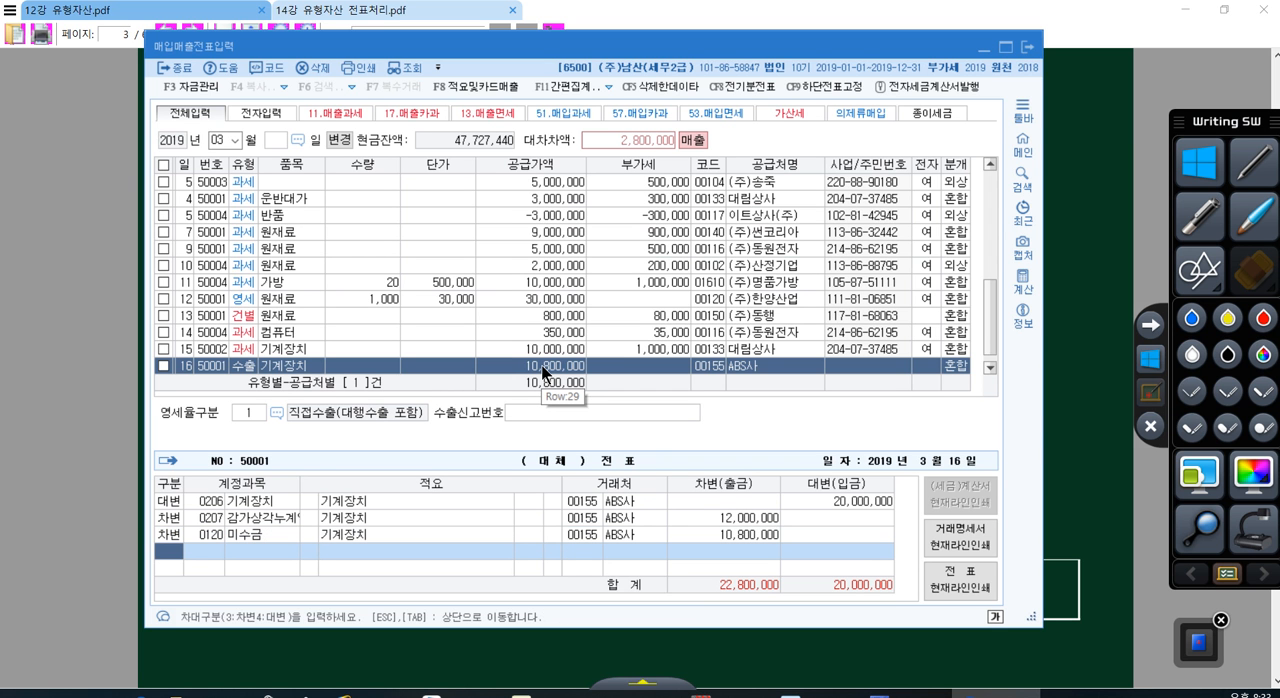
# Add a credit line of 2,800,000 to 0914 유형자산처분이익 and complete the March 16 voucher
pyautogui.write('4')
pyautogui.press('Return')
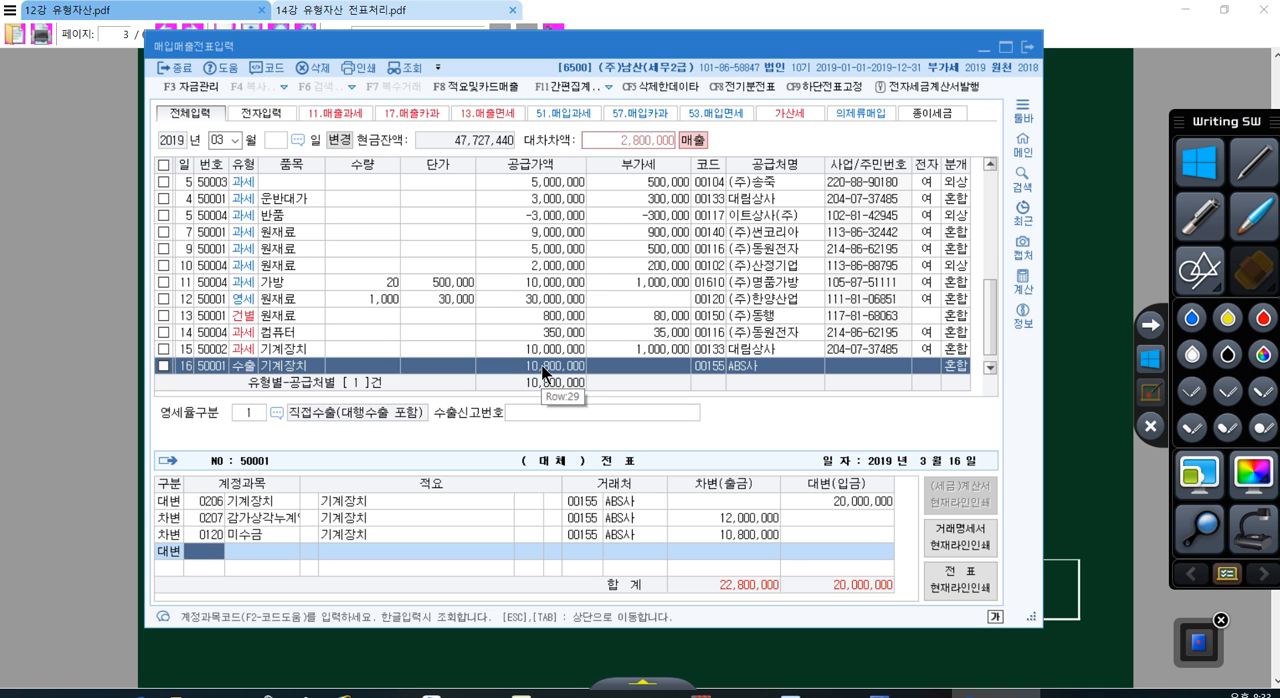
pyautogui.write('처분이')
pyautogui.press('Return')
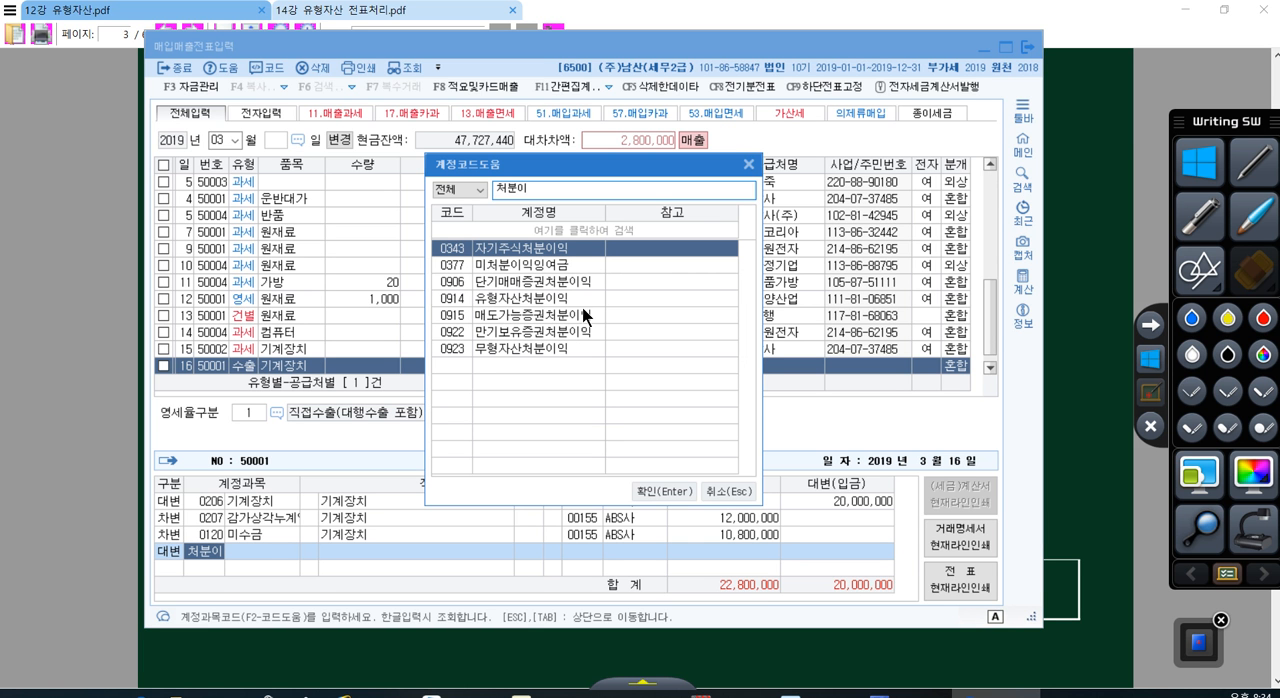
pyautogui.click(579, 300)
pyautogui.press('Return')
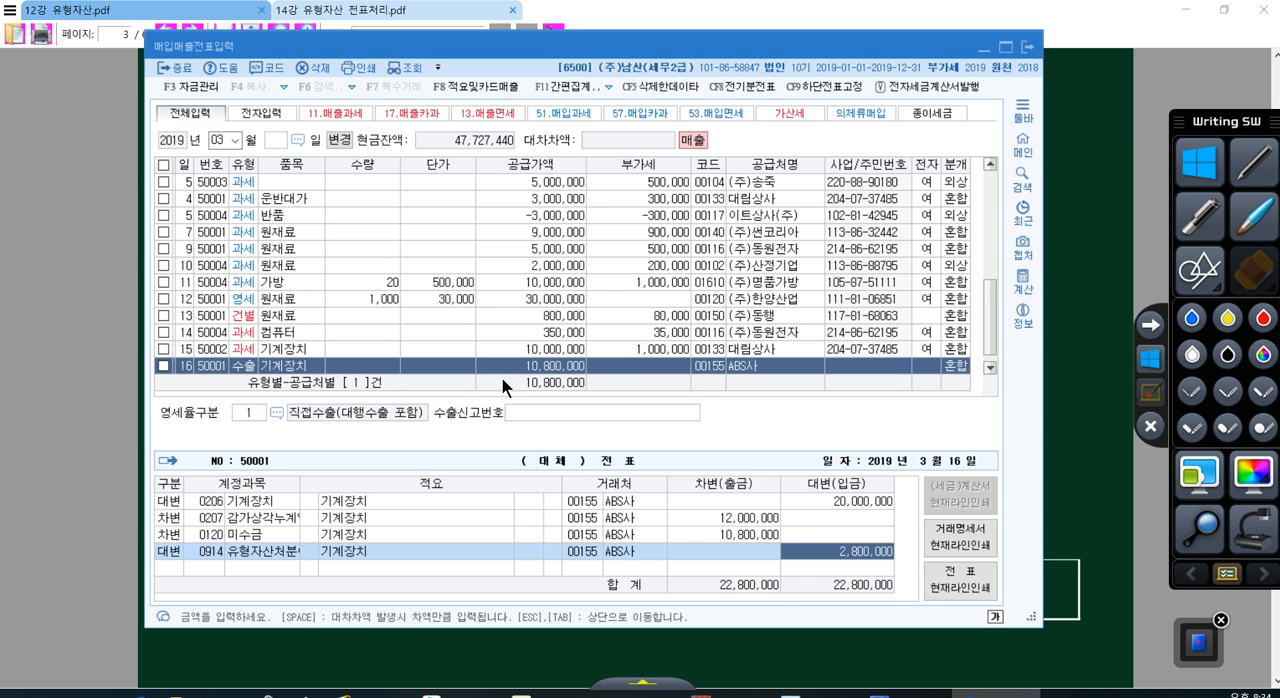
pyautogui.press('Return')
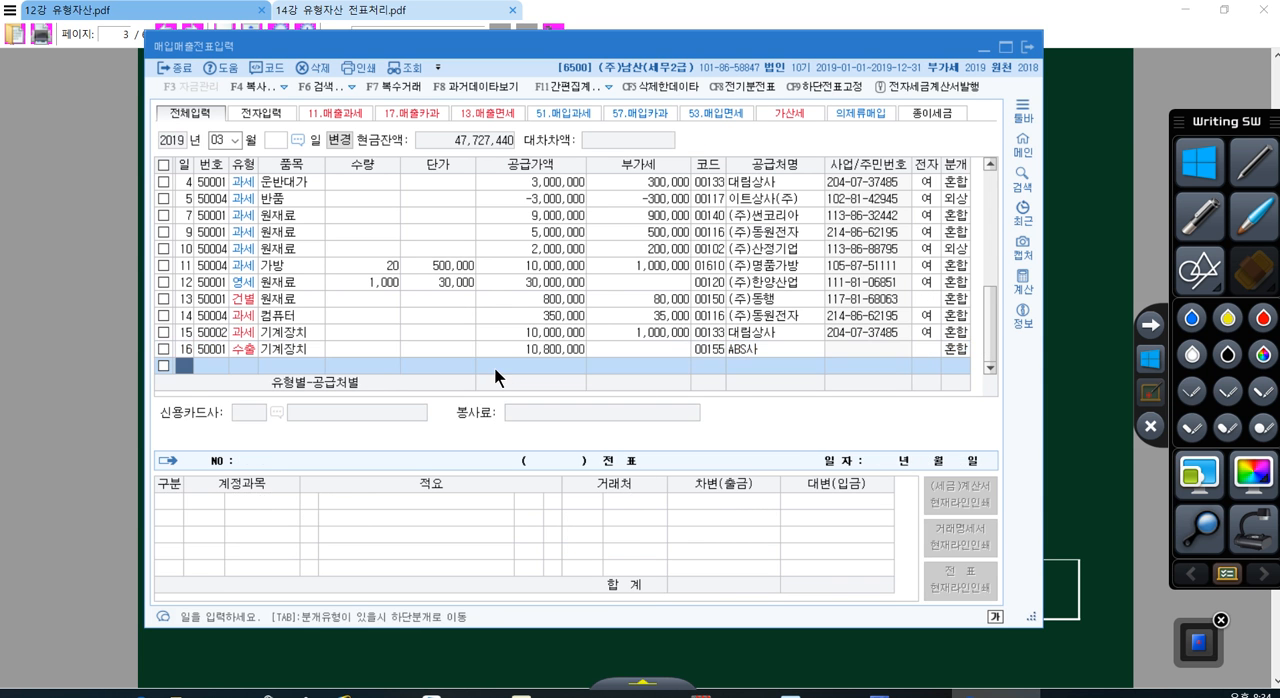
# Start a new purchase/sales entry dated March 17
pyautogui.write('17')
pyautogui.press('Return')
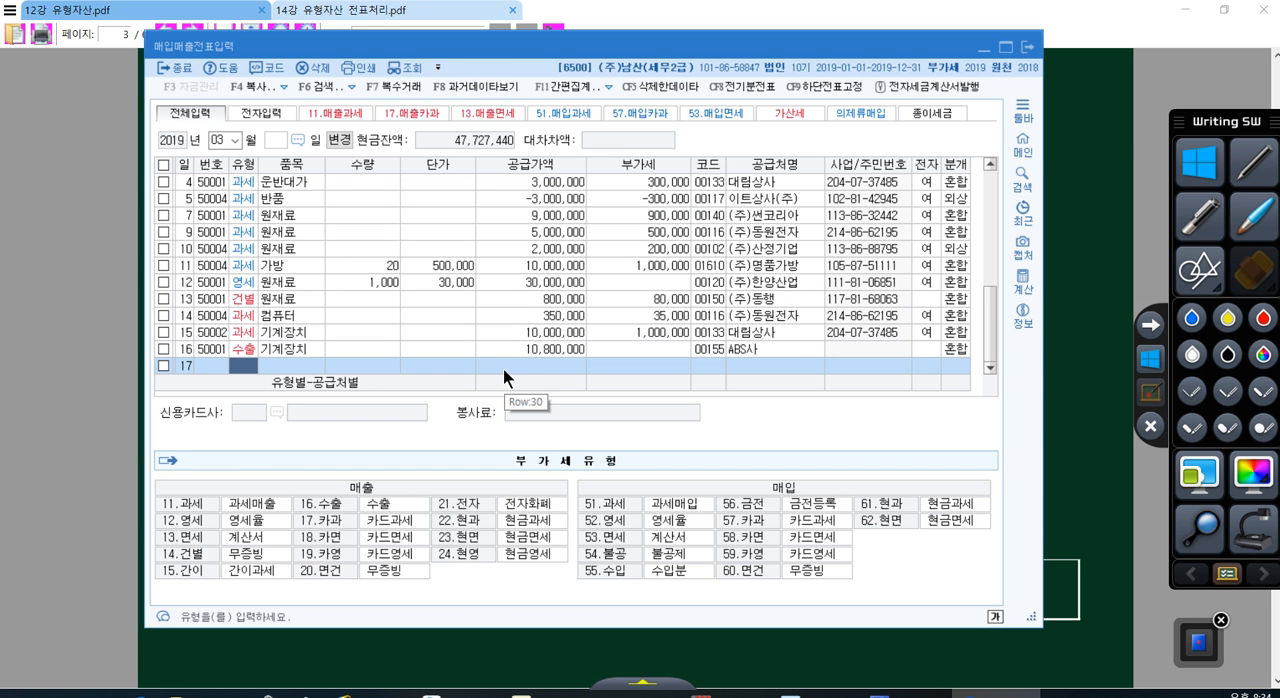
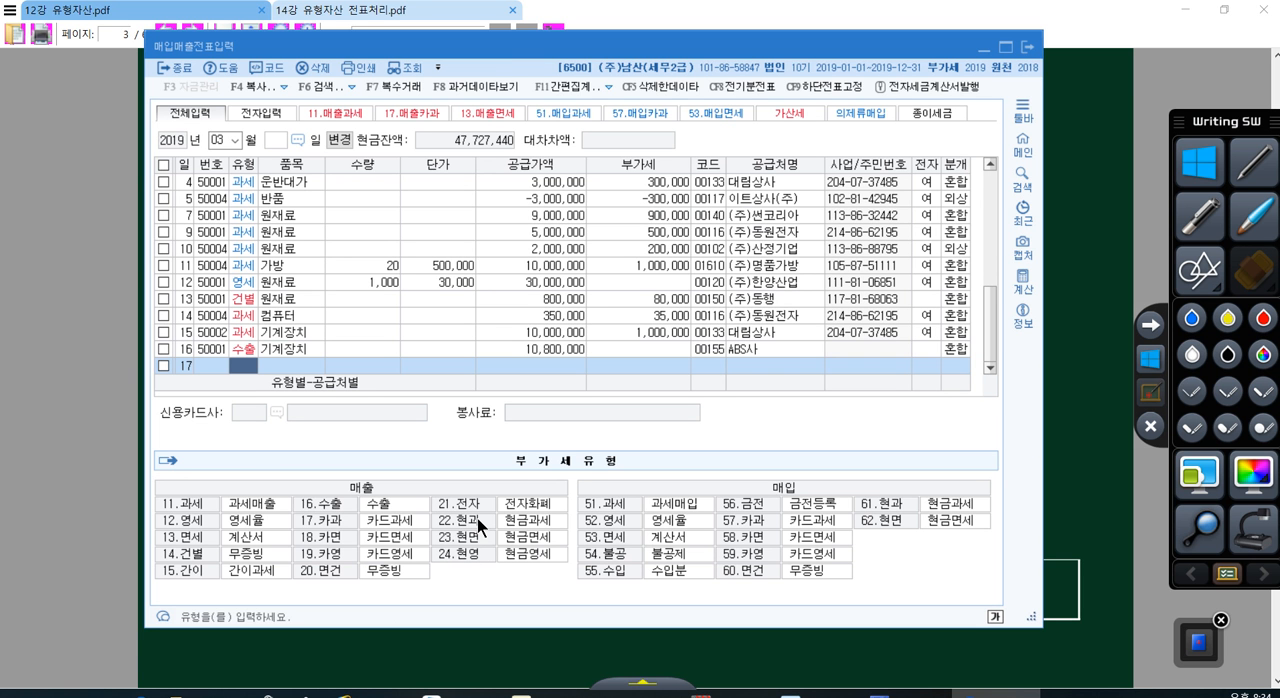
# Consult the March 17 machinery sale problem in the exercise PDF and set the March 17 entry's VAT type to 22.현과
pyautogui.click(577, 634)
pyautogui.scroll(-5, 765, 475)
pyautogui.scroll(-2, 765, 475)
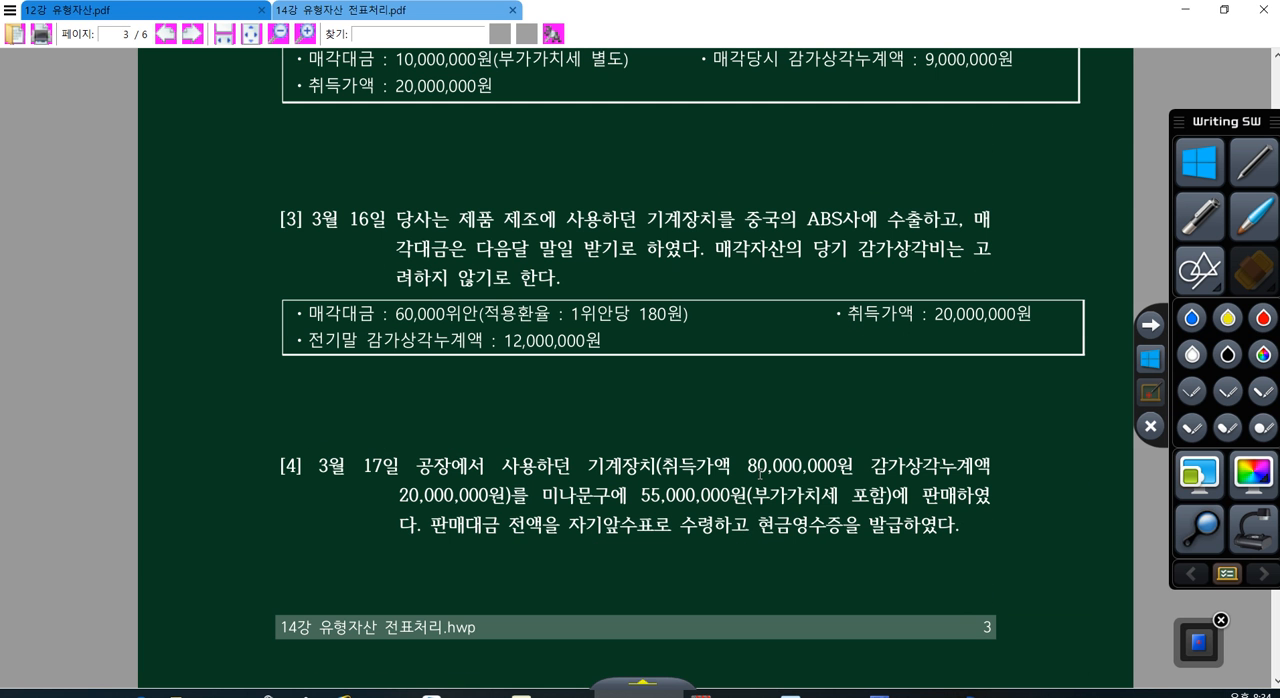
pyautogui.moveTo(754, 494); pyautogui.dragTo(849, 516)
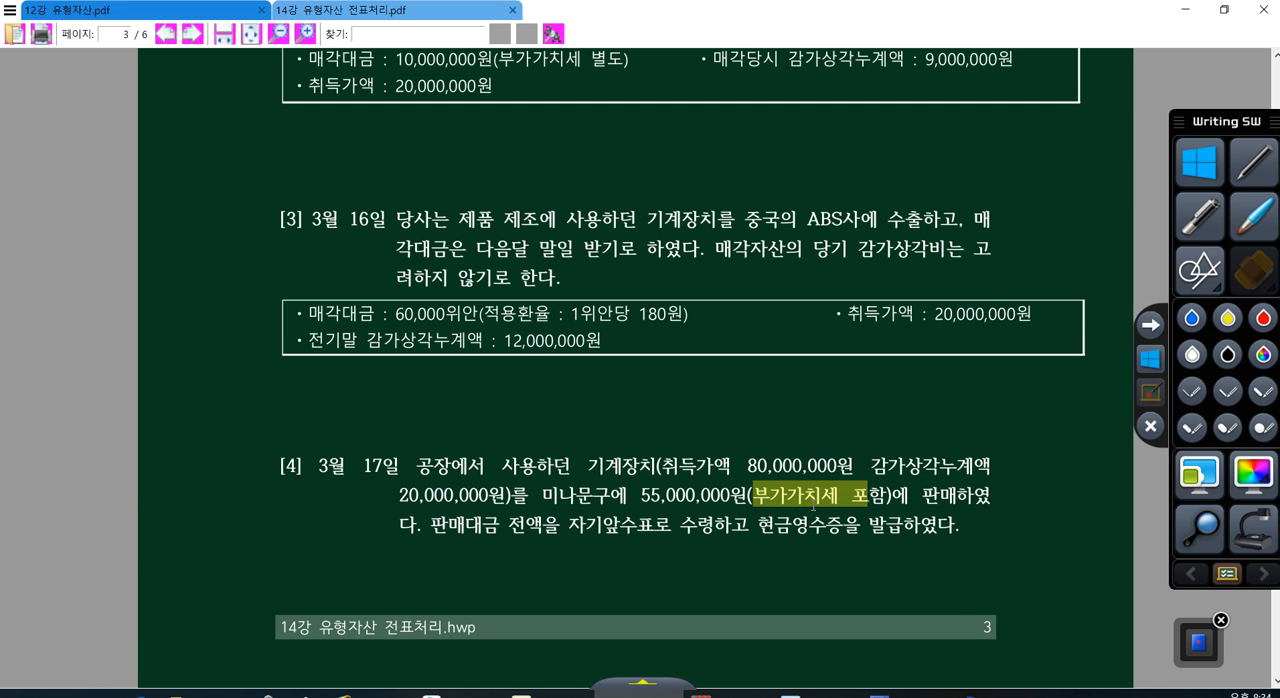
pyautogui.click(990, 693)
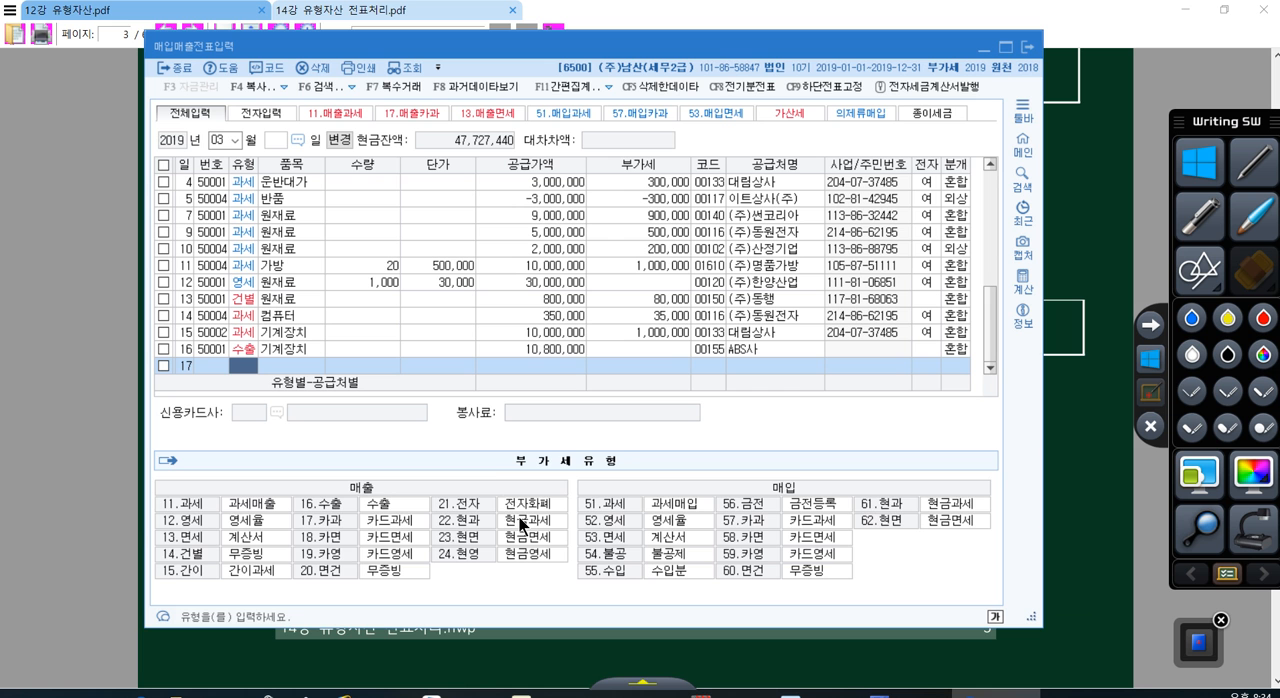
pyautogui.write('22')
pyautogui.press('Return')
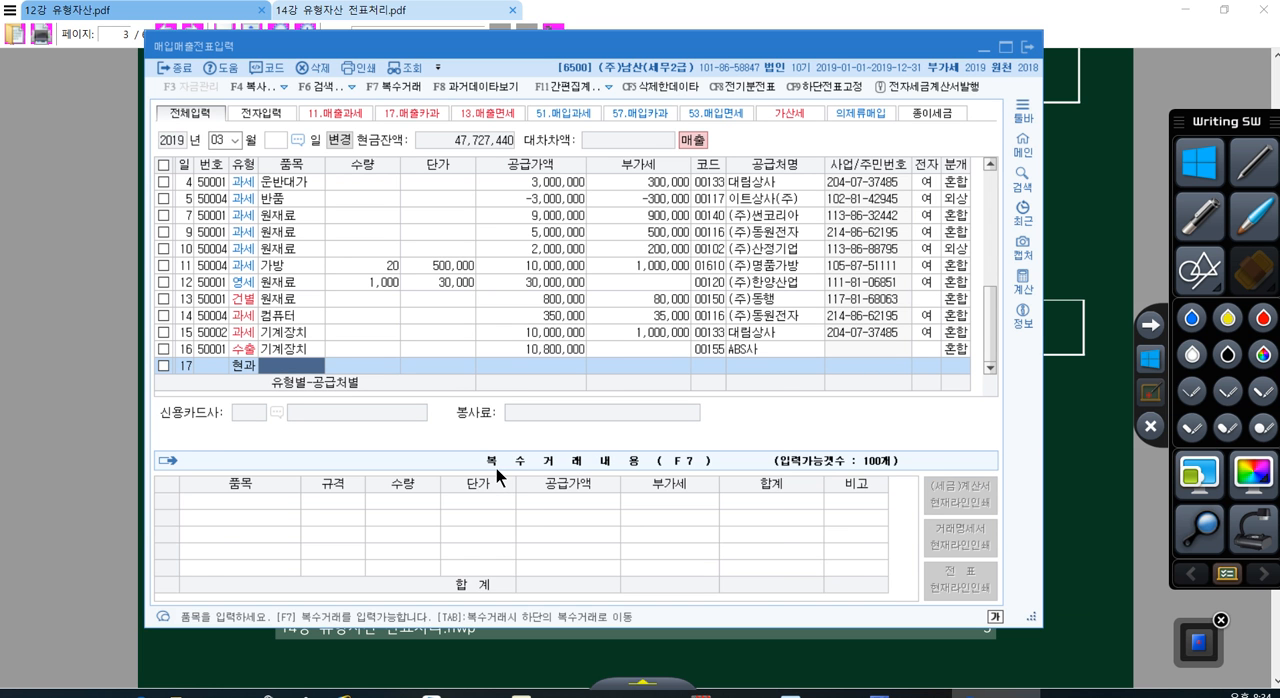
# Set the March 17 entry's item to 기계장치 and enter the VAT-inclusive amount of 55,000,000
pyautogui.press('Return')
pyautogui.press('Return')
pyautogui.press('Return')
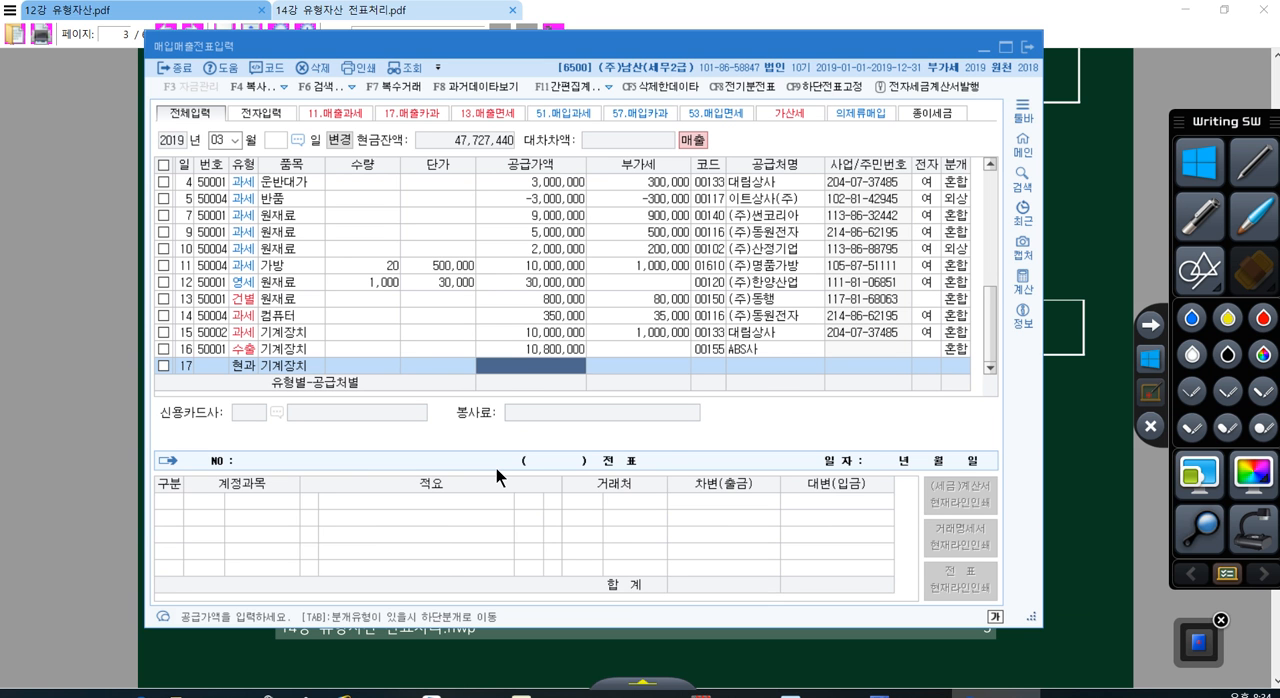
pyautogui.write('50000000')
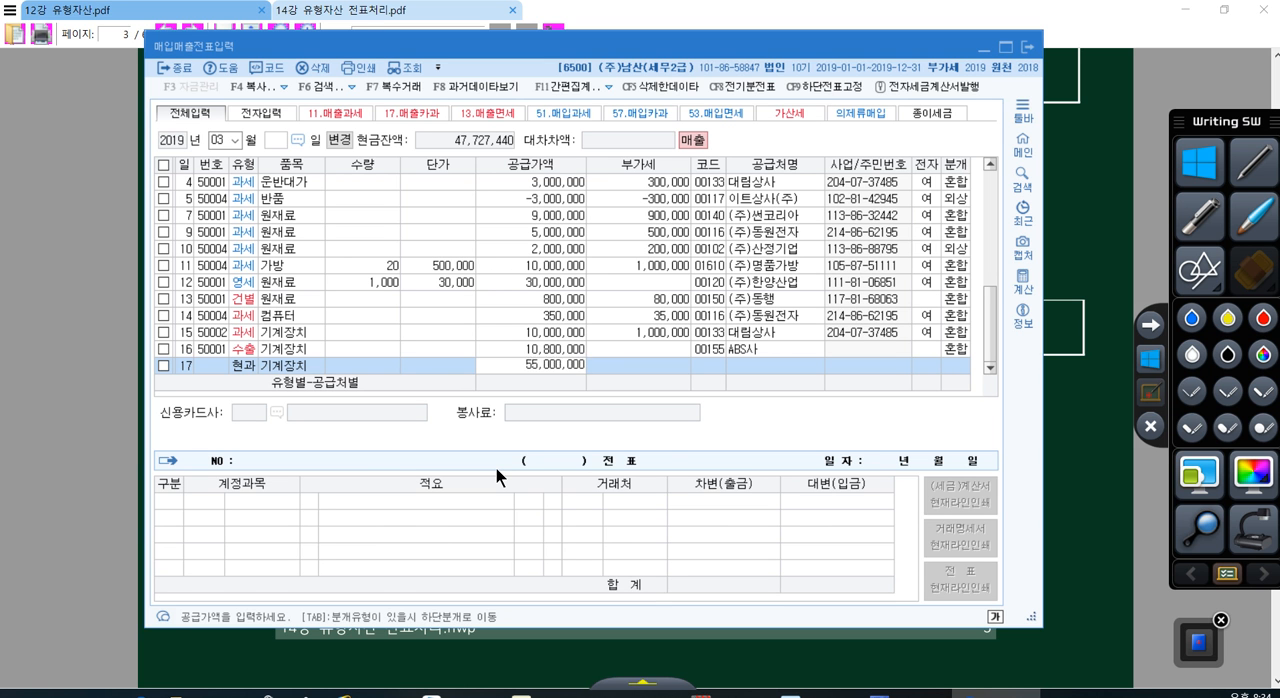
pyautogui.press('Return')
# Examine how the March 17 amount is split between supply value and VAT
pyautogui.click(525, 366)
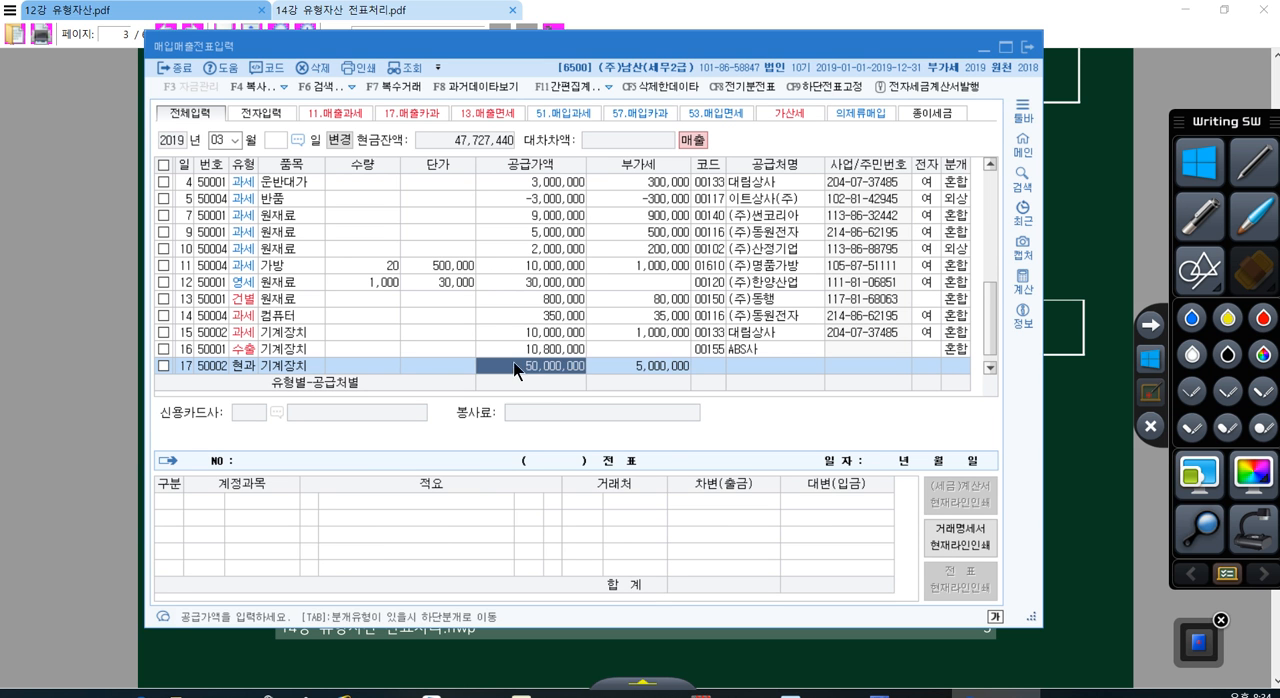
pyautogui.click(664, 373)
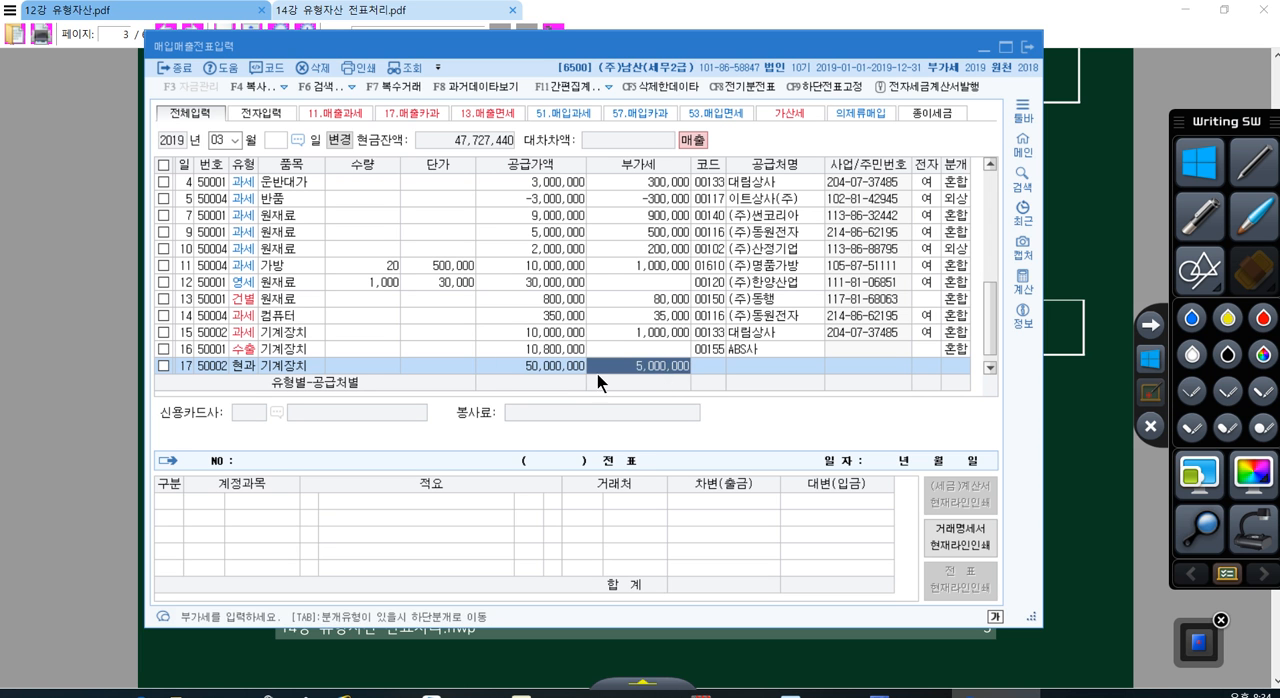
pyautogui.click(577, 372)
pyautogui.click(628, 370)
pyautogui.click(564, 370)
pyautogui.click(622, 367)
pyautogui.click(559, 368)
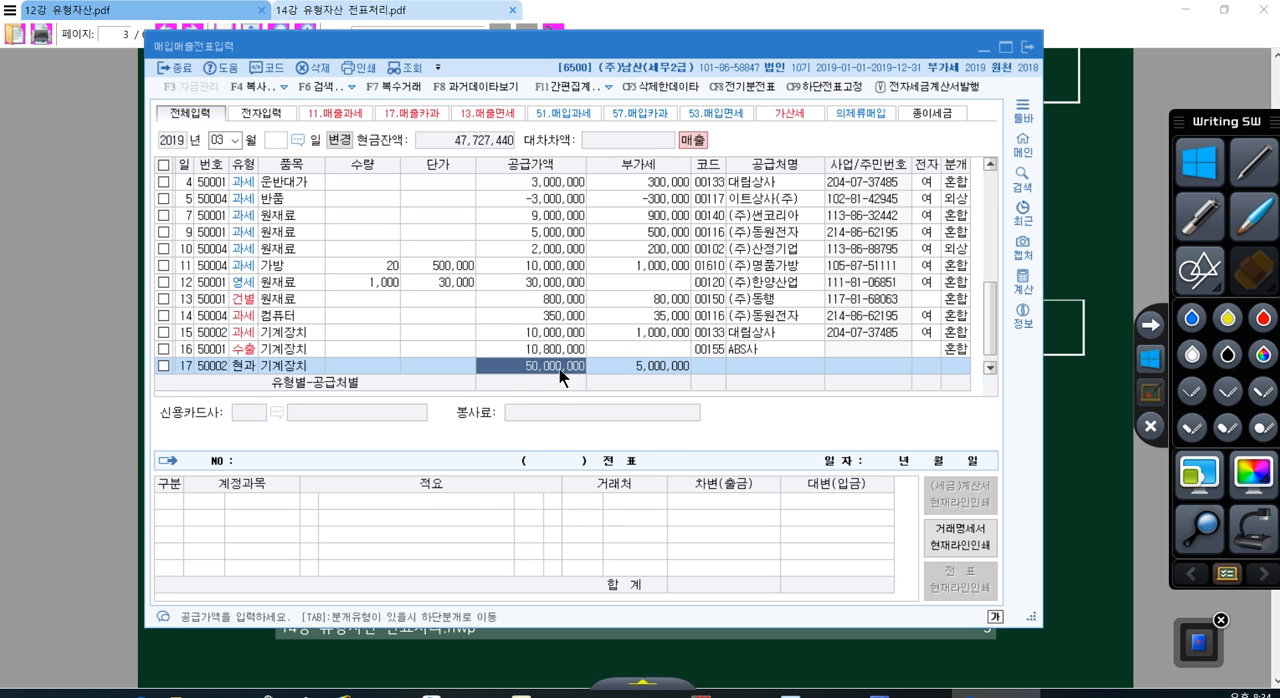
pyautogui.click(646, 370)
# Set the March 17 entry's trading partner to 미나문구 and its journal type to 3 (혼합)
pyautogui.click(712, 367)
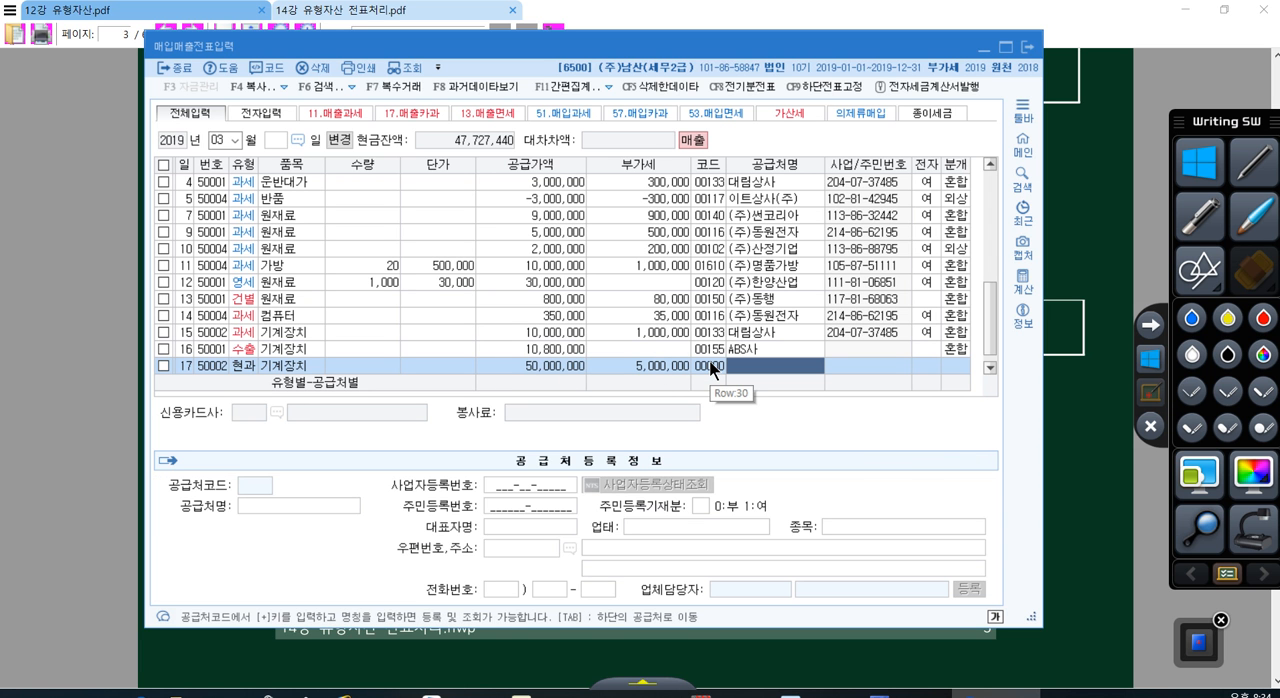
pyautogui.write('미나')
pyautogui.press('Return')
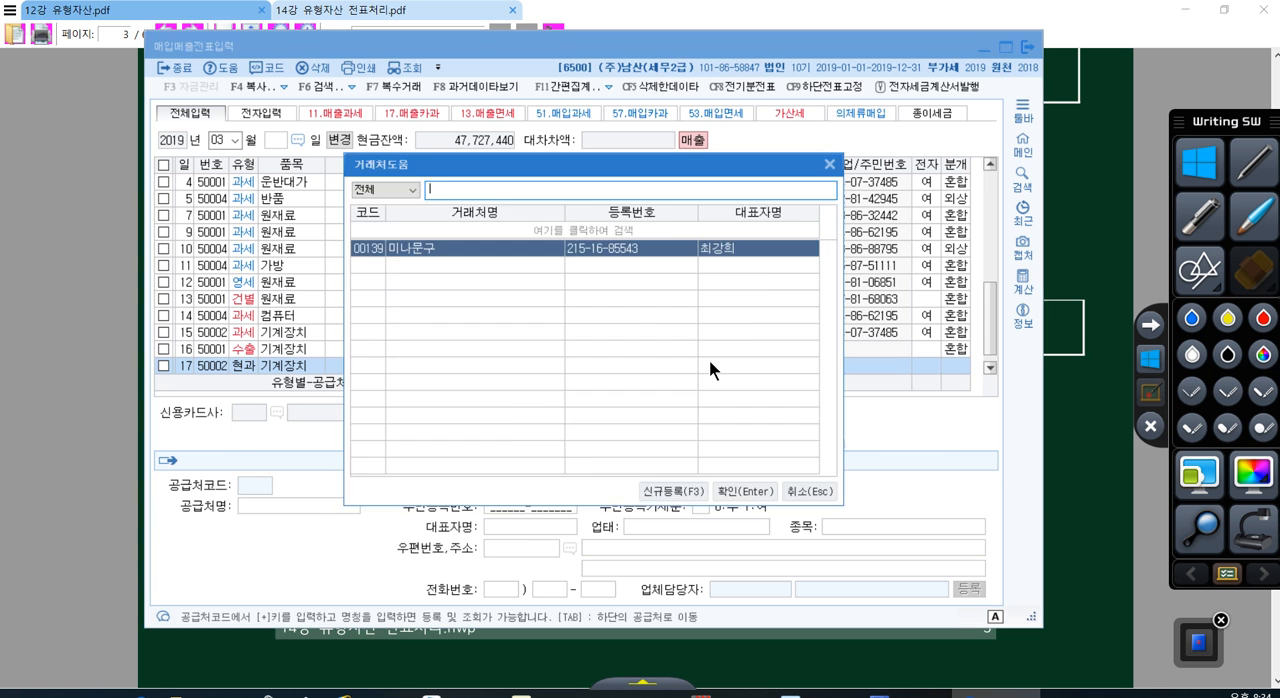
pyautogui.press('Return')
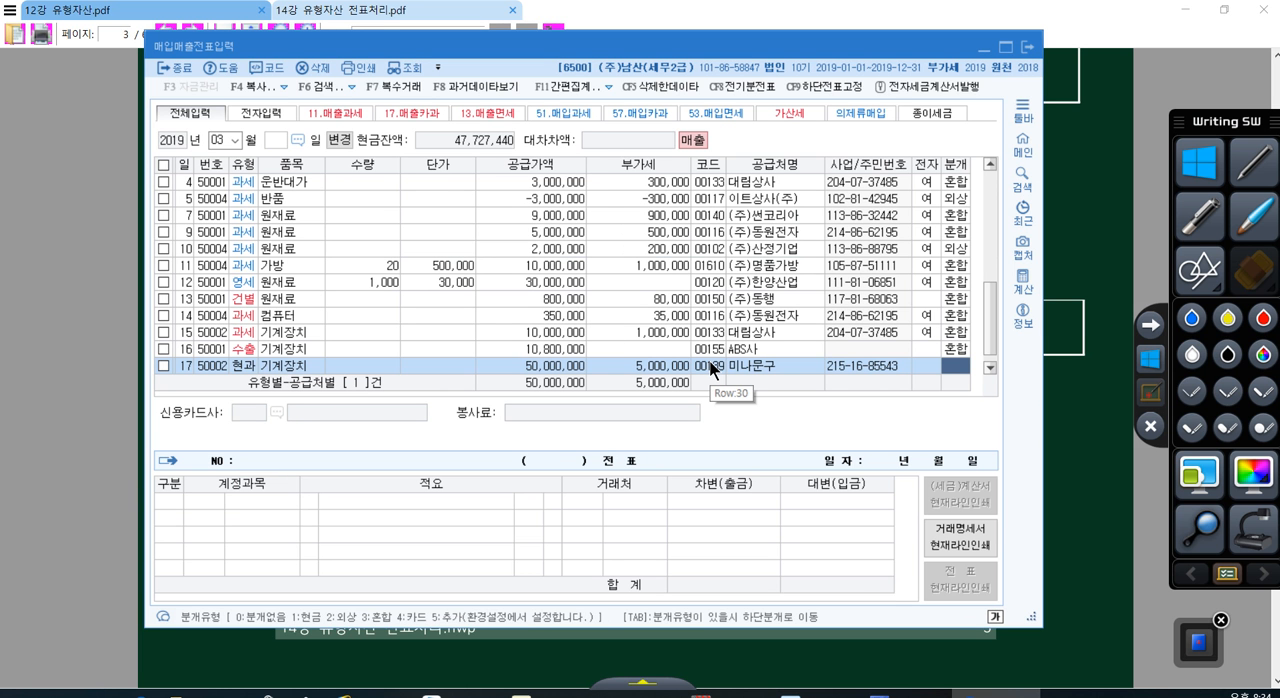
pyautogui.write('3')
pyautogui.press('Return')
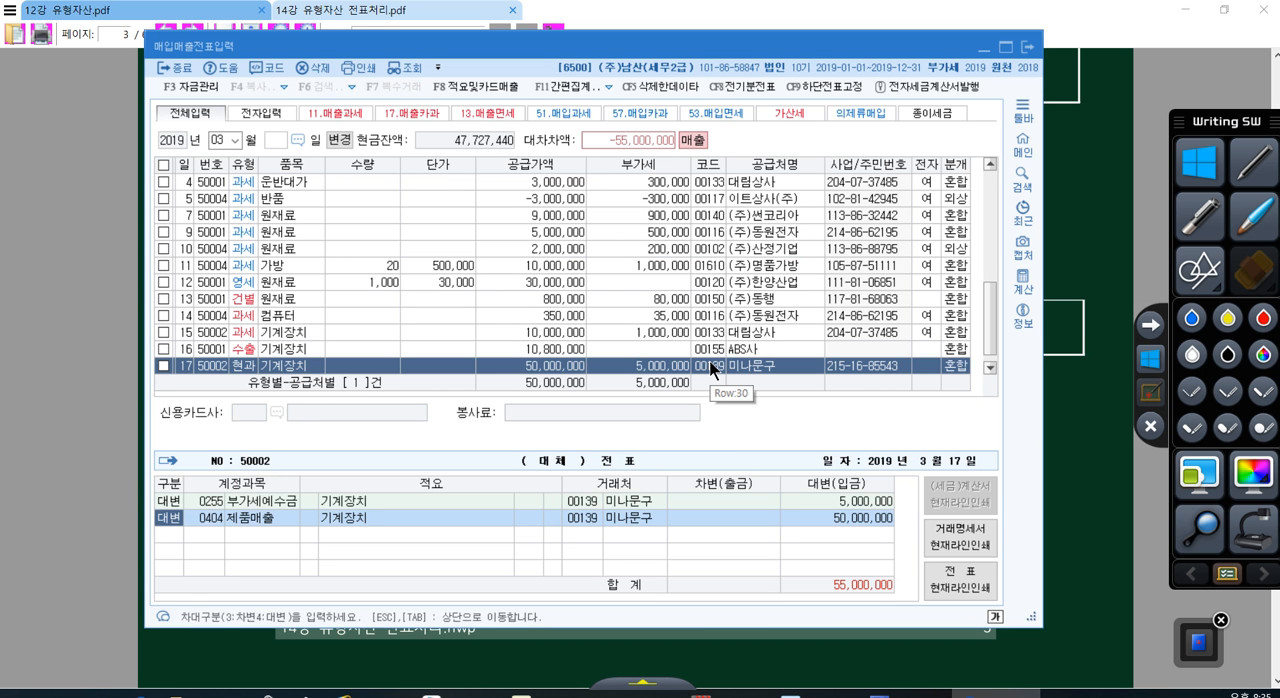
# Change the 제품매출 credit line to account 0206 기계장치 with an amount of 80,000,000
pyautogui.press('Return')
pyautogui.write('0206')
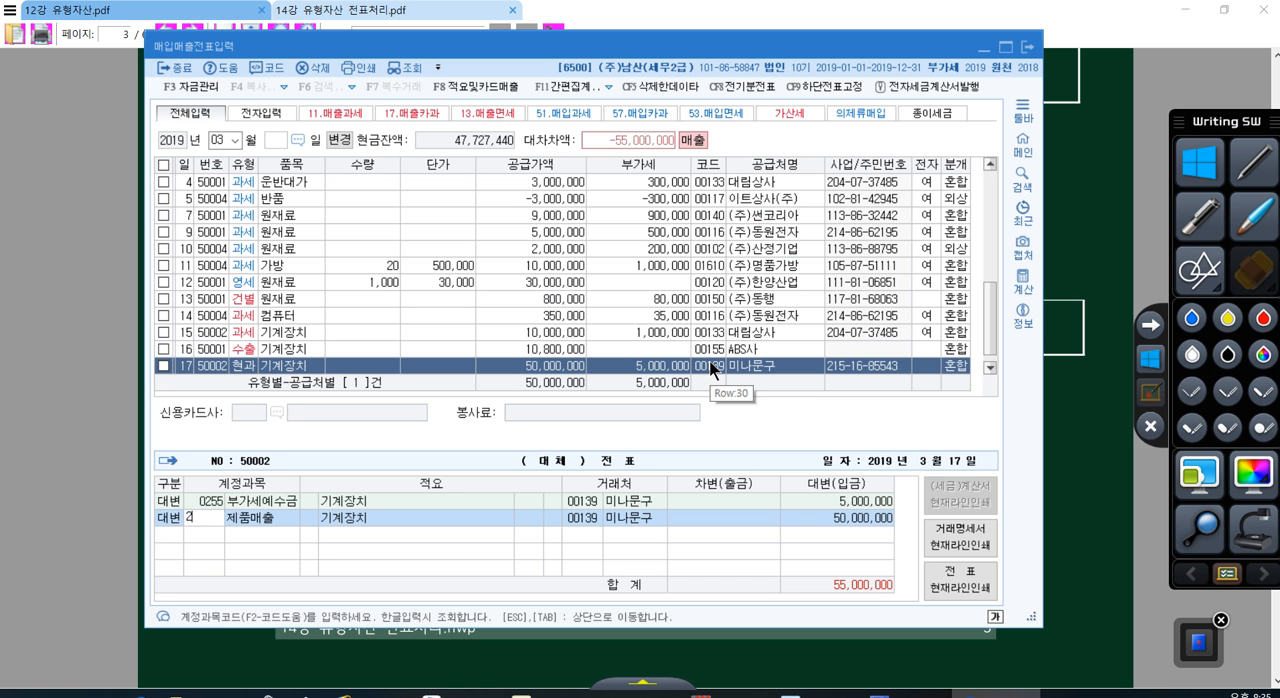
pyautogui.press('Return')
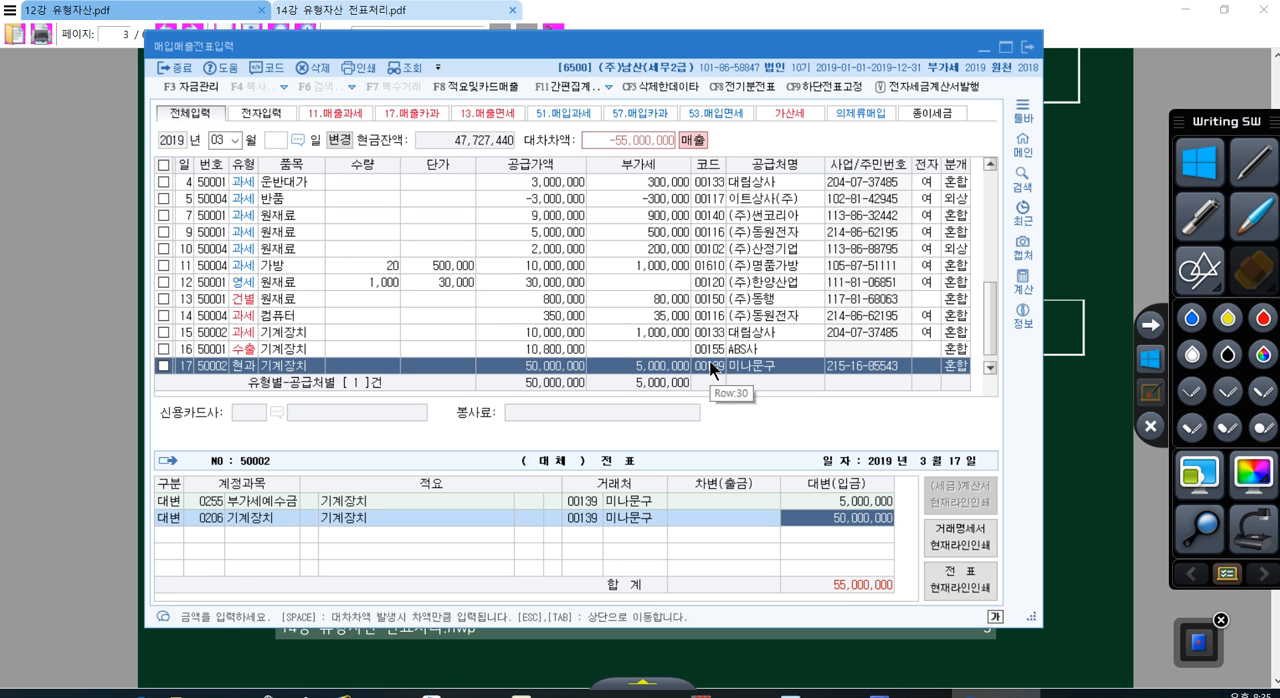
pyautogui.write('80000000')
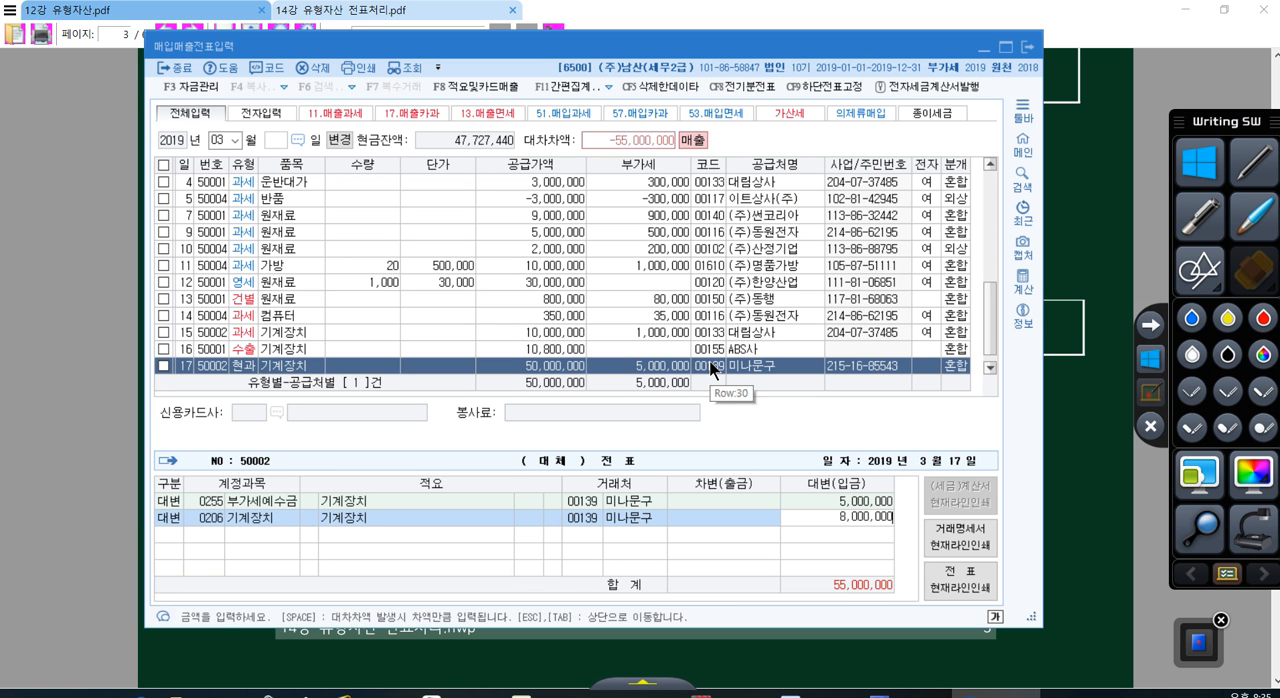
pyautogui.press('Return')
# Add a debit line of 20,000,000 to 0207 감가상각누계액 in the March 17 voucher
pyautogui.write('30207')
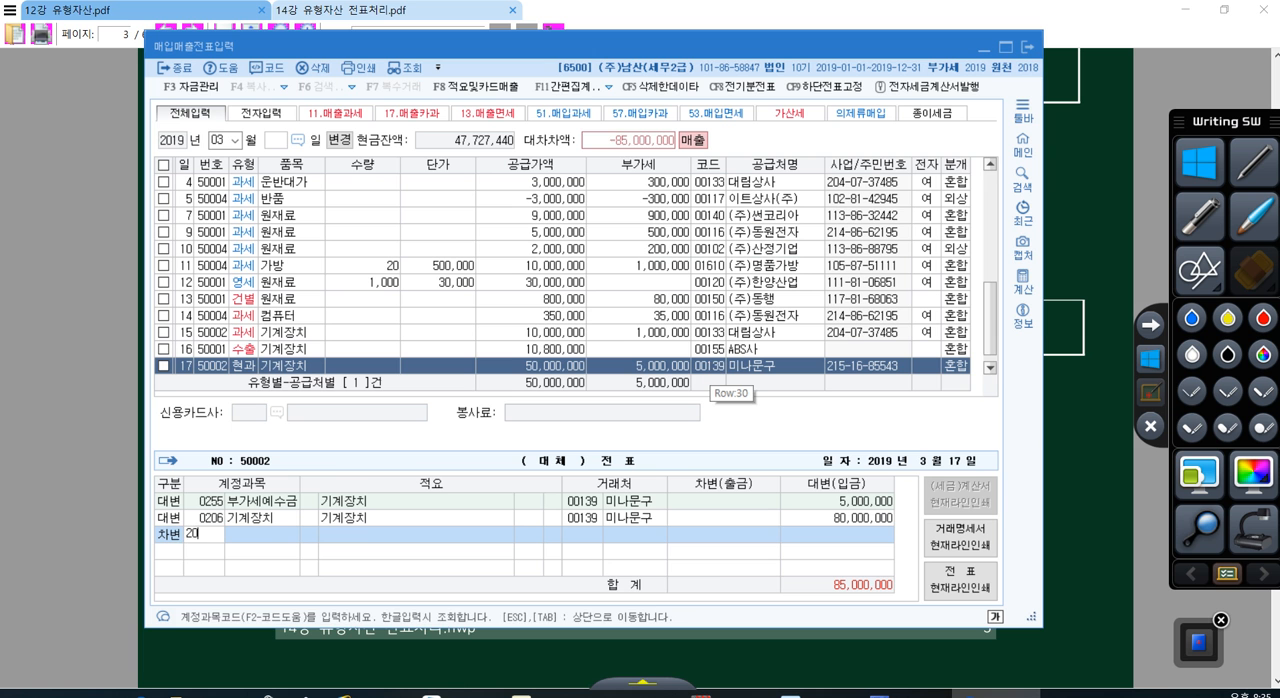
pyautogui.press('Return')
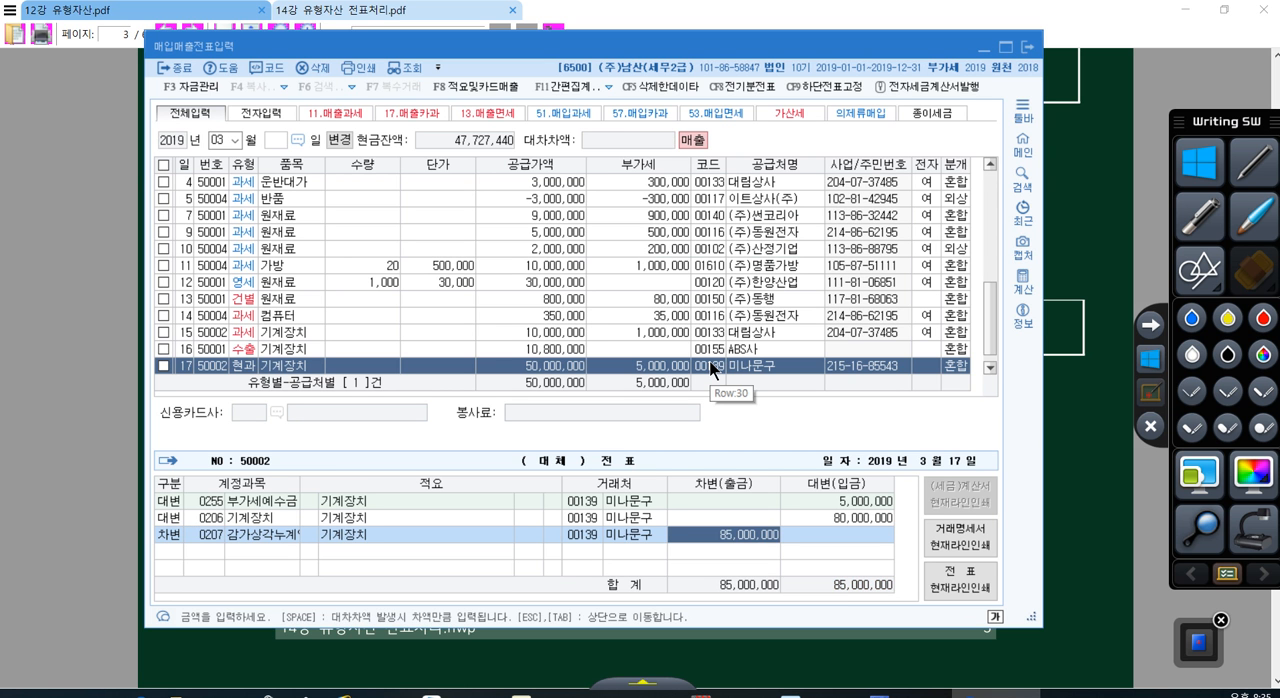
pyautogui.write('20000000')
pyautogui.press('Return')
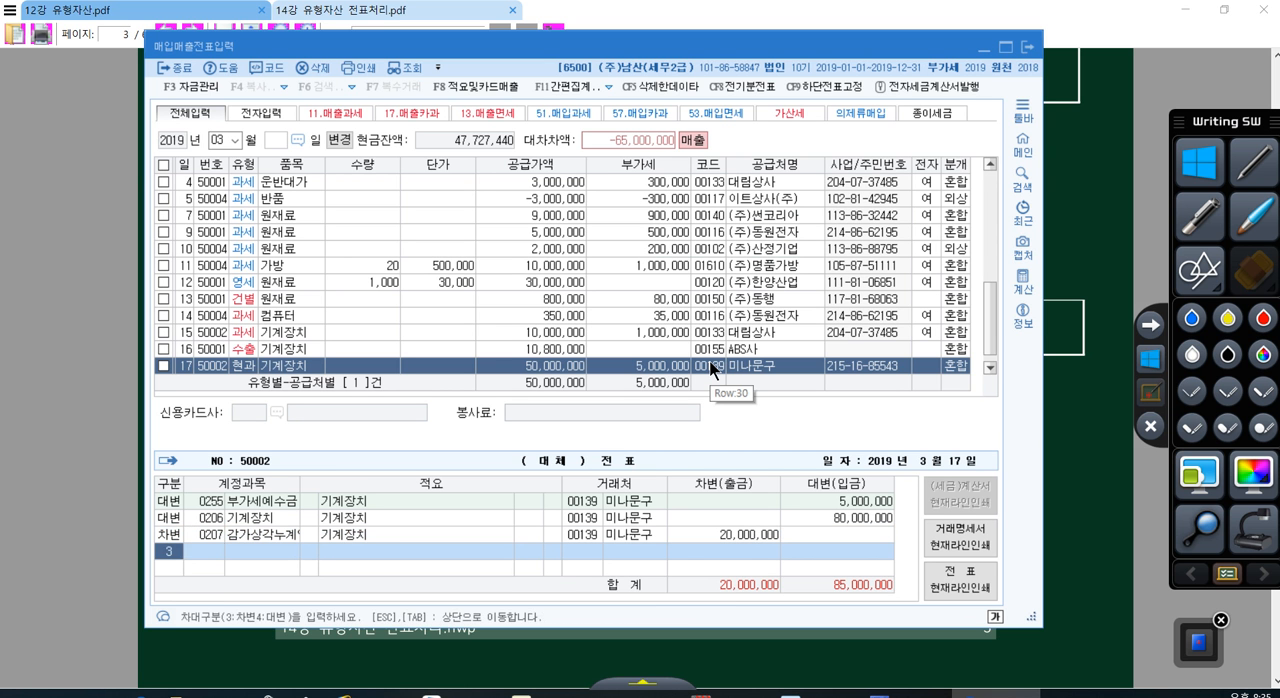
# Add a debit line of 55,000,000 to 0101 현금 in the March 17 voucher
pyautogui.write('3')
pyautogui.press('Return')
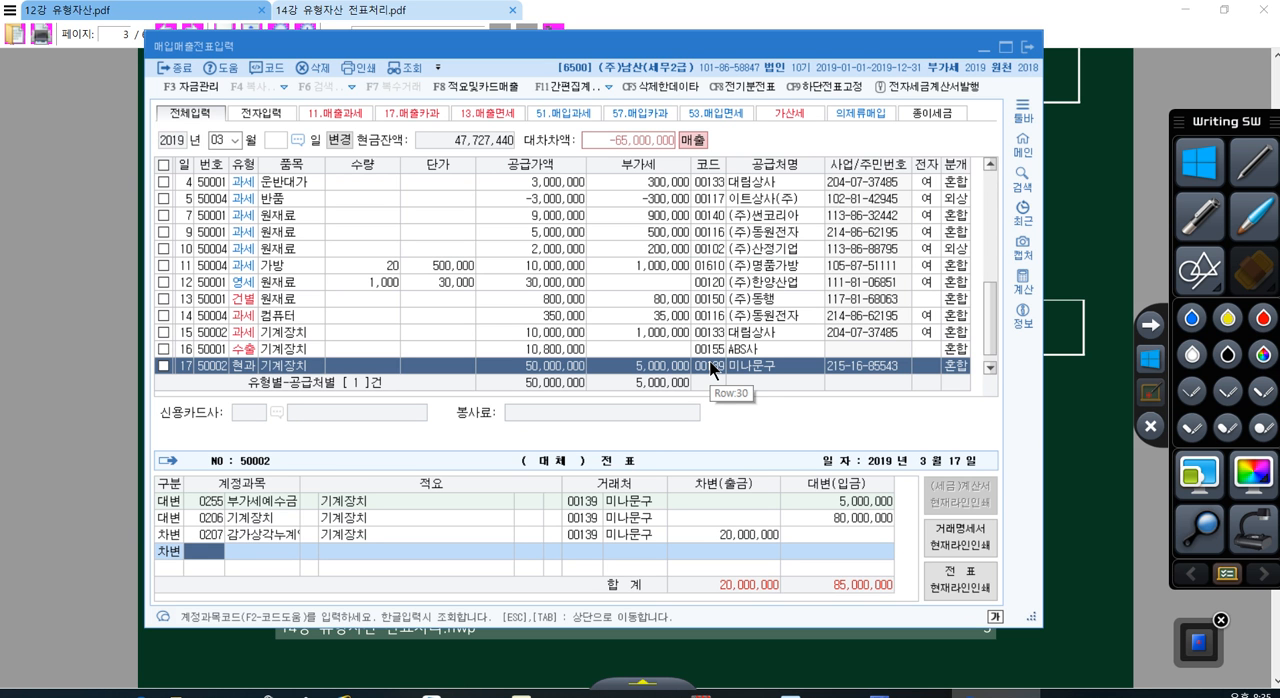
pyautogui.write('101')
pyautogui.press('Return')
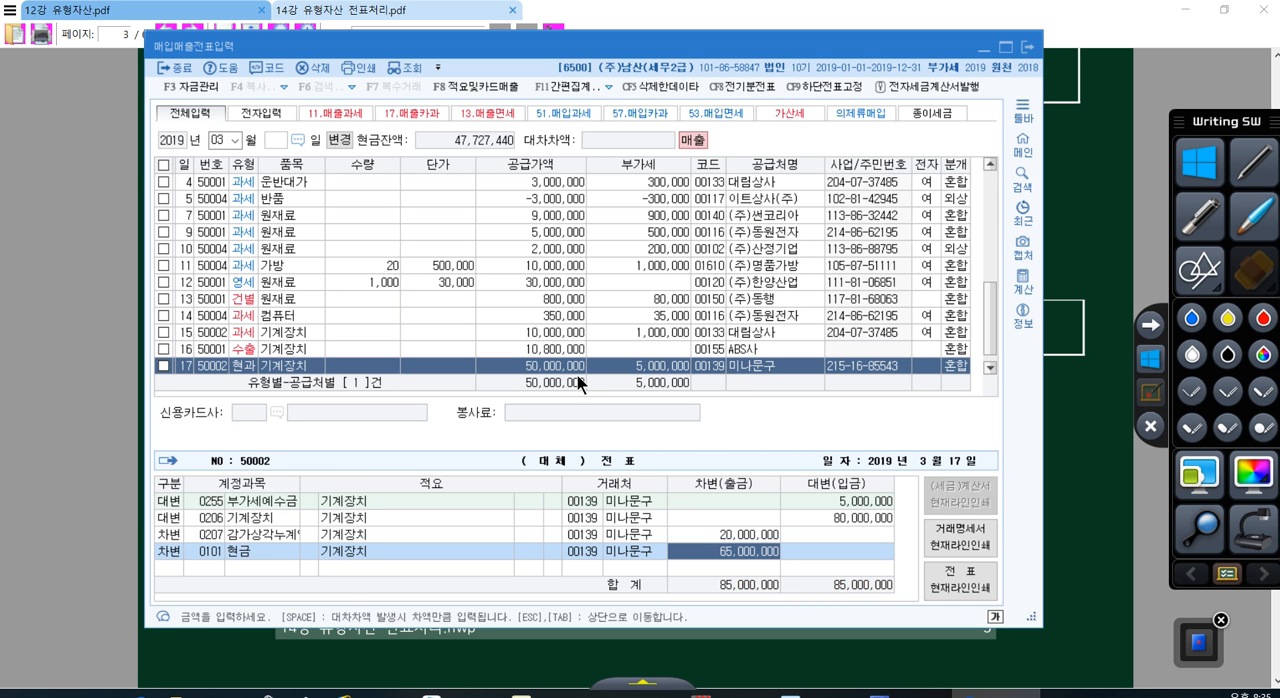
pyautogui.click(622, 370)
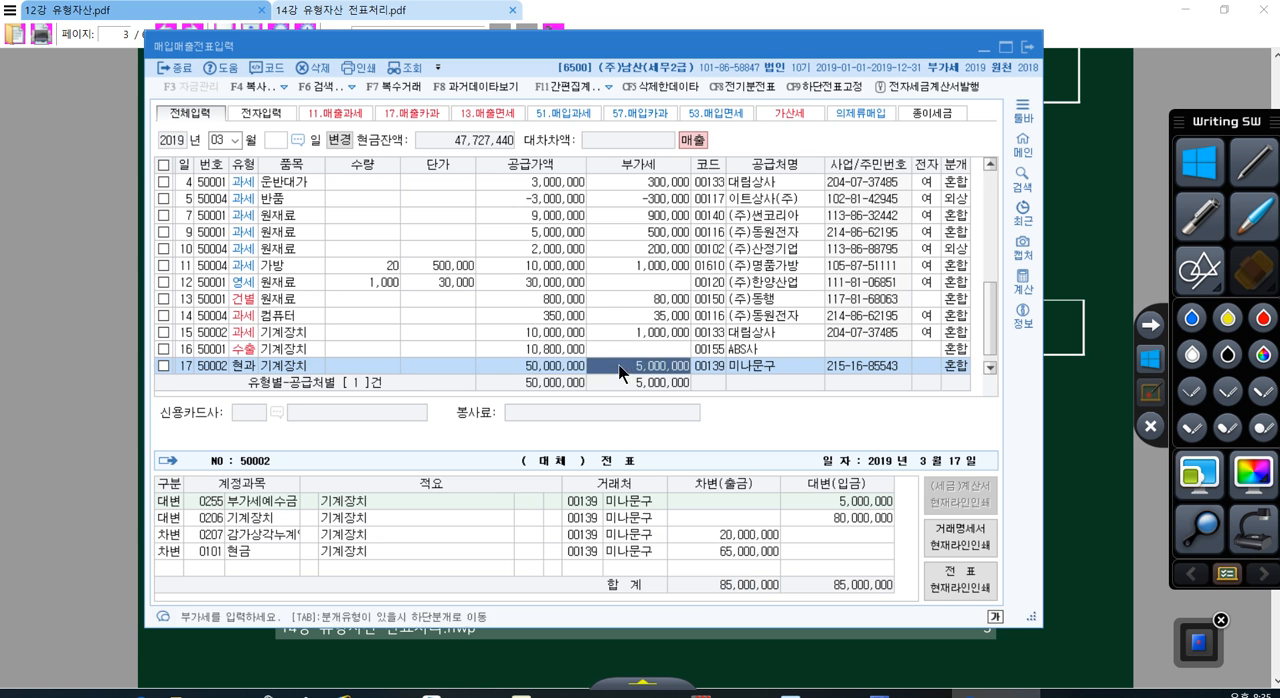
pyautogui.click(744, 551)
pyautogui.write('55000000')
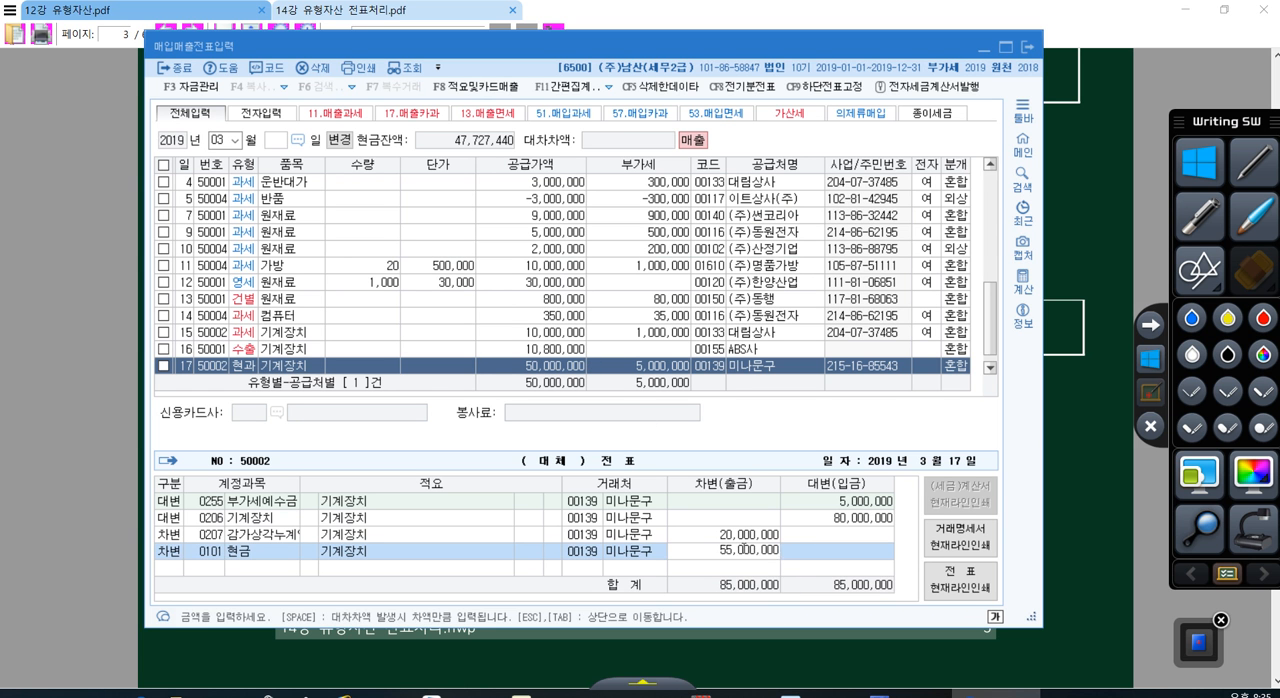
pyautogui.press('Return')
# Add a debit line of 10,000,000 to 0970 유형자산처분손실 and complete the March 17 voucher
pyautogui.write('3')
pyautogui.press('Return')
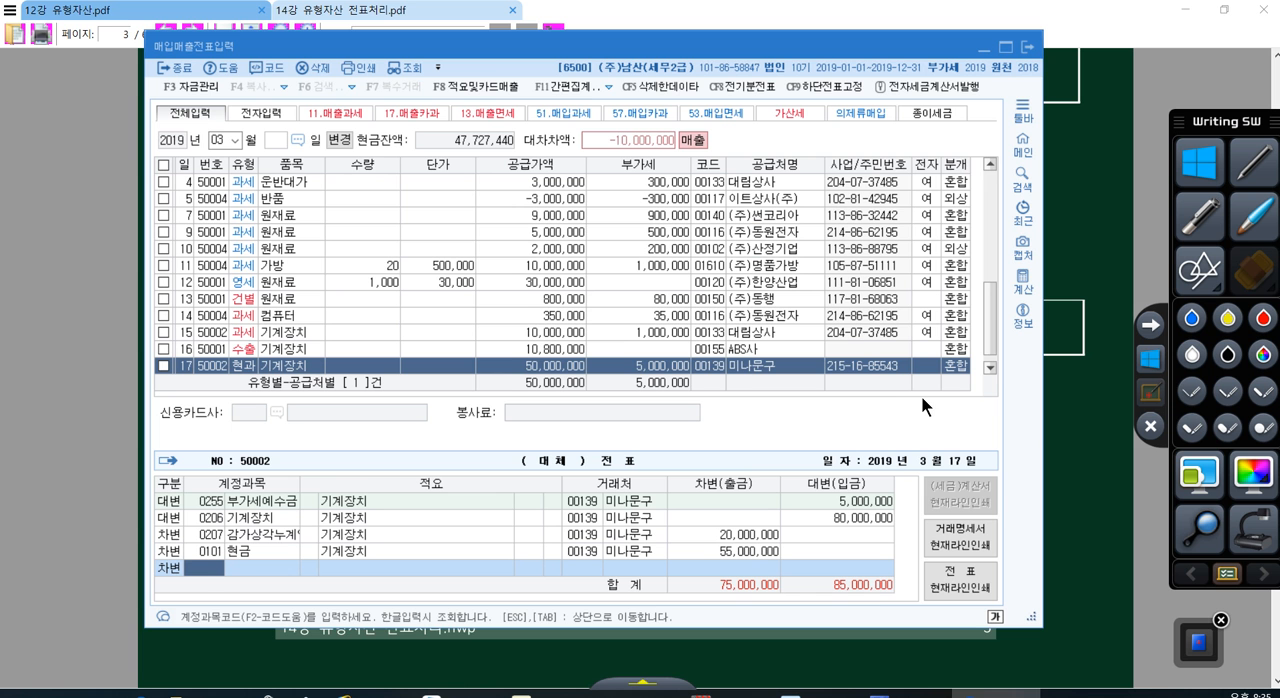
pyautogui.write('처분손')
pyautogui.press('Return')
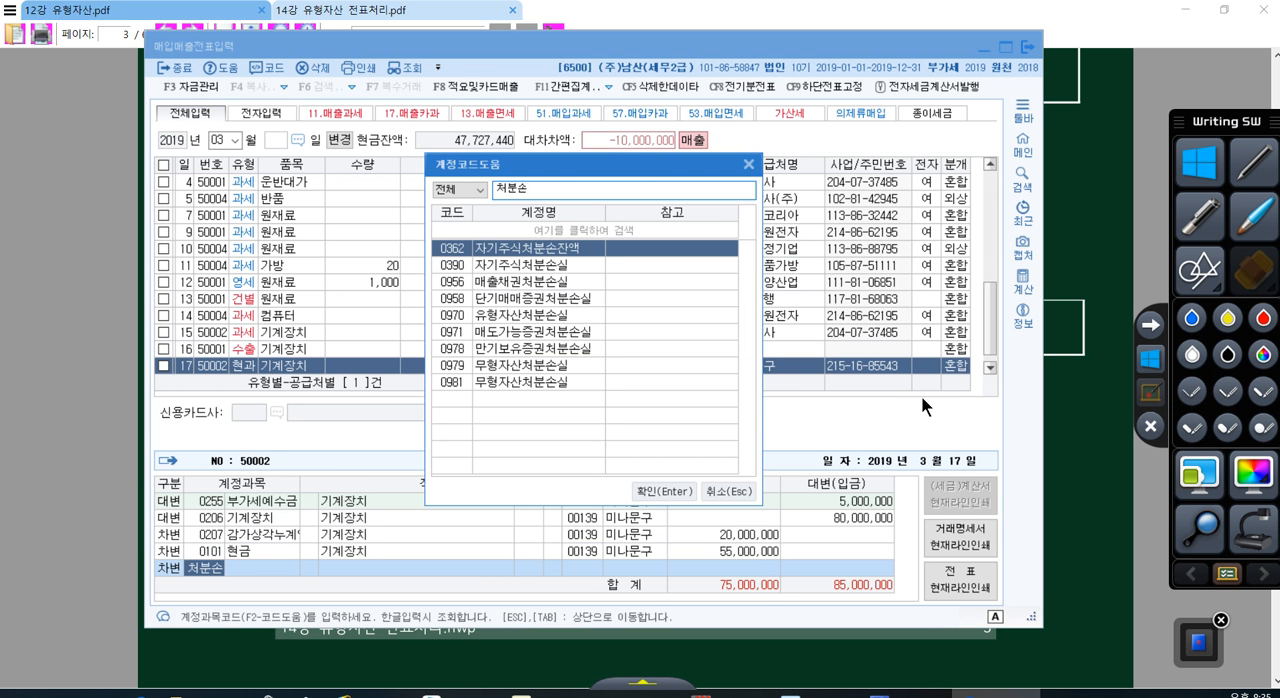
pyautogui.press('Down')
pyautogui.press('Down')
pyautogui.press('Down')
pyautogui.press('Down')
pyautogui.press('Return')
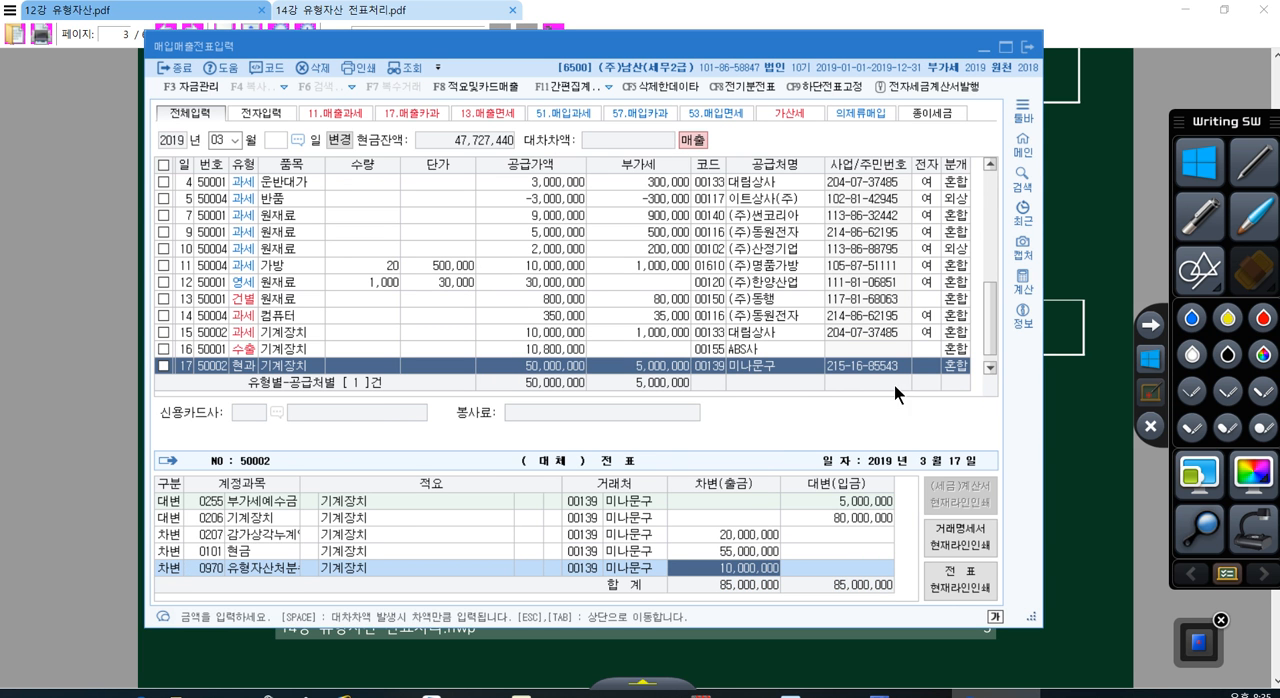
pyautogui.click(860, 354)
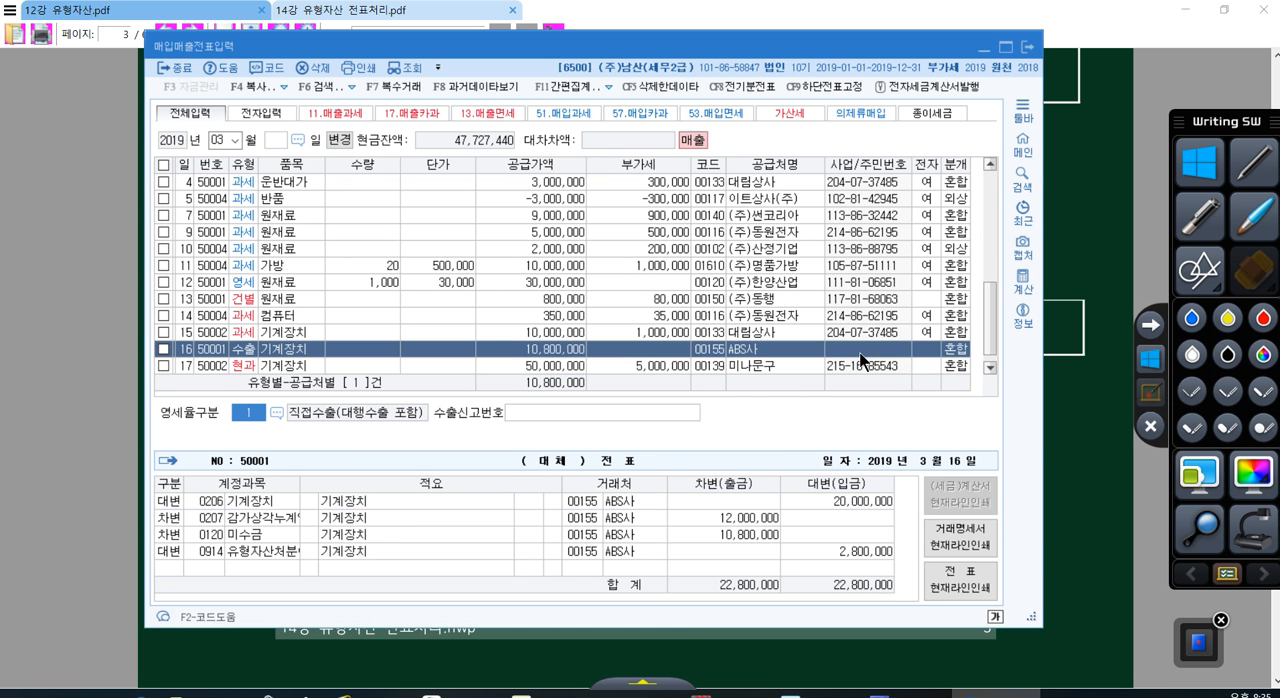
# Start a new purchase/sales entry dated March 18 with VAT type 51.과세
pyautogui.click(714, 558)
pyautogui.click(747, 367)
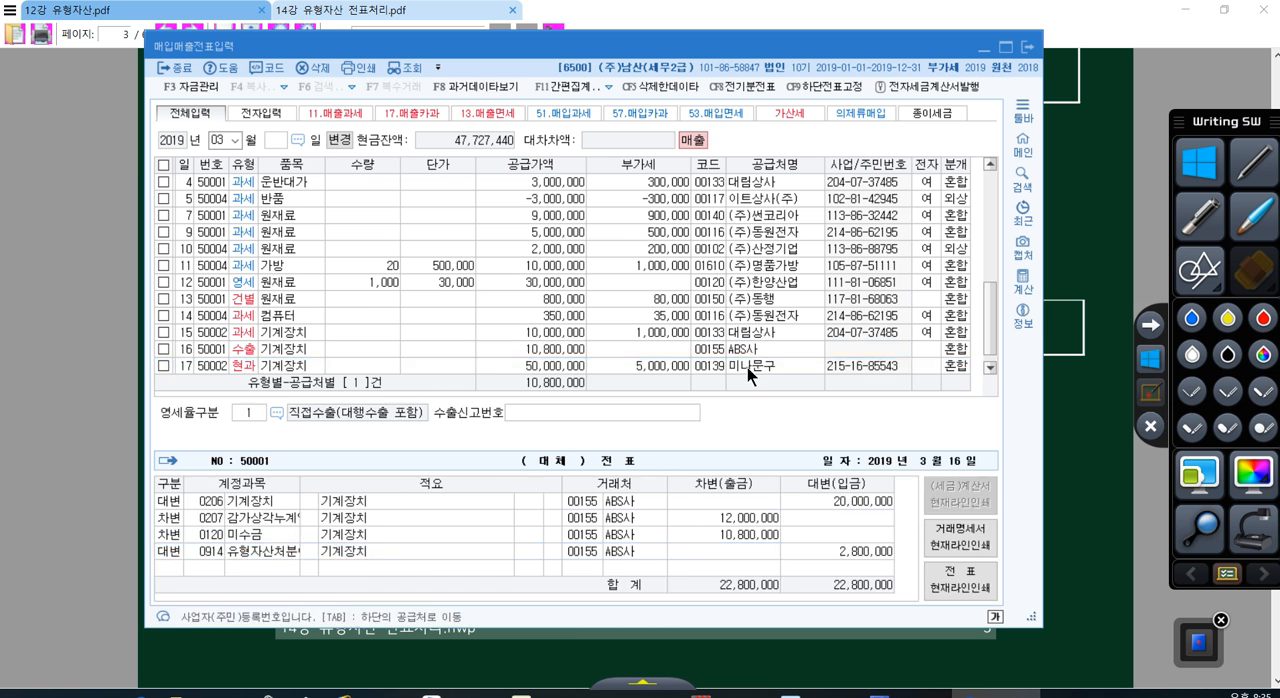
pyautogui.click(951, 371)
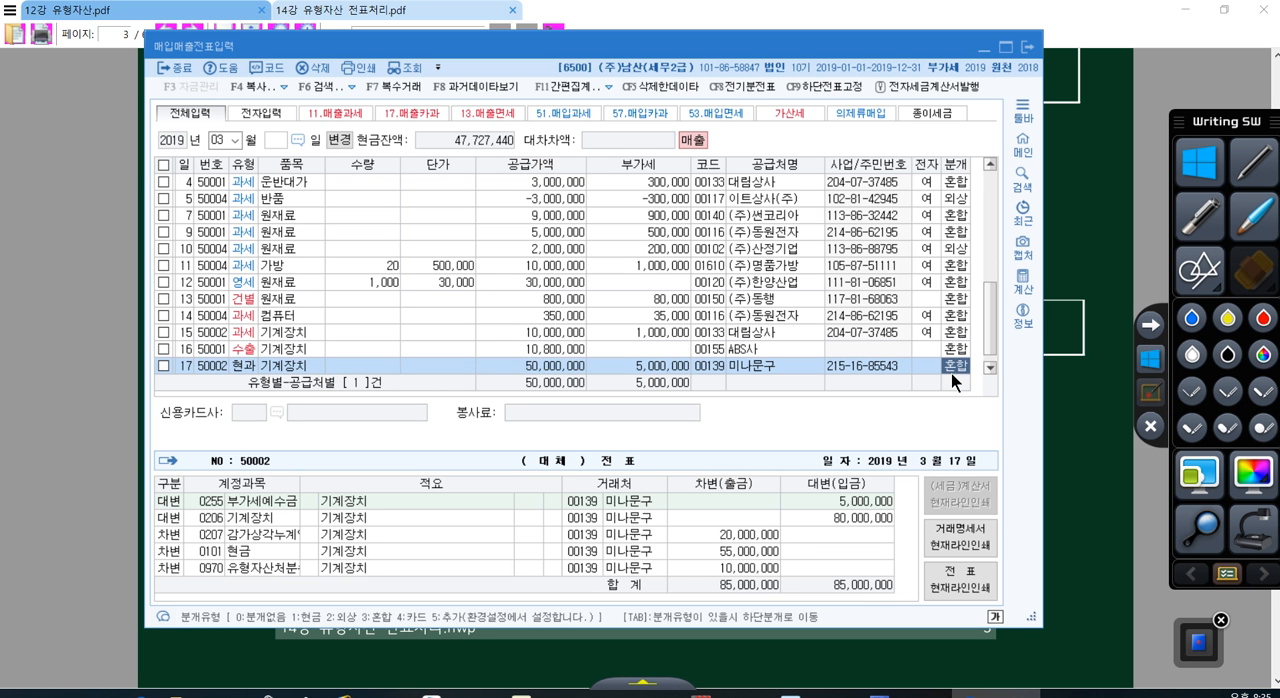
pyautogui.press('Return')
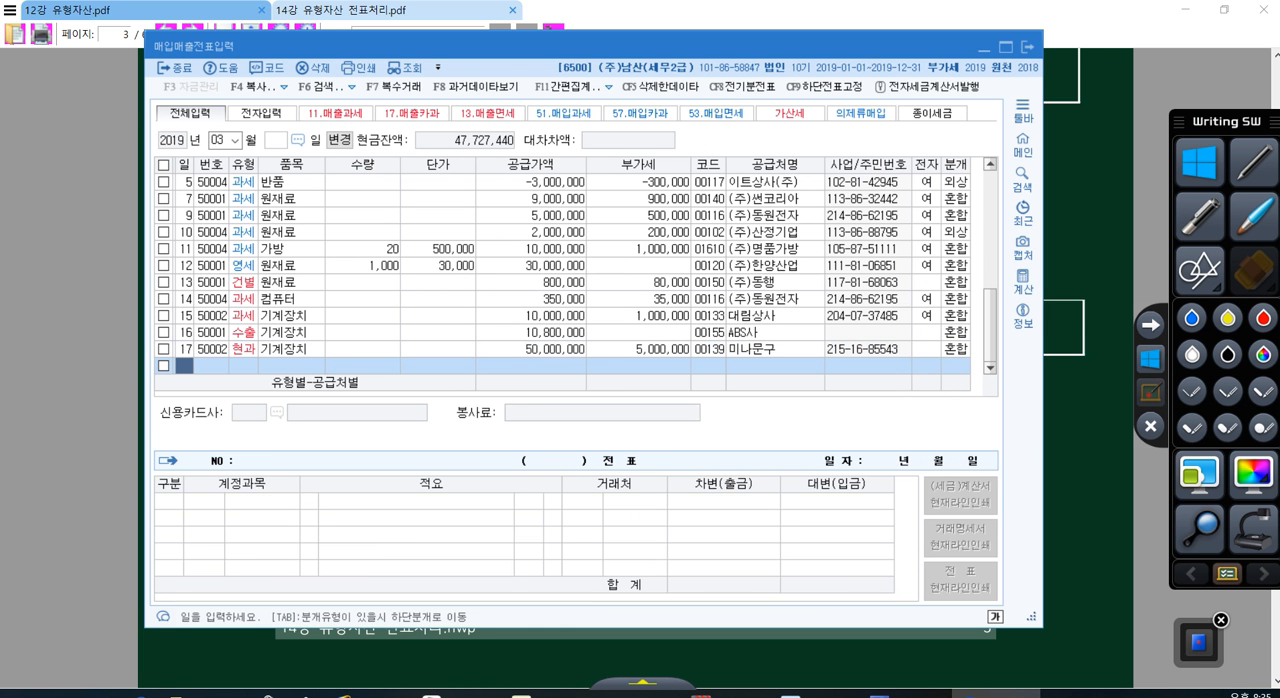
pyautogui.write('18')
pyautogui.press('Return')
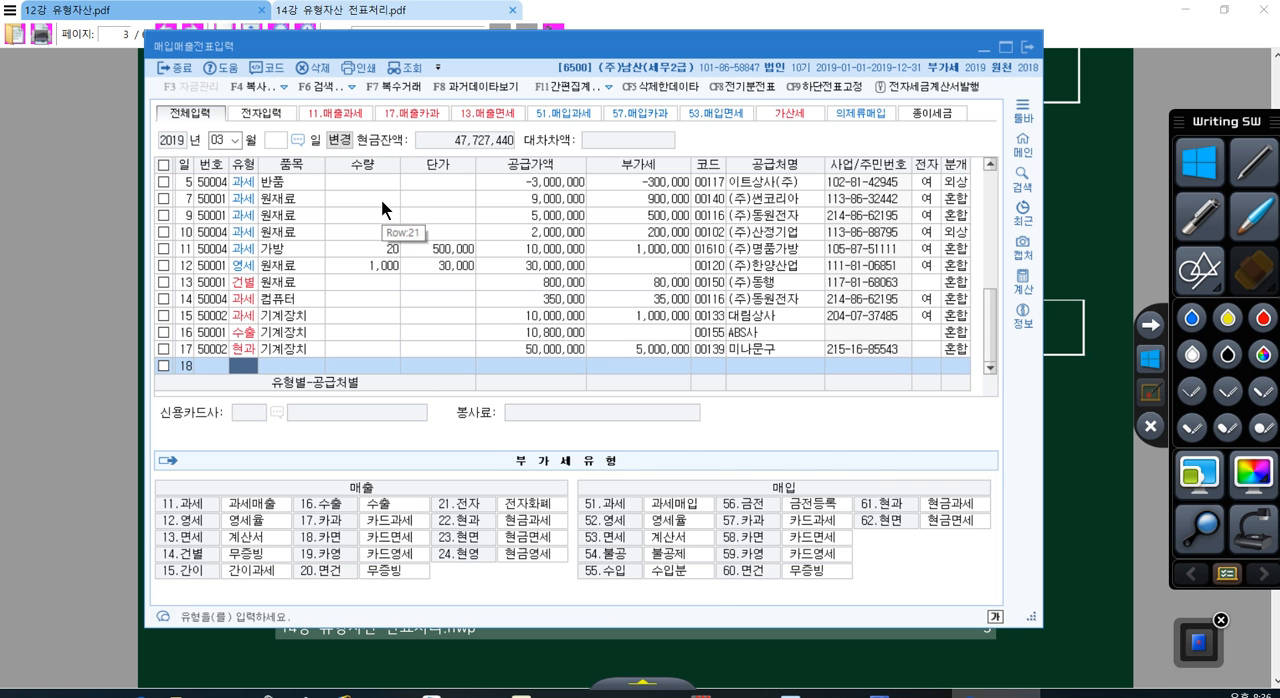
pyautogui.write('51')
pyautogui.press('Return')
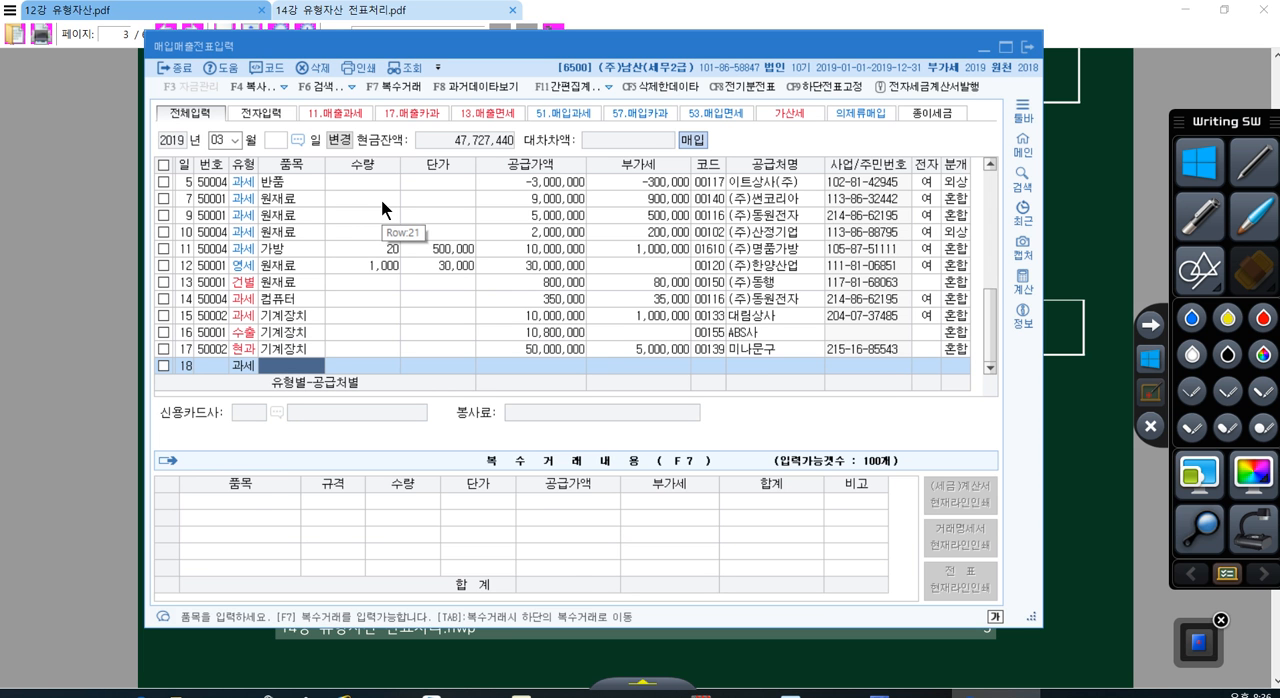
# Enter the item 엔진교체 with a supply amount of 16,000,000 in the March 18 entry
pyautogui.press('Left')
pyautogui.press('Return')
pyautogui.write('엔진')
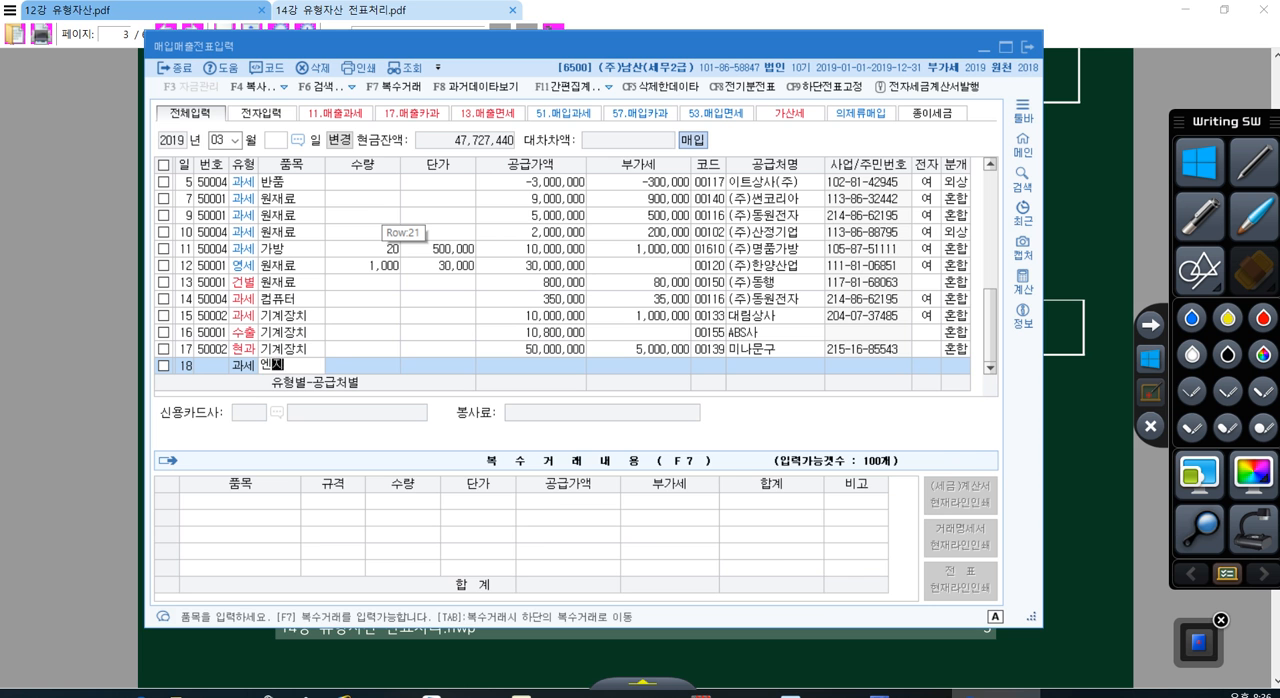
pyautogui.write('교체')
pyautogui.press('Return')
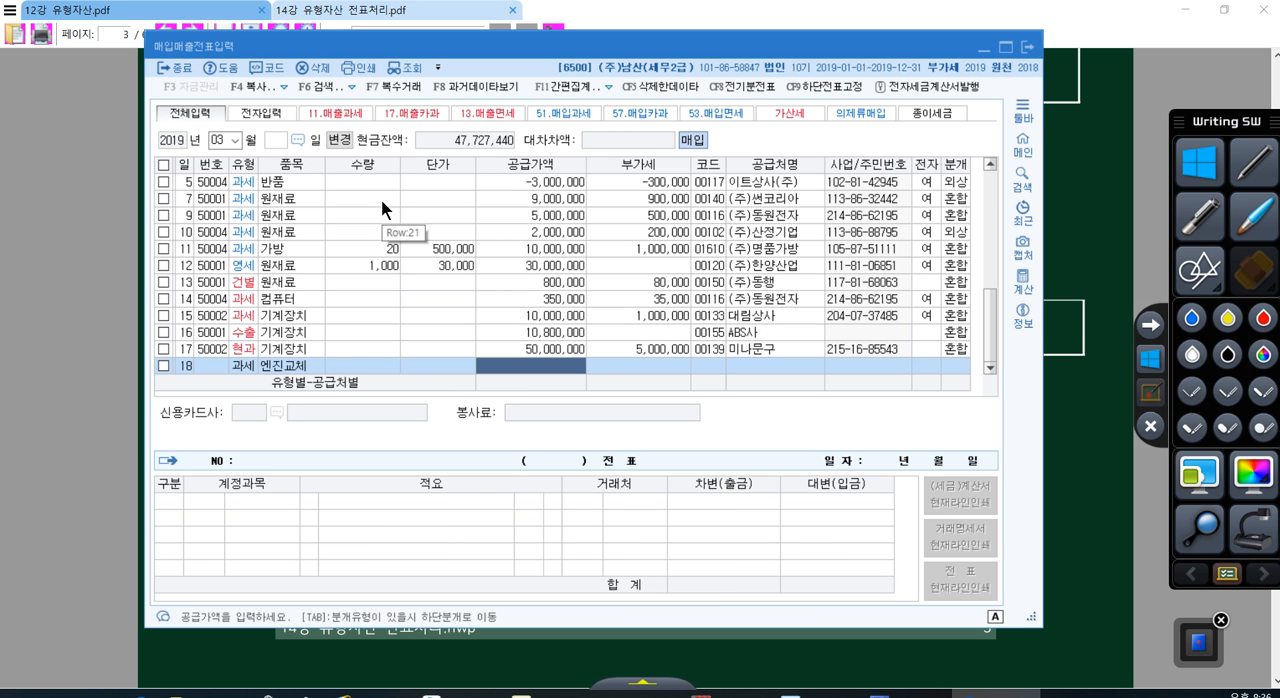
pyautogui.write('16000000')
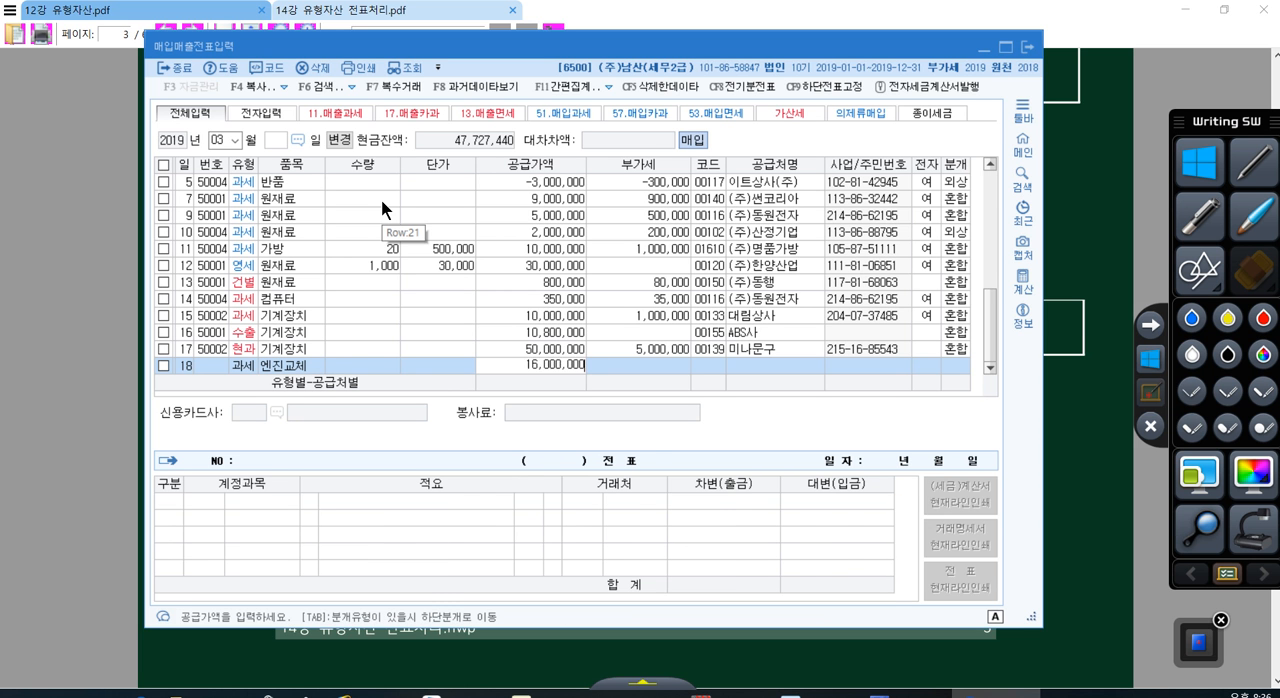
pyautogui.press('Return')
# Set the March 18 supplier to (주)코스파, leave the electronic invoice field blank and choose journal type 외상
pyautogui.press('Return')
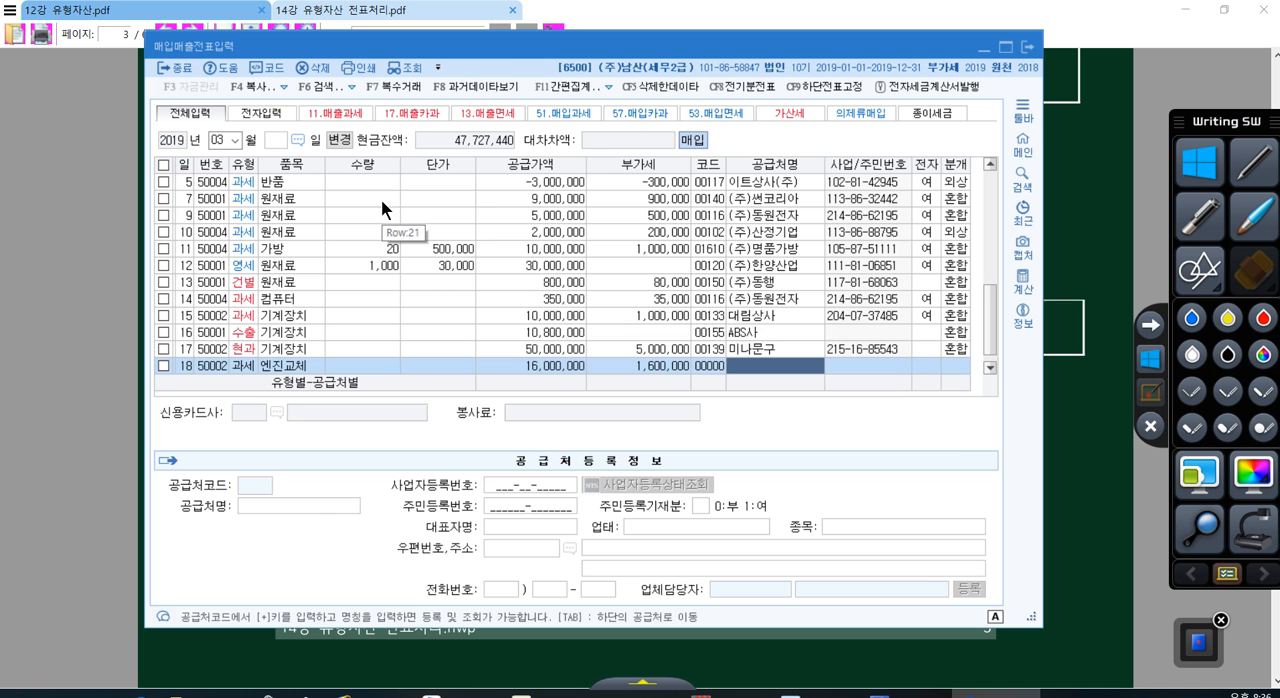
pyautogui.write('코스')
pyautogui.press('Return')
pyautogui.press('Return')
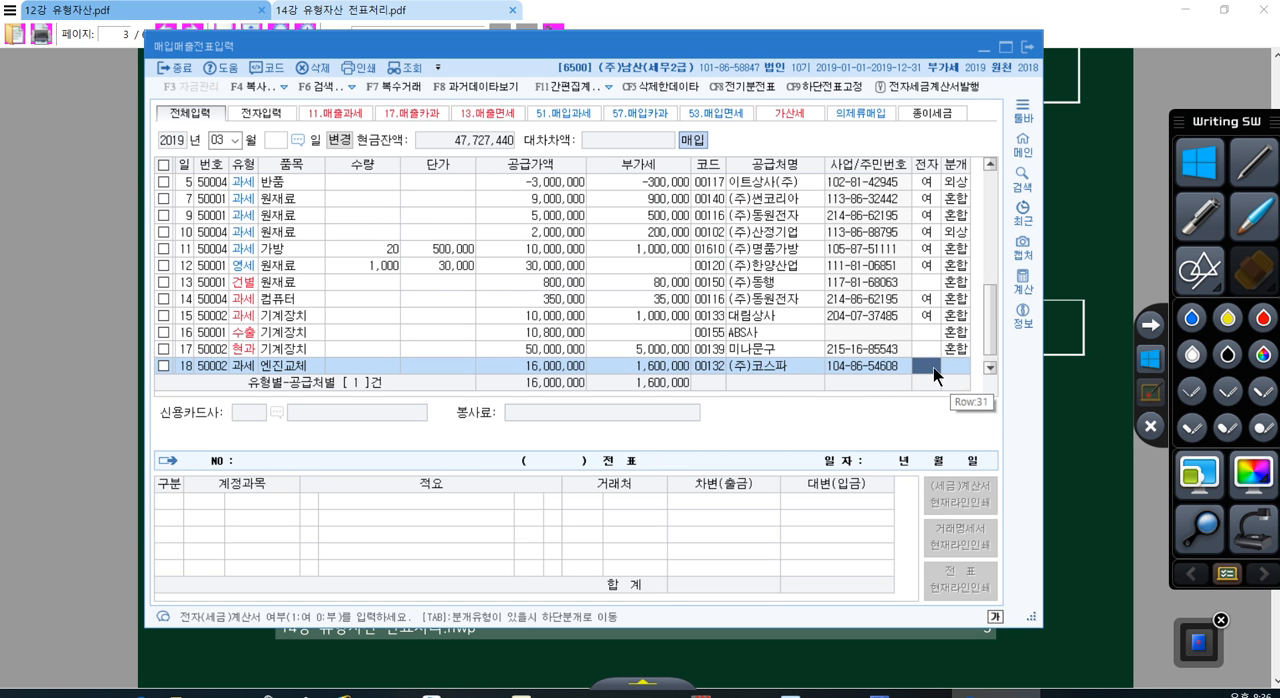
pyautogui.click(962, 369)
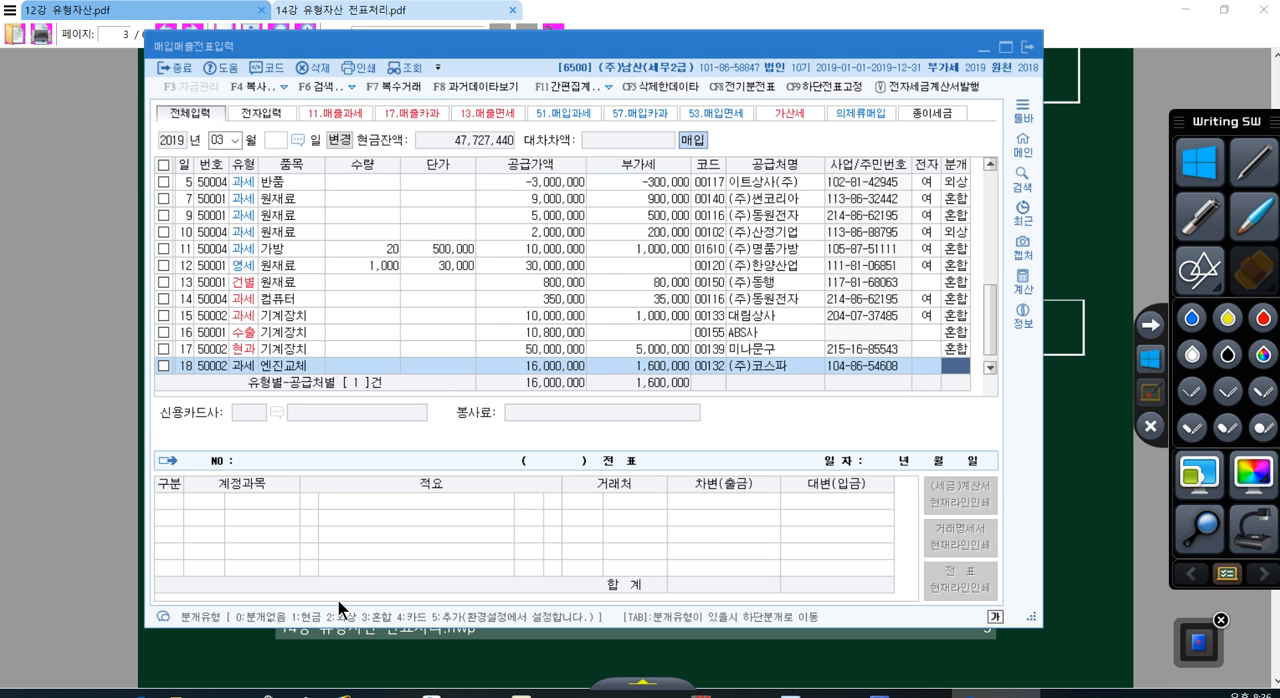
pyautogui.write('2')
pyautogui.press('Return')
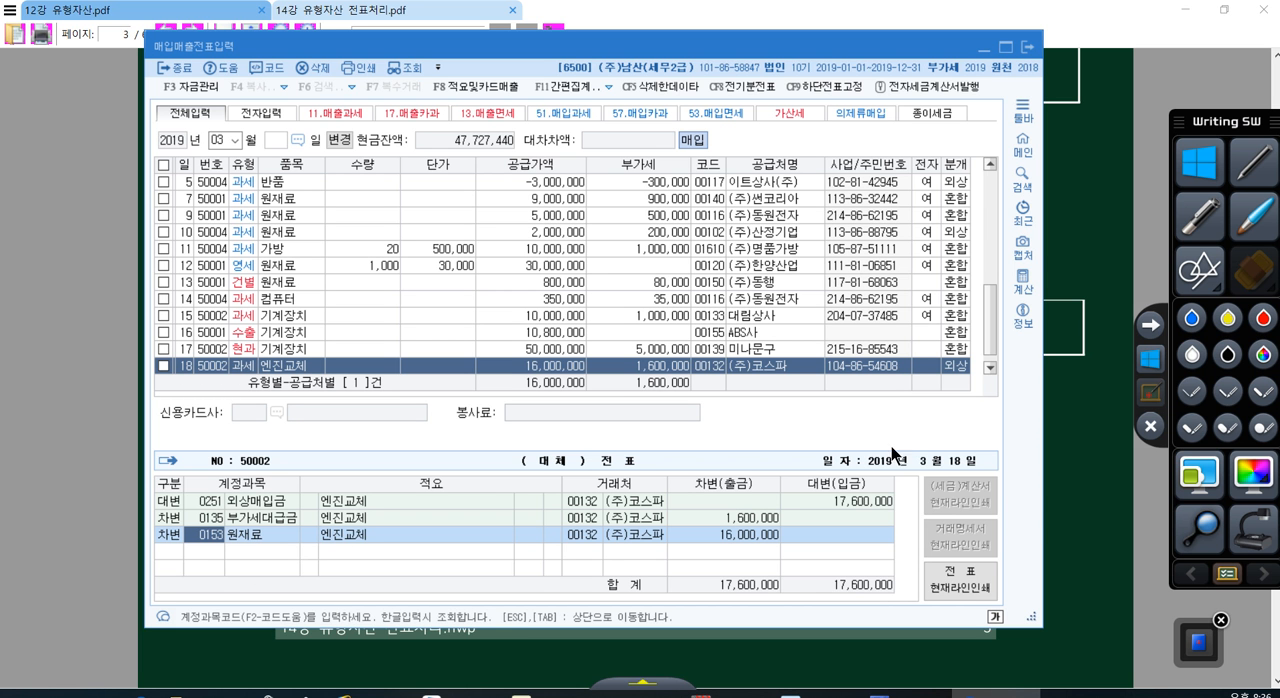
# Examine the March 18 engine replacement problem and the lecture notes on capital expenditure treatment, highlighting the relevant wording
pyautogui.click(1080, 440)
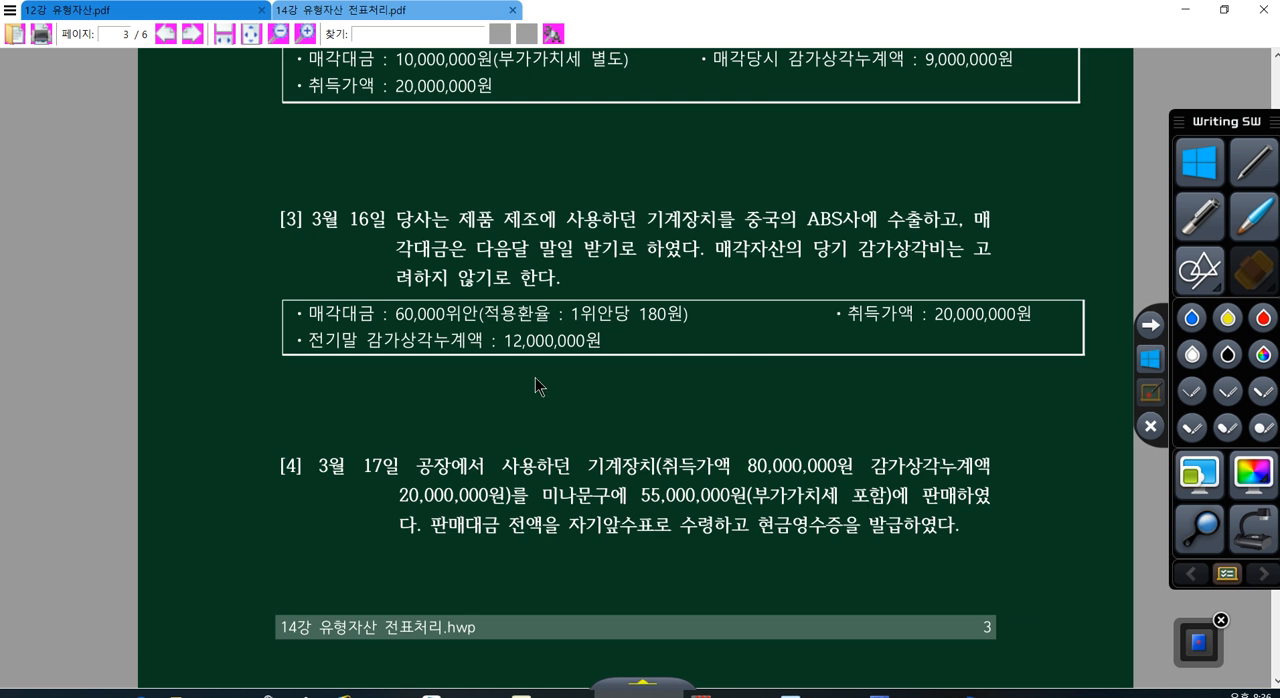
pyautogui.scroll(-5, 544, 358)
pyautogui.moveTo(525, 366); pyautogui.dragTo(619, 368)
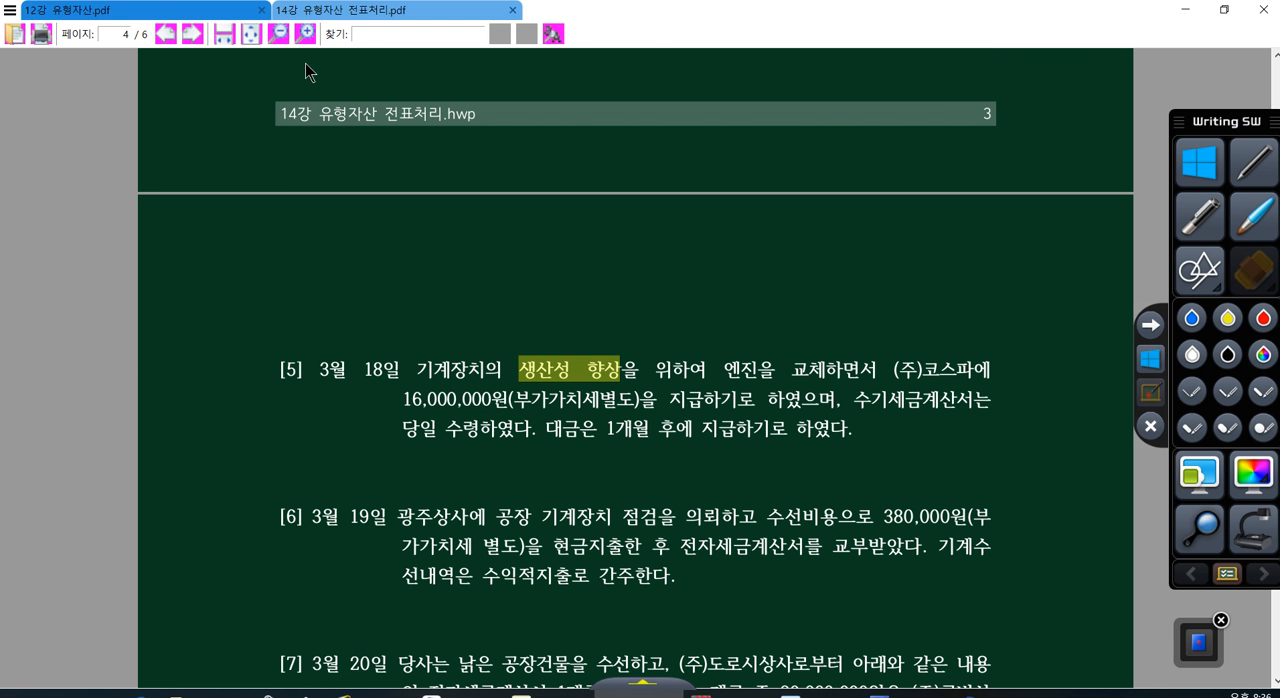
pyautogui.click(158, 10)
pyautogui.scroll(-2, 447, 341)
pyautogui.scroll(-3, 447, 341)
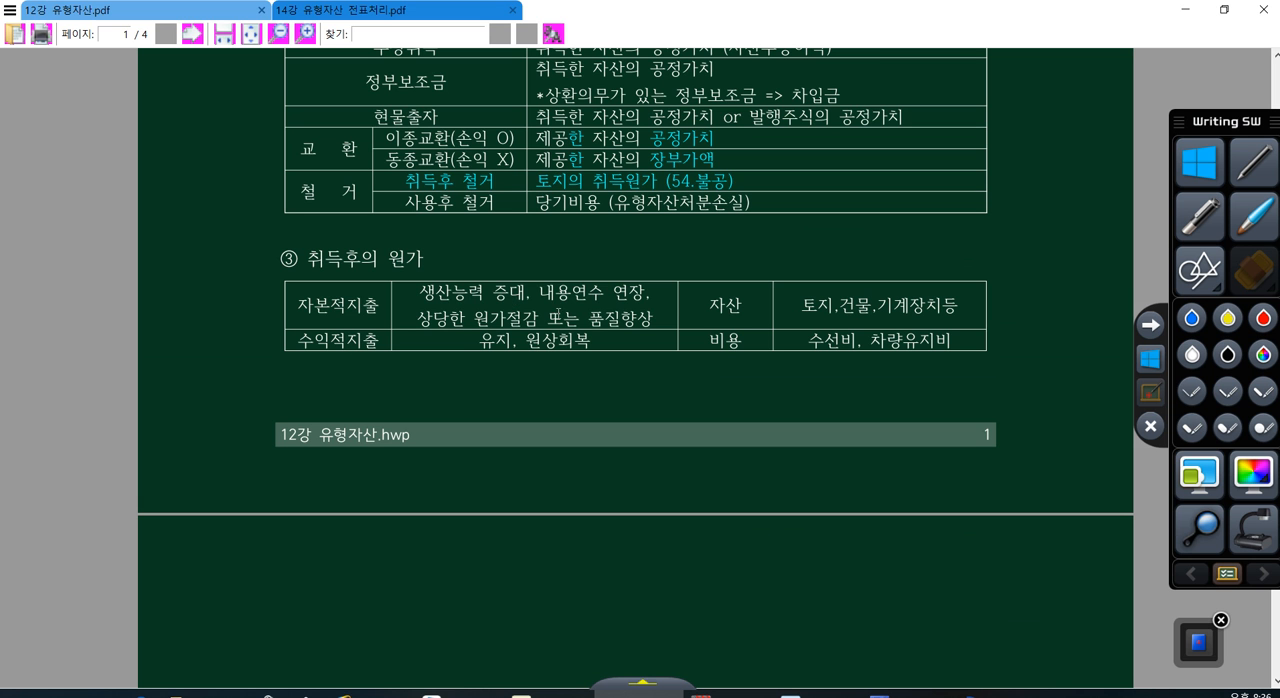
pyautogui.moveTo(314, 305); pyautogui.dragTo(679, 311)
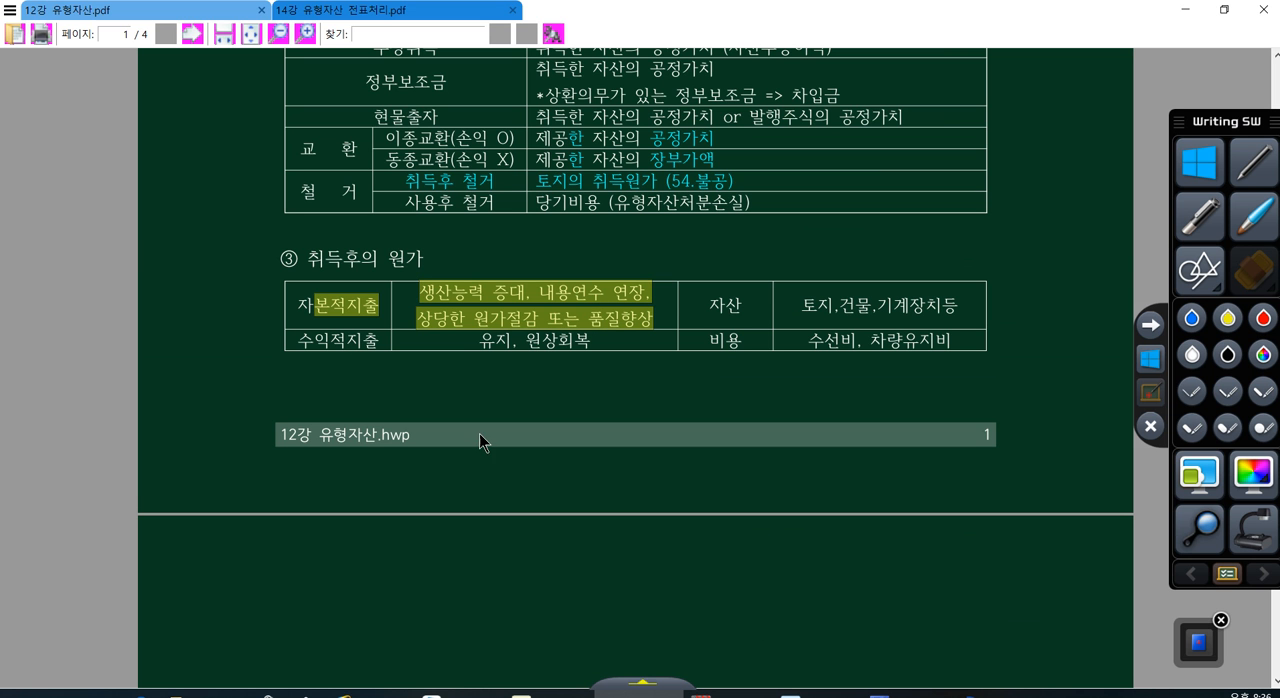
pyautogui.moveTo(709, 304); pyautogui.dragTo(965, 309)
pyautogui.click(988, 693)
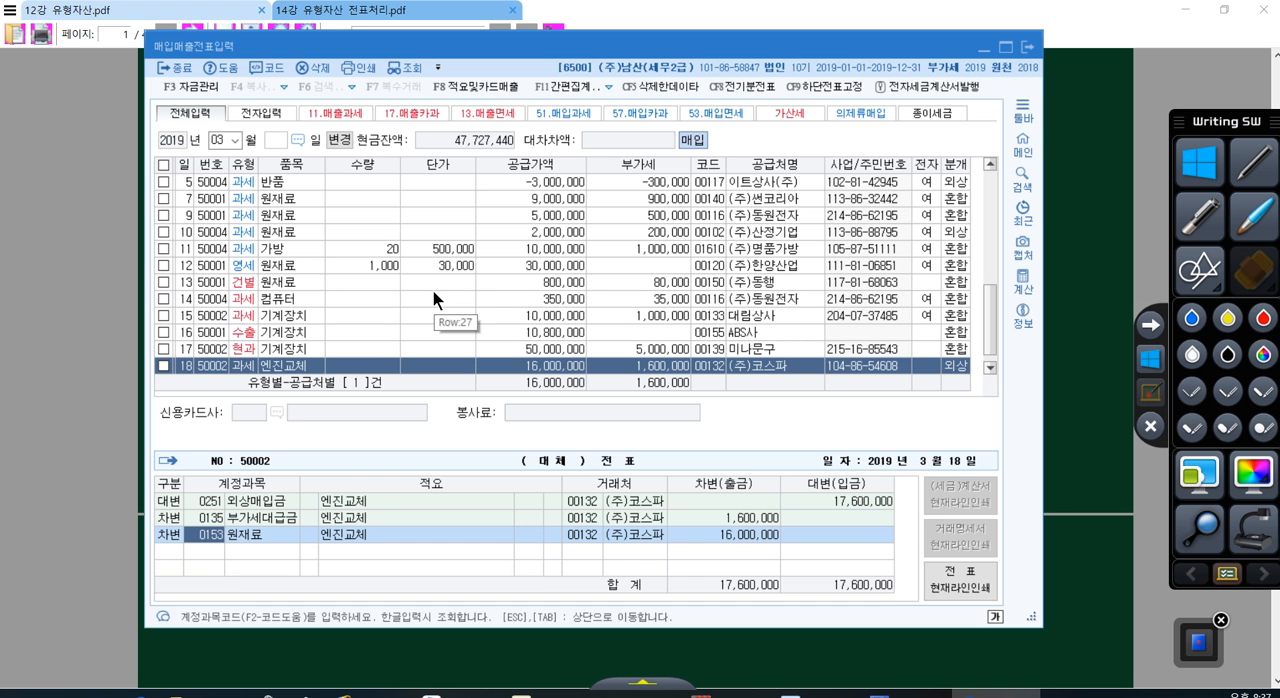
# Change the 원재료 debit account in the March 18 voucher to 0206 기계장치
pyautogui.write('0206')
pyautogui.press('Return')
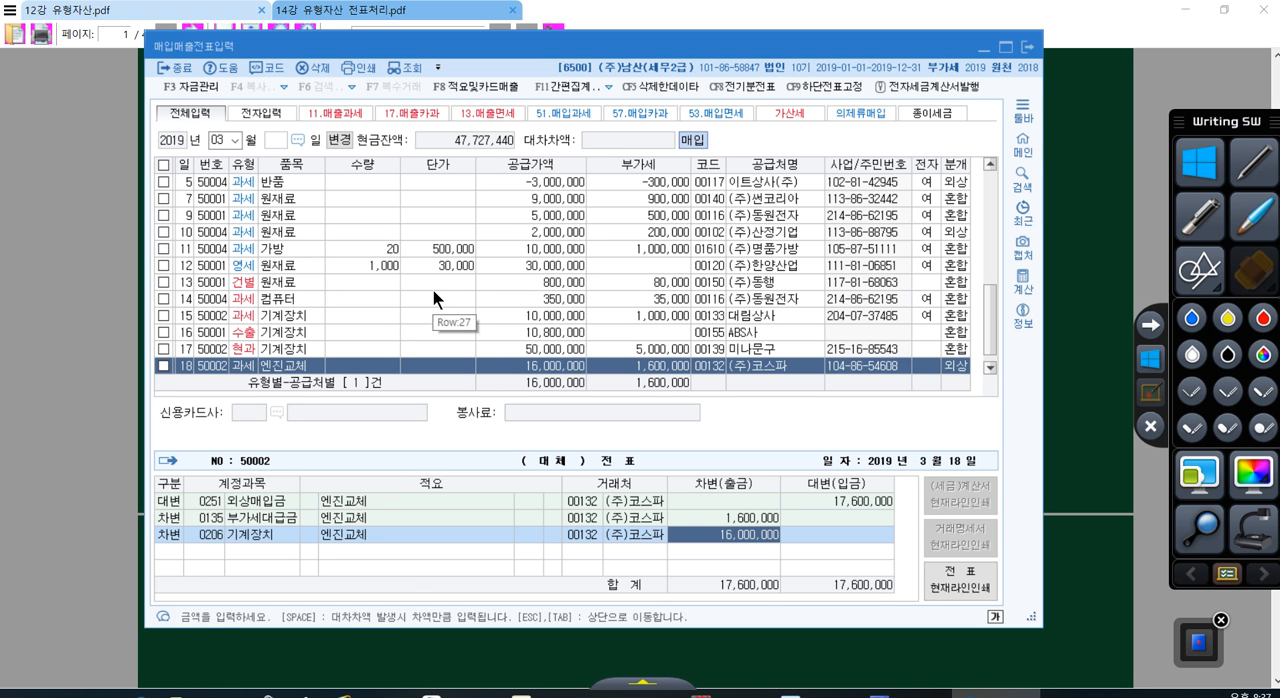
pyautogui.click(217, 539)
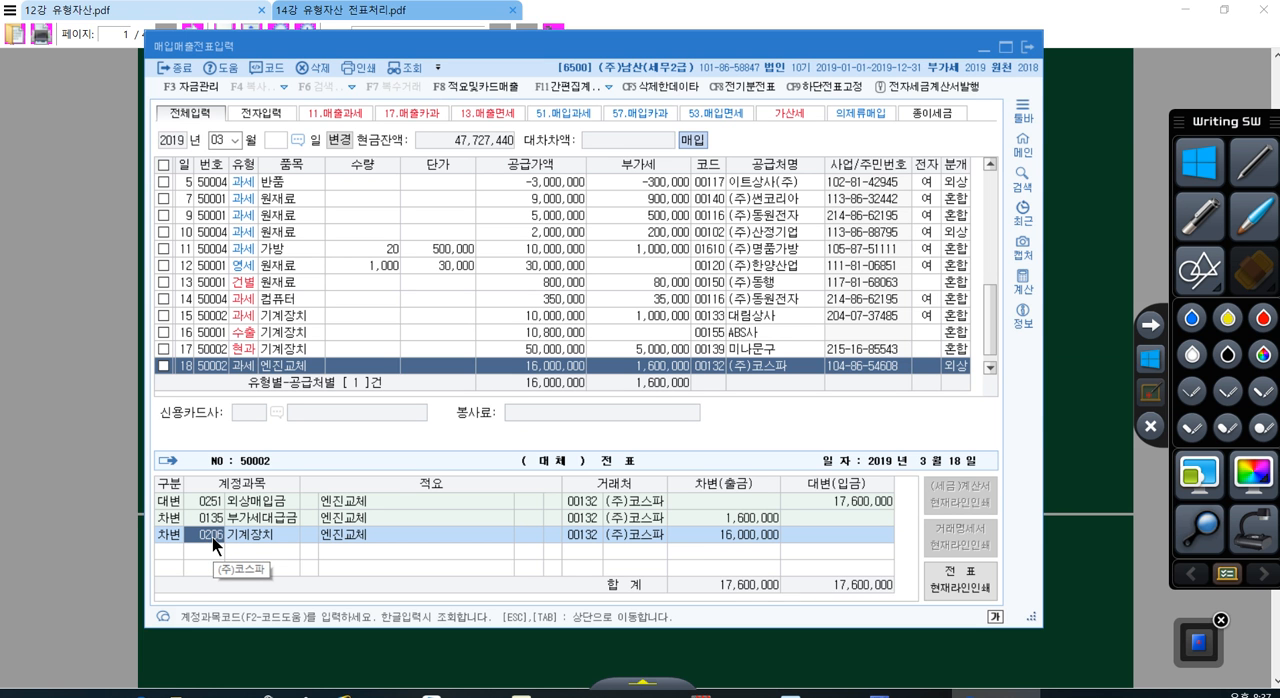
# Change the credit account of the March 18 voucher to 0253 미지급금 and complete the voucher
pyautogui.click(213, 506)
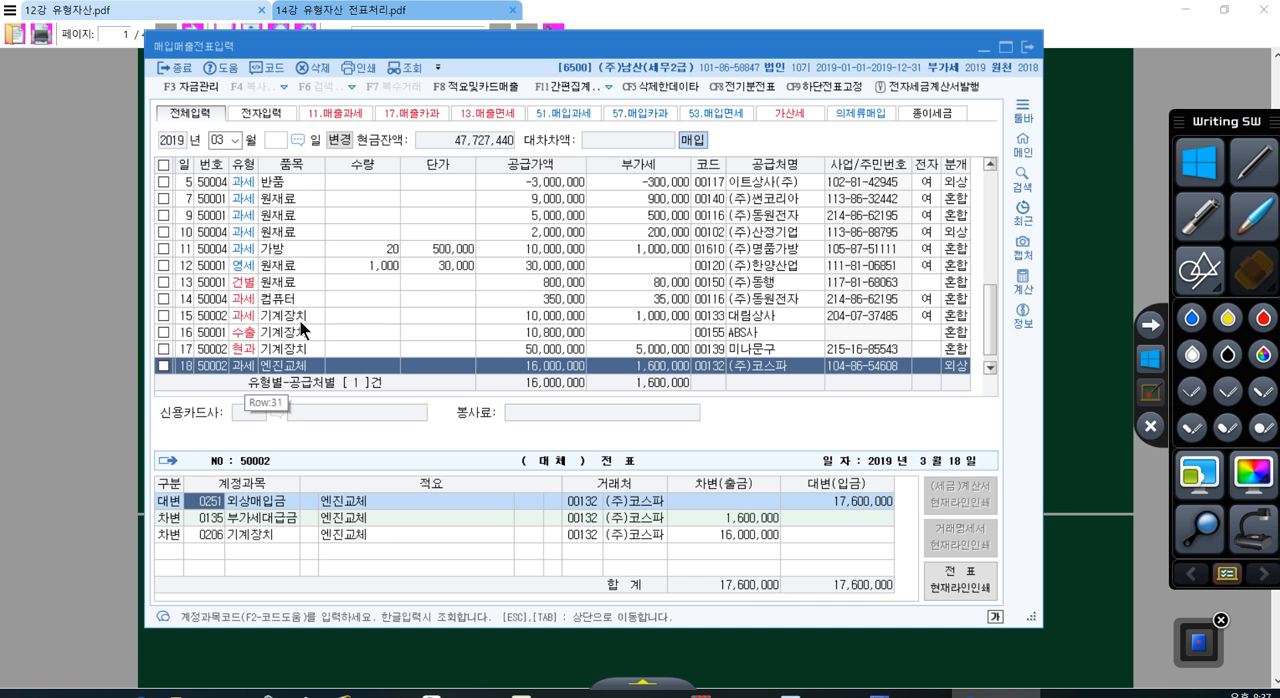
pyautogui.write('253')
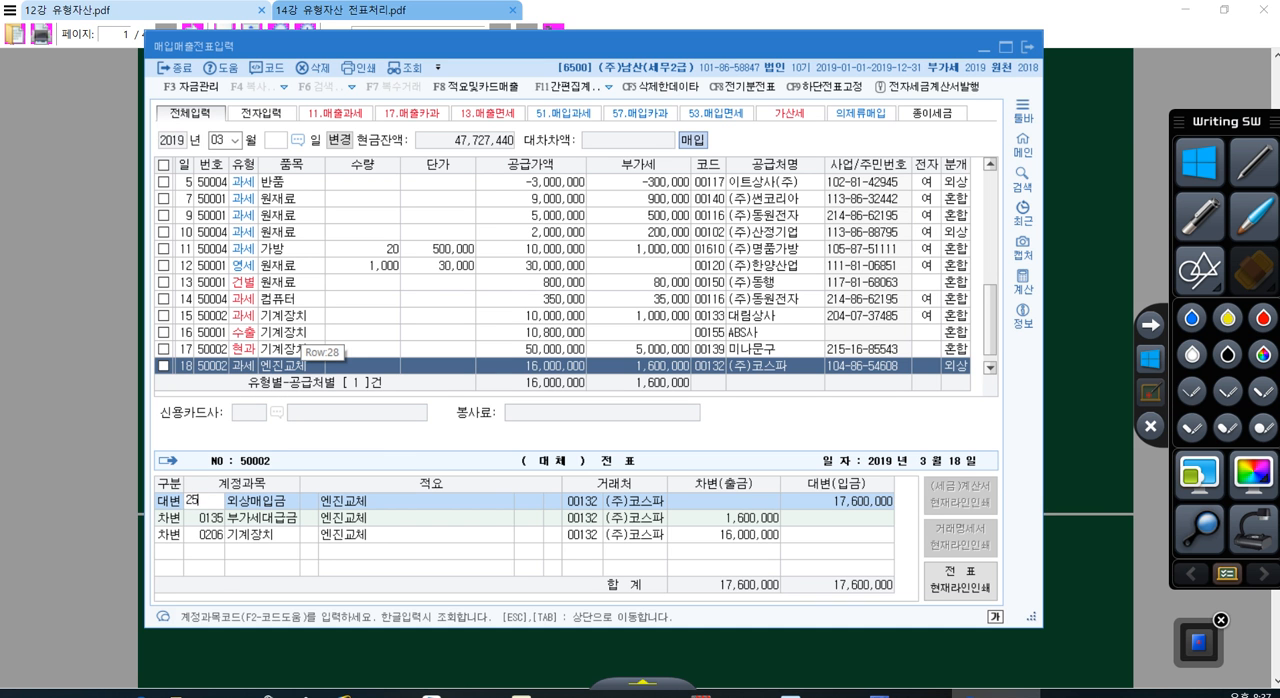
pyautogui.press('Return')
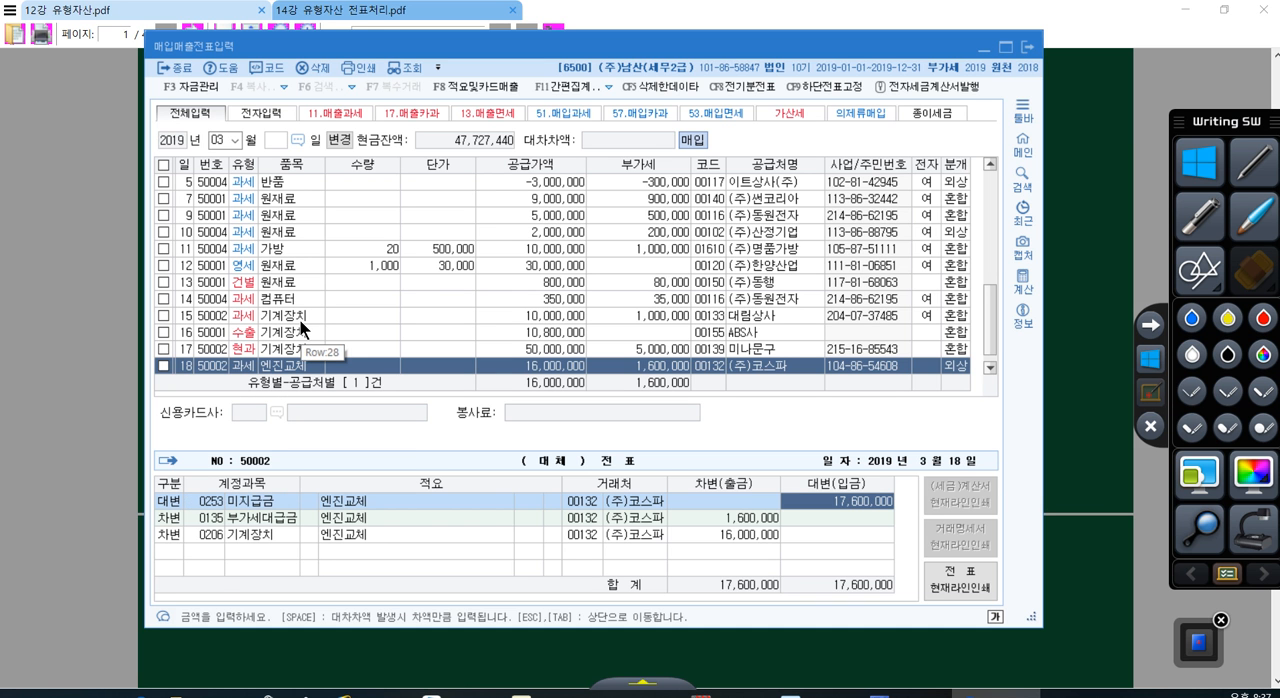
pyautogui.click(209, 536)
pyautogui.click(203, 500)
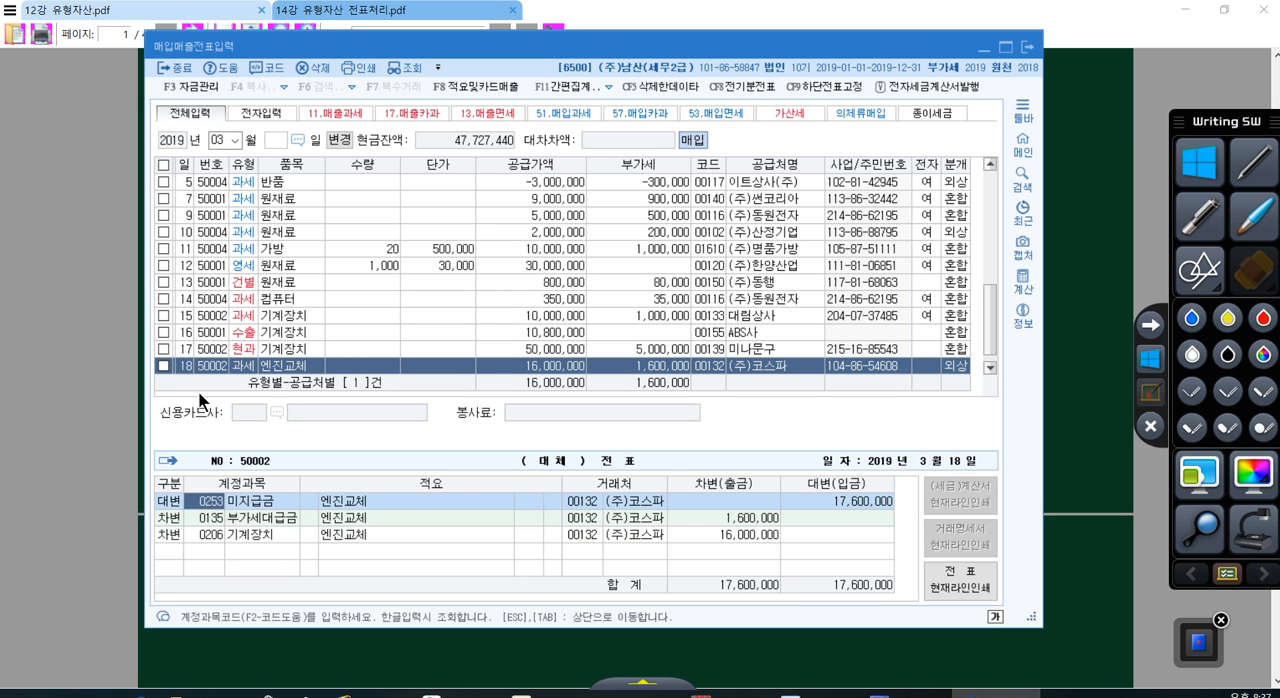
pyautogui.scroll(-1, 293, 351)
pyautogui.press('Tab')
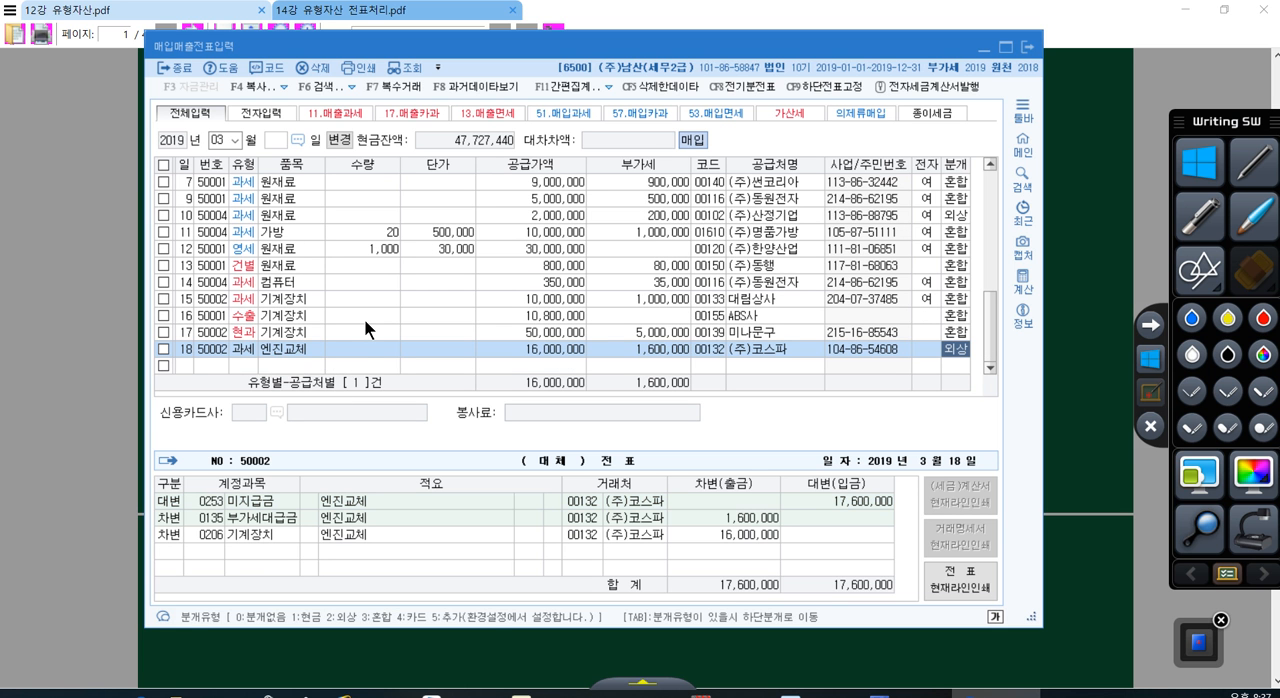
pyautogui.press('Return')
# Start a new purchase/sales entry dated March 19 with VAT type 51.과세
pyautogui.press('Return')
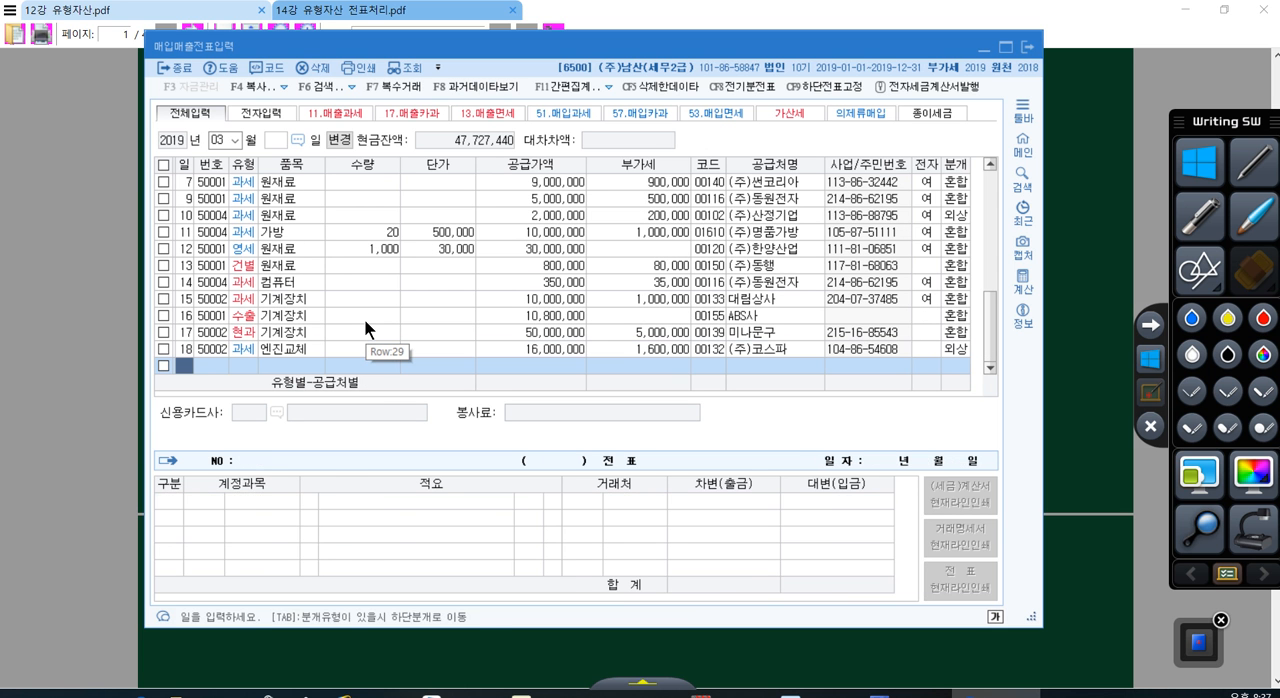
pyautogui.write('19')
pyautogui.press('Return')
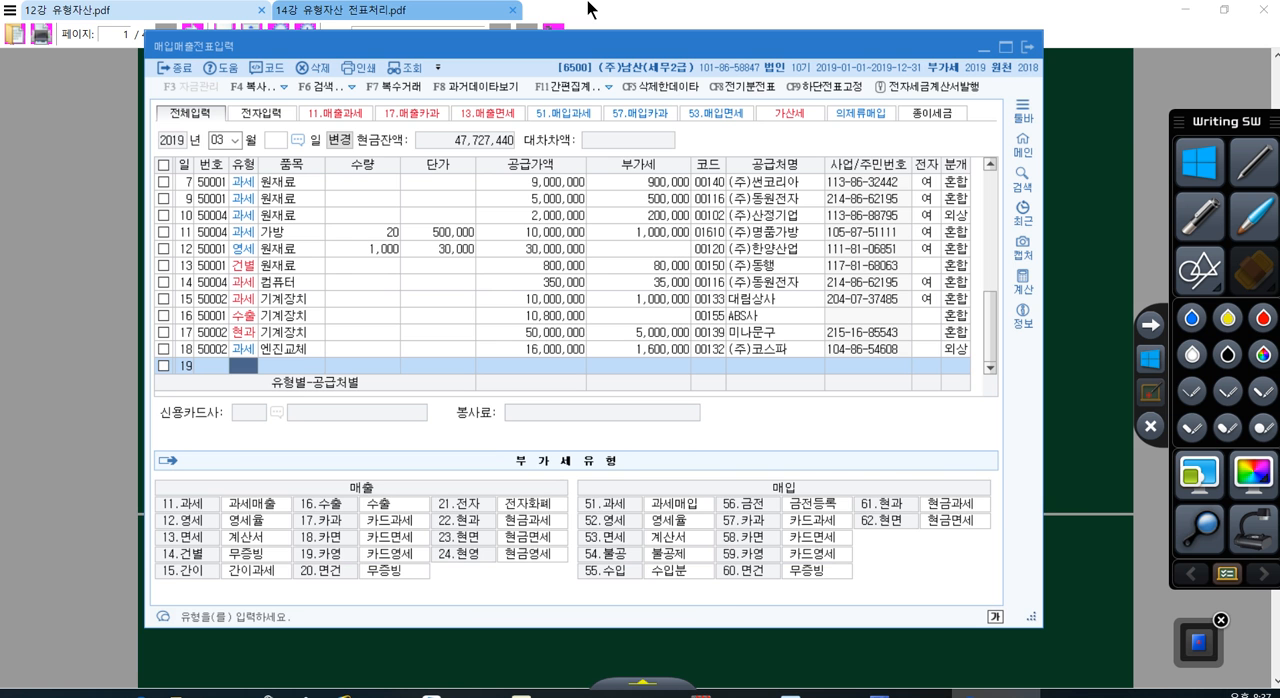
pyautogui.write('51')
pyautogui.press('Return')
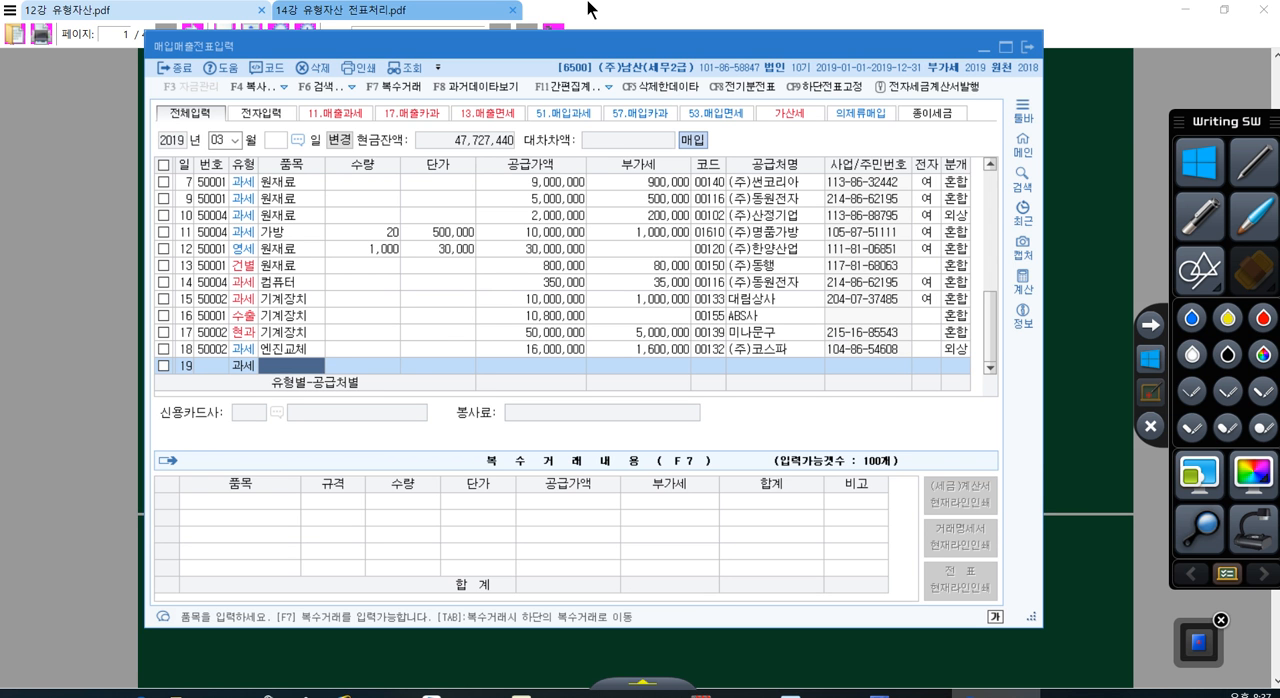
# Enter the item 수선비용 with a supply amount of 380,000 in the March 19 entry
pyautogui.write('수선비용')
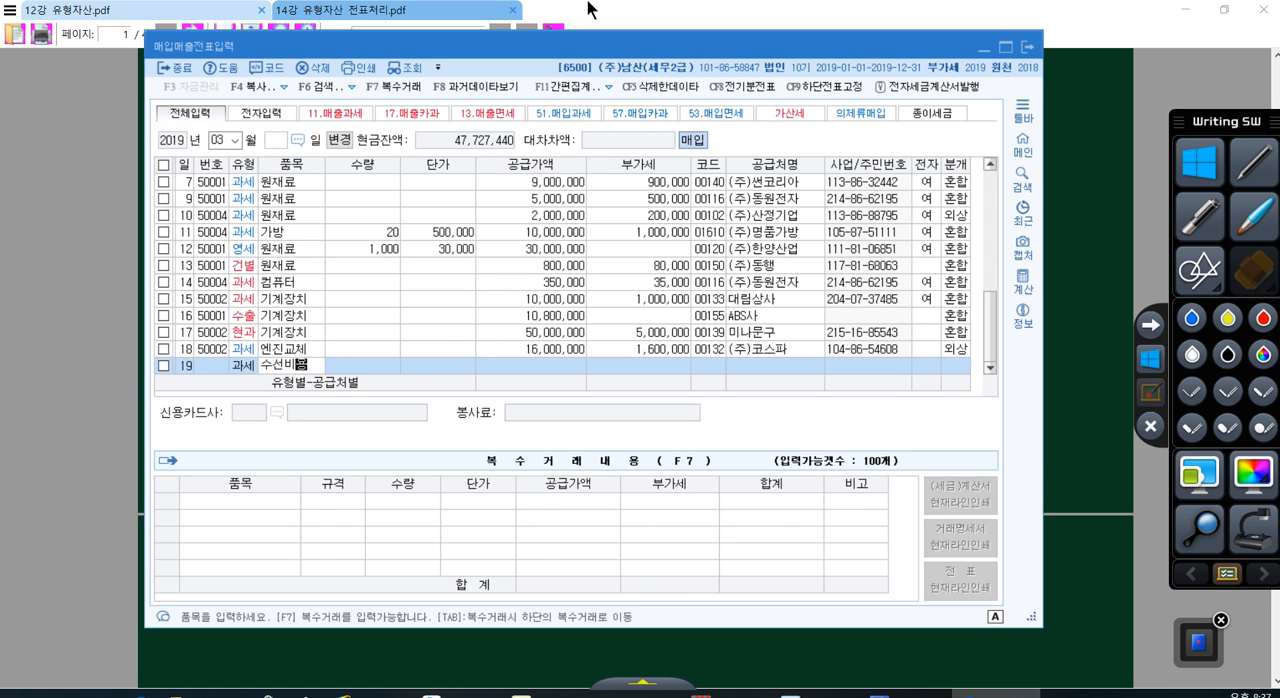
pyautogui.press('Return')
pyautogui.press('Return')
pyautogui.write('3800000')
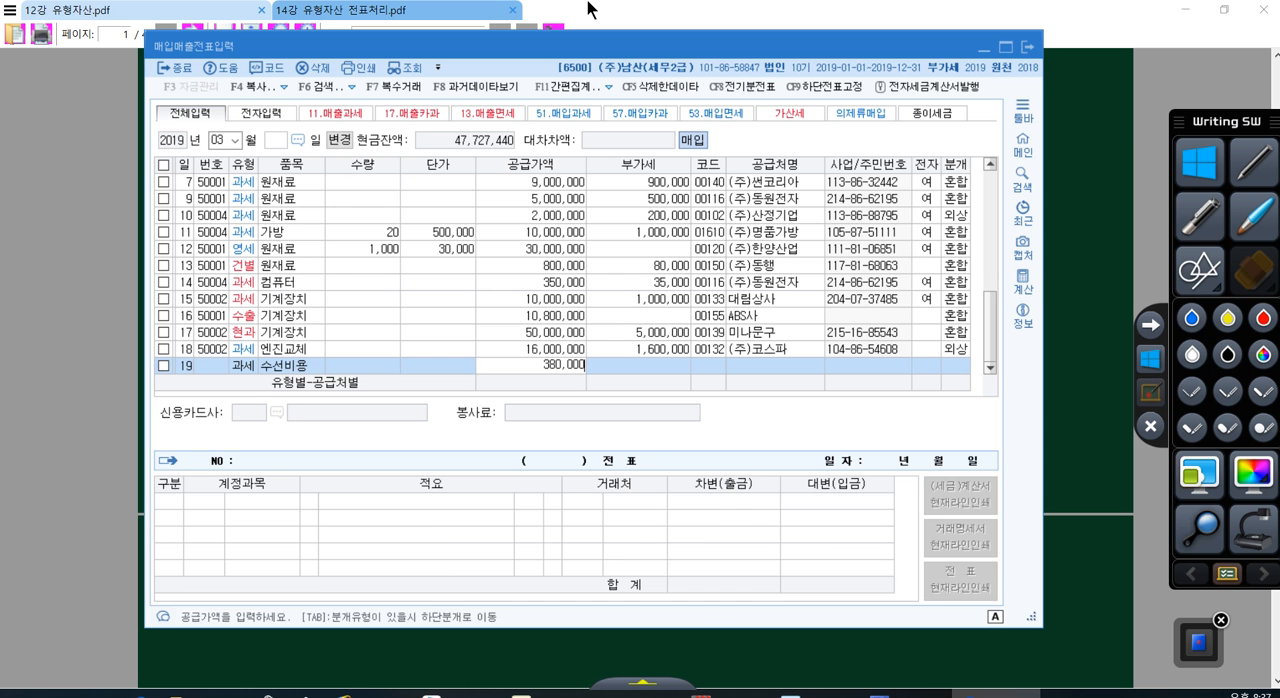
pyautogui.press('Return')
pyautogui.press('Return')
# Set the March 19 supplier to 광주상사, mark the tax invoice as electronic and choose journal type 현금
pyautogui.press('+')
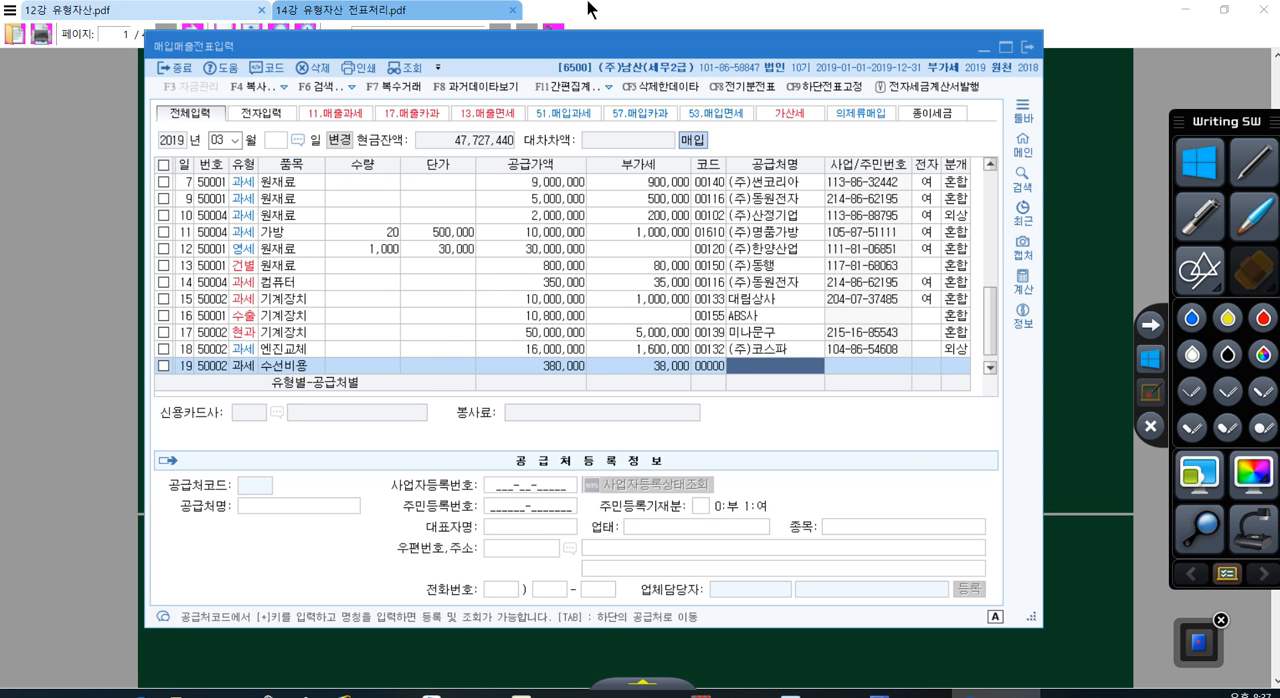
pyautogui.write('광주')
pyautogui.press('Return')
pyautogui.press('Return')
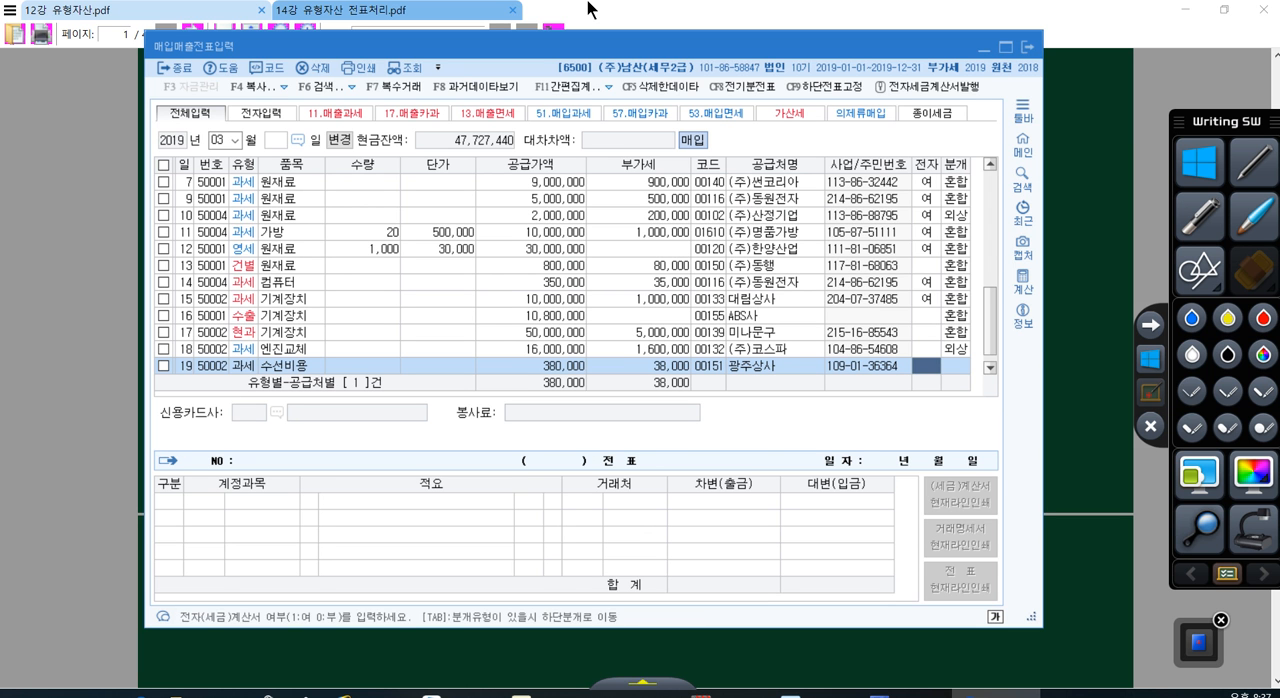
pyautogui.write('1')
pyautogui.press('Return')
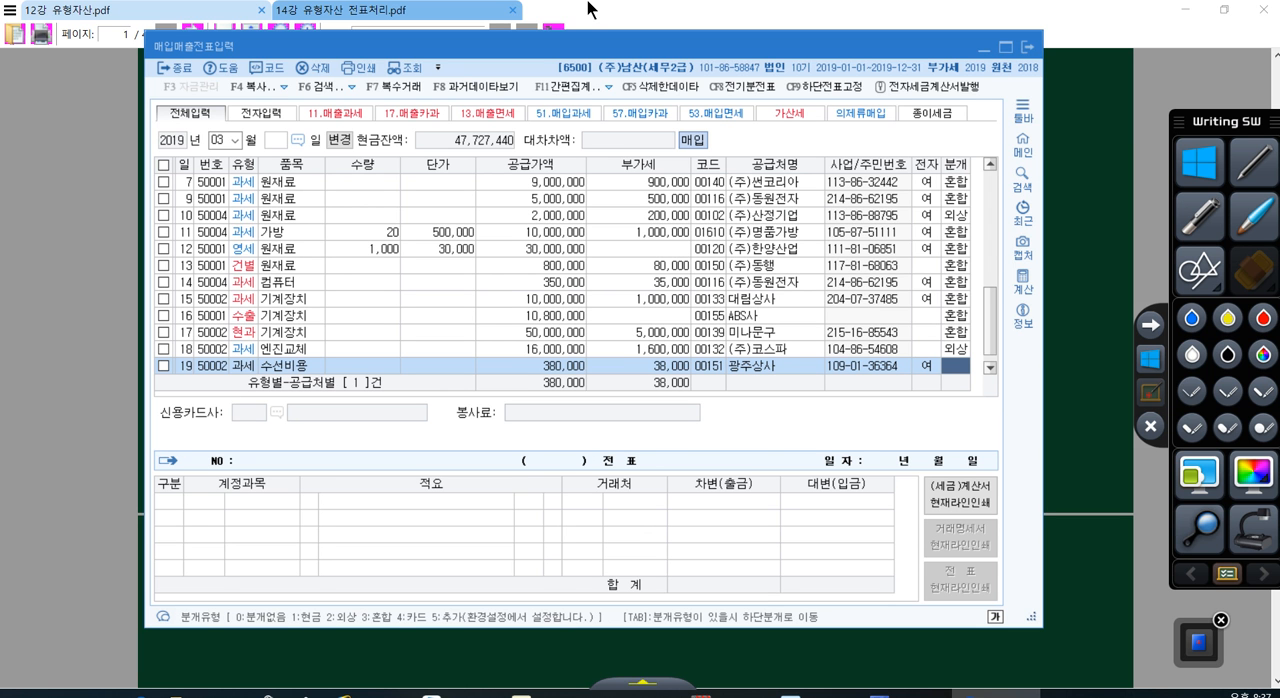
pyautogui.write('1')
pyautogui.press('Return')
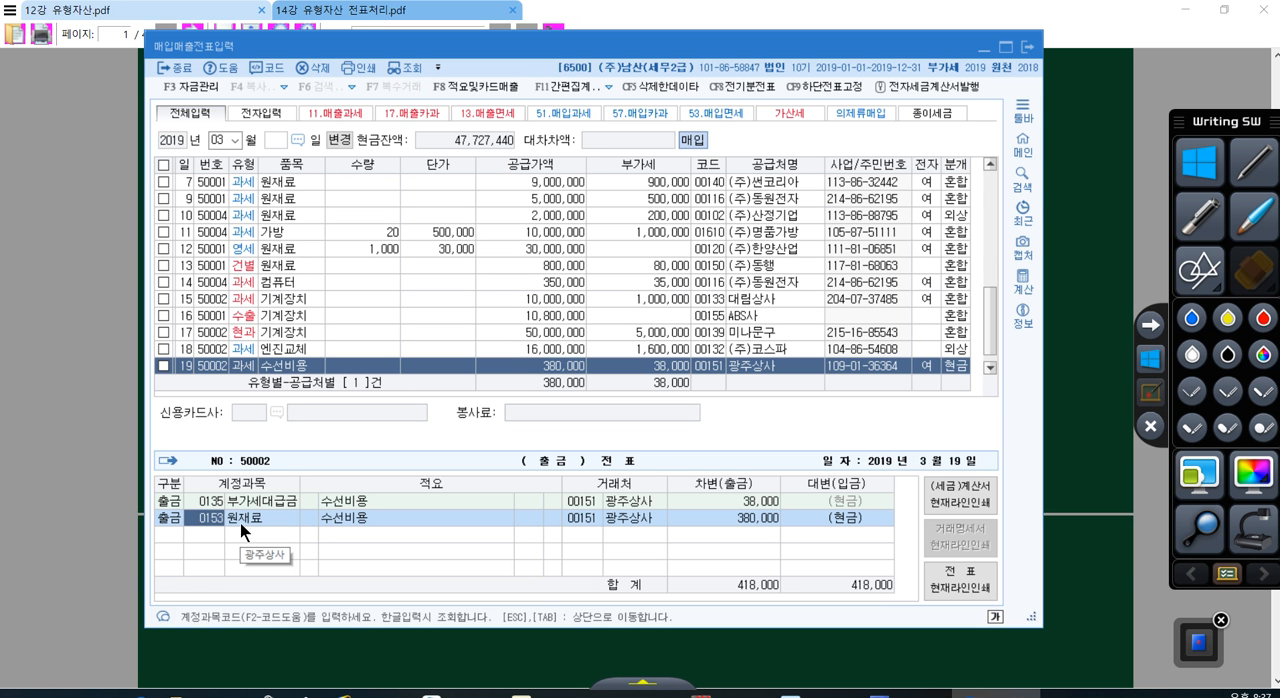
# Examine the March 19 repair problem's 수익적지출 wording and the lecture notes on costs after acquisition
pyautogui.click(569, 650)
pyautogui.scroll(-5, 496, 304)
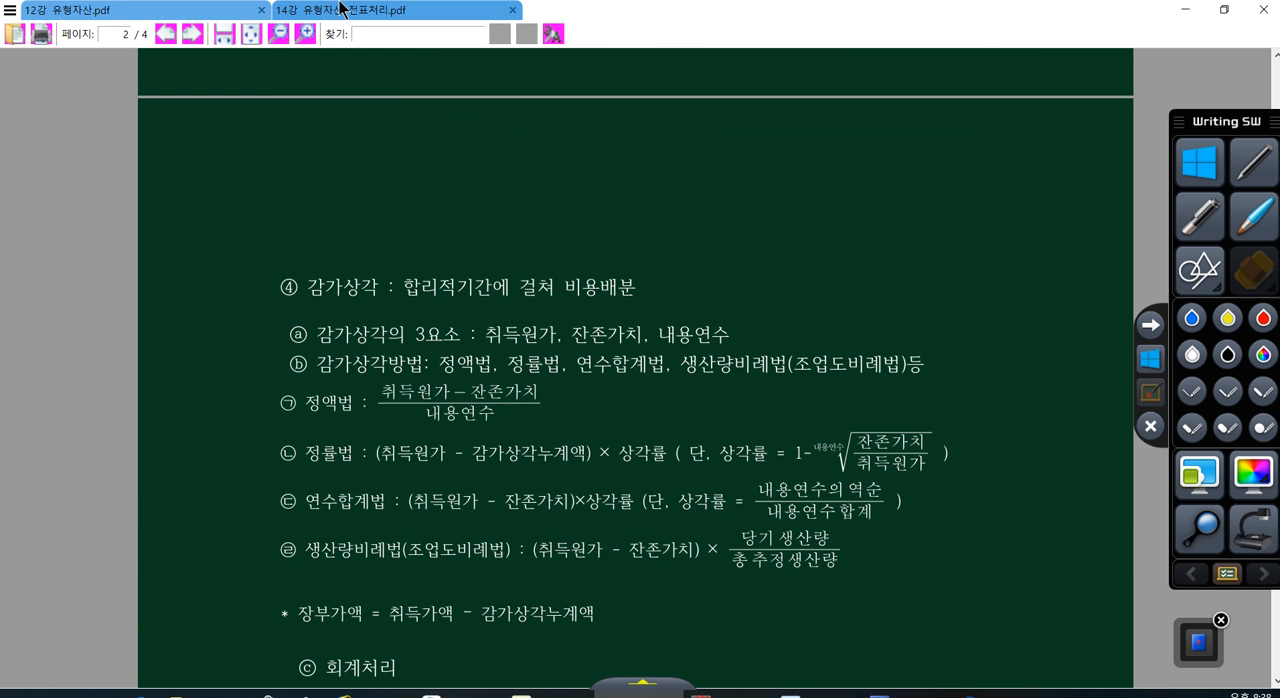
pyautogui.click(340, 8)
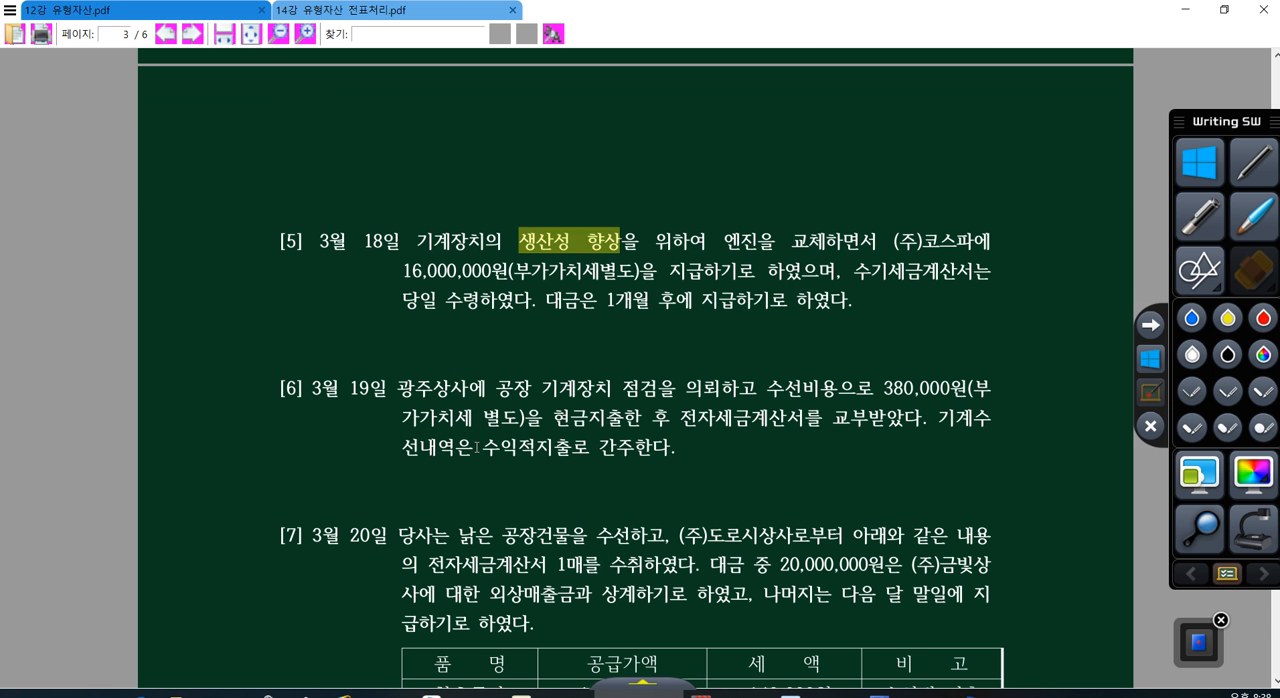
pyautogui.moveTo(476, 447); pyautogui.dragTo(569, 455)
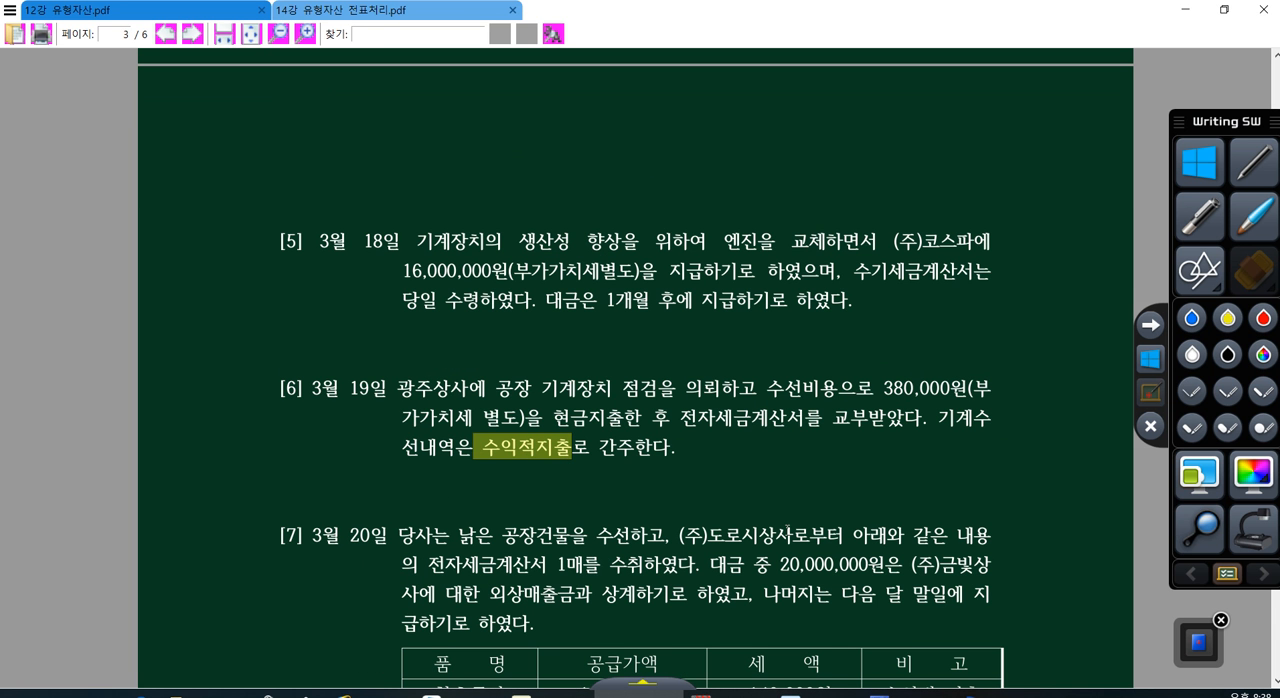
pyautogui.moveTo(995, 694)
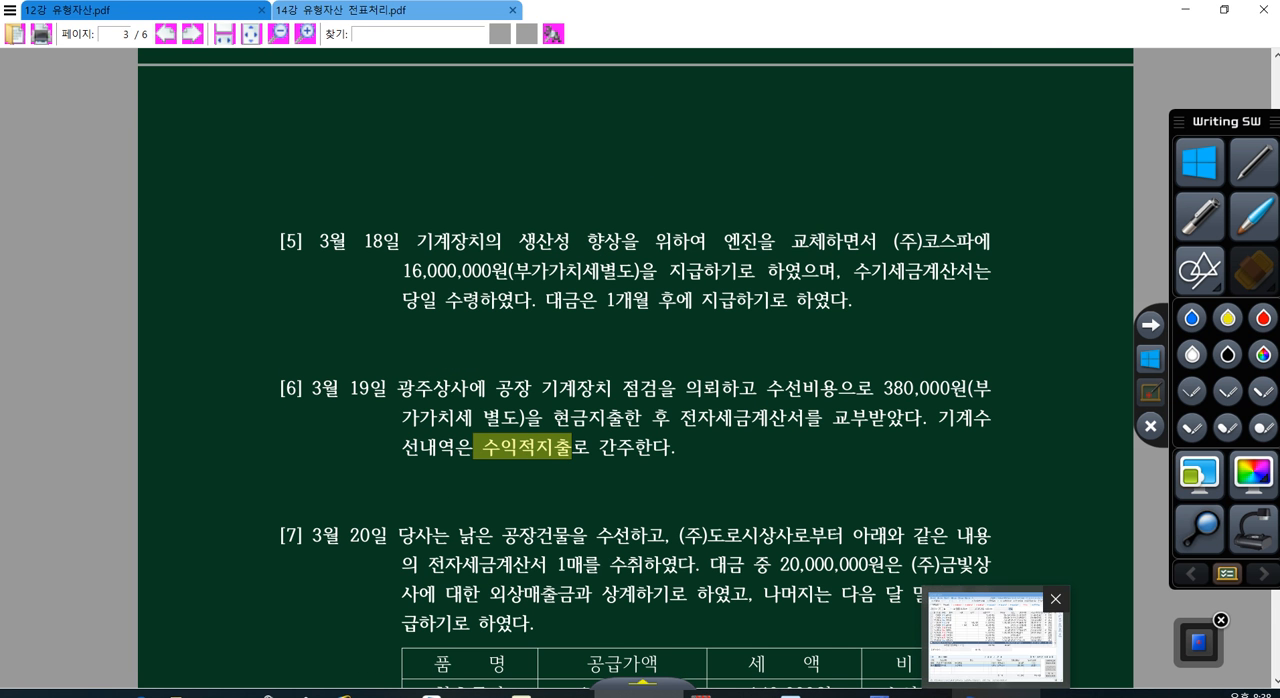
pyautogui.click(170, 10)
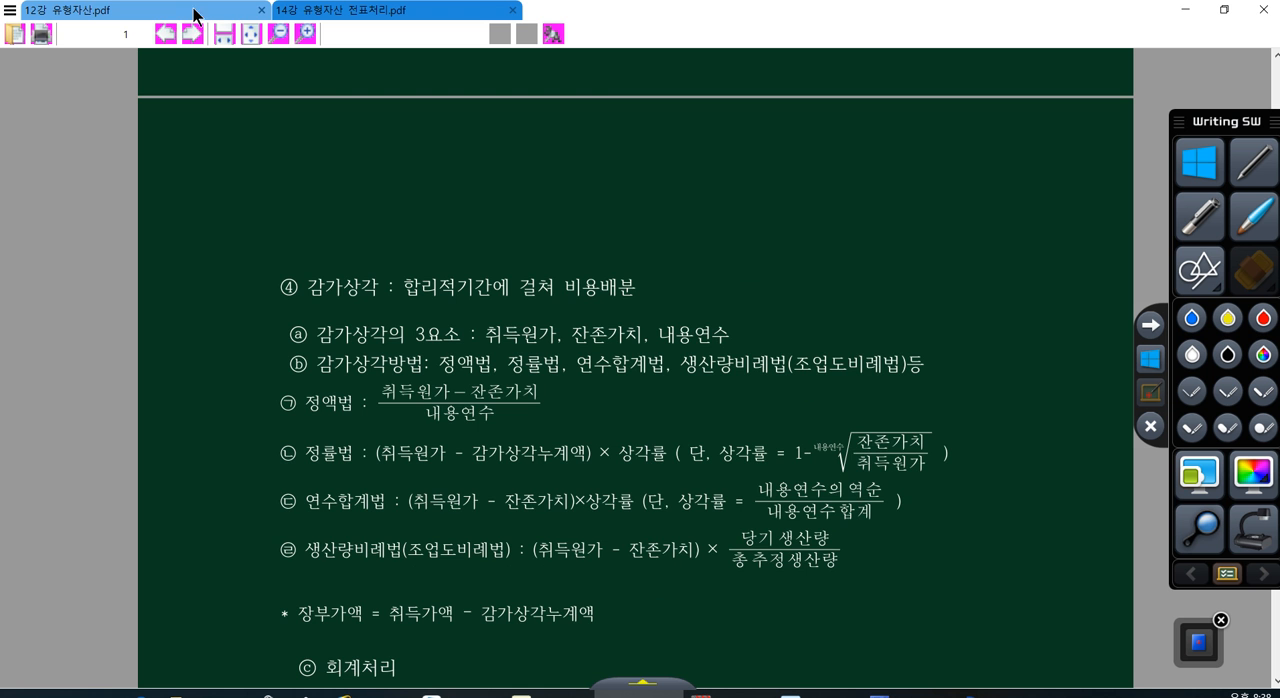
pyautogui.scroll(3, 576, 315)
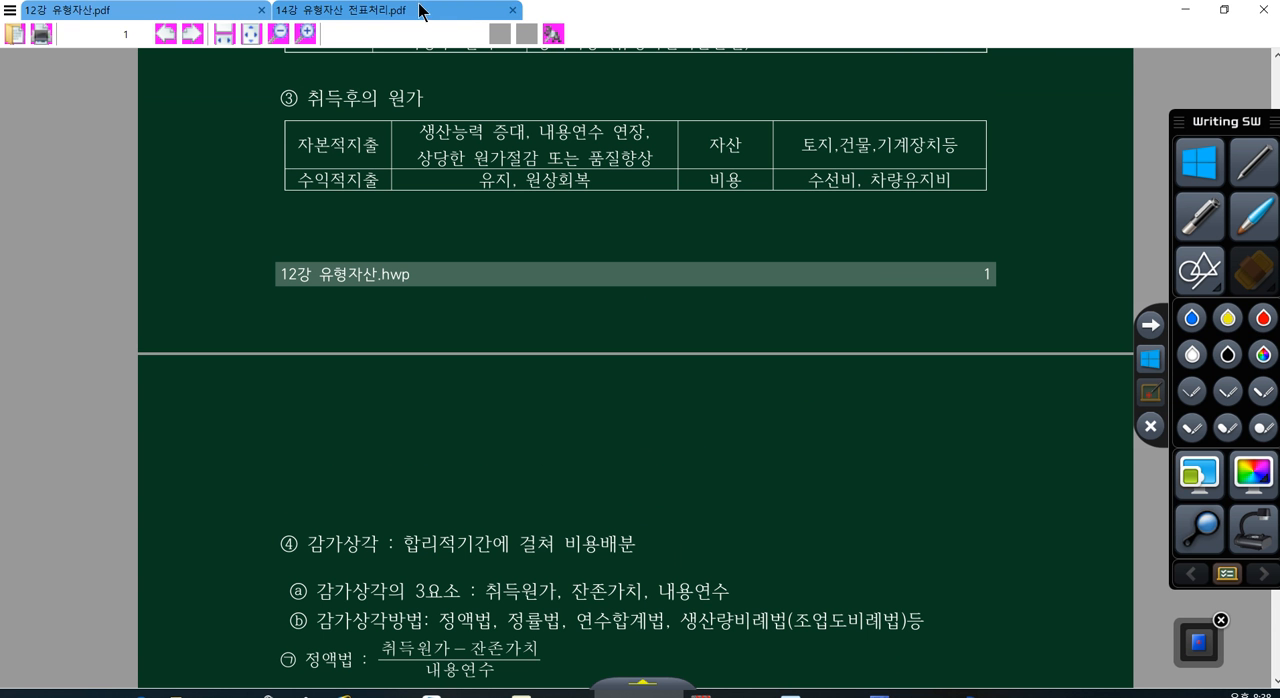
pyautogui.click(992, 692)
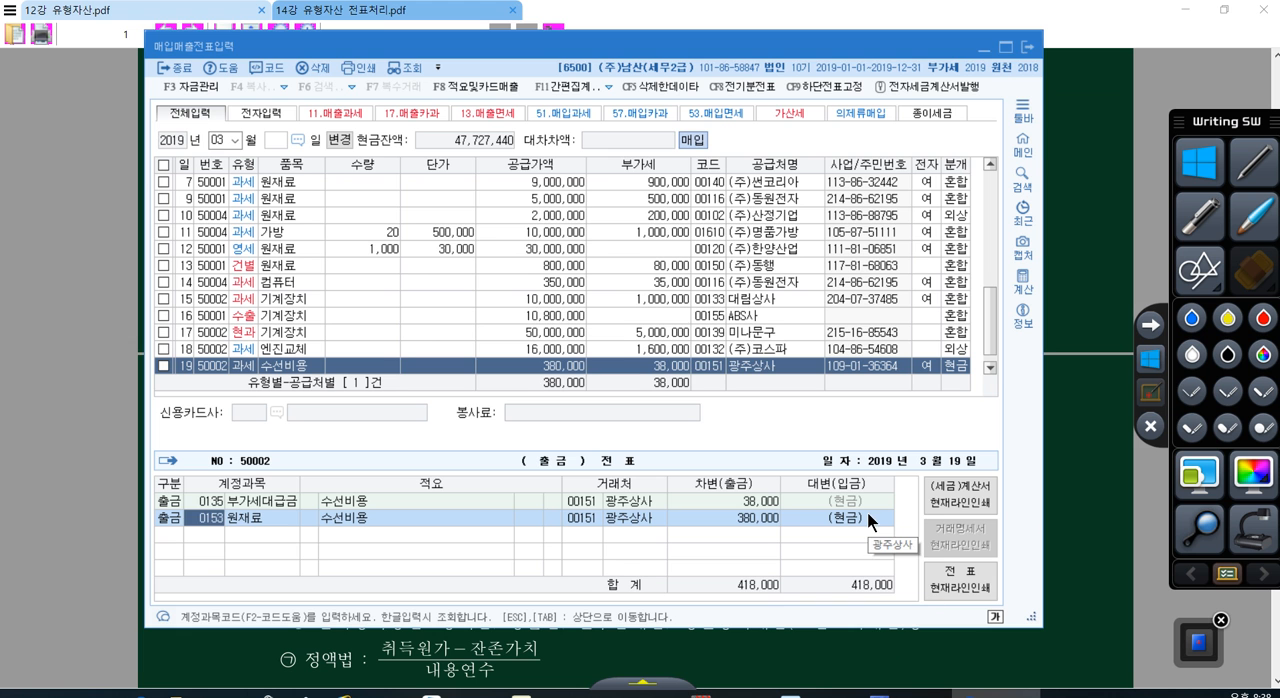
# Change the March 19 entry's 원재료 debit account to 0520 수선비 (제조원가) and save the entry
pyautogui.write('수선')
pyautogui.press('Return')
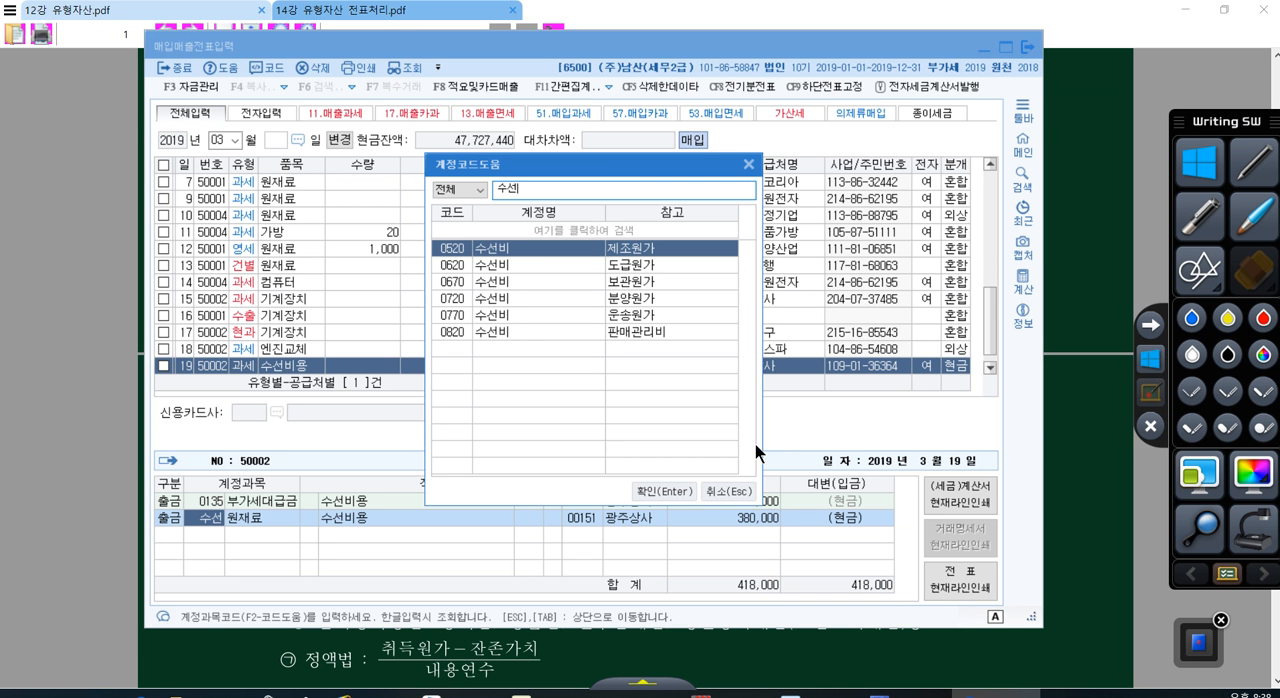
pyautogui.doubleClick(557, 256)
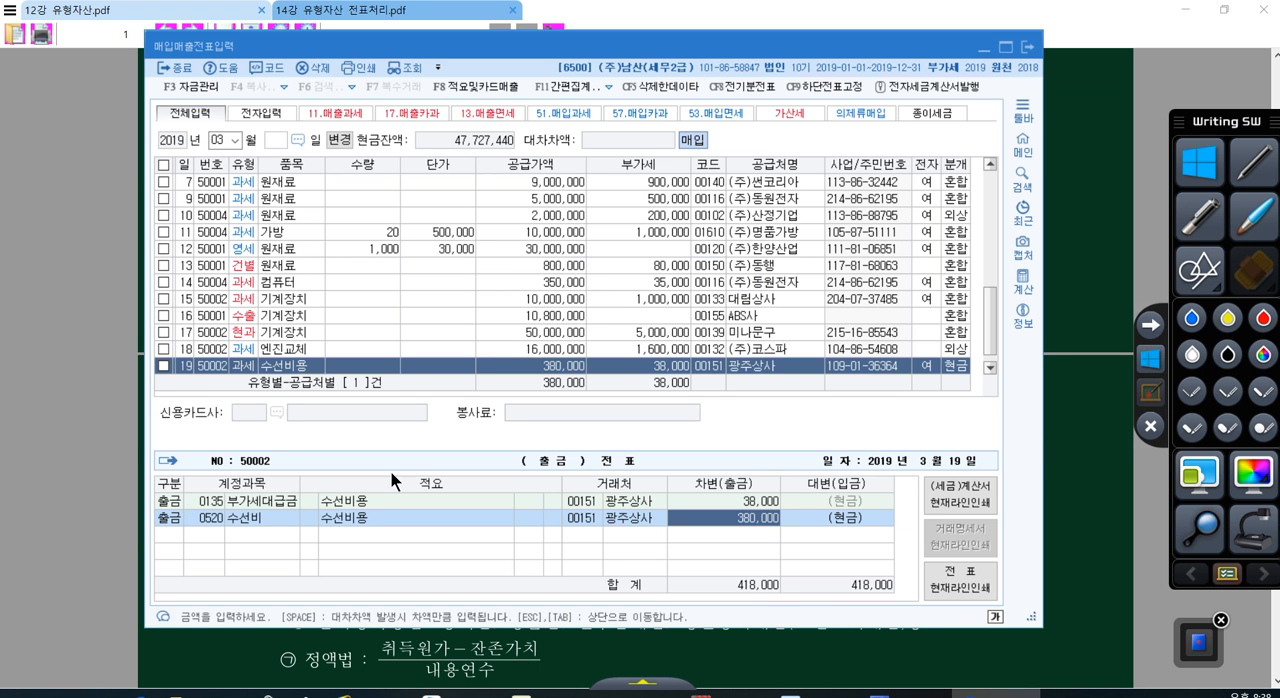
pyautogui.press('Return')
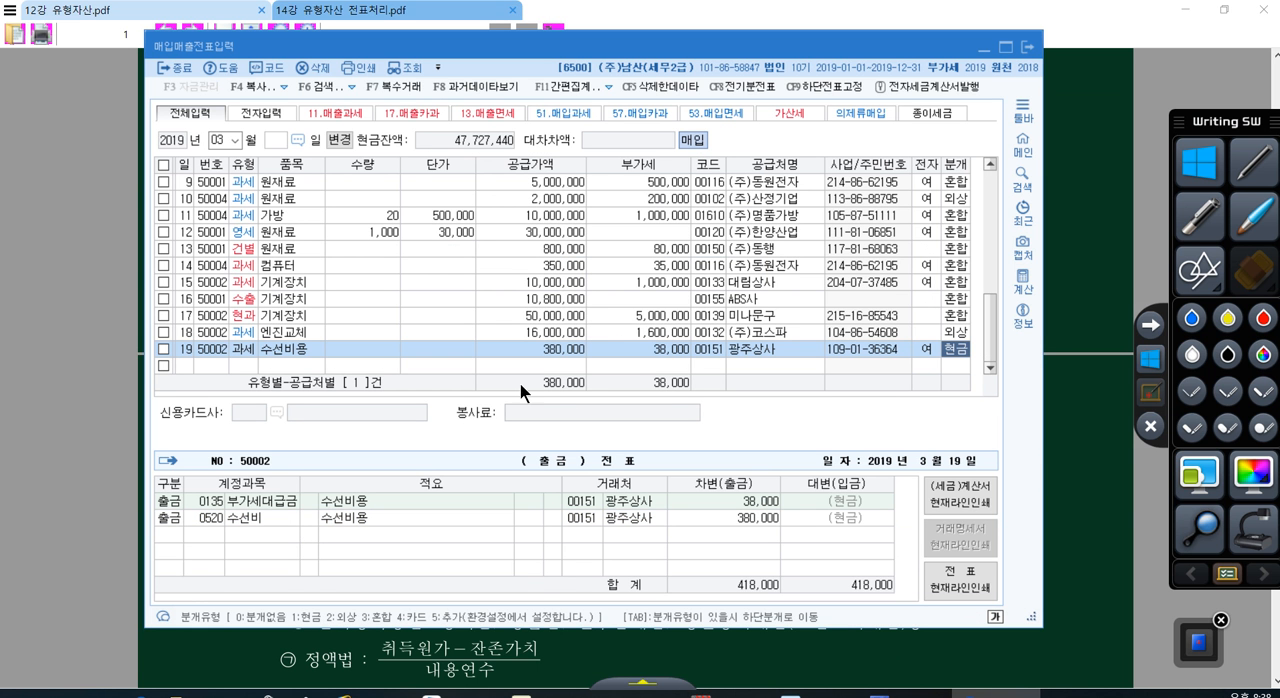
# Start a new entry dated March 20, consult problem [7] in the lecture PDF, and set the VAT type to 51.과세
pyautogui.click(553, 364)
pyautogui.write('20')
pyautogui.press('Return')
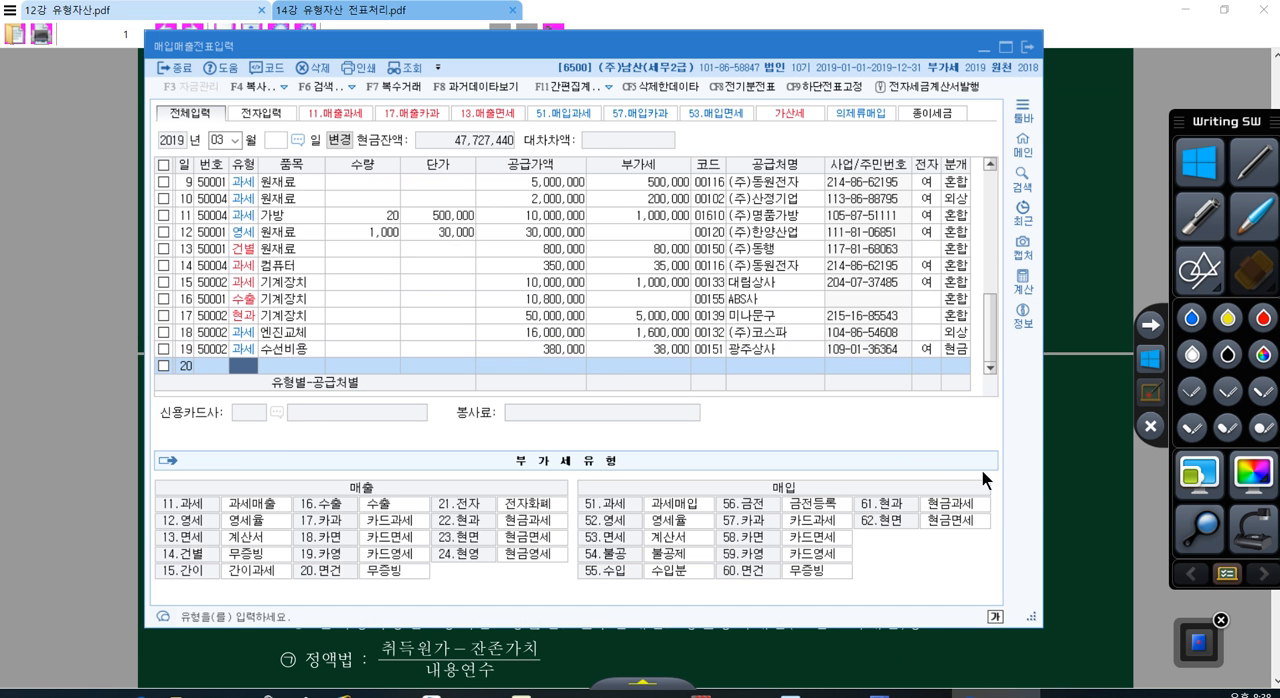
pyautogui.click(1075, 474)
pyautogui.scroll(-3, 1018, 471)
pyautogui.click(400, 8)
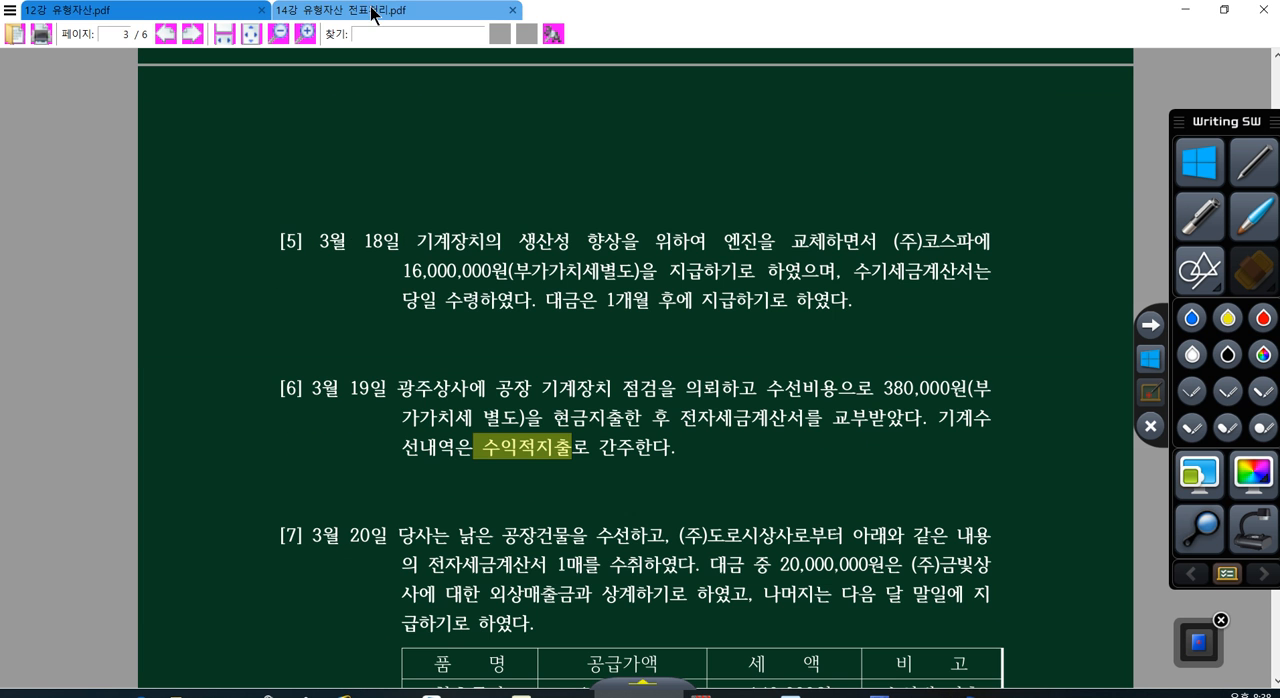
pyautogui.scroll(-2, 541, 470)
pyautogui.moveTo(527, 412); pyautogui.dragTo(582, 406)
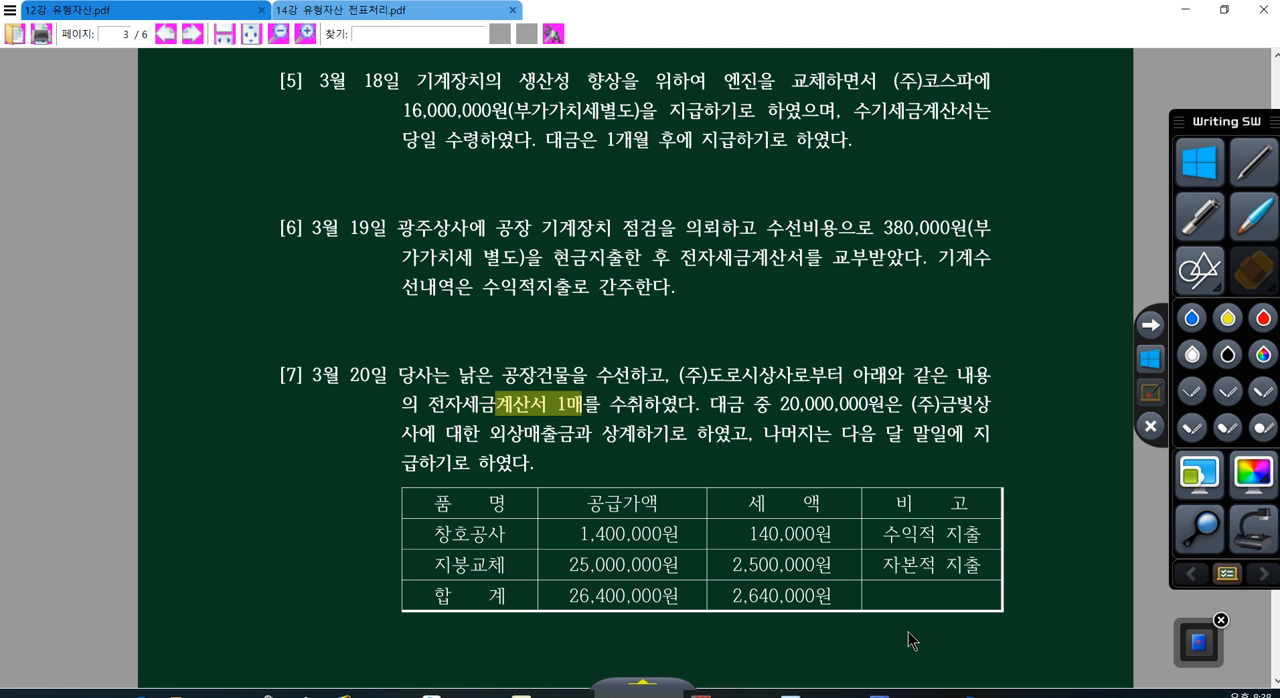
pyautogui.click(996, 690)
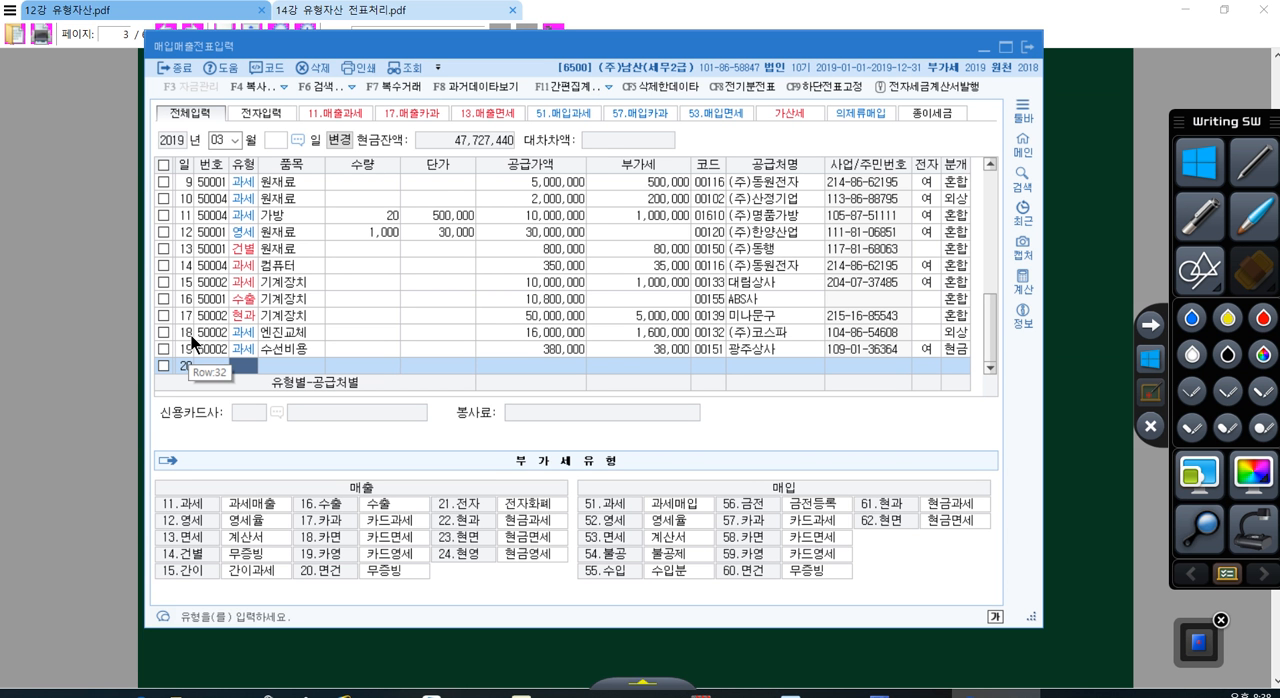
pyautogui.write('51')
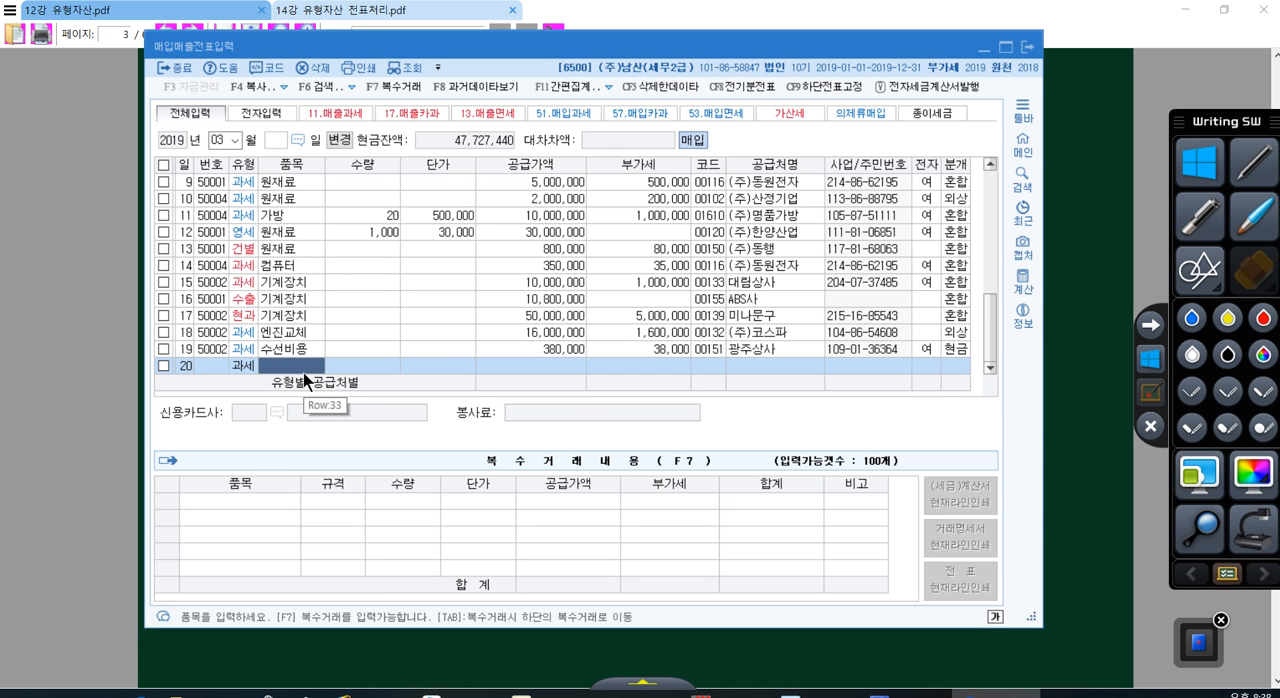
# Open multiple-item entry for March 20 and add 창호공사 with a supply amount of 1,400,000
pyautogui.click(391, 89)
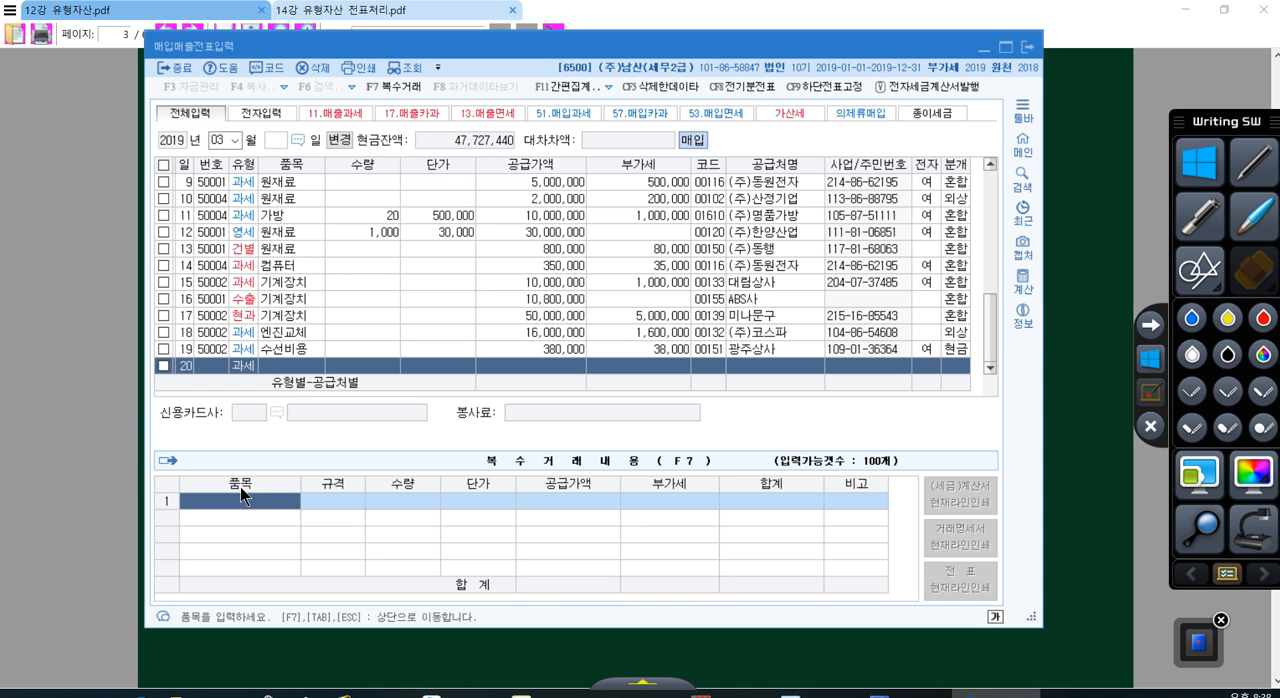
pyautogui.write('창호공사')
pyautogui.press('Return')
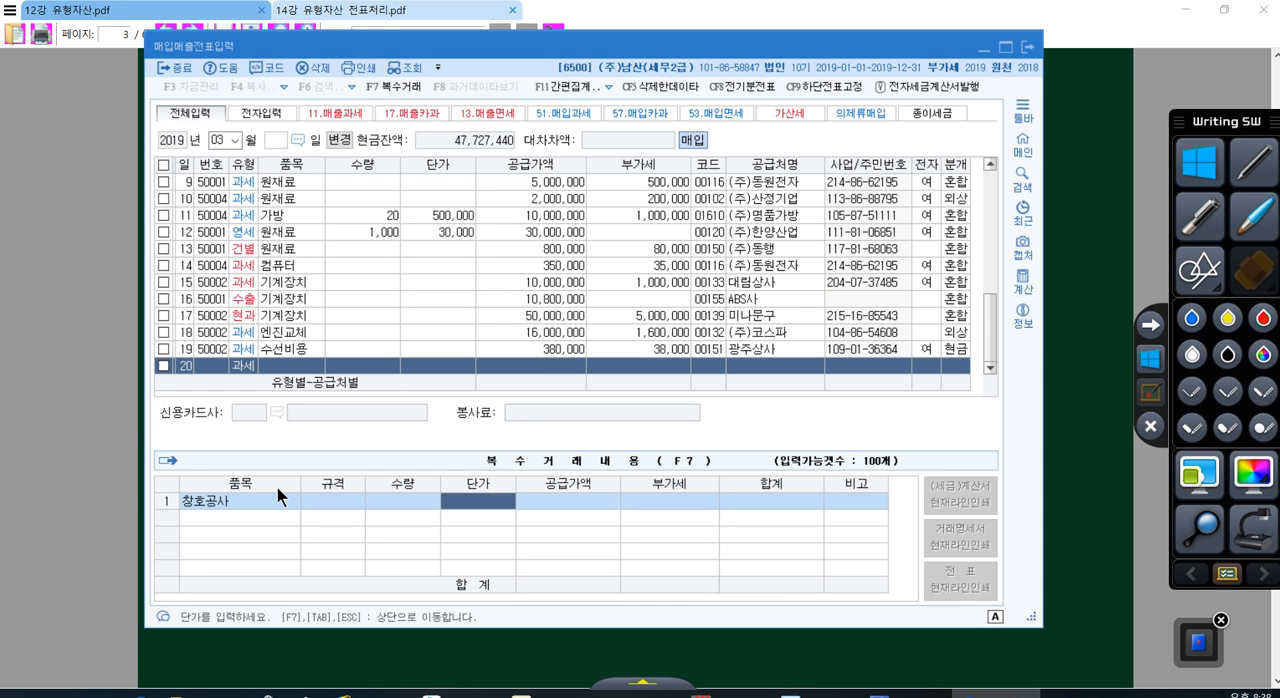
pyautogui.press('Return')
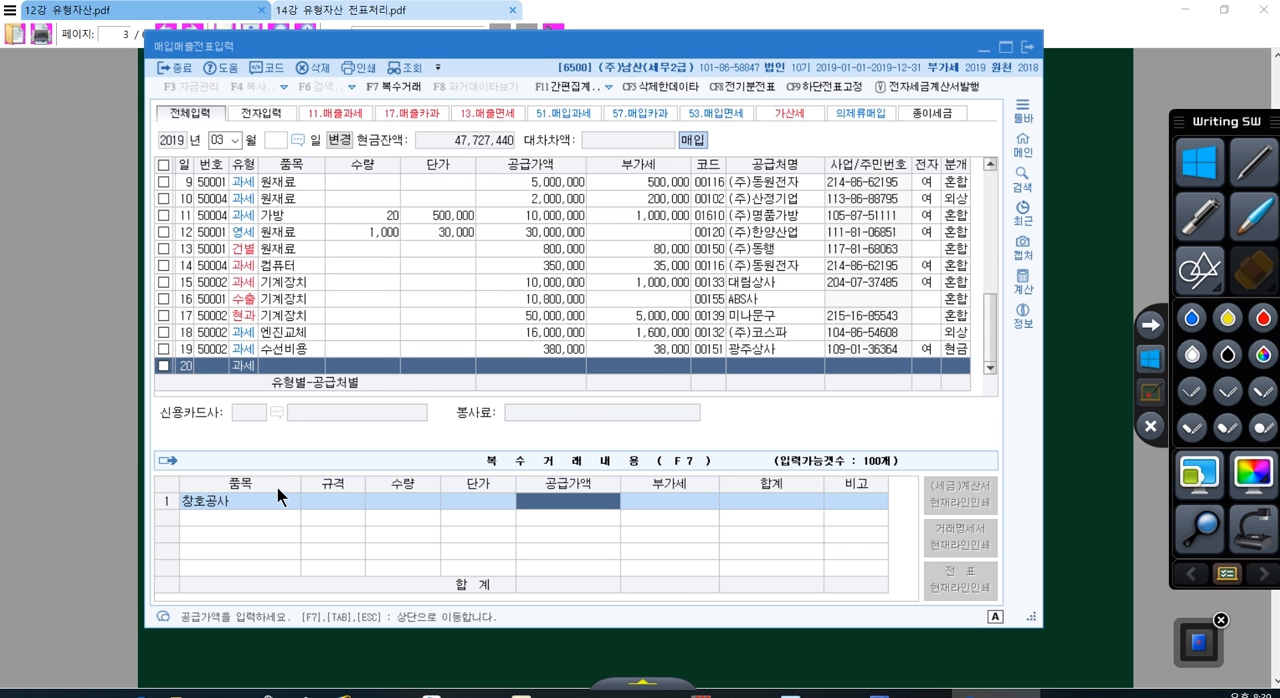
pyautogui.write('1400000')
pyautogui.press('Return')
pyautogui.press('Return')
pyautogui.press('Return')
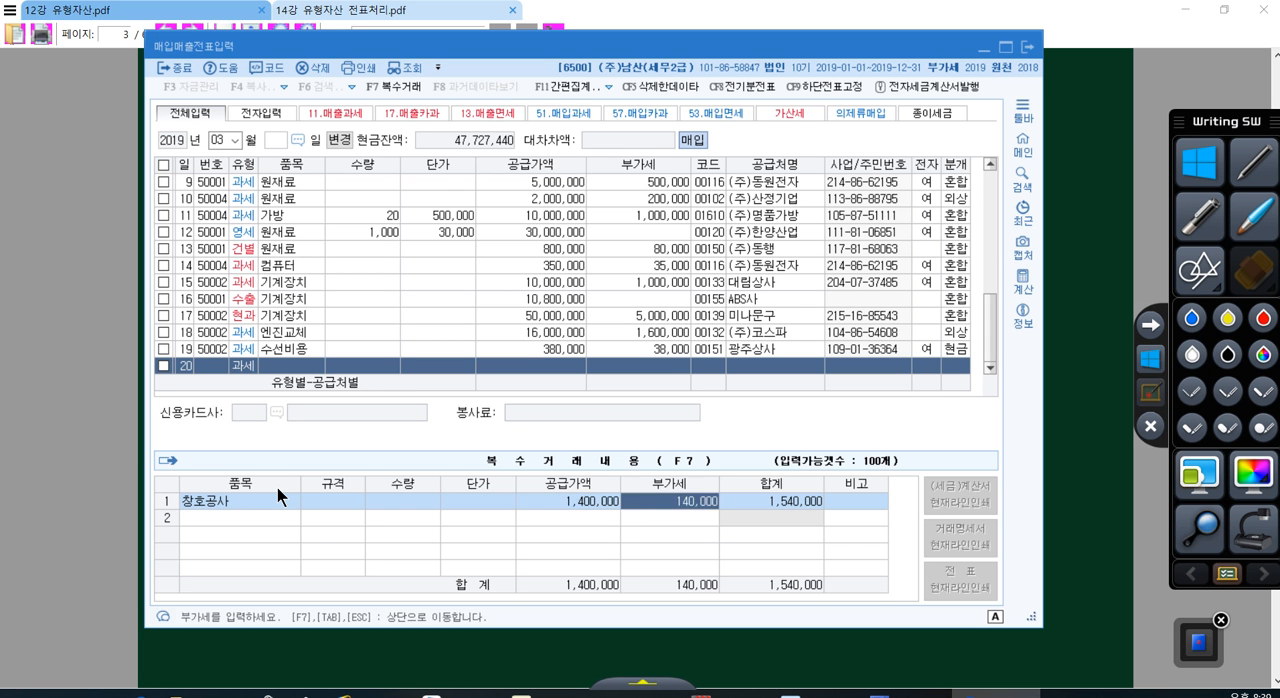
# Add 지붕교체 as the second item with a supply amount of 25,000,000 and return to the main entry line
pyautogui.write('지붕교체')
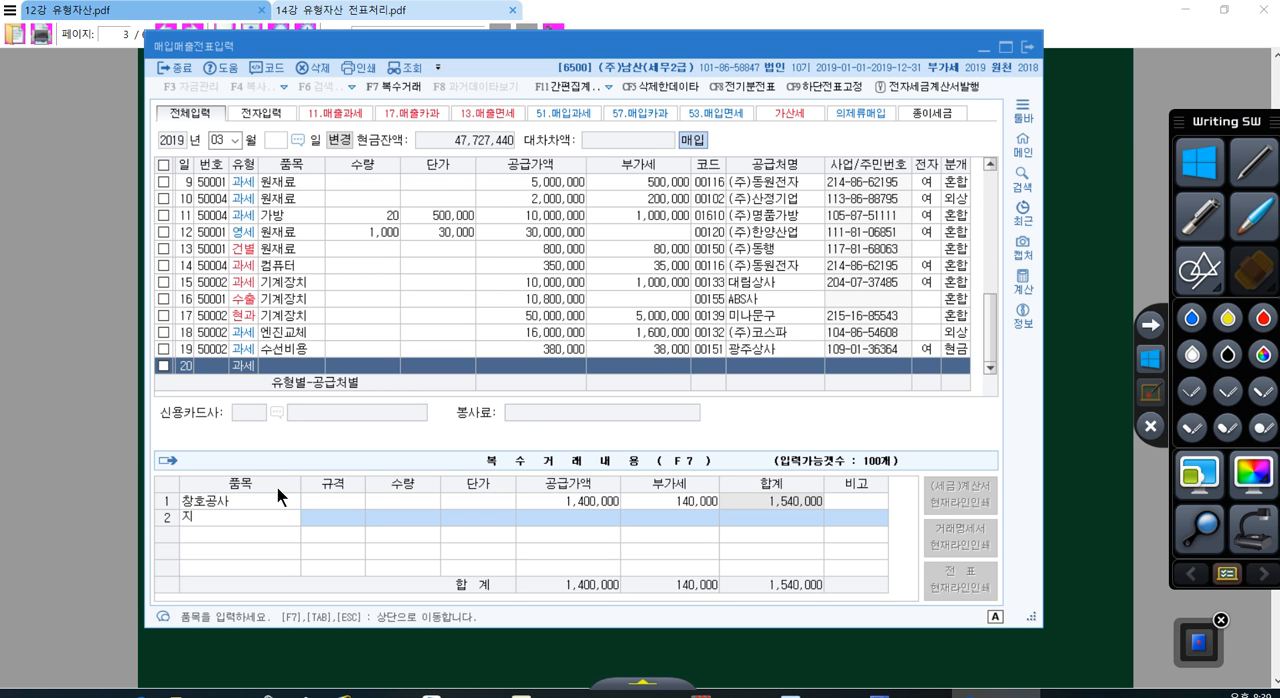
pyautogui.press('Return')
pyautogui.press('Return')
pyautogui.press('Return')
pyautogui.press('Return')
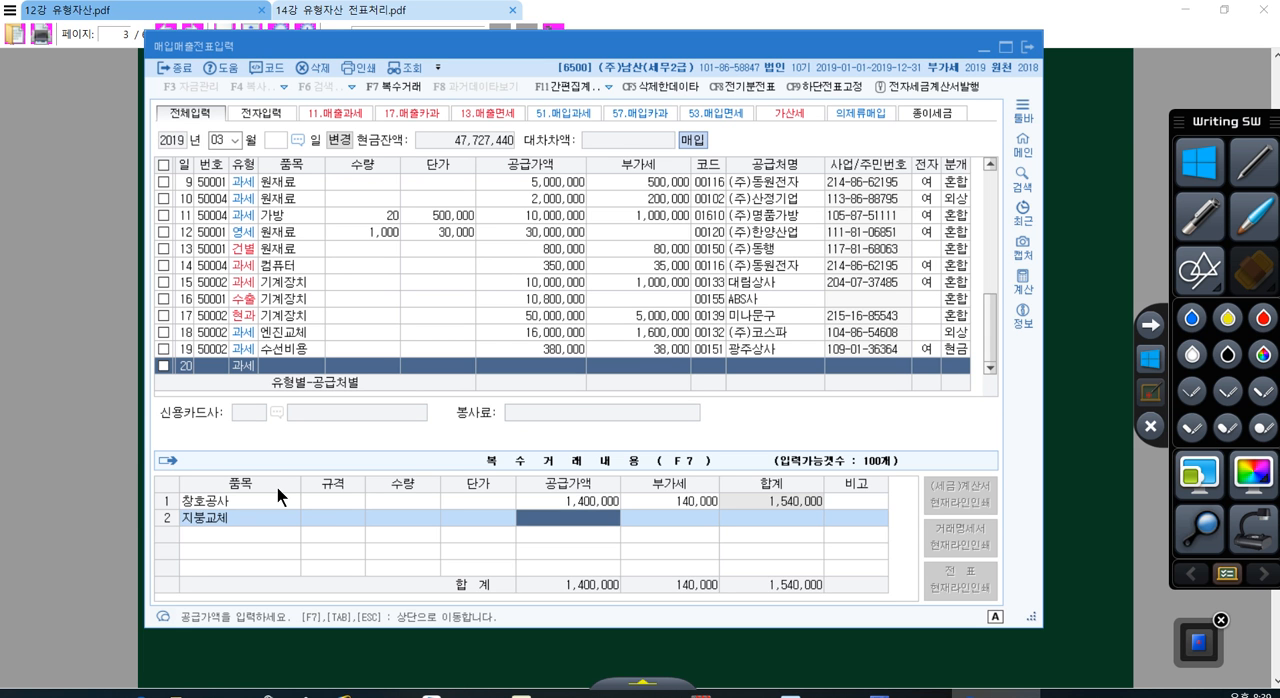
pyautogui.write('25000000')
pyautogui.press('Return')
pyautogui.press('Return')
pyautogui.press('Return')
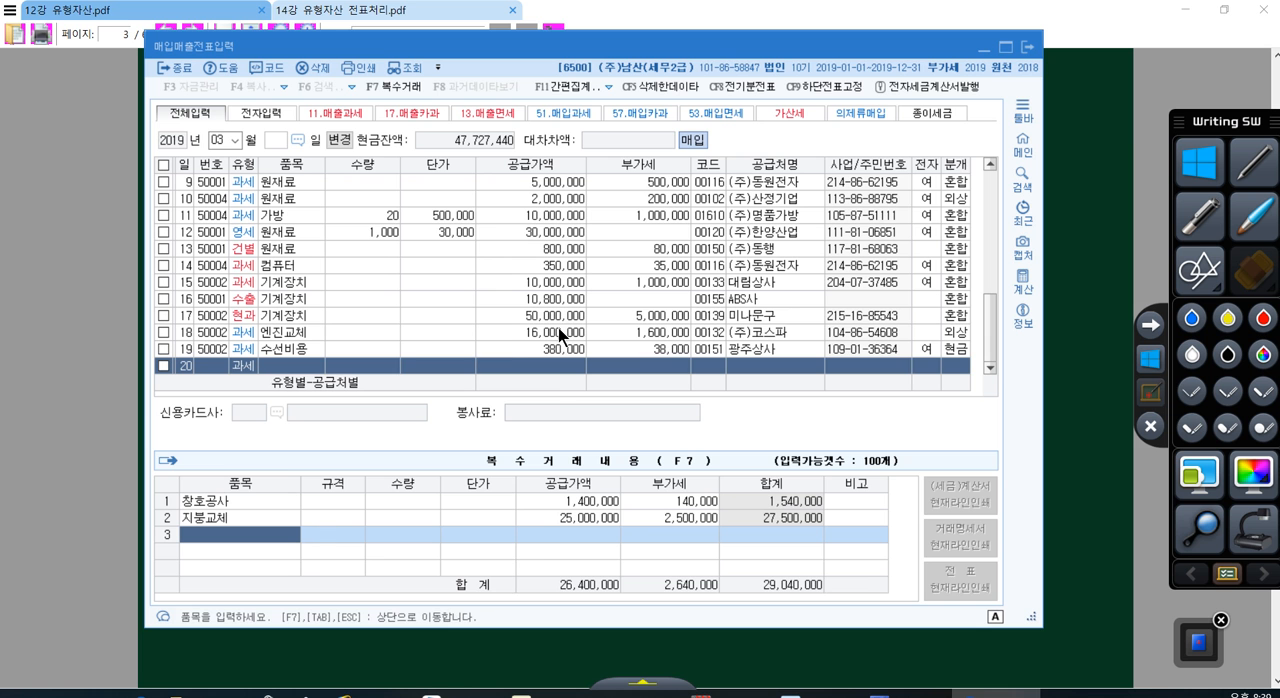
pyautogui.press('Escape')
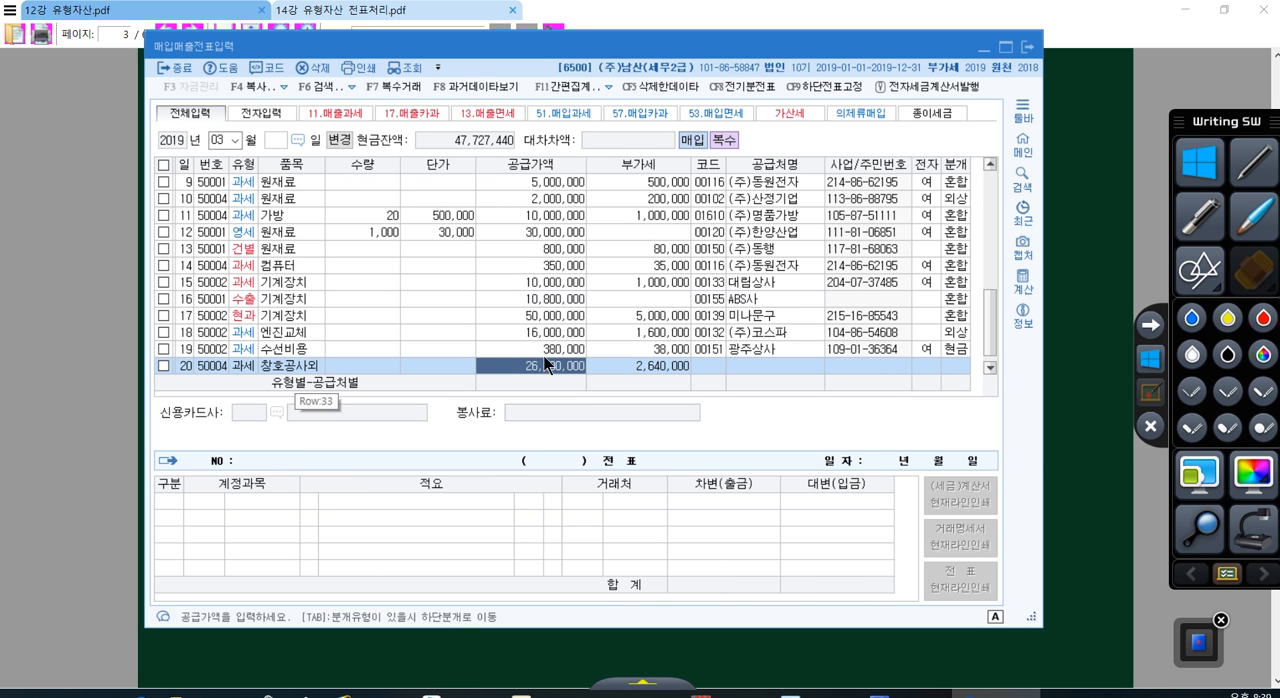
# Set the March 20 supplier to 도로시상사, mark the tax invoice as electronic and choose journal type 혼합
pyautogui.click(719, 367)
pyautogui.press('+')
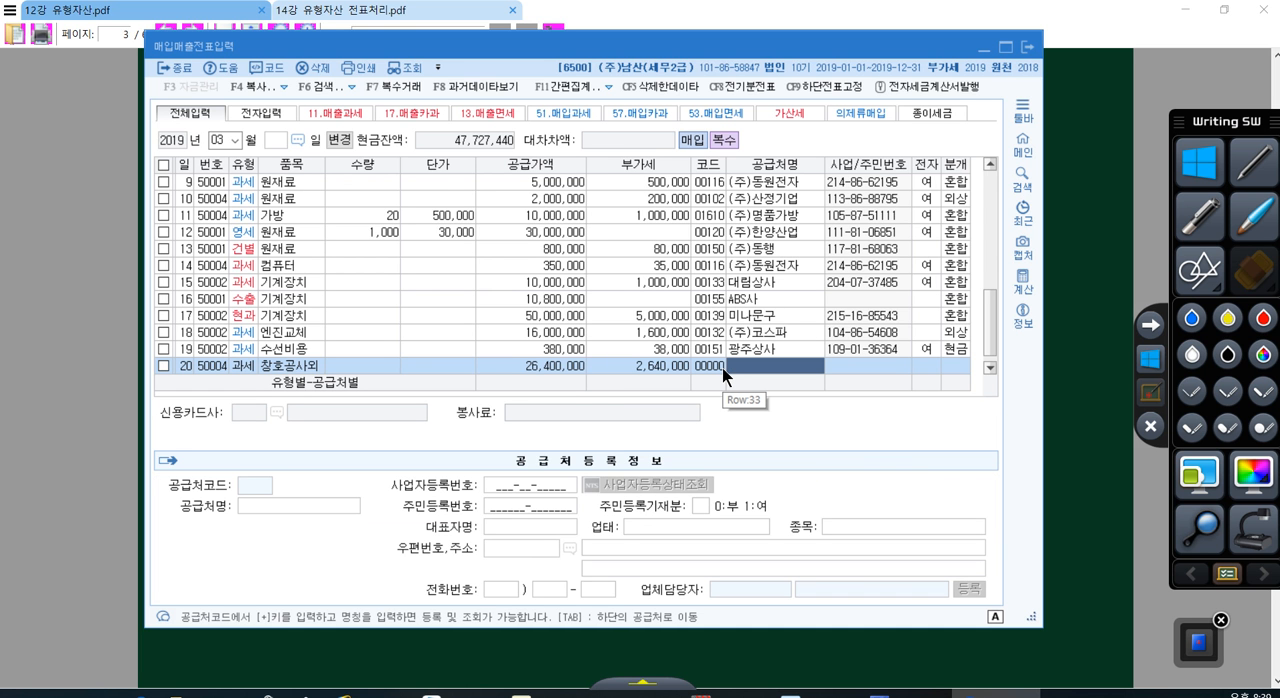
pyautogui.write('도로')
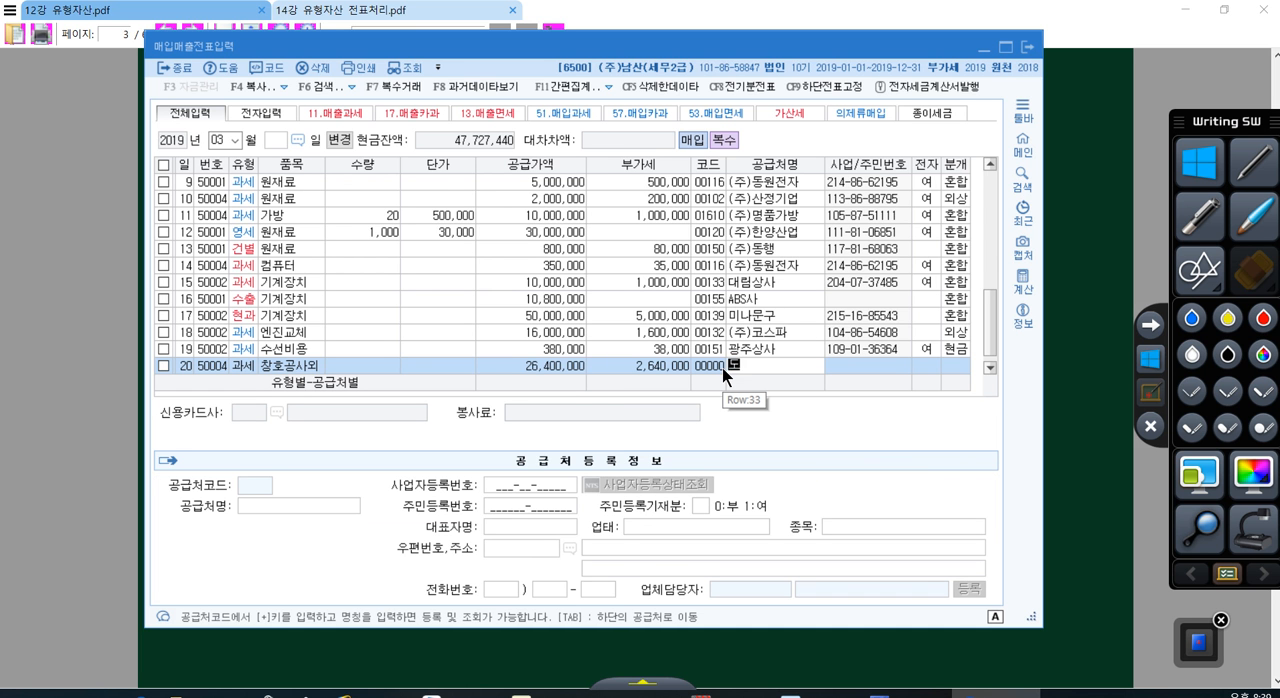
pyautogui.press('Return')
pyautogui.press('Return')
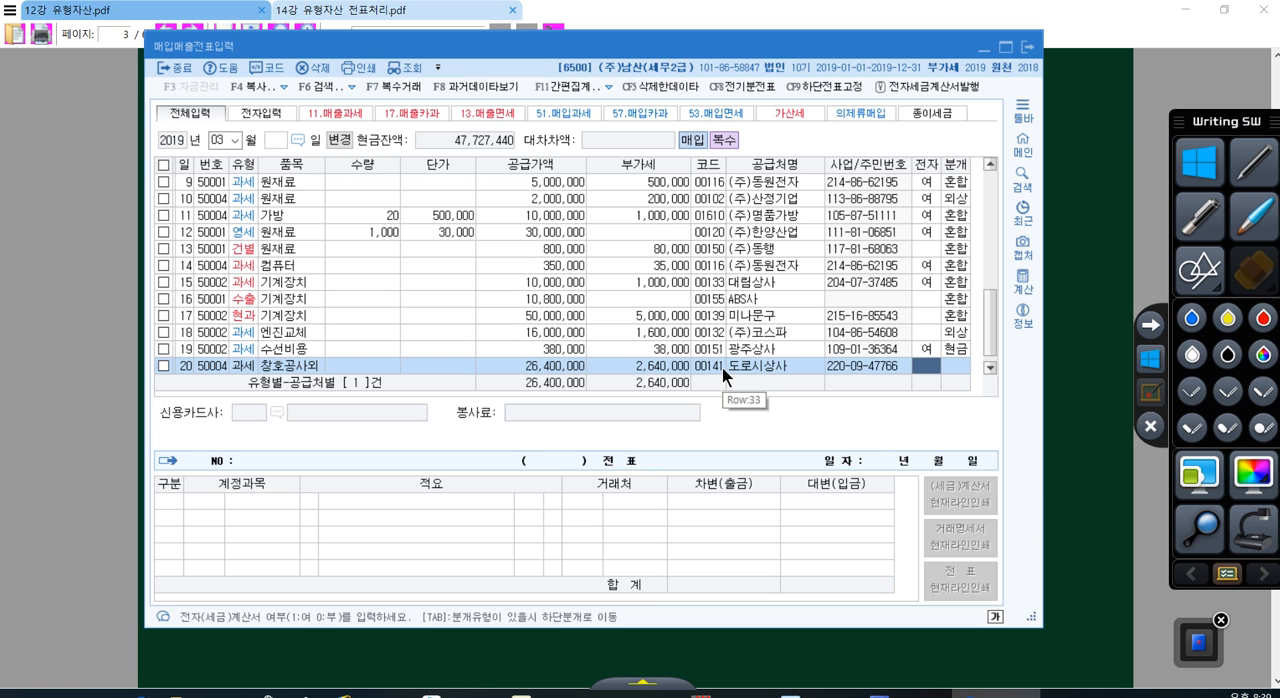
pyautogui.write('1')
pyautogui.press('Return')
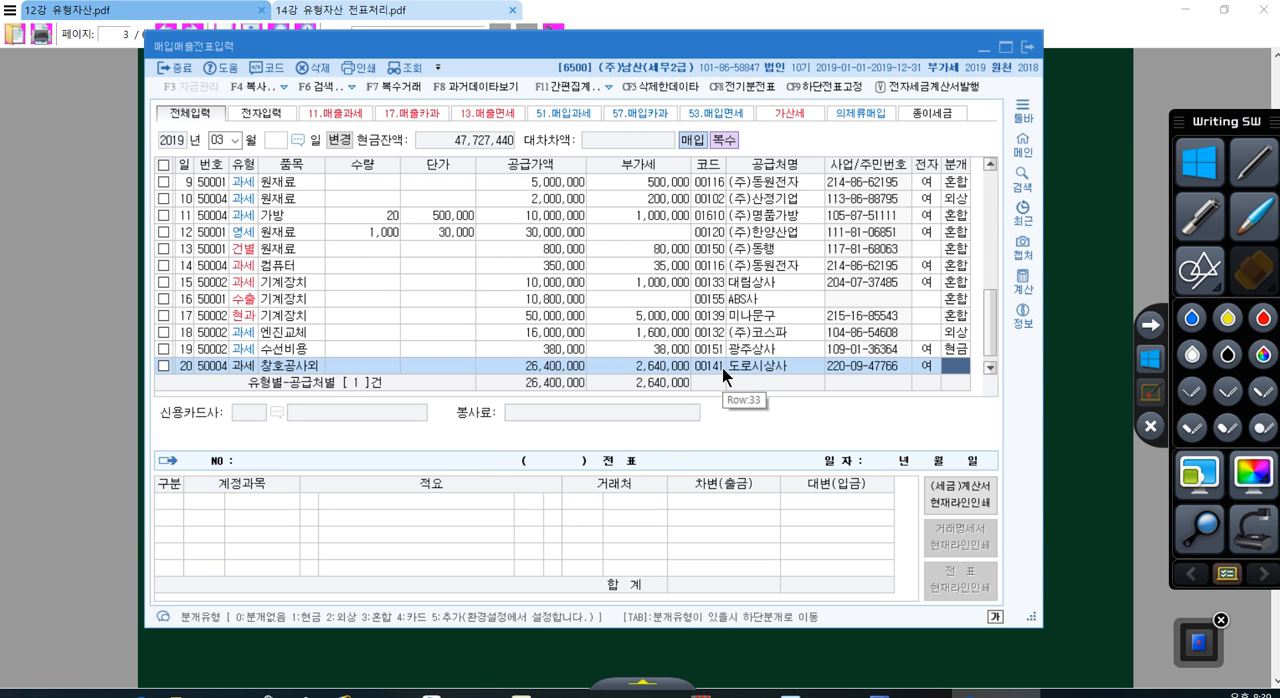
pyautogui.write('3')
pyautogui.press('Return')
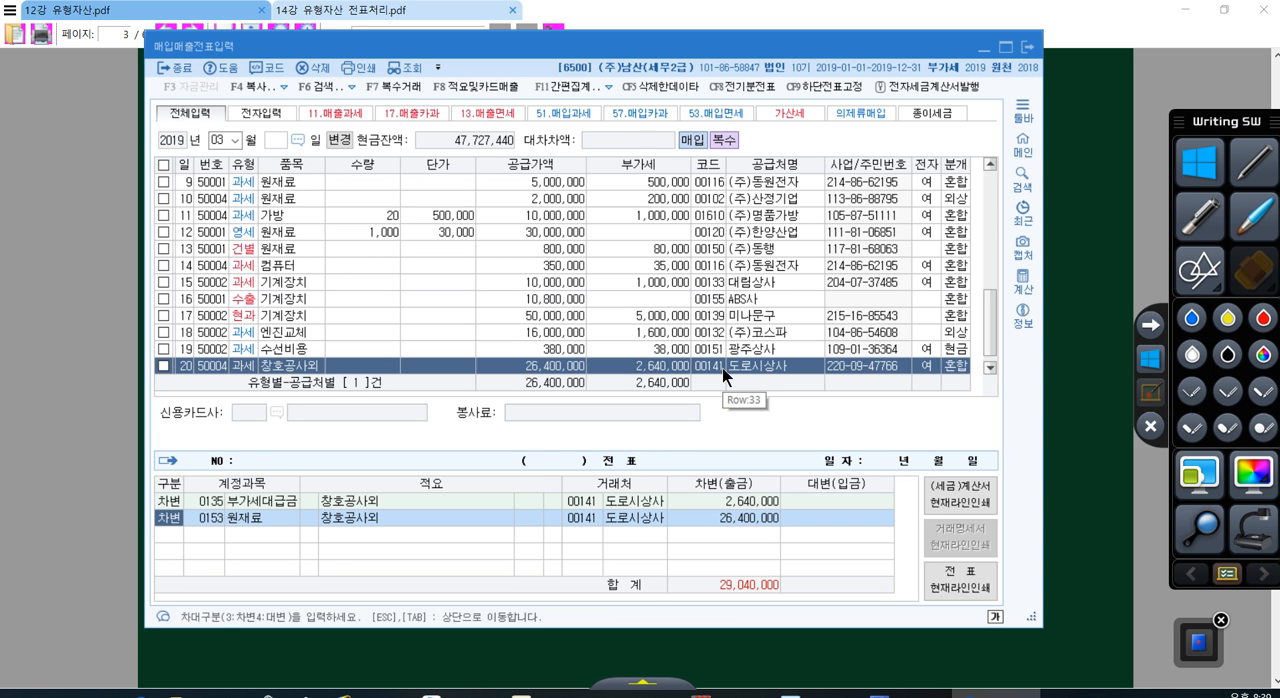
# Change the March 20 원재료 debit line to account 0520 수선비 (제조원가) with an amount of 1,400,000
pyautogui.press('Return')
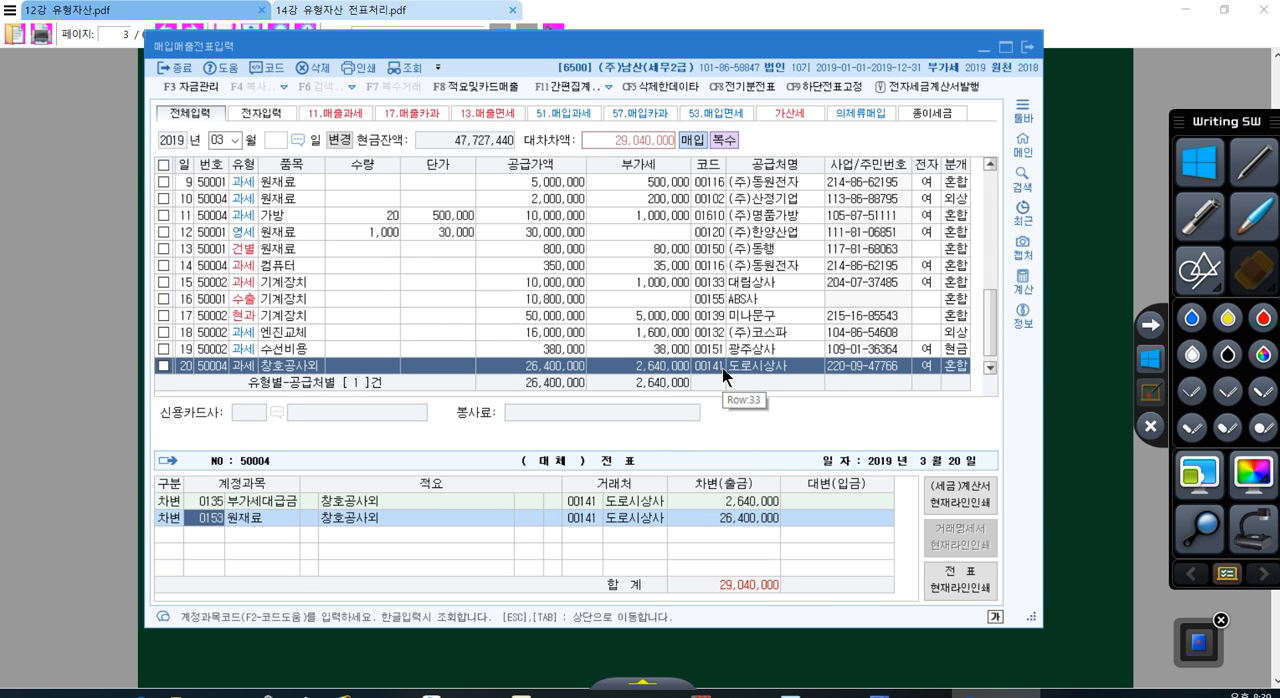
pyautogui.write('수선')
pyautogui.press('Return')
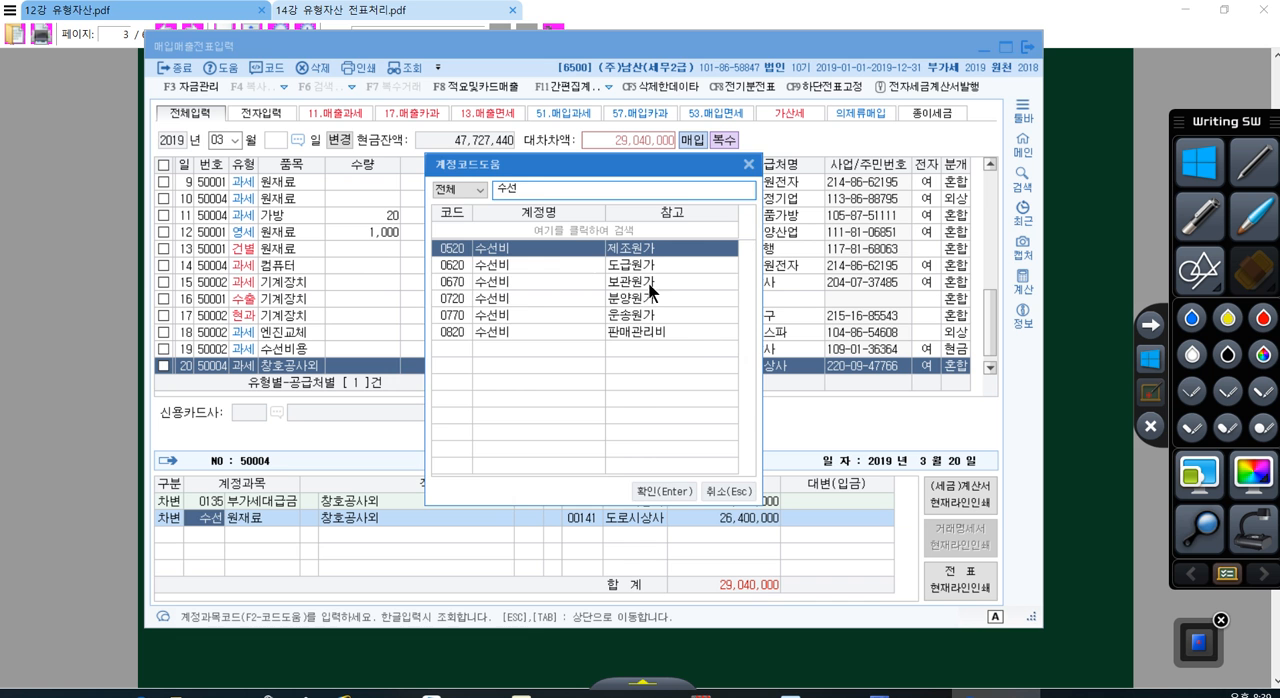
pyautogui.doubleClick(565, 247)
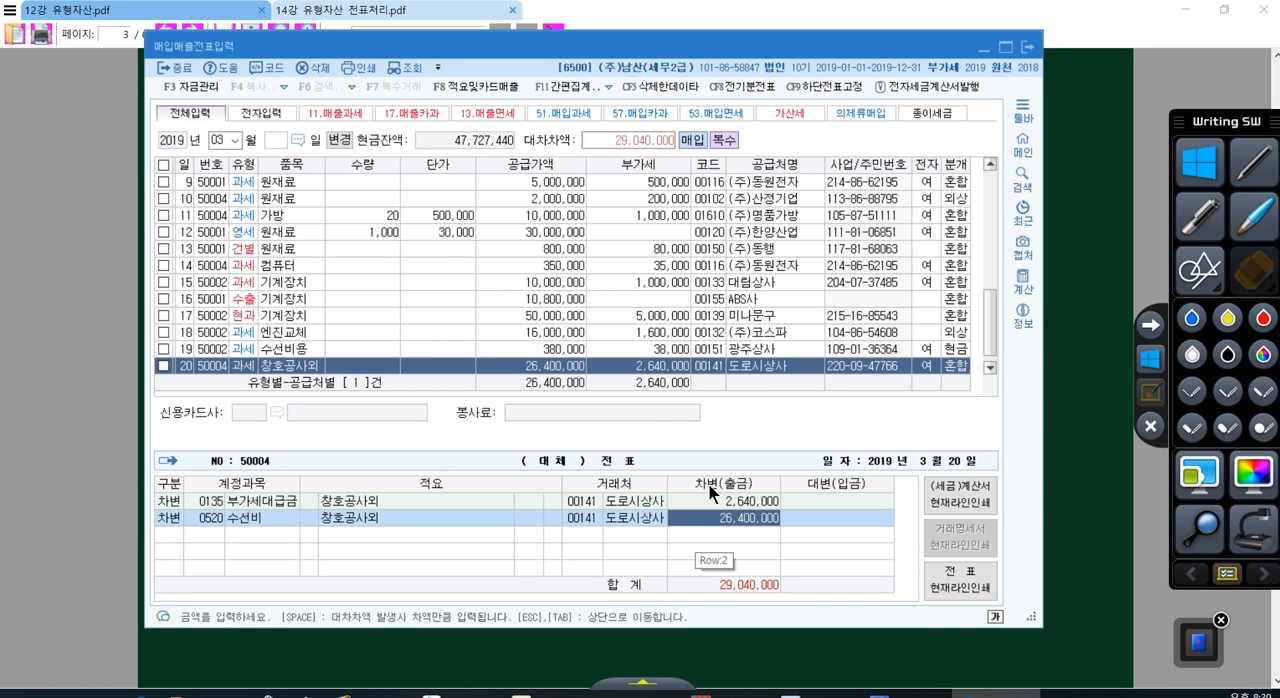
pyautogui.write('1400000')
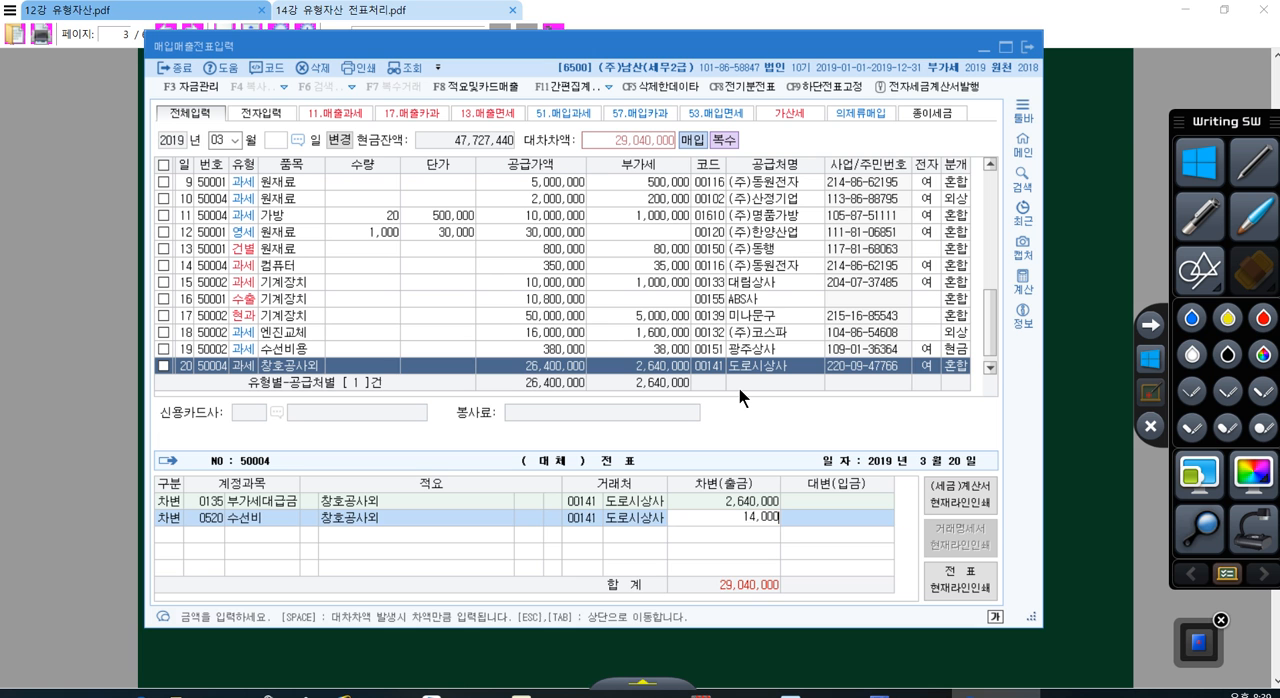
pyautogui.press('Return')
# Add a debit line for account 0202 건물 with an amount of 25,000,000 to the March 20 journal
pyautogui.write('3')
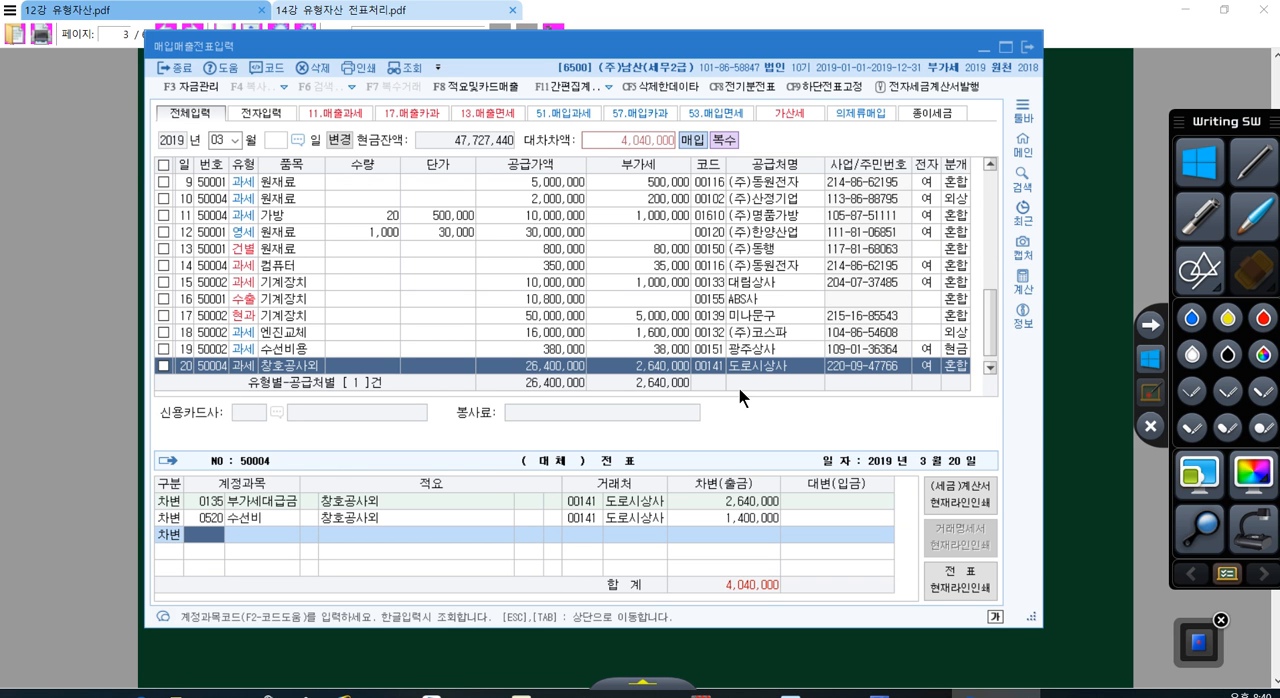
pyautogui.write('0202')
pyautogui.press('Return')
pyautogui.write('25000000')
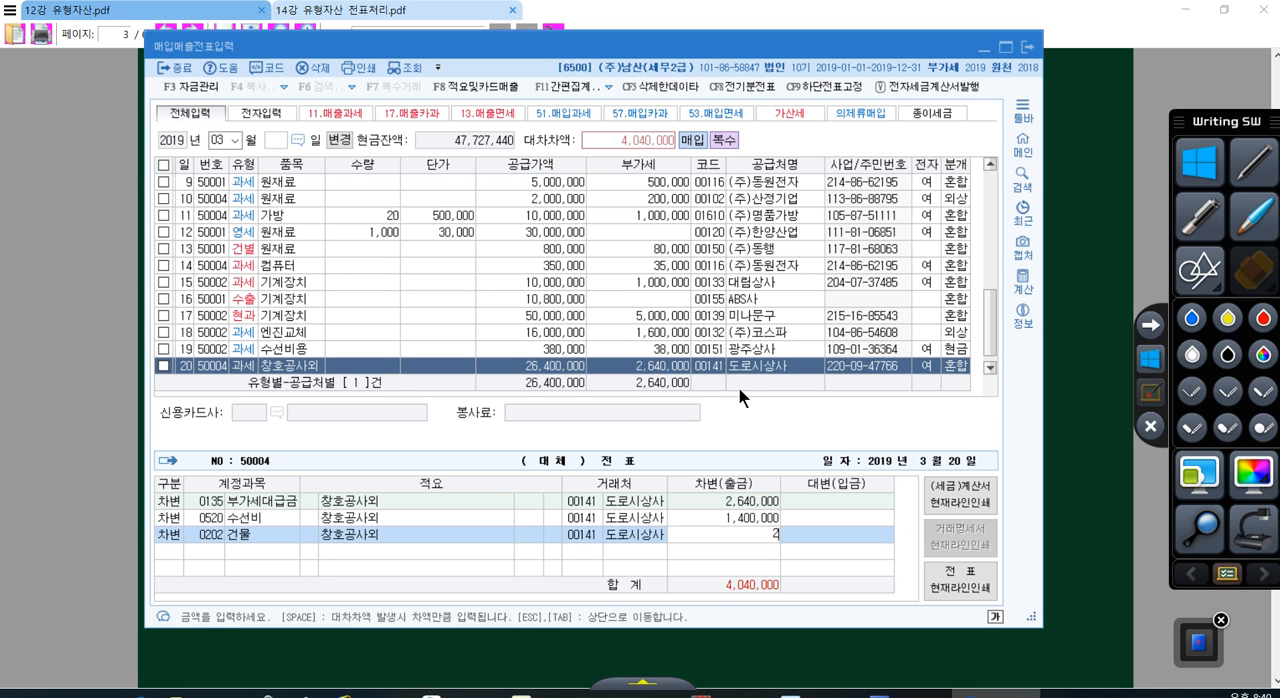
pyautogui.press('Return')
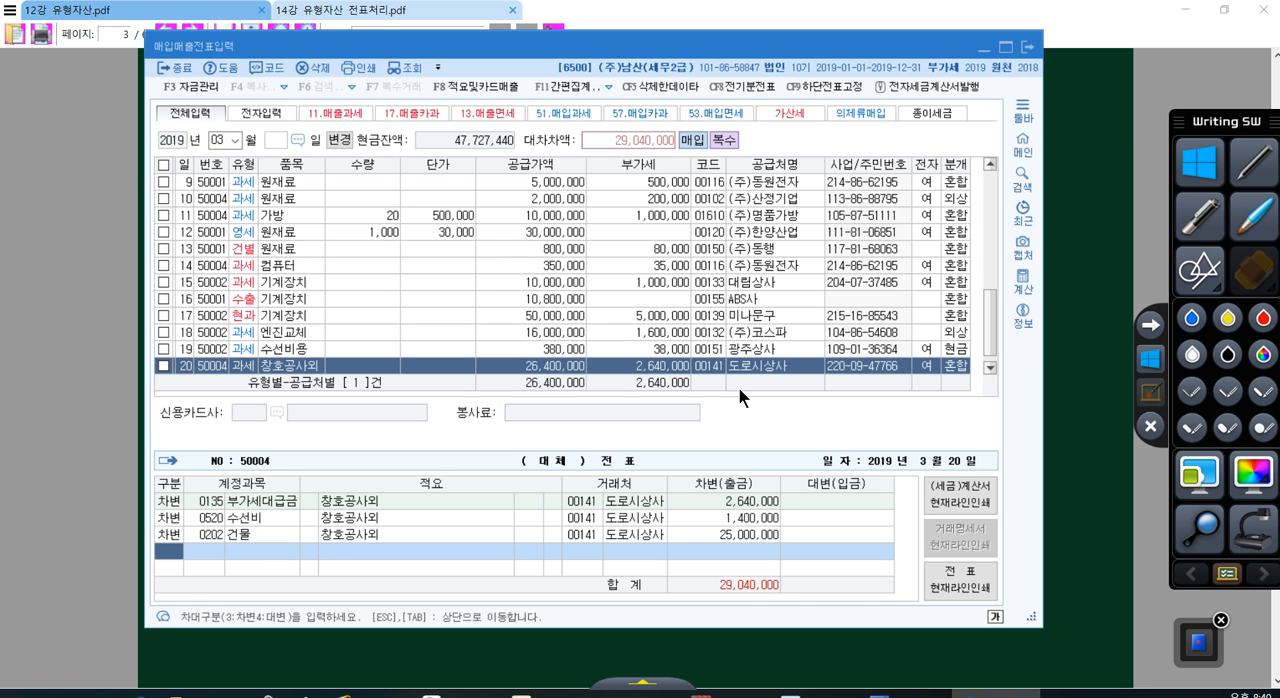
# Add a credit line for account 0108 외상매출금 with an amount of 20,000,000
pyautogui.write('4')
pyautogui.press('Return')
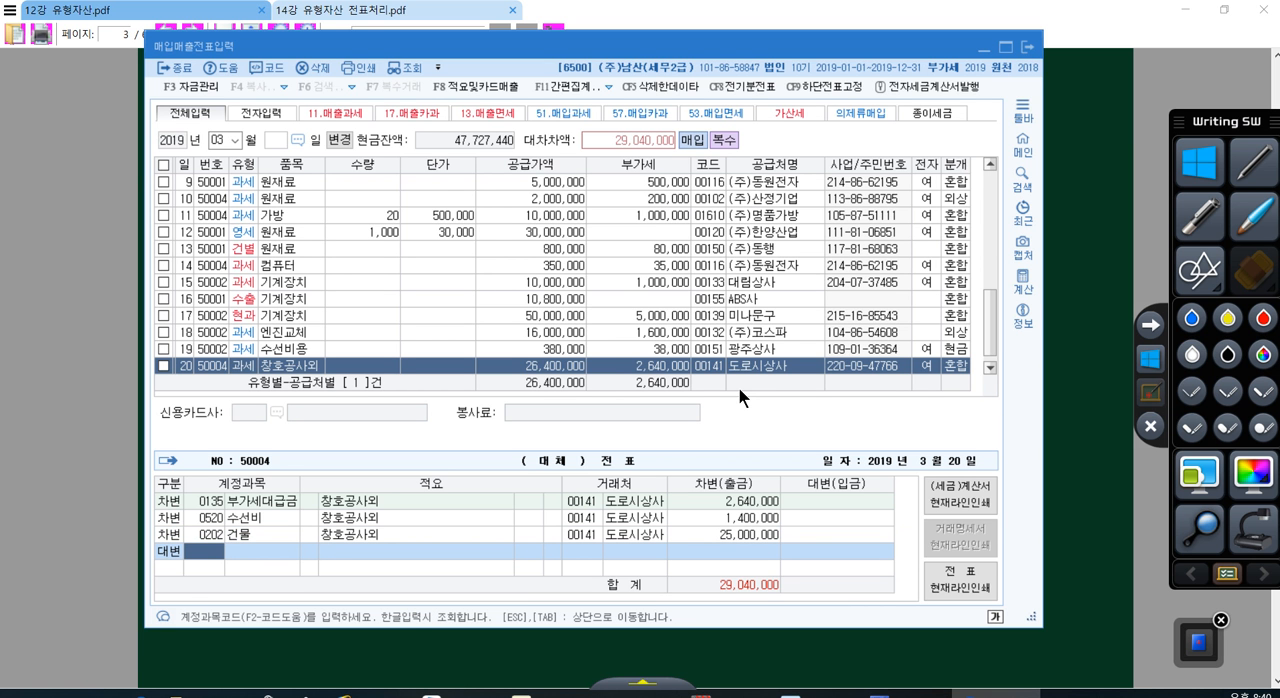
pyautogui.write('0108')
pyautogui.press('Return')
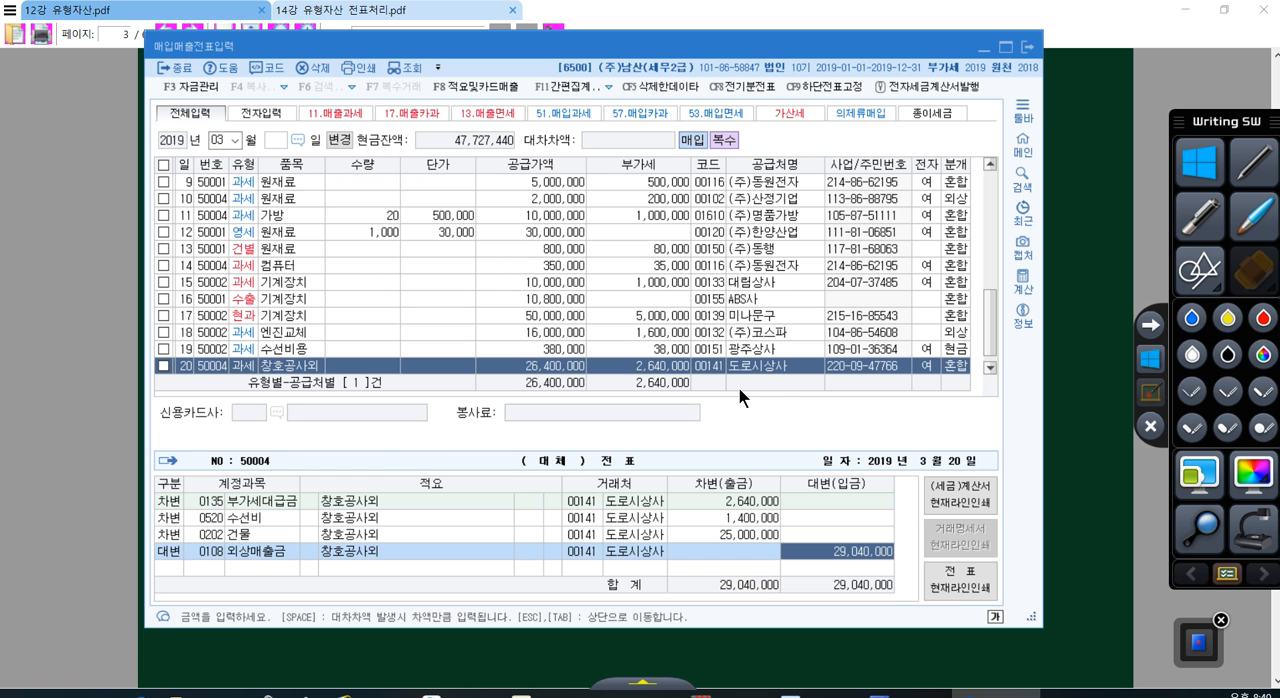
pyautogui.write('20000000')
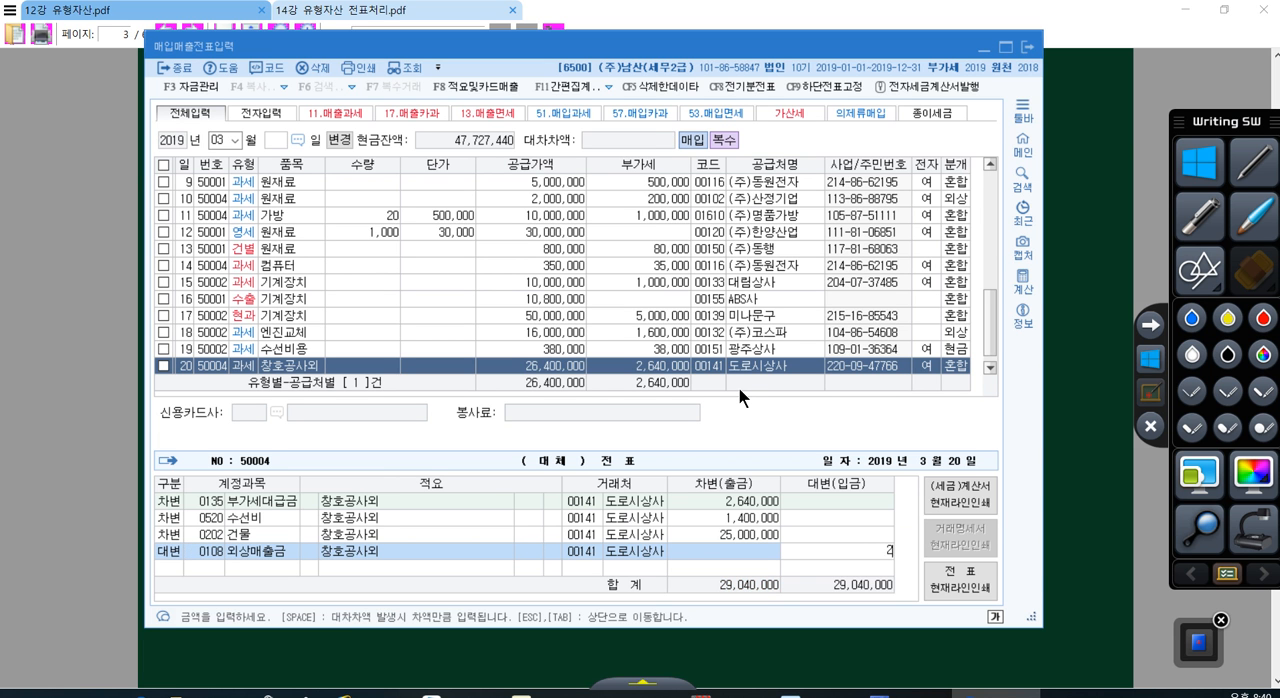
pyautogui.press('Return')
# Add a credit line for account 0253 미지급금 covering the remaining balance of the March 20 journal
pyautogui.write('4')
pyautogui.press('Return')
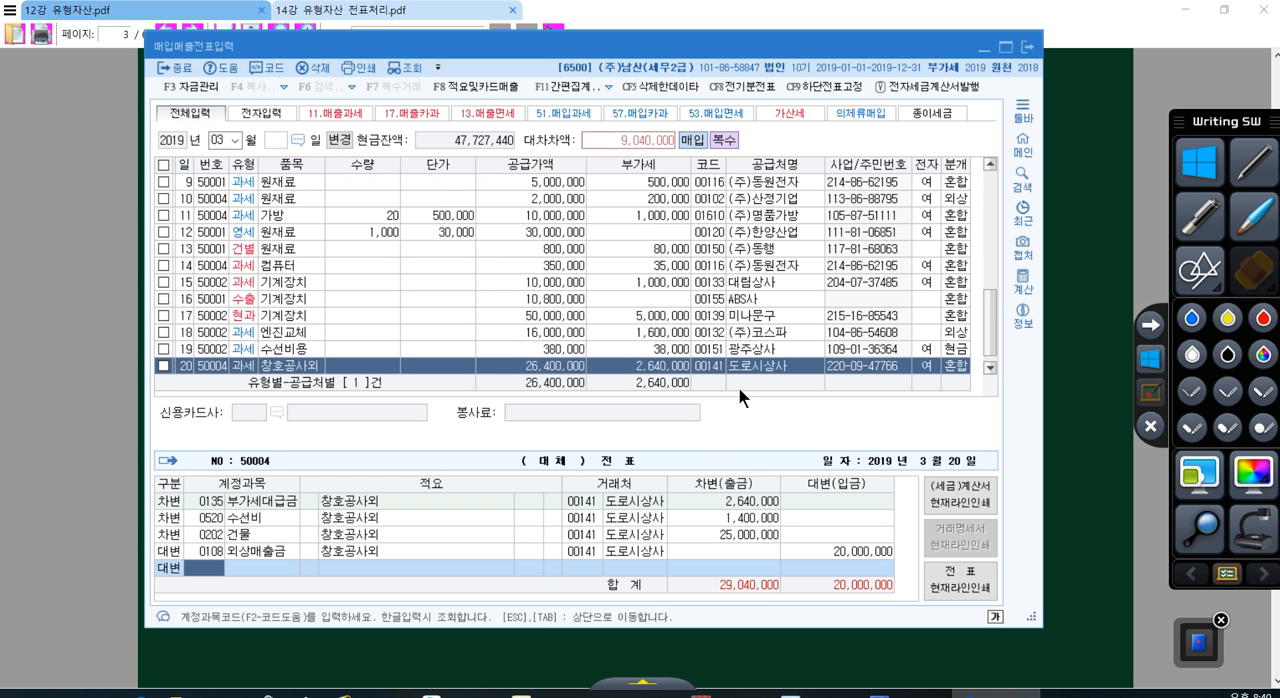
pyautogui.write('253')
pyautogui.press('Return')
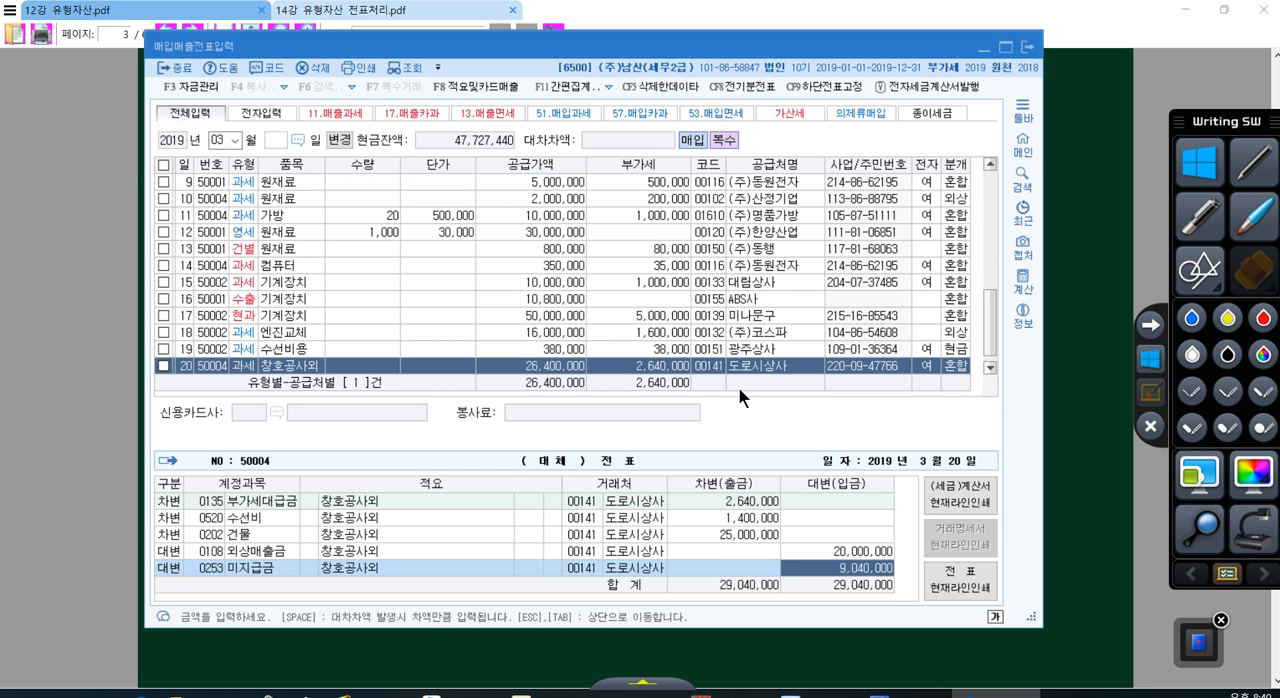
# Set the counterparty of the March 20 외상매출금 credit line to (주)금빛상사 and finish the journal
pyautogui.click(586, 551)
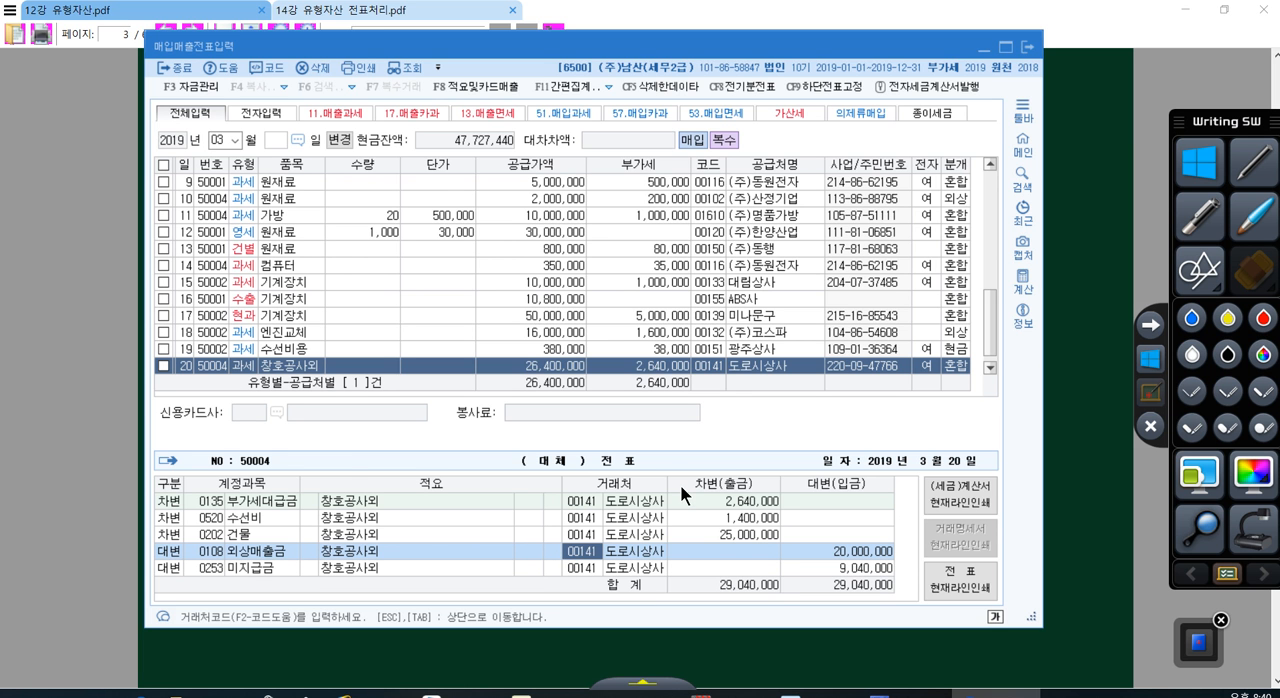
pyautogui.write('금빛')
pyautogui.press('Return')
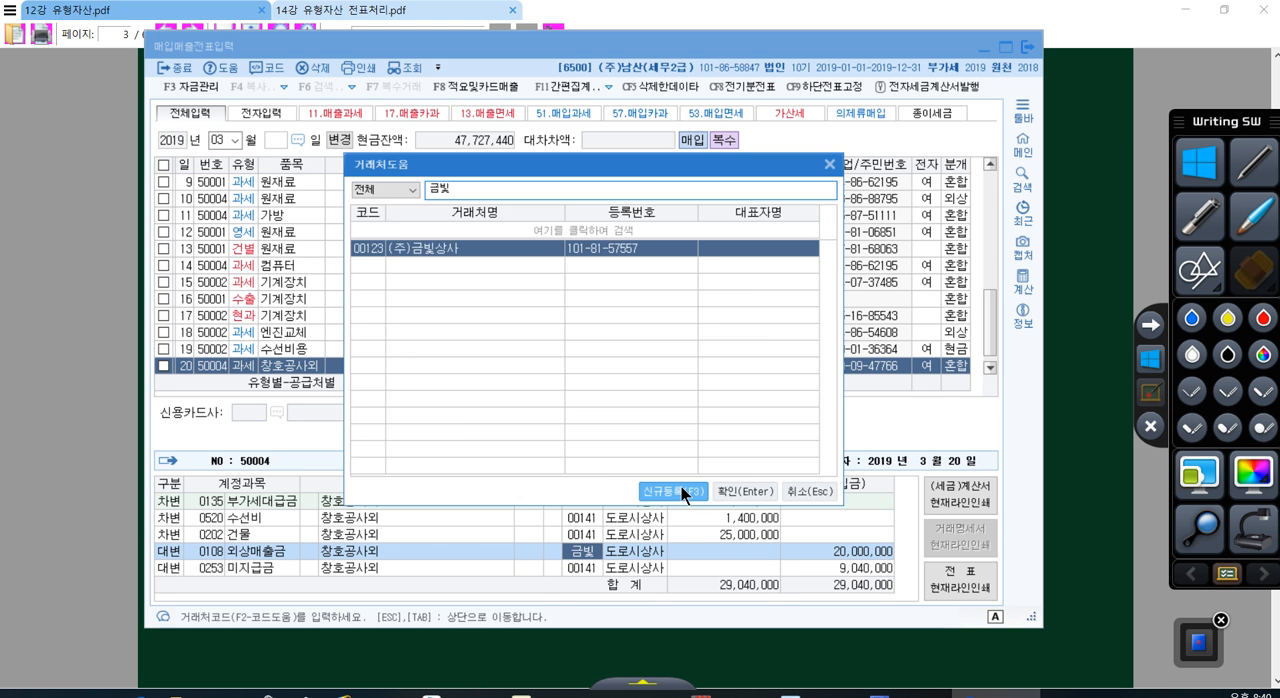
pyautogui.press('Return')
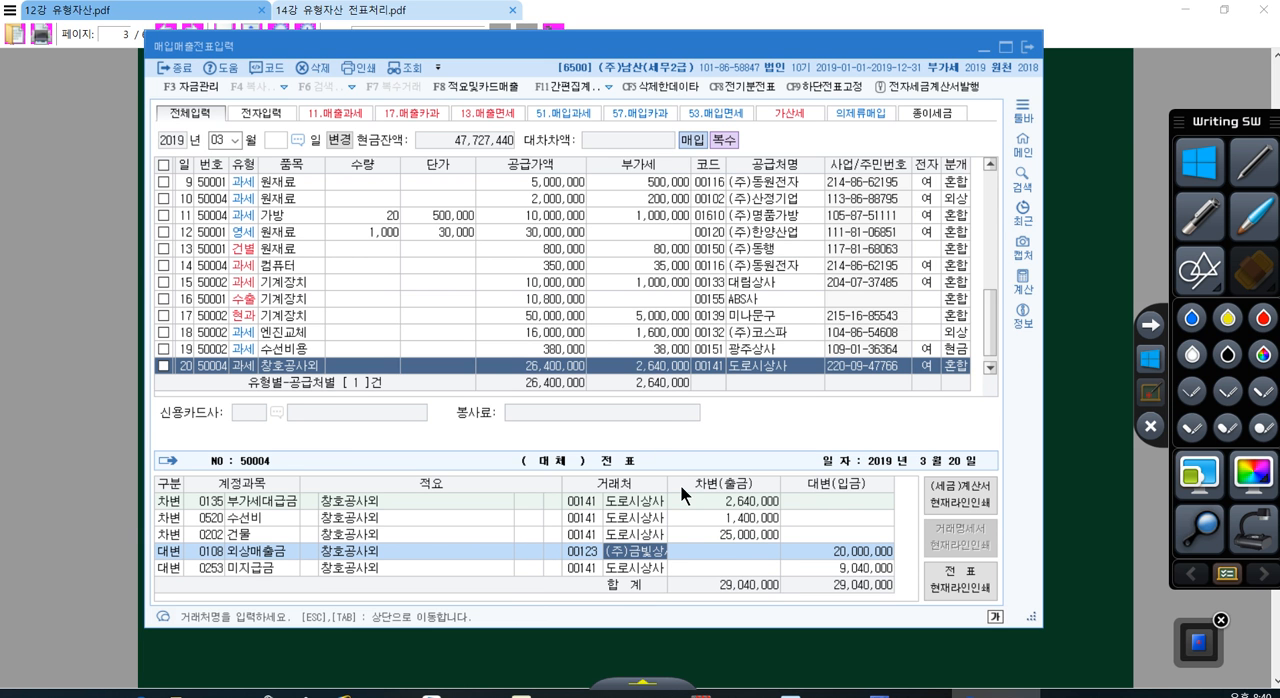
pyautogui.click(588, 551)
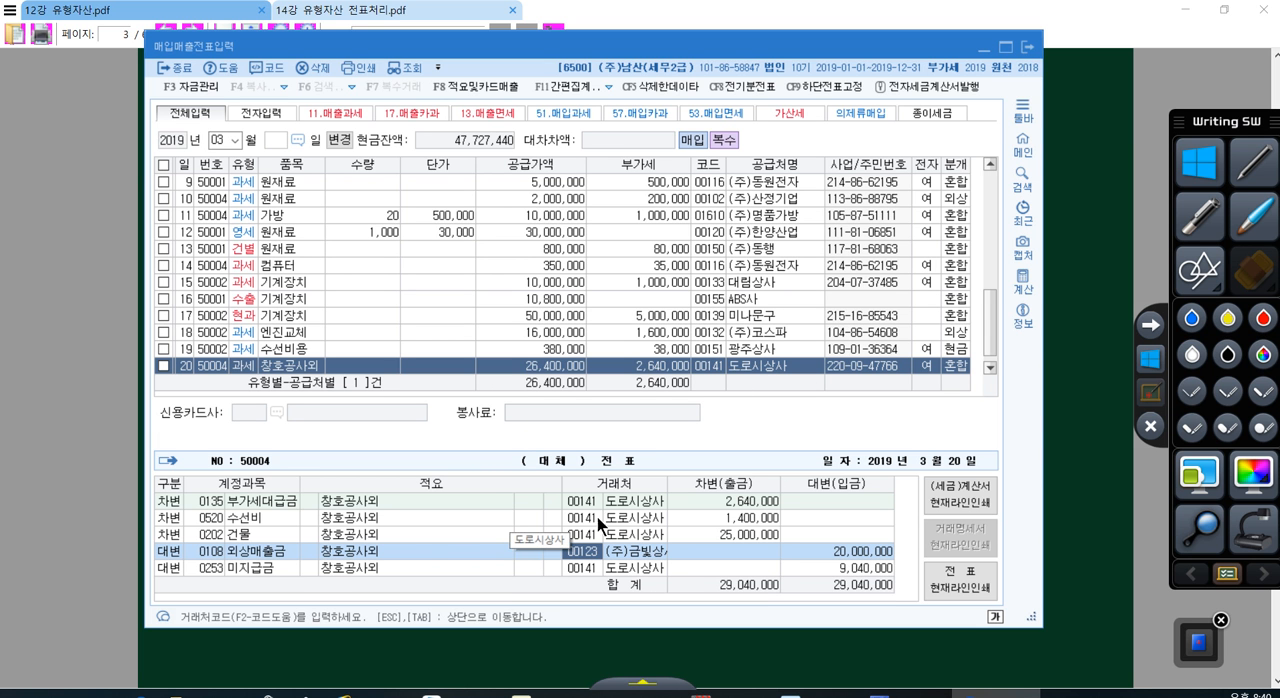
pyautogui.press('Escape')
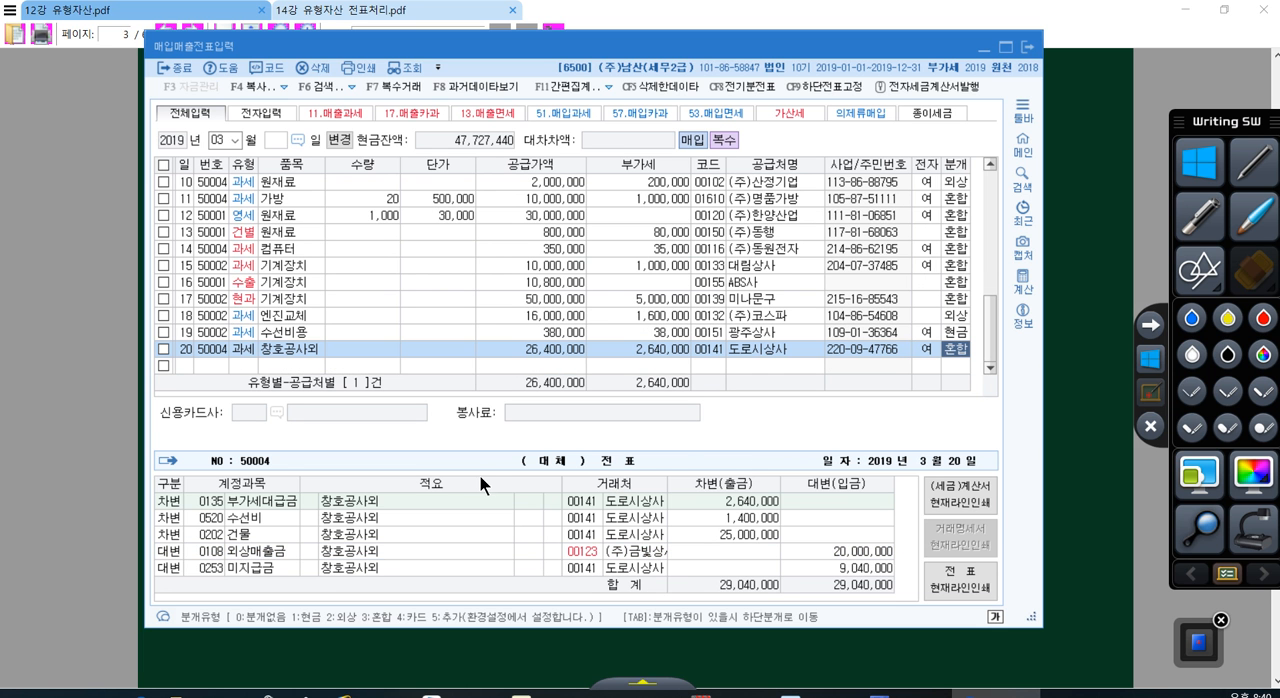
# Start a new entry dated March 21 with VAT type 51 과세, checking the invoice details in exercise [8]
pyautogui.click(494, 365)
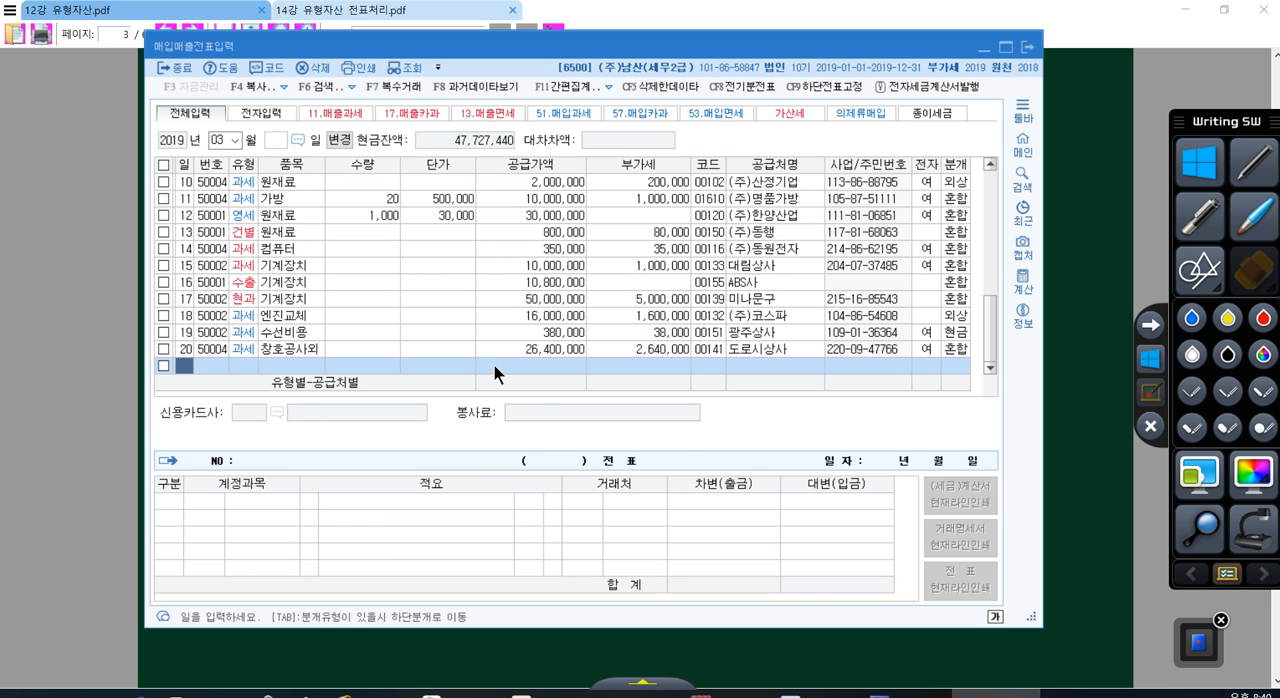
pyautogui.write('21')
pyautogui.press('Return')
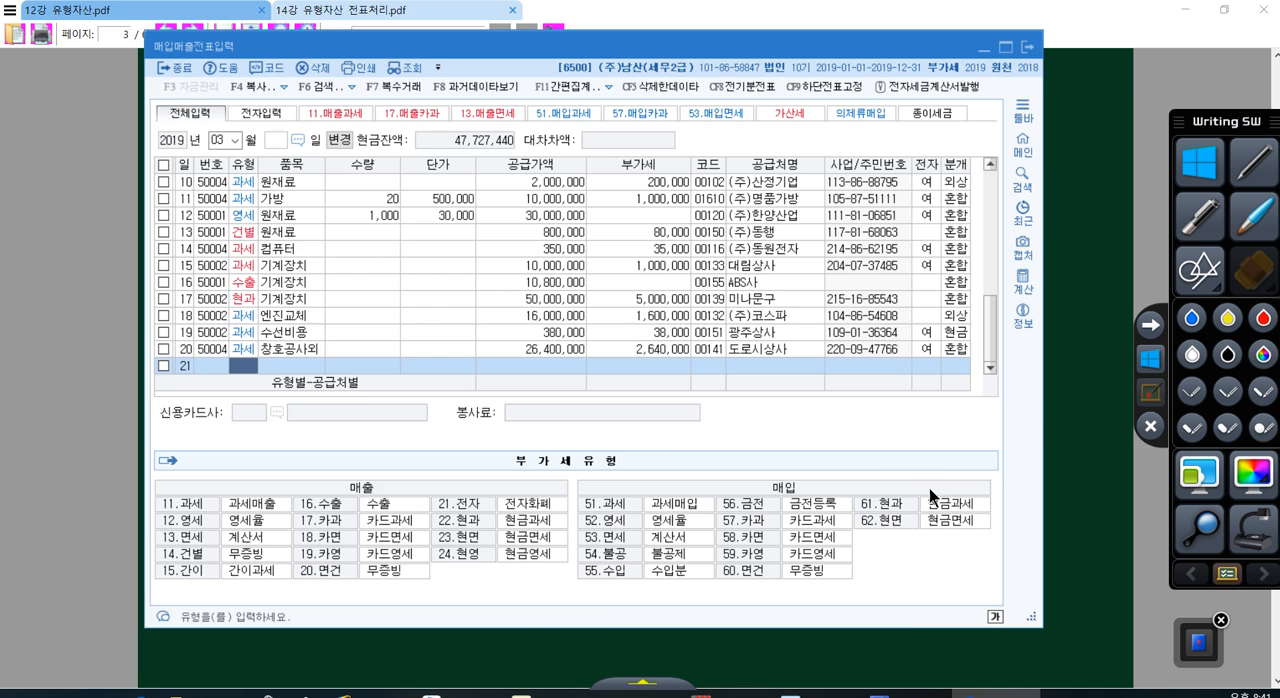
pyautogui.click(1076, 532)
pyautogui.scroll(-2, 801, 432)
pyautogui.scroll(-4, 801, 434)
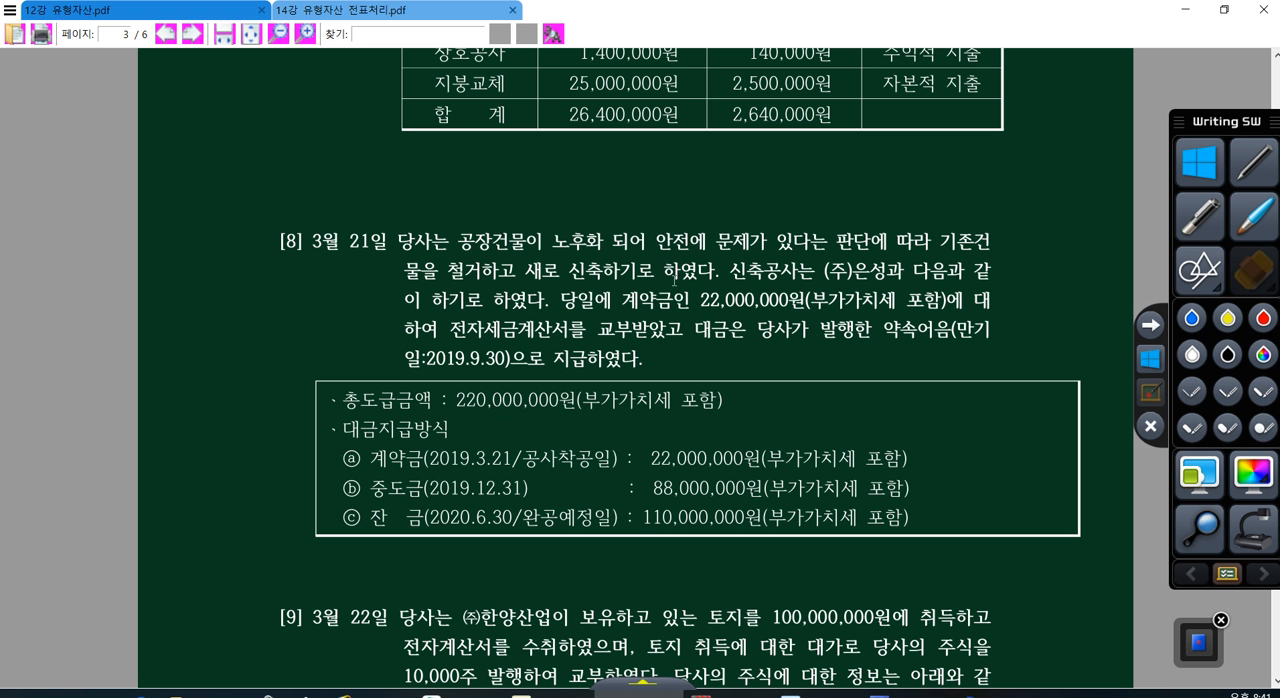
pyautogui.moveTo(465, 328); pyautogui.dragTo(667, 329)
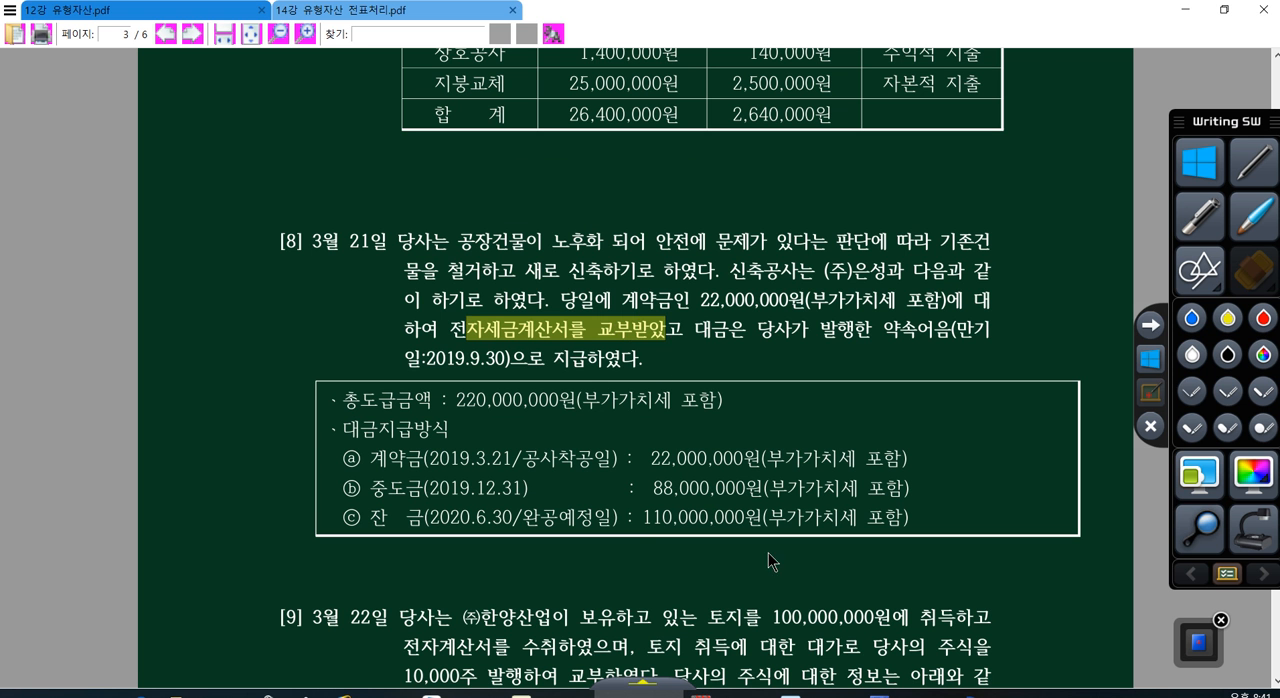
pyautogui.click(998, 694)
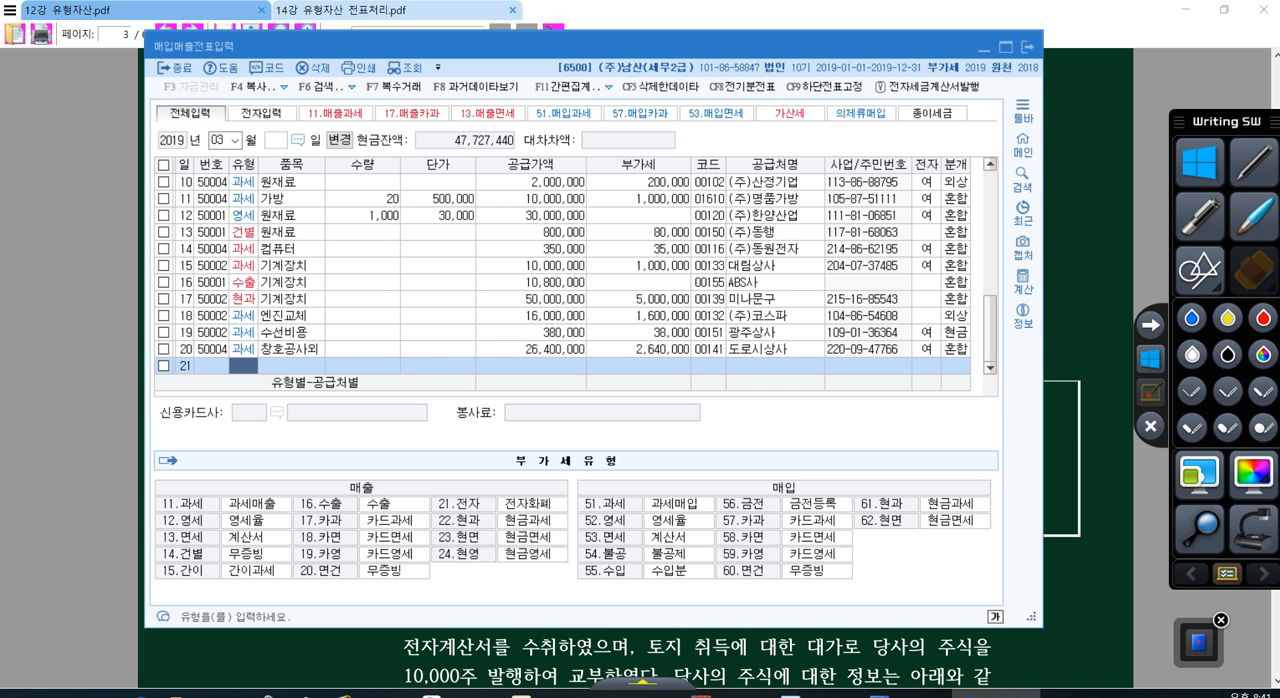
pyautogui.write('51')
pyautogui.press('Return')
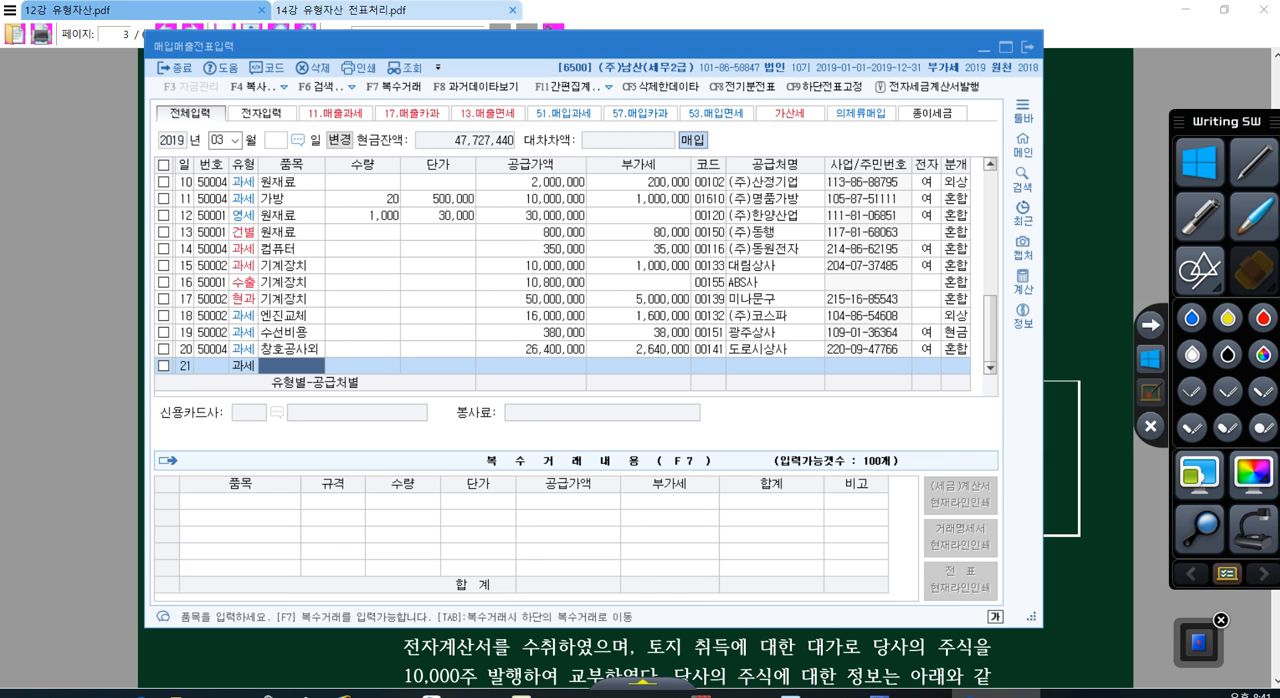
# Enter 계약금 as the March 21 item with a supply amount of 20,000,000, consulting the payment terms in exercise [8]
pyautogui.write('계약금')
pyautogui.press('Return')
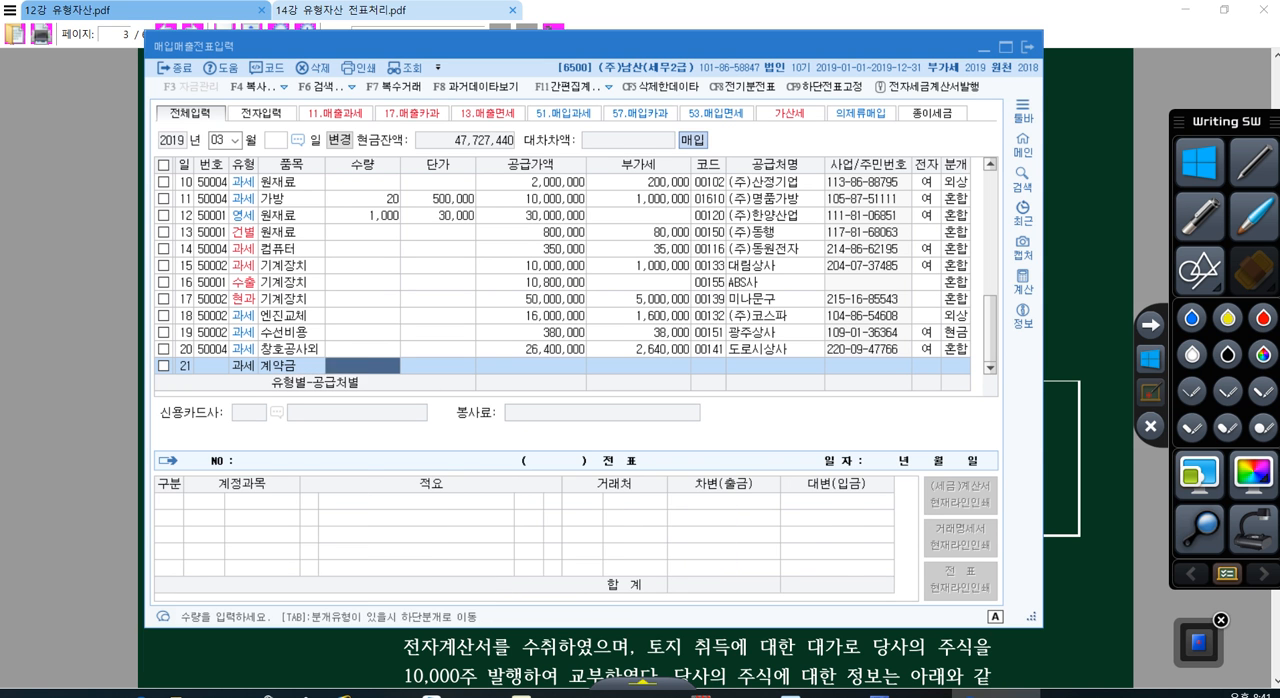
pyautogui.press('Return')
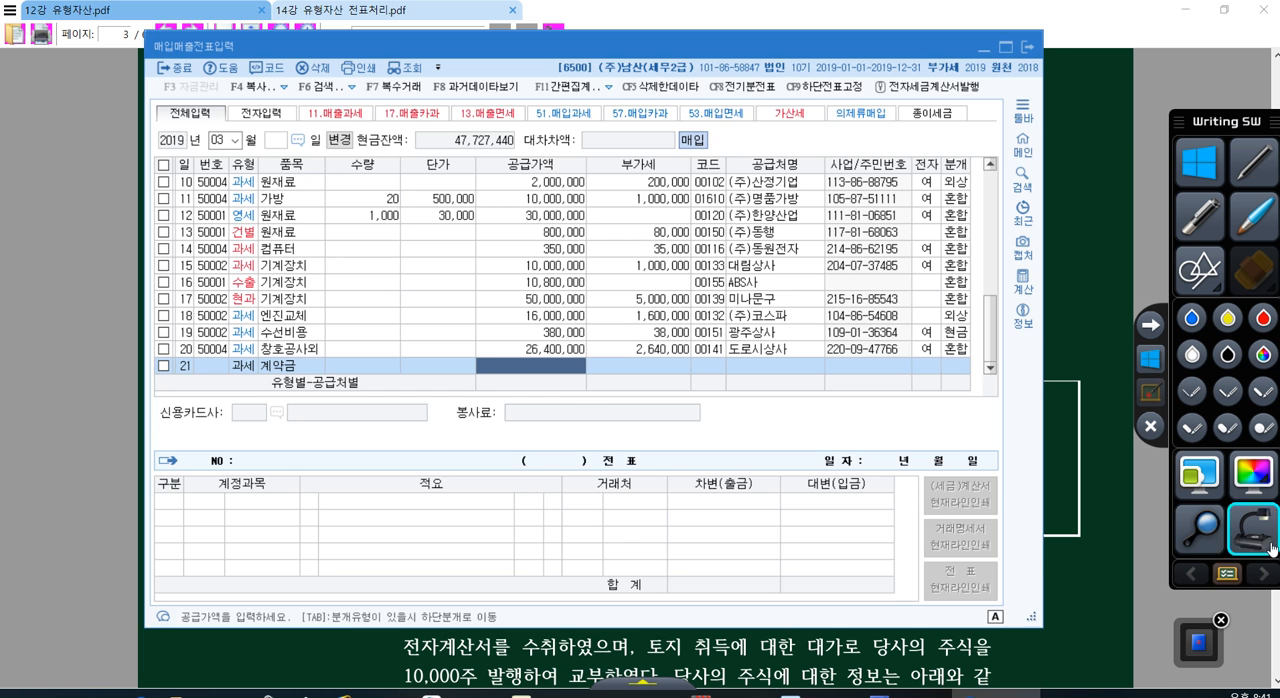
pyautogui.click(1129, 594)
pyautogui.scroll(-1, 772, 420)
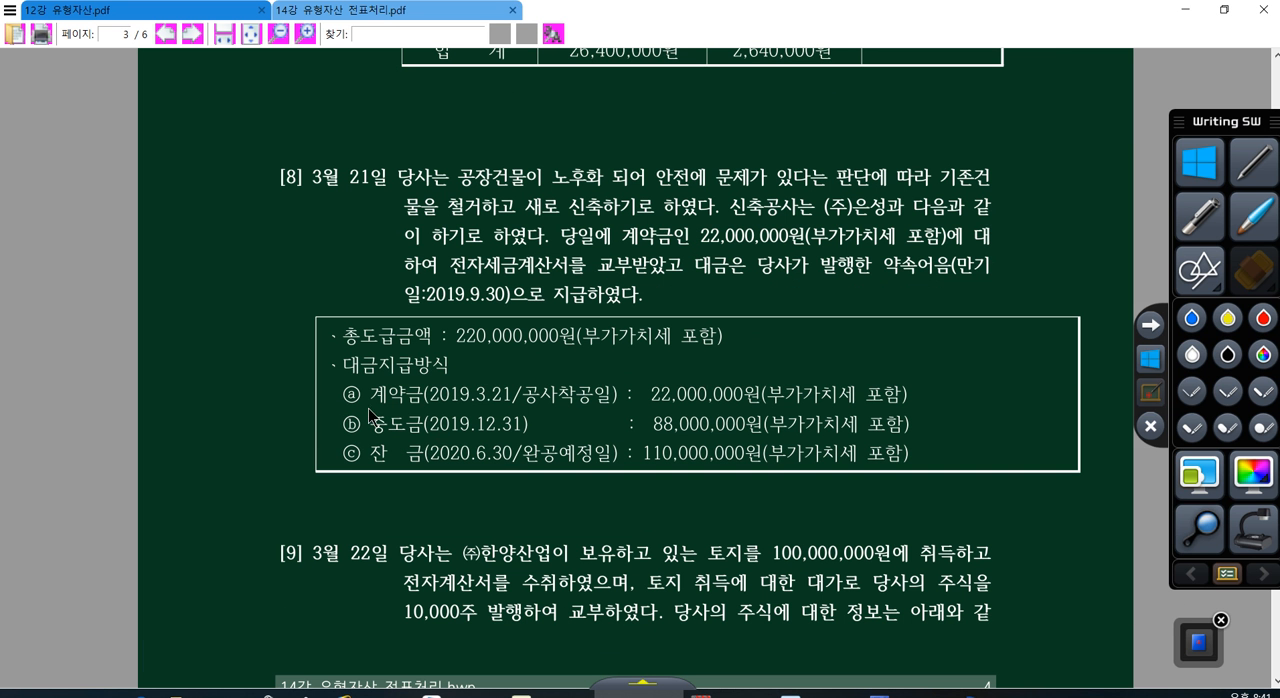
pyautogui.moveTo(370, 395); pyautogui.dragTo(902, 394)
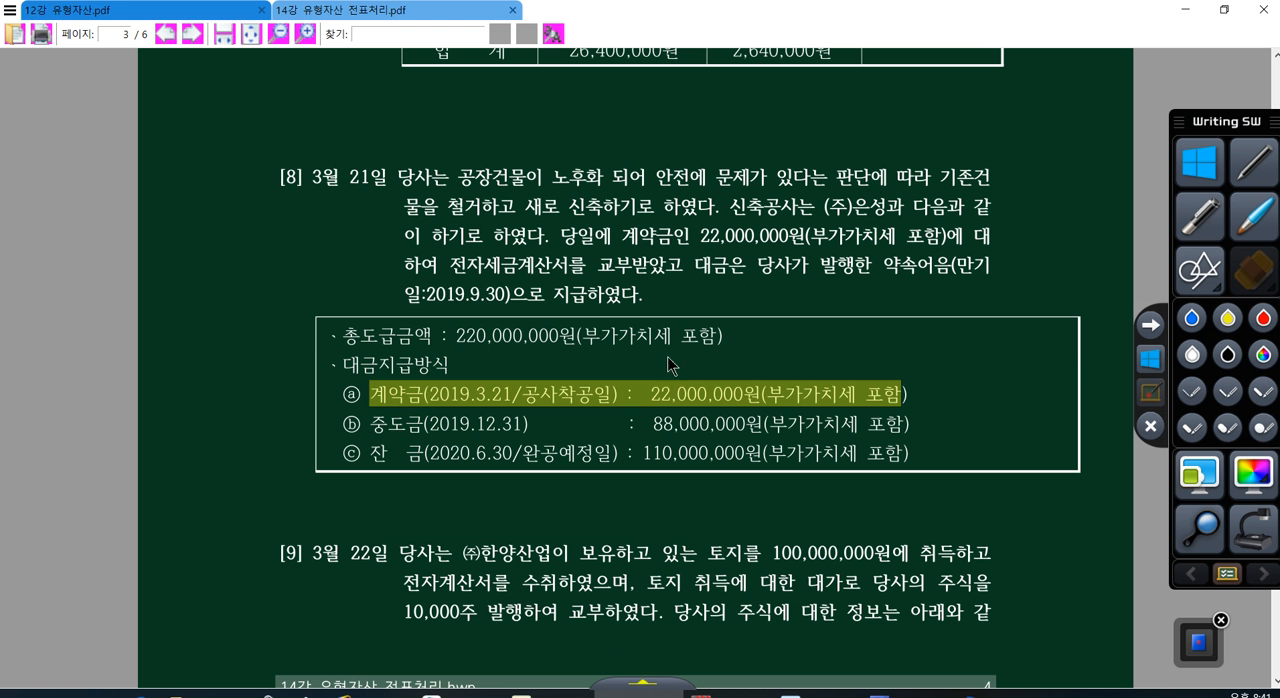
pyautogui.moveTo(311, 176); pyautogui.dragTo(387, 176)
pyautogui.moveTo(371, 388); pyautogui.dragTo(864, 386)
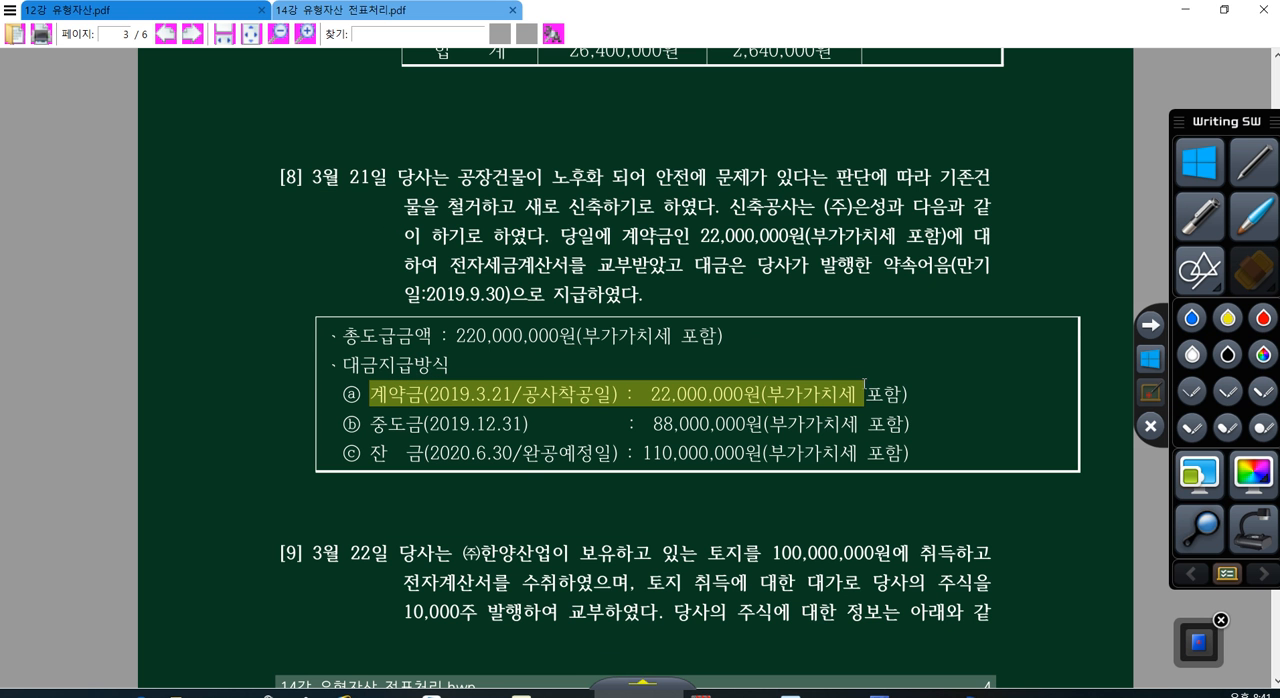
pyautogui.click(970, 695)
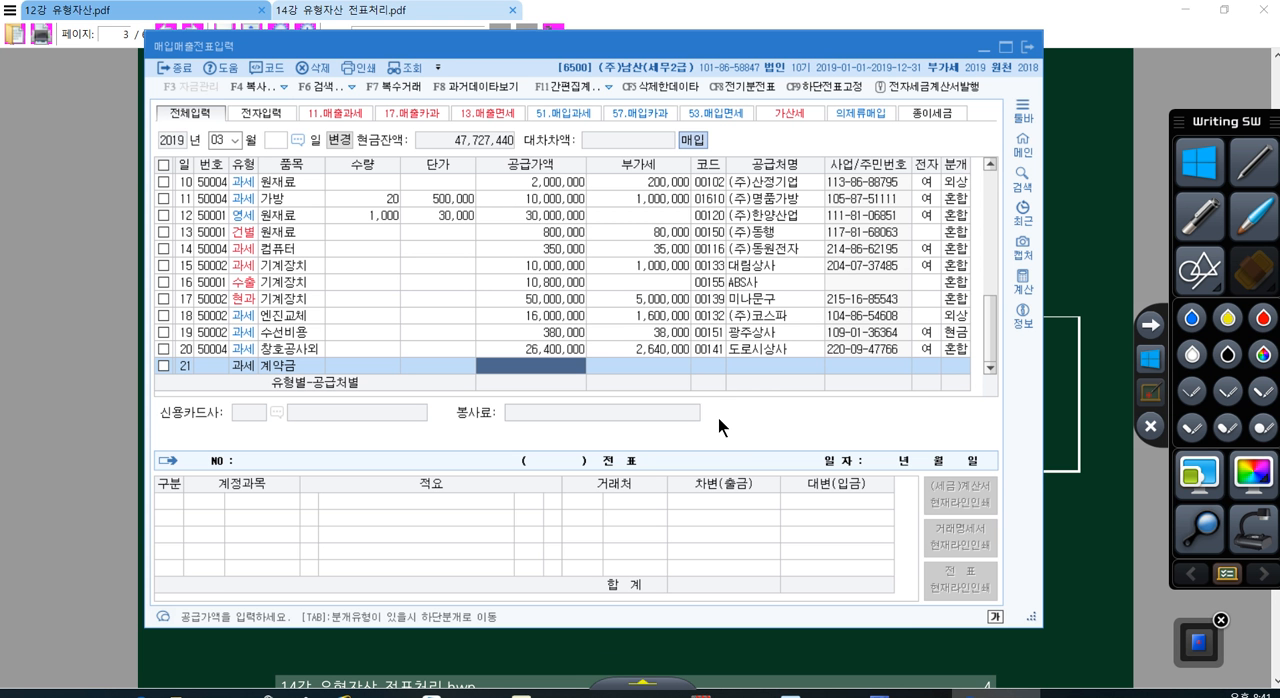
pyautogui.write('2')
pyautogui.write('0,000,000')
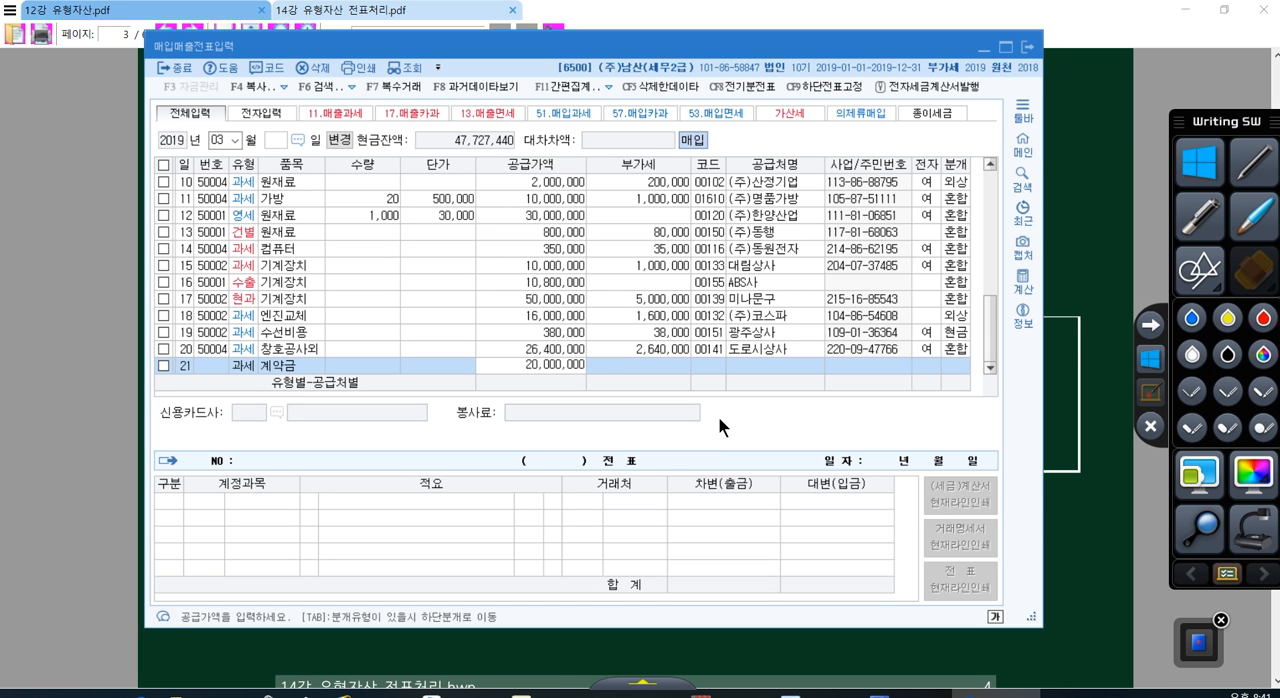
pyautogui.press('Return')
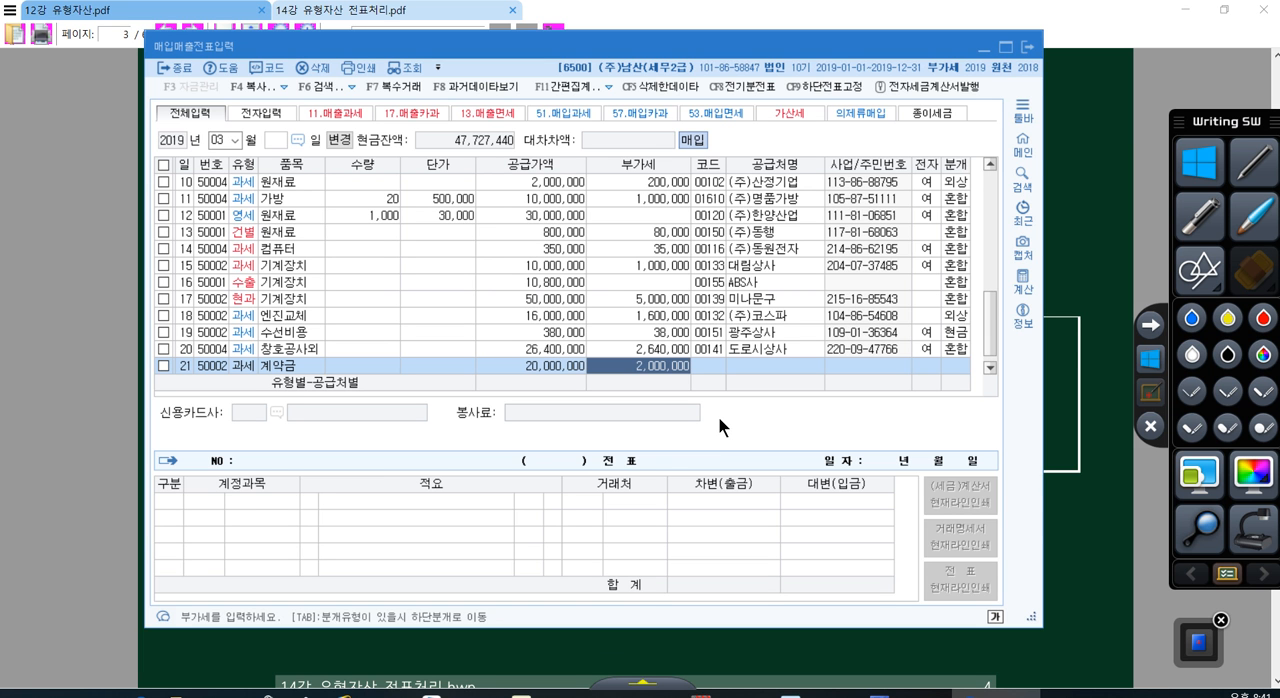
pyautogui.press('Return')
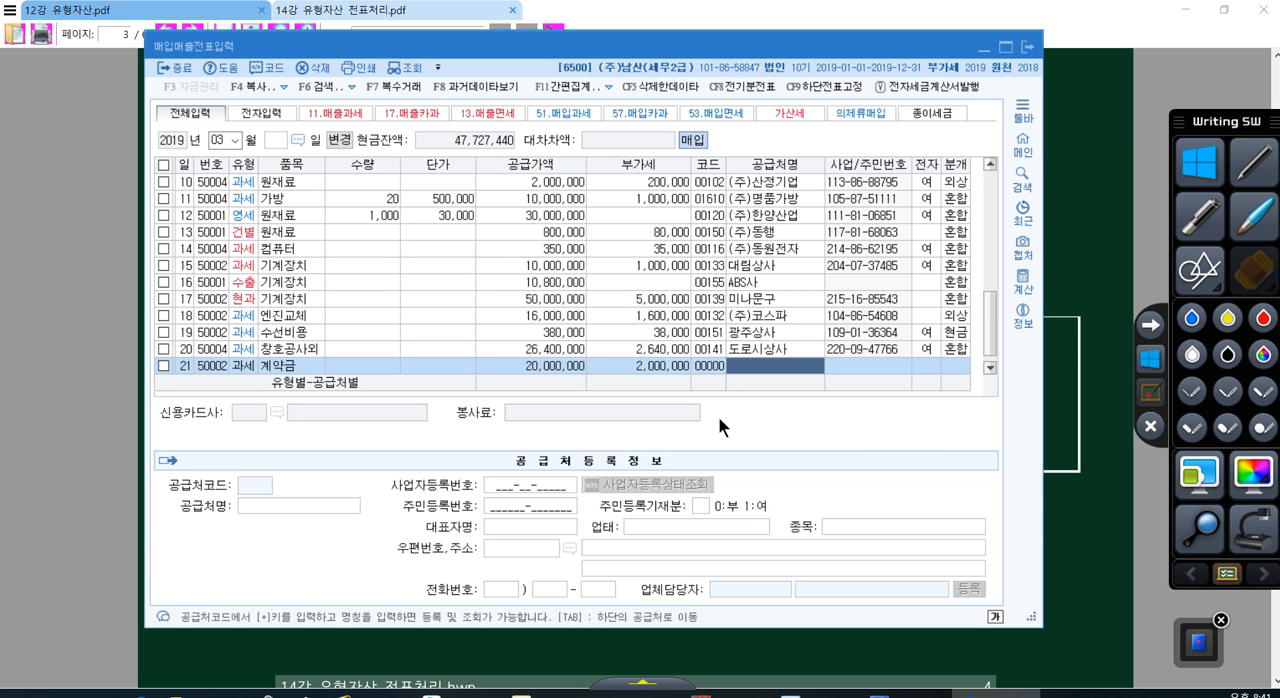
# Set the March 21 supplier to (주)은성, mark the invoice as electronic, and choose the 혼합 journal type
pyautogui.write('은성')
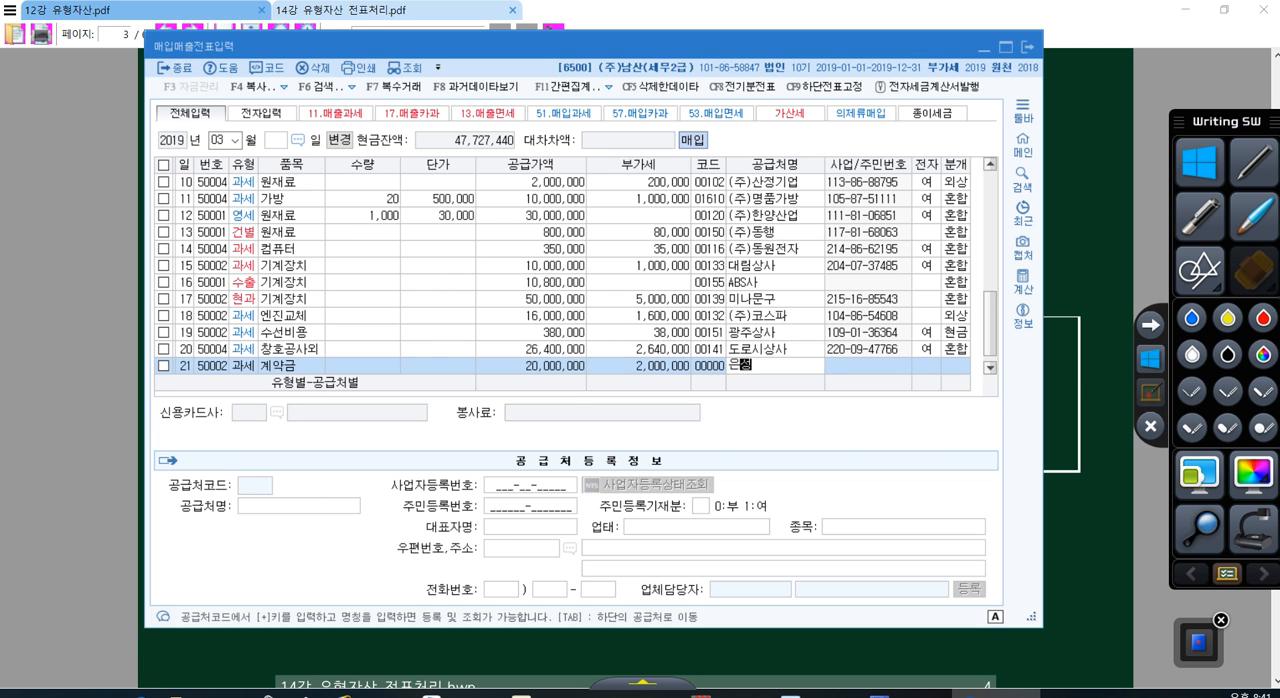
pyautogui.press('Return')
pyautogui.press('Return')
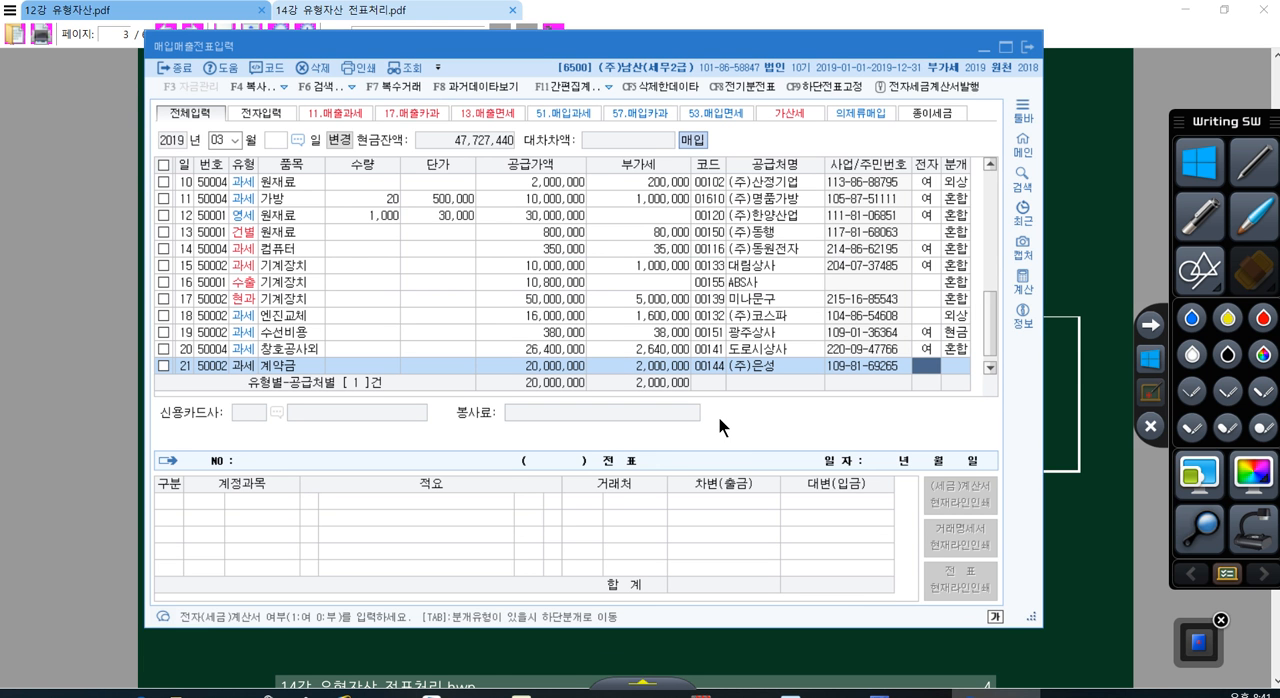
pyautogui.write('1')
pyautogui.press('Return')
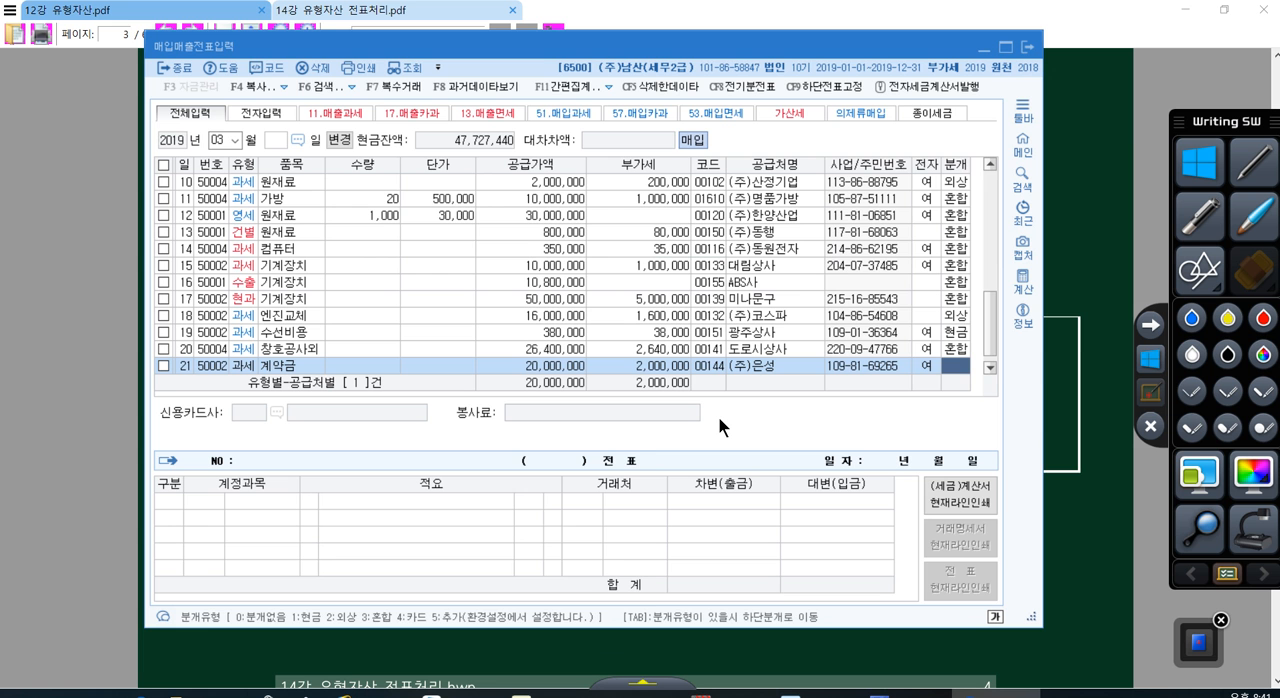
pyautogui.write('3')
pyautogui.press('Return')
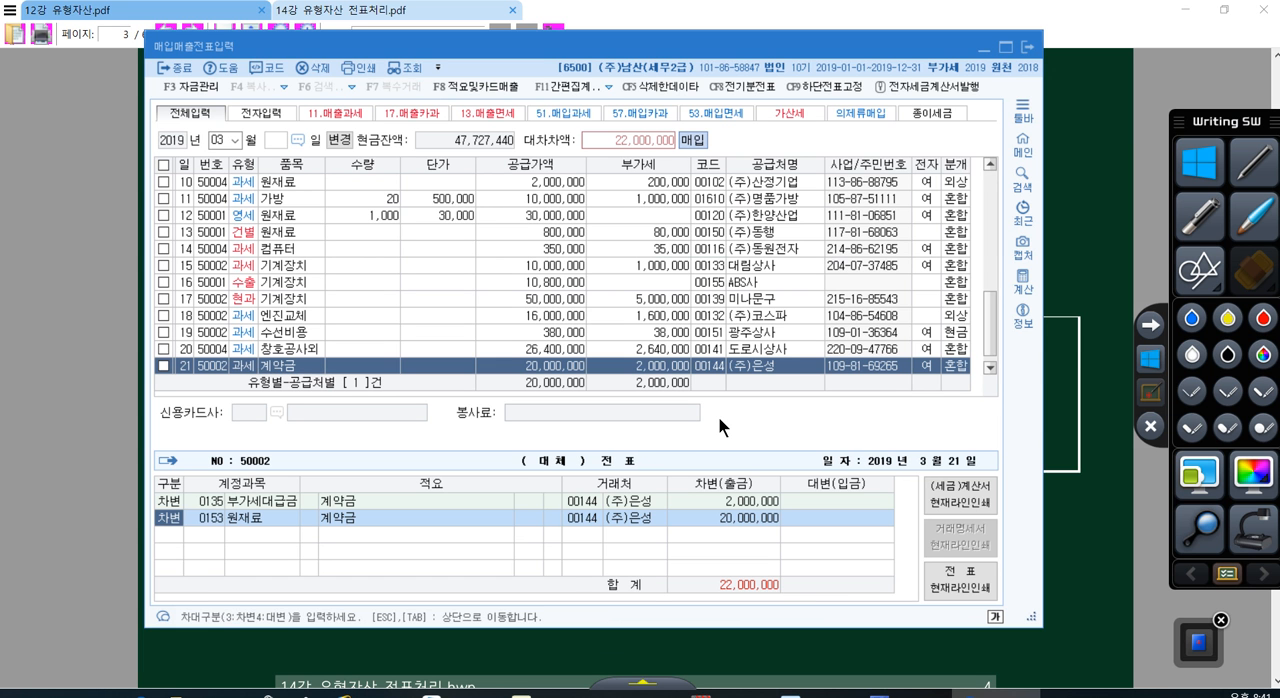
# Change the March 21 원재료 debit line to account 0214 건설중인자산 and add a 22,000,000 credit line for account 0253 미지급금
pyautogui.press('Return')
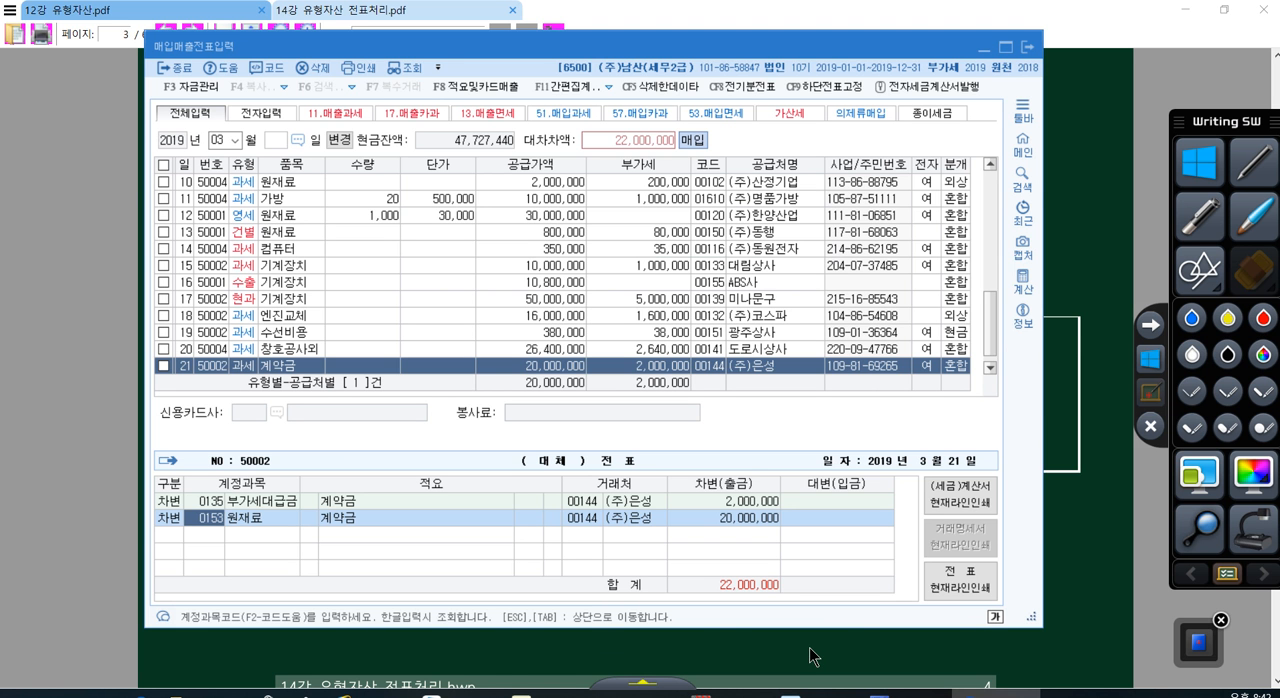
pyautogui.click(768, 658)
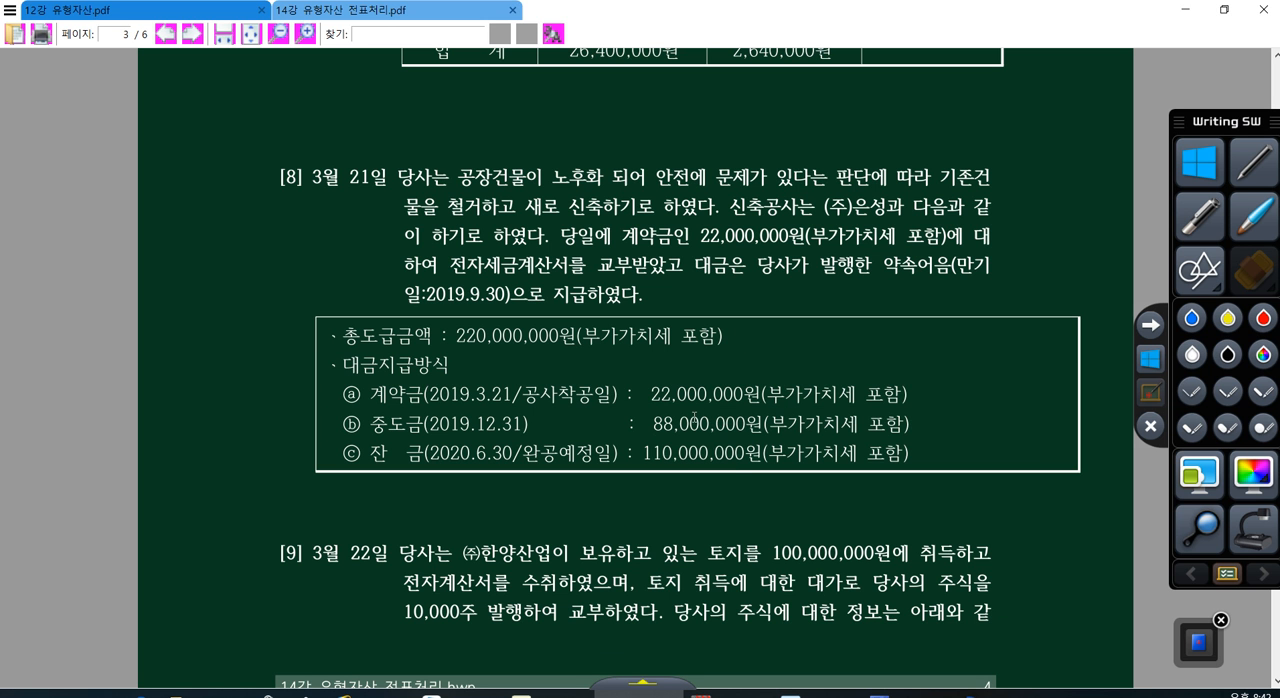
pyautogui.moveTo(422, 398); pyautogui.dragTo(747, 388)
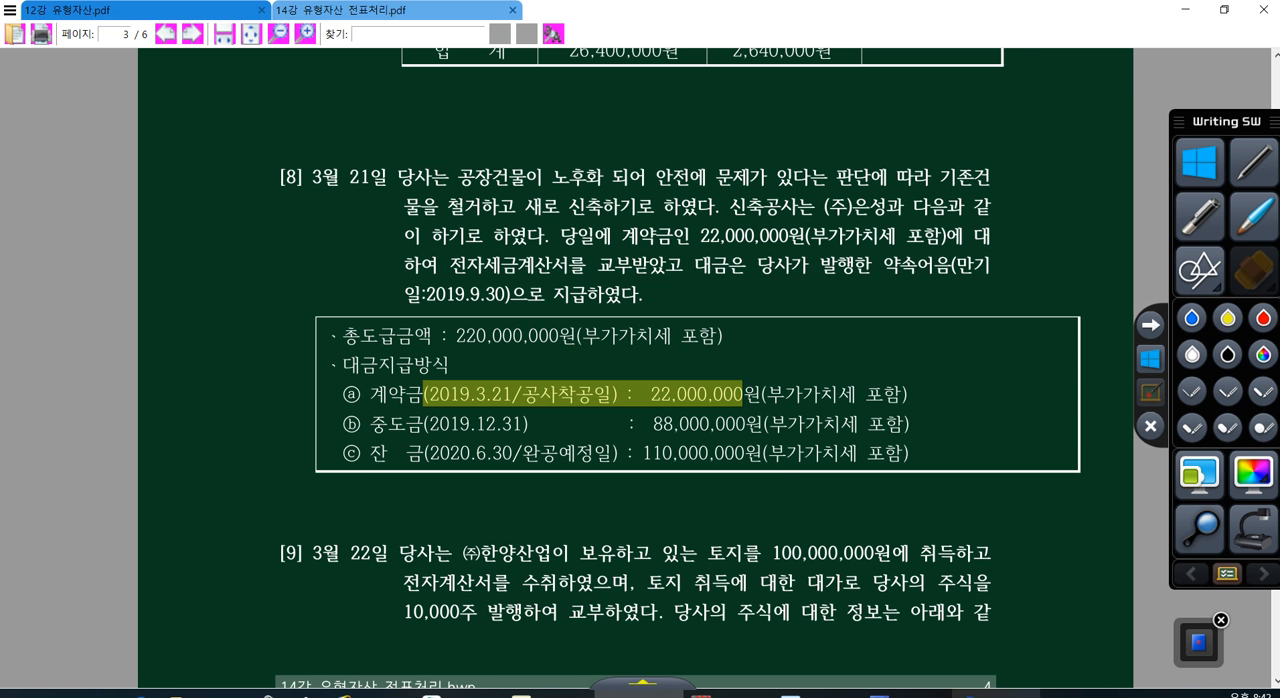
pyautogui.click(996, 693)
pyautogui.write('건설')
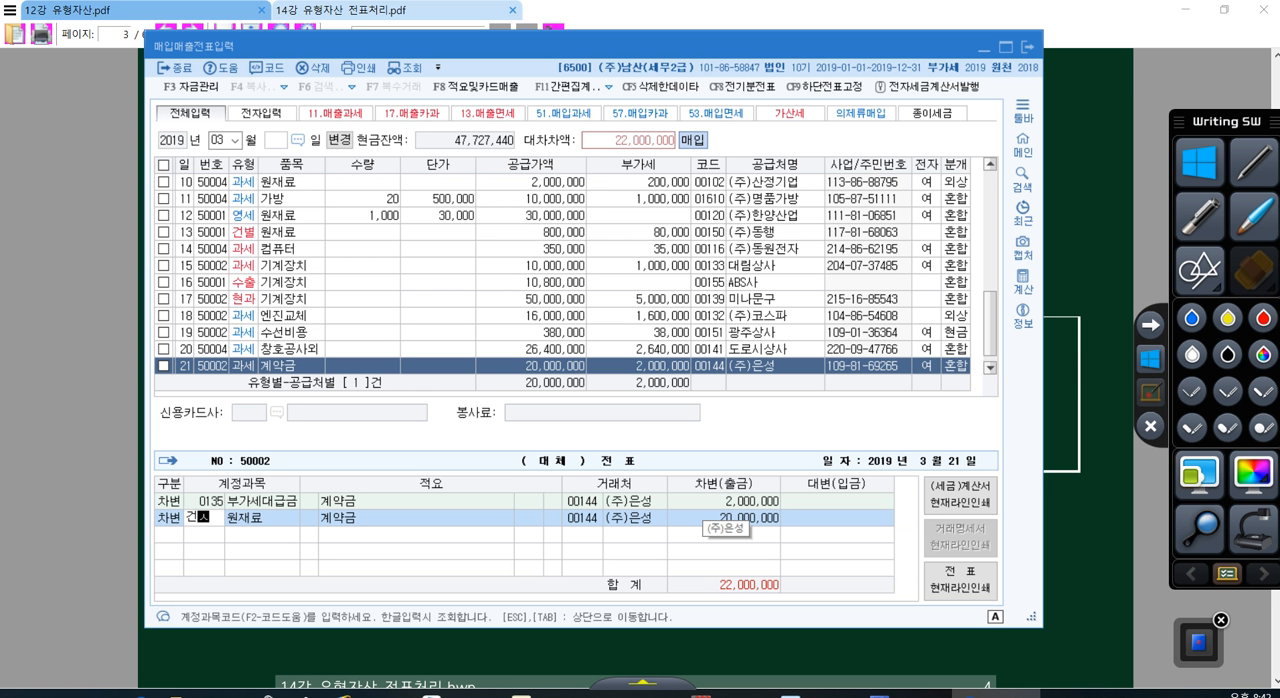
pyautogui.press('Return')
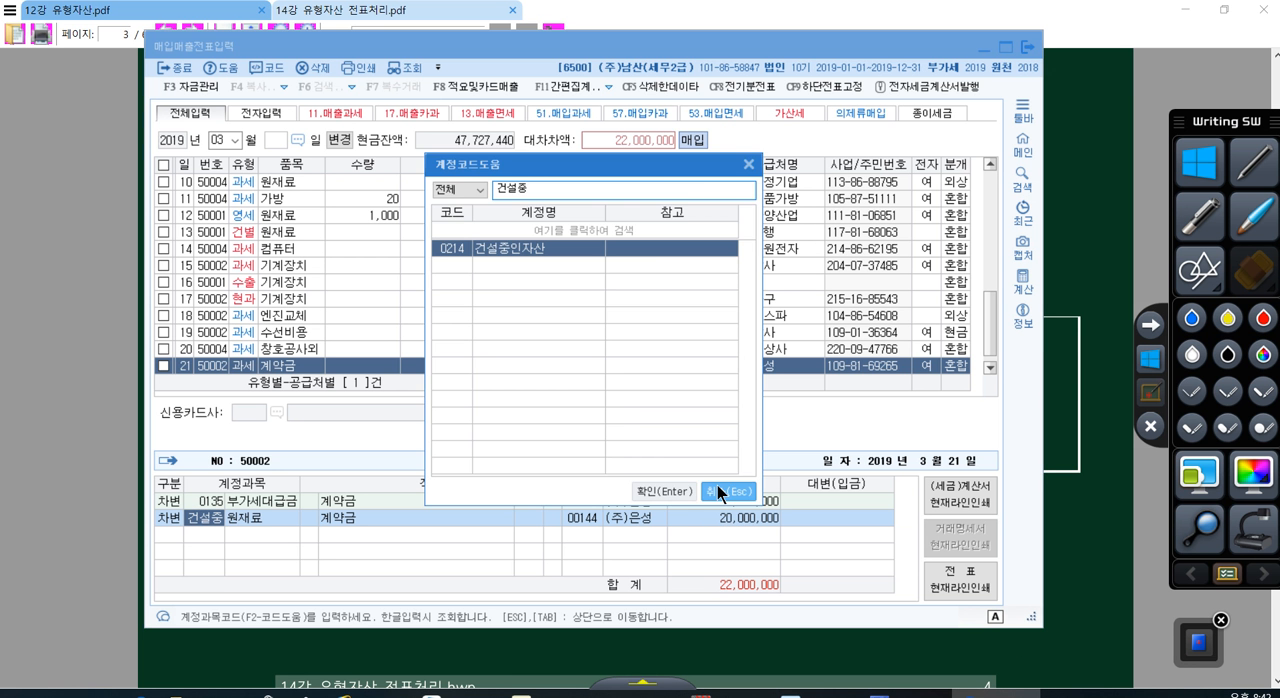
pyautogui.click(717, 485)
pyautogui.press('Return')
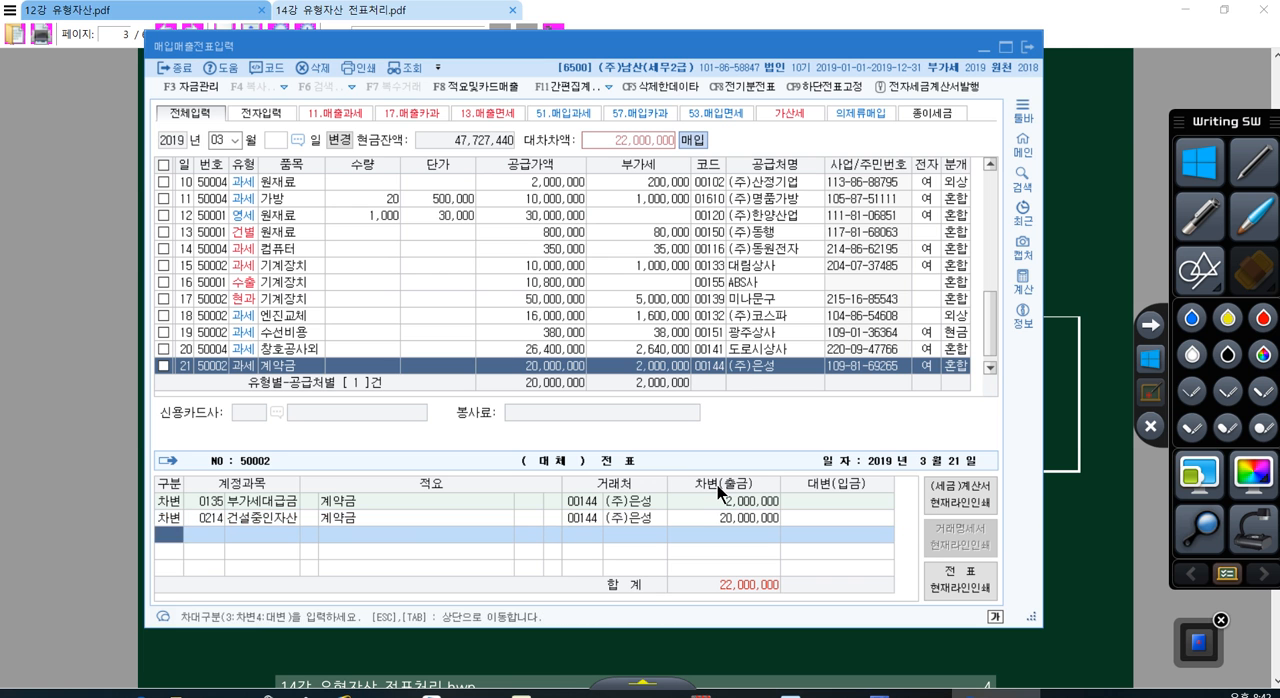
pyautogui.write('0253')
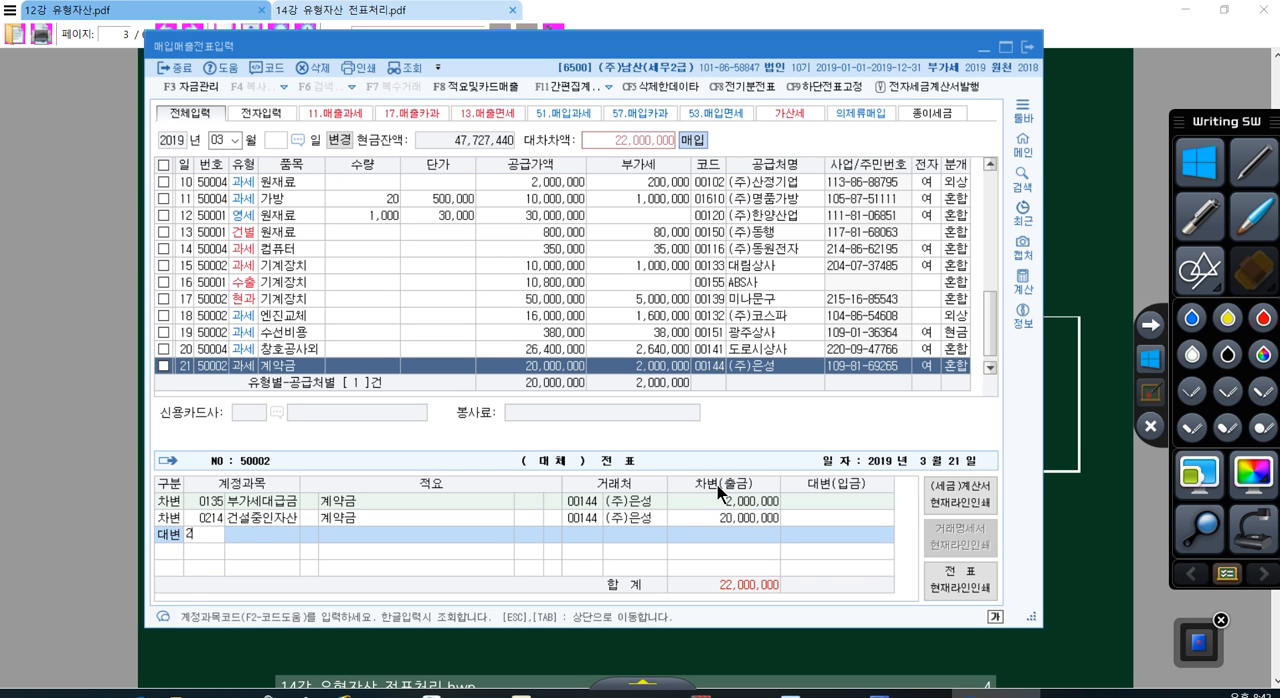
pyautogui.press('Return')
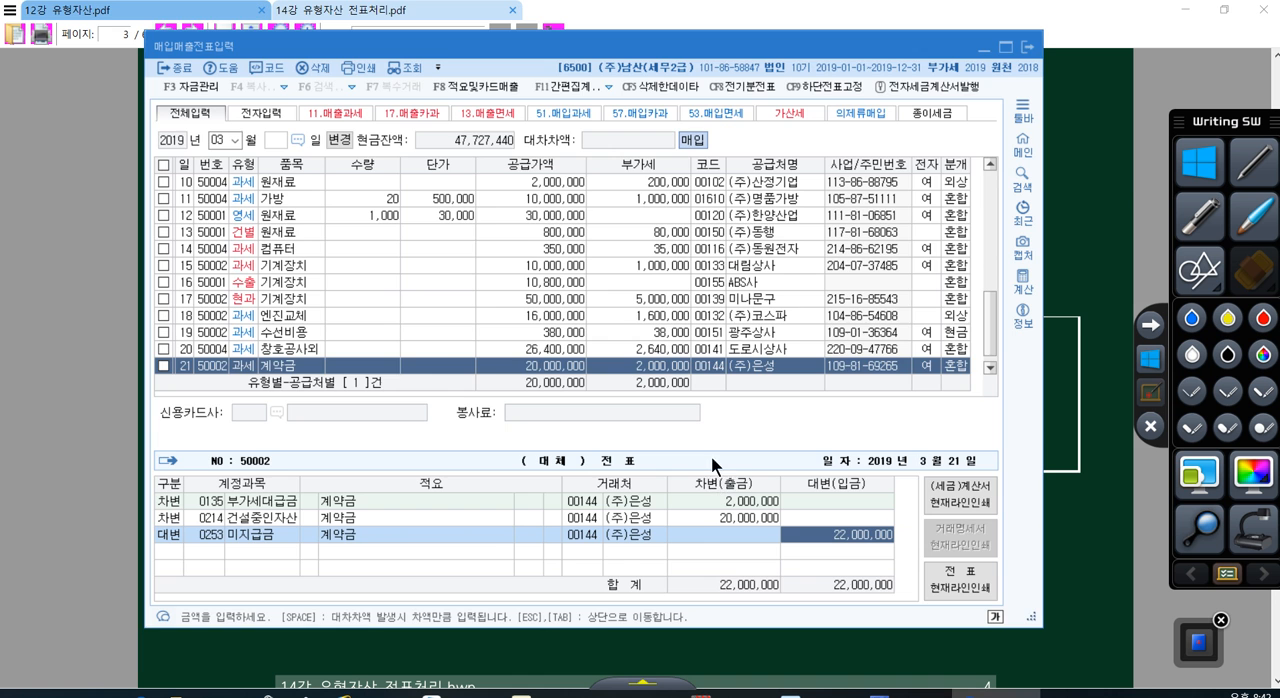
# Switch to the exercise PDF and draw a red pen check mark beside the 중도금 line of exercise [8]
pyautogui.click(1048, 579)
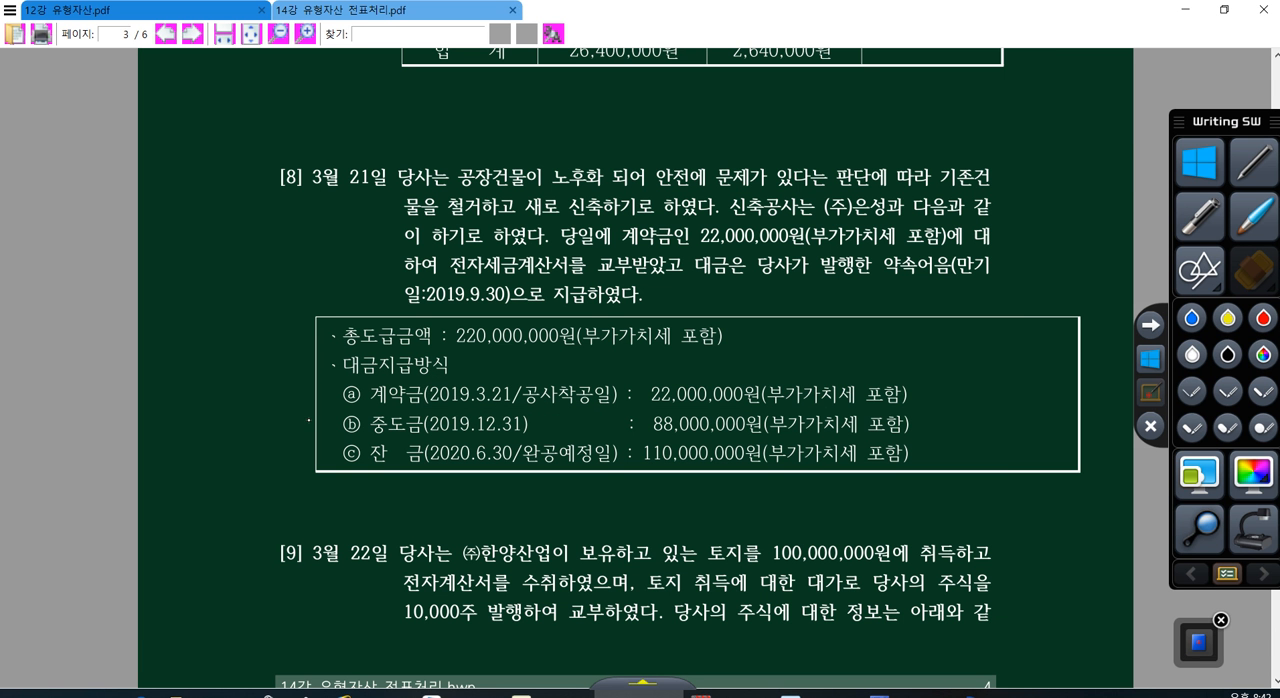
pyautogui.click(1263, 318)
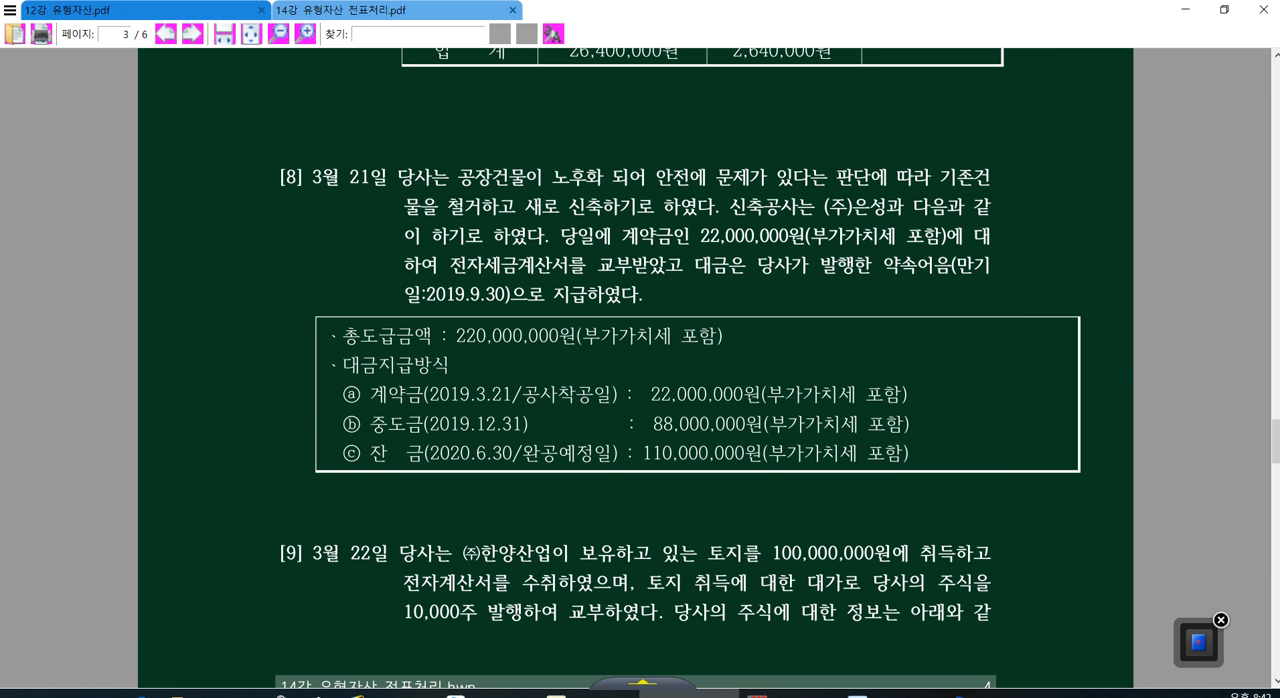
pyautogui.moveTo(307, 408); pyautogui.dragTo(336, 405)
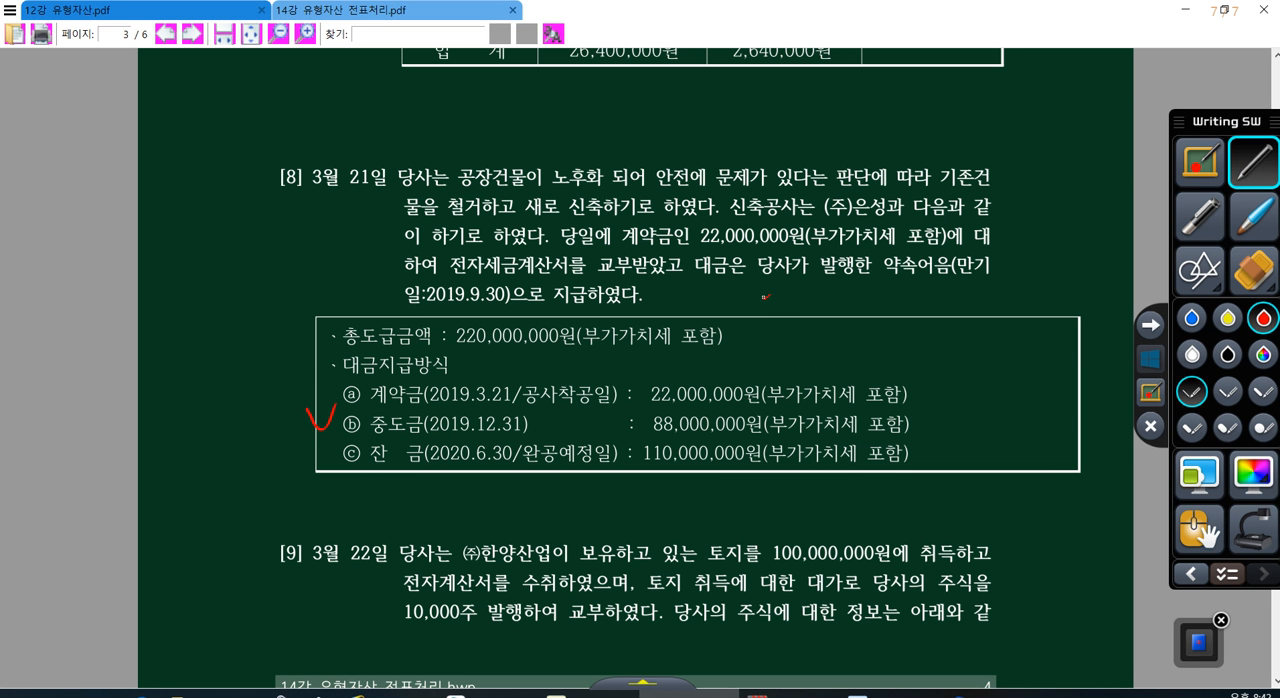
# Handwrite 건·중·자 80,000,000 in red just above the payment terms box of exercise [8]
pyautogui.moveTo(764, 296)
pyautogui.mouseDown()
pyautogui.moveTo(778, 310)
pyautogui.moveTo(806, 302)
pyautogui.moveTo(814, 322)
pyautogui.moveTo(842, 312)
pyautogui.moveTo(858, 324)
pyautogui.mouseUp()
pyautogui.moveTo(912, 284)
pyautogui.mouseDown()
pyautogui.moveTo(906, 318)
pyautogui.moveTo(920, 298)
pyautogui.mouseUp()
pyautogui.moveTo(932, 312)
pyautogui.mouseDown()
pyautogui.moveTo(929, 324)
pyautogui.moveTo(949, 292)
pyautogui.mouseUp()
pyautogui.moveTo(960, 306); pyautogui.dragTo(962, 292)
pyautogui.moveTo(978, 290); pyautogui.dragTo(978, 324)
pyautogui.moveTo(1002, 288); pyautogui.dragTo(1010, 290)
pyautogui.moveTo(1028, 288); pyautogui.dragTo(1038, 290)
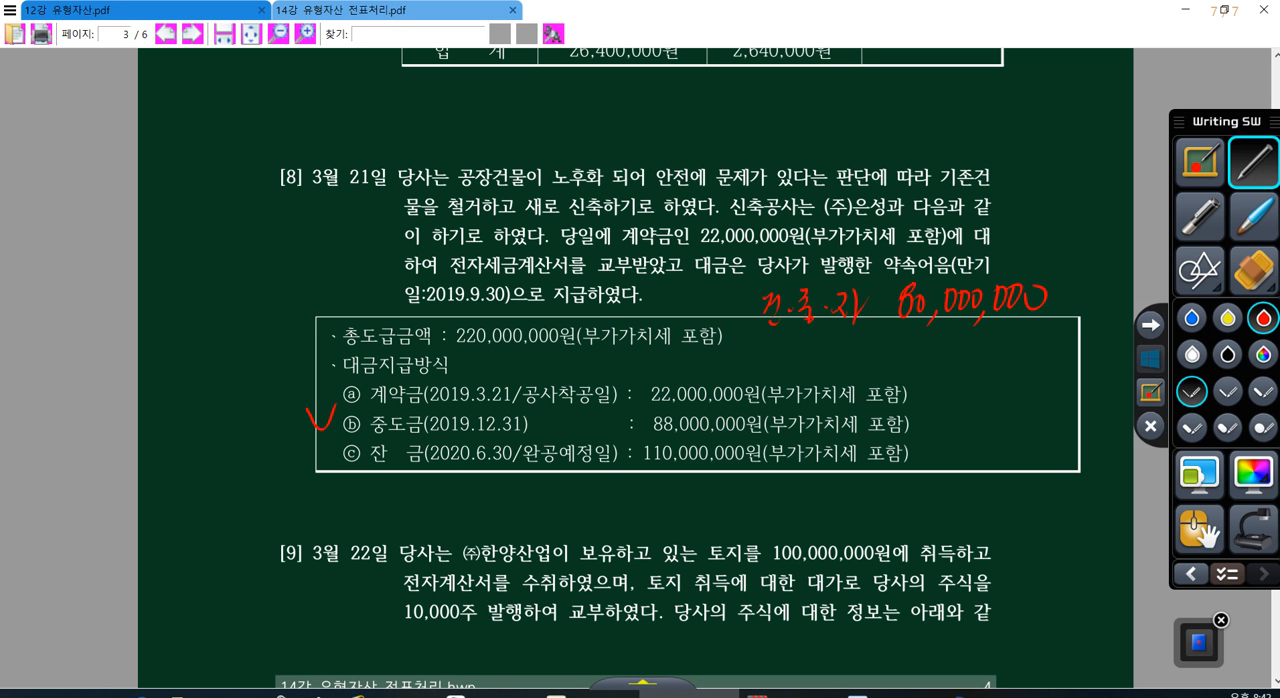
# Mark the 22 and 88 in the 계약금 and 중도금 amounts and strike through the 잔금 line
pyautogui.moveTo(680, 378); pyautogui.dragTo(648, 384)
pyautogui.moveTo(670, 418); pyautogui.dragTo(666, 410)
pyautogui.moveTo(368, 458); pyautogui.dragTo(775, 447)
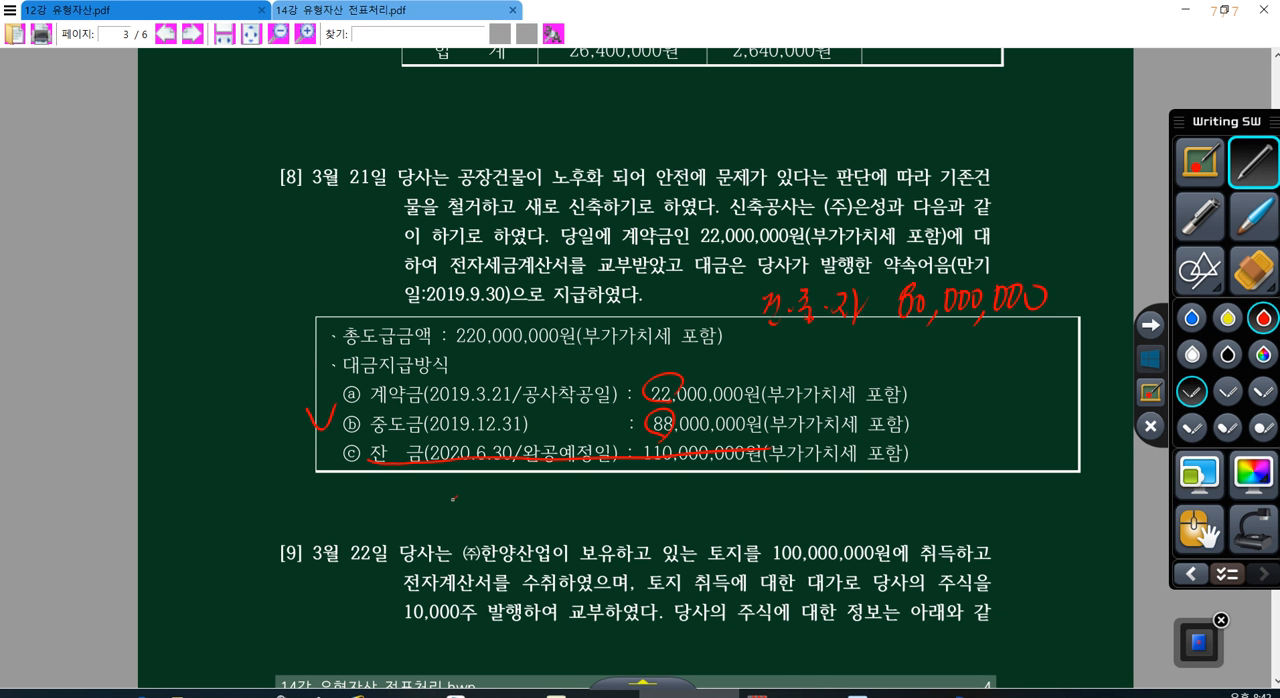
# Handwrite 건물 200,000,000 below the payment terms box, circling 잔 in 잔금 and underlining the 220,000,000 contract total
pyautogui.moveTo(458, 492); pyautogui.dragTo(470, 512)
pyautogui.moveTo(478, 486); pyautogui.dragTo(482, 528)
pyautogui.moveTo(382, 446)
pyautogui.mouseDown()
pyautogui.moveTo(392, 472)
pyautogui.moveTo(404, 440)
pyautogui.moveTo(304, 476)
pyautogui.moveTo(376, 503)
pyautogui.moveTo(386, 530)
pyautogui.mouseUp()
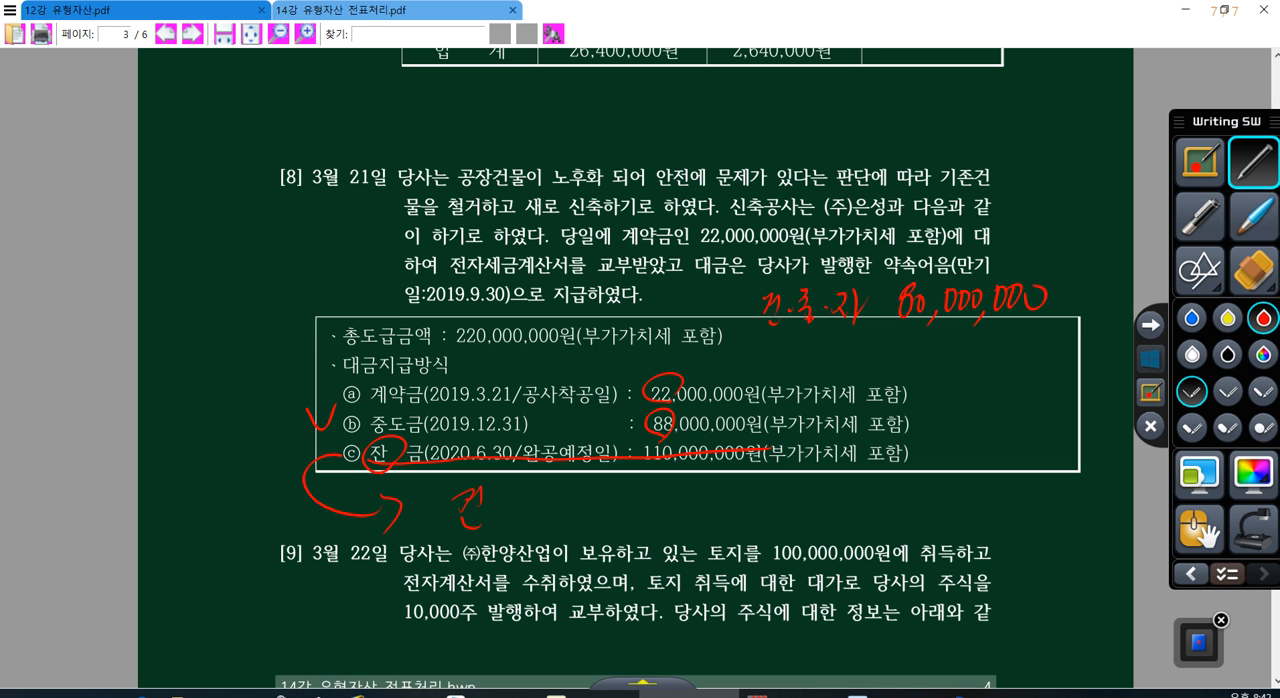
pyautogui.moveTo(500, 488); pyautogui.dragTo(528, 532)
pyautogui.moveTo(455, 344); pyautogui.dragTo(600, 346)
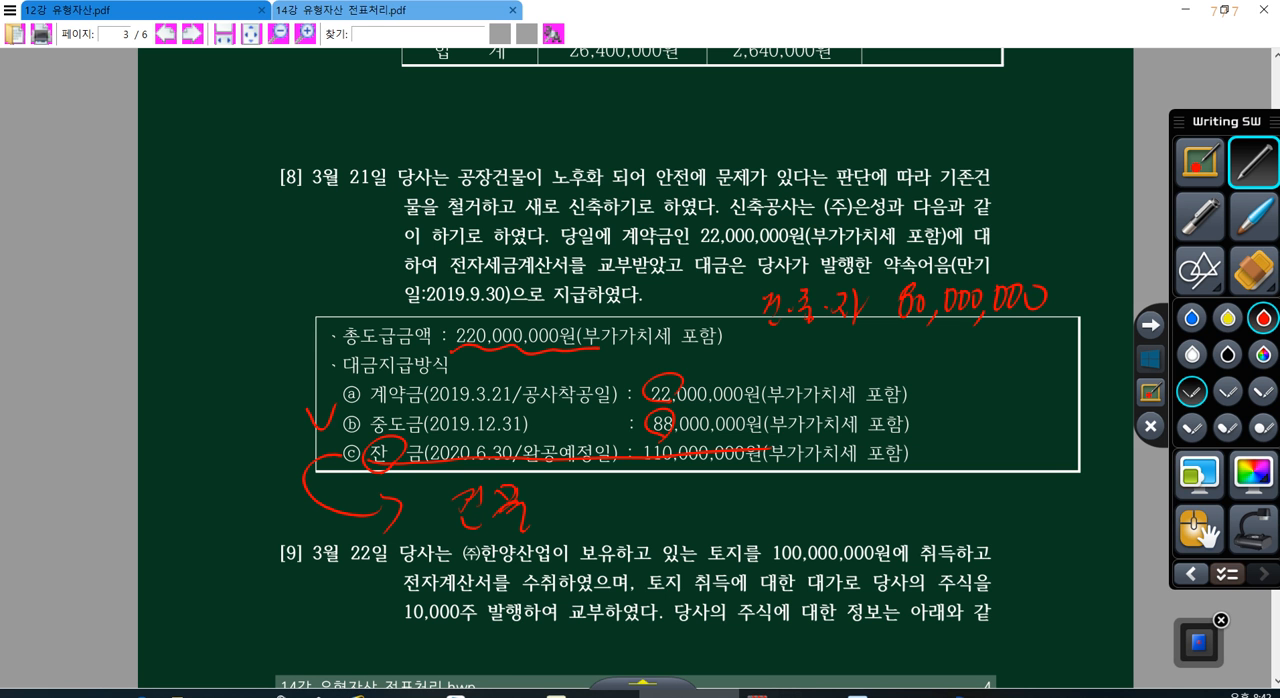
pyautogui.moveTo(556, 496)
pyautogui.mouseDown()
pyautogui.moveTo(572, 518)
pyautogui.moveTo(586, 514)
pyautogui.mouseUp()
pyautogui.moveTo(598, 487)
pyautogui.mouseDown()
pyautogui.moveTo(620, 486)
pyautogui.moveTo(641, 527)
pyautogui.mouseUp()
pyautogui.moveTo(662, 491); pyautogui.dragTo(686, 496)
pyautogui.moveTo(700, 512)
pyautogui.mouseDown()
pyautogui.moveTo(696, 530)
pyautogui.moveTo(714, 494)
pyautogui.mouseUp()
pyautogui.moveTo(736, 490); pyautogui.dragTo(746, 500)
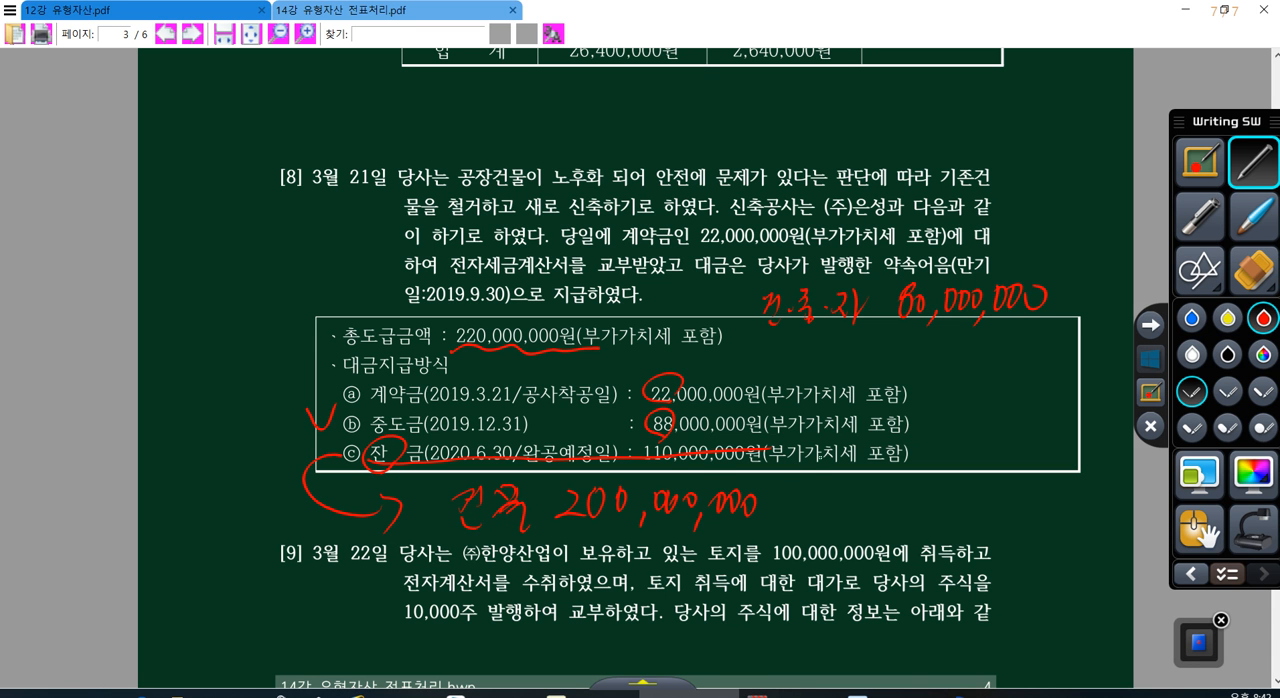
# Bracket the 계약금 and 중도금 lines and handwrite the credit side as 건·중·자 1억 and 현금 1억 after a slash
pyautogui.moveTo(822, 458); pyautogui.dragTo(792, 542)
pyautogui.moveTo(919, 367); pyautogui.dragTo(921, 425)
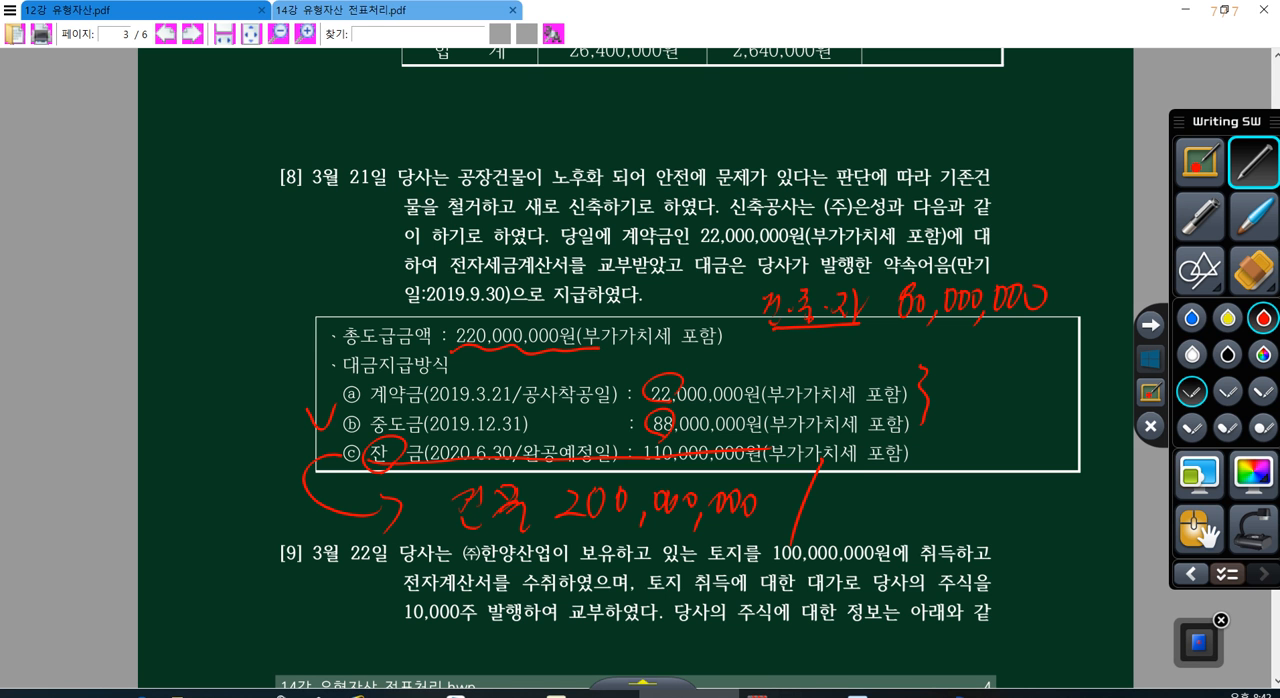
pyautogui.moveTo(828, 471); pyautogui.dragTo(856, 492)
pyautogui.moveTo(840, 496)
pyautogui.mouseDown()
pyautogui.moveTo(858, 504)
pyautogui.moveTo(892, 472)
pyautogui.mouseUp()
pyautogui.moveTo(882, 478); pyautogui.dragTo(894, 504)
pyautogui.moveTo(920, 463); pyautogui.dragTo(931, 493)
pyautogui.moveTo(942, 455); pyautogui.dragTo(944, 504)
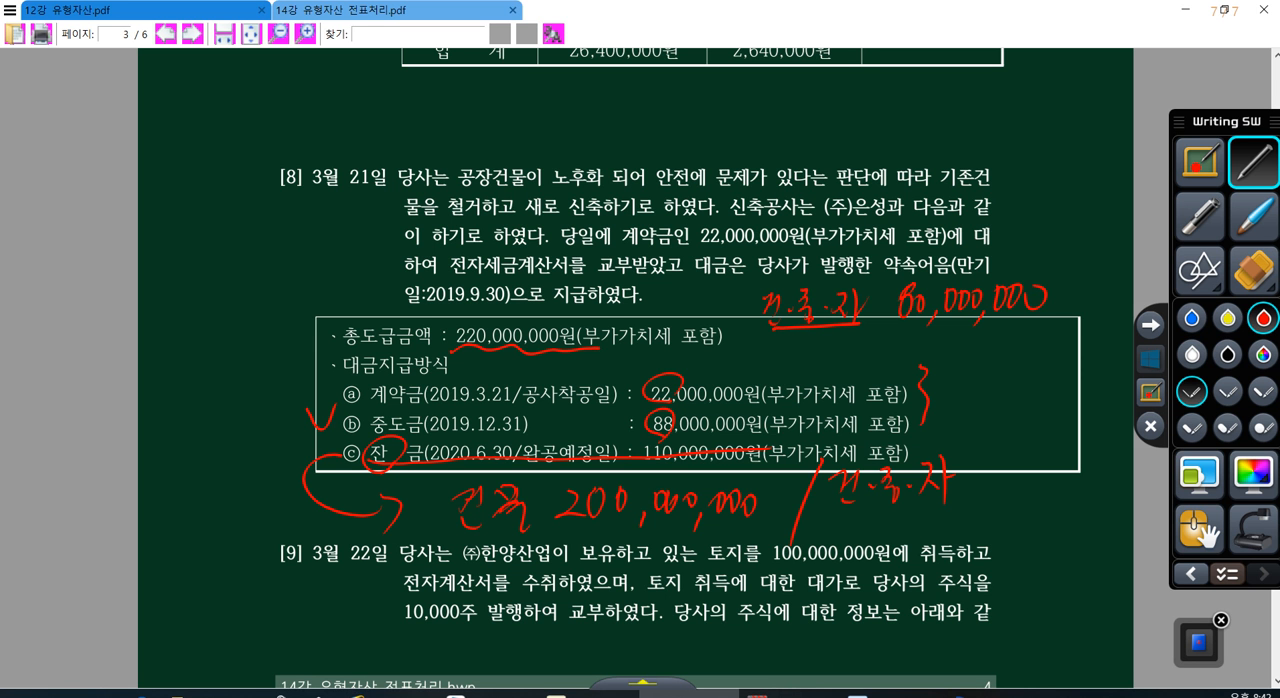
pyautogui.moveTo(987, 459)
pyautogui.mouseDown()
pyautogui.moveTo(976, 485)
pyautogui.moveTo(1002, 457)
pyautogui.moveTo(1029, 482)
pyautogui.mouseUp()
pyautogui.moveTo(842, 510)
pyautogui.mouseDown()
pyautogui.moveTo(858, 512)
pyautogui.moveTo(860, 532)
pyautogui.mouseUp()
pyautogui.moveTo(858, 520); pyautogui.dragTo(884, 544)
pyautogui.moveTo(916, 510); pyautogui.dragTo(946, 544)
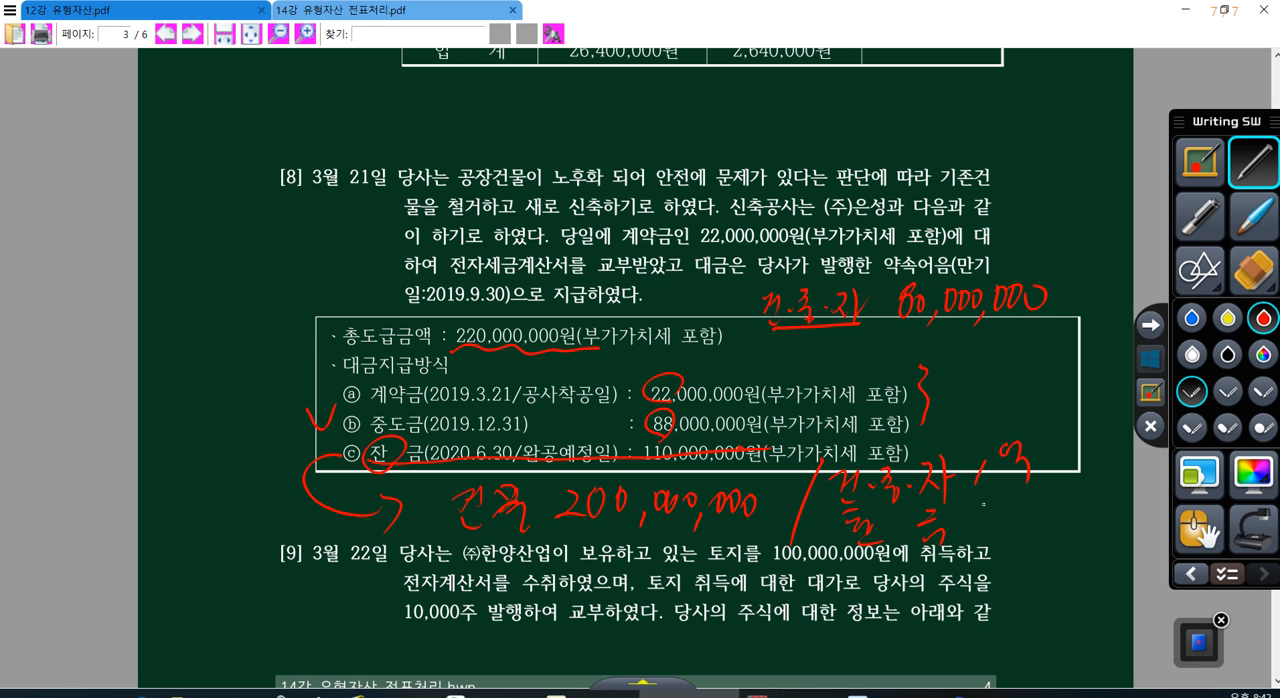
pyautogui.moveTo(989, 503); pyautogui.dragTo(978, 543)
pyautogui.moveTo(1010, 502); pyautogui.dragTo(1028, 522)
pyautogui.moveTo(1012, 530); pyautogui.dragTo(1032, 548)
# Draw an arrow toward the handwritten journal entry and circle its 건·중·자 and 건물 accounts
pyautogui.moveTo(231, 465)
pyautogui.mouseDown()
pyautogui.moveTo(292, 461)
pyautogui.moveTo(262, 512)
pyautogui.mouseUp()
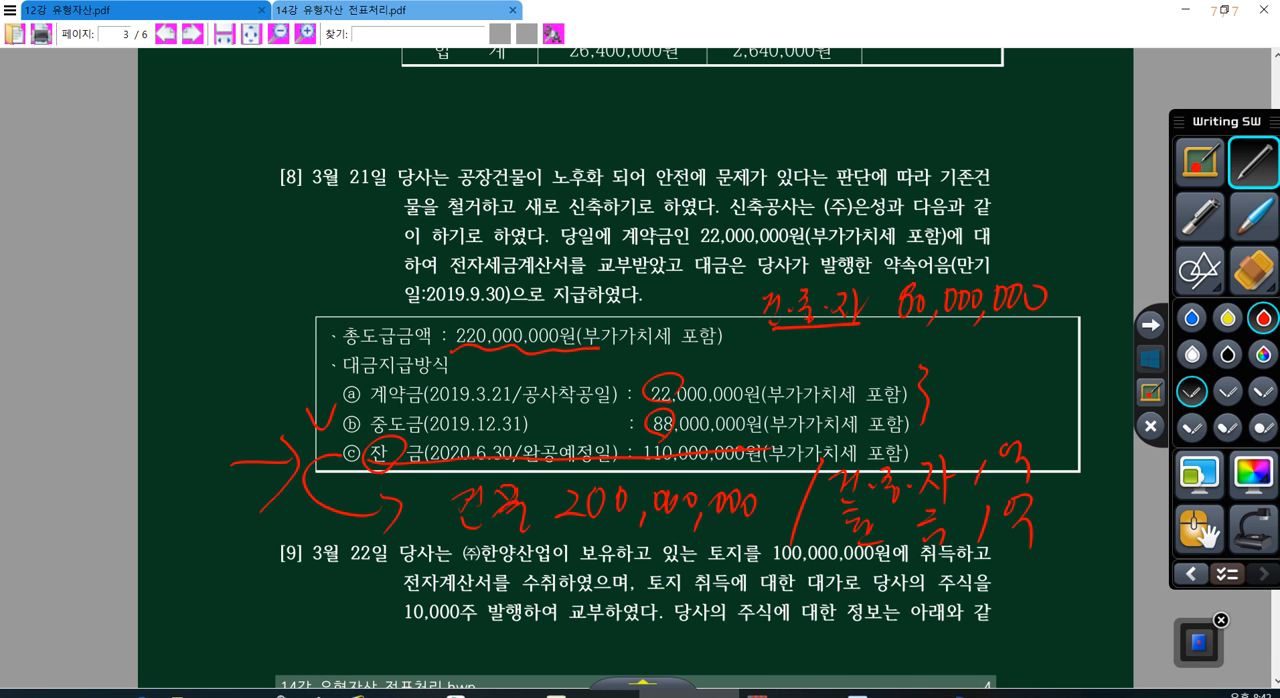
pyautogui.moveTo(838, 500)
pyautogui.mouseDown()
pyautogui.moveTo(850, 442)
pyautogui.moveTo(948, 481)
pyautogui.mouseUp()
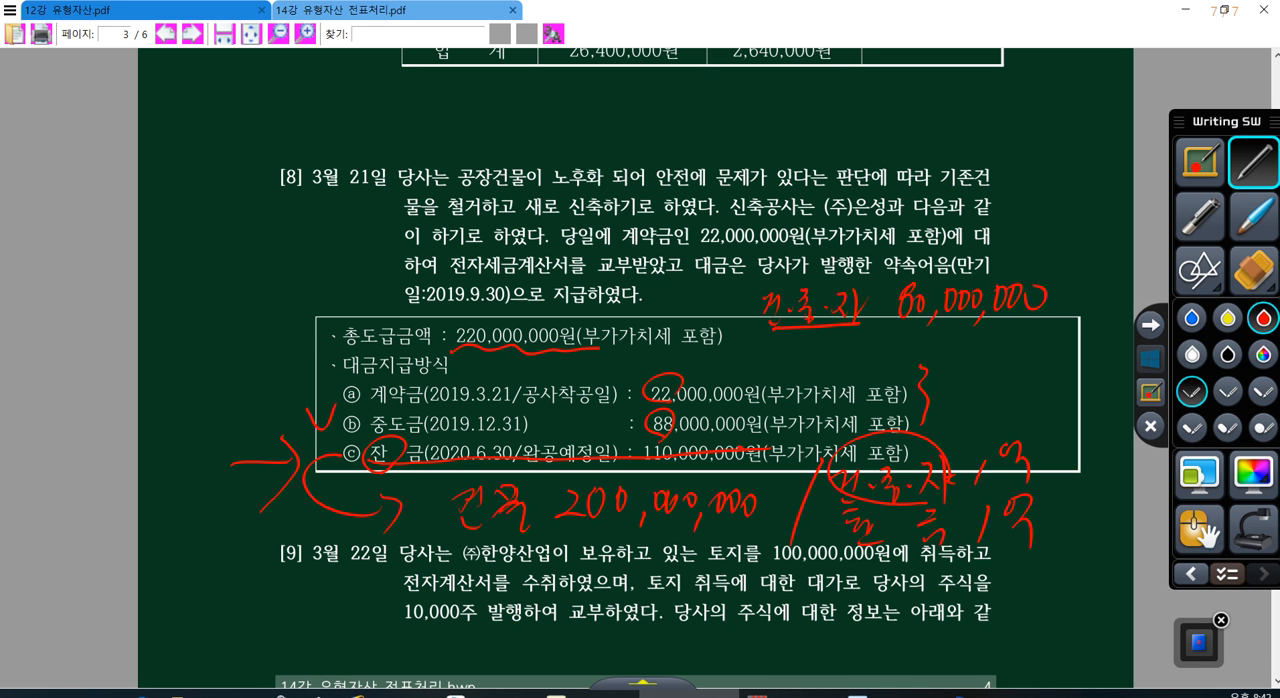
pyautogui.moveTo(494, 456)
pyautogui.mouseDown()
pyautogui.moveTo(525, 552)
pyautogui.moveTo(540, 458)
pyautogui.mouseUp()
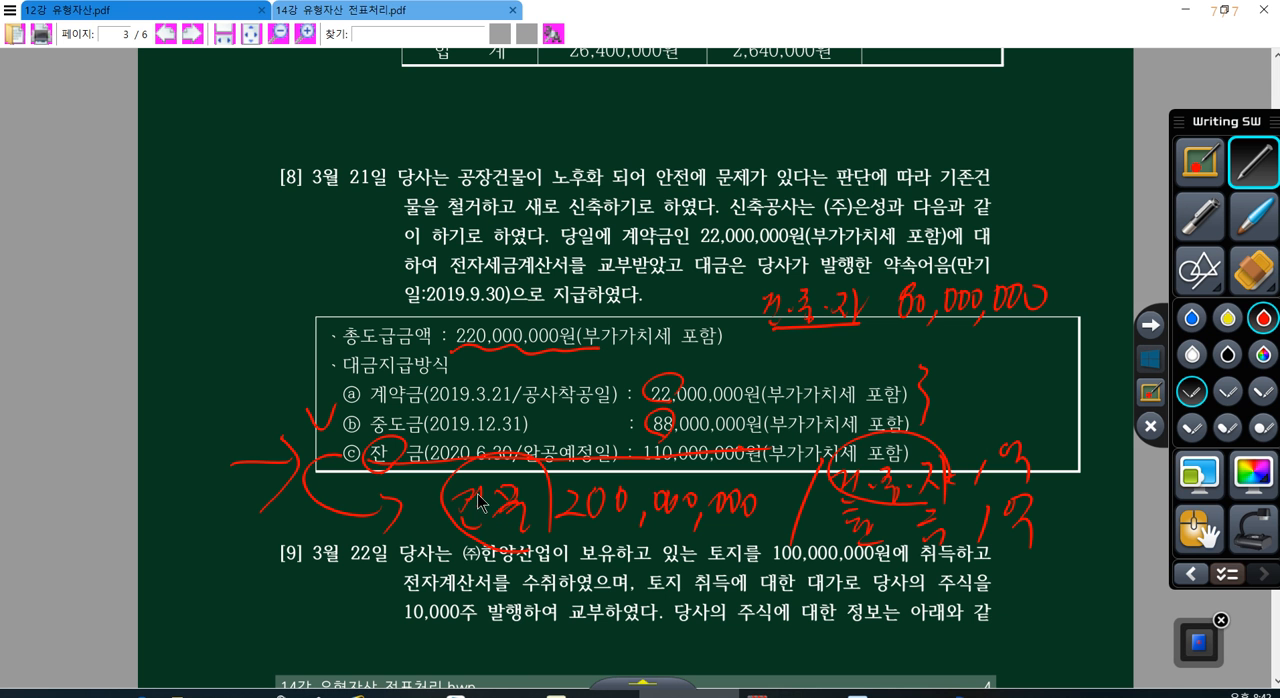
# Clear the pen annotations, return to the 매입매출전표입력 window, and start a new voucher line dated the 22nd
pyautogui.click(1155, 368)
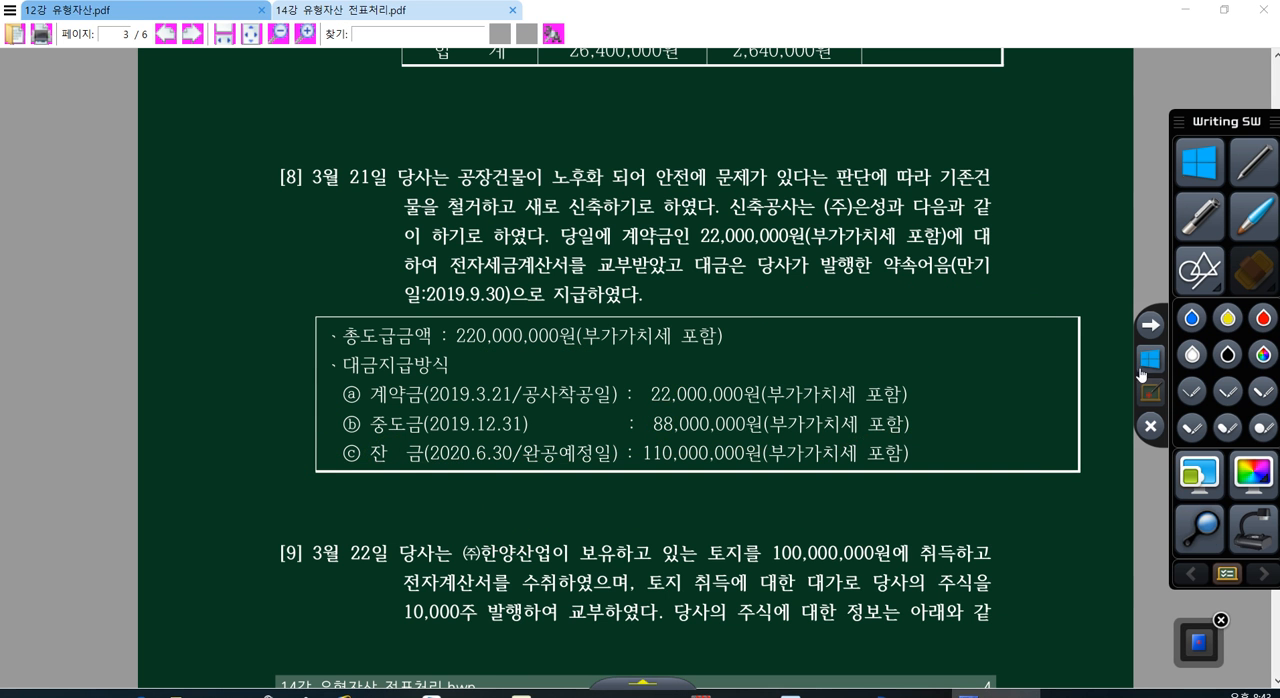
pyautogui.click(996, 690)
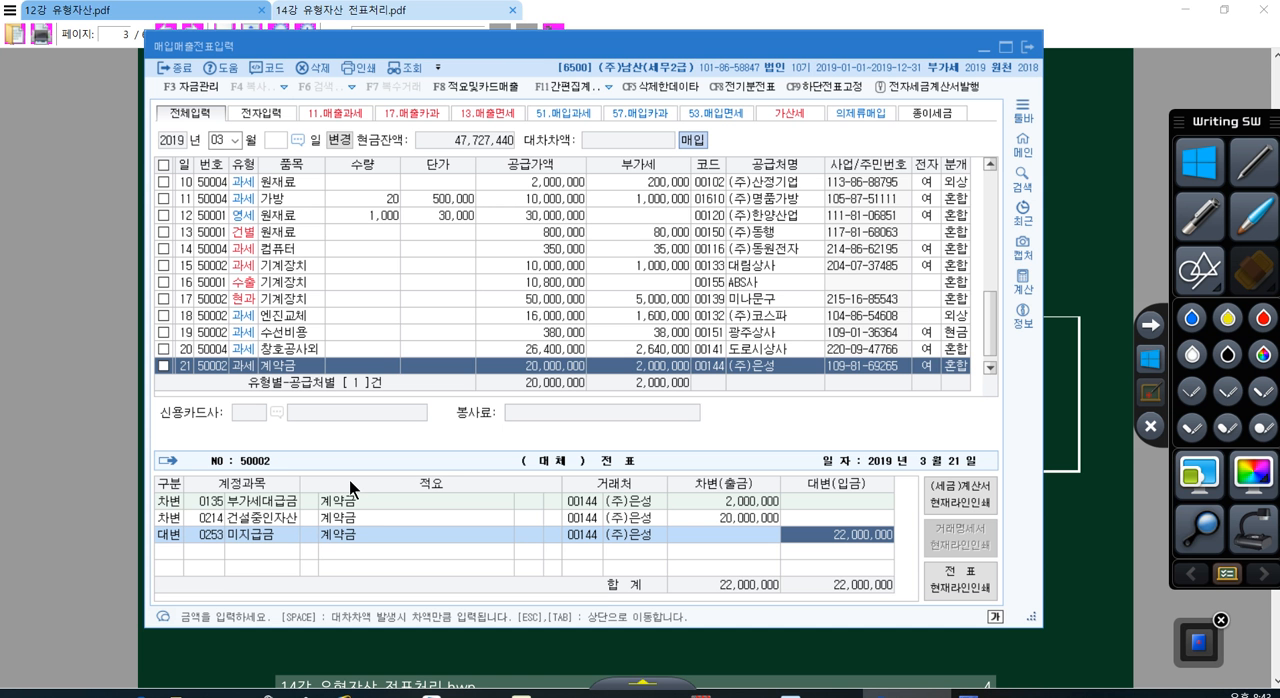
pyautogui.scroll(-1, 930, 360)
pyautogui.press('Escape')
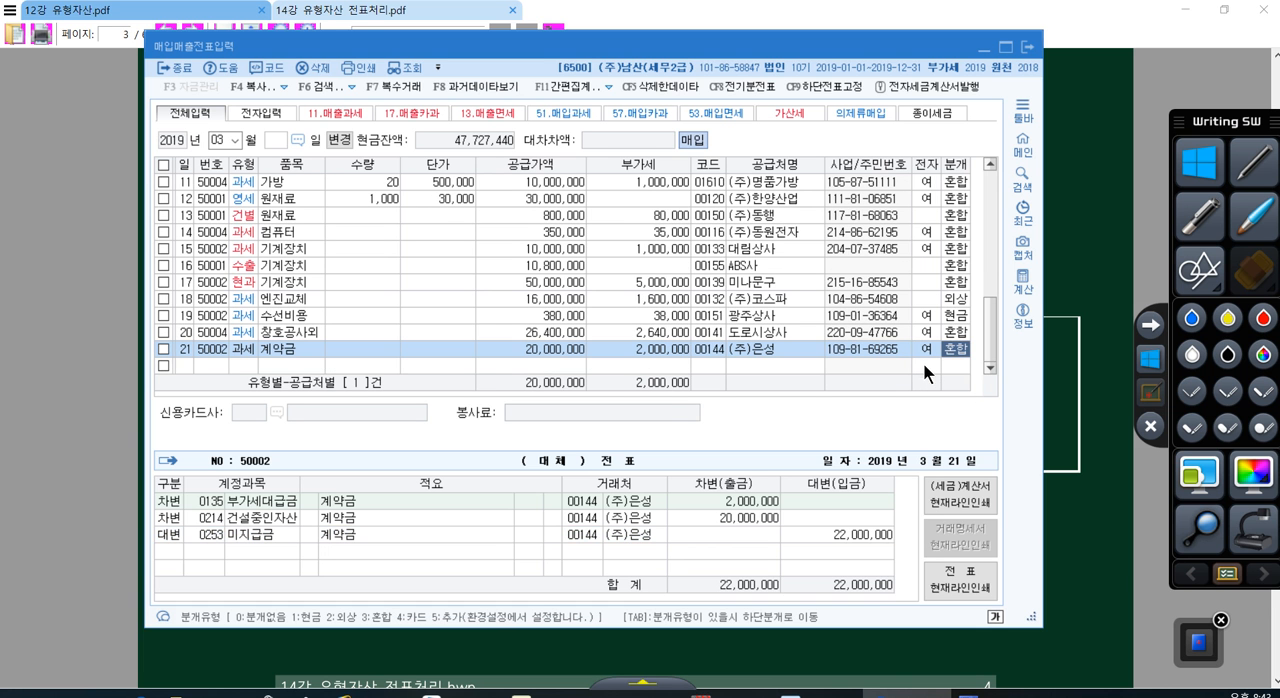
pyautogui.click(490, 365)
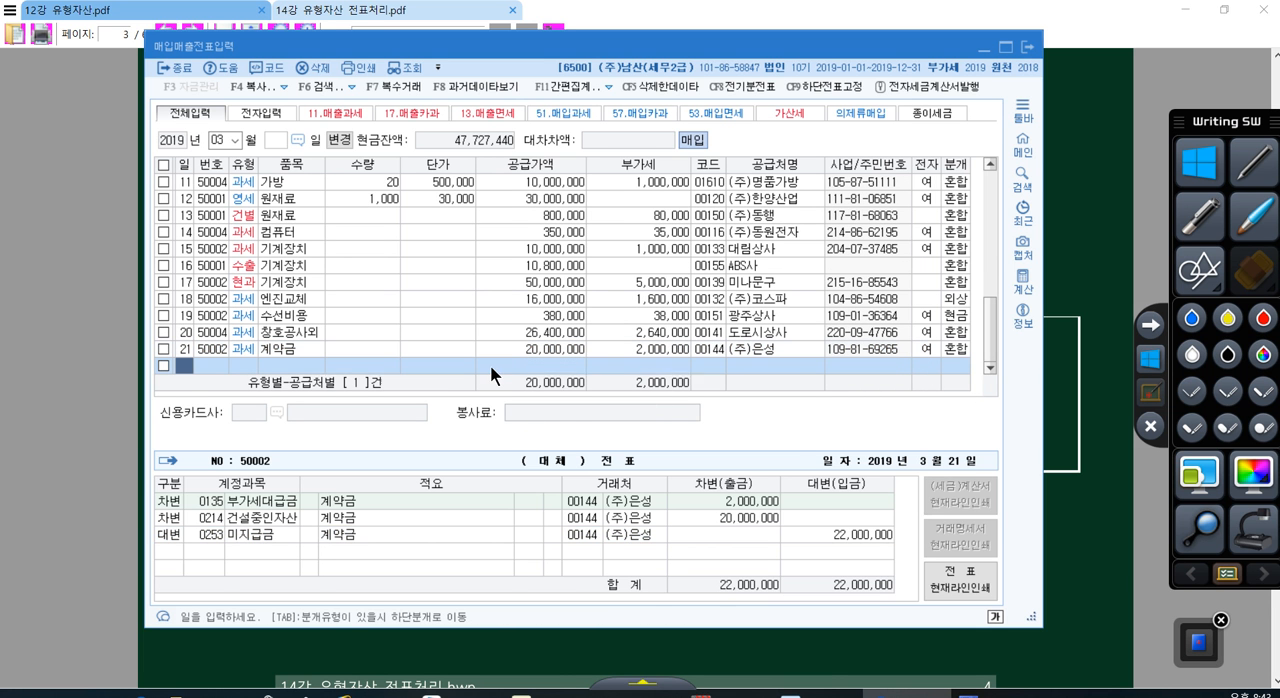
pyautogui.write('22')
pyautogui.press('Return')
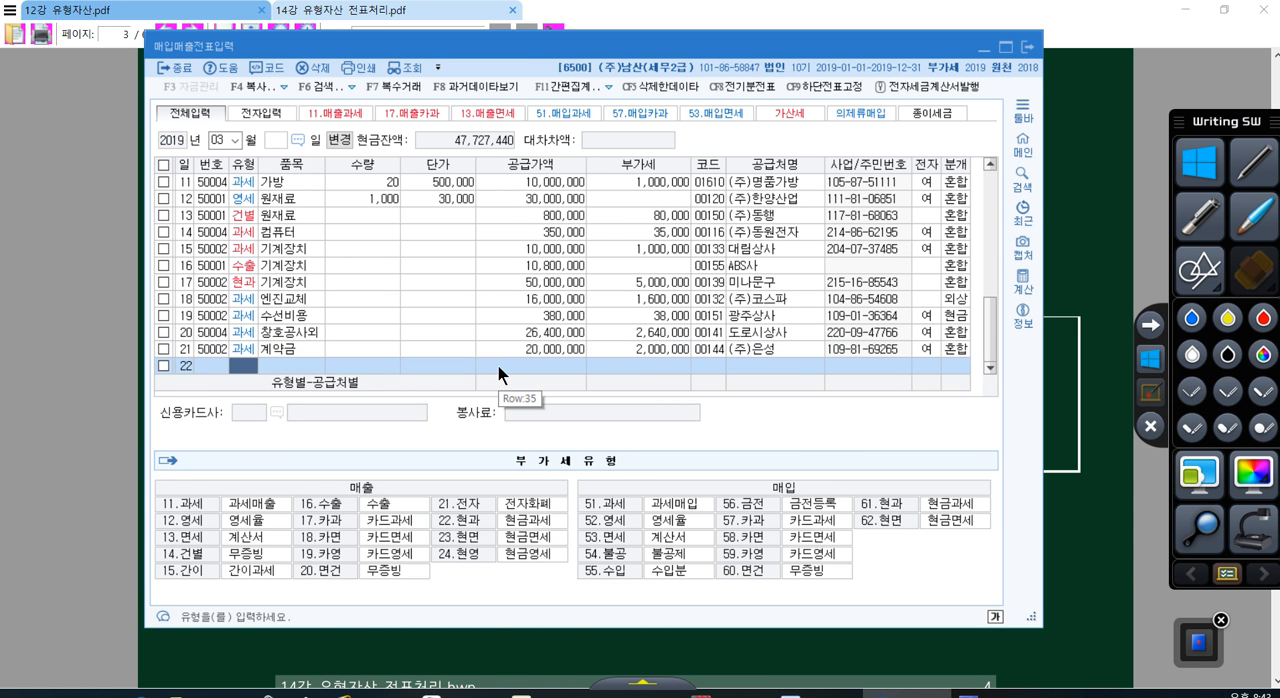
# Switch to the 12강 유형자산 PDF and examine the 현물출자 row in the acquisition cost table
pyautogui.click(1078, 433)
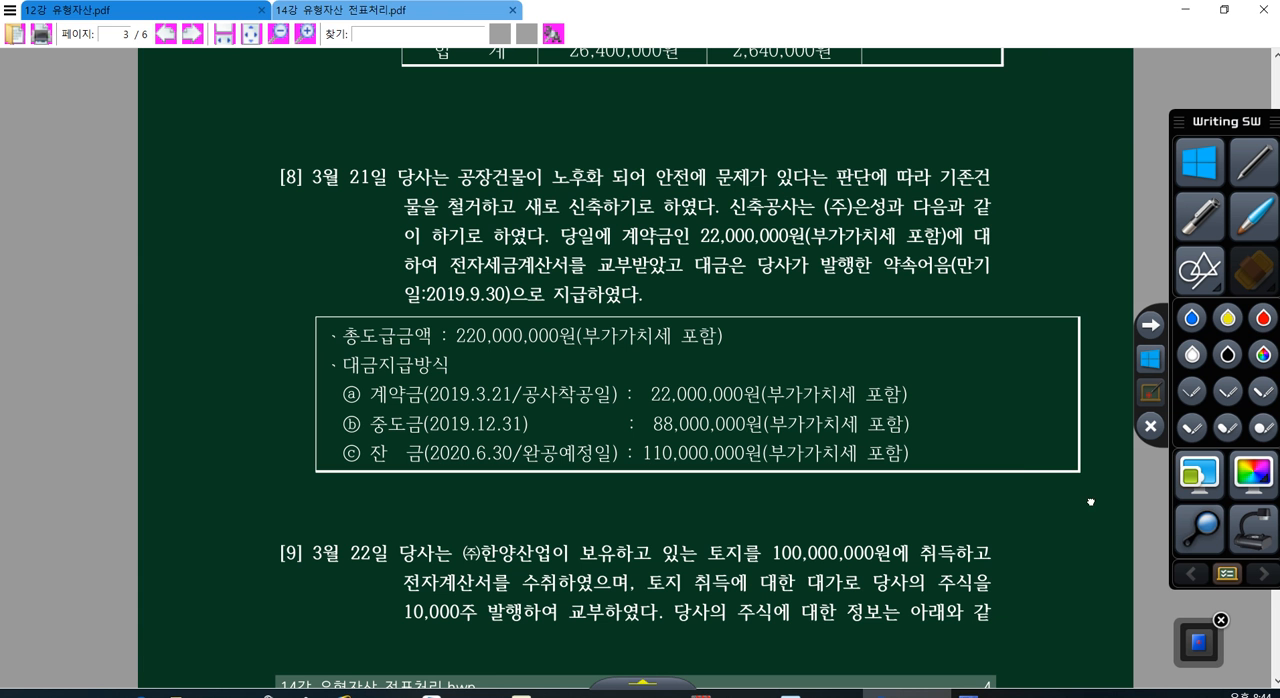
pyautogui.click(205, 12)
pyautogui.scroll(5, 384, 513)
pyautogui.scroll(4, 404, 372)
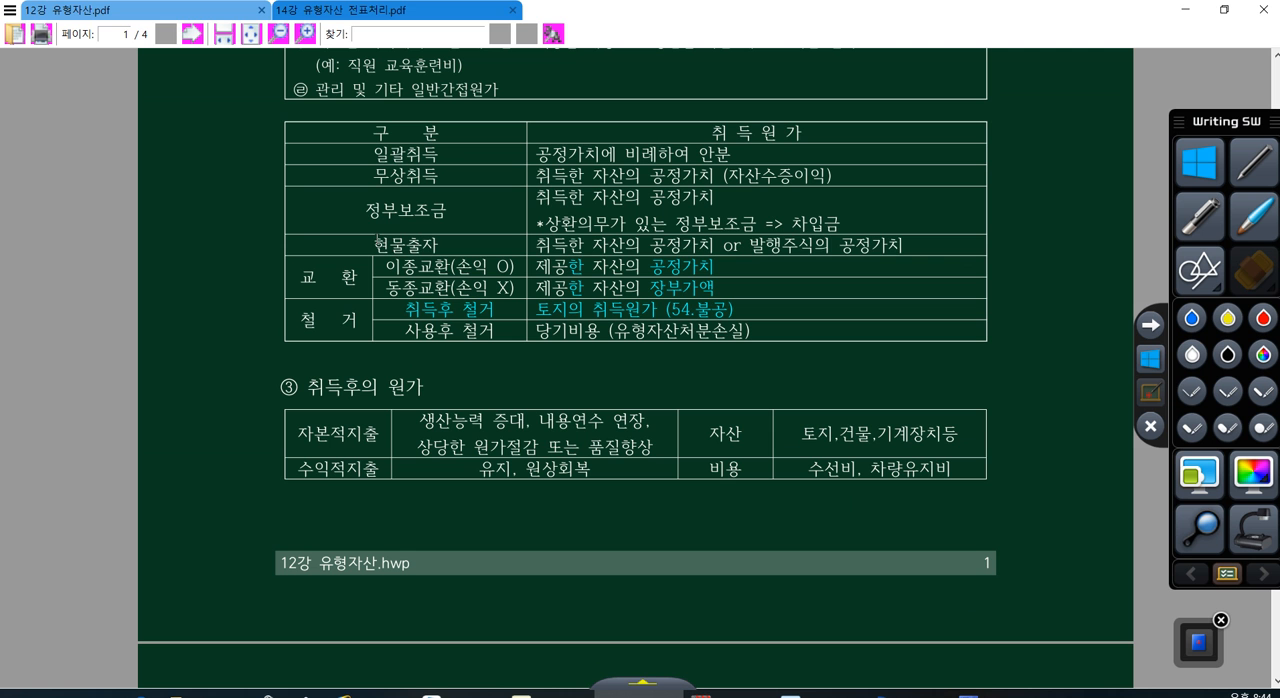
pyautogui.moveTo(390, 245); pyautogui.dragTo(838, 246)
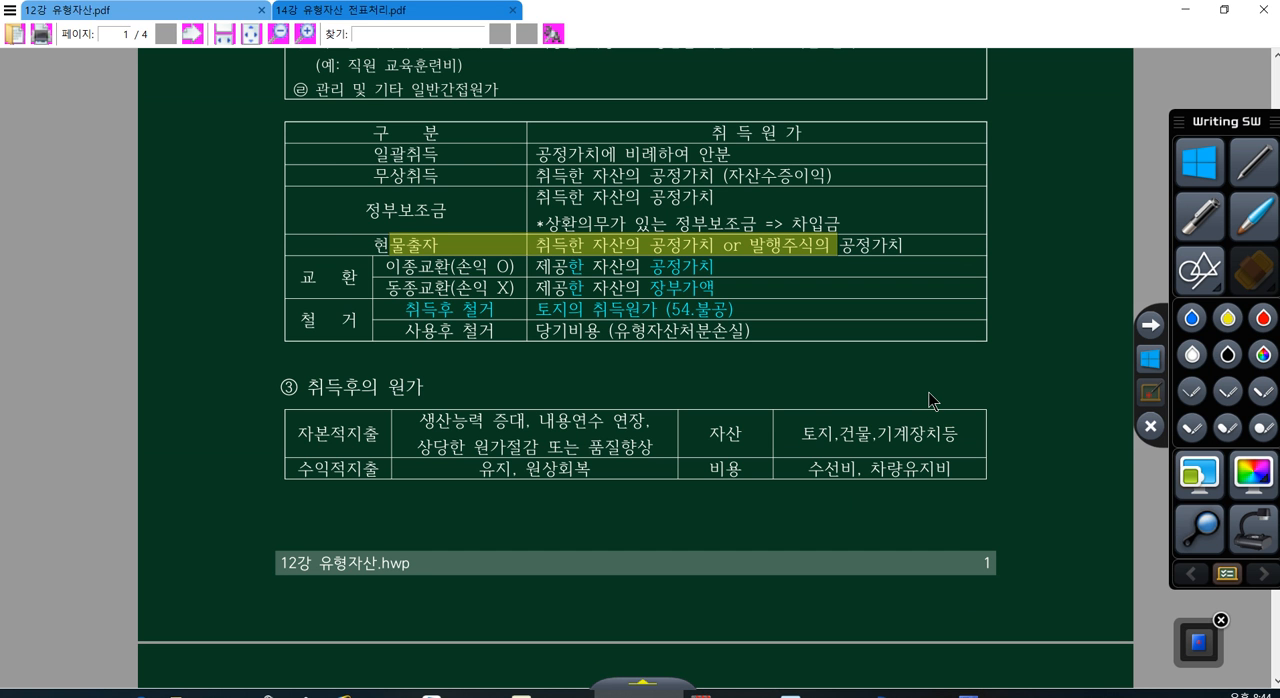
pyautogui.click(383, 260)
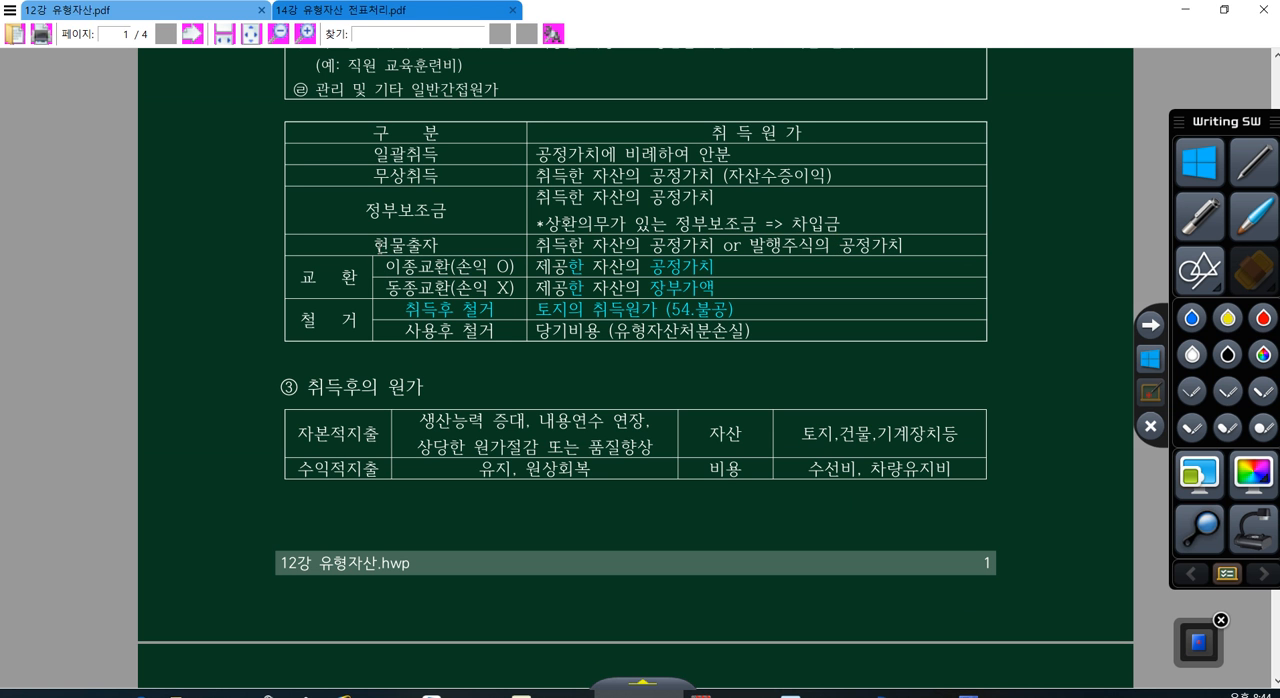
pyautogui.moveTo(379, 248); pyautogui.dragTo(404, 247)
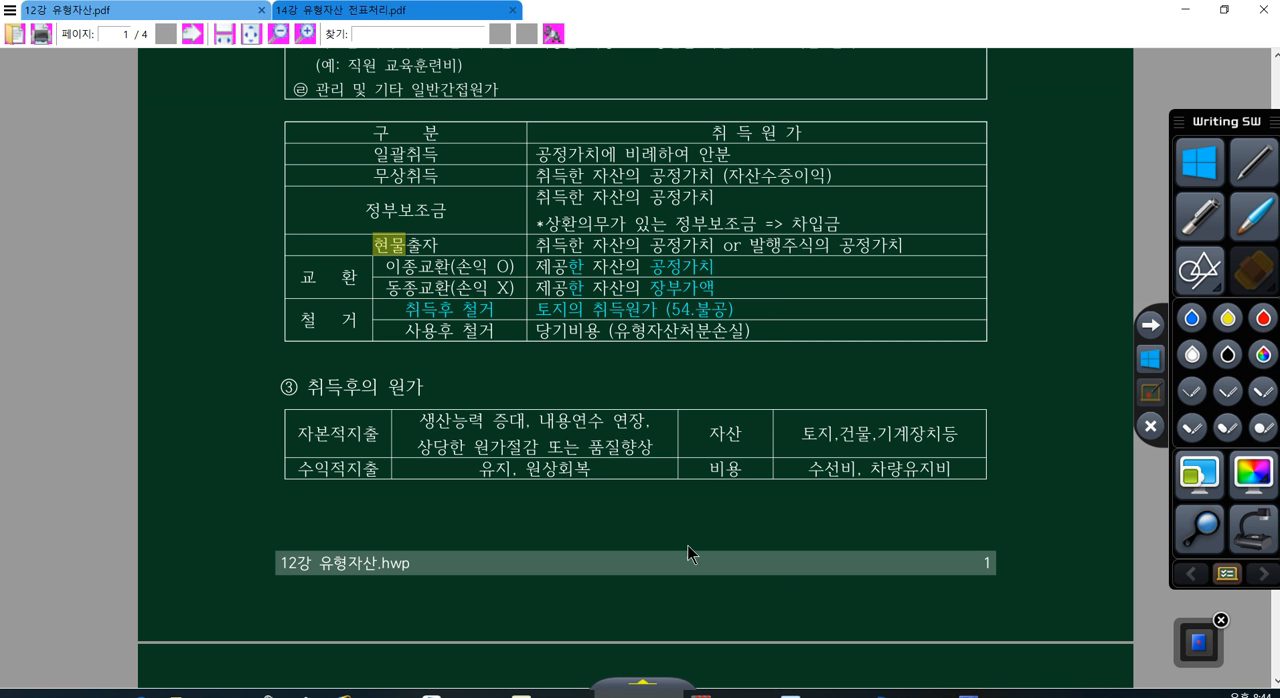
# Back in the voucher window, set the March 22 line to type 53 면세 with item 토지 and supply amount 100,000,000
pyautogui.click(930, 694)
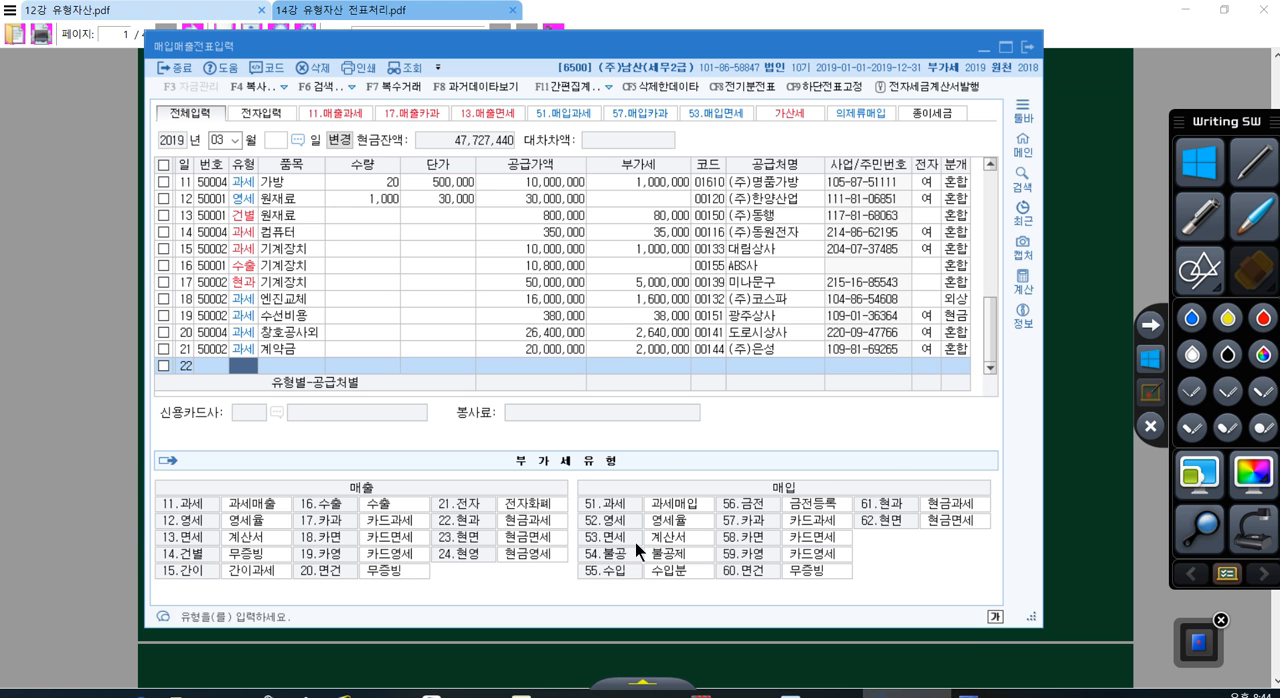
pyautogui.write('53')
pyautogui.press('Return')
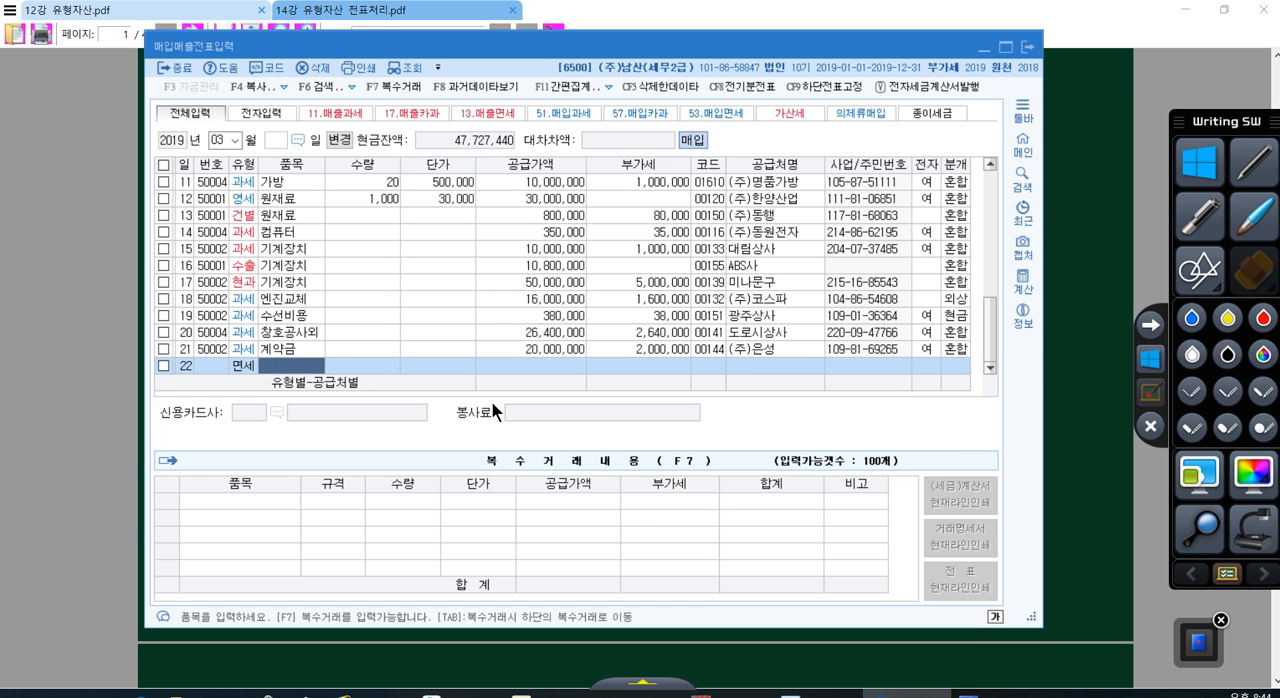
pyautogui.write('토지')
pyautogui.press('Return')
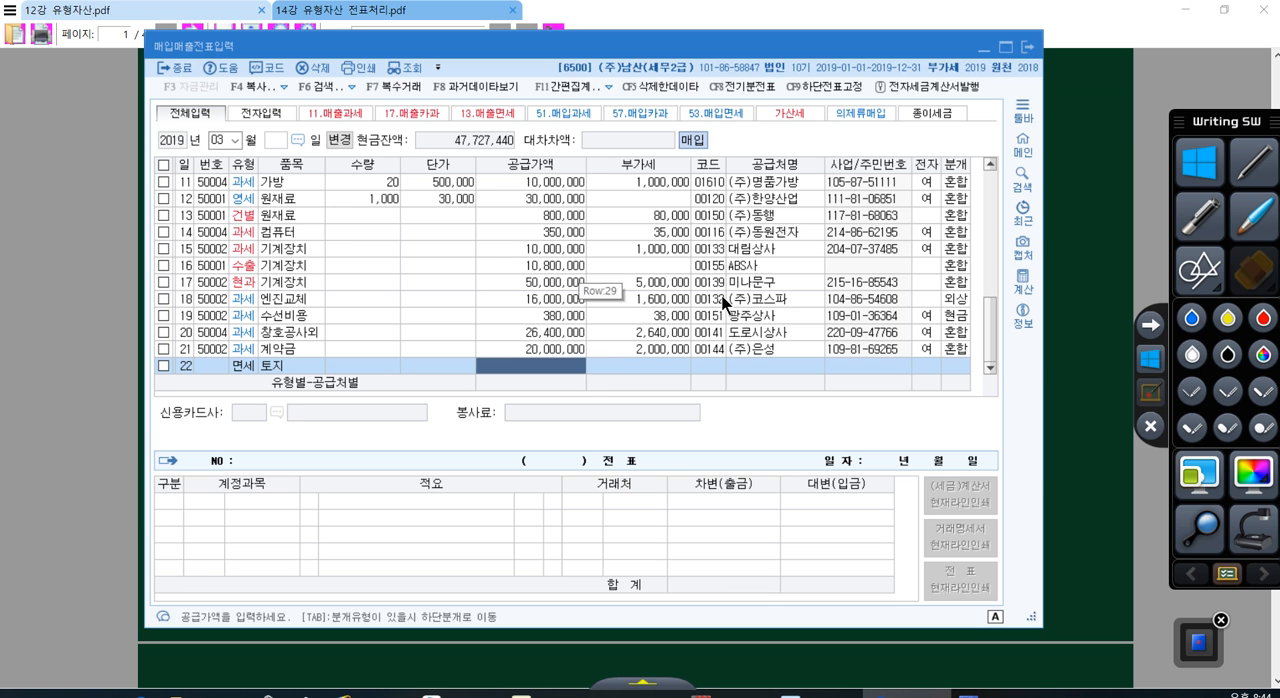
pyautogui.write('100000000')
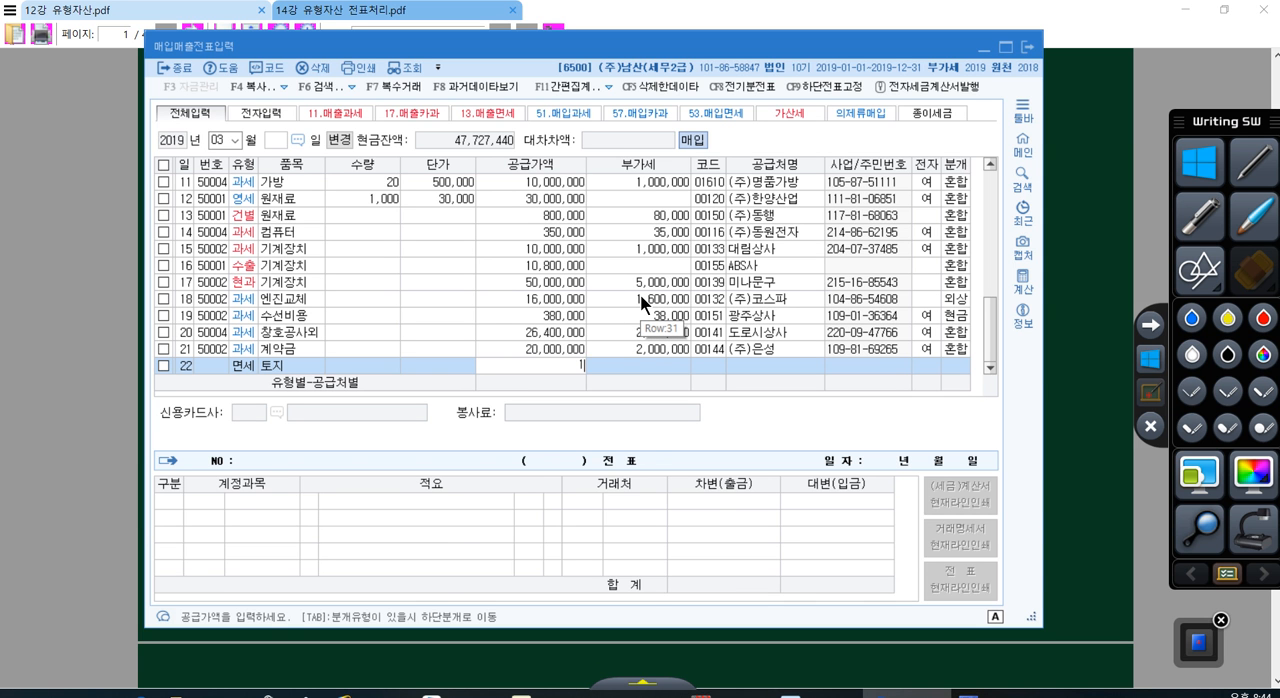
pyautogui.press('Return')
pyautogui.press('Return')
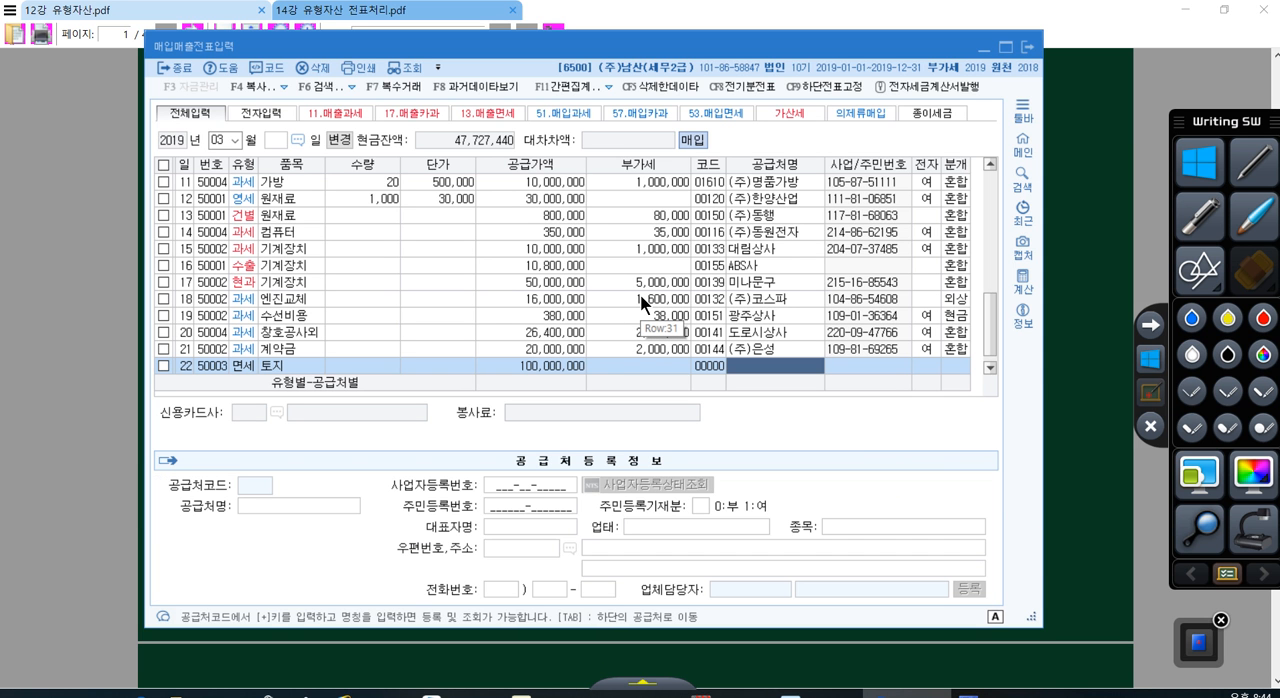
# Set the March 22 supplier to (주)한양산업, mark the invoice as electronic, and choose the 혼합 journal type
pyautogui.write('한양')
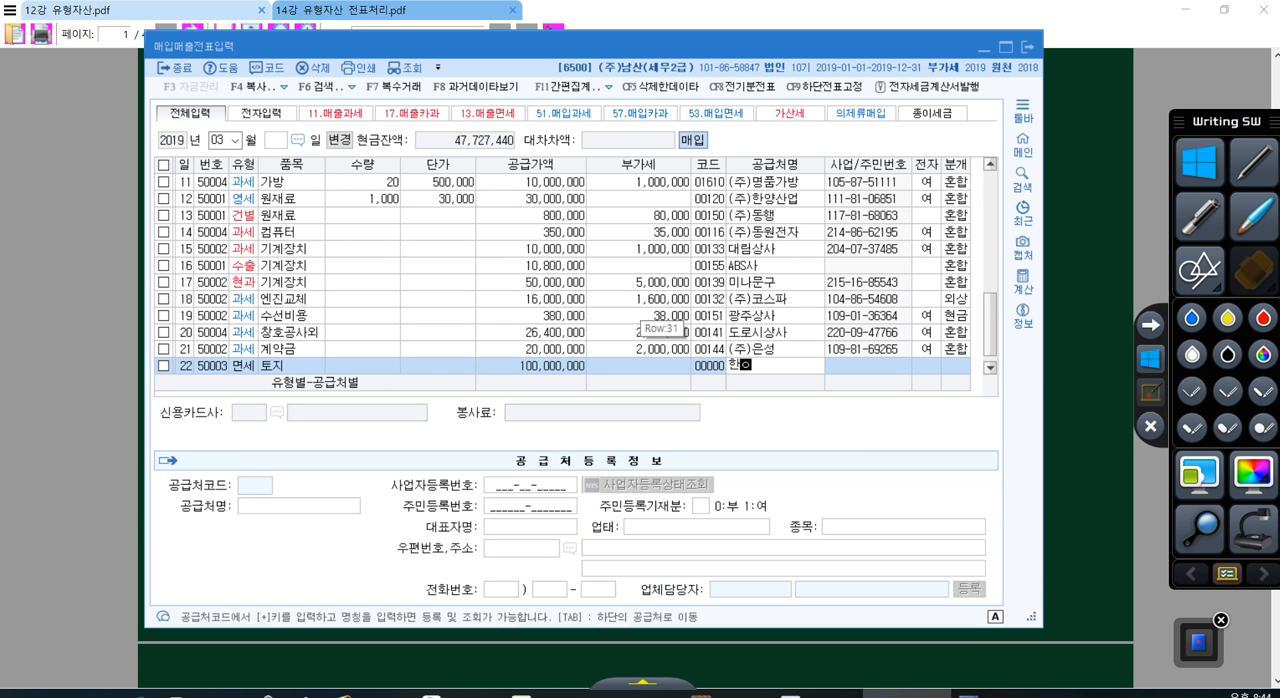
pyautogui.press('Return')
pyautogui.press('Return')
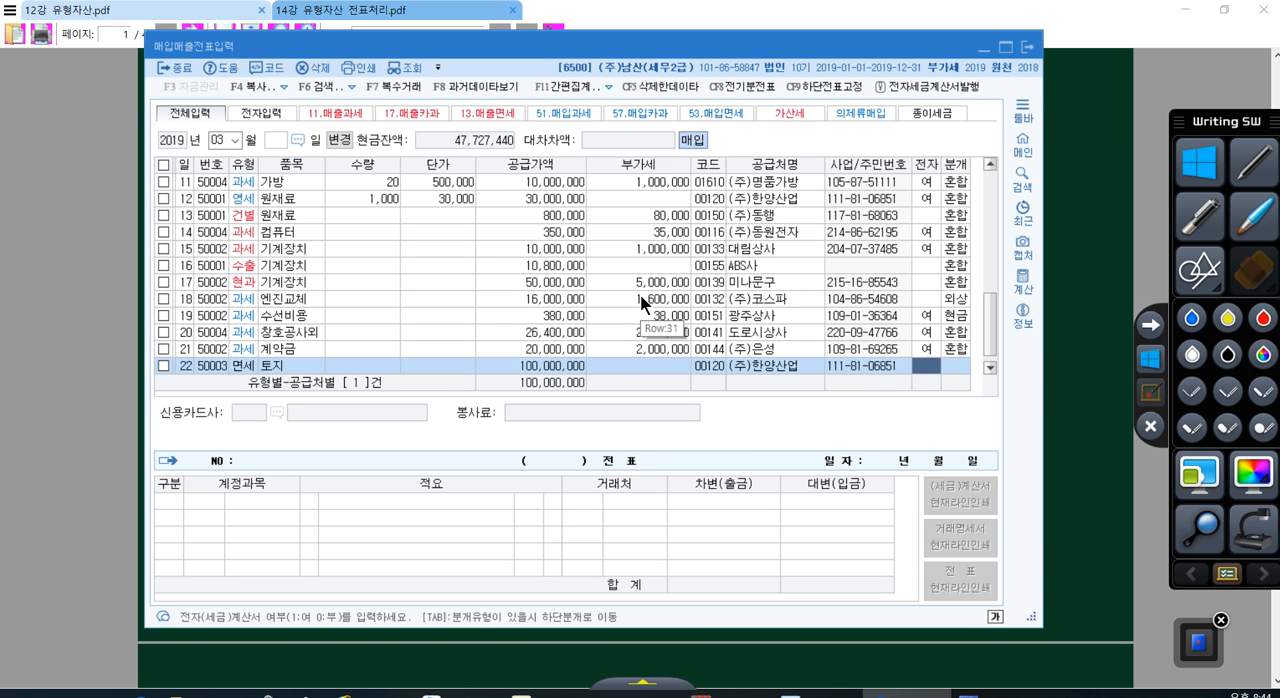
pyautogui.write('1')
pyautogui.press('Return')
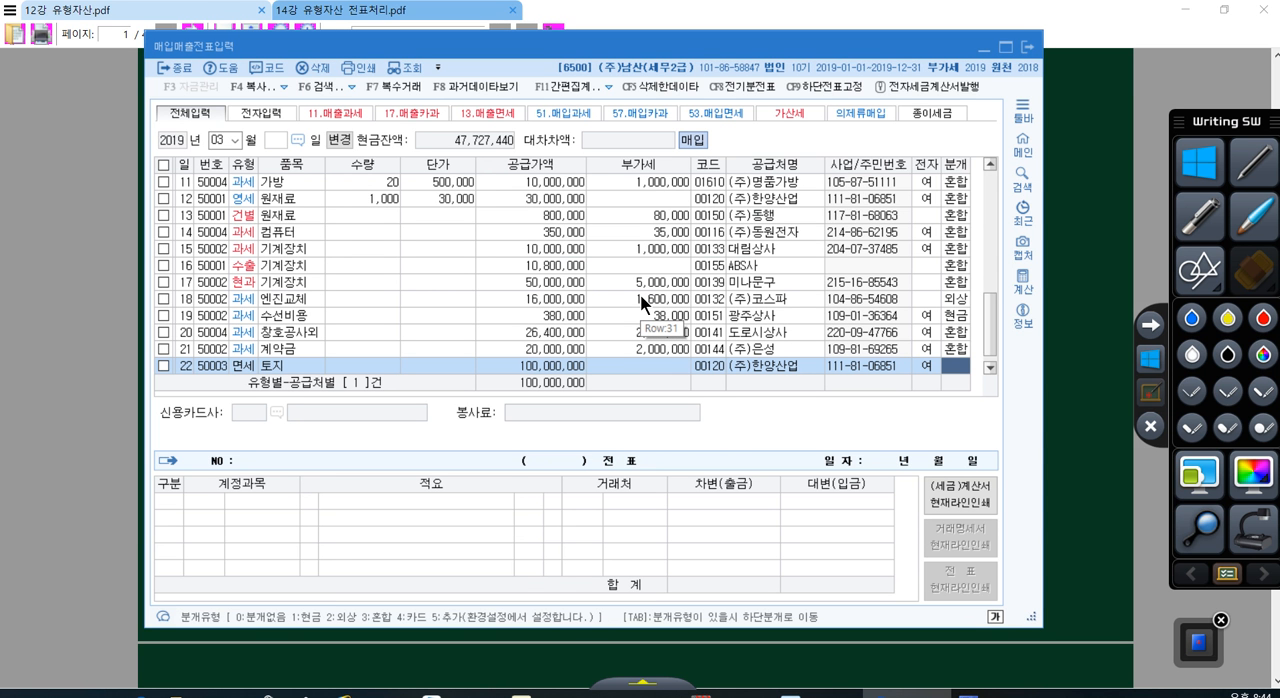
pyautogui.write('3')
pyautogui.press('Return')
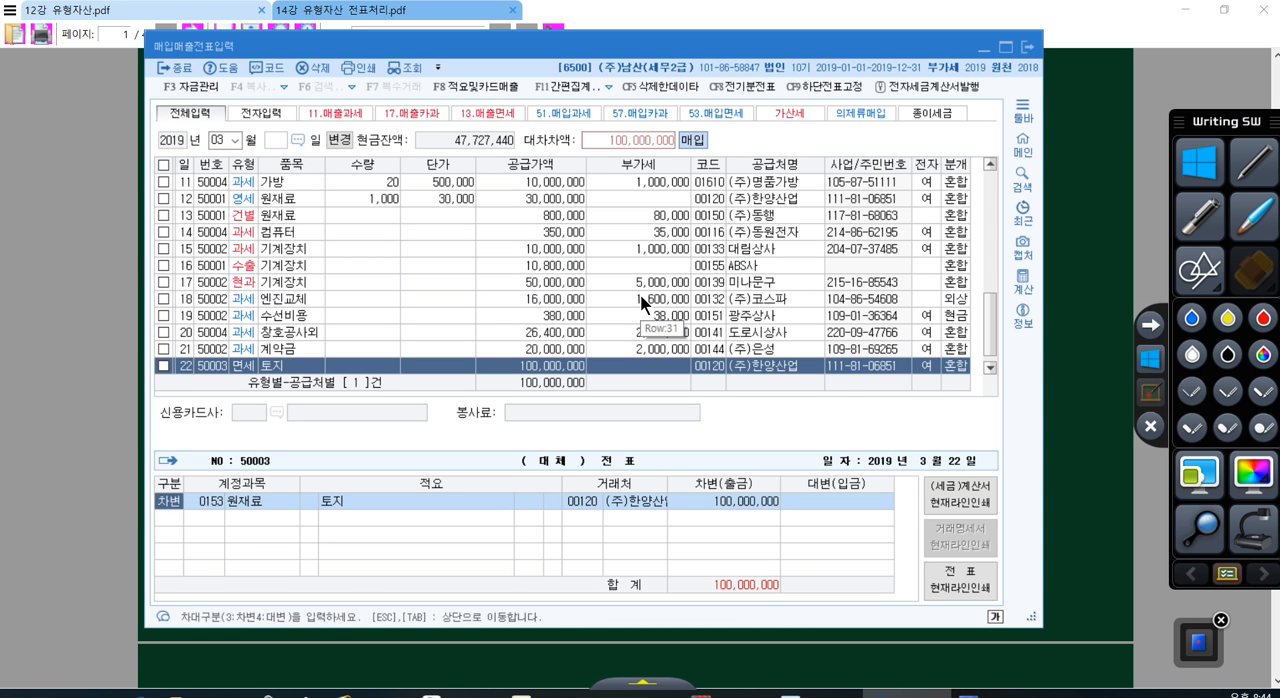
# Change the March 22 debit account to 0201 토지 and add a 100,000,000 credit line for account 0331 자본금
pyautogui.write('201')
pyautogui.press('Return')
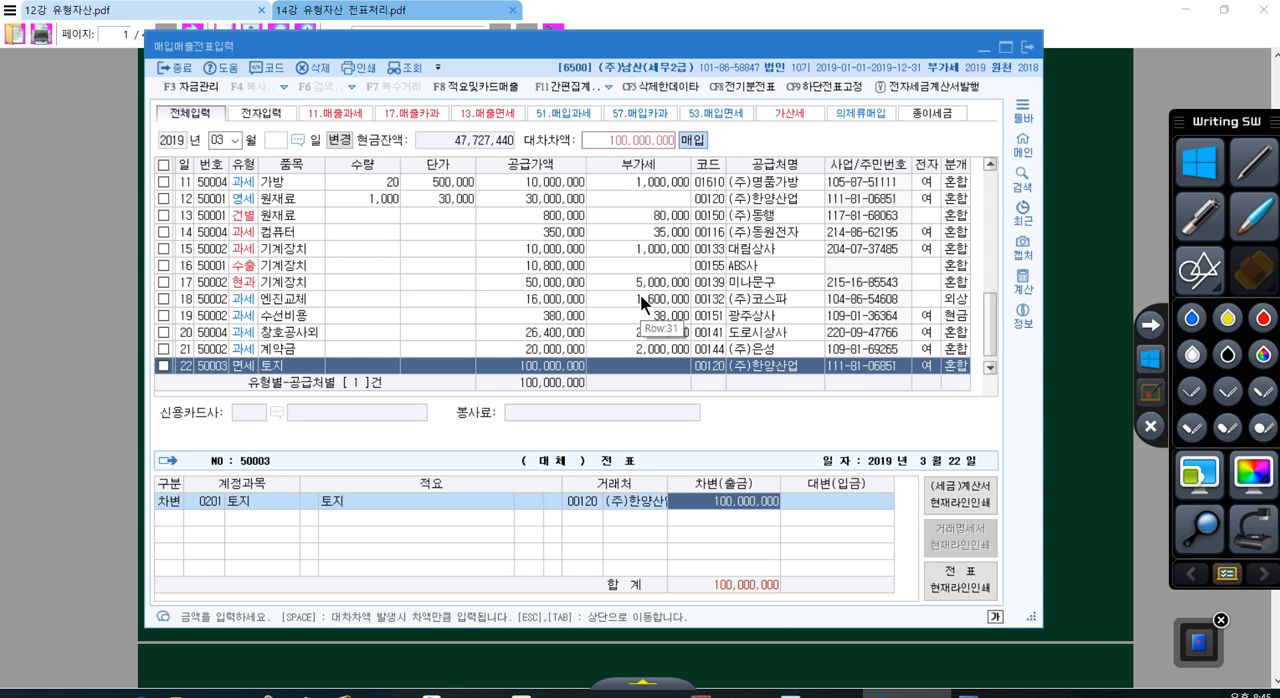
pyautogui.press('Return')
pyautogui.write('4')
pyautogui.press('Return')
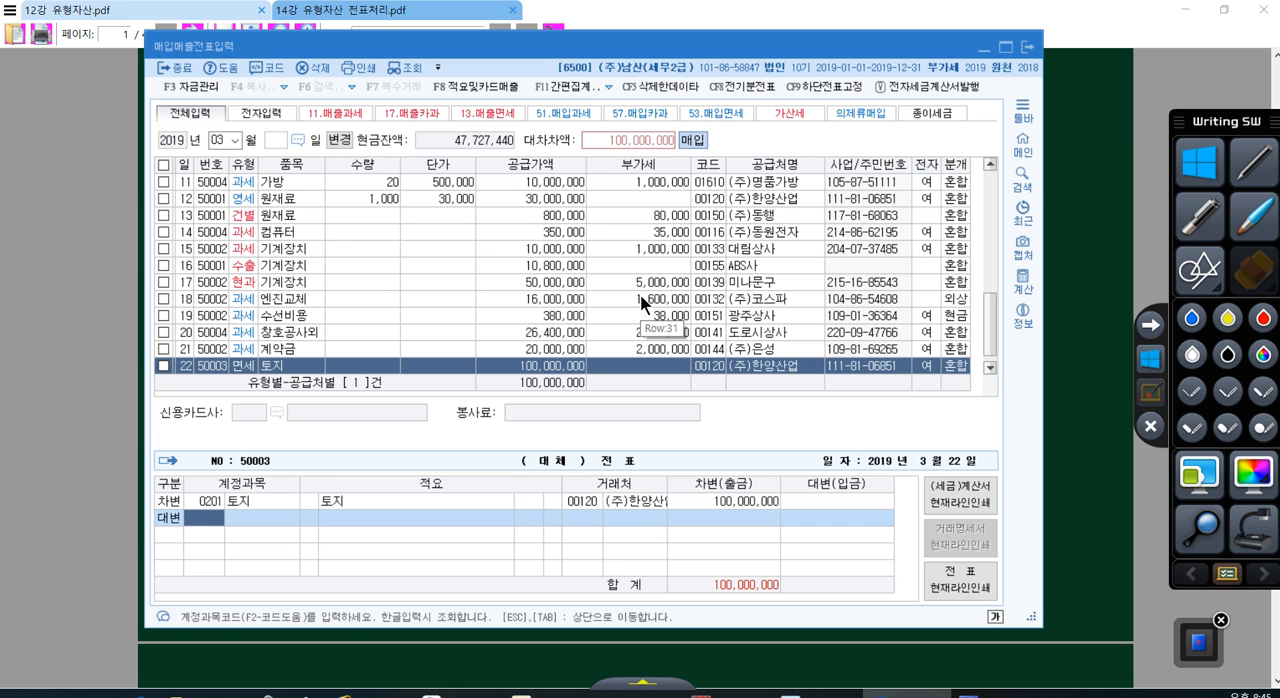
pyautogui.write('331')
pyautogui.press('Return')
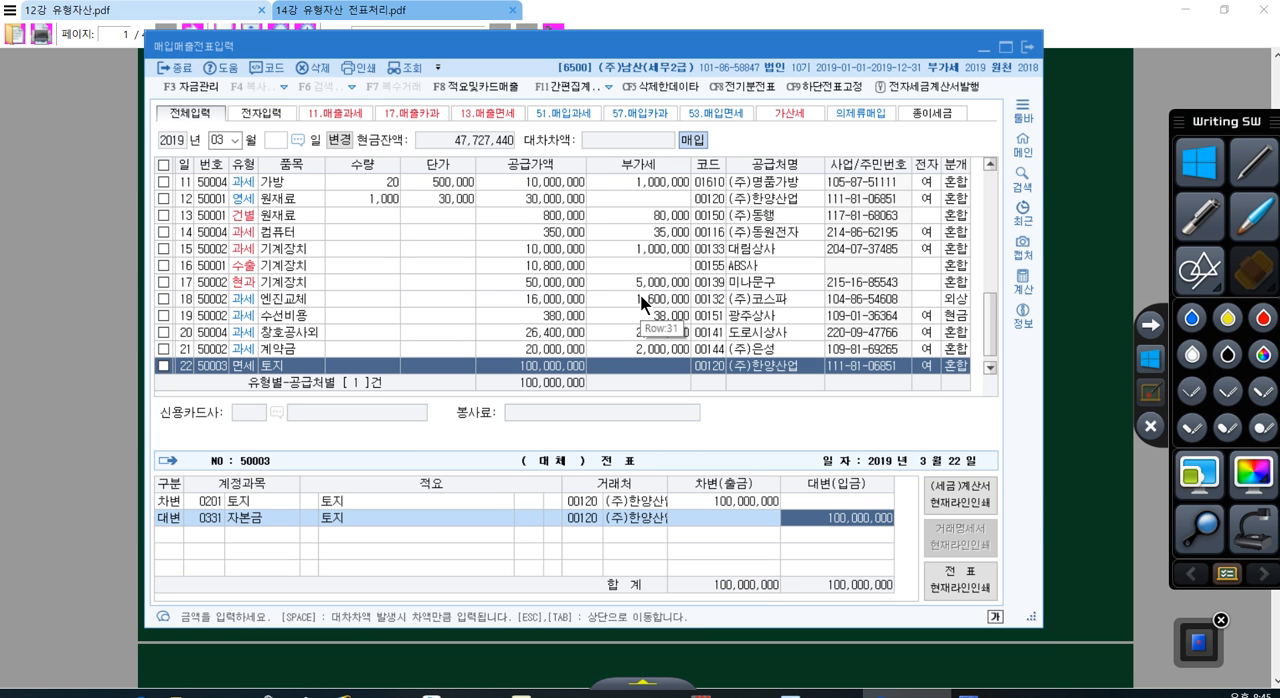
# Switch to the 14강 유형자산 전표처리 PDF and consult the share face value and market price in exercise [9]
pyautogui.click(251, 521)
pyautogui.click(826, 518)
pyautogui.scroll(-10, 995, 490)
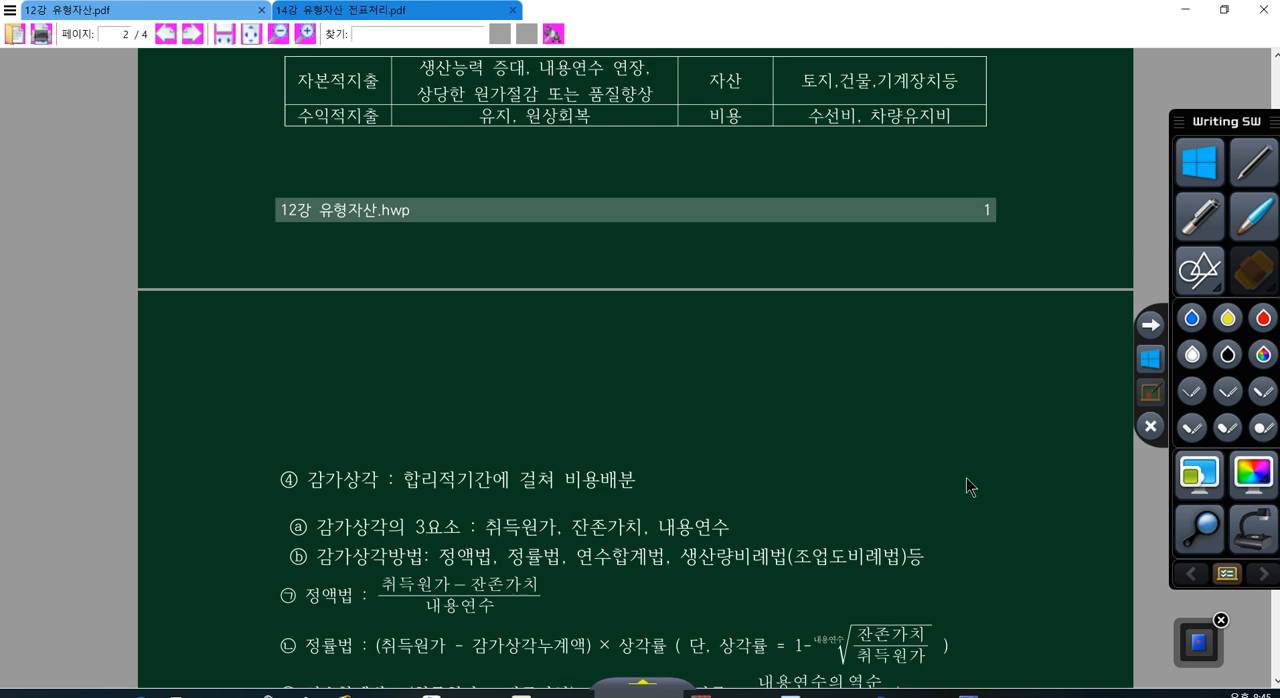
pyautogui.click(460, 9)
pyautogui.scroll(-3, 537, 315)
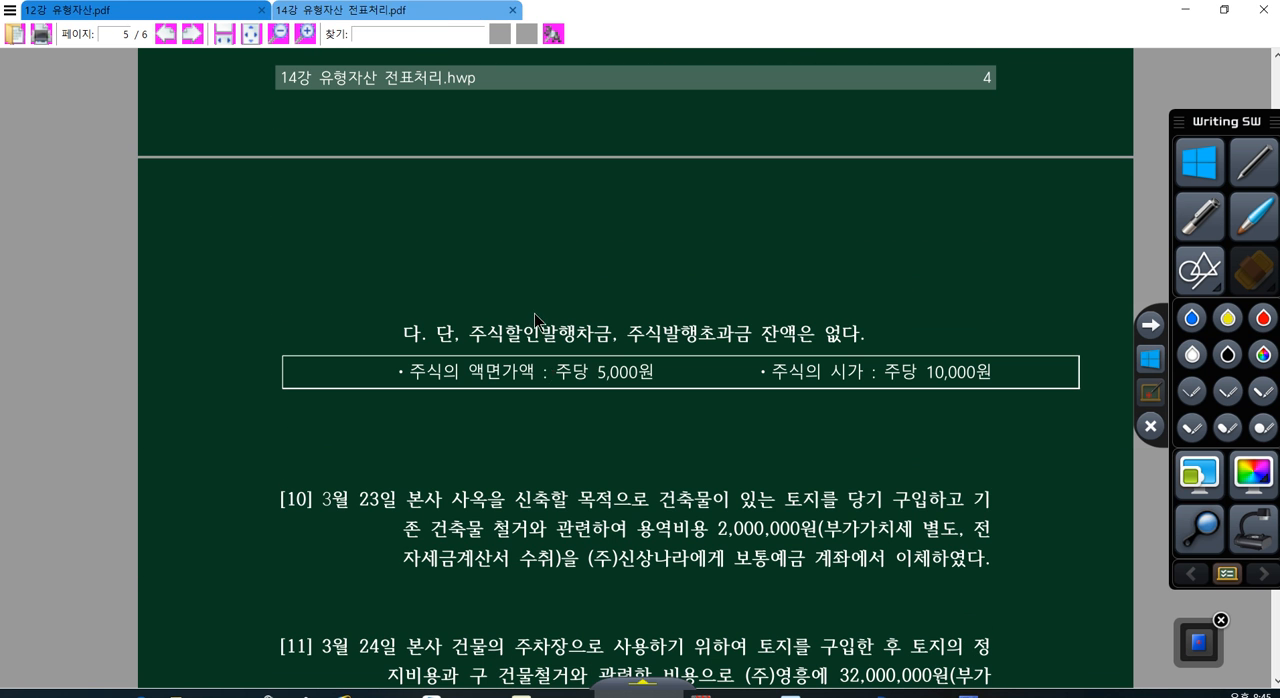
# Check the face value and issued share count in exercise [9], switch back to the voucher window and set the 자본금 credit to 50,000,000
pyautogui.moveTo(574, 372); pyautogui.dragTo(640, 372)
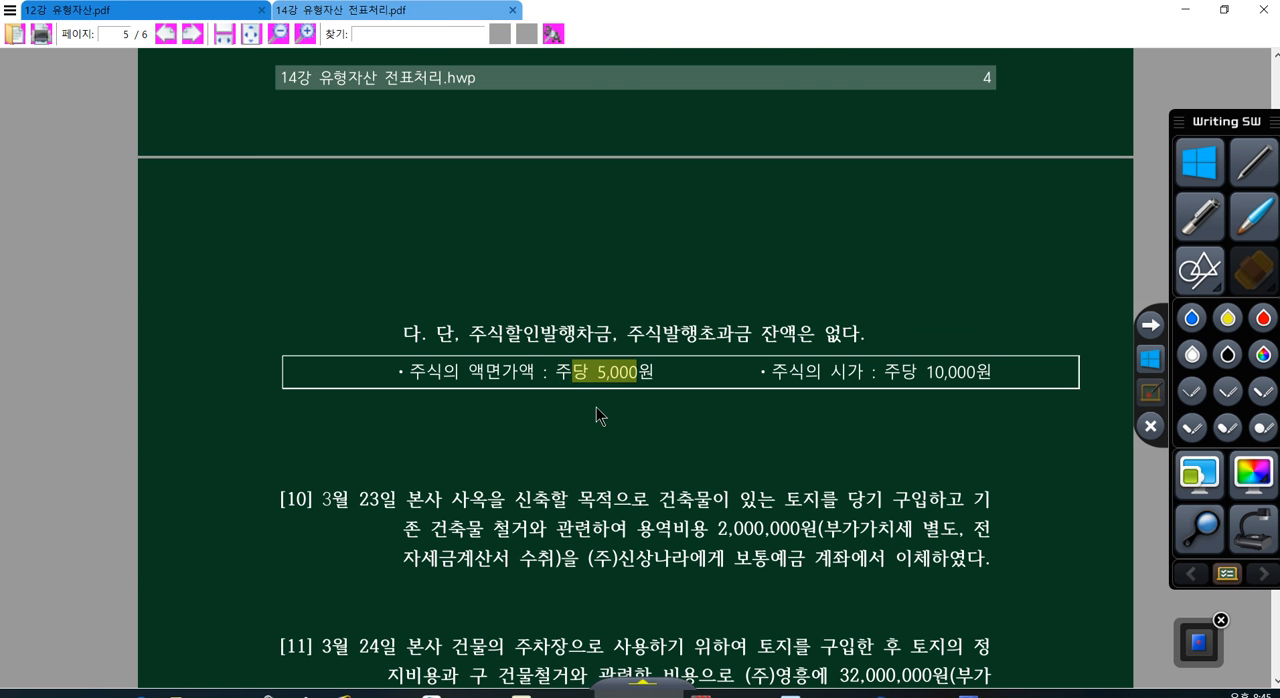
pyautogui.scroll(1, 597, 414)
pyautogui.moveTo(413, 131)
pyautogui.mouseDown()
pyautogui.moveTo(449, 131)
pyautogui.moveTo(392, 127)
pyautogui.mouseUp()
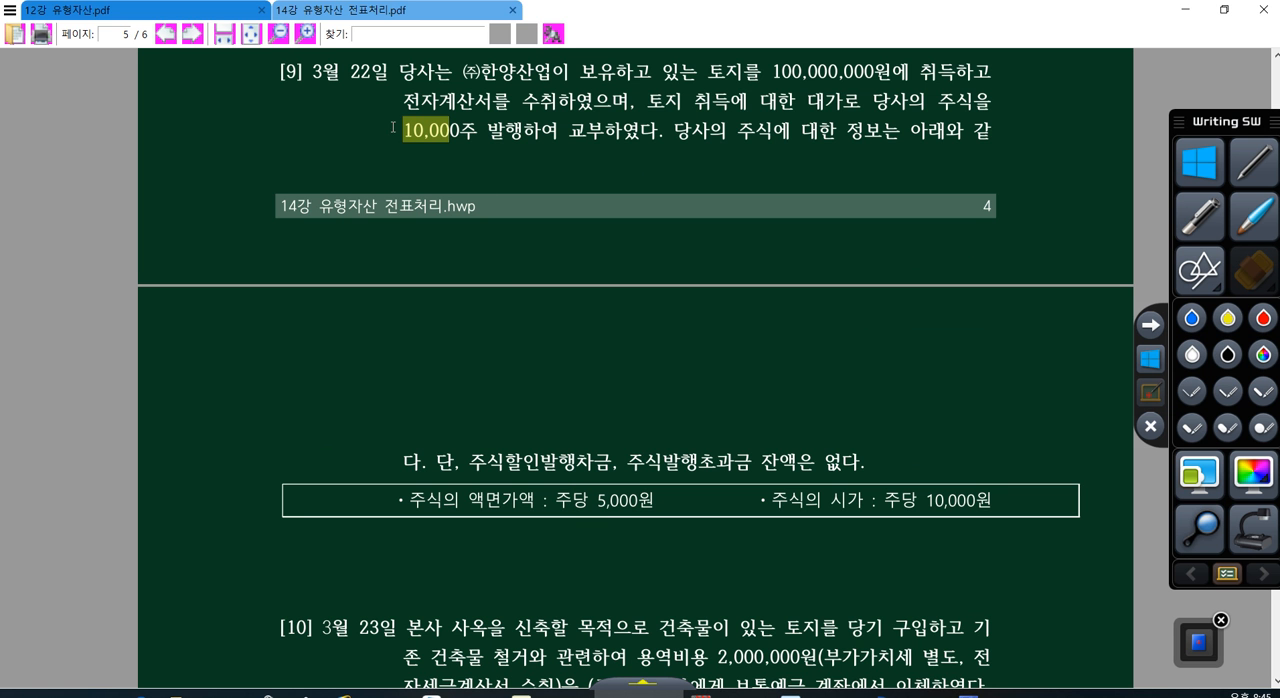
pyautogui.click(900, 692)
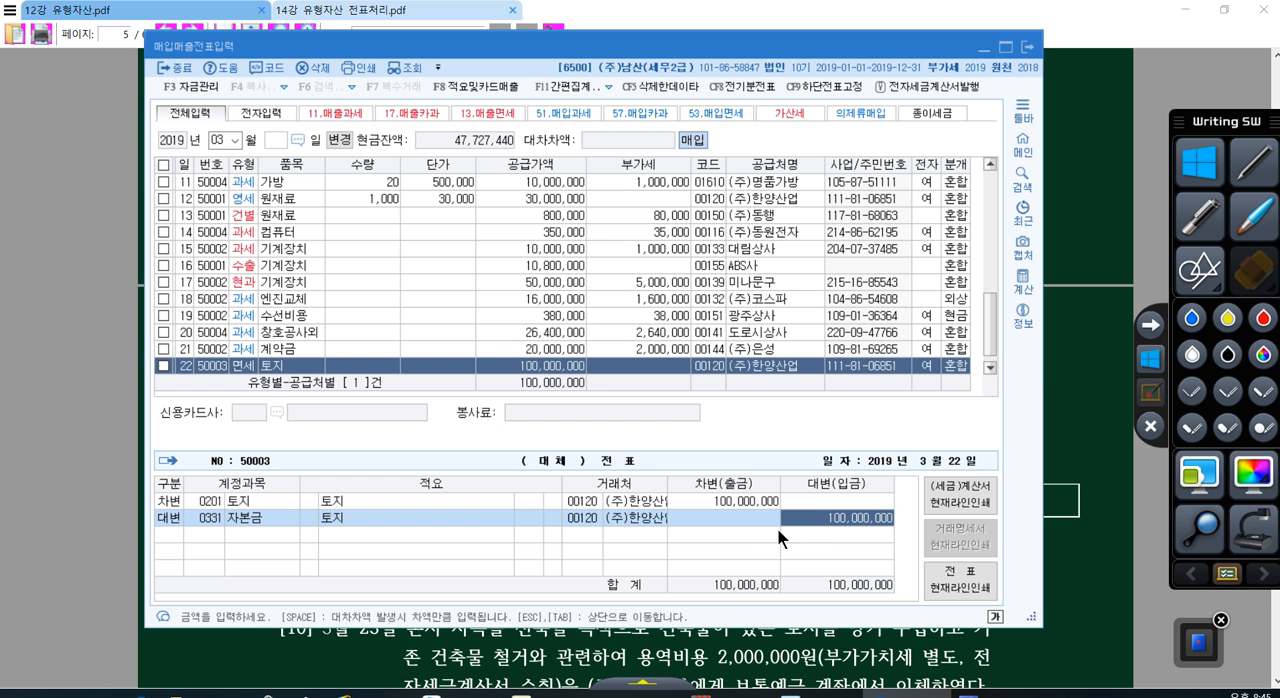
pyautogui.write('50000000')
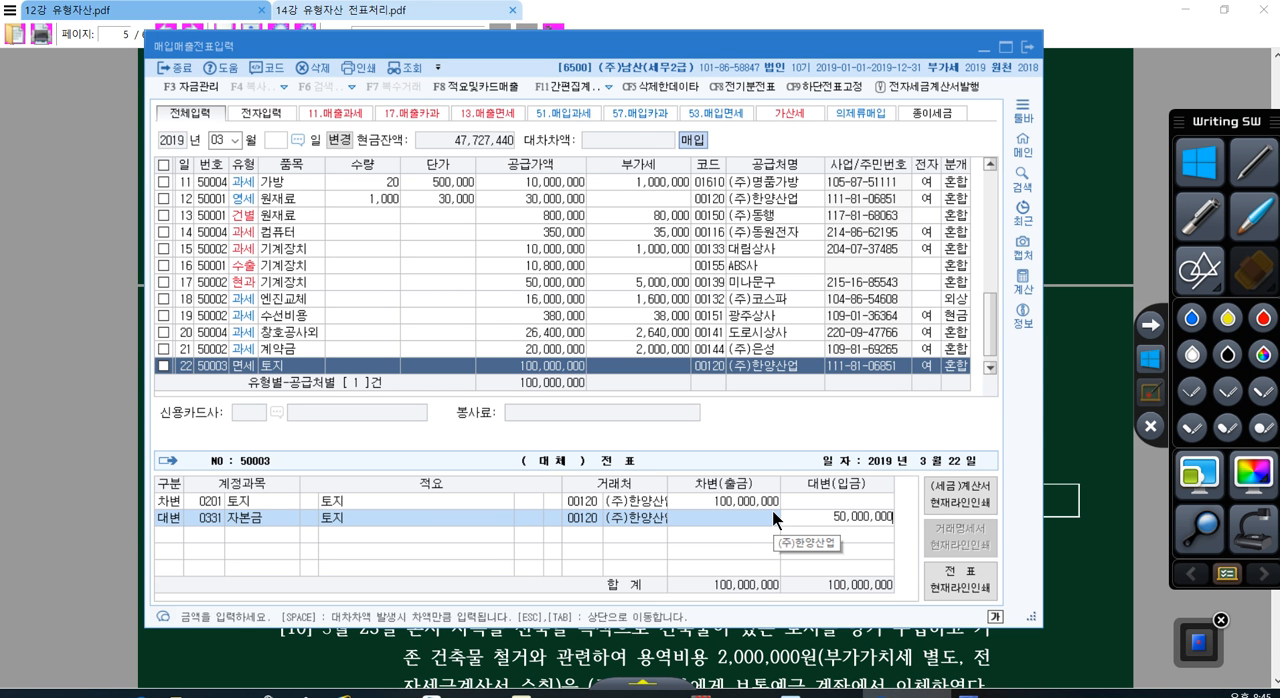
pyautogui.press('Return')
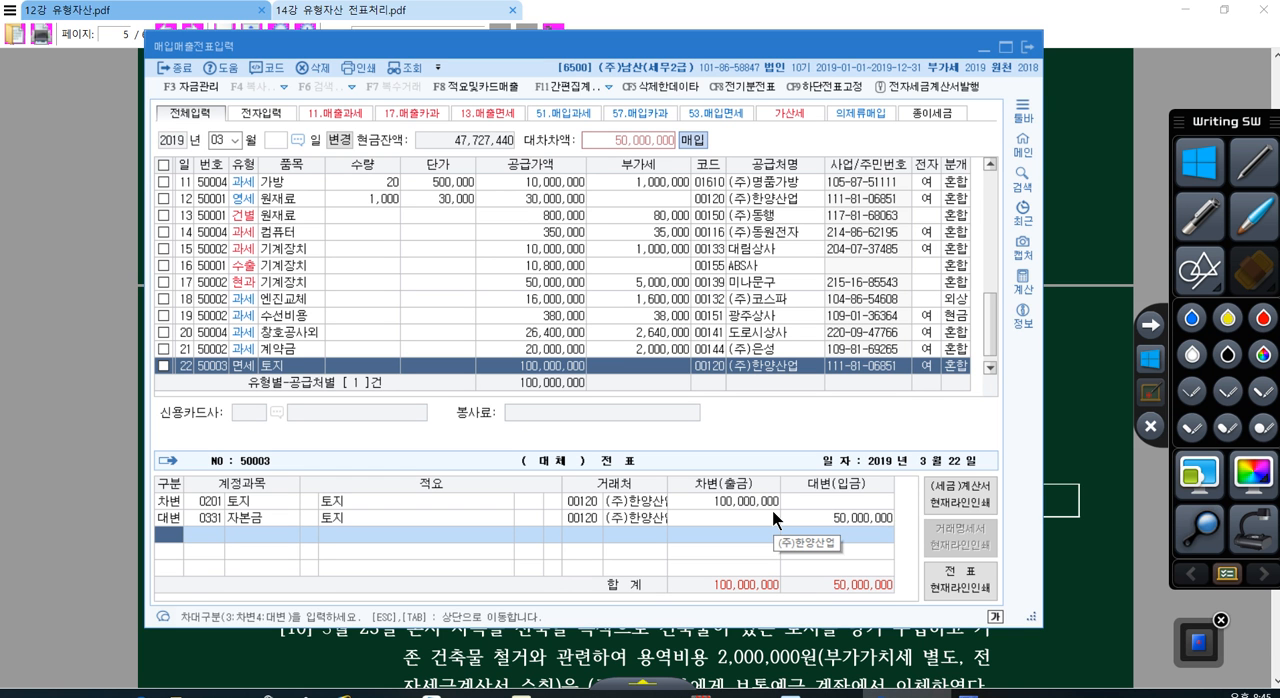
# Add a 50,000,000 credit line for account 0341 주식발행초과금 to the March 22 journal entry
pyautogui.press('4')
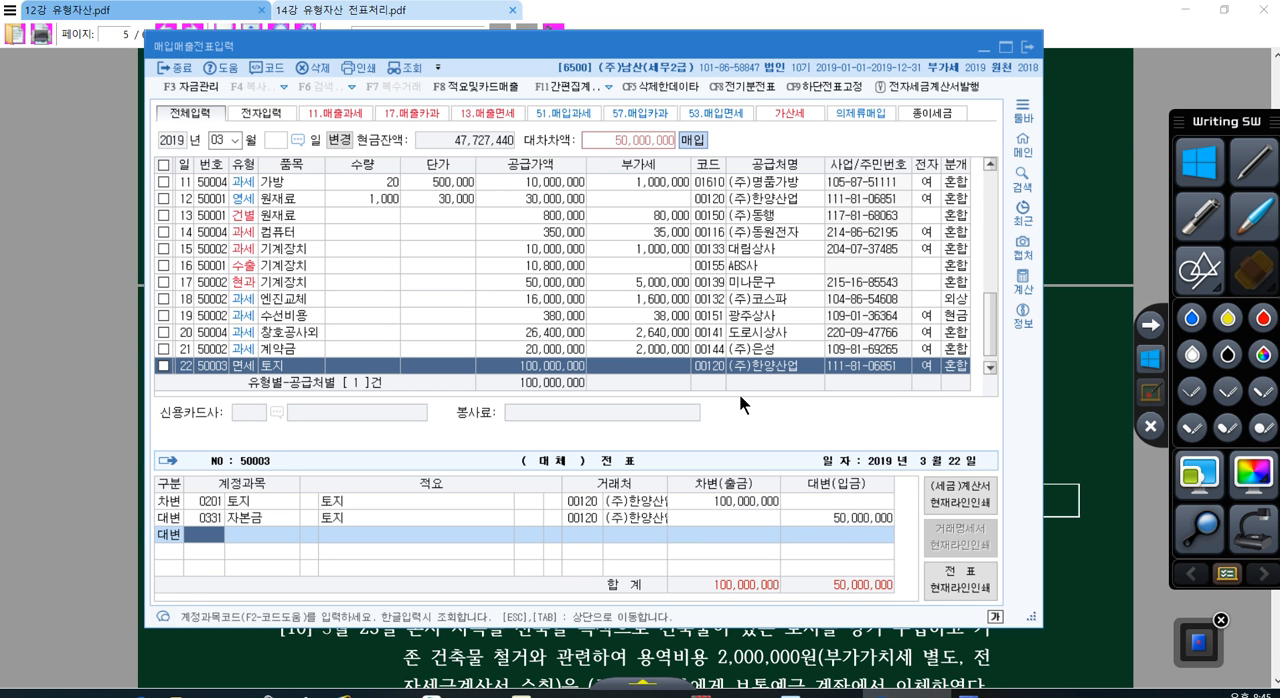
pyautogui.write('주식발')
pyautogui.press('Return')
pyautogui.press('Return')
pyautogui.press('Return')
pyautogui.press('Return')
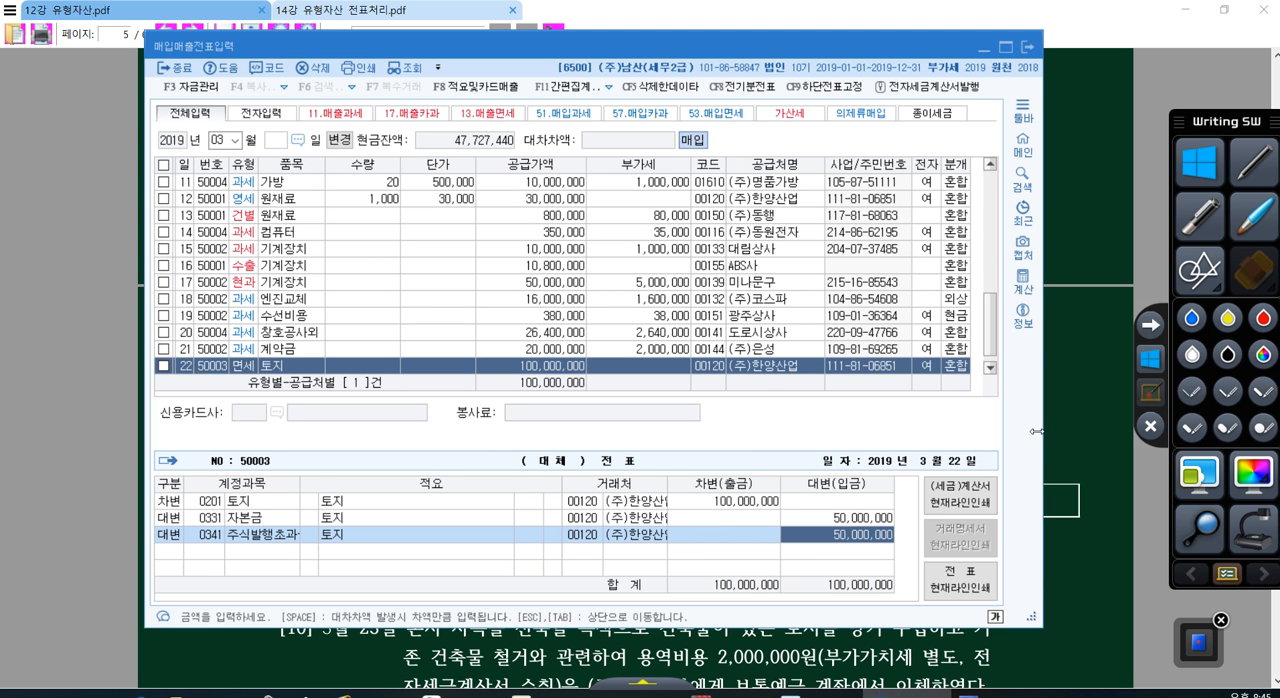
# Switch to the 12강 유형자산 PDF and consult the 현물출자 acquisition cost rule in the acquisition table
pyautogui.click(1067, 430)
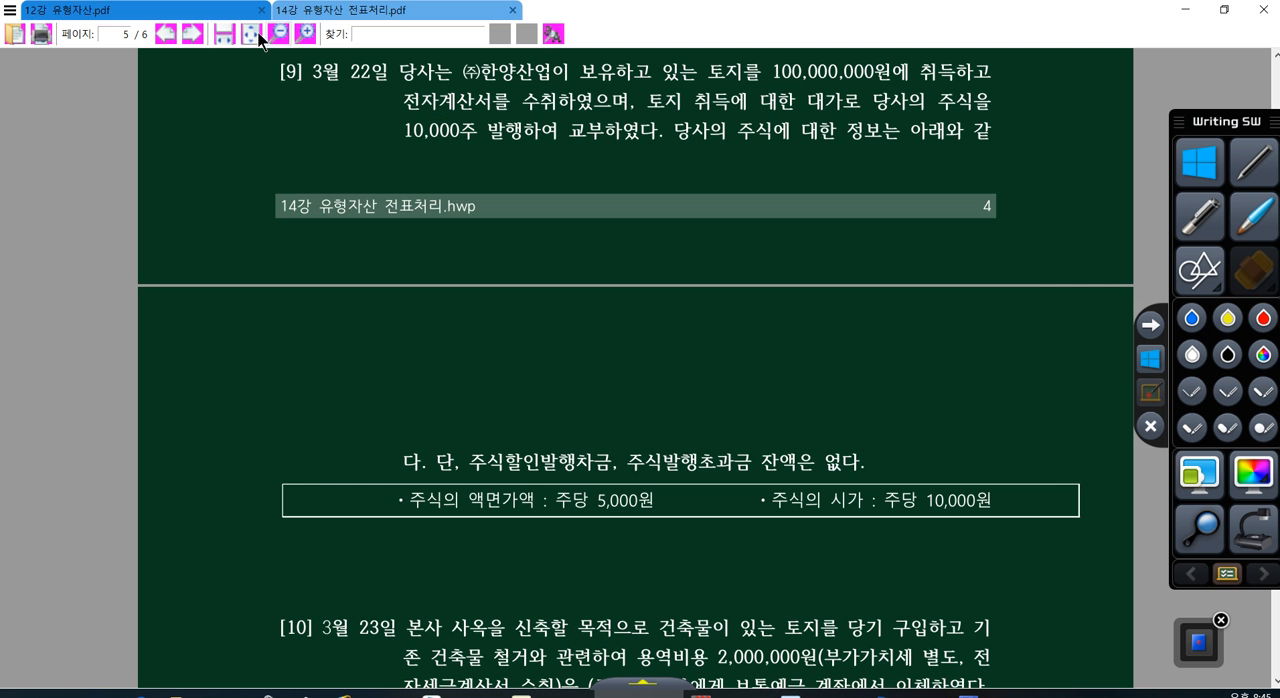
pyautogui.click(187, 11)
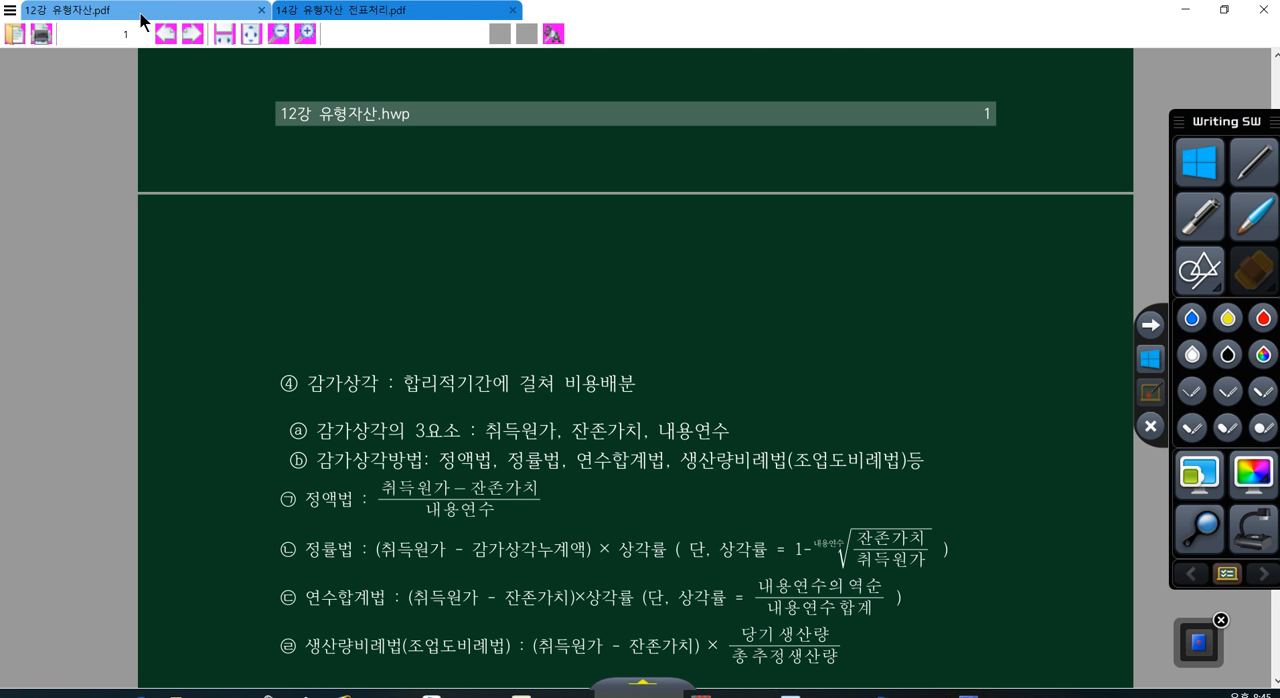
pyautogui.scroll(2, 630, 341)
pyautogui.scroll(2, 630, 341)
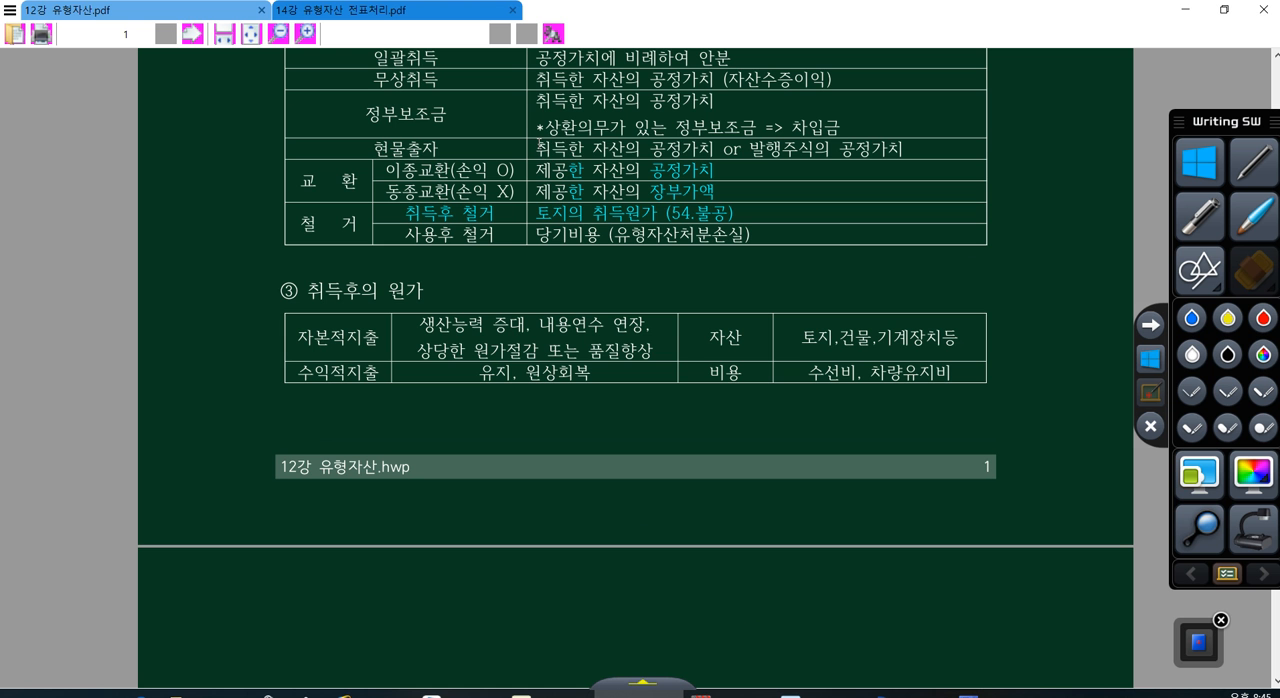
pyautogui.moveTo(536, 148); pyautogui.dragTo(904, 148)
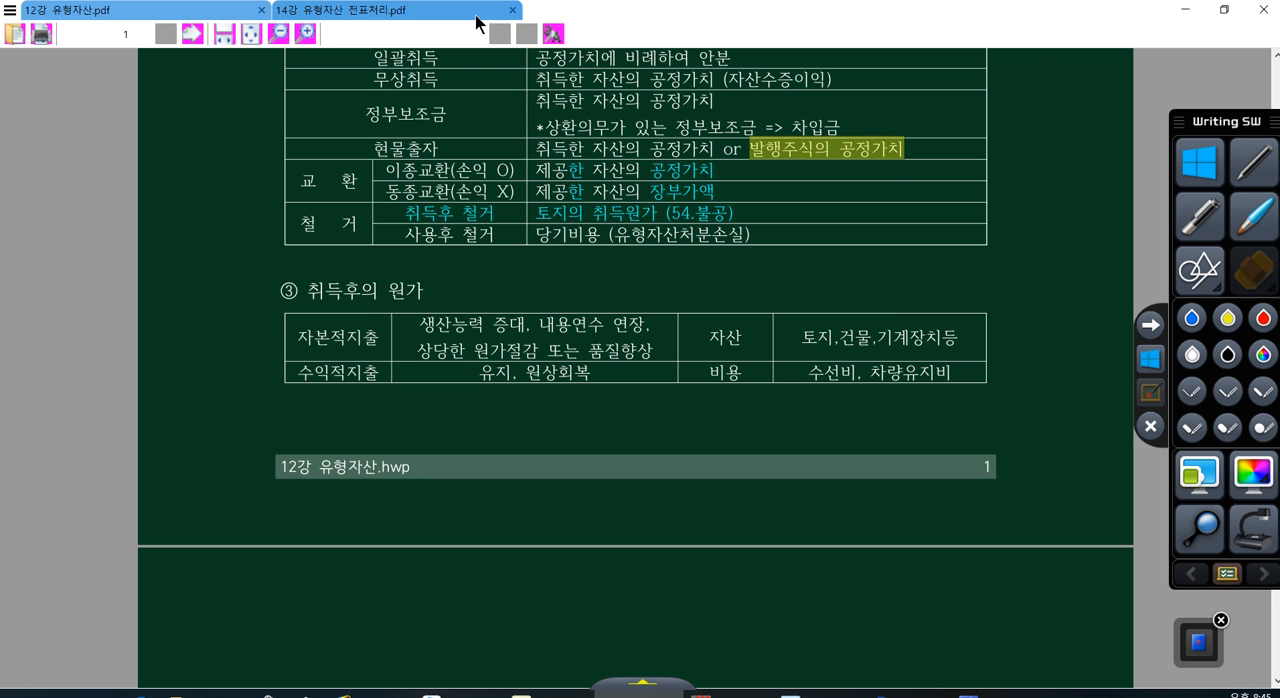
# Recheck exercise [9] in the 14강 유형자산 전표처리 PDF and return to the voucher window
pyautogui.click(907, 694)
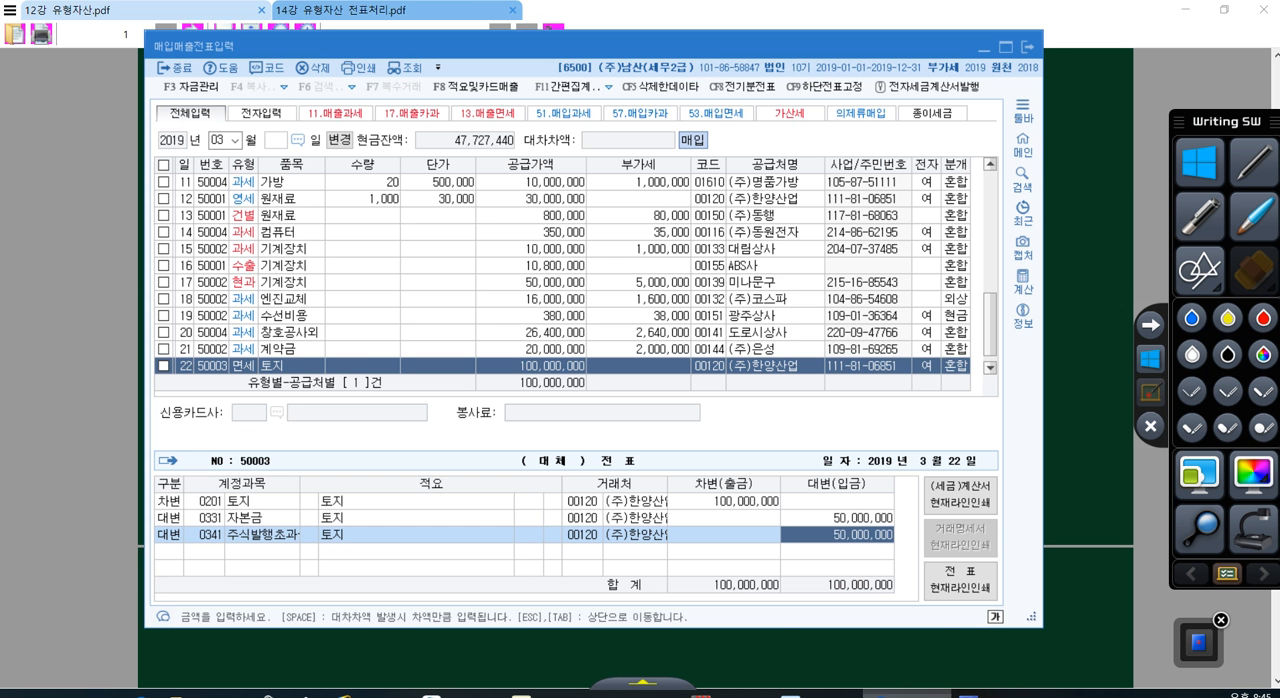
pyautogui.click(350, 10)
pyautogui.scroll(-1, 485, 378)
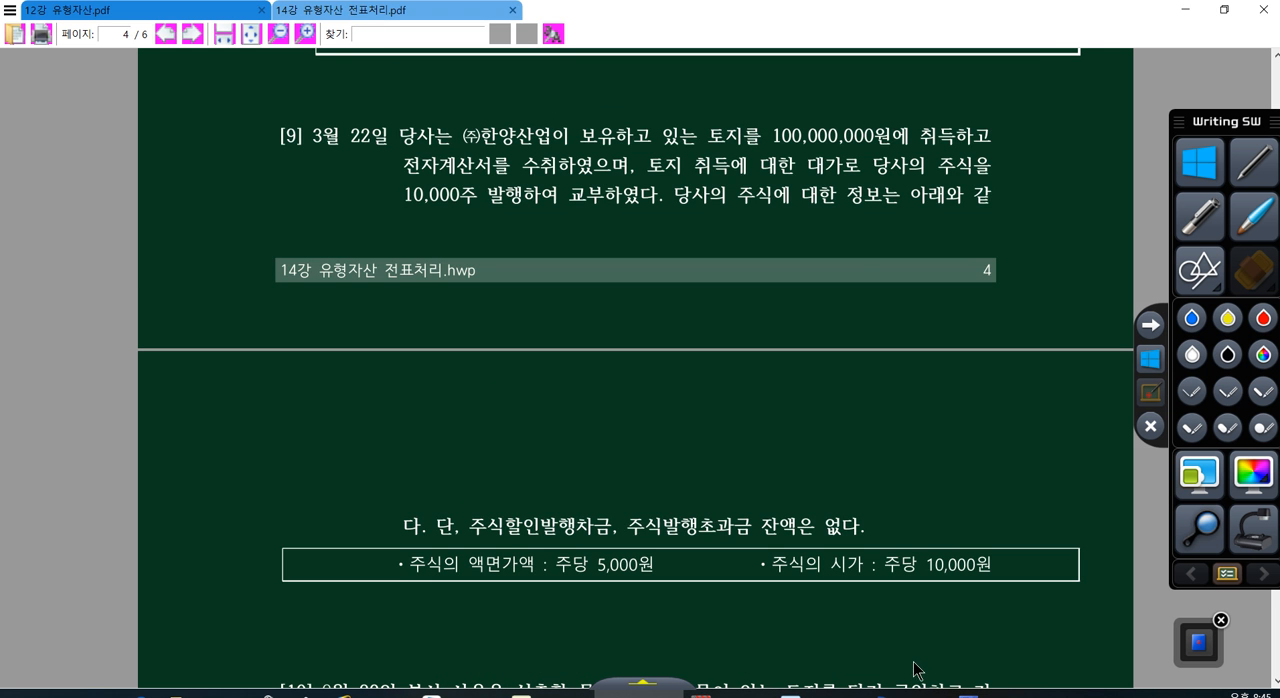
pyautogui.click(907, 694)
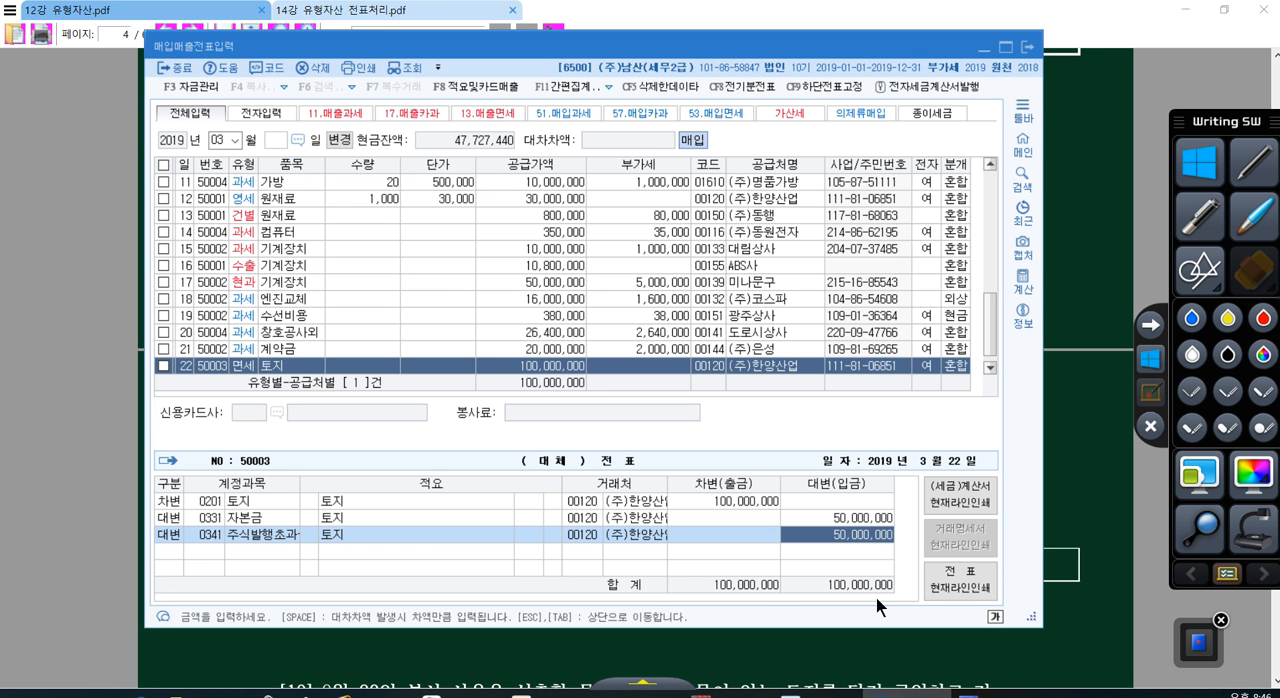
# With the red pen, circle the 100,000,000 토지 debit and handwrite "취득한 자산의 공정가치" above the journal entry
pyautogui.click(1191, 391)
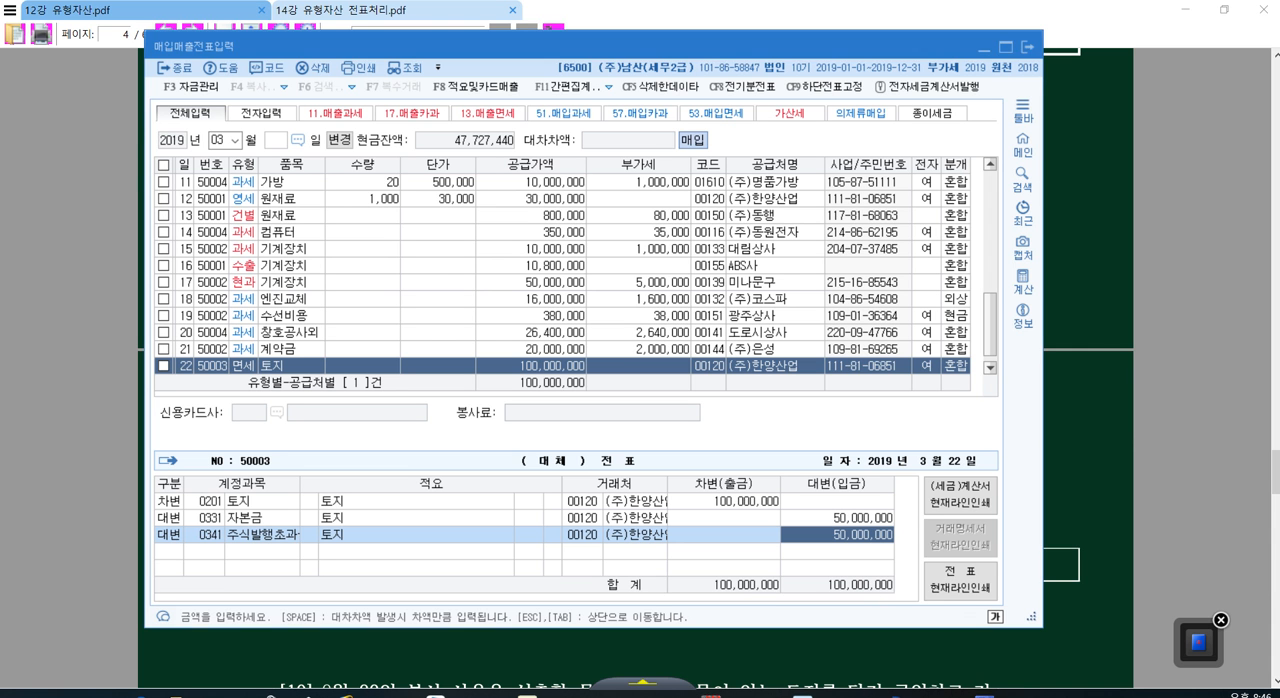
pyautogui.moveTo(782, 515)
pyautogui.mouseDown()
pyautogui.moveTo(744, 471)
pyautogui.moveTo(776, 514)
pyautogui.mouseUp()
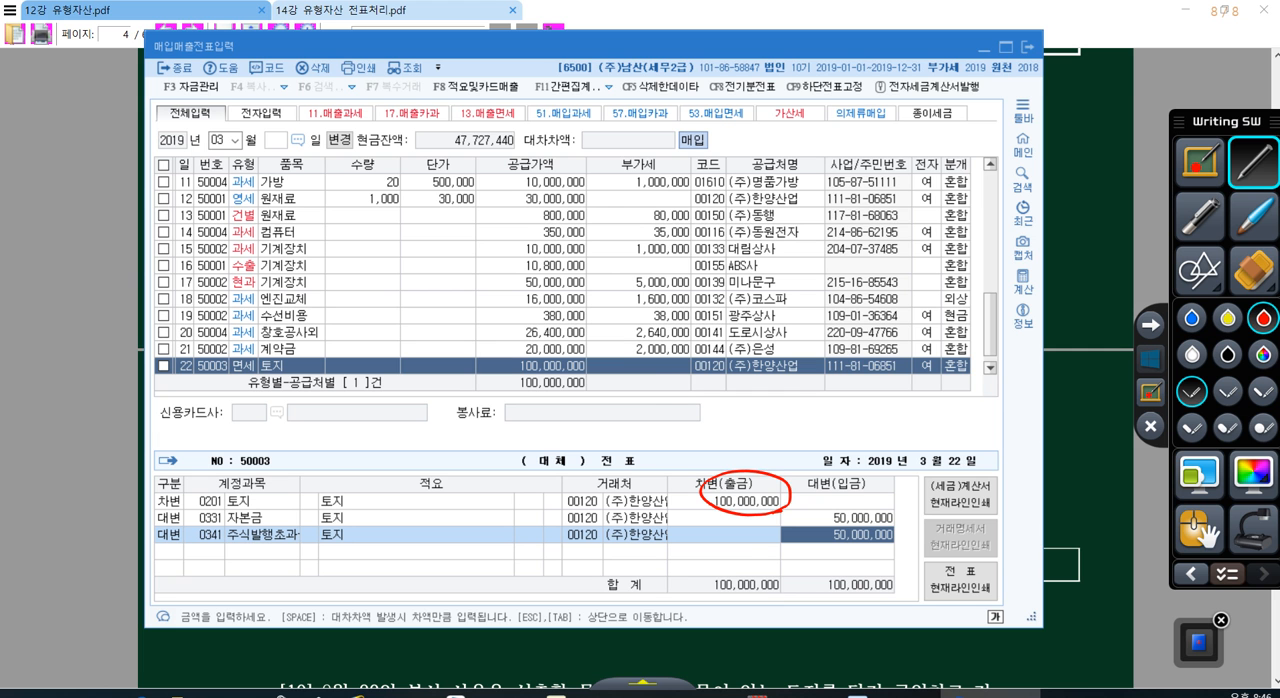
pyautogui.moveTo(647, 380); pyautogui.dragTo(662, 388)
pyautogui.moveTo(656, 388)
pyautogui.mouseDown()
pyautogui.moveTo(649, 410)
pyautogui.moveTo(676, 388)
pyautogui.mouseUp()
pyautogui.moveTo(672, 388); pyautogui.dragTo(692, 410)
pyautogui.moveTo(692, 376)
pyautogui.mouseDown()
pyautogui.moveTo(756, 398)
pyautogui.moveTo(796, 378)
pyautogui.moveTo(812, 396)
pyautogui.mouseUp()
pyautogui.moveTo(830, 352)
pyautogui.mouseDown()
pyautogui.moveTo(840, 386)
pyautogui.moveTo(900, 358)
pyautogui.moveTo(912, 388)
pyautogui.mouseUp()
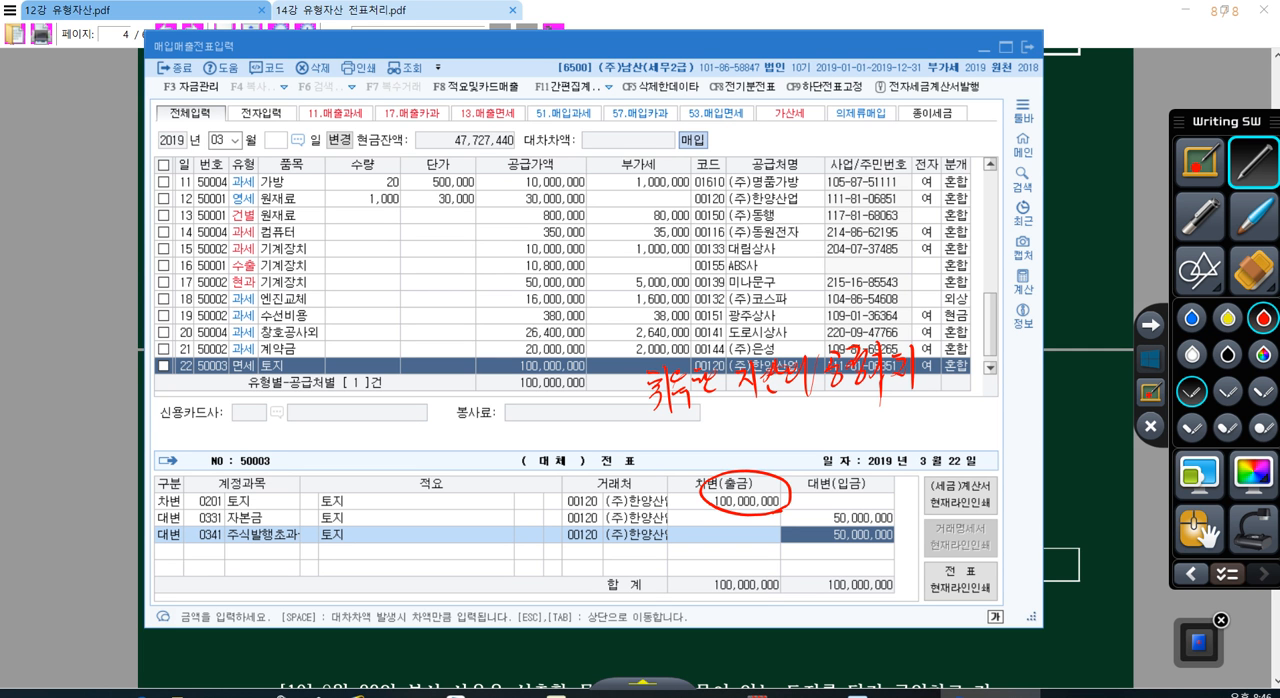
# Handwrite a note on the issued shares' 공정가치 beside the first note, and underline the asset note with "1억" below it
pyautogui.moveTo(960, 336); pyautogui.dragTo(980, 348)
pyautogui.moveTo(962, 358); pyautogui.dragTo(988, 372)
pyautogui.moveTo(976, 330)
pyautogui.mouseDown()
pyautogui.moveTo(1006, 366)
pyautogui.moveTo(1020, 330)
pyautogui.mouseUp()
pyautogui.moveTo(1014, 332); pyautogui.dragTo(1024, 362)
pyautogui.moveTo(1026, 318); pyautogui.dragTo(1040, 366)
pyautogui.moveTo(1060, 316)
pyautogui.mouseDown()
pyautogui.moveTo(1074, 352)
pyautogui.moveTo(1094, 330)
pyautogui.moveTo(1098, 352)
pyautogui.moveTo(1106, 334)
pyautogui.mouseUp()
pyautogui.moveTo(1110, 302)
pyautogui.mouseDown()
pyautogui.moveTo(1114, 338)
pyautogui.moveTo(1126, 300)
pyautogui.mouseUp()
pyautogui.moveTo(1116, 306); pyautogui.dragTo(1130, 330)
pyautogui.moveTo(648, 420); pyautogui.dragTo(908, 397)
pyautogui.moveTo(754, 403); pyautogui.dragTo(740, 446)
pyautogui.moveTo(761, 402)
pyautogui.mouseDown()
pyautogui.moveTo(766, 412)
pyautogui.moveTo(762, 402)
pyautogui.mouseUp()
pyautogui.moveTo(770, 406); pyautogui.dragTo(784, 402)
pyautogui.moveTo(767, 426); pyautogui.dragTo(781, 443)
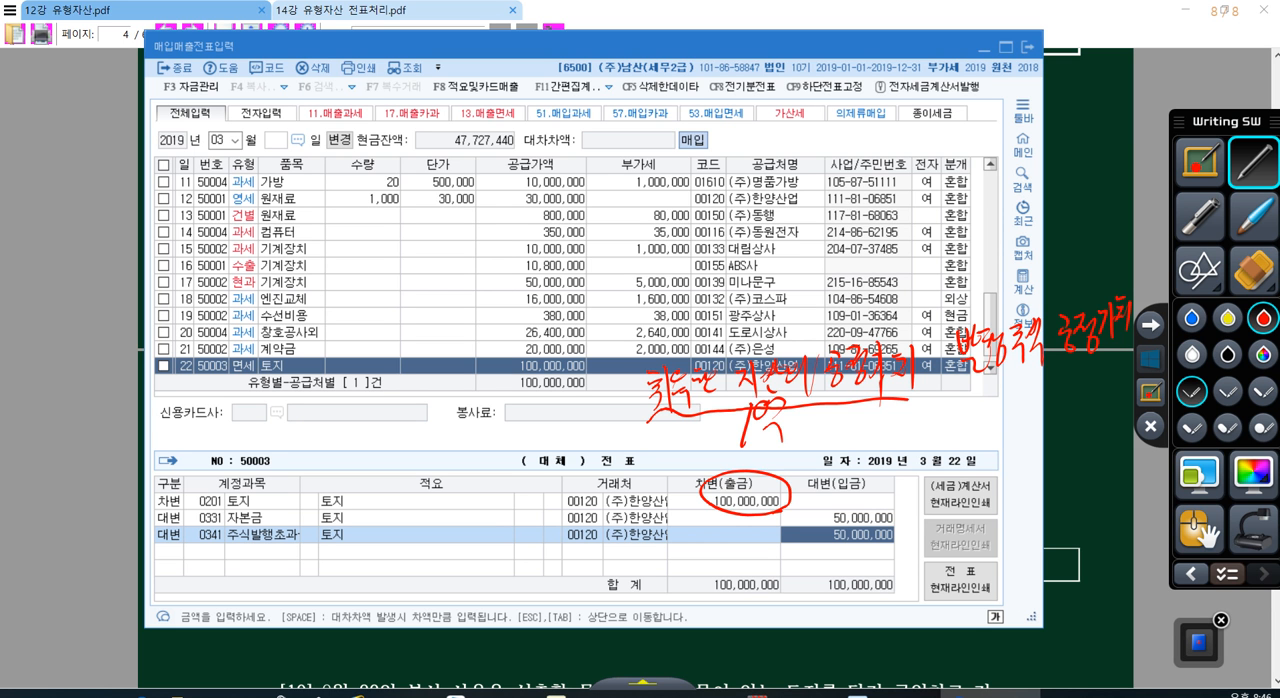
# Circle the supply amount, link it to the asset note with an arrow, and underline the issued-shares note with "1억" below it
pyautogui.moveTo(580, 374)
pyautogui.mouseDown()
pyautogui.moveTo(512, 373)
pyautogui.moveTo(768, 347)
pyautogui.mouseUp()
pyautogui.moveTo(953, 385); pyautogui.dragTo(1090, 350)
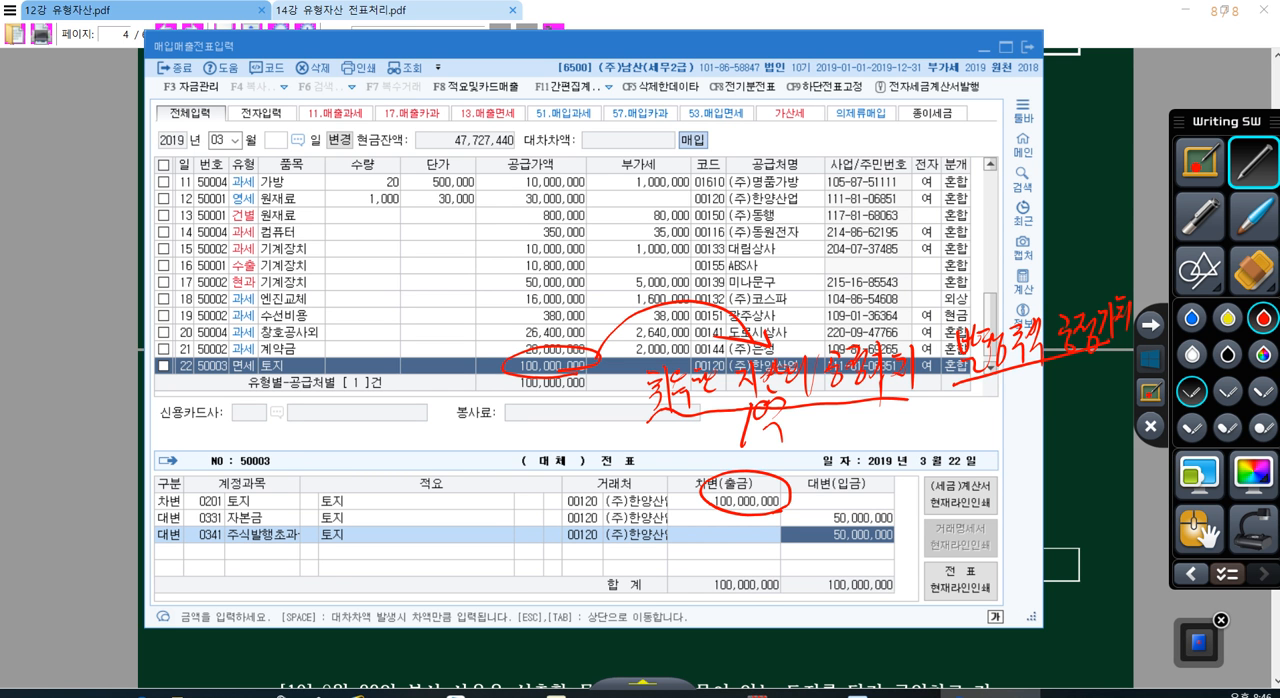
pyautogui.moveTo(1021, 372)
pyautogui.mouseDown()
pyautogui.moveTo(1018, 420)
pyautogui.moveTo(1040, 388)
pyautogui.moveTo(1054, 426)
pyautogui.mouseUp()
pyautogui.moveTo(926, 392); pyautogui.dragTo(927, 393)
pyautogui.moveTo(940, 382); pyautogui.dragTo(940, 410)
pyautogui.moveTo(940, 396); pyautogui.dragTo(948, 396)
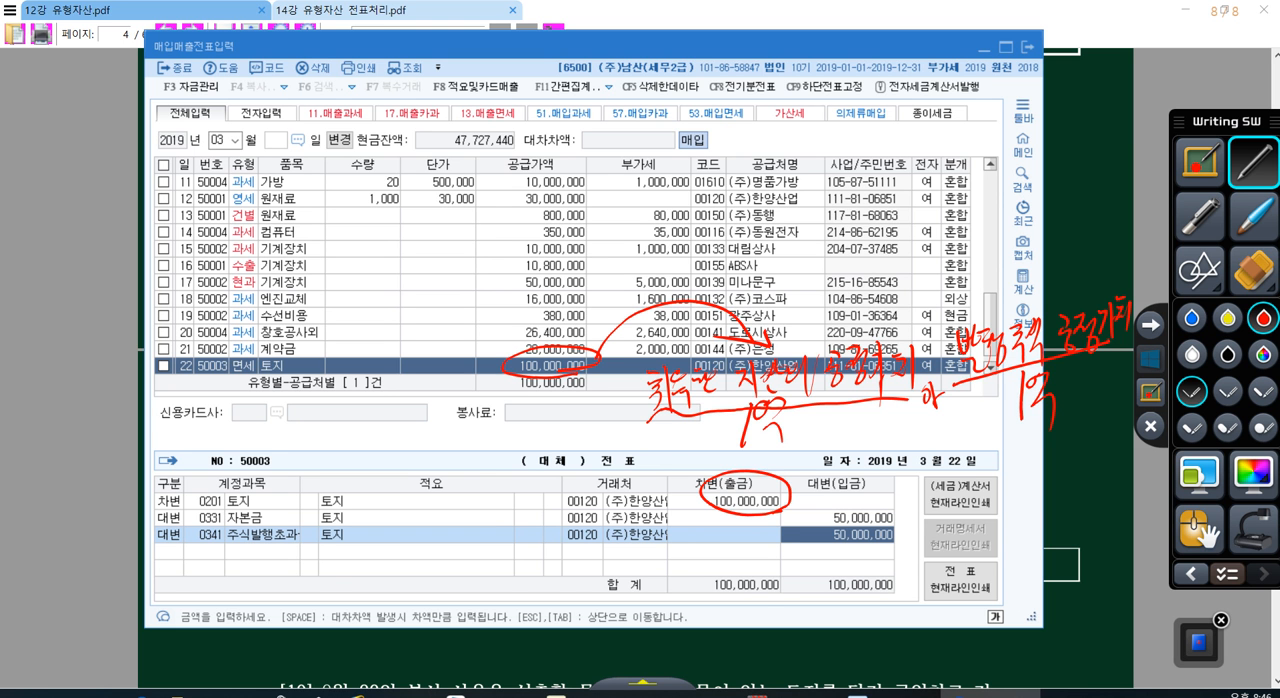
# Circle and cross out both fair value notes, connect them to the 토지 debit, and clear all pen annotations
pyautogui.moveTo(844, 462)
pyautogui.mouseDown()
pyautogui.moveTo(690, 345)
pyautogui.moveTo(850, 448)
pyautogui.mouseUp()
pyautogui.moveTo(1080, 452)
pyautogui.mouseDown()
pyautogui.moveTo(960, 345)
pyautogui.moveTo(1075, 426)
pyautogui.mouseUp()
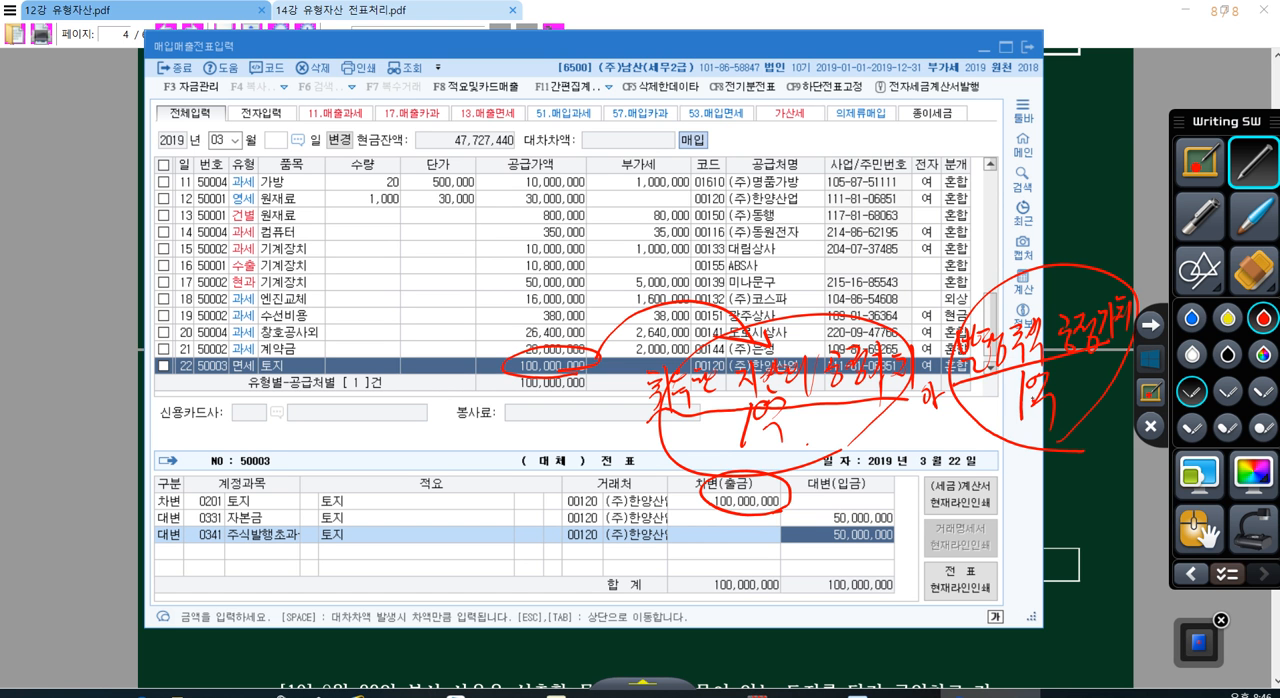
pyautogui.moveTo(860, 262); pyautogui.dragTo(734, 458)
pyautogui.moveTo(725, 299); pyautogui.dragTo(795, 406)
pyautogui.moveTo(976, 422)
pyautogui.mouseDown()
pyautogui.moveTo(798, 487)
pyautogui.moveTo(826, 487)
pyautogui.mouseUp()
pyautogui.moveTo(1112, 190); pyautogui.dragTo(985, 454)
pyautogui.moveTo(967, 246); pyautogui.dragTo(1057, 426)
pyautogui.moveTo(885, 400)
pyautogui.mouseDown()
pyautogui.moveTo(650, 310)
pyautogui.moveTo(860, 440)
pyautogui.moveTo(675, 475)
pyautogui.moveTo(690, 500)
pyautogui.mouseUp()
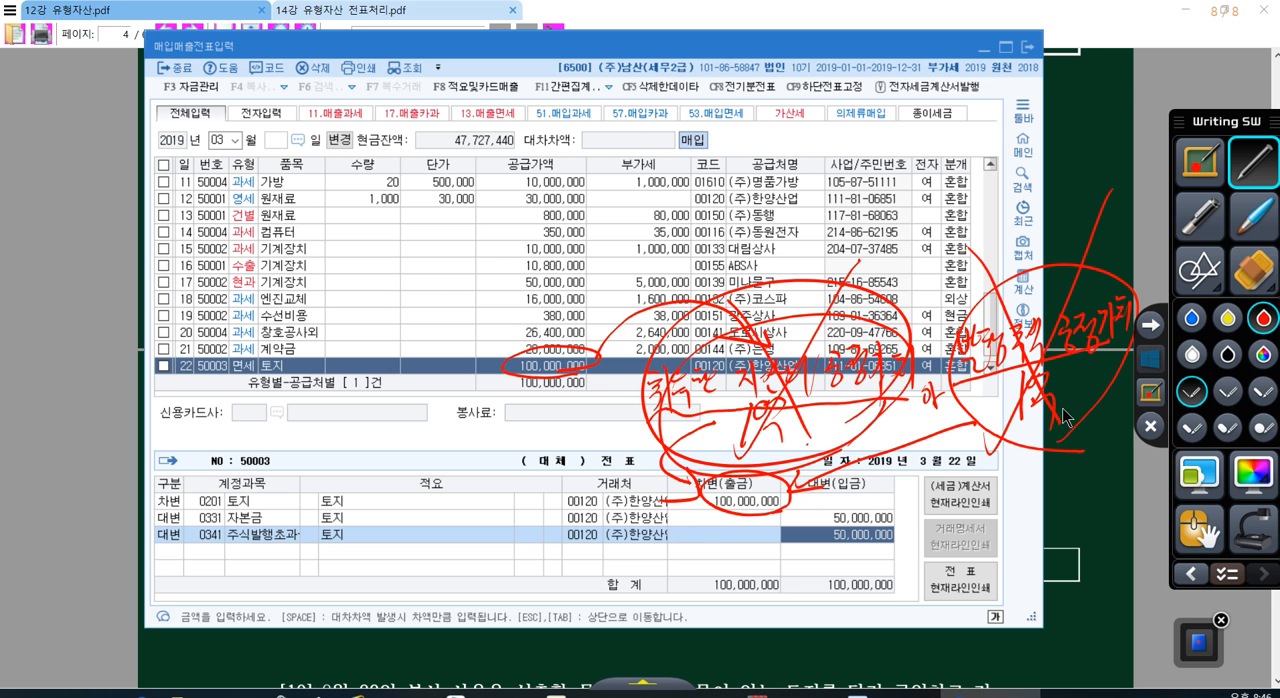
pyautogui.click(1149, 362)
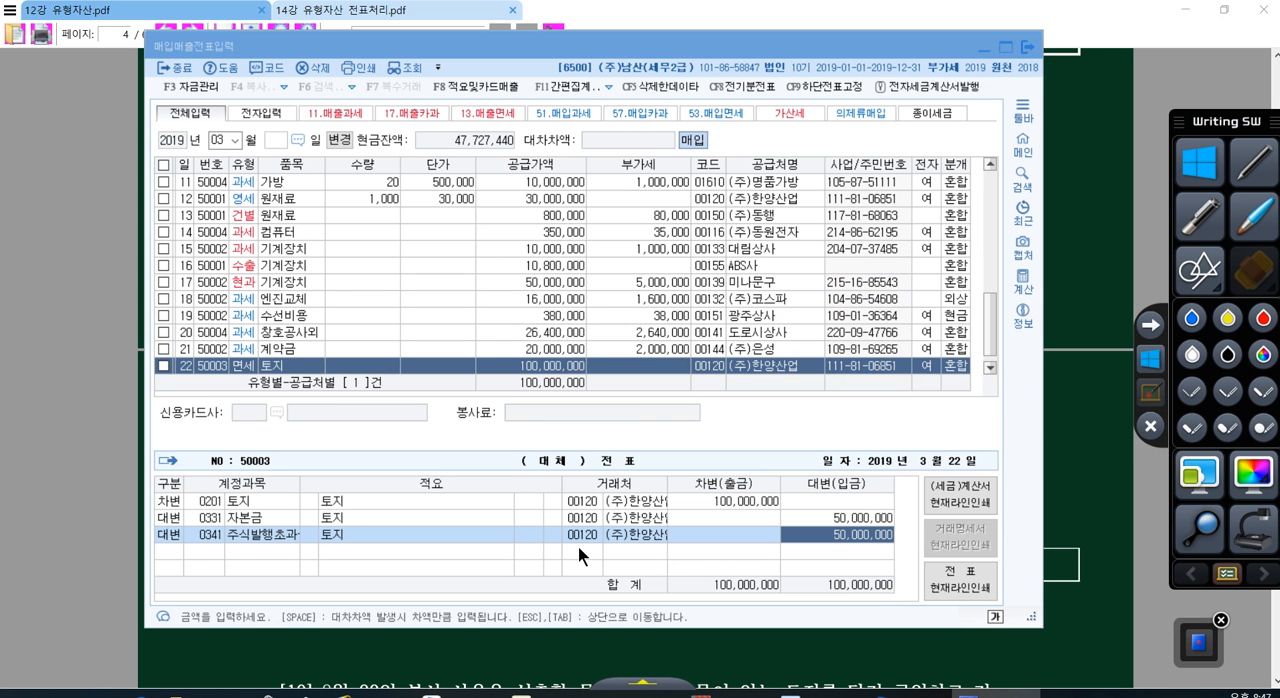
# Review the 자본금 and 주식발행초과금 credit lines against the 토지 debit in the March 22 entry
pyautogui.click(246, 531)
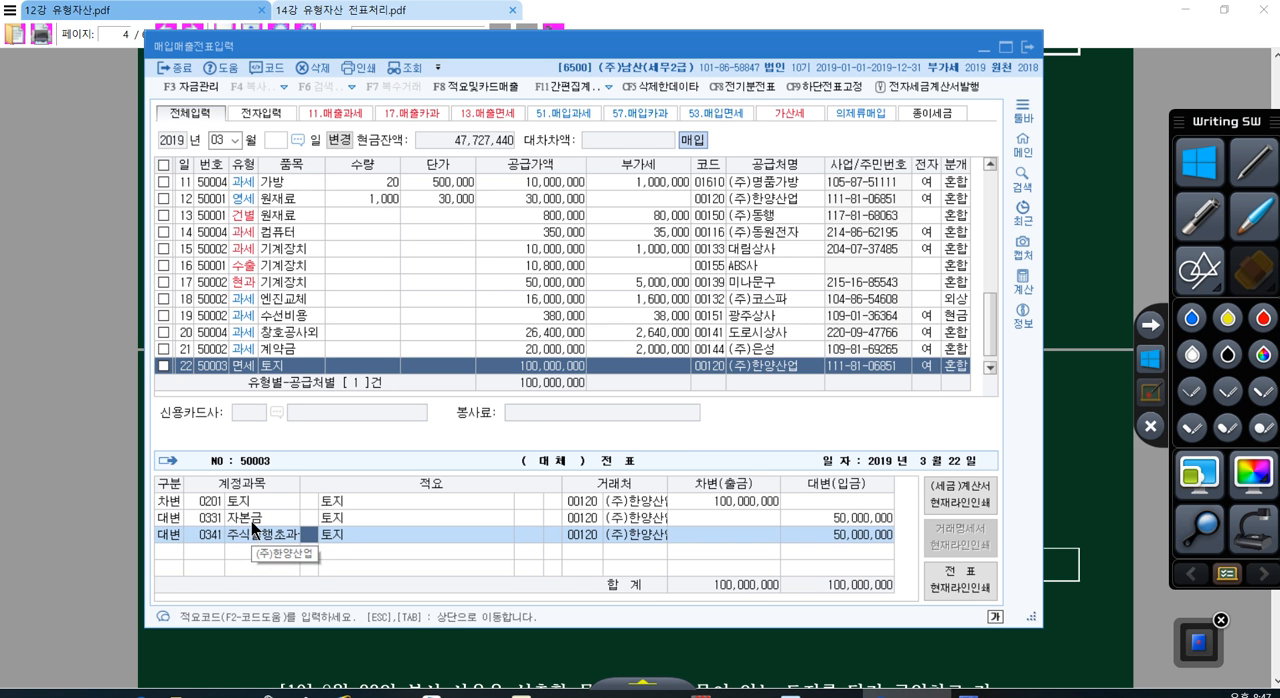
pyautogui.click(251, 521)
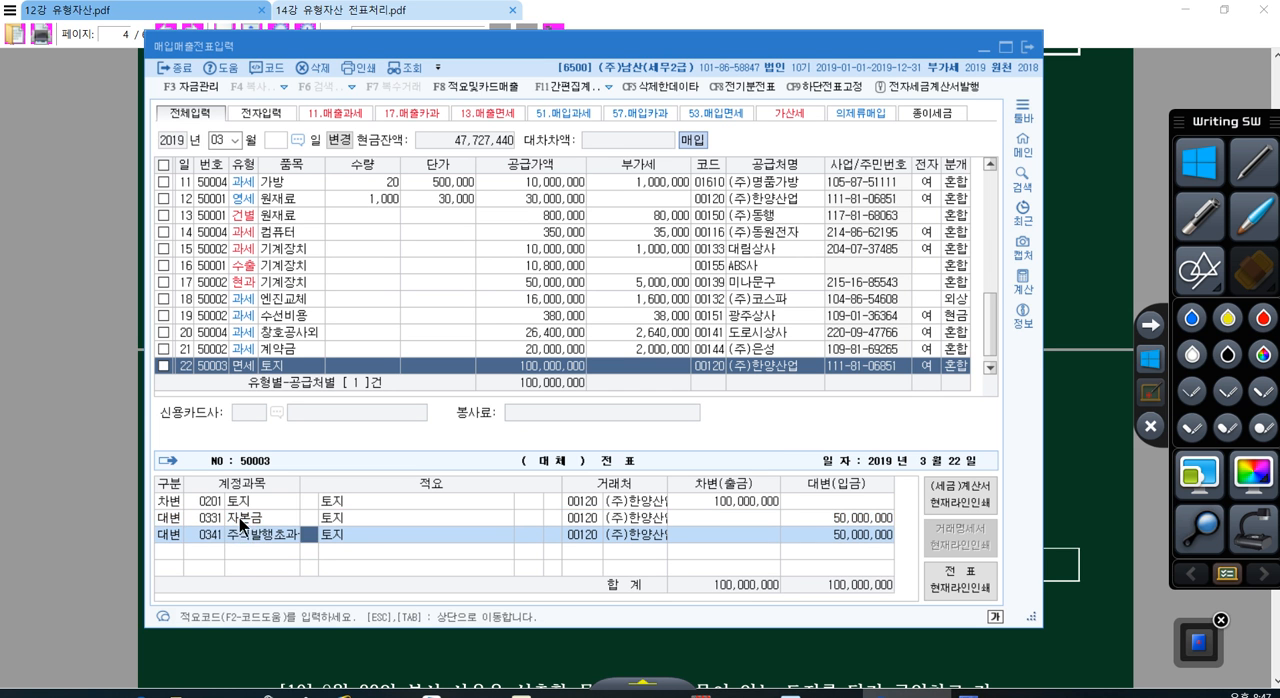
pyautogui.click(842, 511)
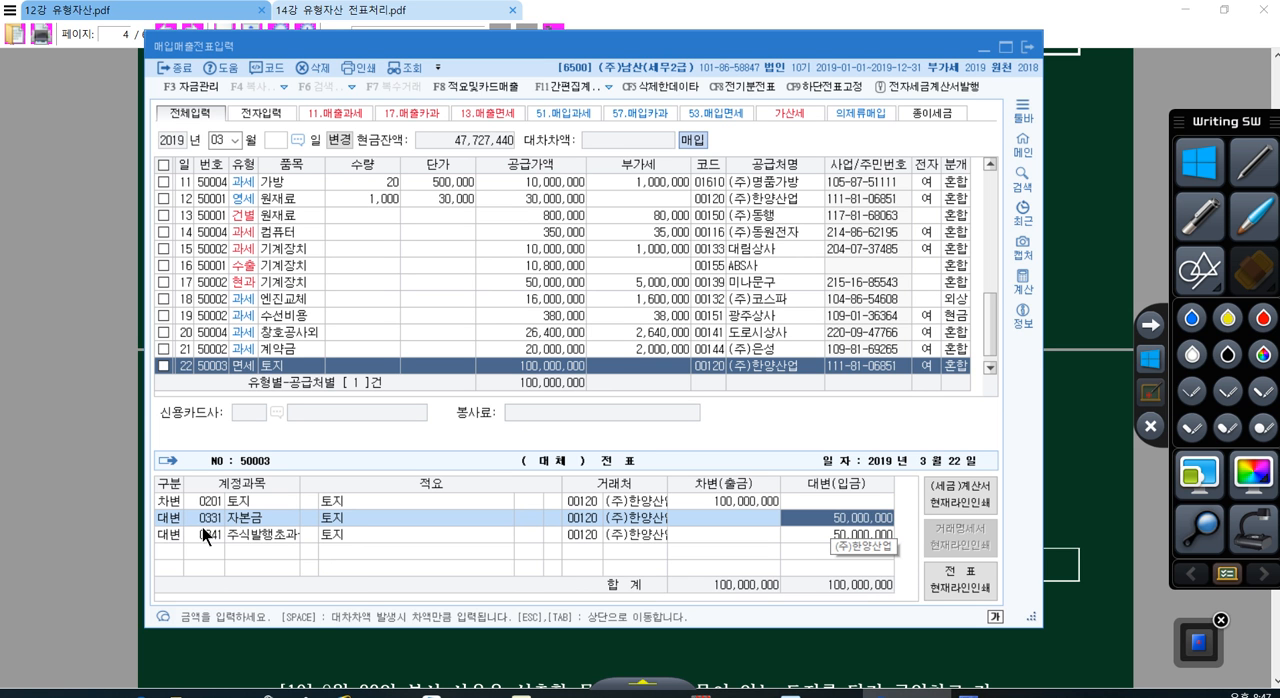
pyautogui.click(203, 519)
pyautogui.click(862, 518)
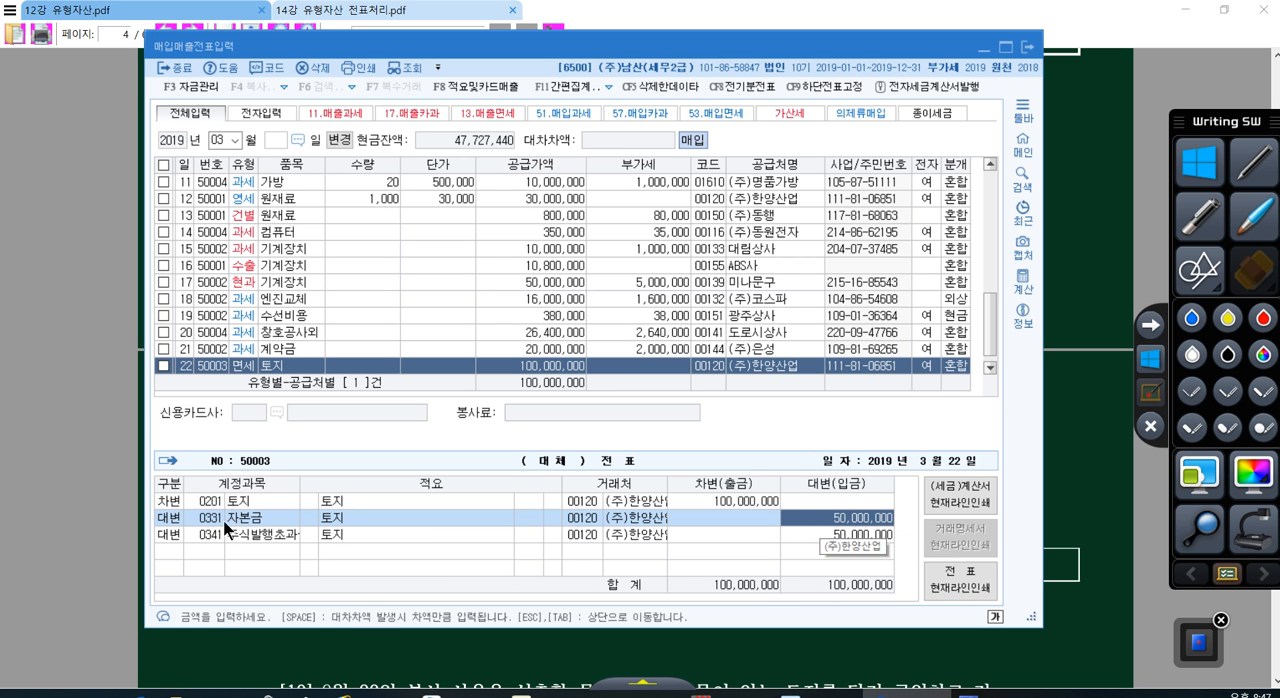
pyautogui.click(250, 528)
pyautogui.click(790, 499)
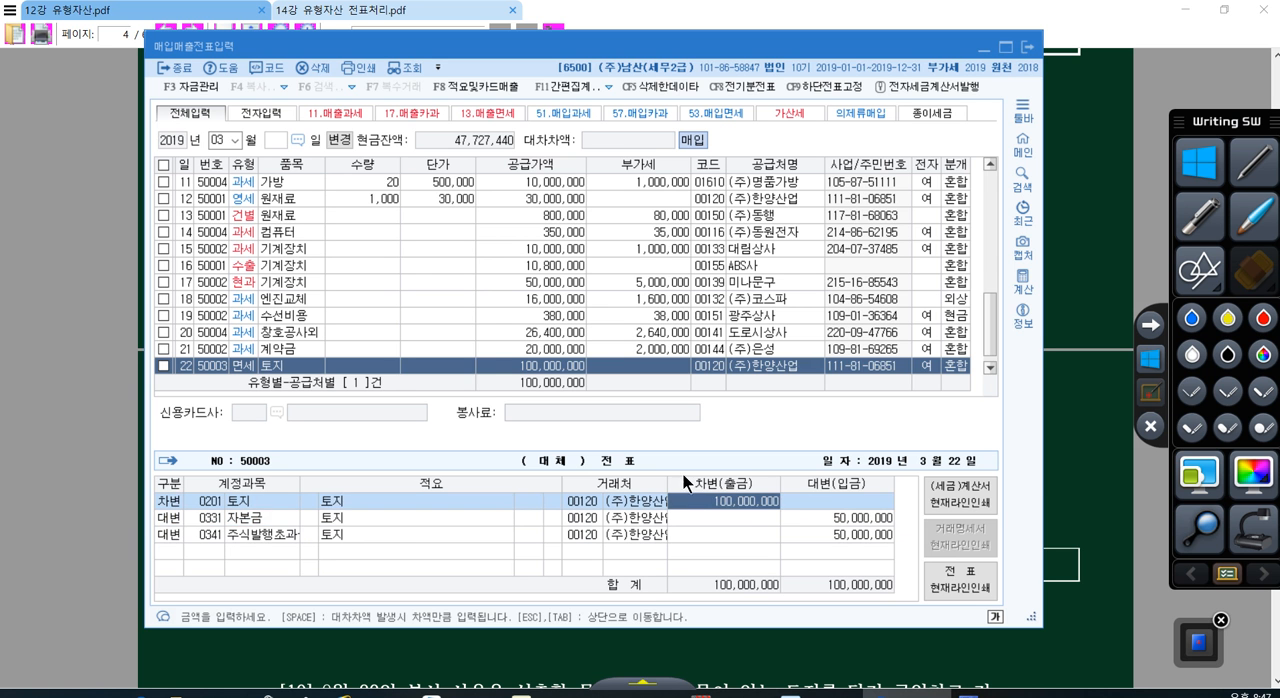
# Leave the March 22 journal entry and start a new line for day 23 with type 54 불공
pyautogui.press('Tab')
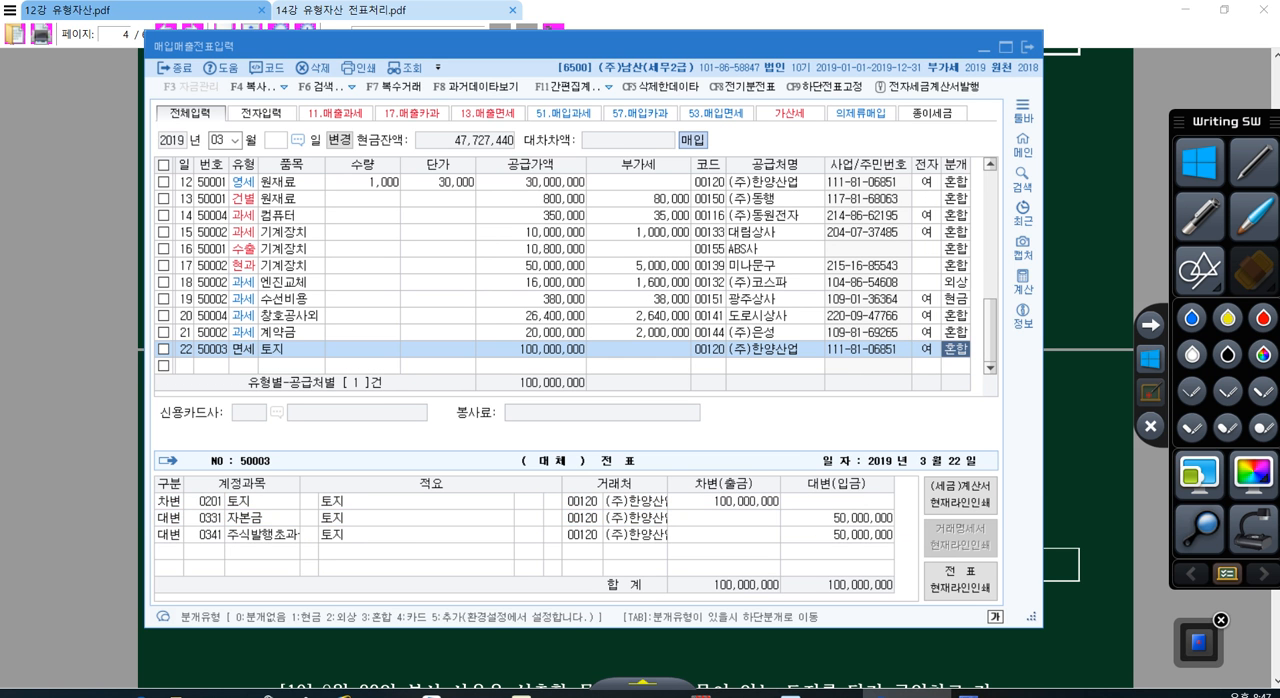
pyautogui.click(465, 369)
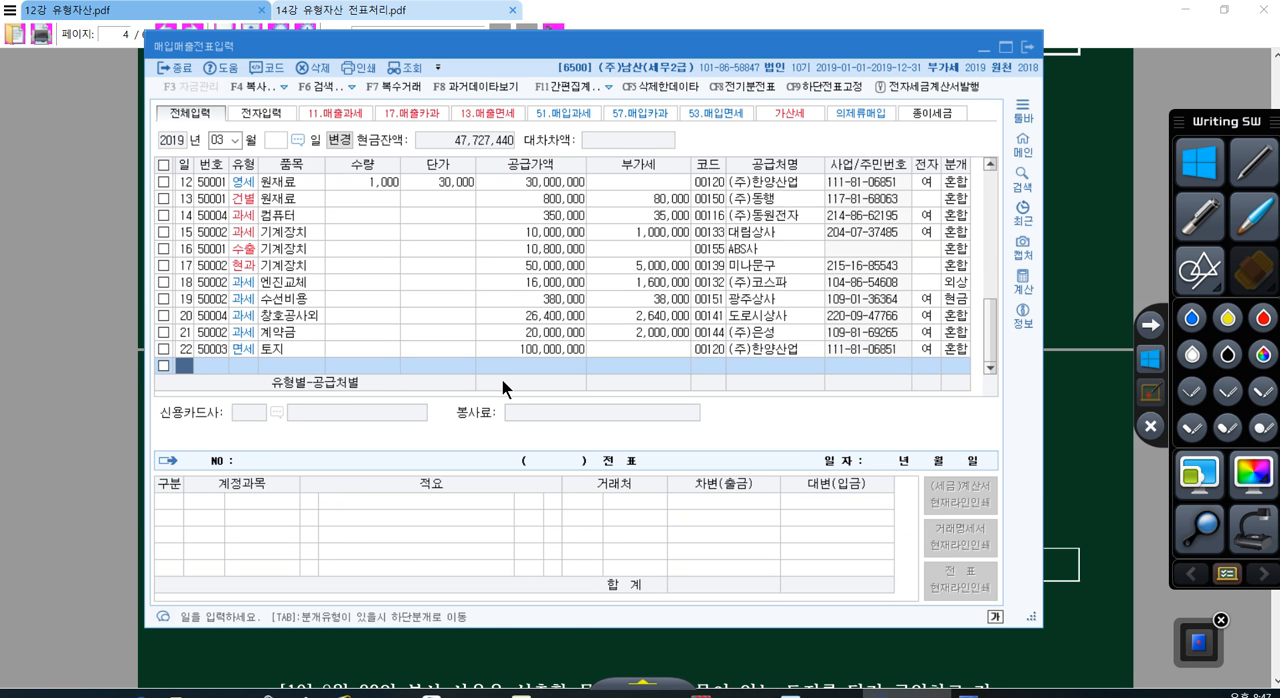
pyautogui.write('23')
pyautogui.press('Return')
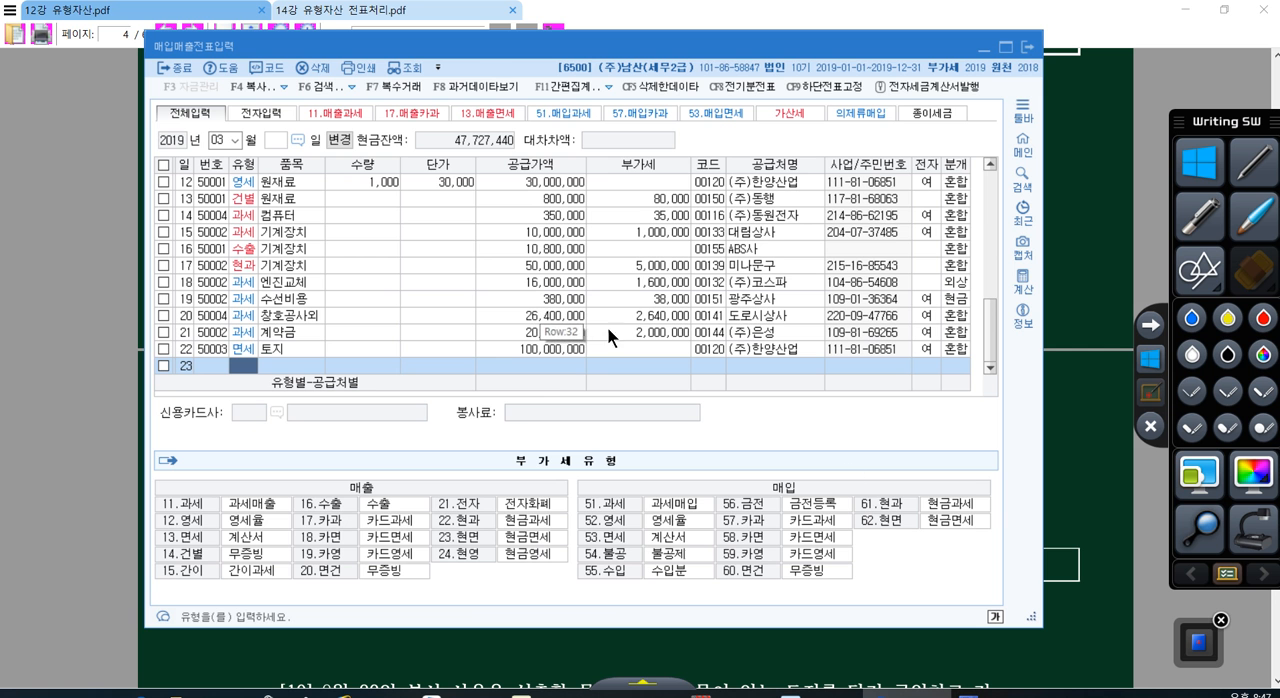
pyautogui.write('54')
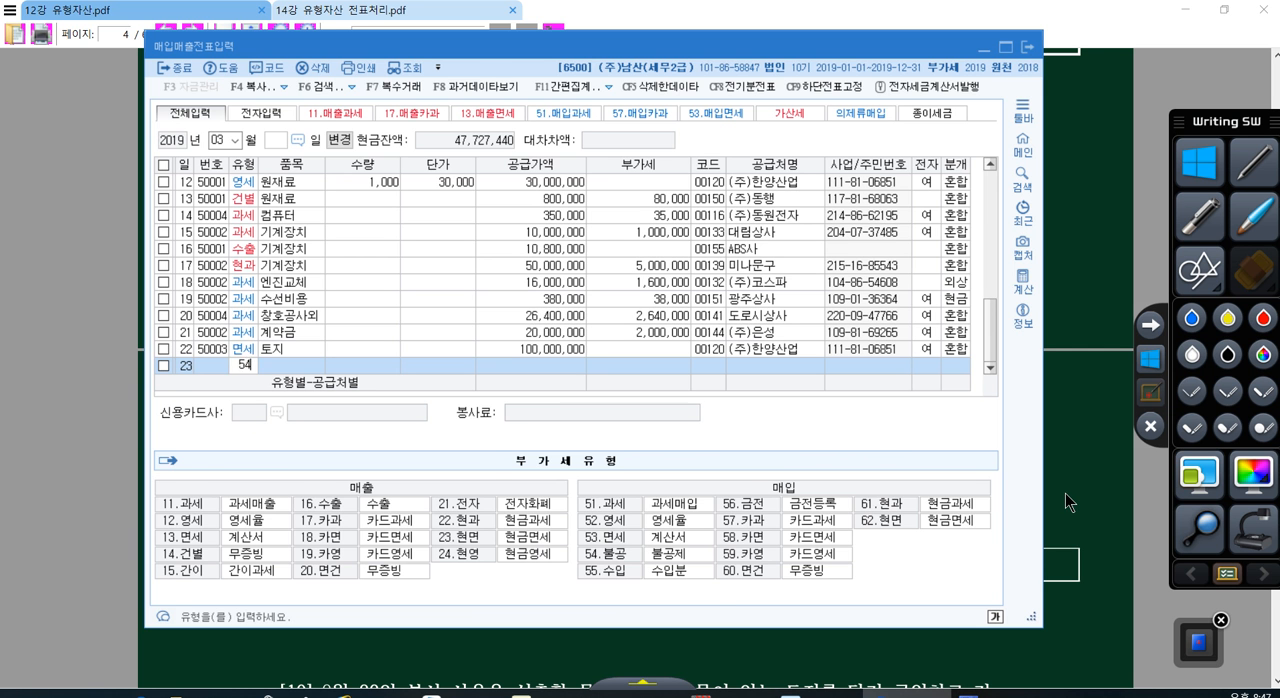
pyautogui.press('Return')
# Switch to the 12강 유형자산 PDF and consult the 취득후 철거 rule in the acquisition cost table
pyautogui.click(1065, 493)
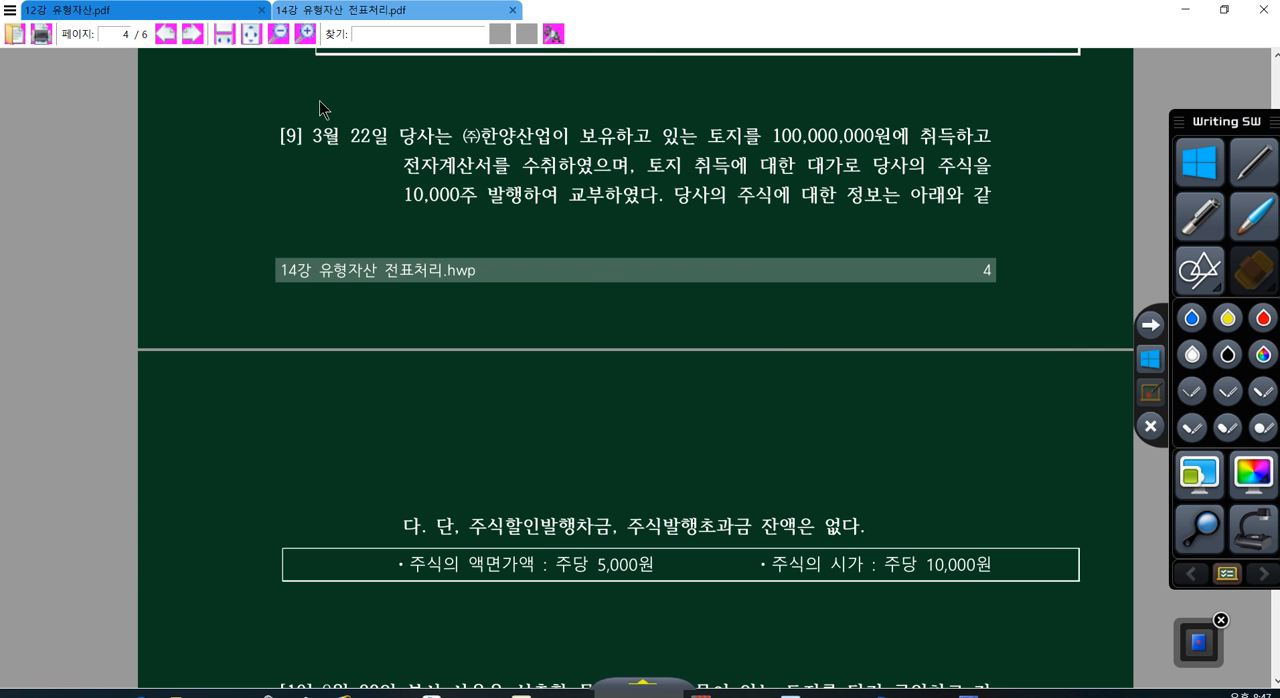
pyautogui.click(170, 9)
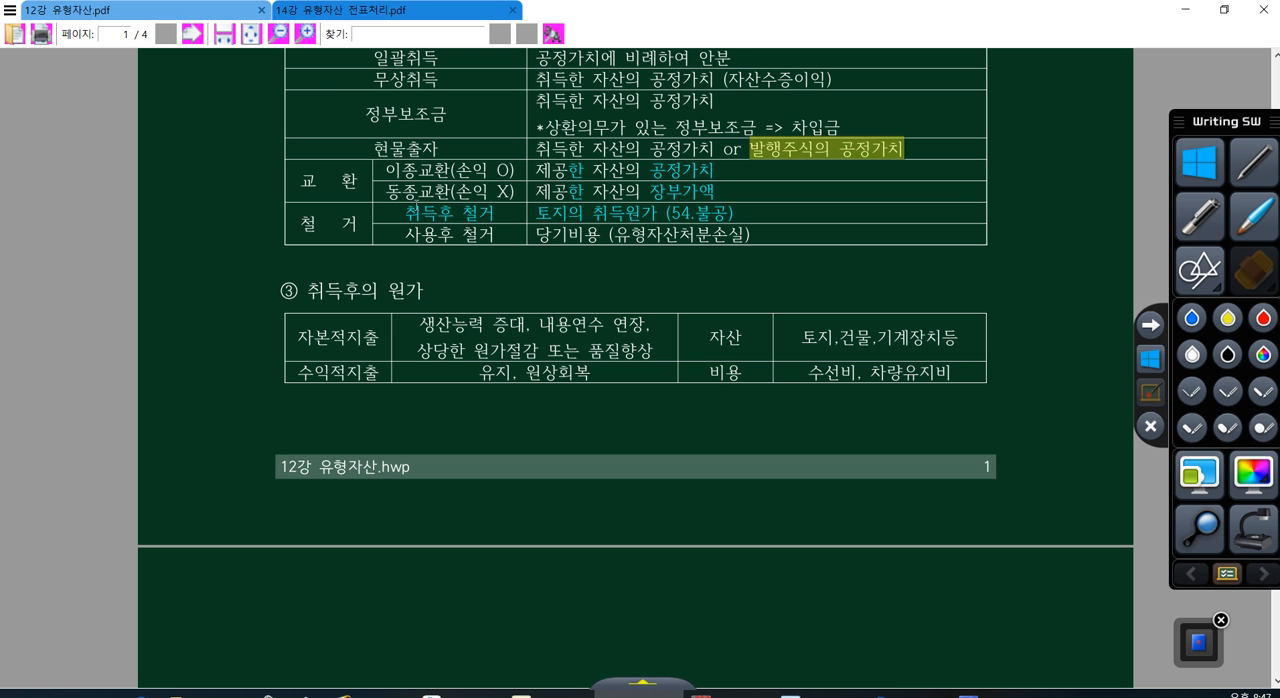
pyautogui.moveTo(406, 212); pyautogui.dragTo(584, 212)
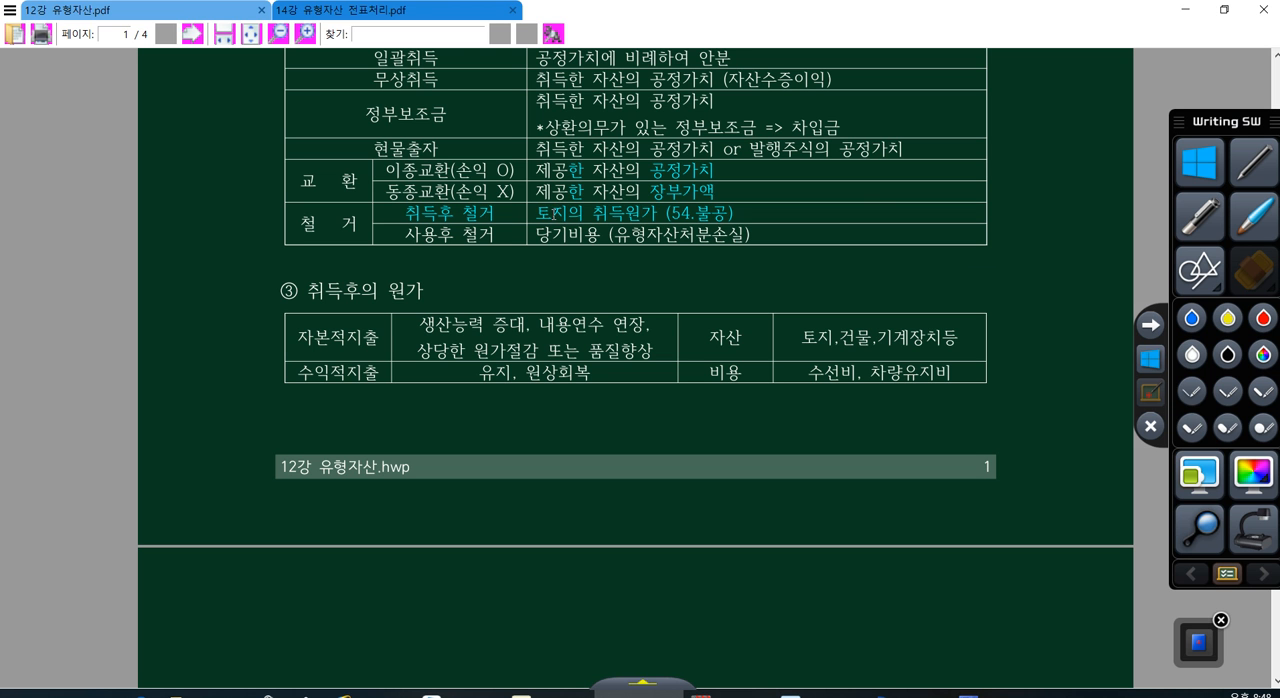
# Highlight the 토지의 취득원가 (54.불공) rule and enter 용역비용 with a 2,000,000 supply value on the March 23 line of 매입매출전표입력
pyautogui.moveTo(536, 212); pyautogui.dragTo(736, 212)
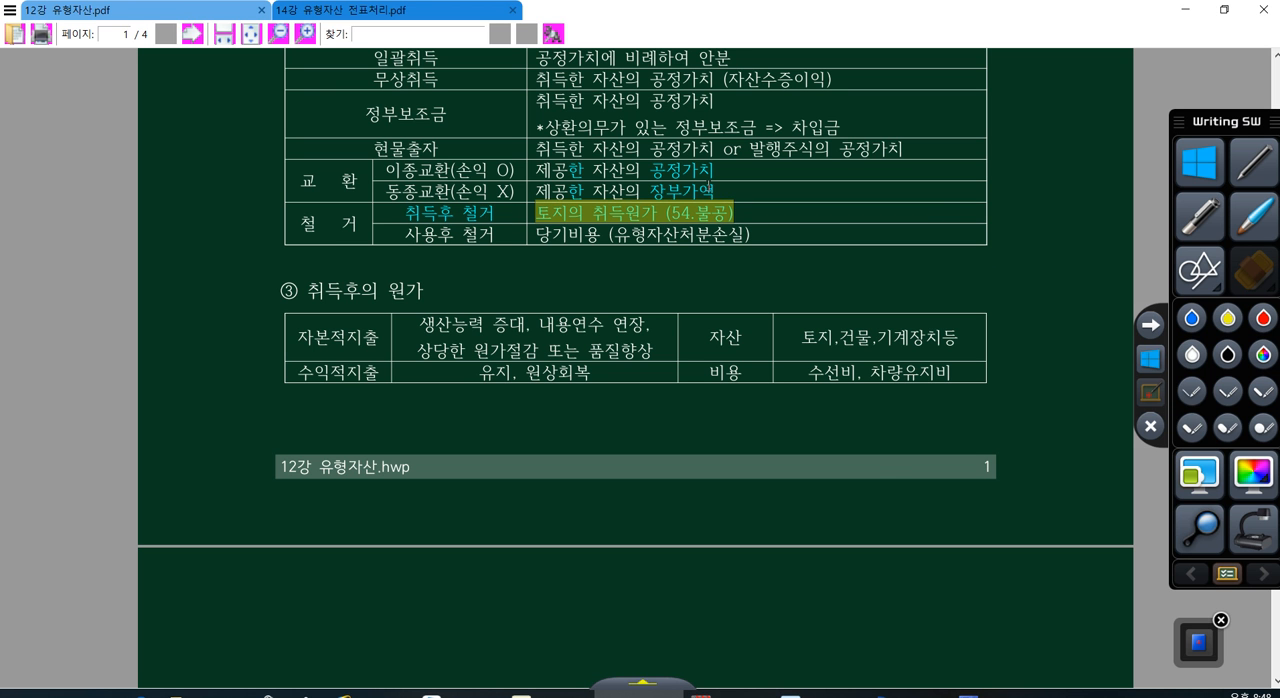
pyautogui.click(905, 693)
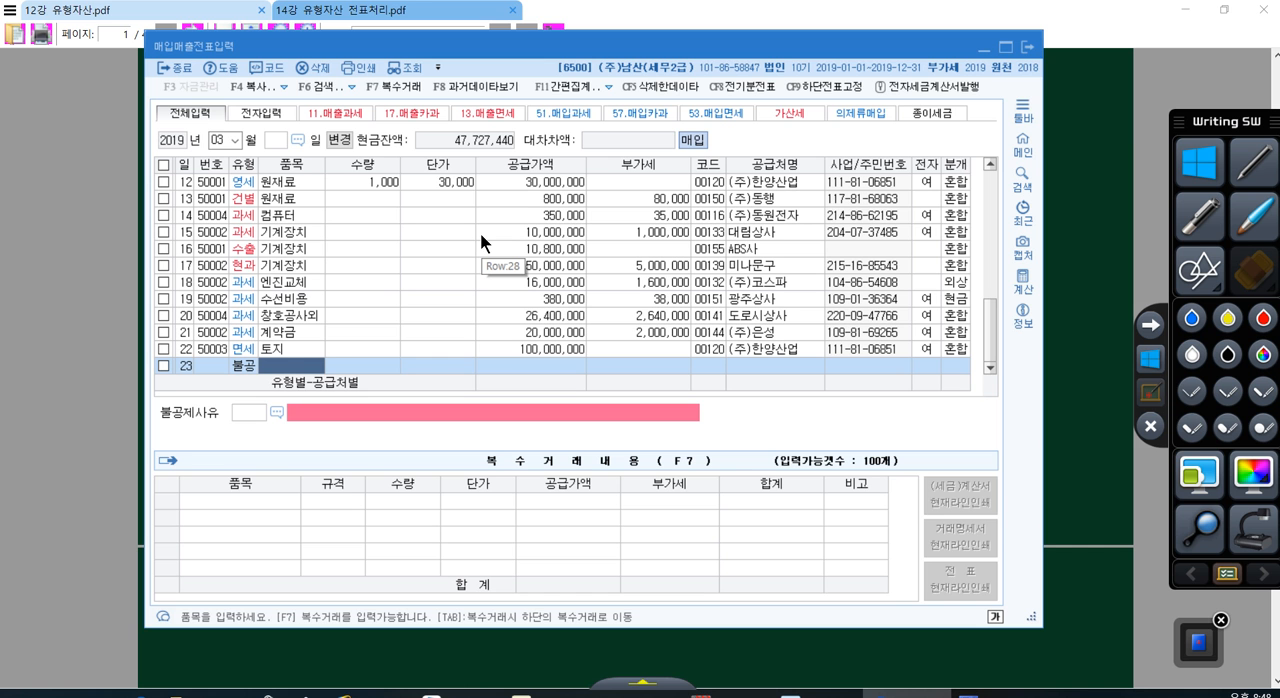
pyautogui.write('원')
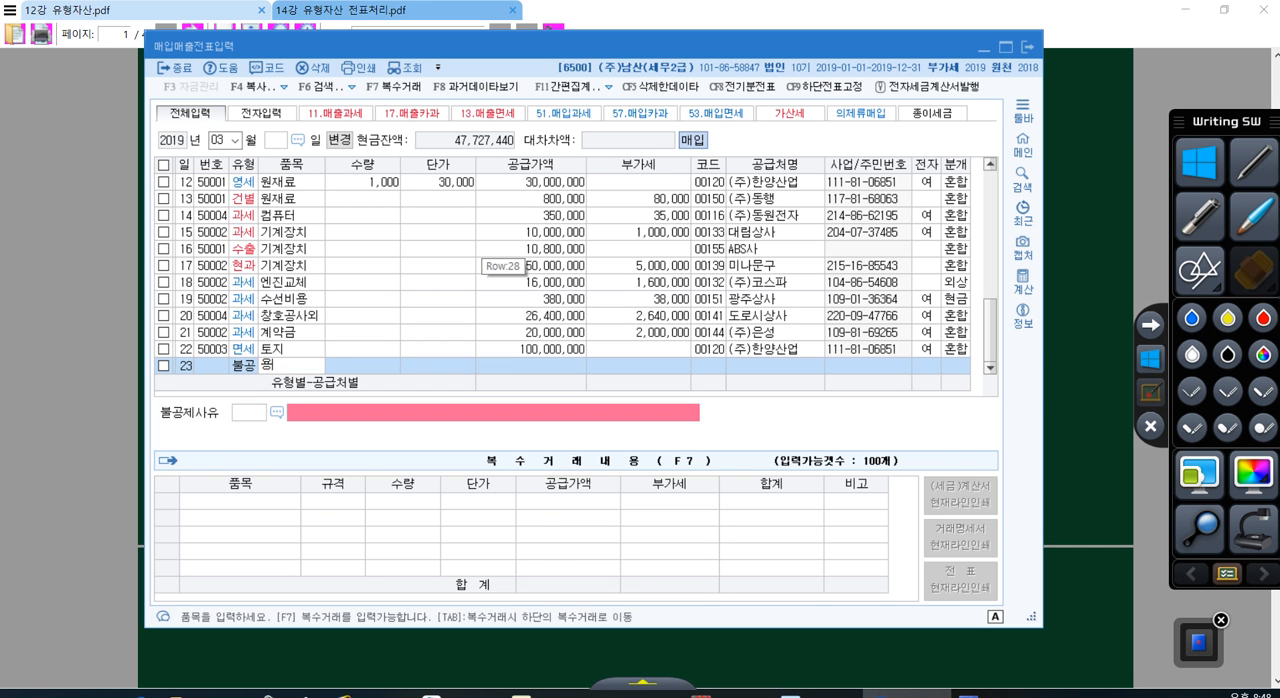
pyautogui.write('역비용')
pyautogui.press('Return')
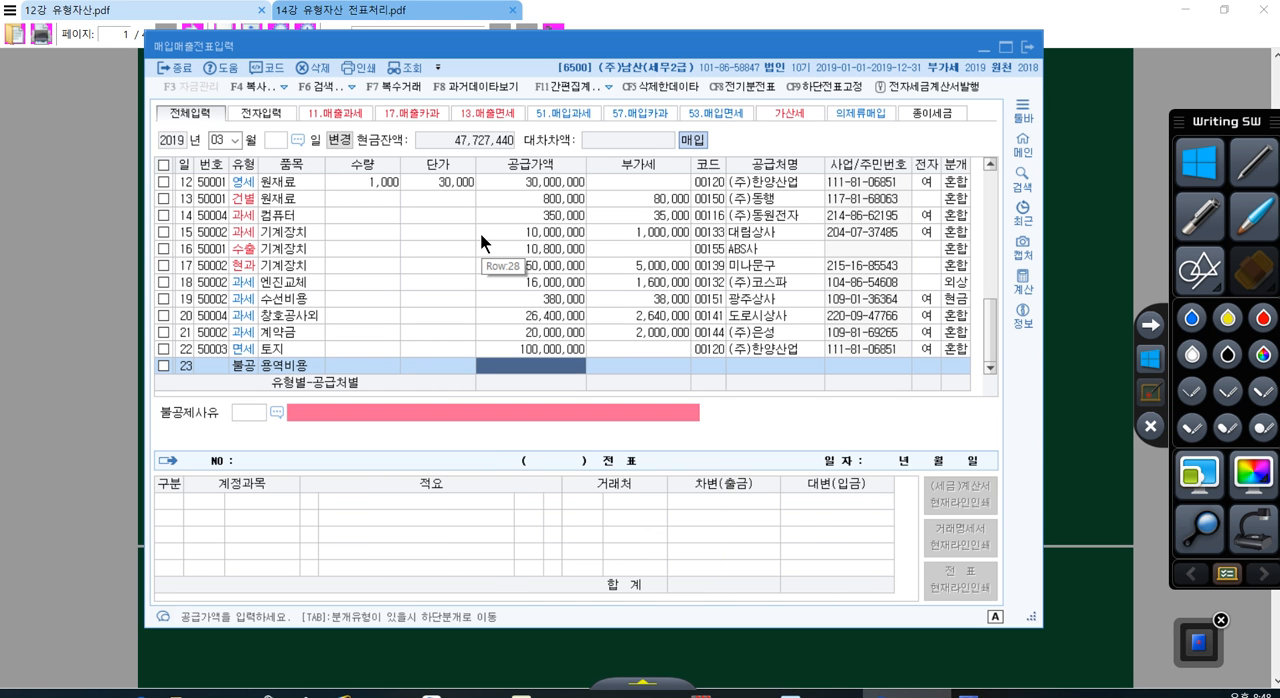
pyautogui.write('2000000')
pyautogui.press('Return')
pyautogui.press('Return')
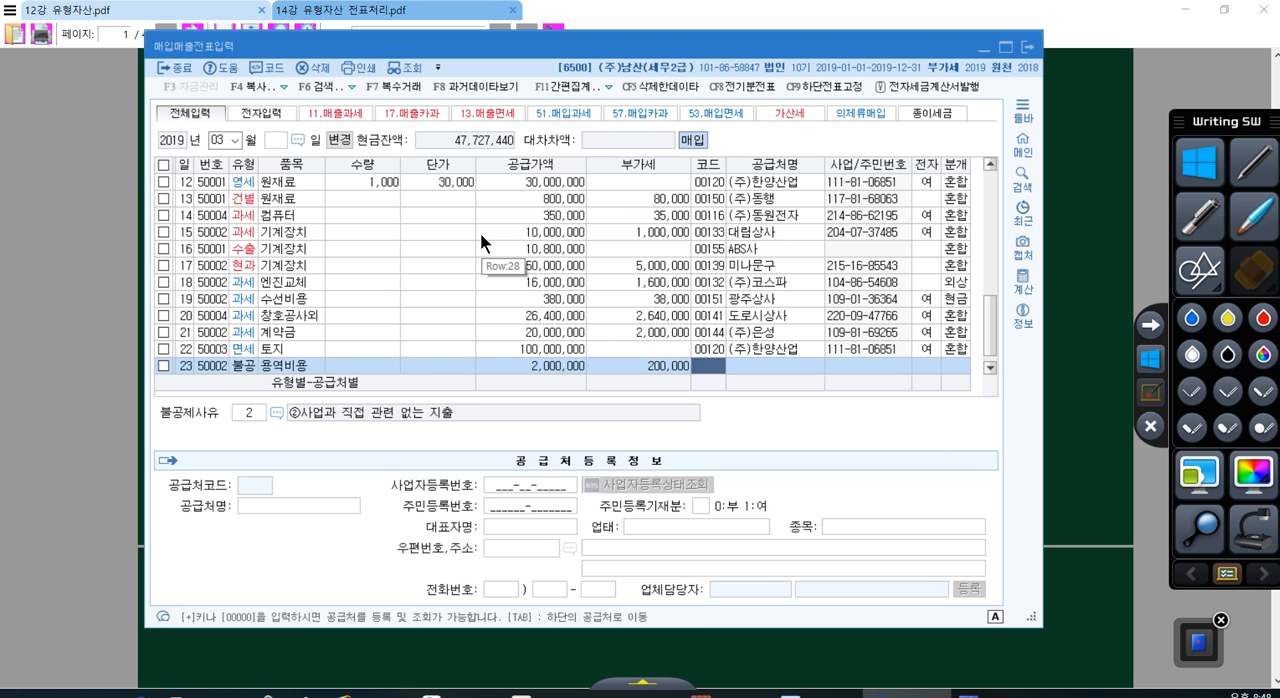
# Look up (주)신상나라 as the supplier of the March 23 line and mark the invoice as electronic (1:여)
pyautogui.press('+')
pyautogui.write('신상')
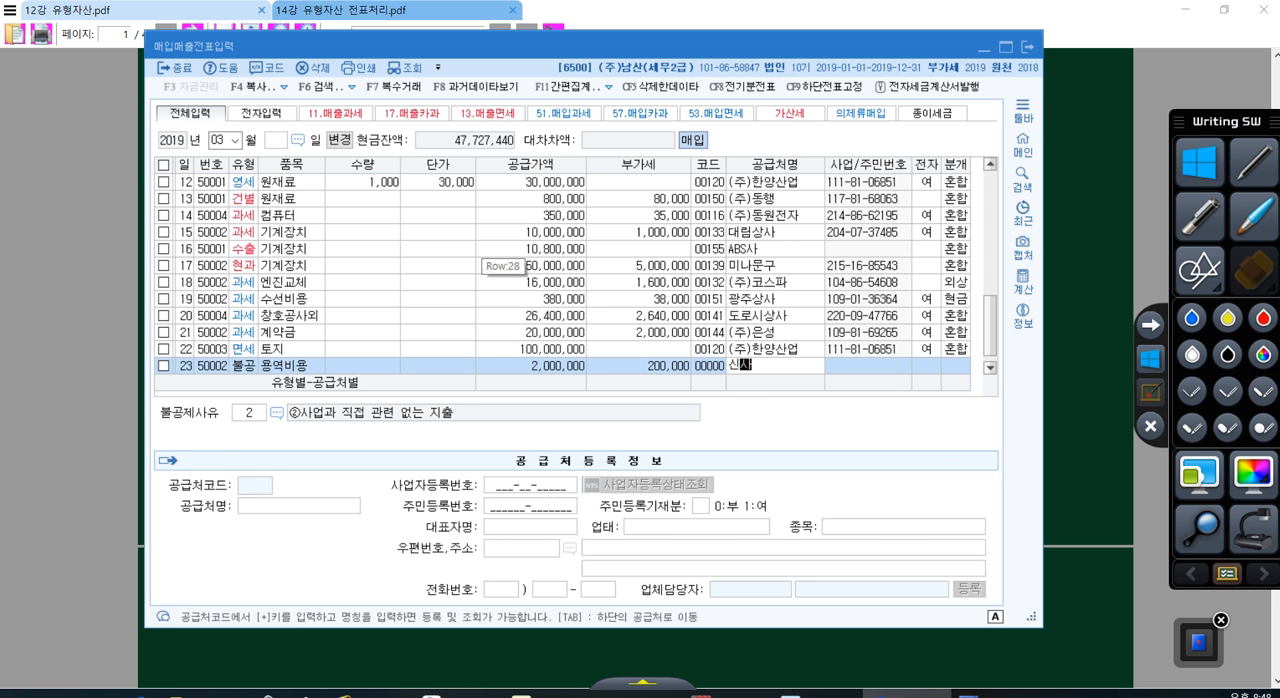
pyautogui.press('Return')
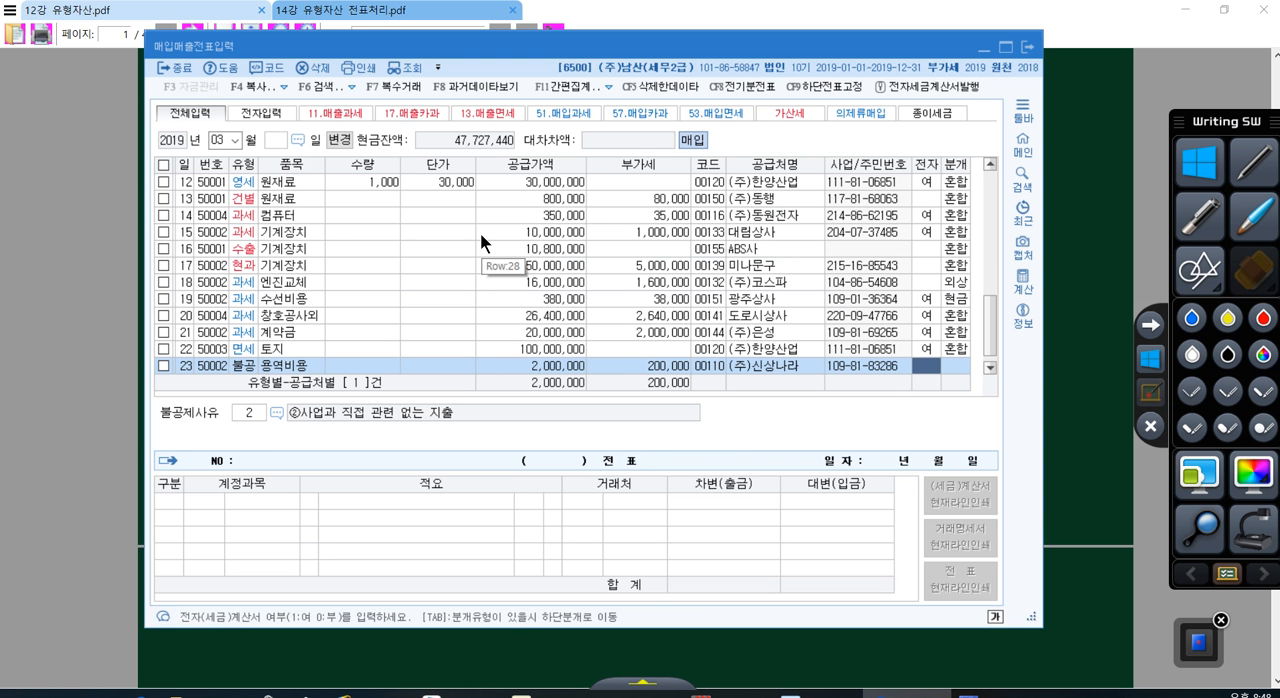
pyautogui.write('1')
pyautogui.press('Return')
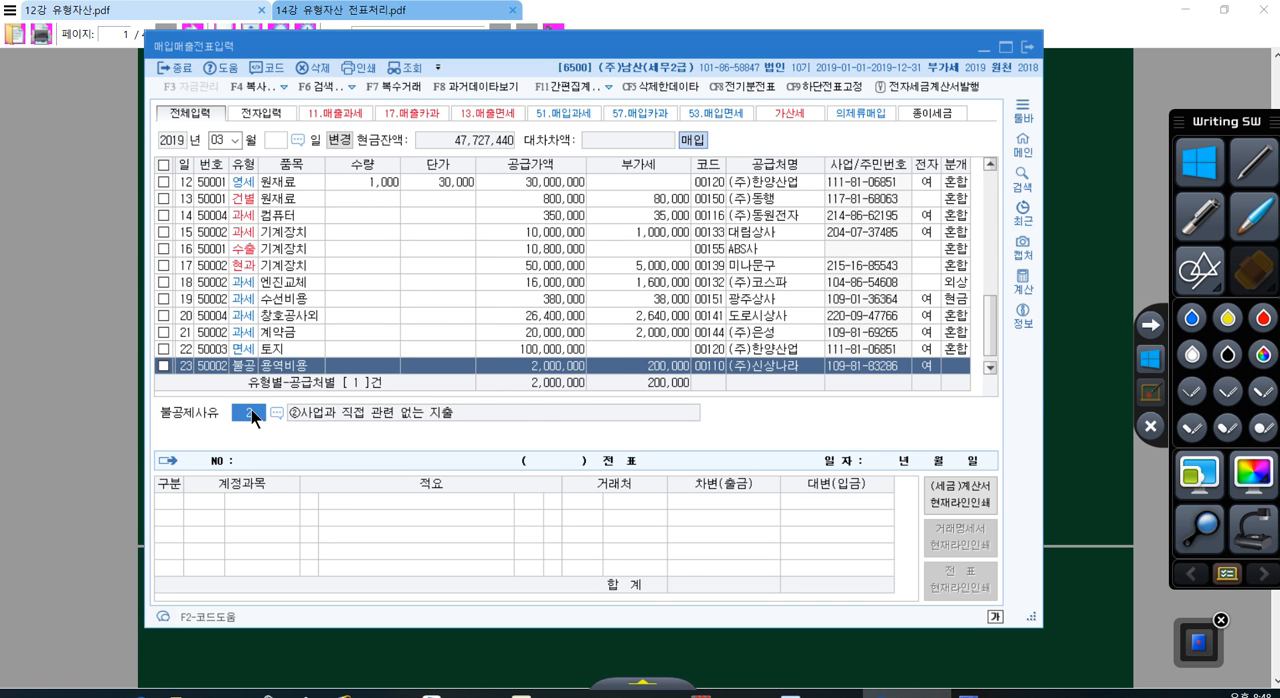
# Set the 불공제사유 of the March 23 line to 6, 토지의 자본적 지출 관련
pyautogui.click(278, 410)
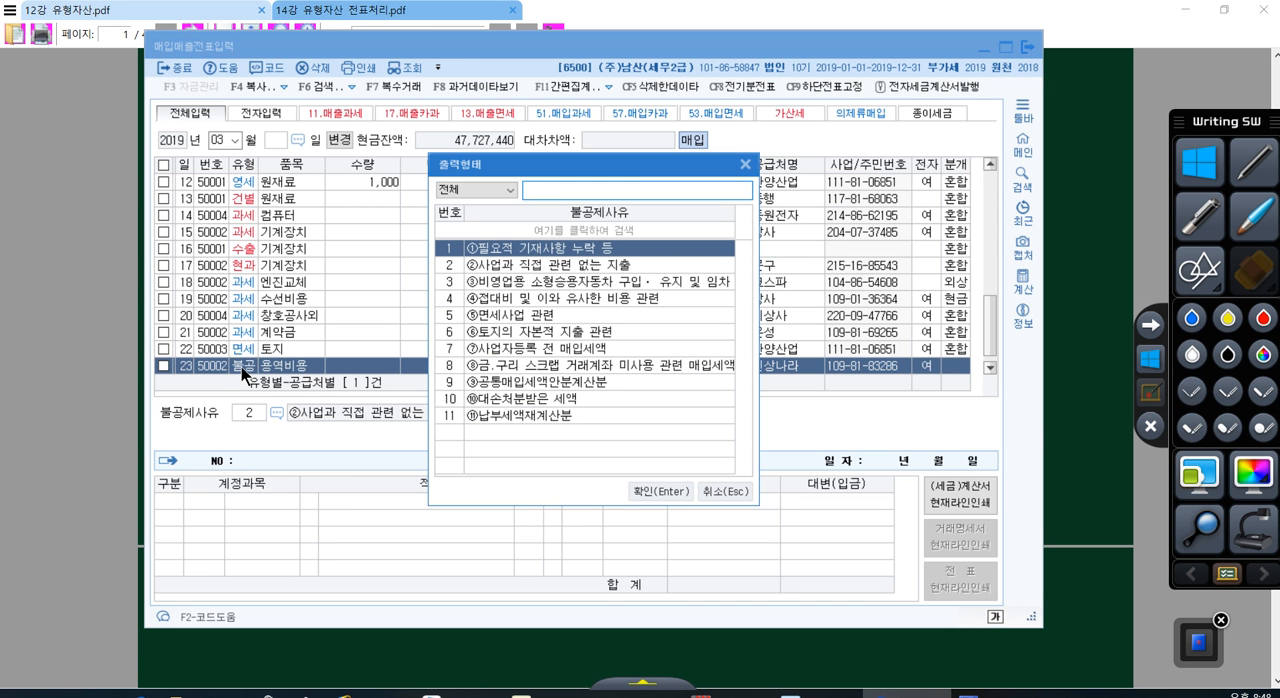
pyautogui.click(488, 328)
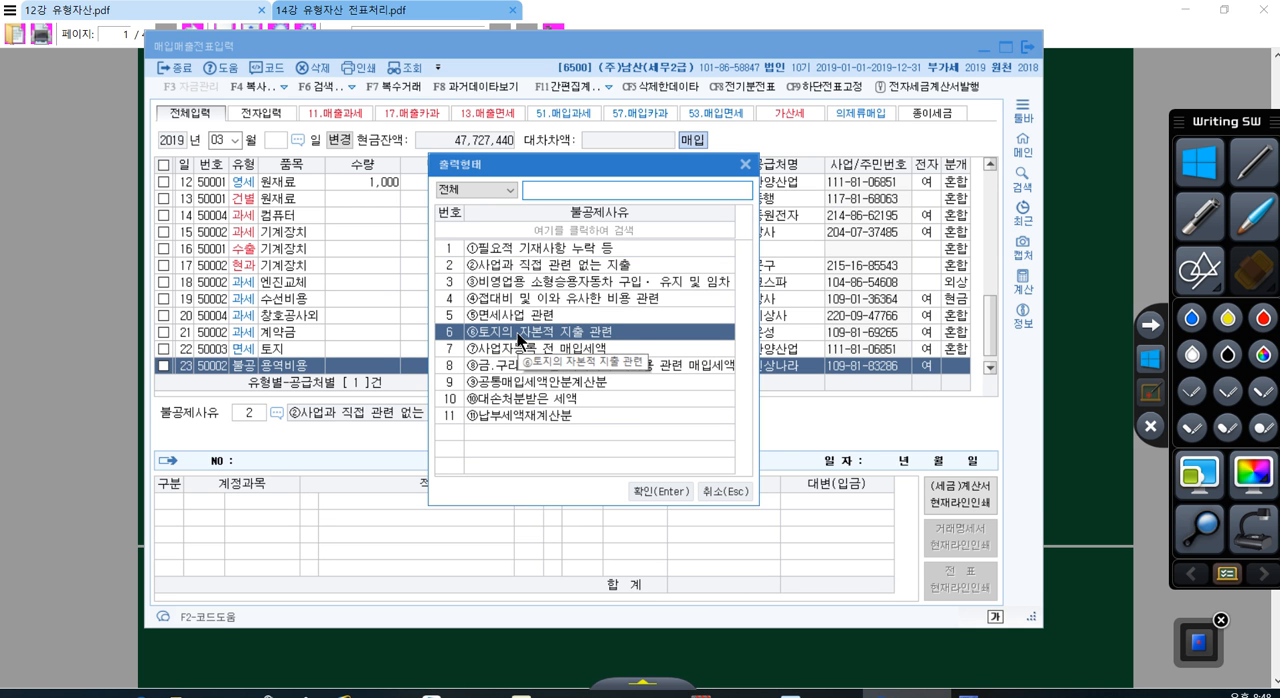
pyautogui.click(660, 492)
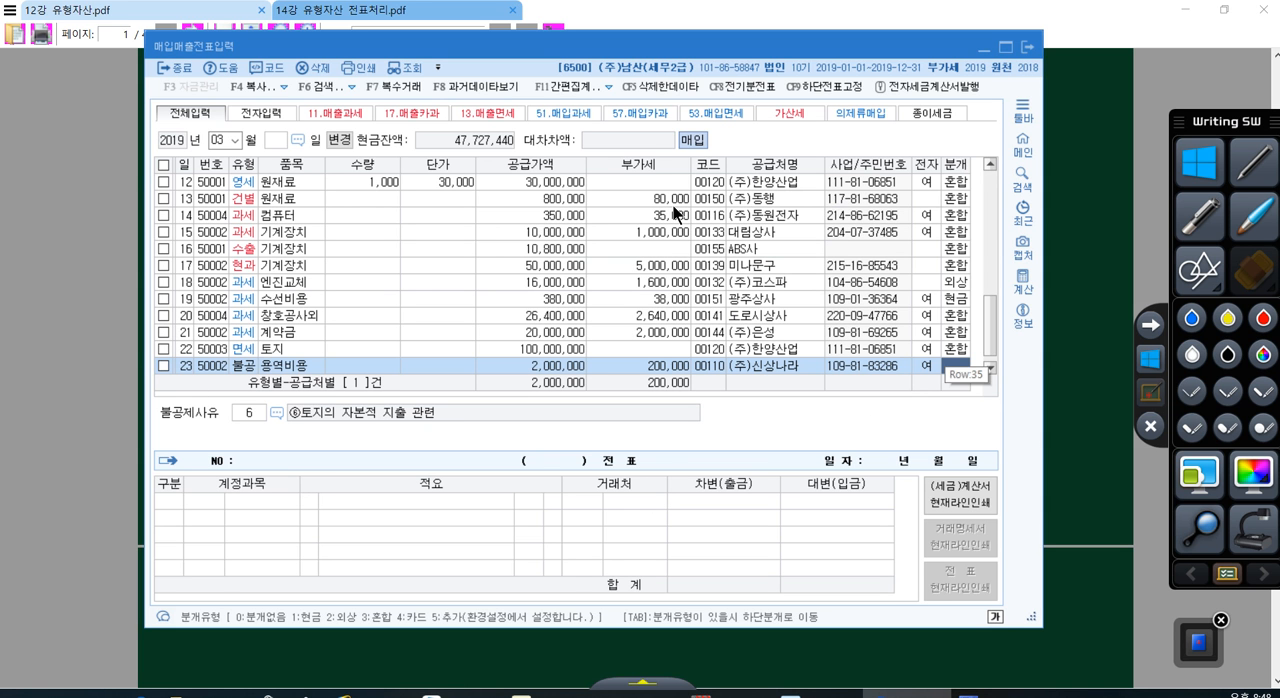
# Journalize the March 23 line as 3 혼합, debiting 201 토지 and crediting 103 보통예금 for 2,200,000
pyautogui.write('3')
pyautogui.press('Return')
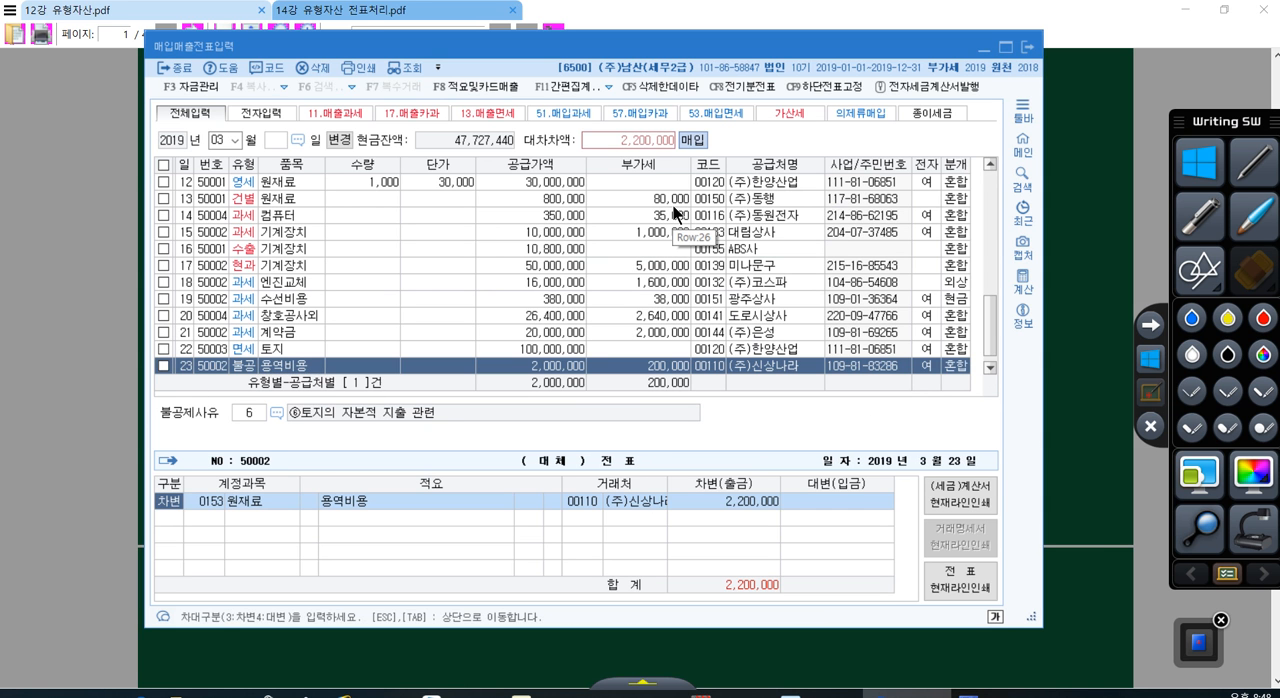
pyautogui.click(216, 502)
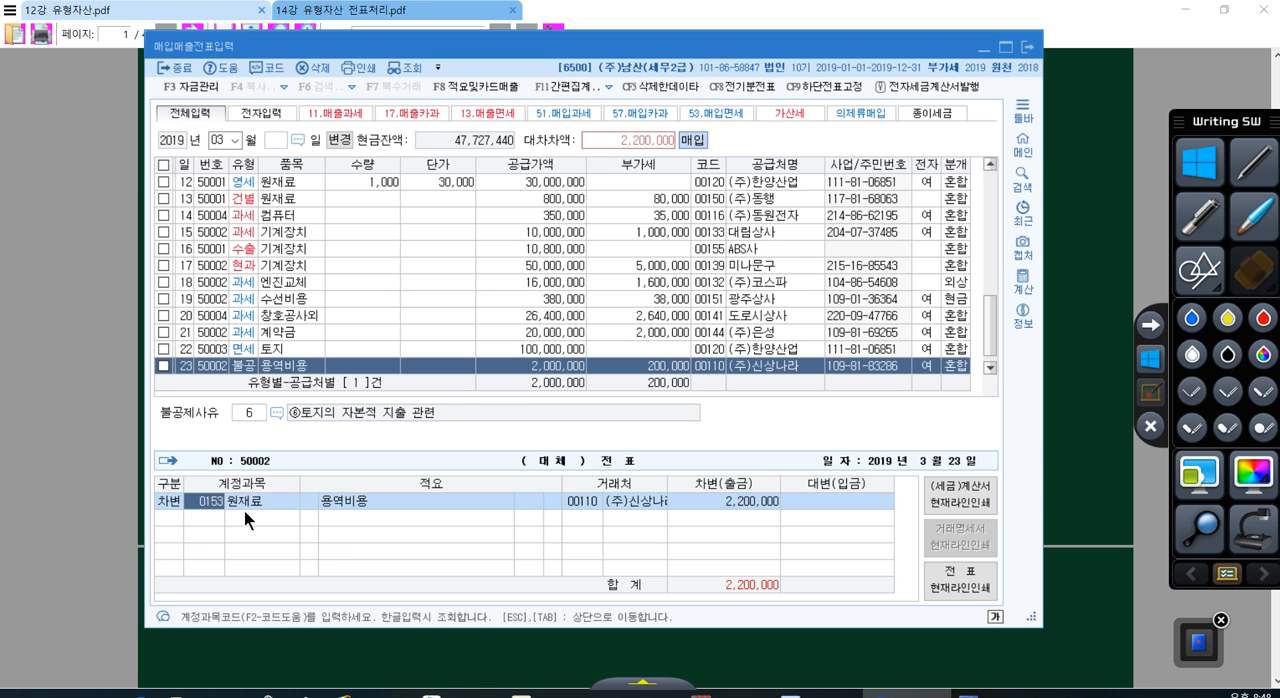
pyautogui.write('201')
pyautogui.press('Return')
pyautogui.press('Return')
pyautogui.write('4')
pyautogui.press('Return')
pyautogui.write('103')
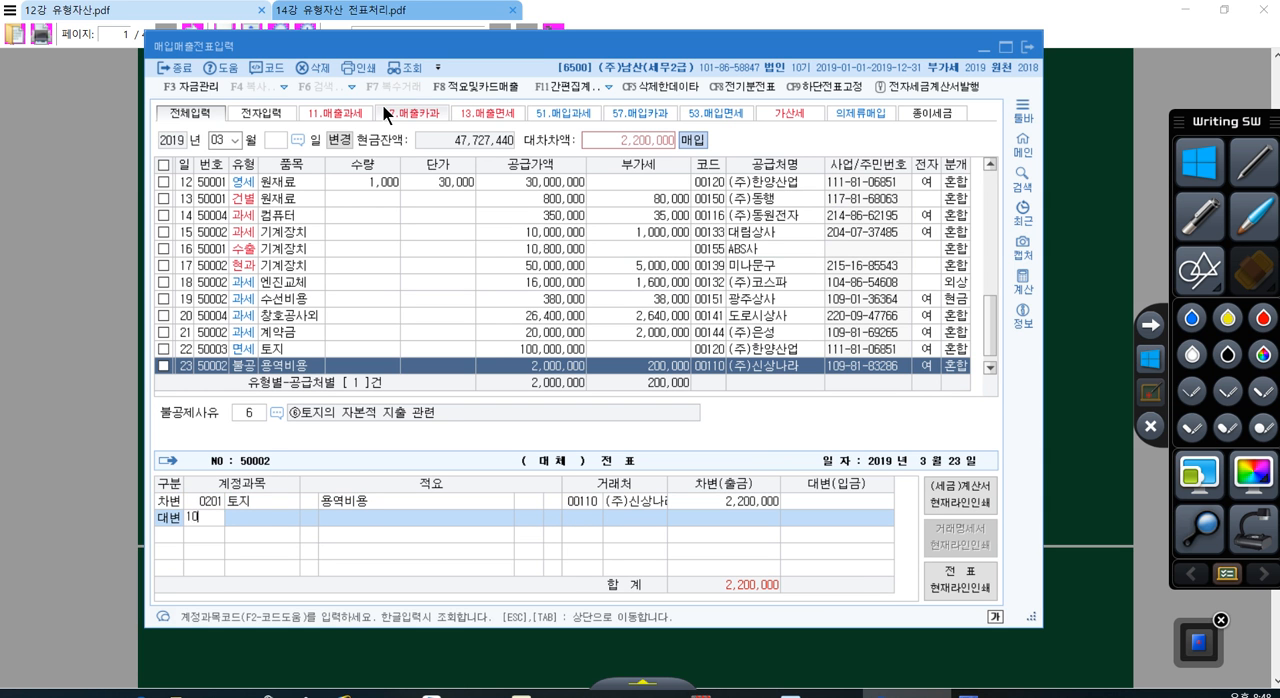
pyautogui.press('Return')
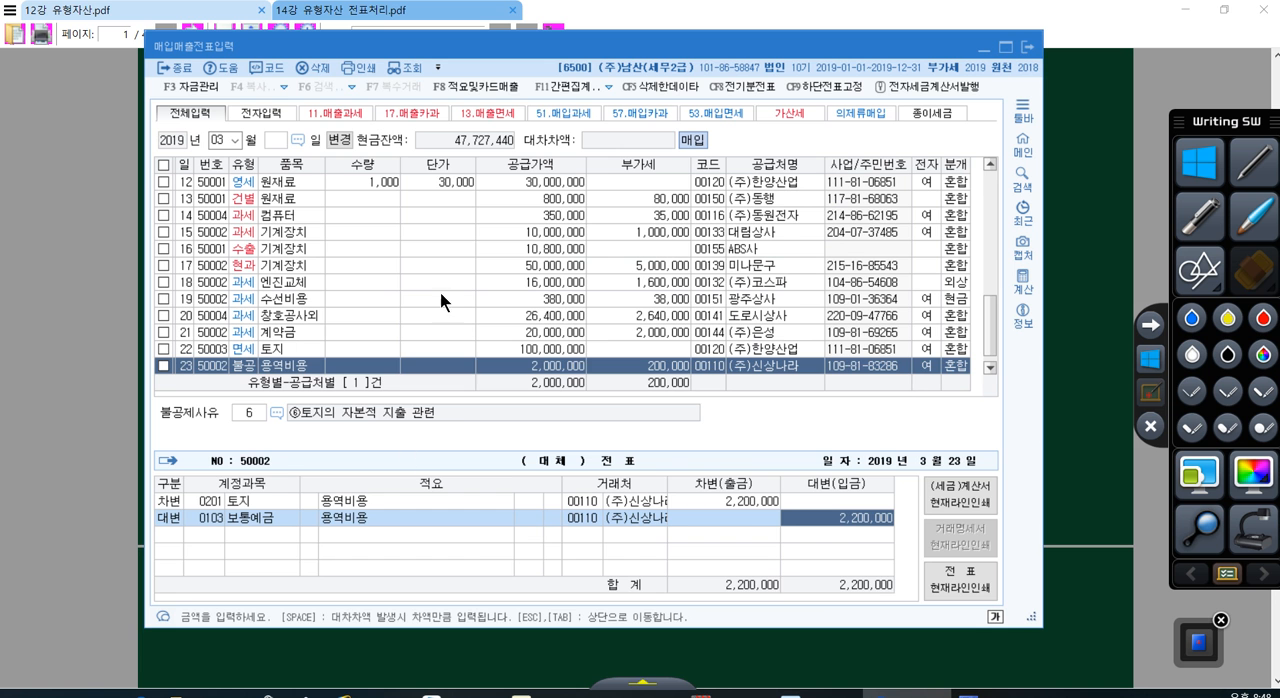
# Review the March 23 line's 불공 type and 부가세 amount alongside the 취득후 철거 rule in the 12강 유형자산 PDF
pyautogui.click(241, 368)
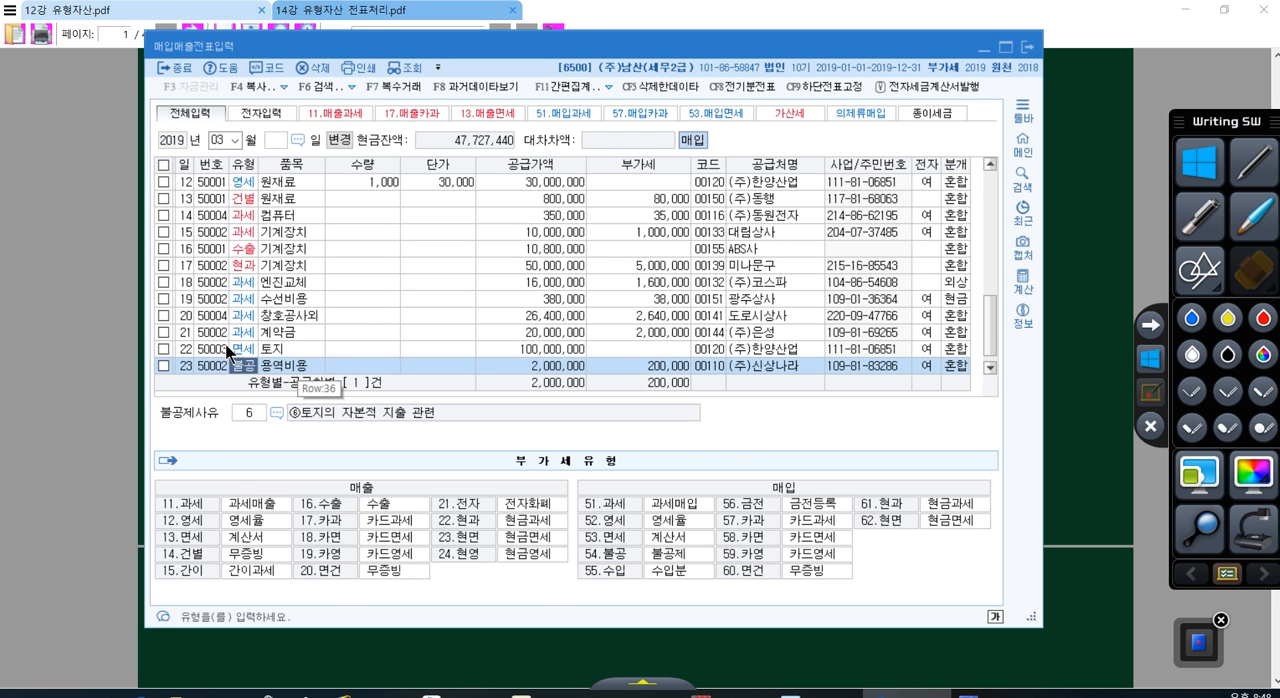
pyautogui.click(648, 369)
pyautogui.click(247, 366)
pyautogui.click(652, 366)
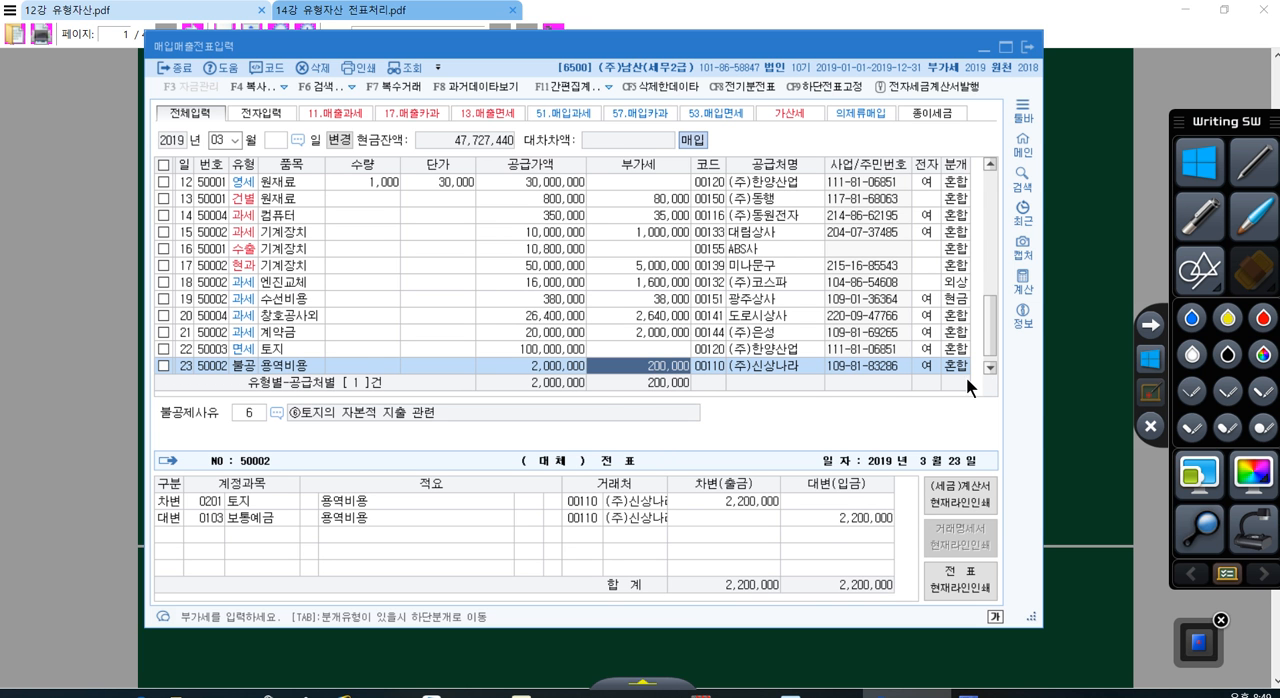
pyautogui.click(239, 365)
pyautogui.click(1055, 348)
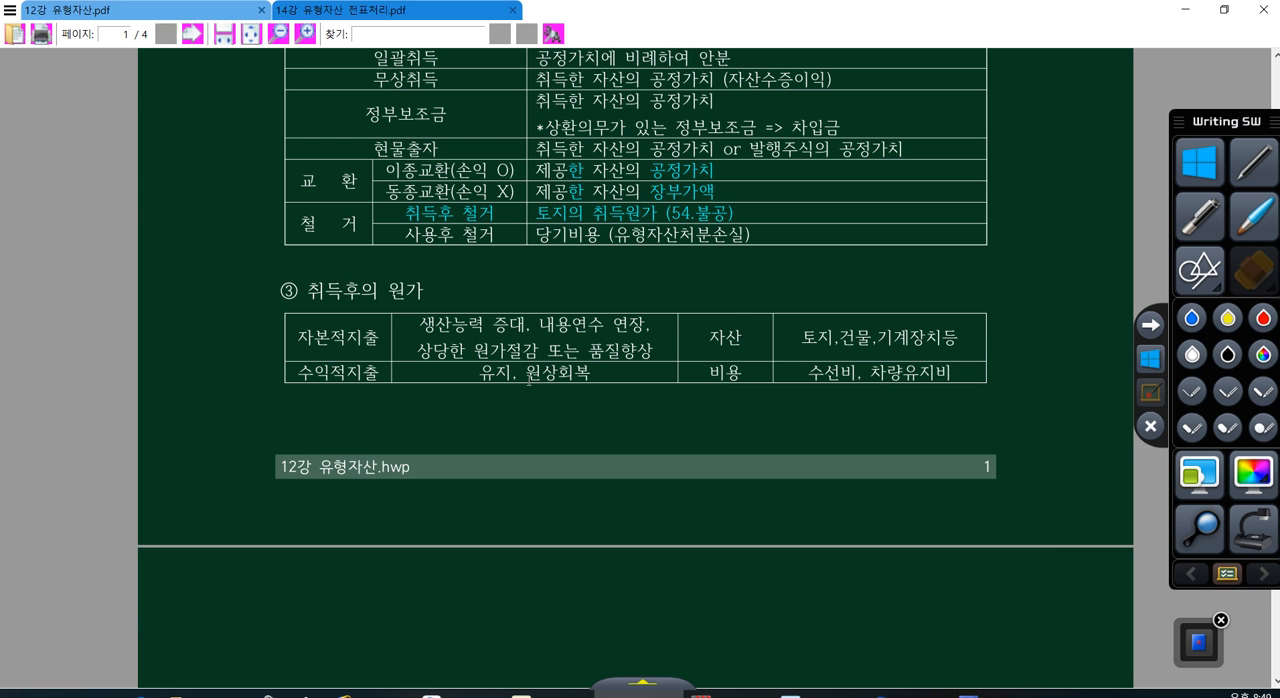
pyautogui.scroll(-3, 543, 441)
# Return to 매입매출전표입력 and start a new line for day 24 with type 54 불공
pyautogui.click(884, 693)
pyautogui.scroll(-1, 454, 355)
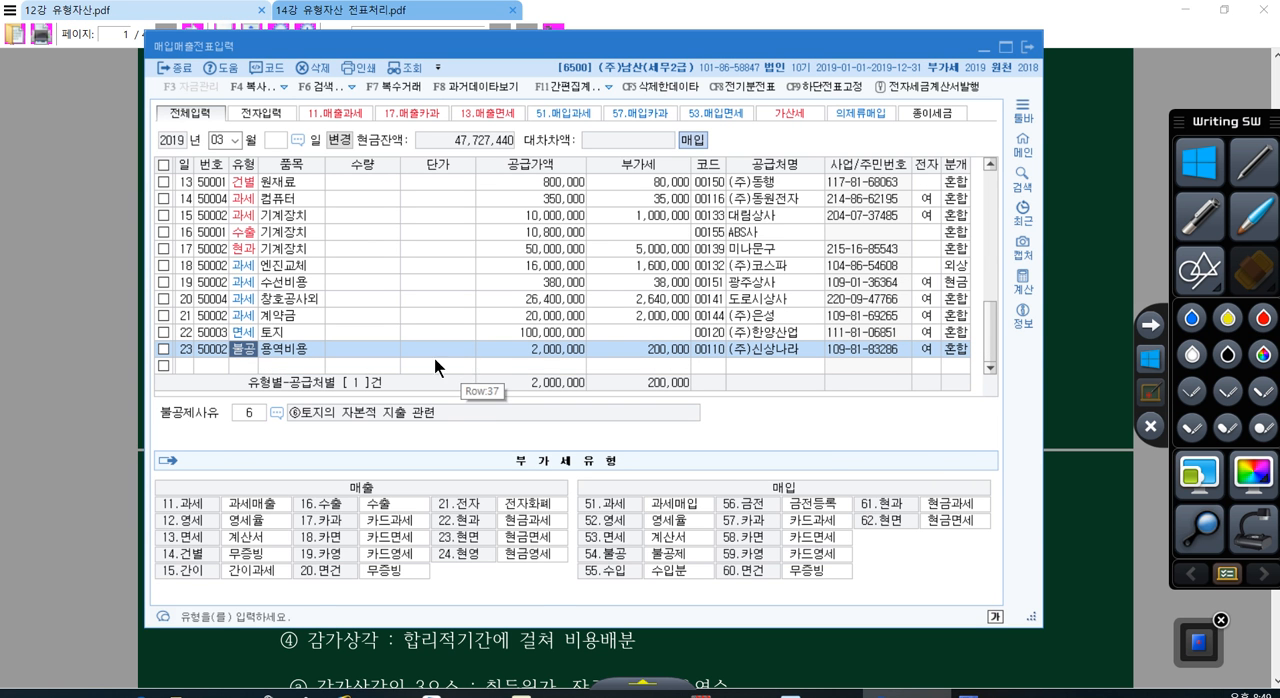
pyautogui.click(421, 367)
pyautogui.write('24')
pyautogui.press('Return')
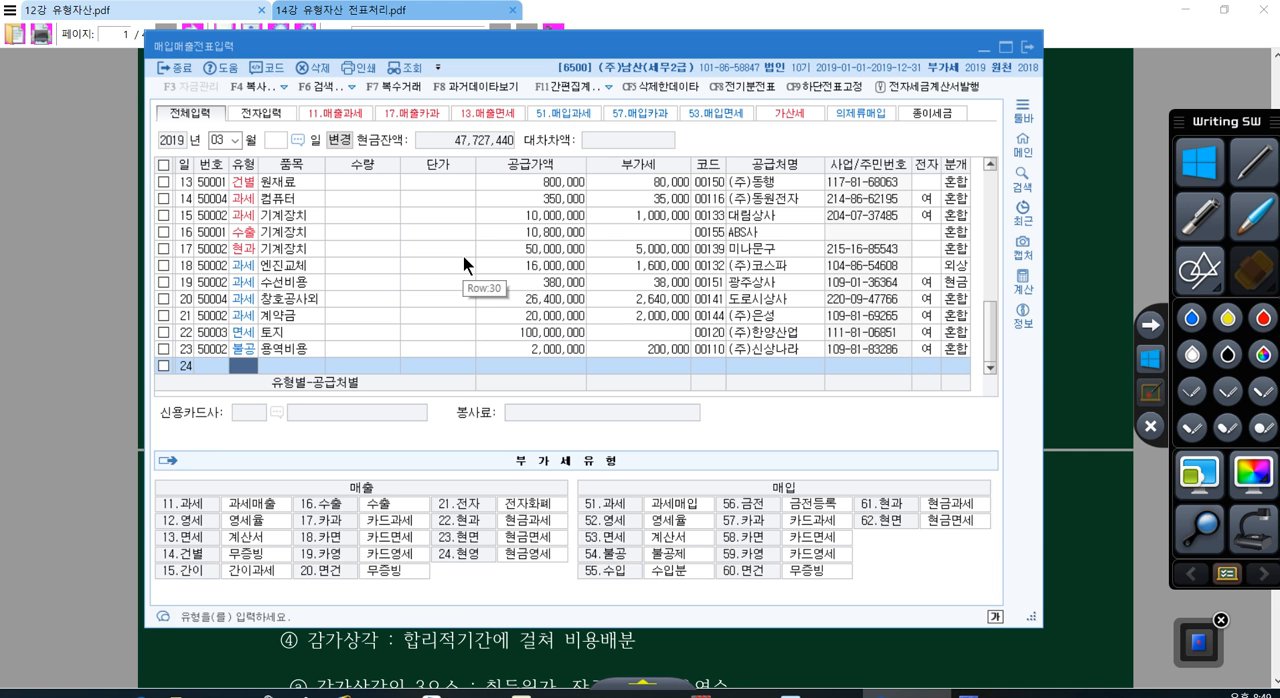
pyautogui.write('54')
pyautogui.press('Return')
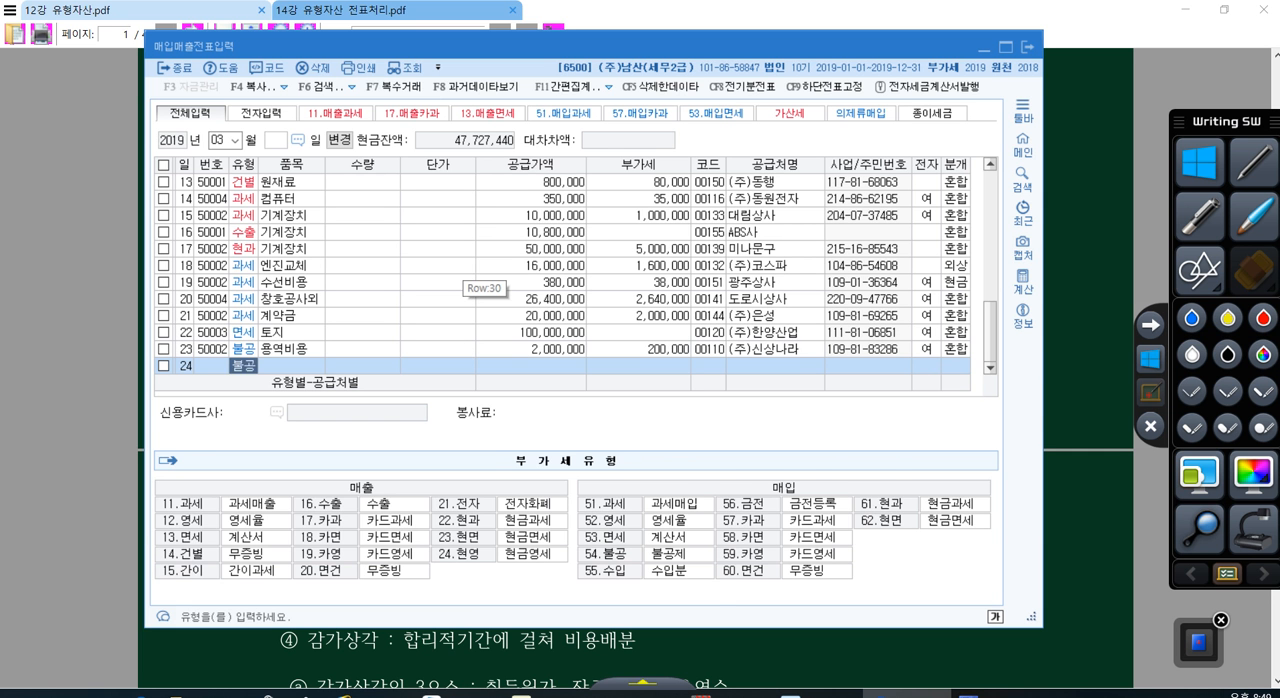
# Switch to the 14강 유형자산 전표처리 PDF and highlight 구입 and 철거 in the March 24 transaction [11]
pyautogui.click(664, 4)
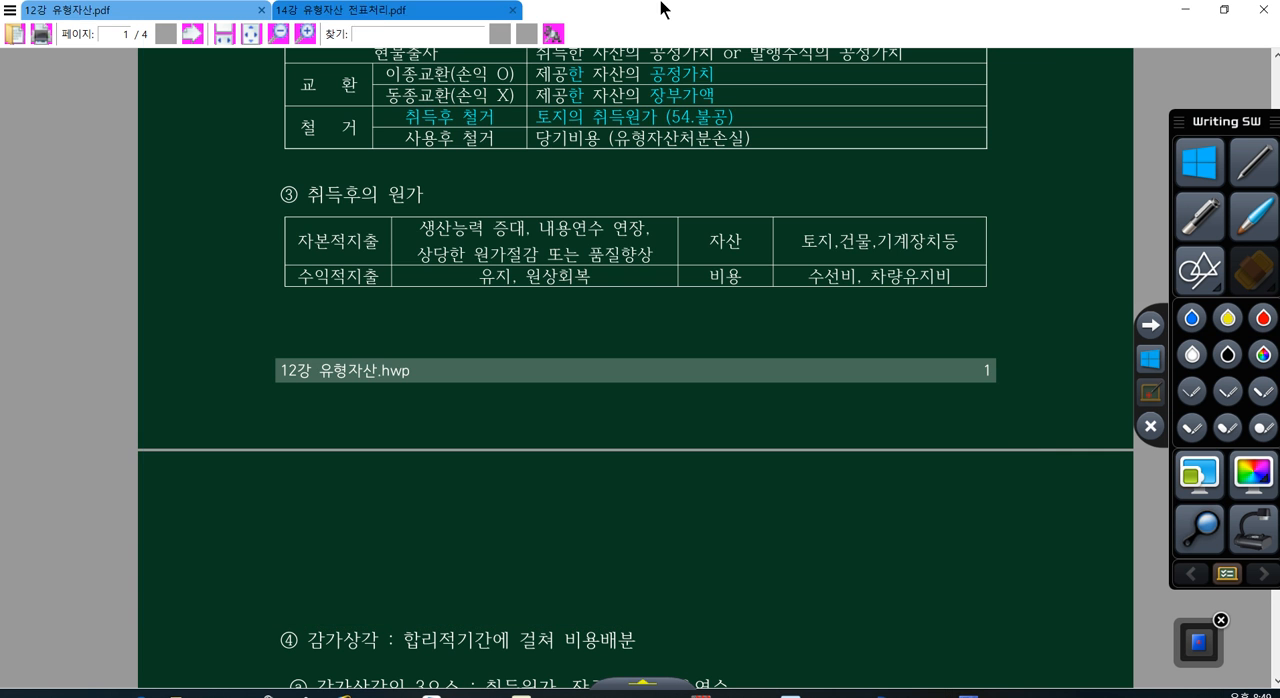
pyautogui.click(376, 9)
pyautogui.scroll(-5, 573, 380)
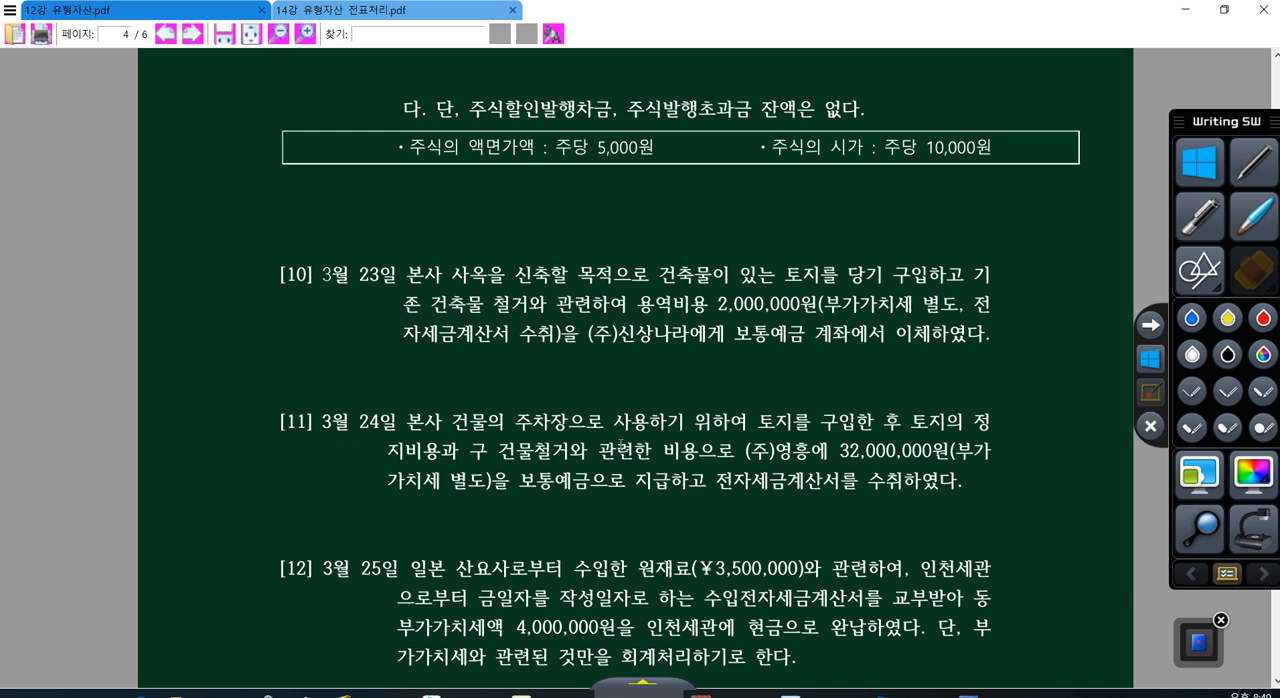
pyautogui.doubleClick(836, 421)
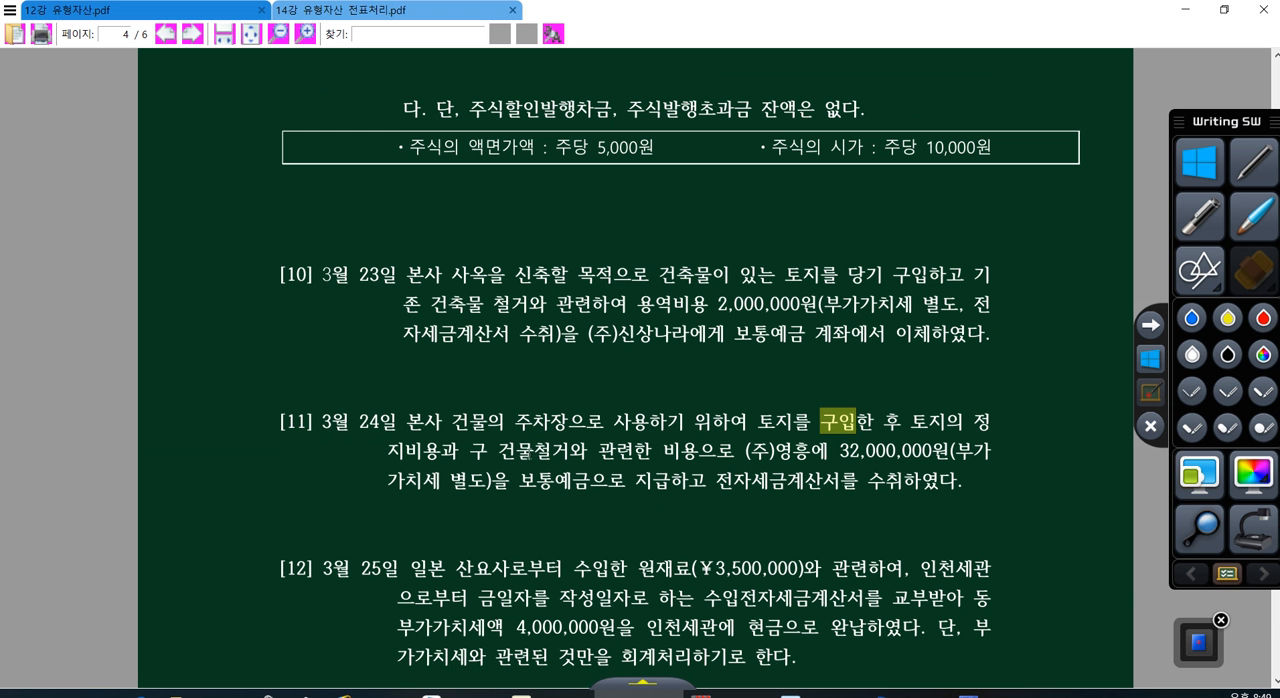
pyautogui.doubleClick(550, 449)
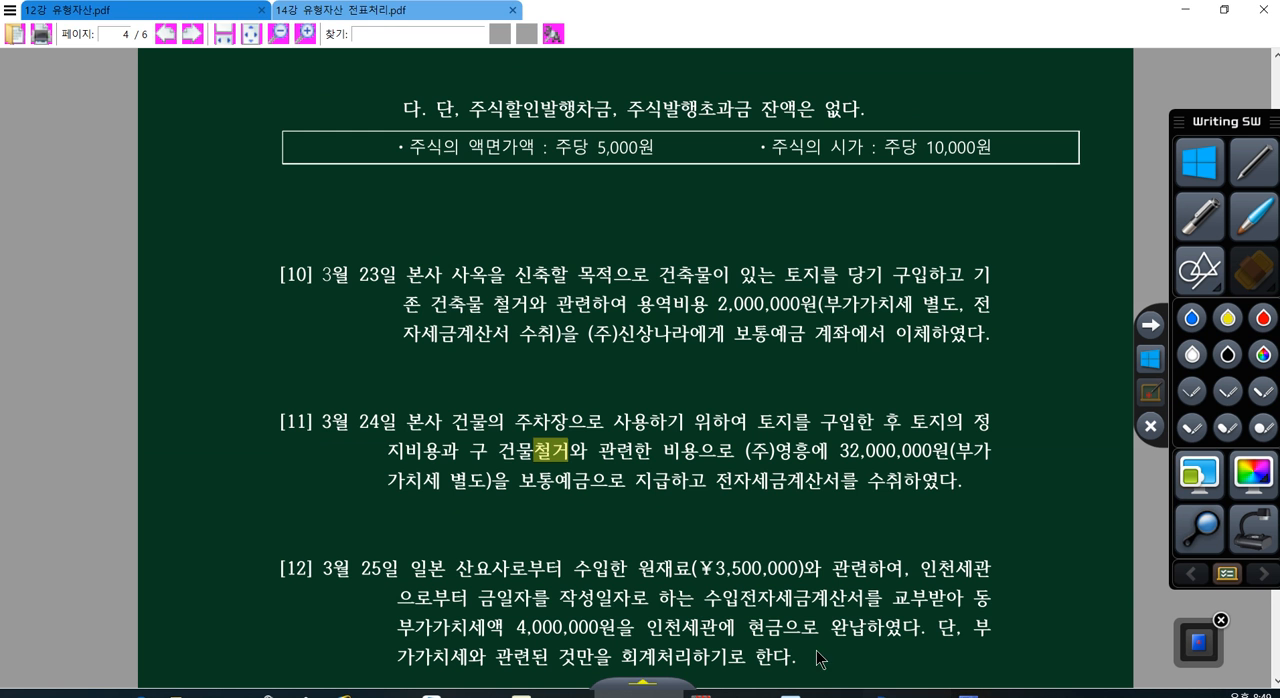
# Return to 매입매출전표입력 and enter 철거비용 with a supply value of 32,000,000 on the March 24 line
pyautogui.click(893, 693)
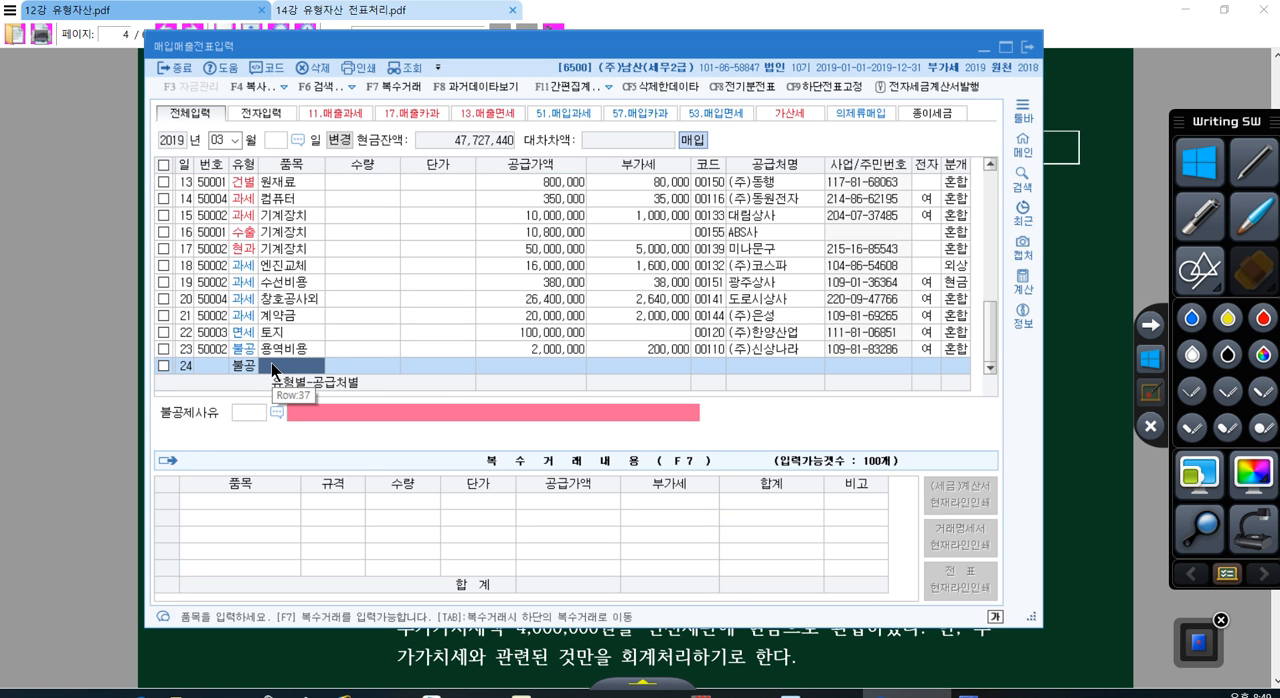
pyautogui.write('철거비용')
pyautogui.press('Return')
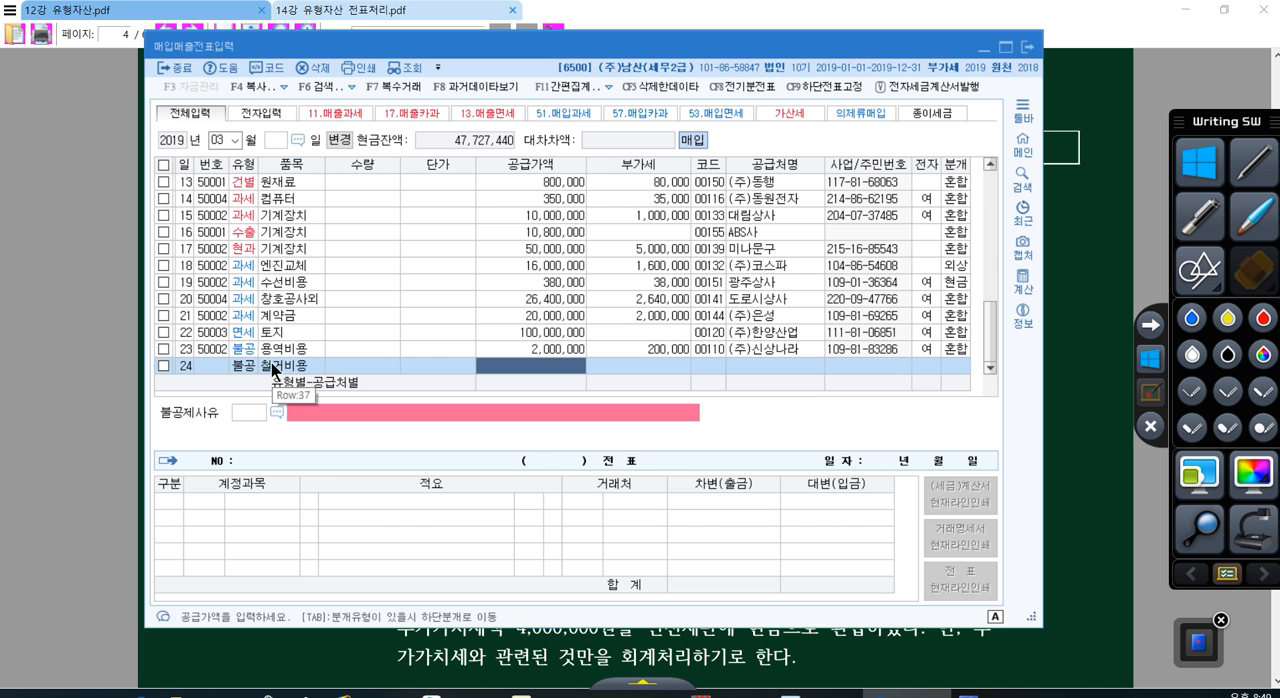
pyautogui.write('32000000')
pyautogui.press('Return')
# Enter (주)영흥 as the supplier of the March 24 line and mark the invoice as electronic (1:여)
pyautogui.press('Return')
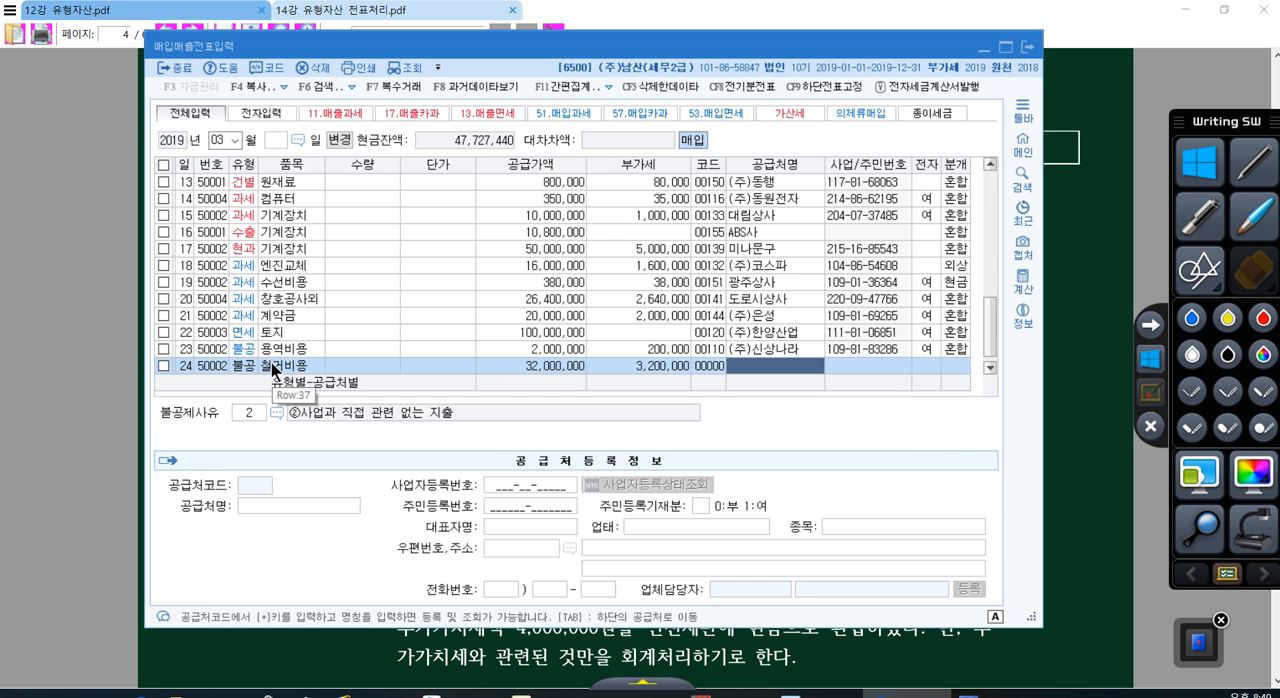
pyautogui.write('영흥')
pyautogui.press('Return')
pyautogui.press('Return')
pyautogui.write('1')
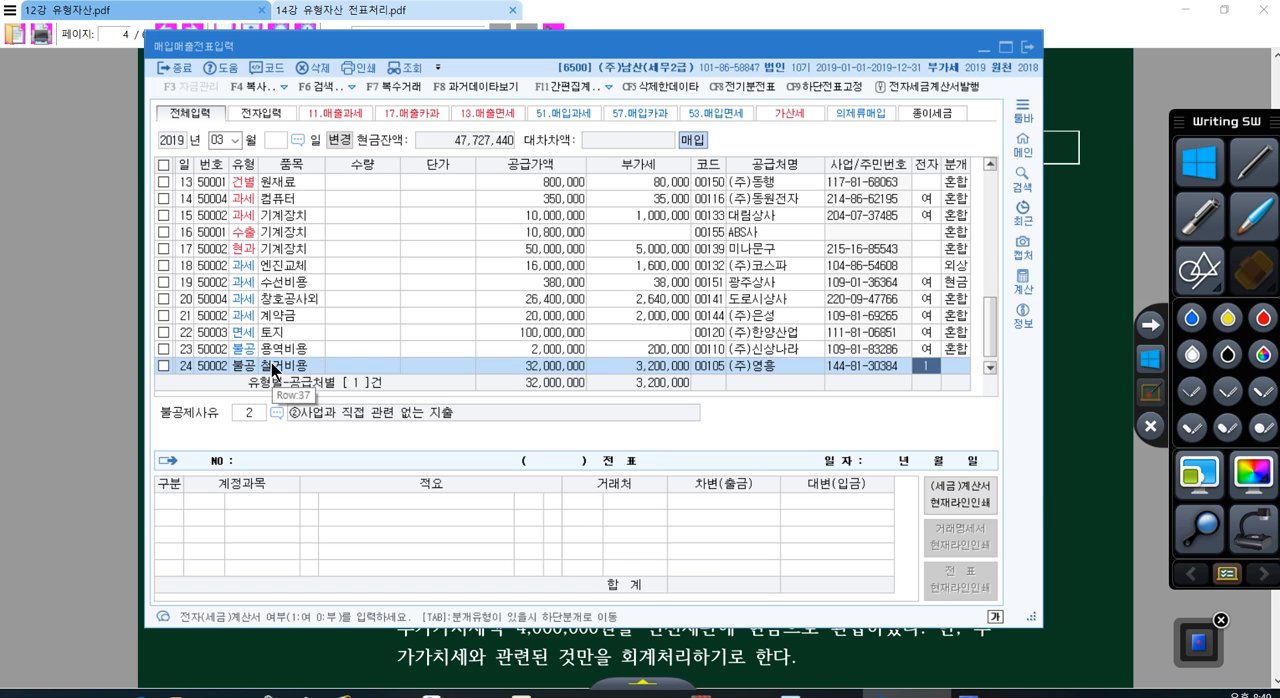
pyautogui.press('Return')
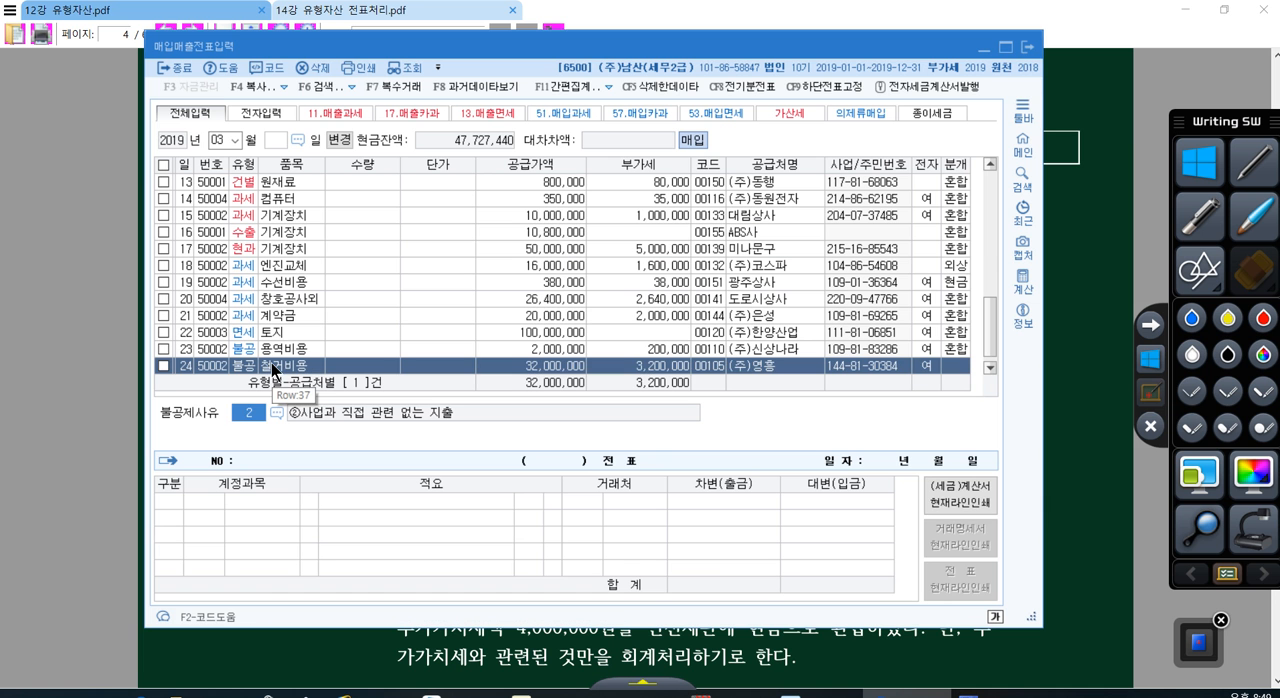
# Set the 불공제사유 of the March 24 line to 6, 토지의 자본적 지출 관련
pyautogui.click(271, 413)
pyautogui.click(476, 340)
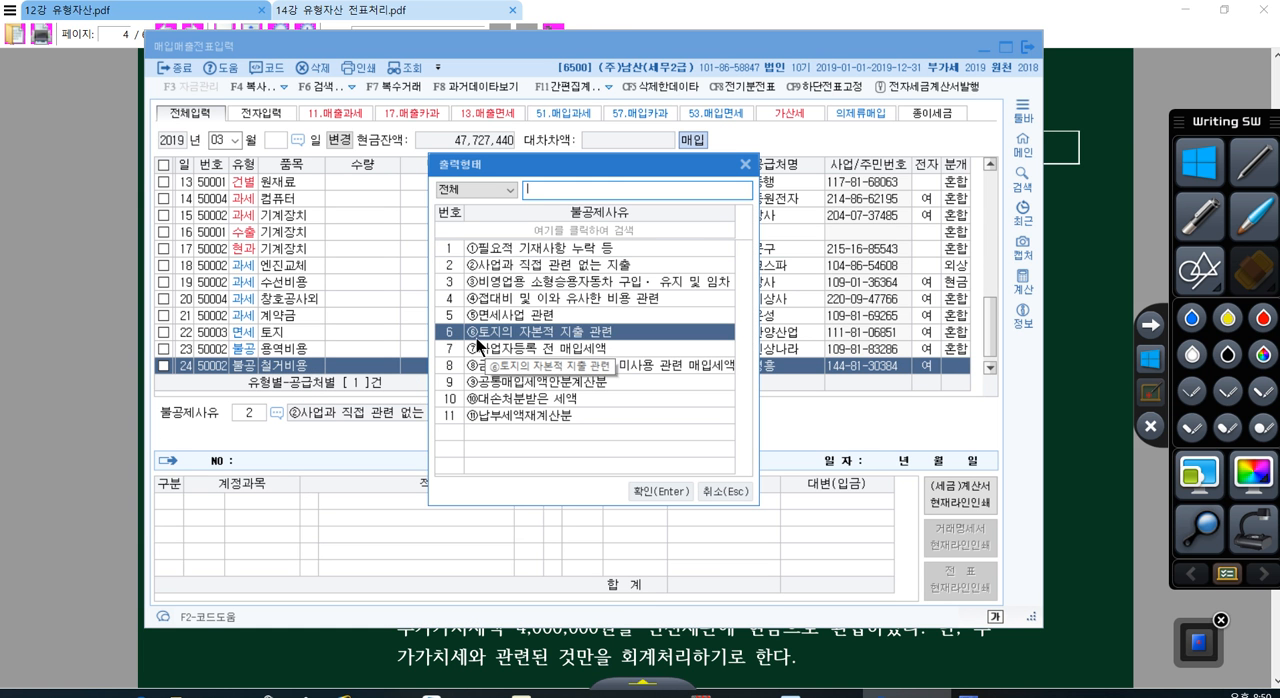
pyautogui.click(660, 492)
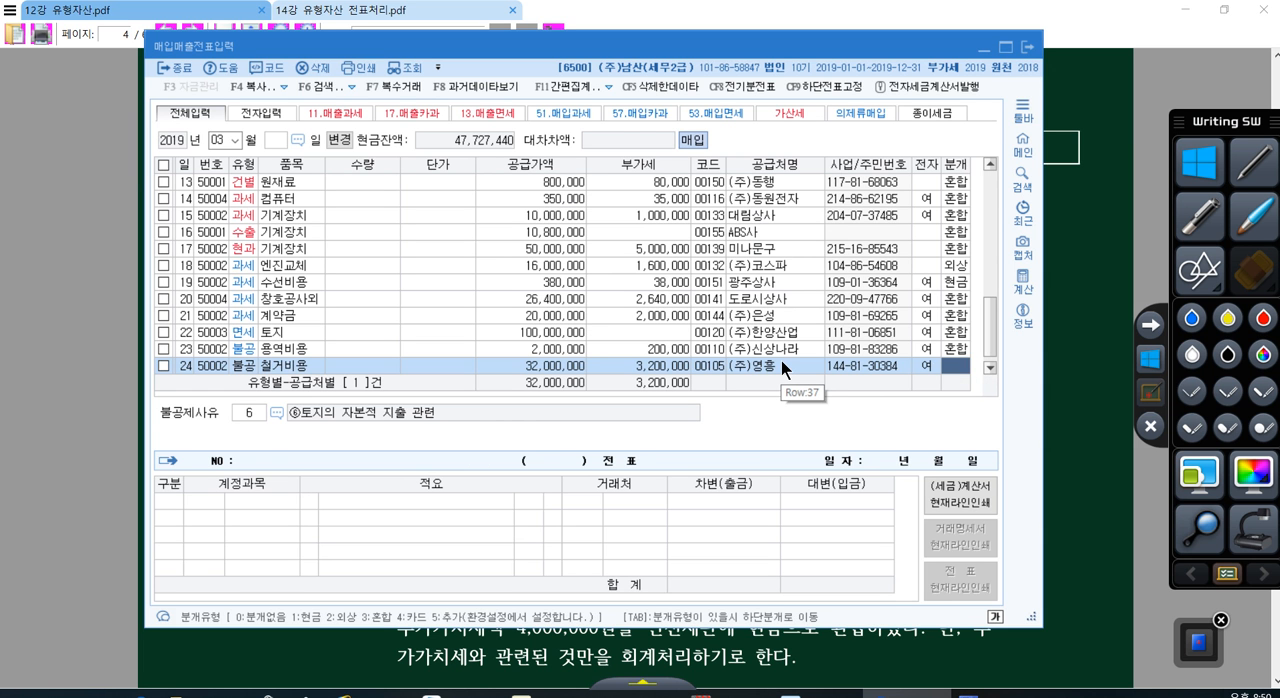
# Journalize the March 24 line as 3 혼합, debiting 201 토지 and crediting 103 보통예금 for 35,200,000
pyautogui.write('3')
pyautogui.press('Return')
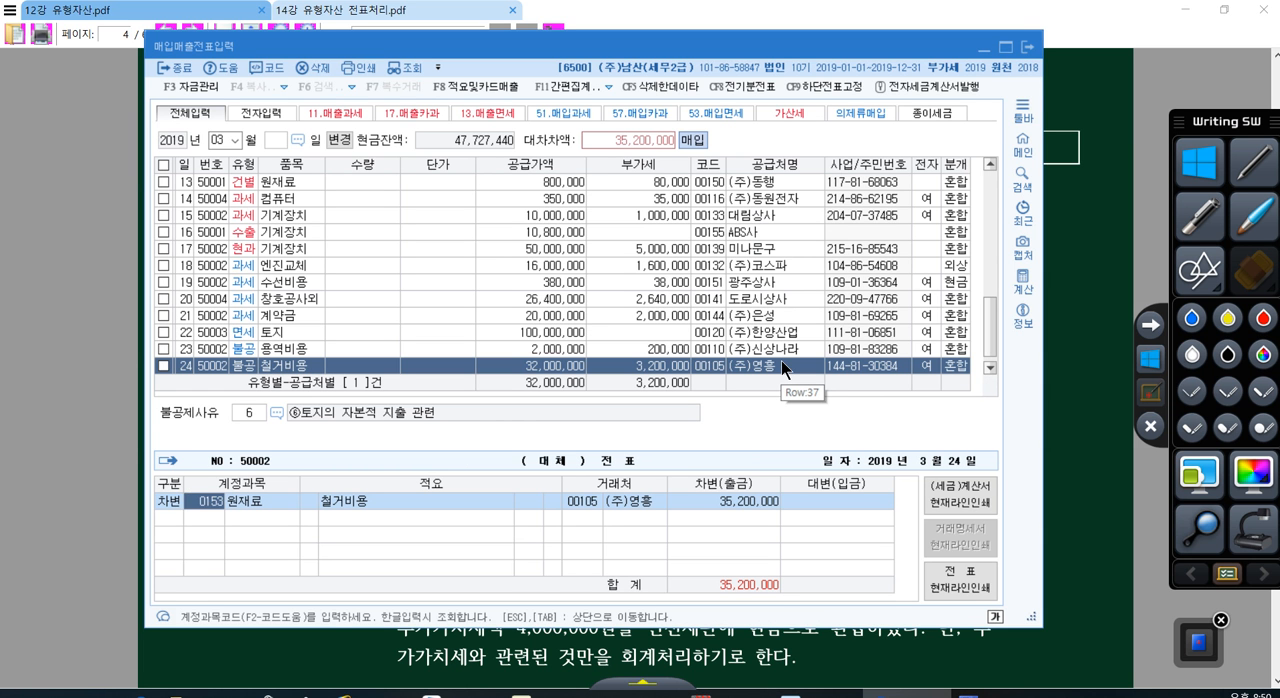
pyautogui.write('201')
pyautogui.press('Return')
pyautogui.press('Return')
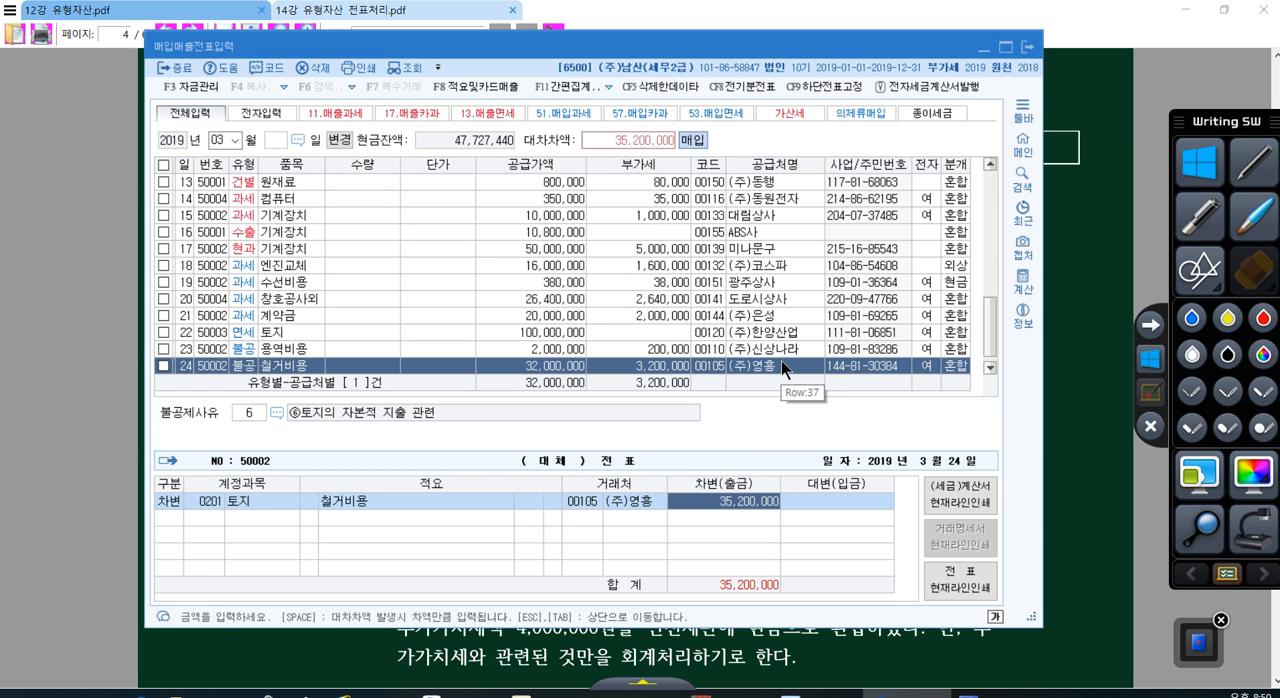
pyautogui.write('4103')
pyautogui.press('Return')
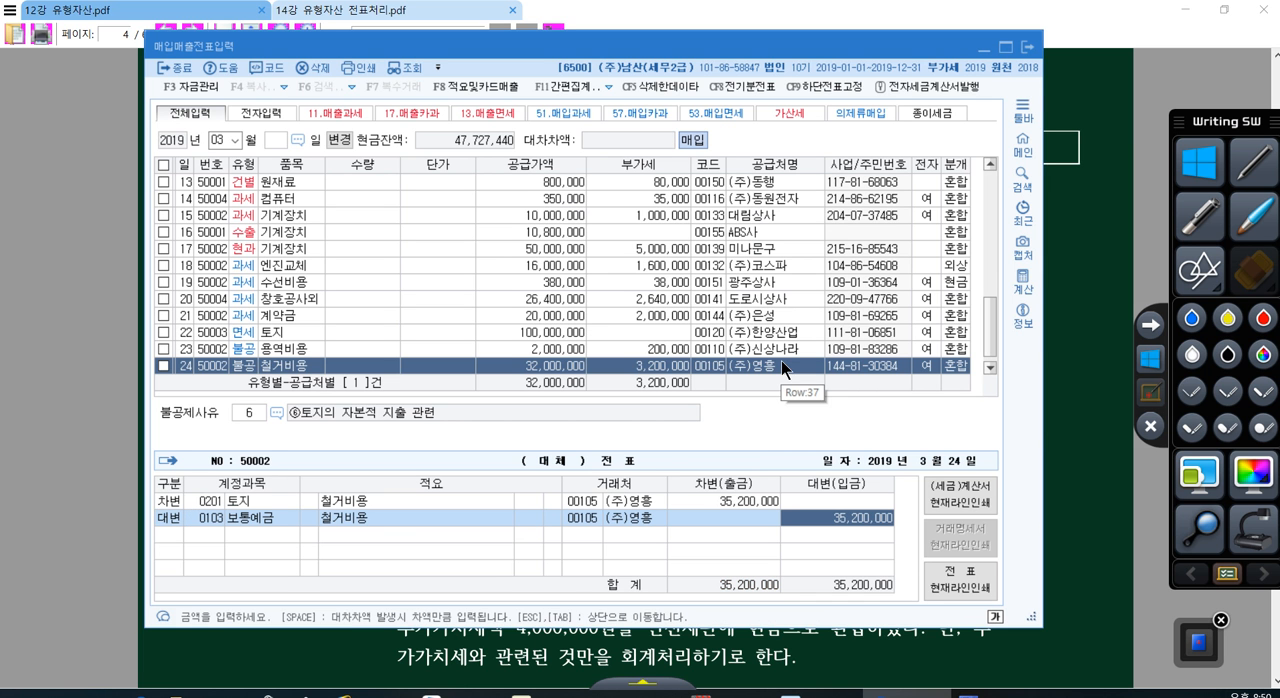
# Start a new line dated March 25 with the transaction type 55 수입
pyautogui.click(613, 368)
pyautogui.click(615, 368)
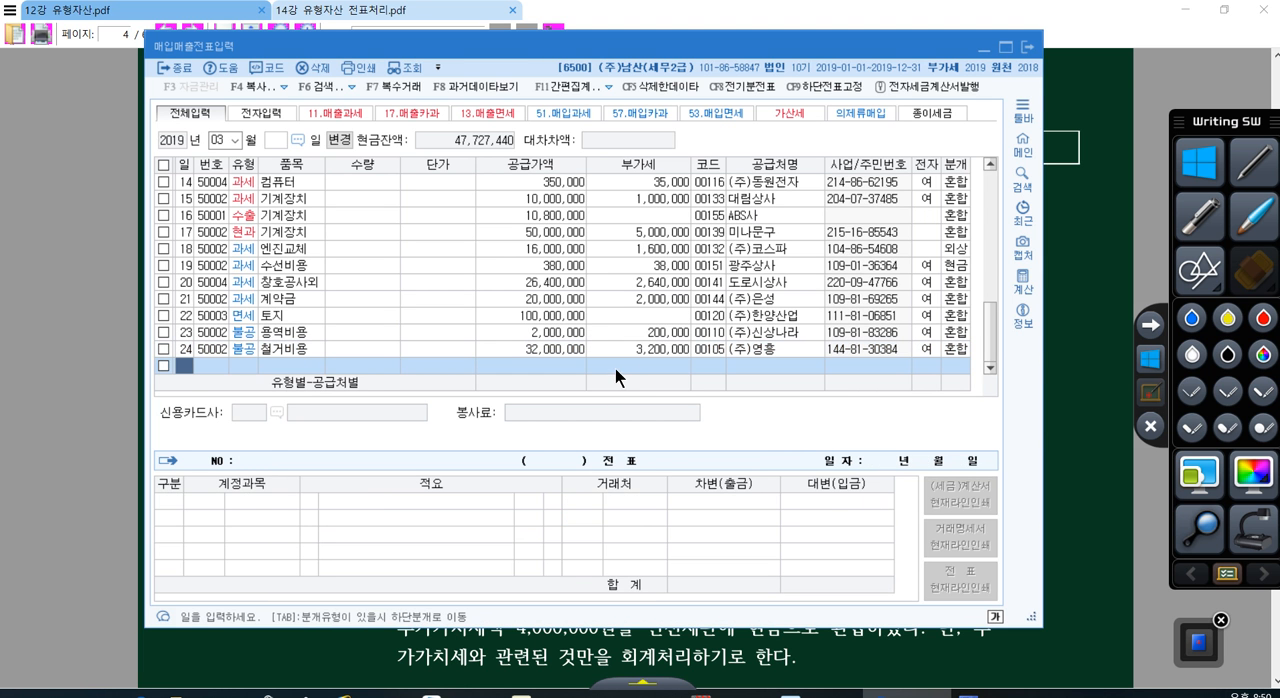
pyautogui.write('25')
pyautogui.press('Return')
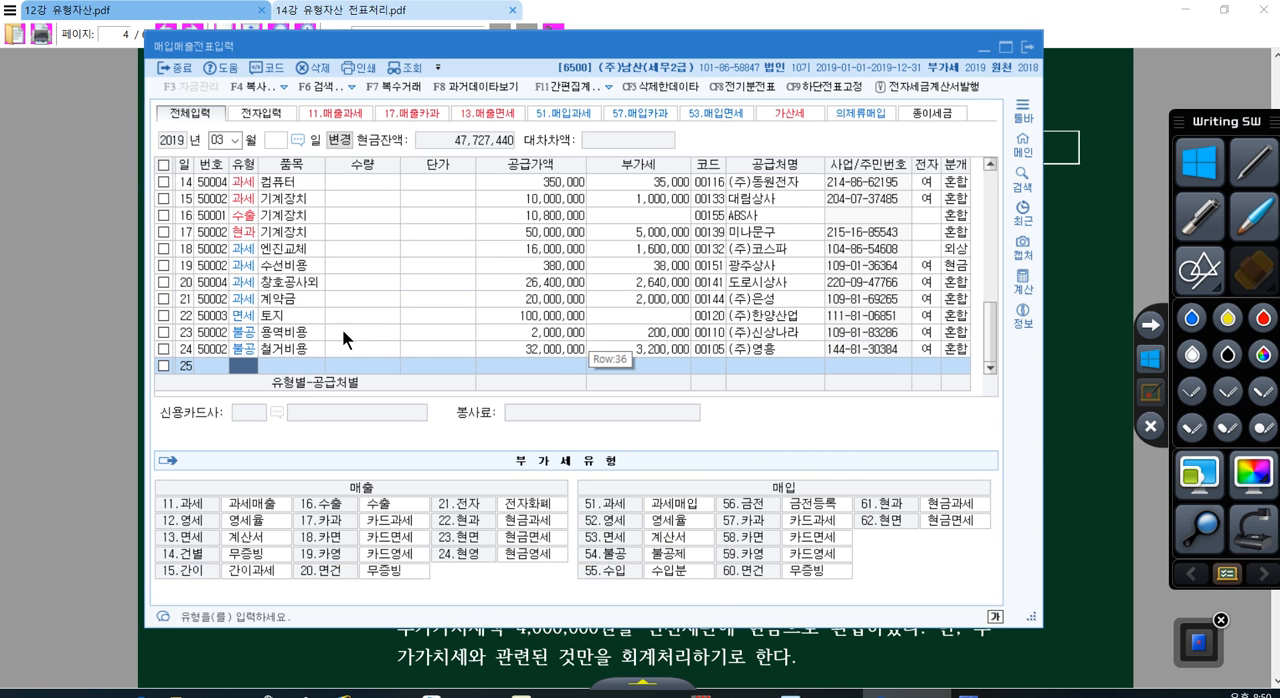
pyautogui.write('55')
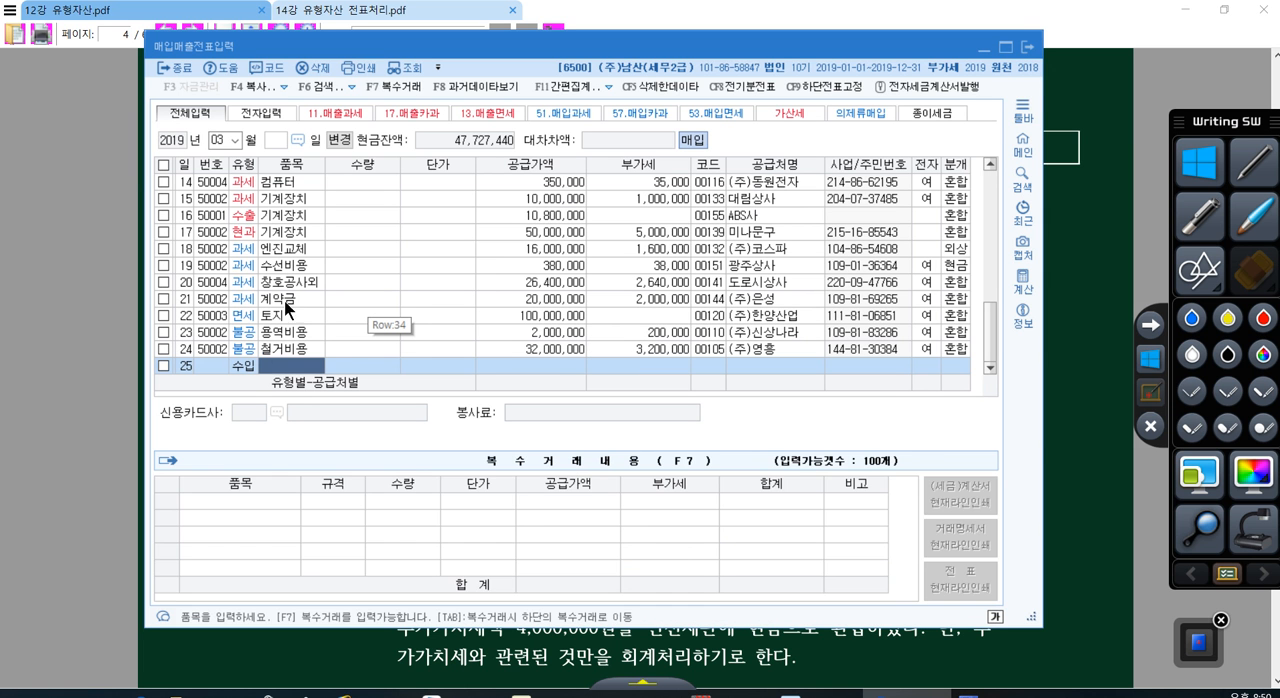
pyautogui.click(244, 366)
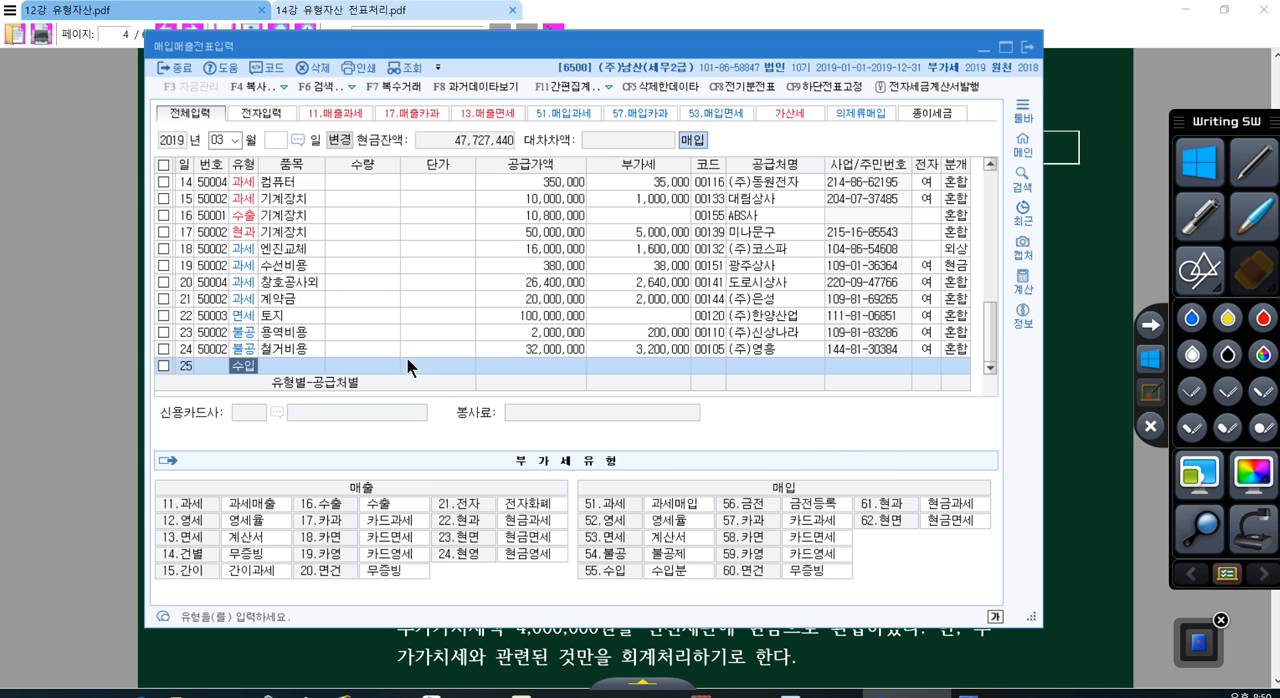
pyautogui.click(293, 366)
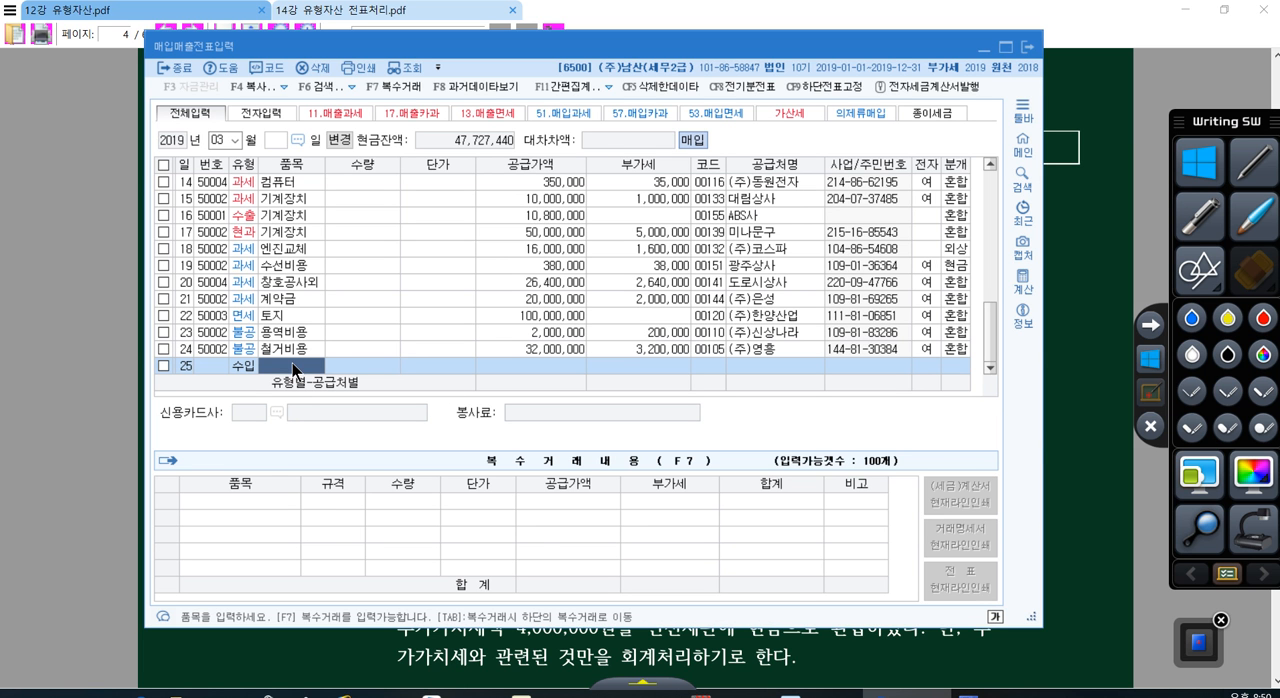
# Enter 원재료 as the item of the March 25 line with a supply value of 40,000,000
pyautogui.write('원재료')
pyautogui.press('Return')
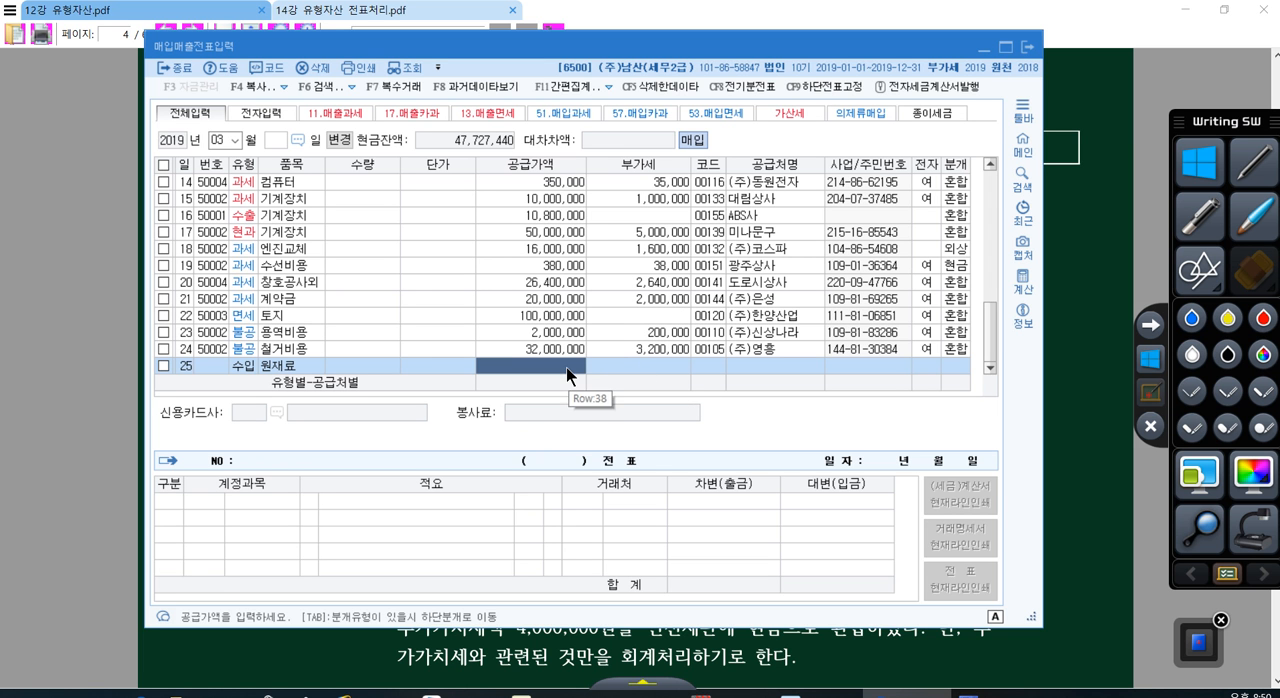
pyautogui.write('40,000,000')
pyautogui.press('Return')
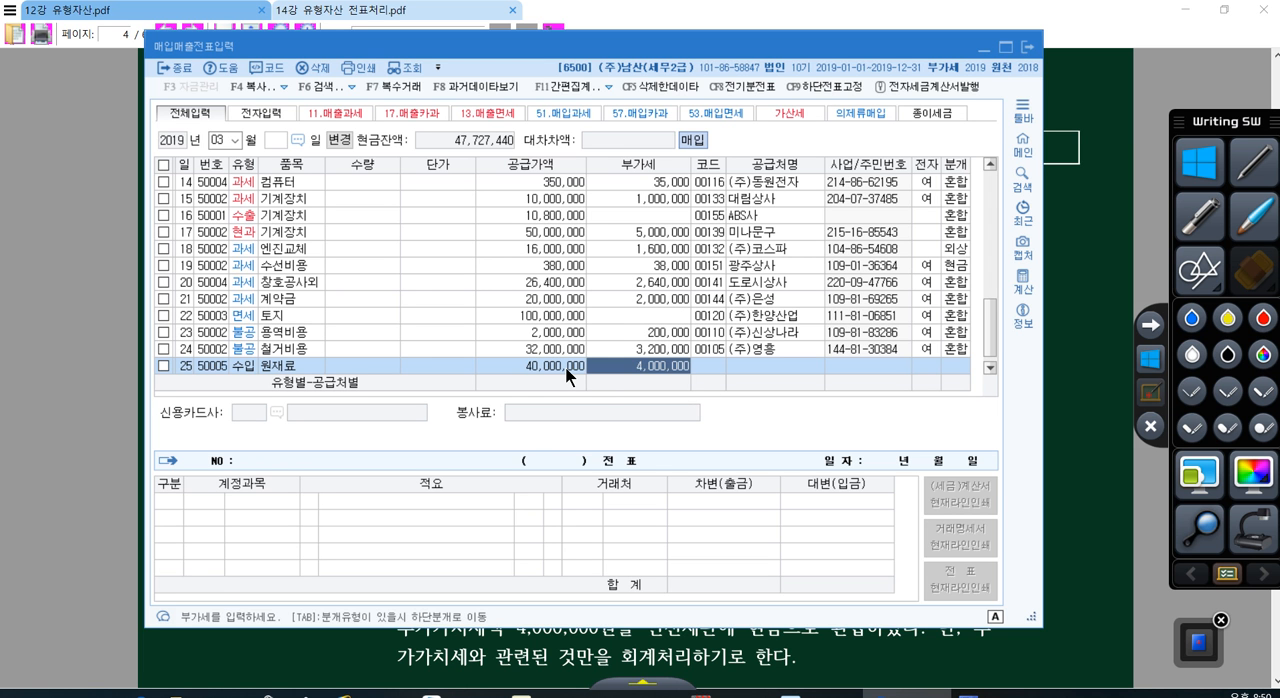
# Look up 인천세관 and enter it as the supplier of the March 25 import line
pyautogui.click(714, 367)
pyautogui.write('00000')
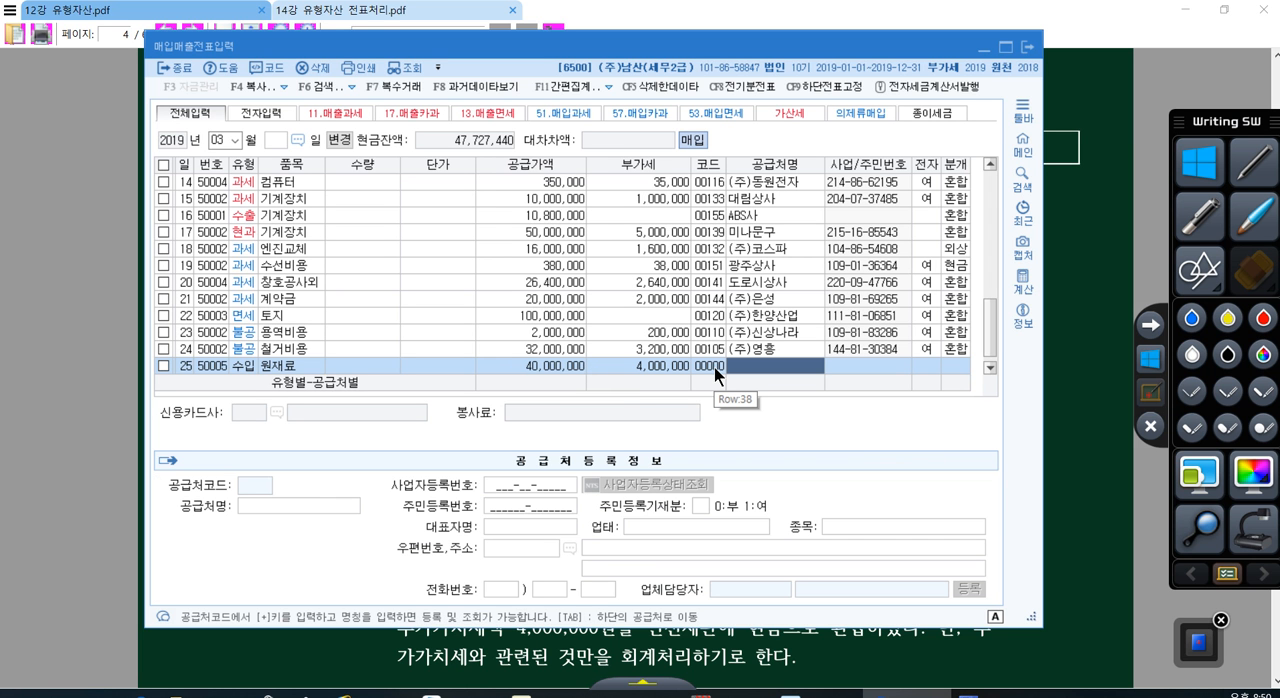
pyautogui.write('인천세관')
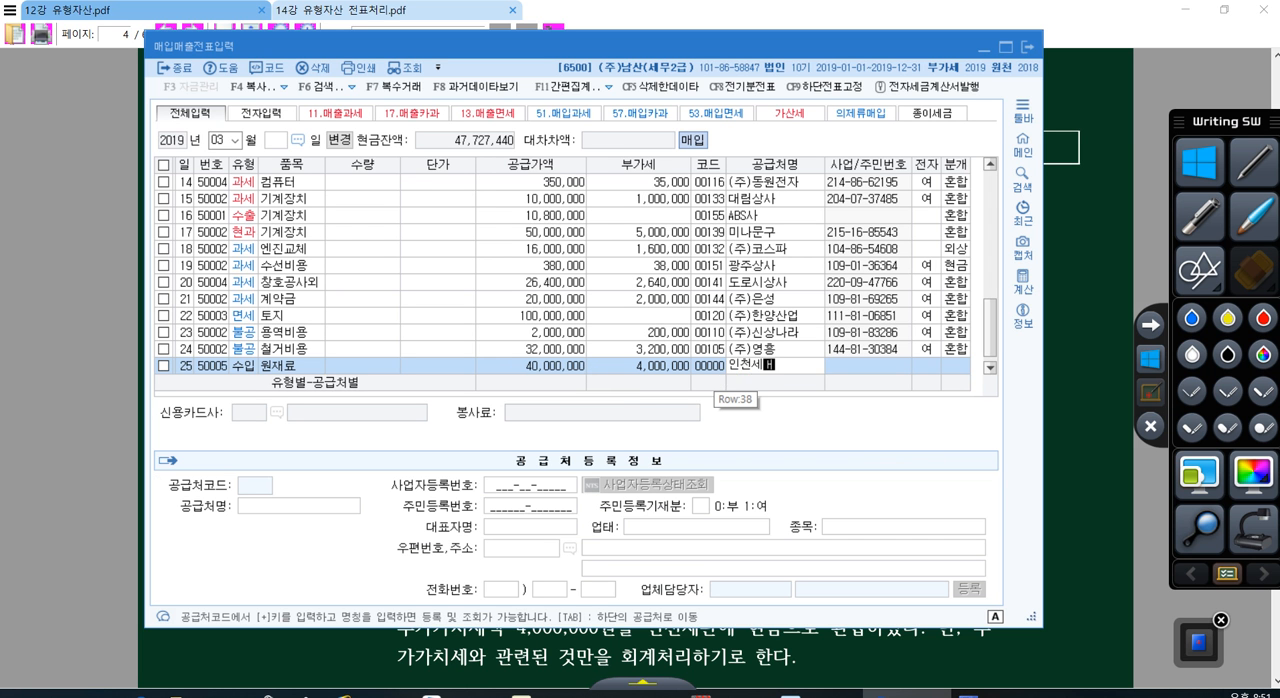
pyautogui.press('Return')
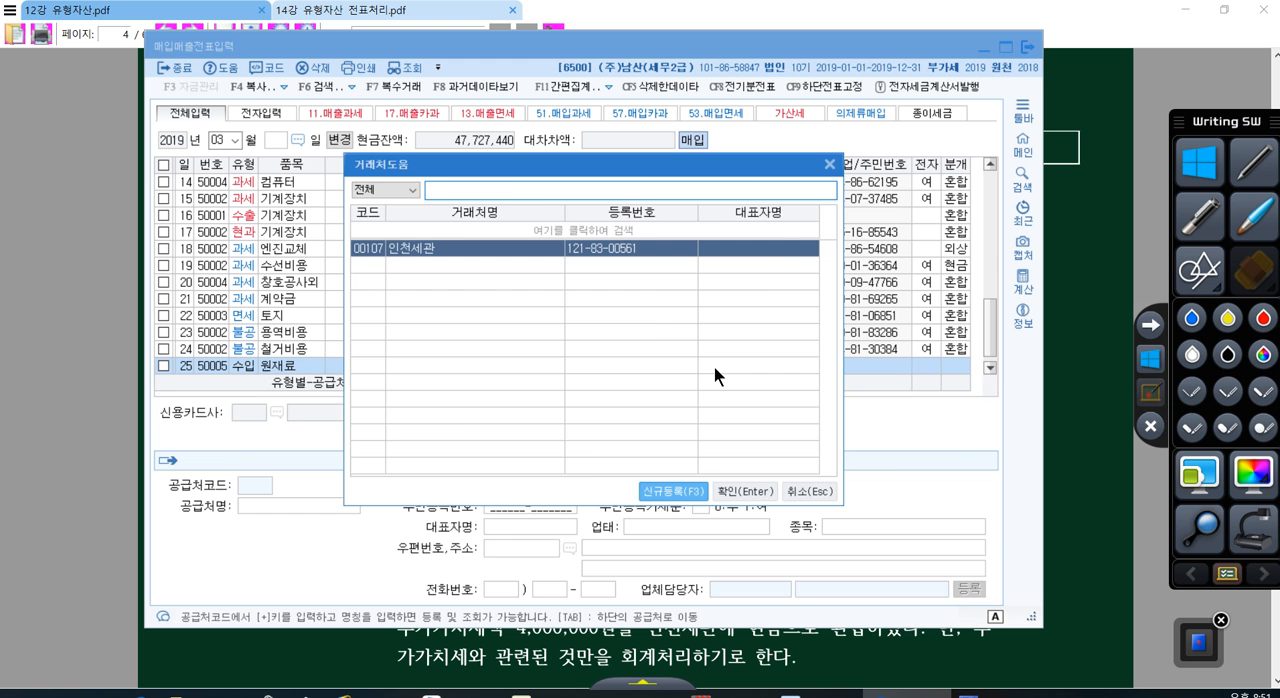
pyautogui.press('Return')
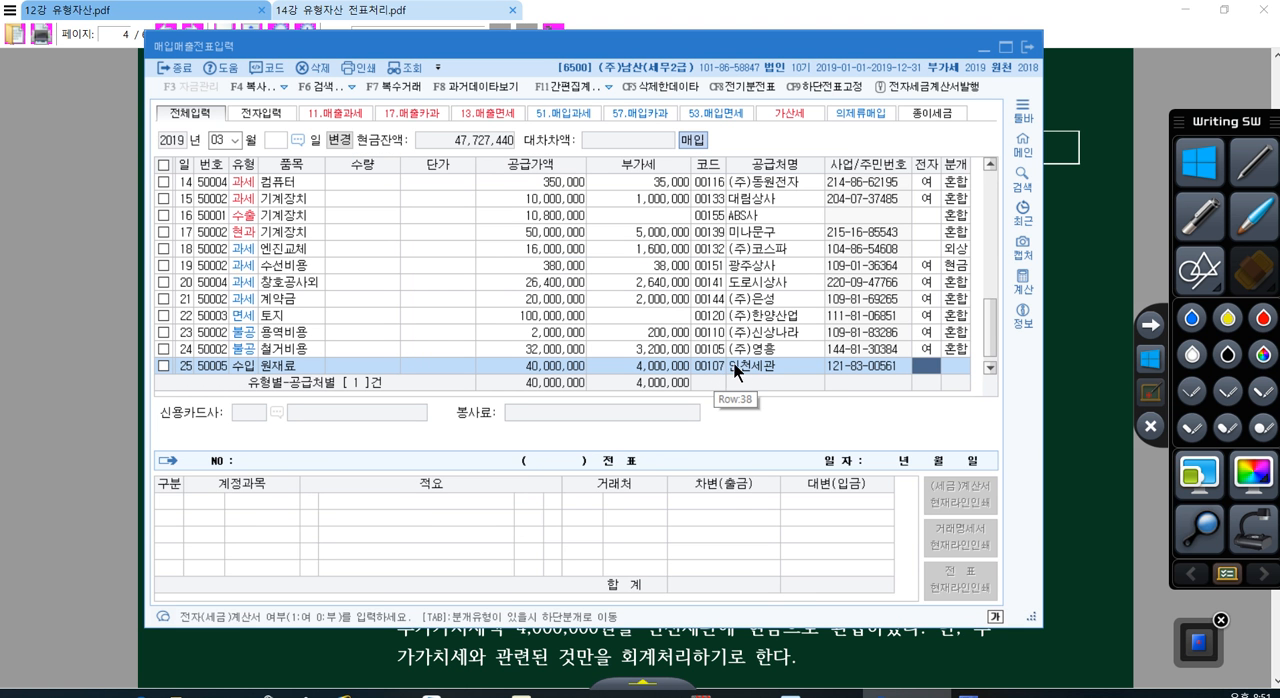
pyautogui.click(734, 364)
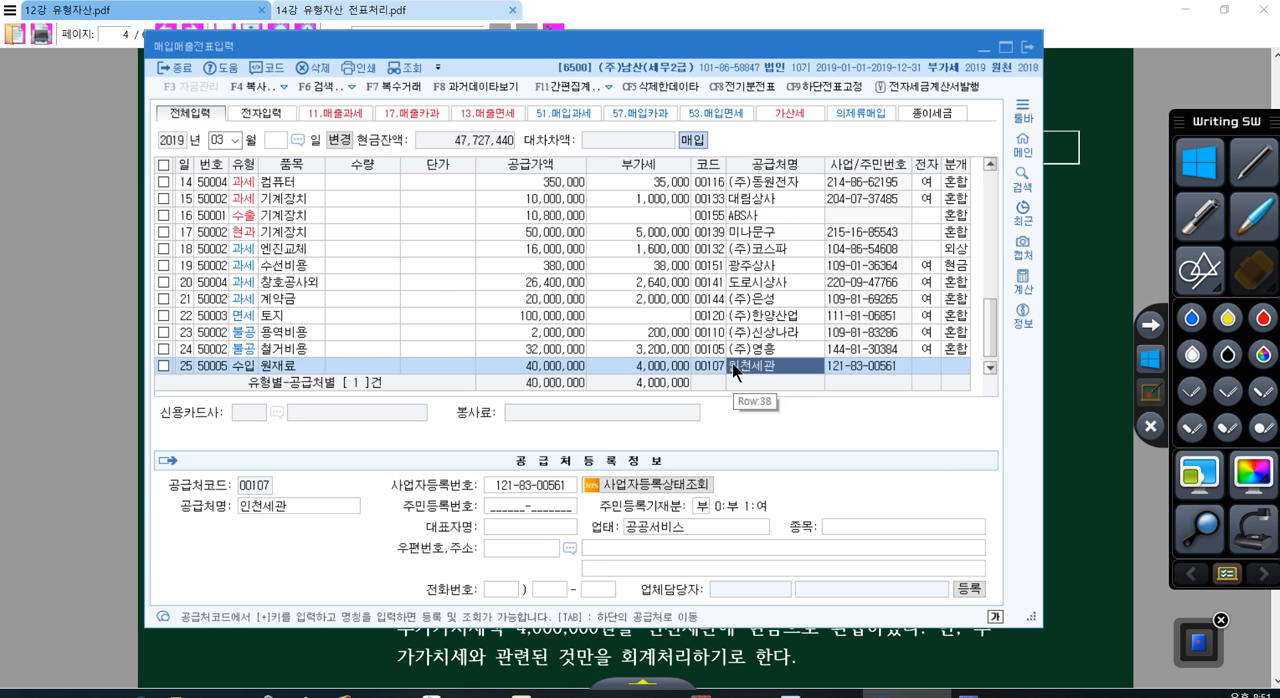
# Switch to the 14강 유형자산 전표처리.pdf problem sheet and highlight 산요 in the March 25 problem [12]
pyautogui.click(1047, 385)
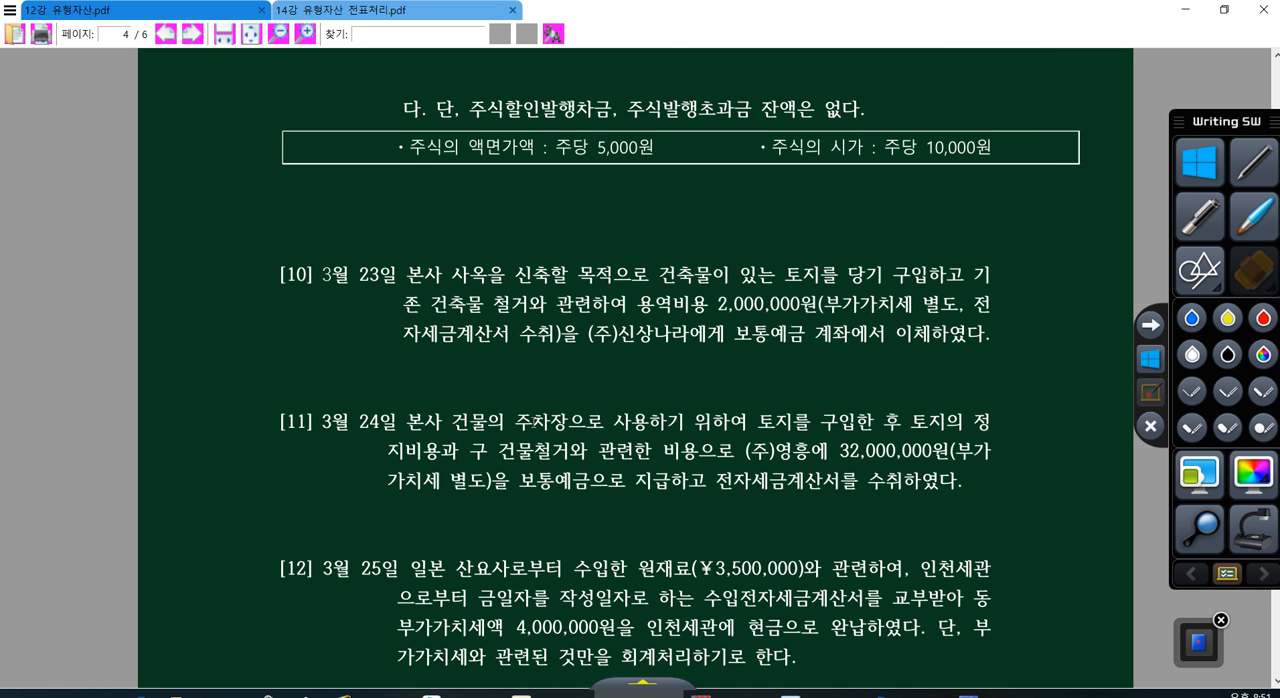
pyautogui.scroll(-3, 559, 535)
pyautogui.moveTo(460, 438); pyautogui.dragTo(492, 438)
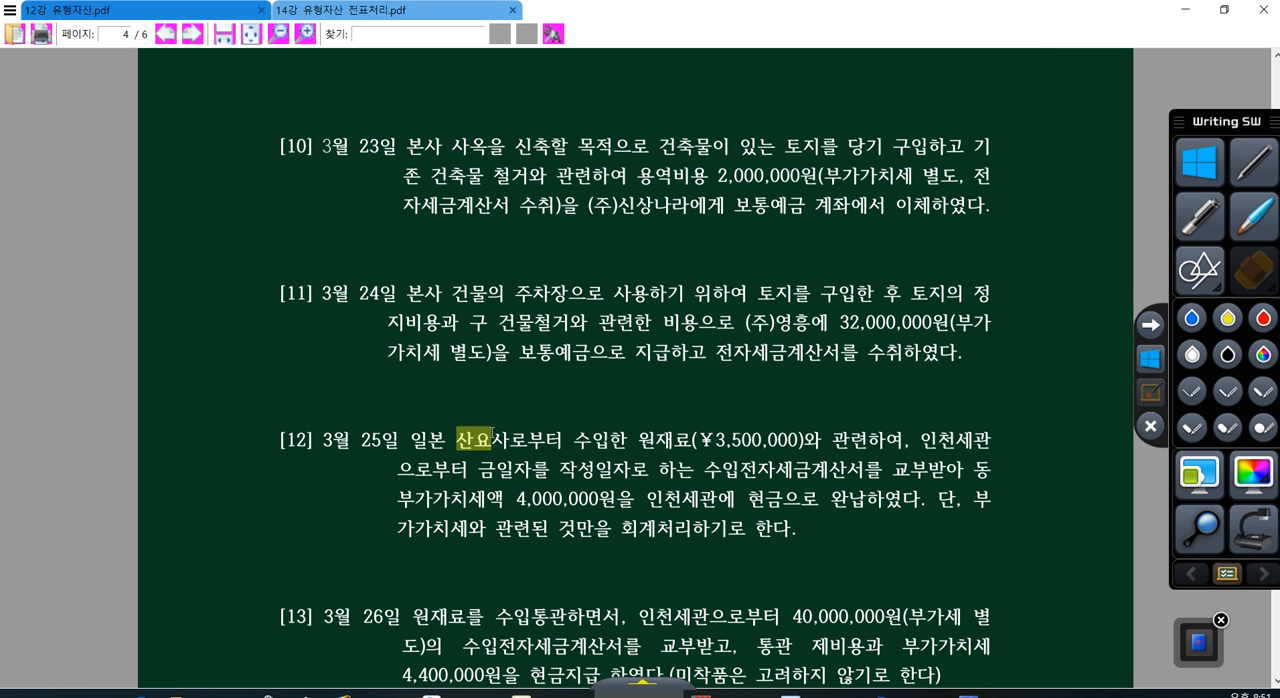
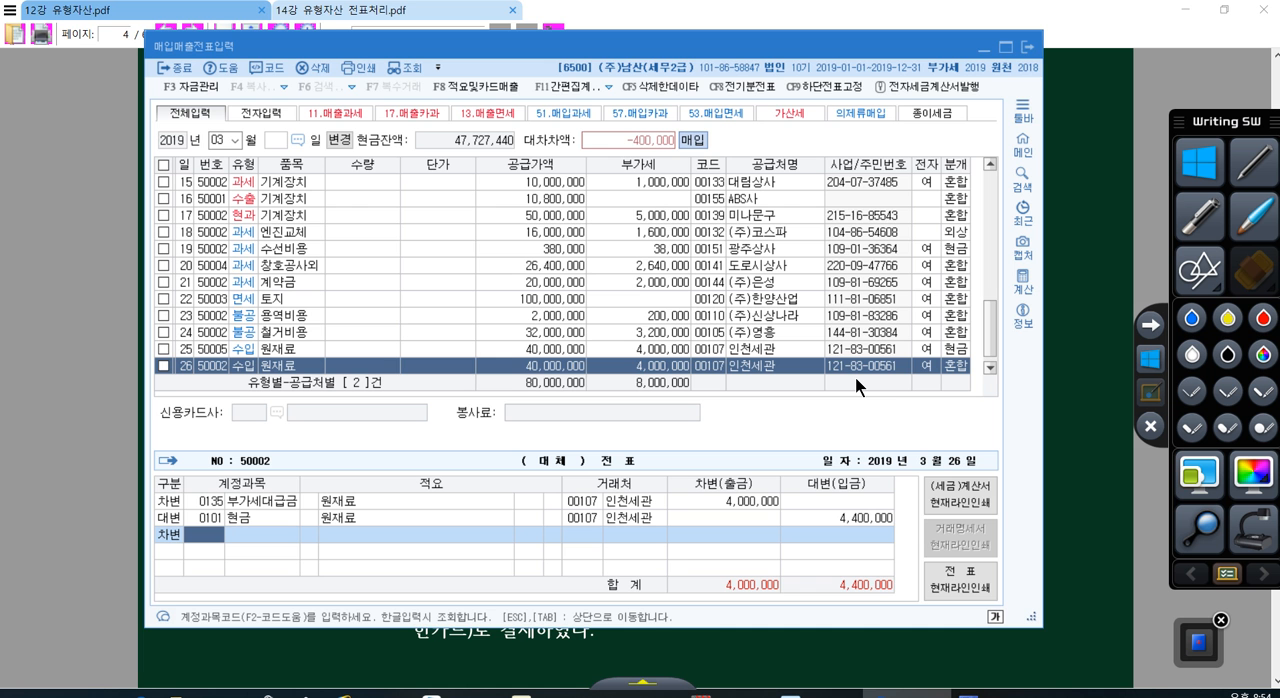
# Switch to the PDF reader to consult problem [13] and the acquisition cost notes in 12강 유형자산.pdf, then return to the voucher entry
pyautogui.click(1107, 446)
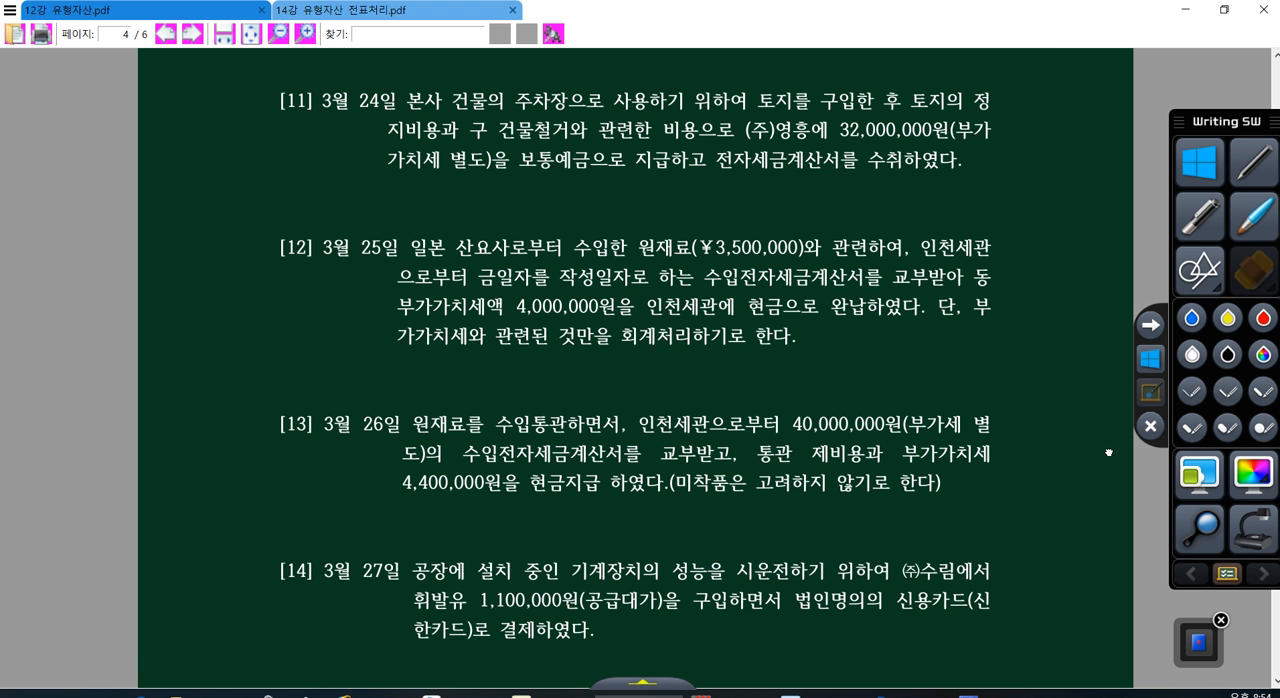
pyautogui.click(184, 10)
pyautogui.scroll(6, 461, 215)
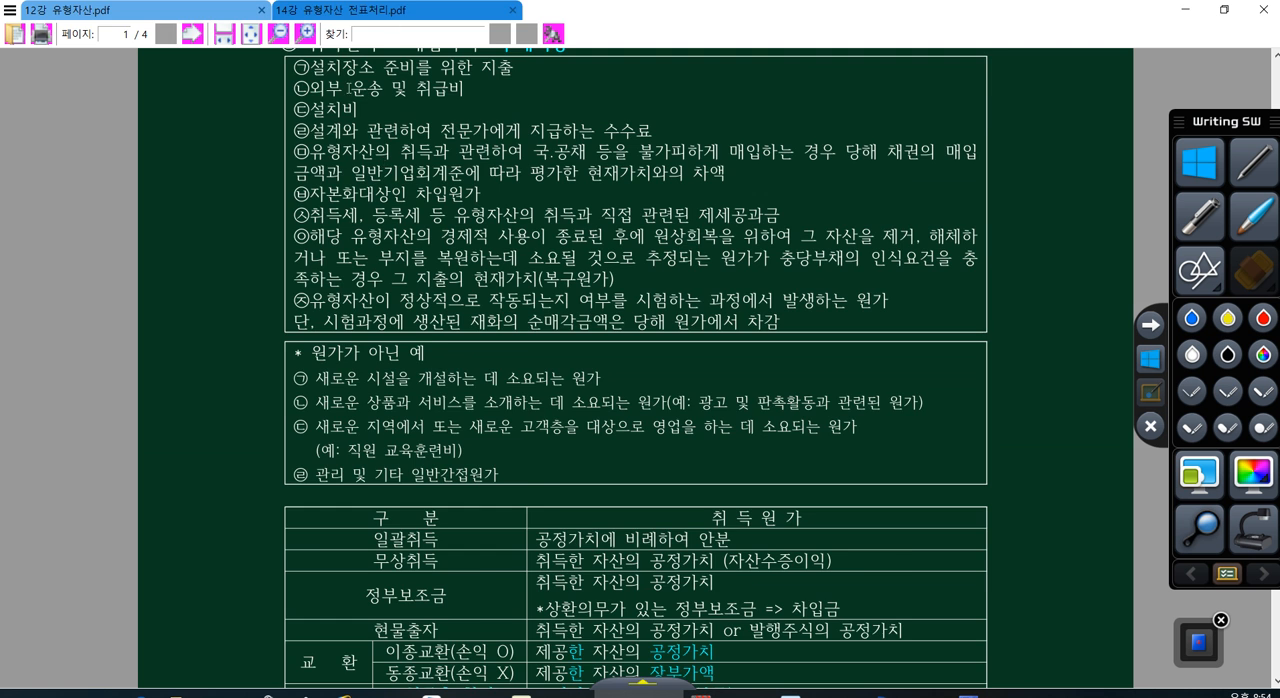
pyautogui.click(400, 10)
pyautogui.click(907, 693)
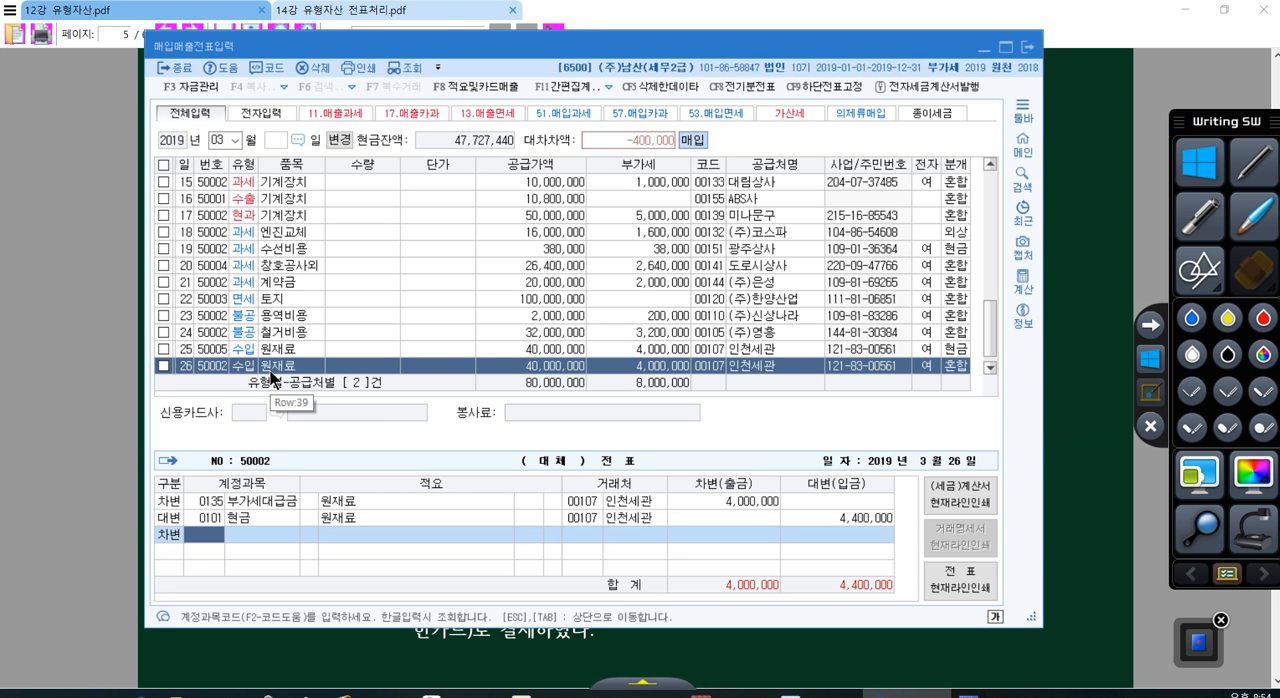
# Complete the March 26 voucher with a debit to account 153 원재료 for 400,000
pyautogui.write('153')
pyautogui.press('Return')
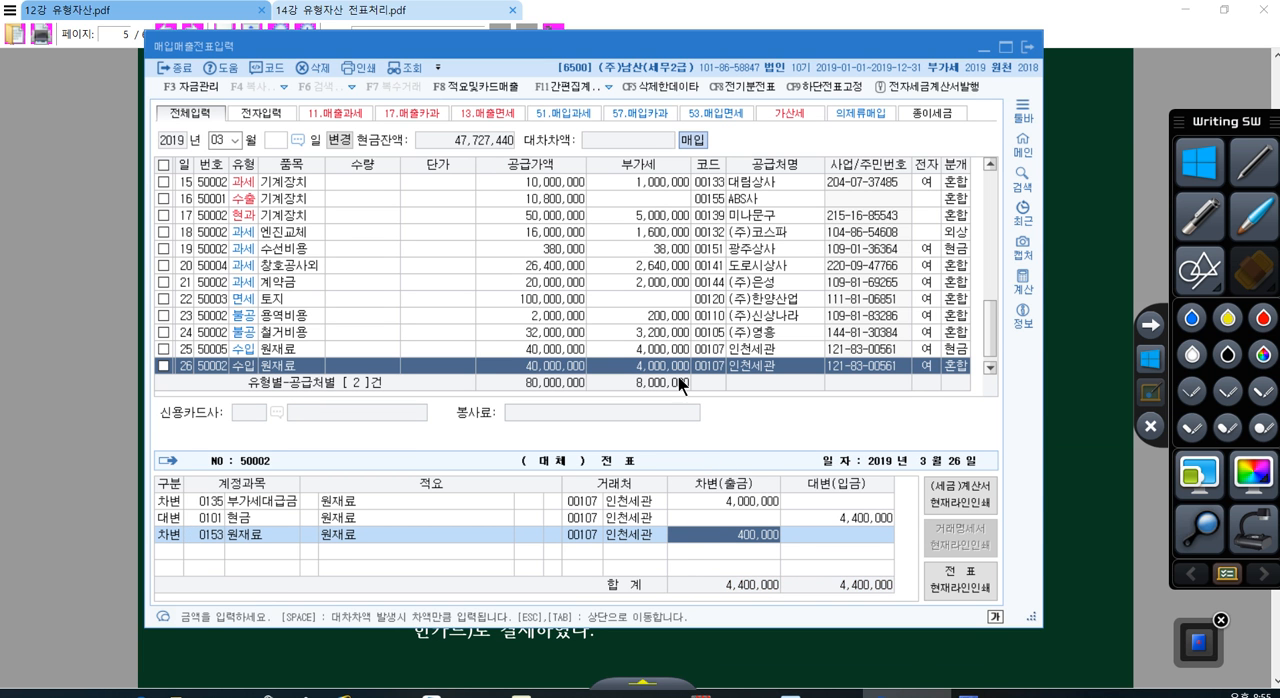
pyautogui.press('Tab')
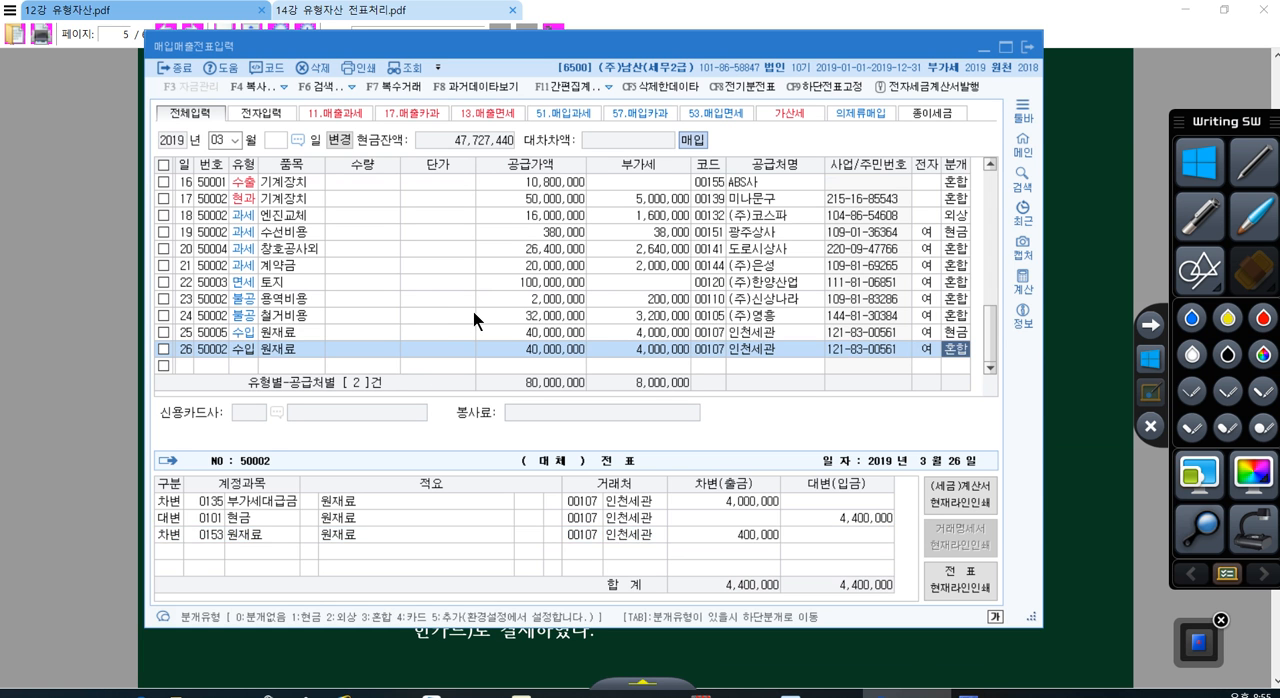
# Set the March 26 import line's journal type to 2 외상 and try account code 7 on its debit row
pyautogui.press('2')
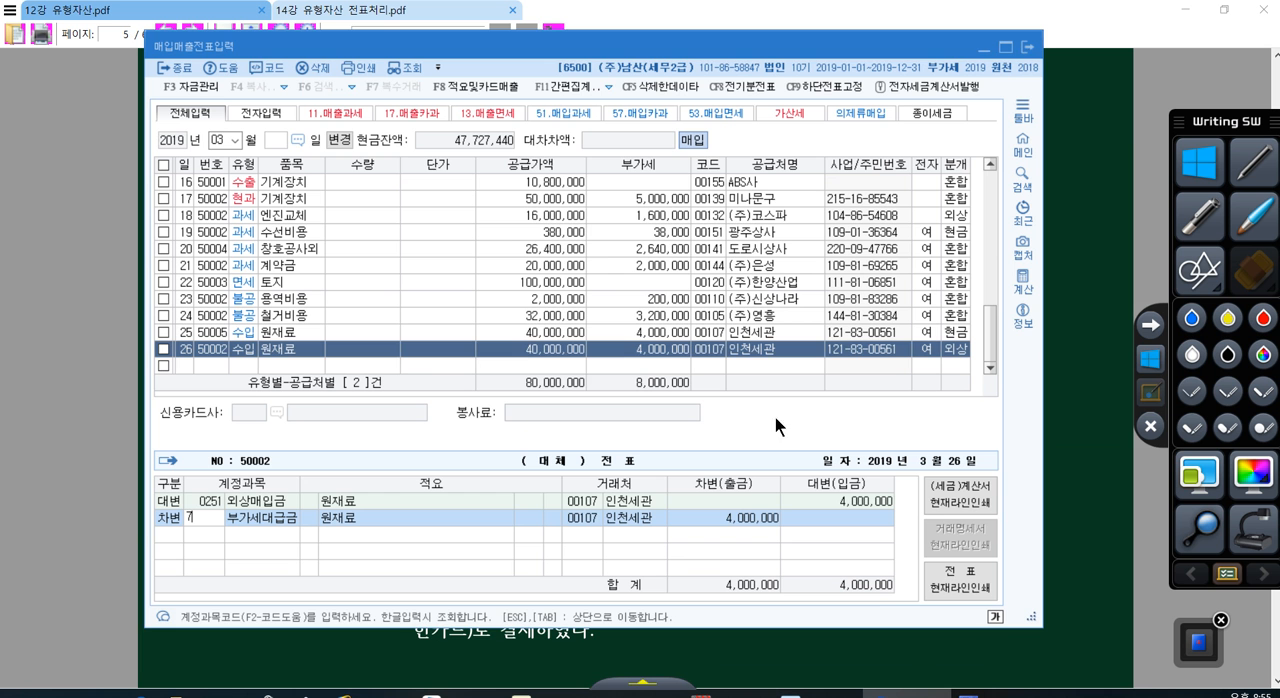
pyautogui.press('Return')
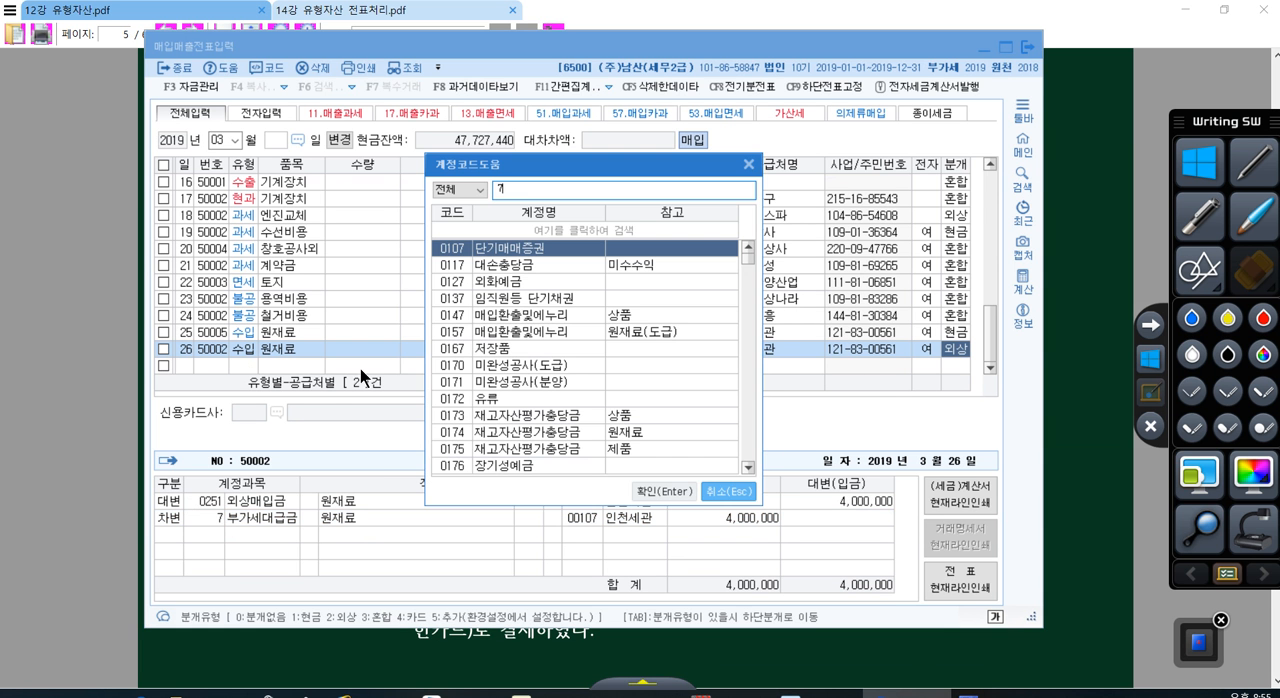
pyautogui.press('Return')
# Start a line dated March 27 and highlight the 1,100,000원(공급대가) amount in problem [14] of the PDF sheet
pyautogui.click(280, 365)
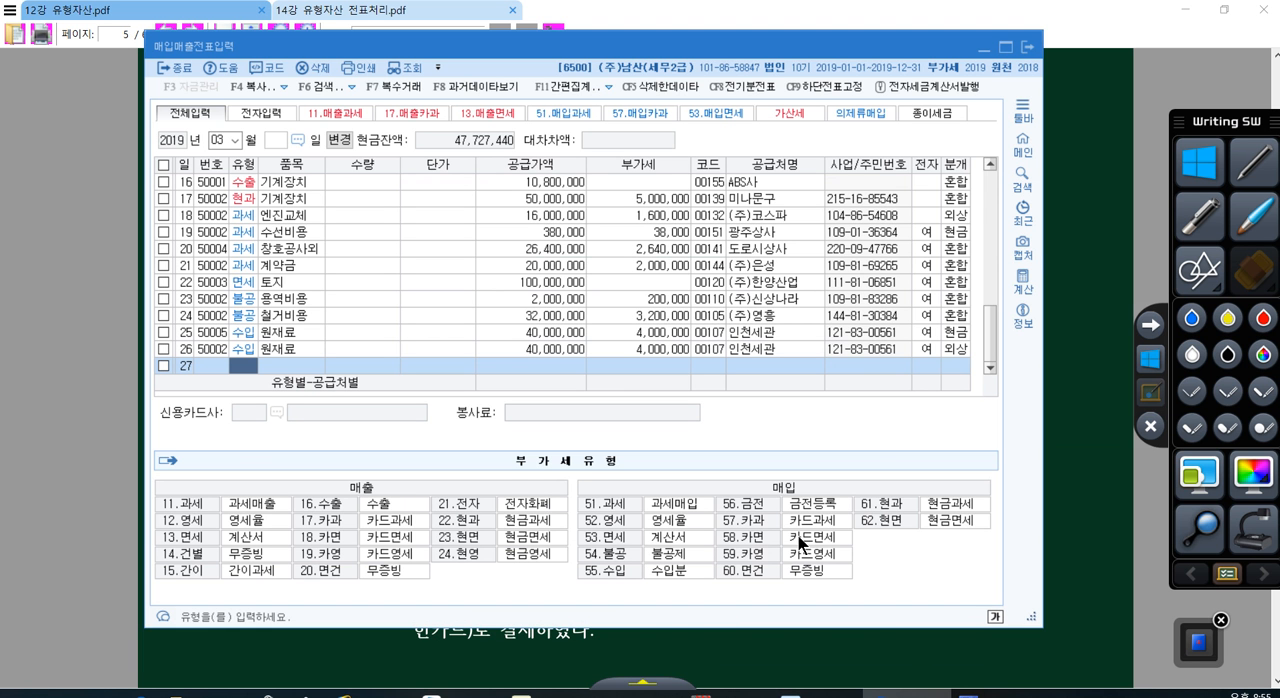
pyautogui.click(1070, 542)
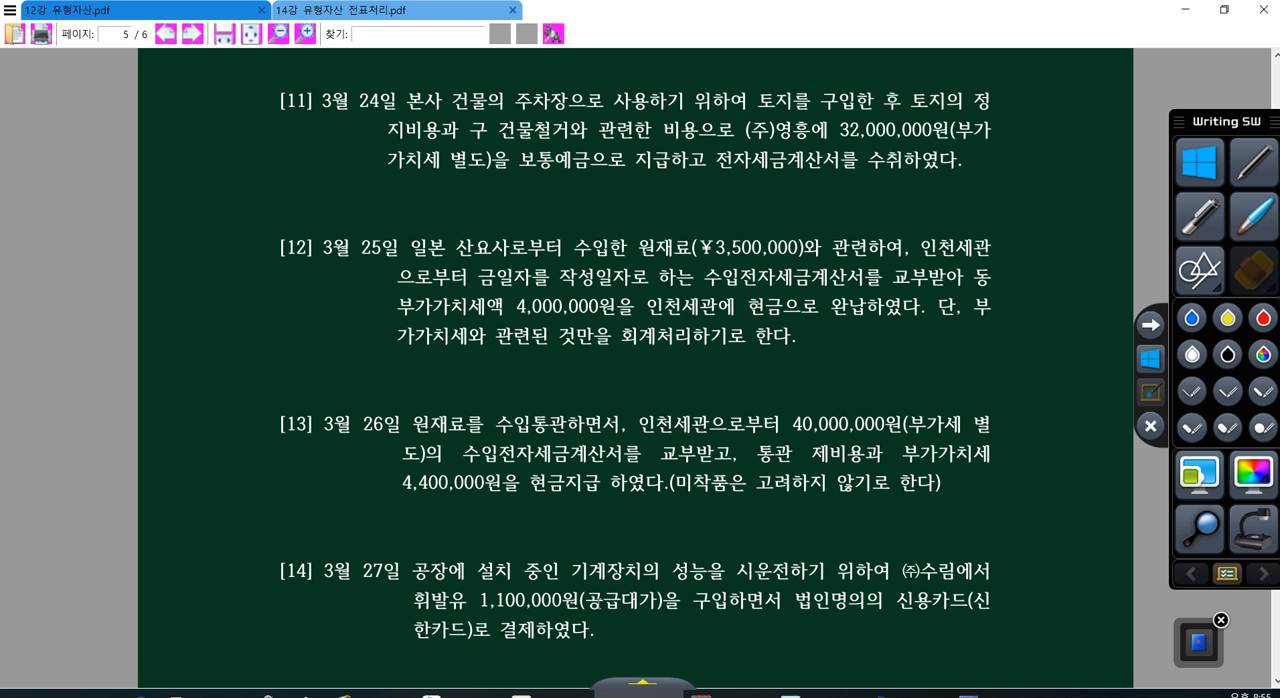
pyautogui.moveTo(662, 600)
pyautogui.mouseDown()
pyautogui.moveTo(449, 600)
pyautogui.moveTo(489, 601)
pyautogui.mouseUp()
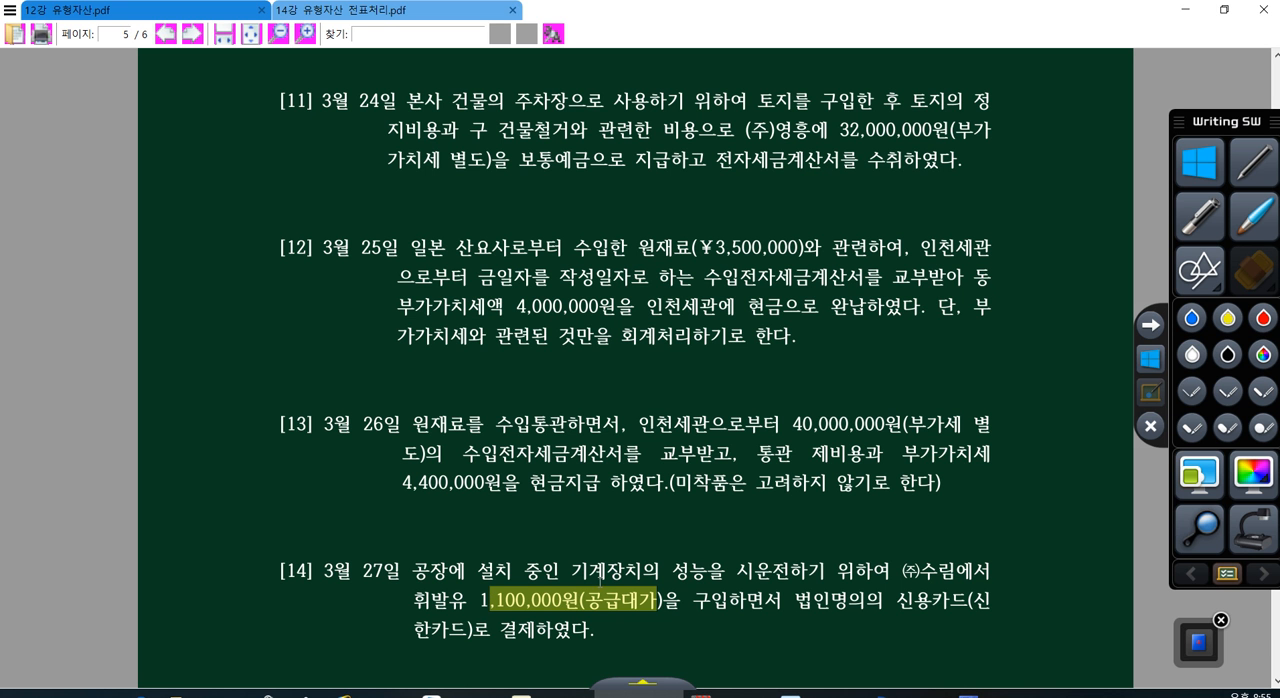
pyautogui.click(930, 694)
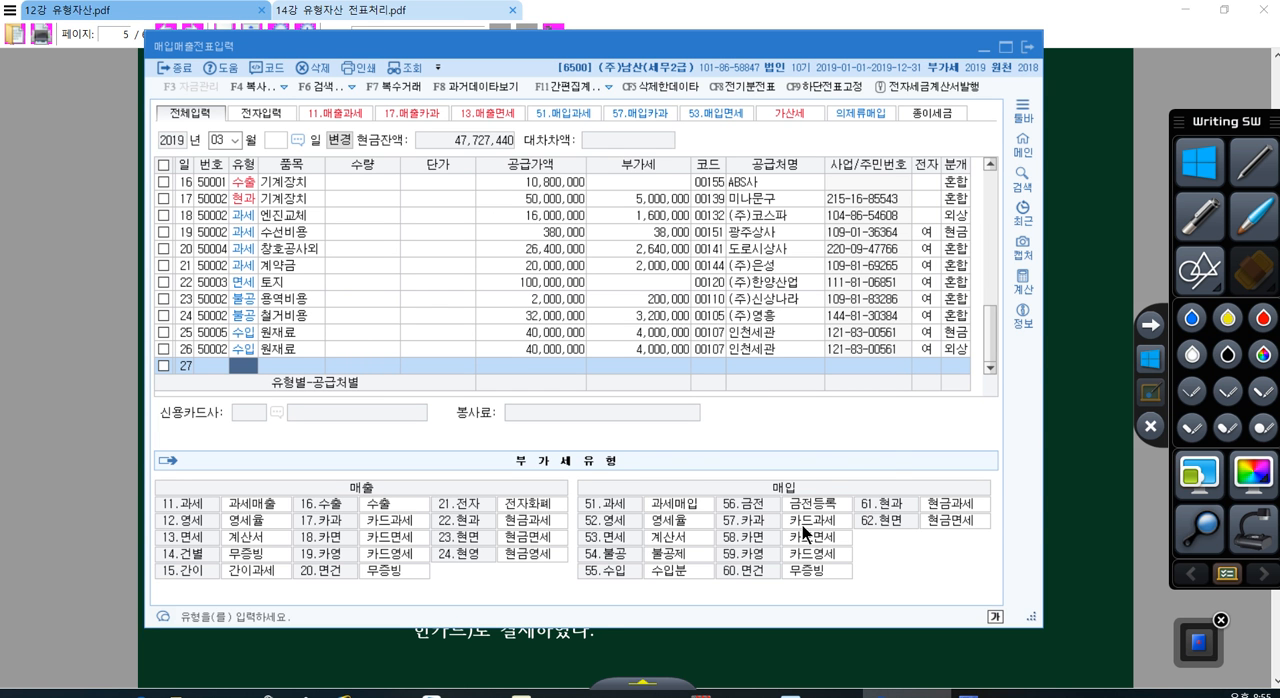
# Give the March 27 line the type 57 카과, the item 휘발유 and a VAT-inclusive amount of 1,100,000
pyautogui.write('57')
pyautogui.press('Return')
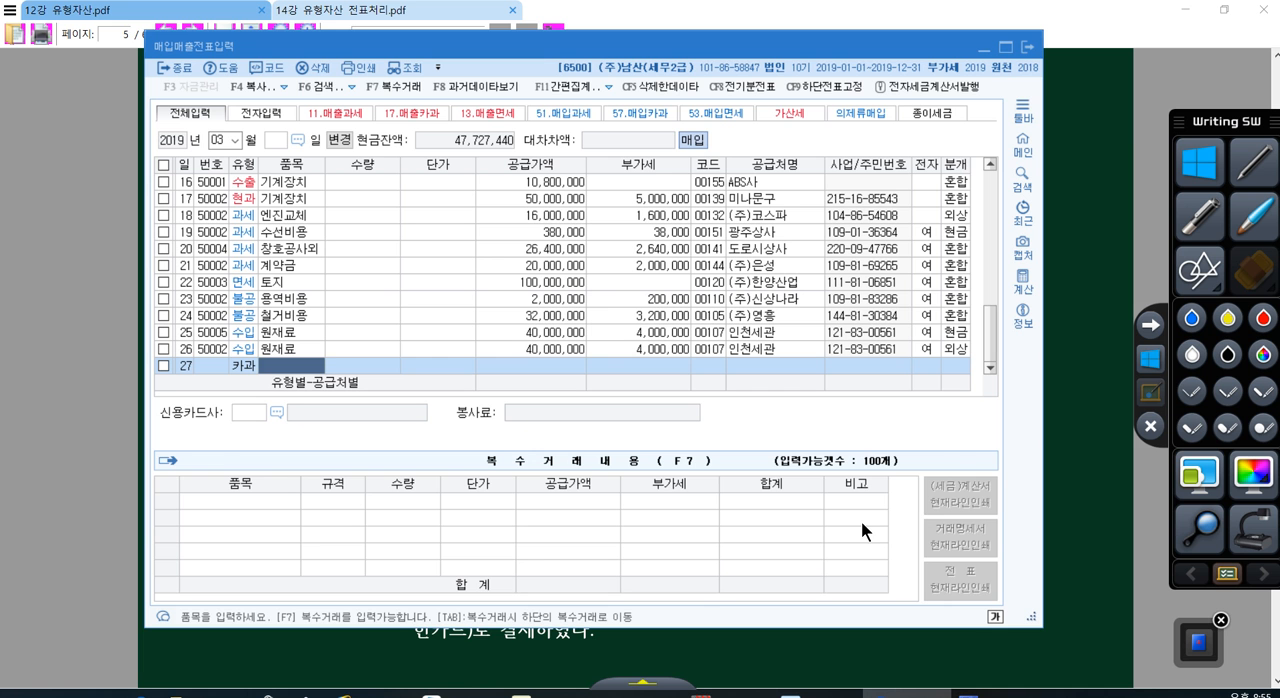
pyautogui.write('휘발유')
pyautogui.press('Return')
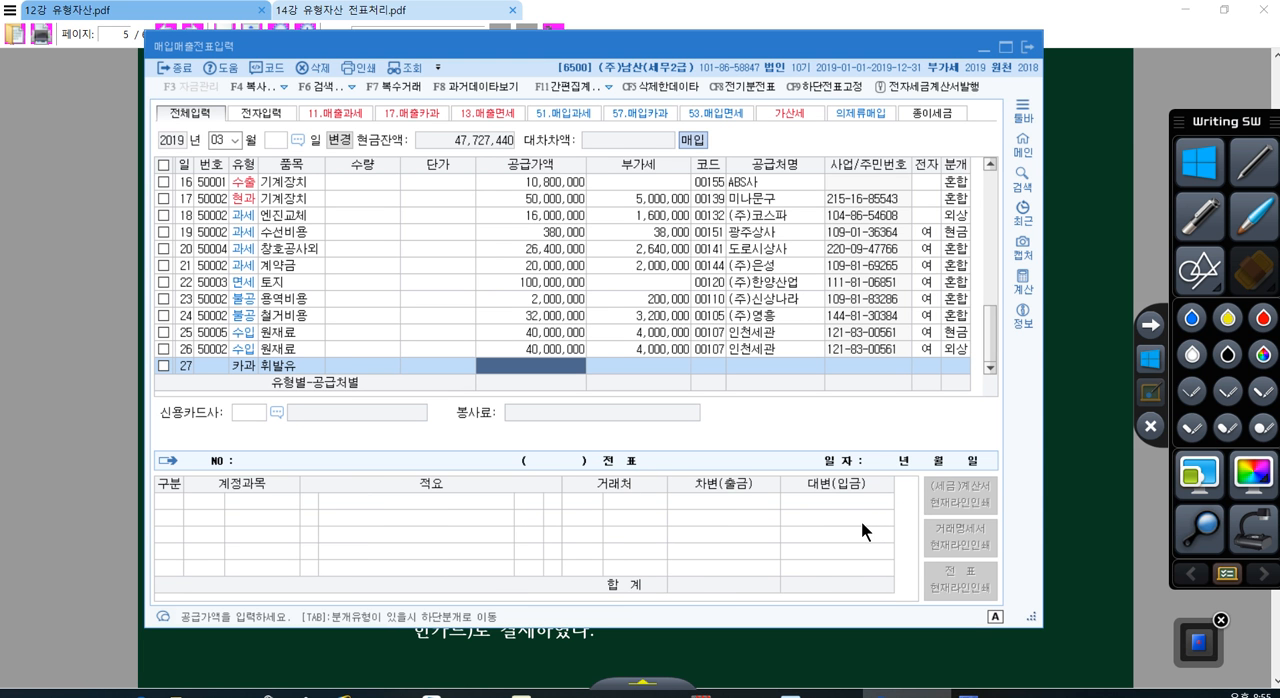
pyautogui.write('1000000')
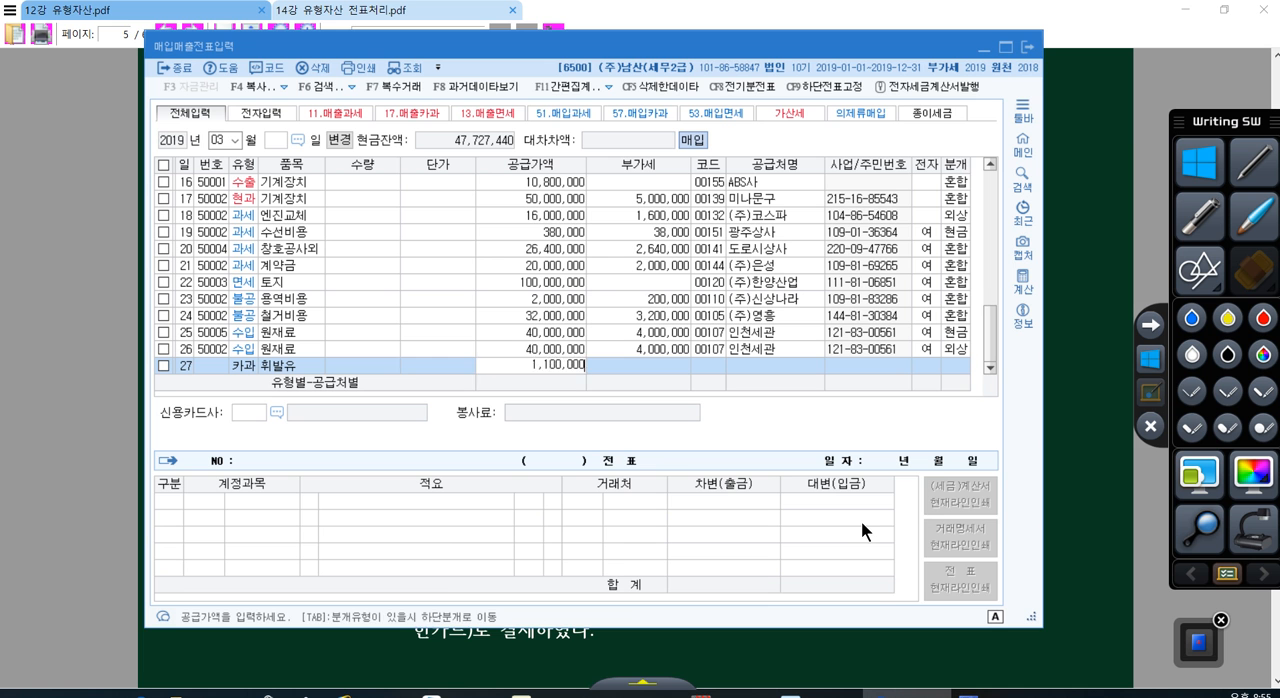
pyautogui.press('Return')
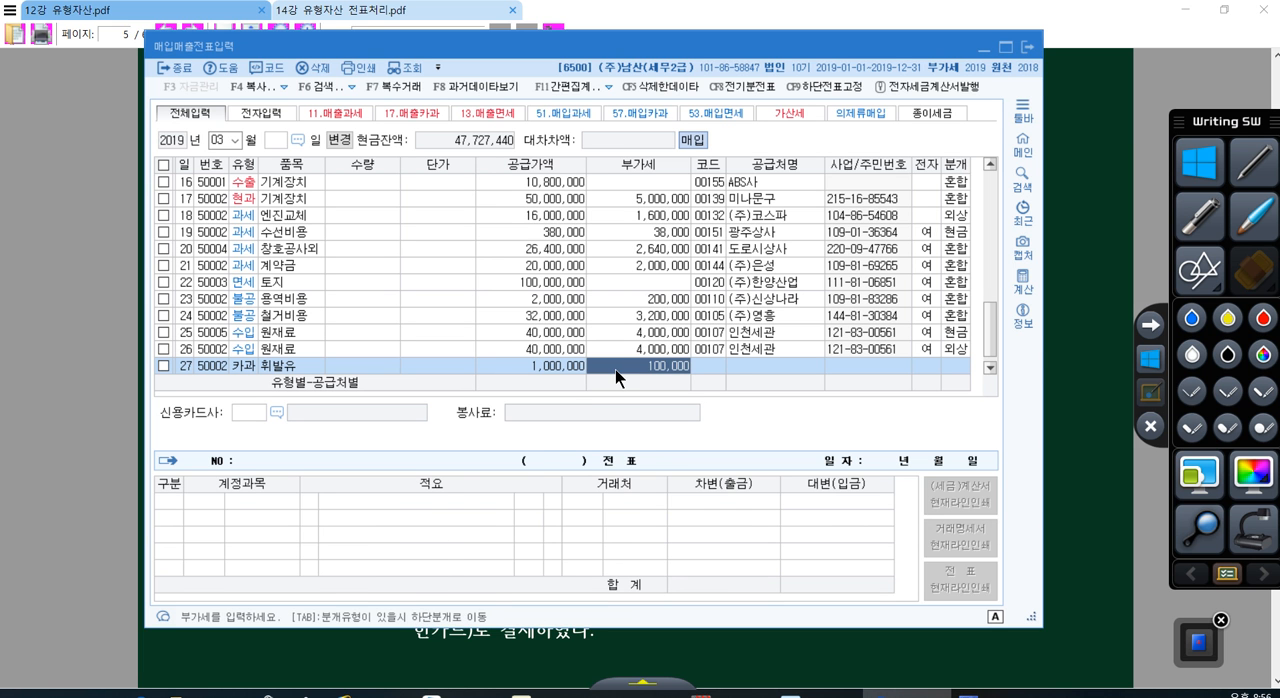
# Look up 수림 and enter (주)수림 as the supplier of the March 27 line
pyautogui.click(717, 368)
pyautogui.press('+')
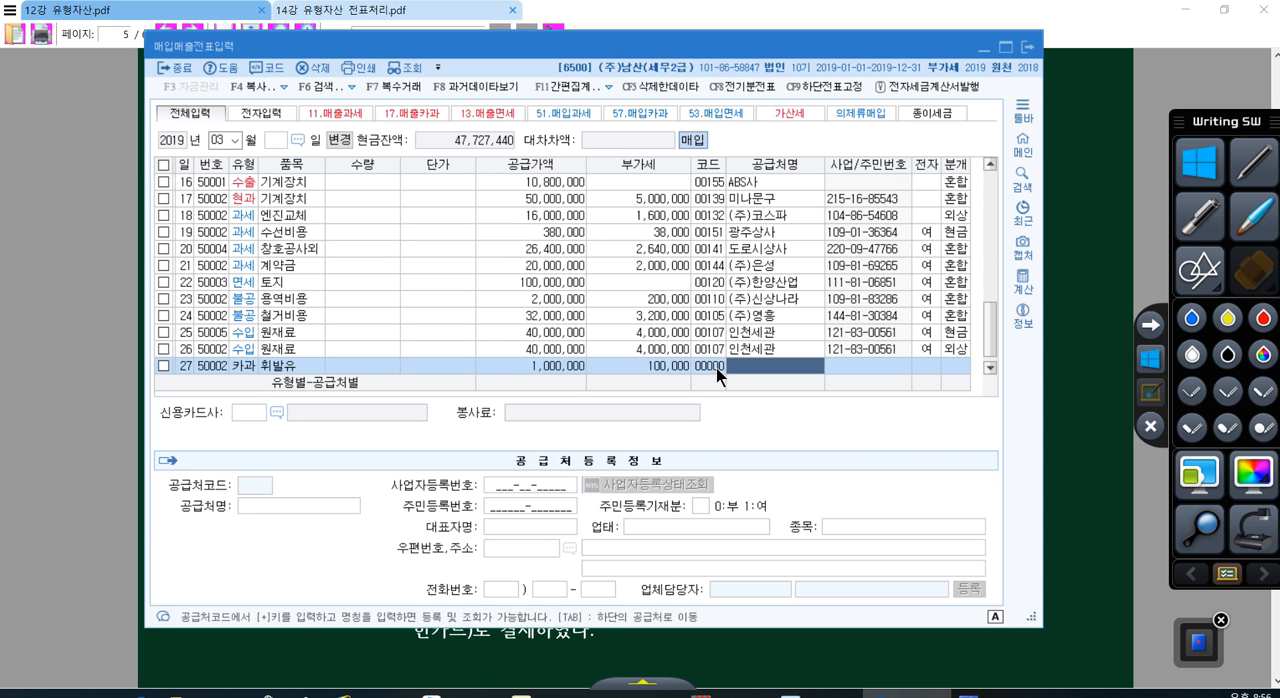
pyautogui.write('수림')
pyautogui.press('Return')
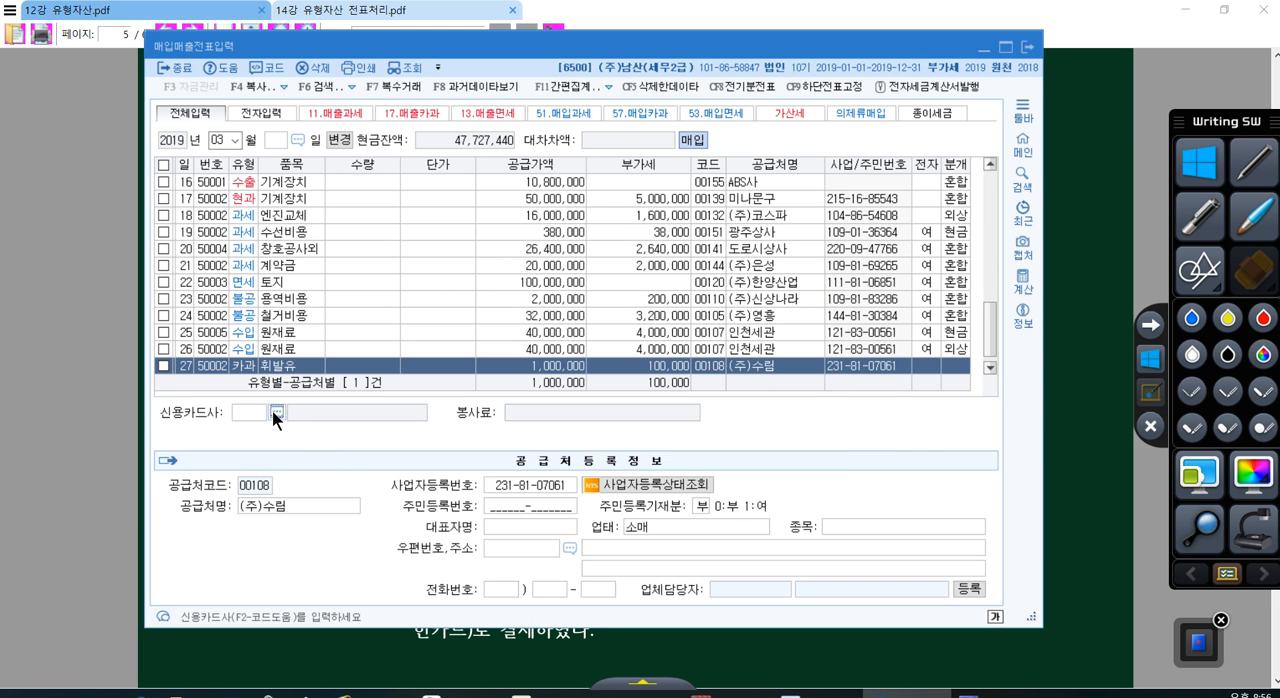
# Assign 신한법인카드 as the March 27 line's credit card company and set the journal type to 4 카드
pyautogui.click(277, 412)
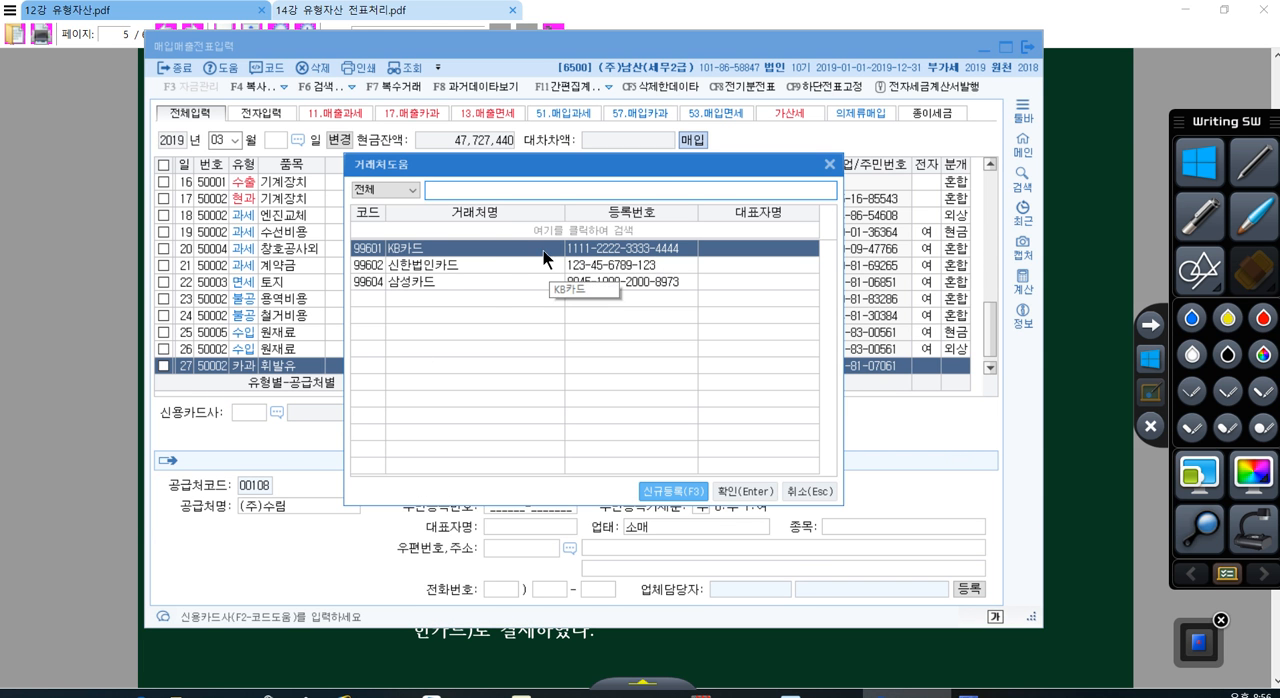
pyautogui.doubleClick(506, 263)
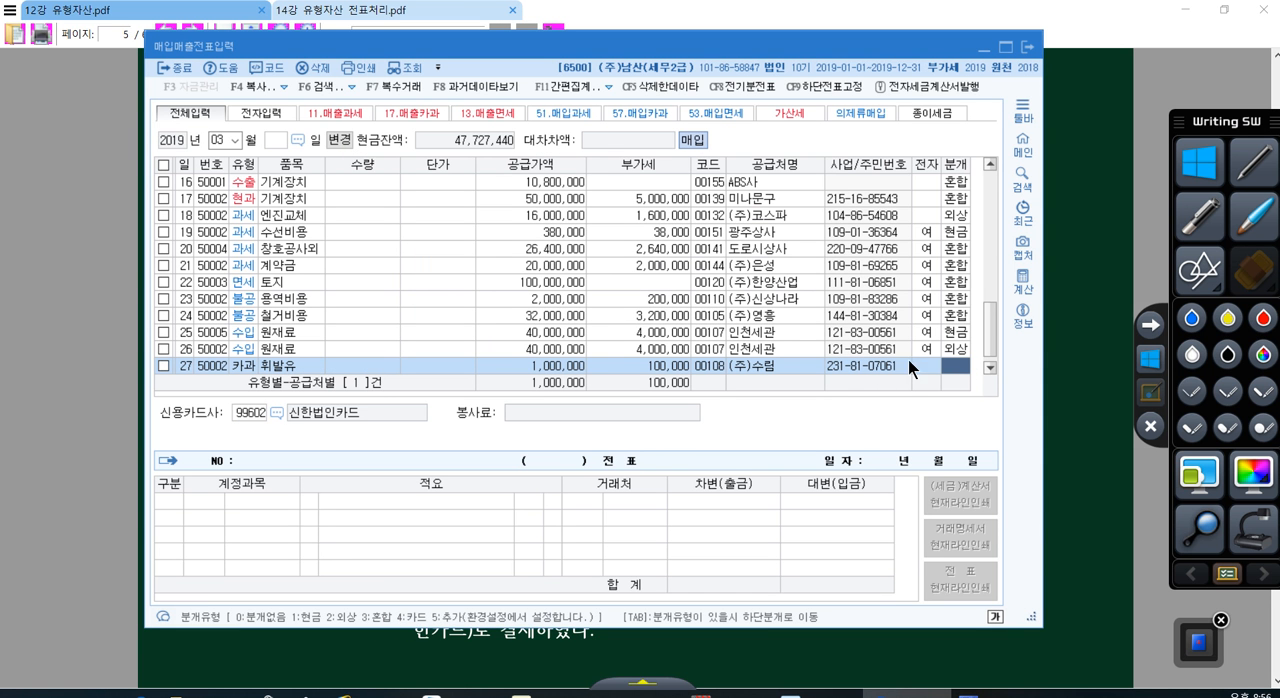
pyautogui.write('4')
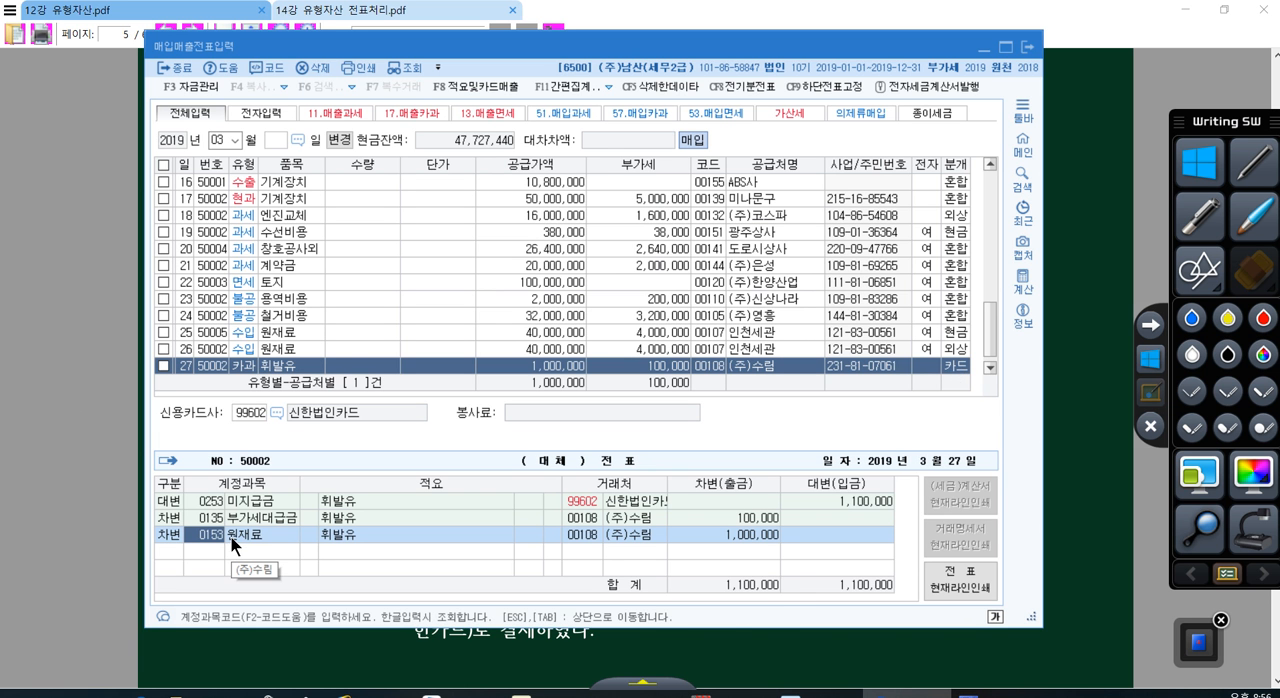
# Switch to the PDF problem sheet and highlight the test-run wording and 기계장치 in problem [14]
pyautogui.click(1065, 572)
pyautogui.moveTo(736, 578); pyautogui.dragTo(812, 562)
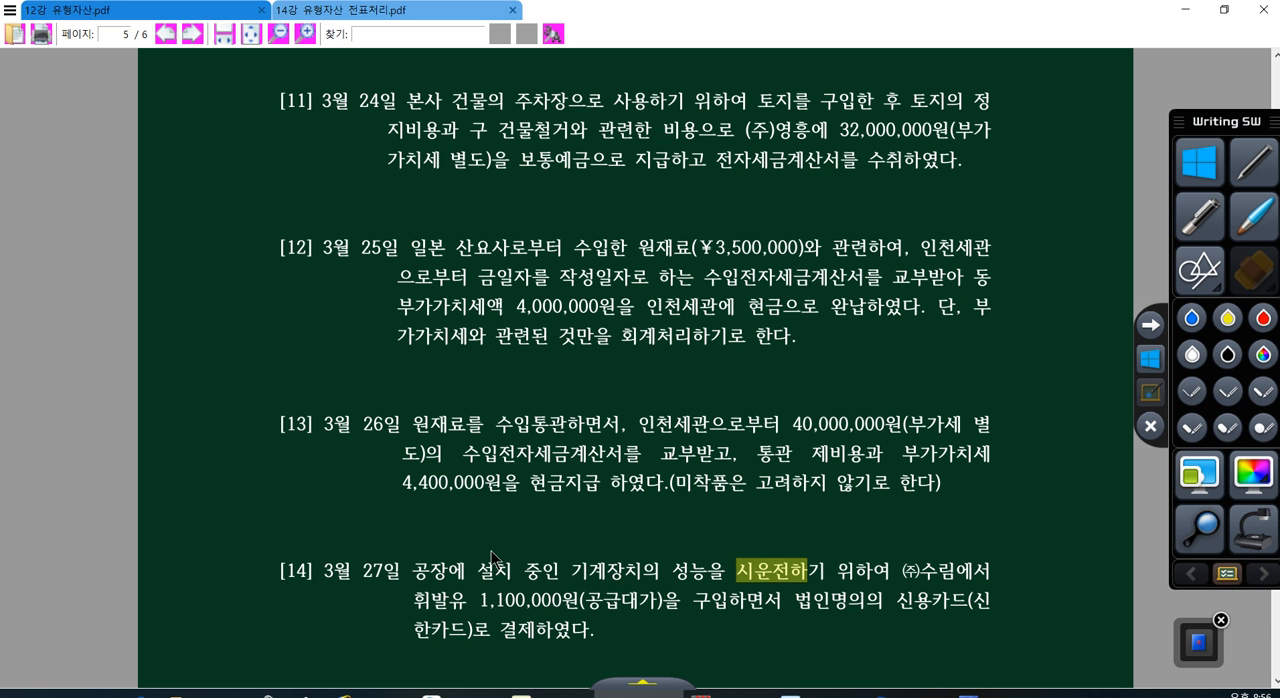
pyautogui.moveTo(572, 571); pyautogui.dragTo(642, 571)
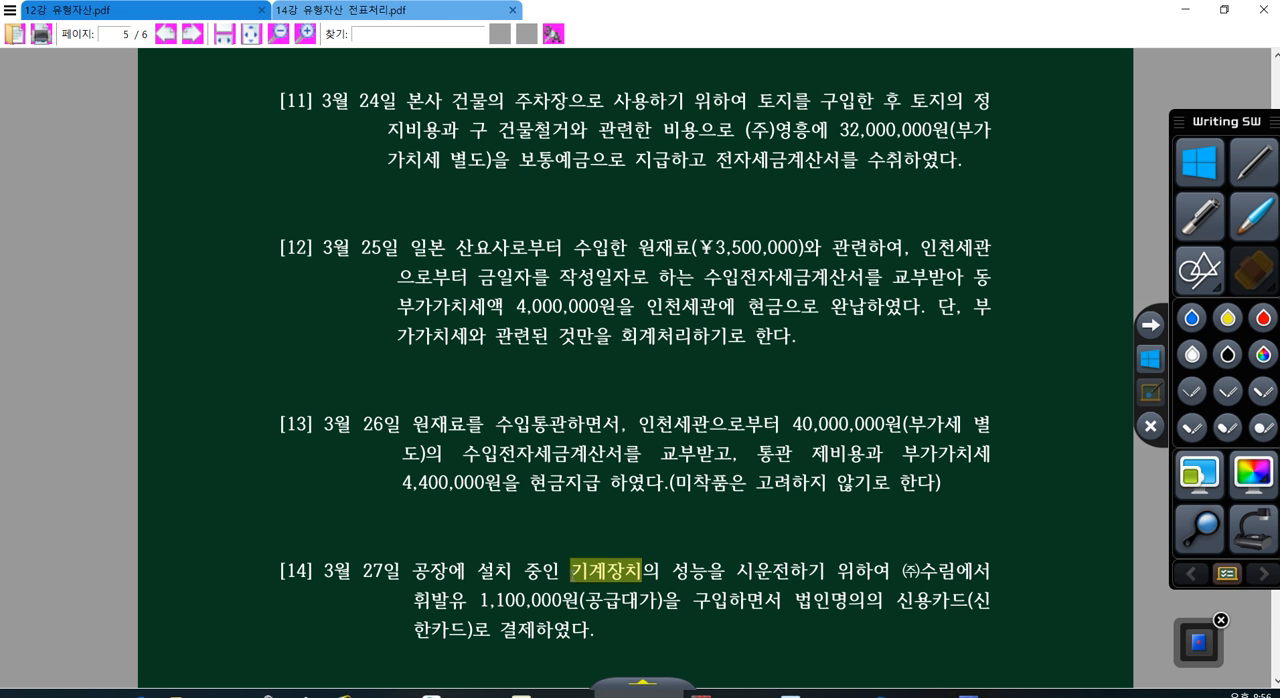
pyautogui.click(908, 694)
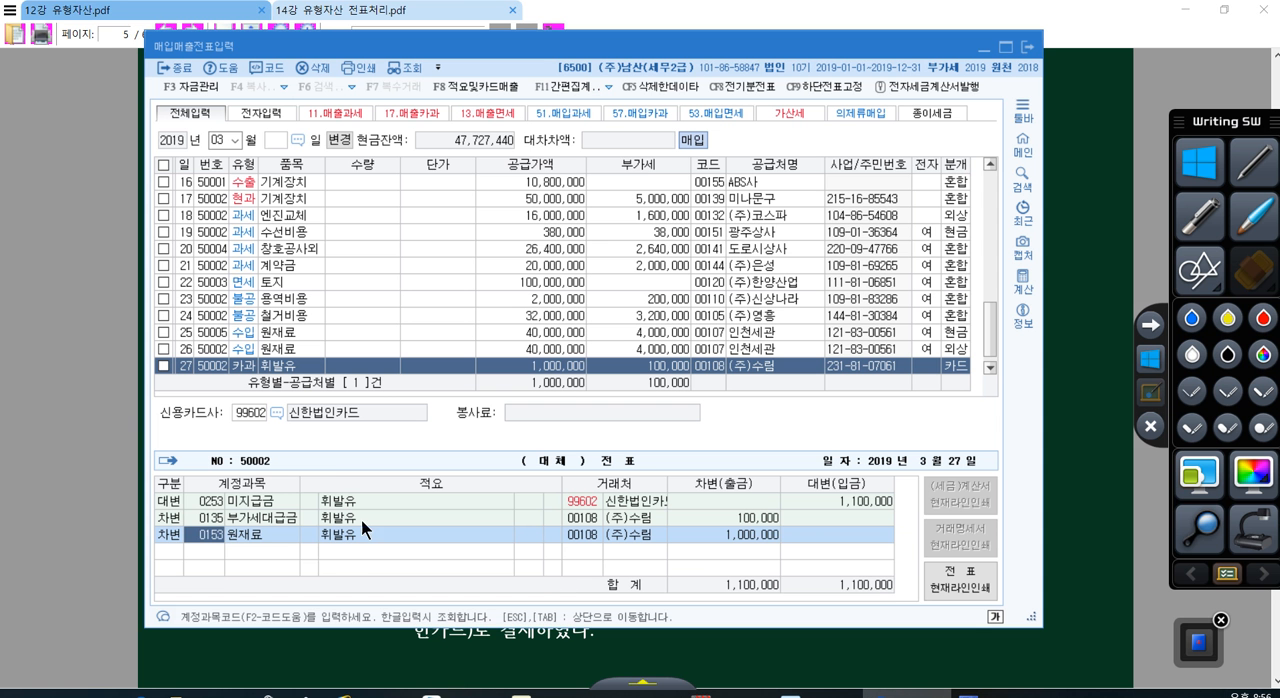
# Change the 1,000,000 debit row of the March 27 voucher to account 0206 기계장치
pyautogui.write('0206')
pyautogui.press('Return')
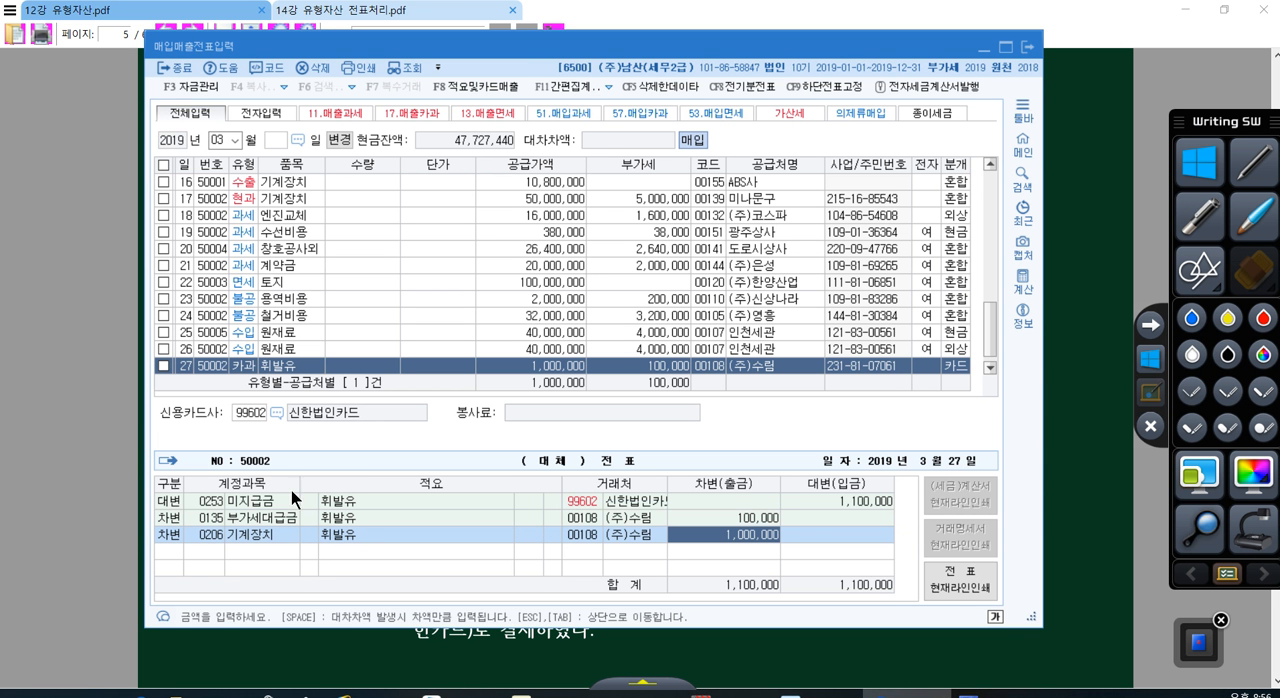
pyautogui.click(254, 536)
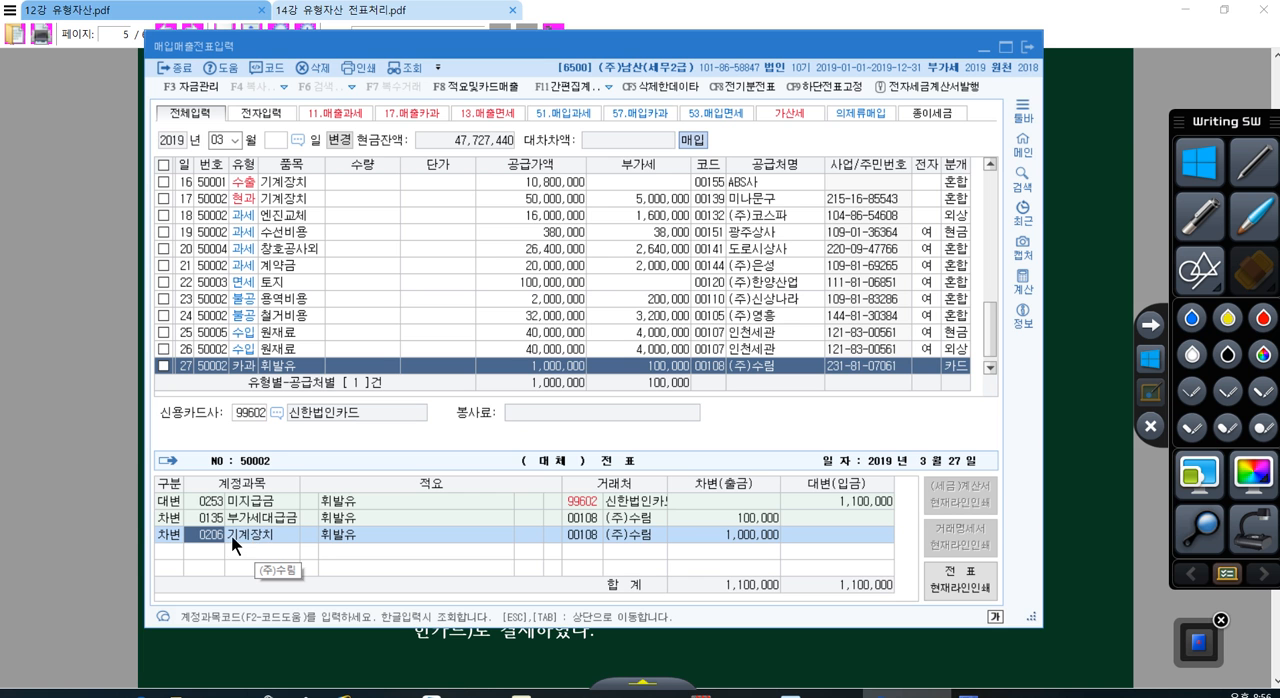
pyautogui.click(268, 506)
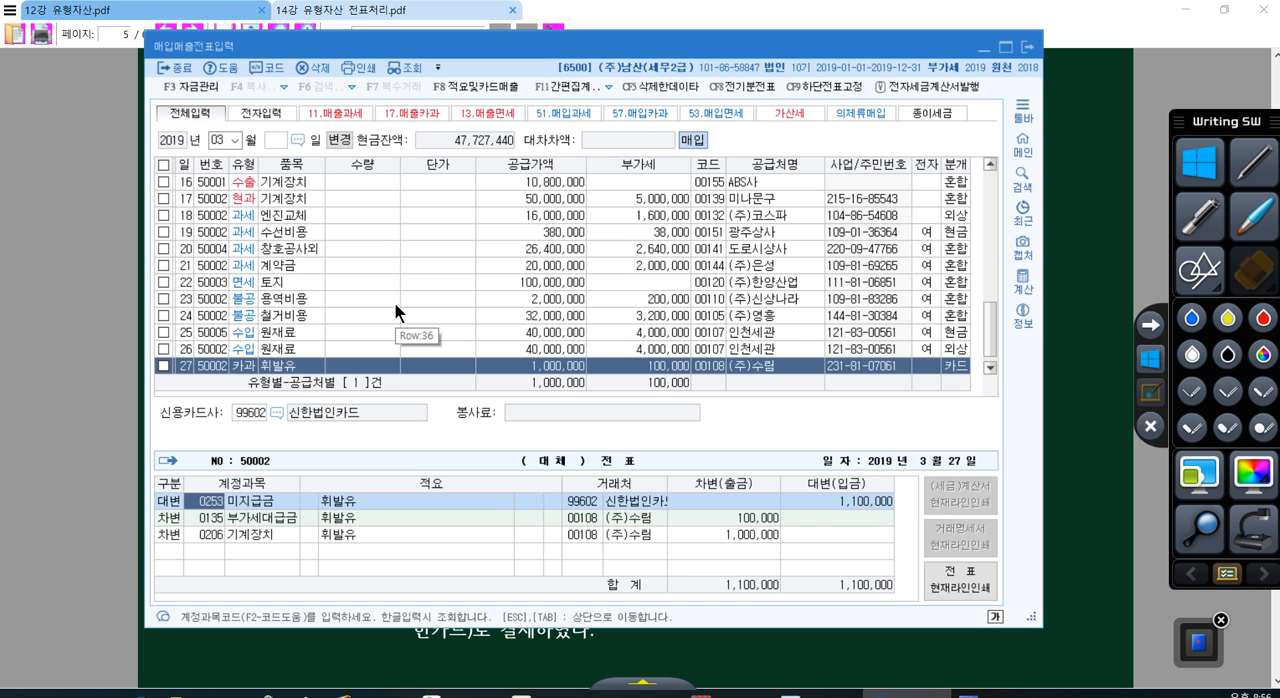
# Start a new line dated March 28 with the transaction type 61 현과
pyautogui.click(370, 366)
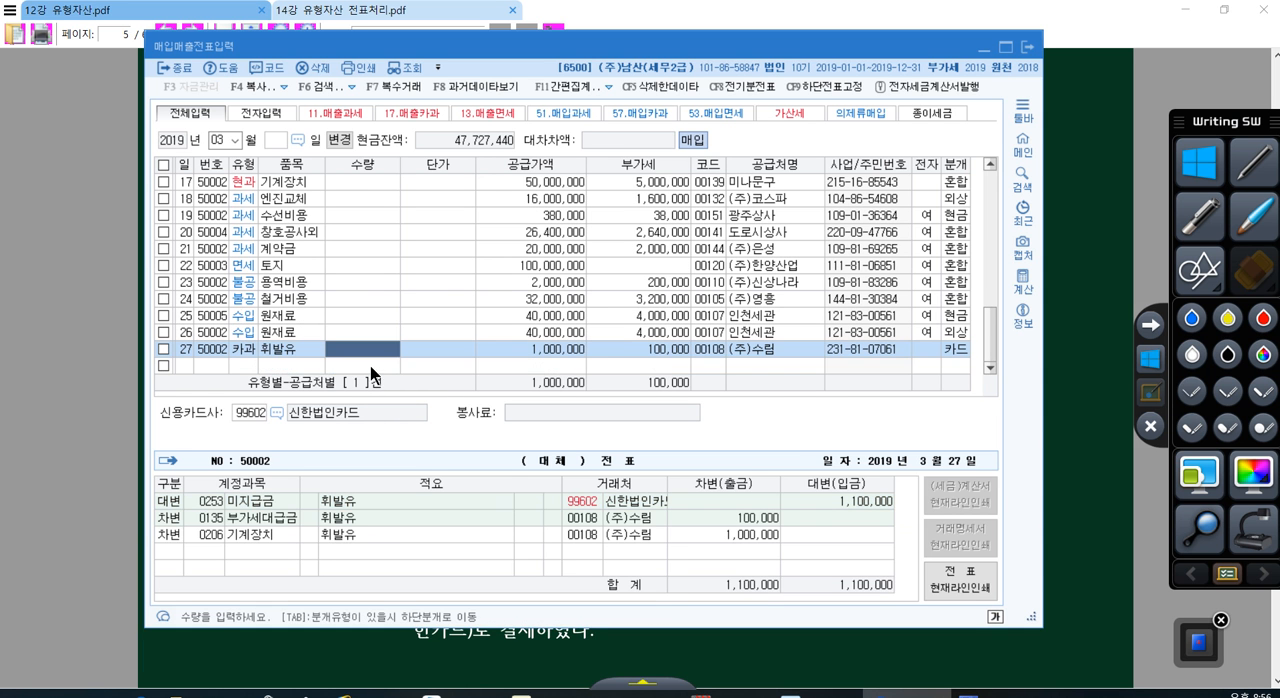
pyautogui.click(371, 366)
pyautogui.write('28')
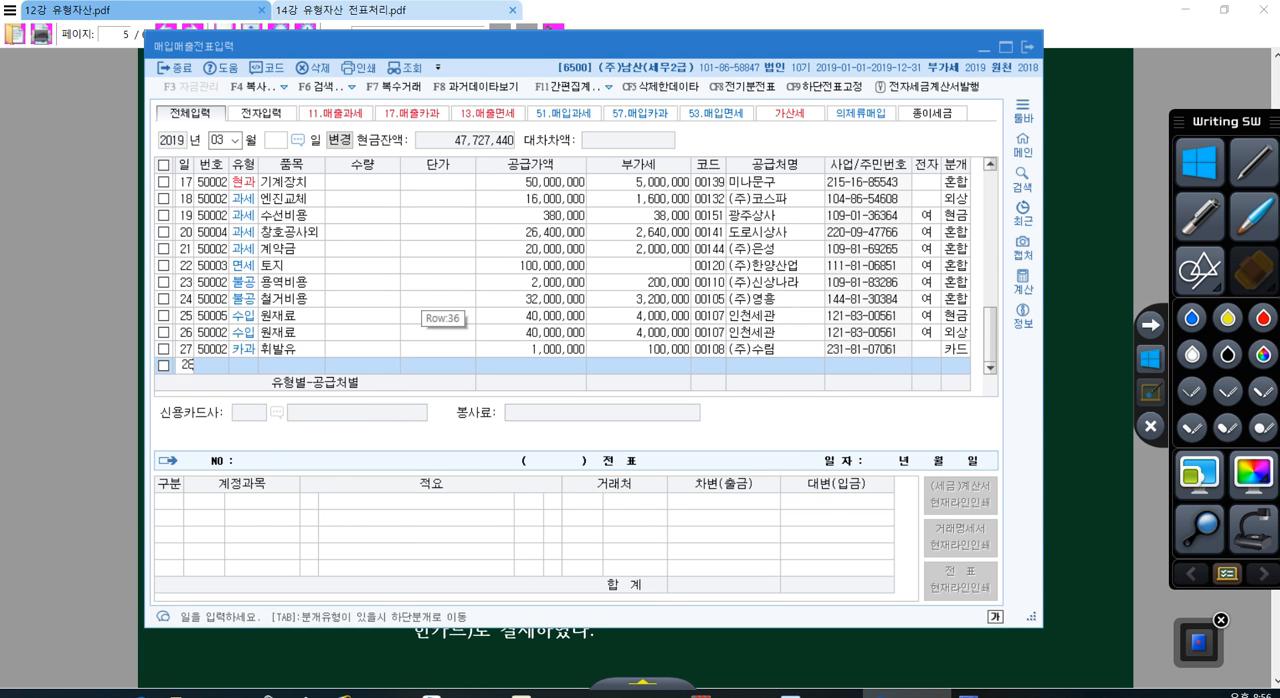
pyautogui.press('Return')
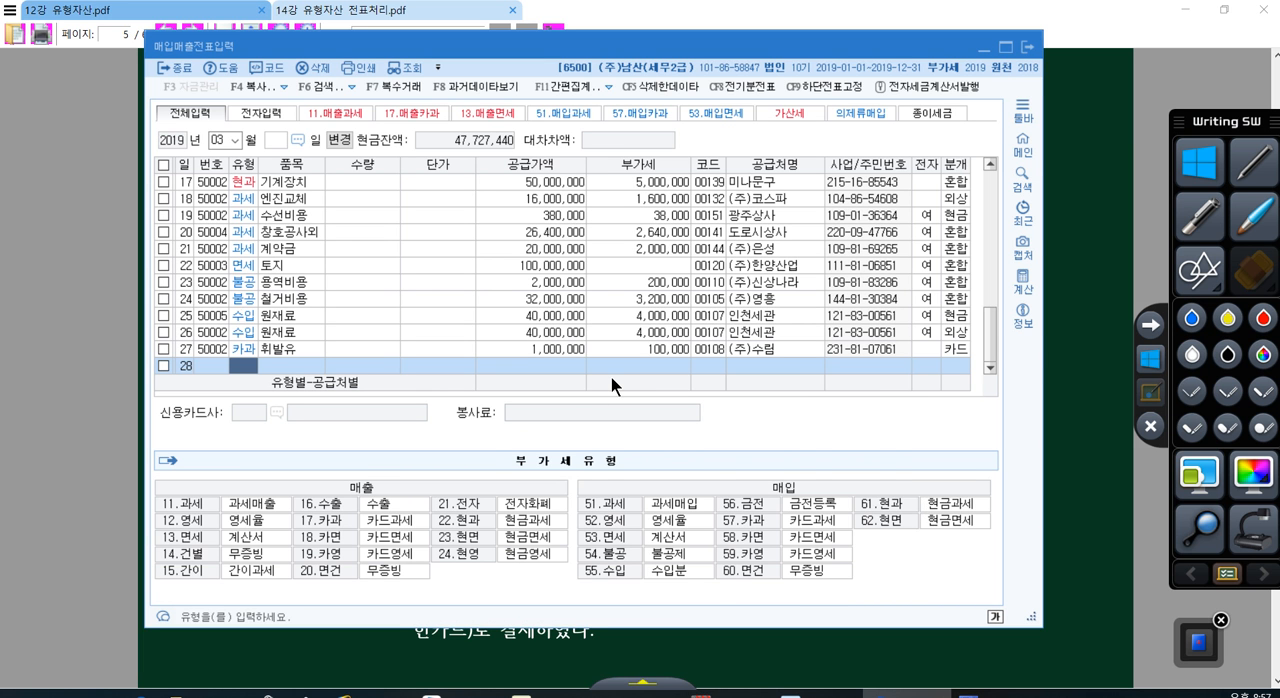
pyautogui.write('61')
pyautogui.press('Return')
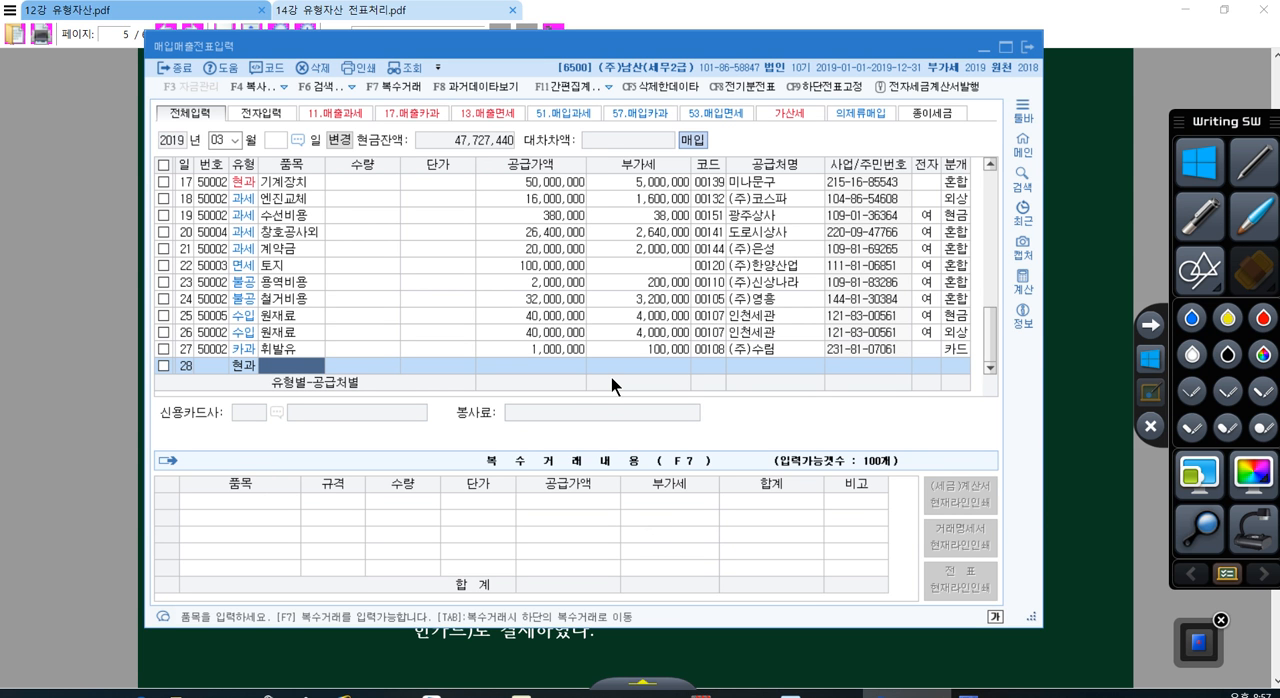
# Enter 컴퓨터 as the March 28 line's item with a VAT-inclusive amount of 2,200,000
pyautogui.write('컴퓨터')
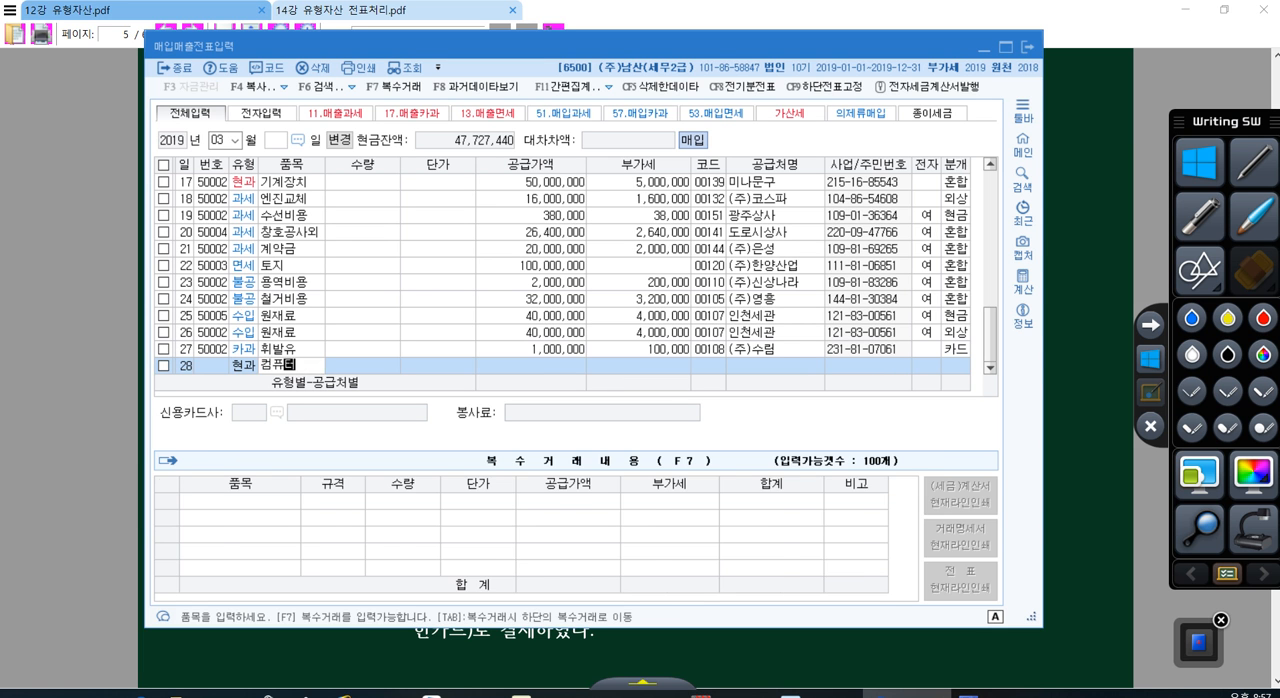
pyautogui.press('Return')
pyautogui.write('2000000')
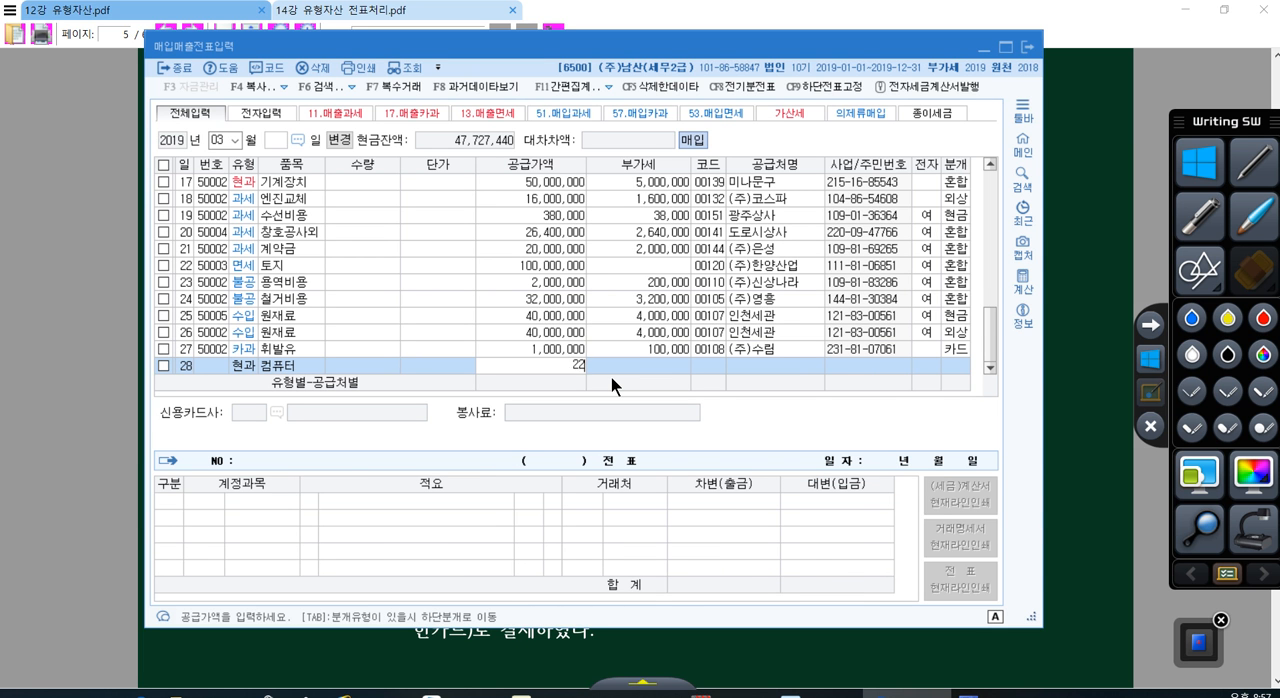
pyautogui.press('Return')
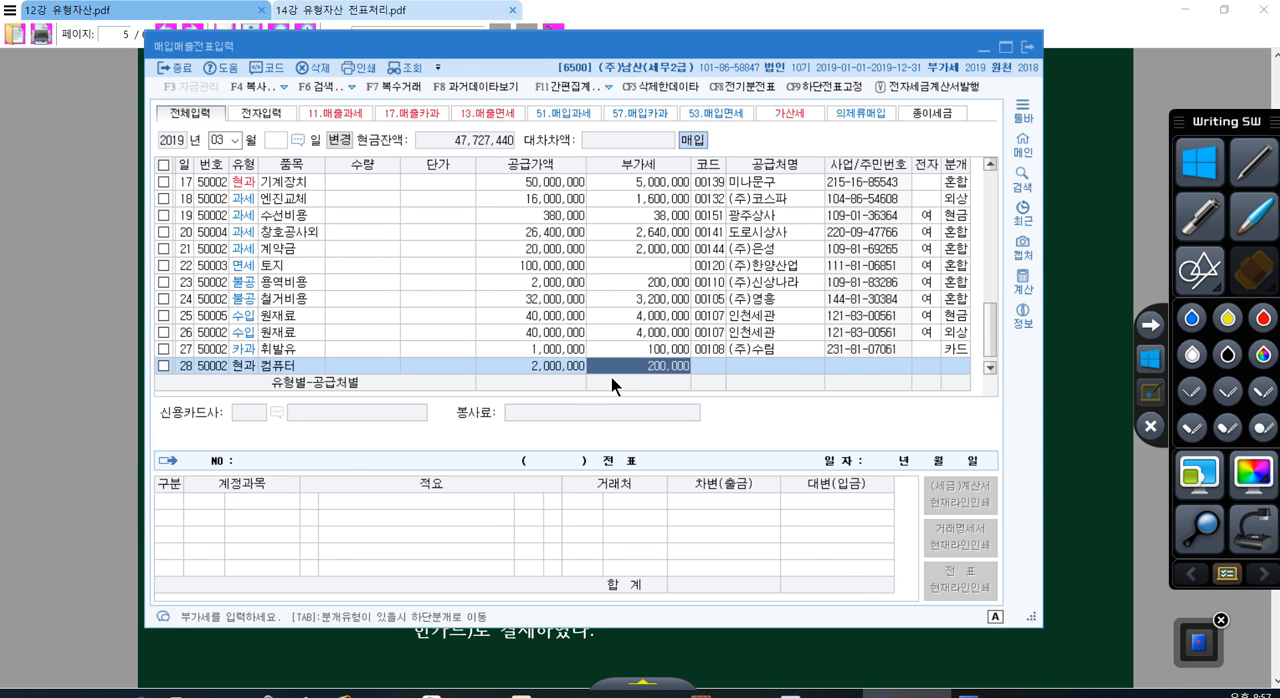
pyautogui.click(561, 365)
# Enter 수리왕 as the supplier of the March 28 line and set its journal type to 카드
pyautogui.click(716, 368)
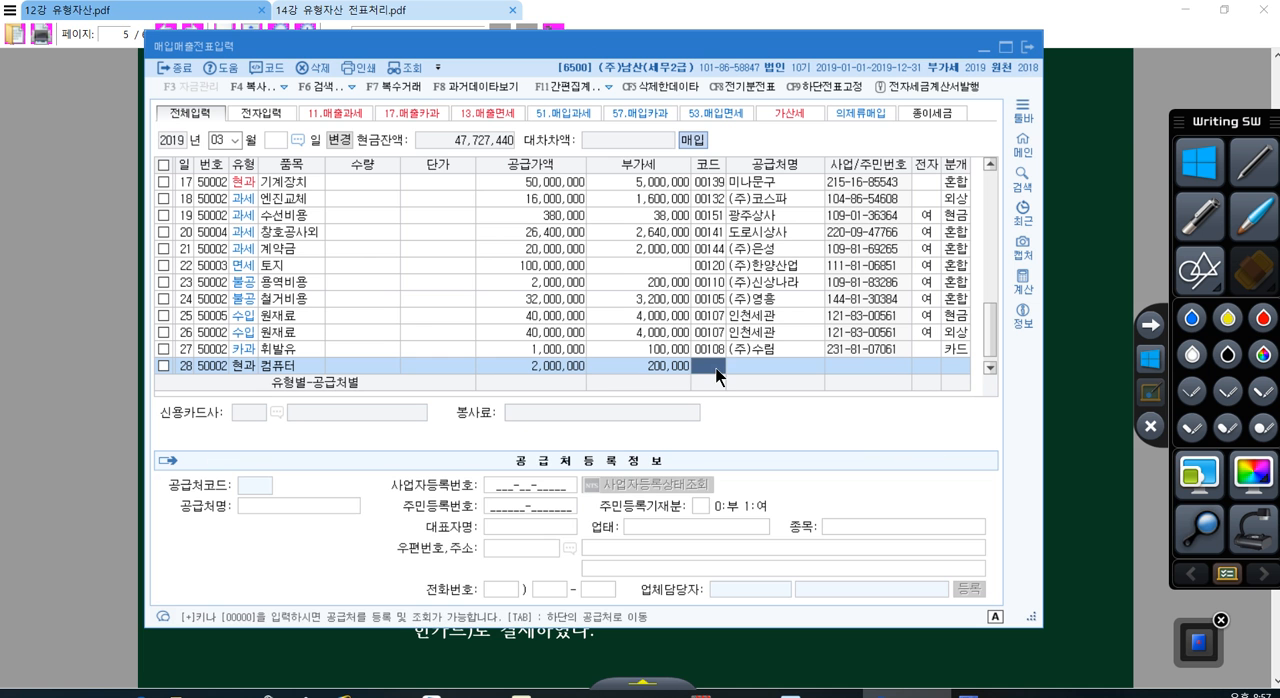
pyautogui.press('Return')
pyautogui.write('수림왕')
pyautogui.press('Return')
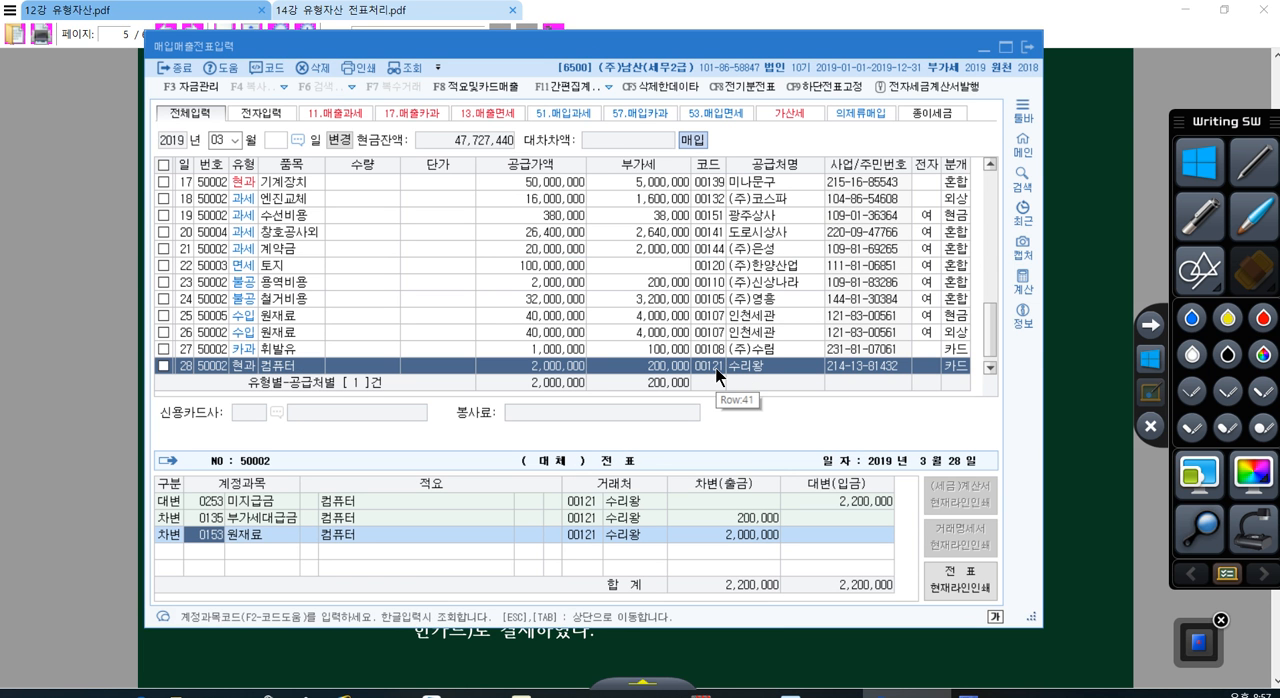
# Set the March 28 line's journal type to 혼합 and change its 2,000,000 debit row to account 0212 비품
pyautogui.click(960, 363)
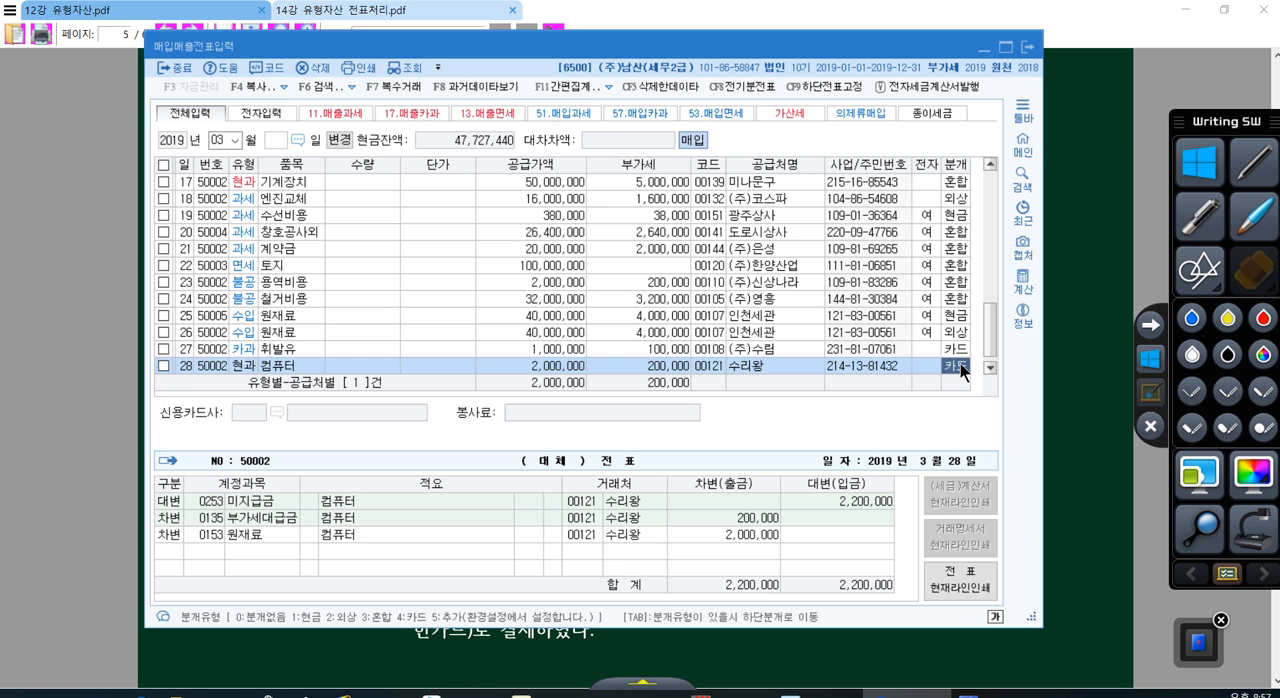
pyautogui.write('3')
pyautogui.press('Return')
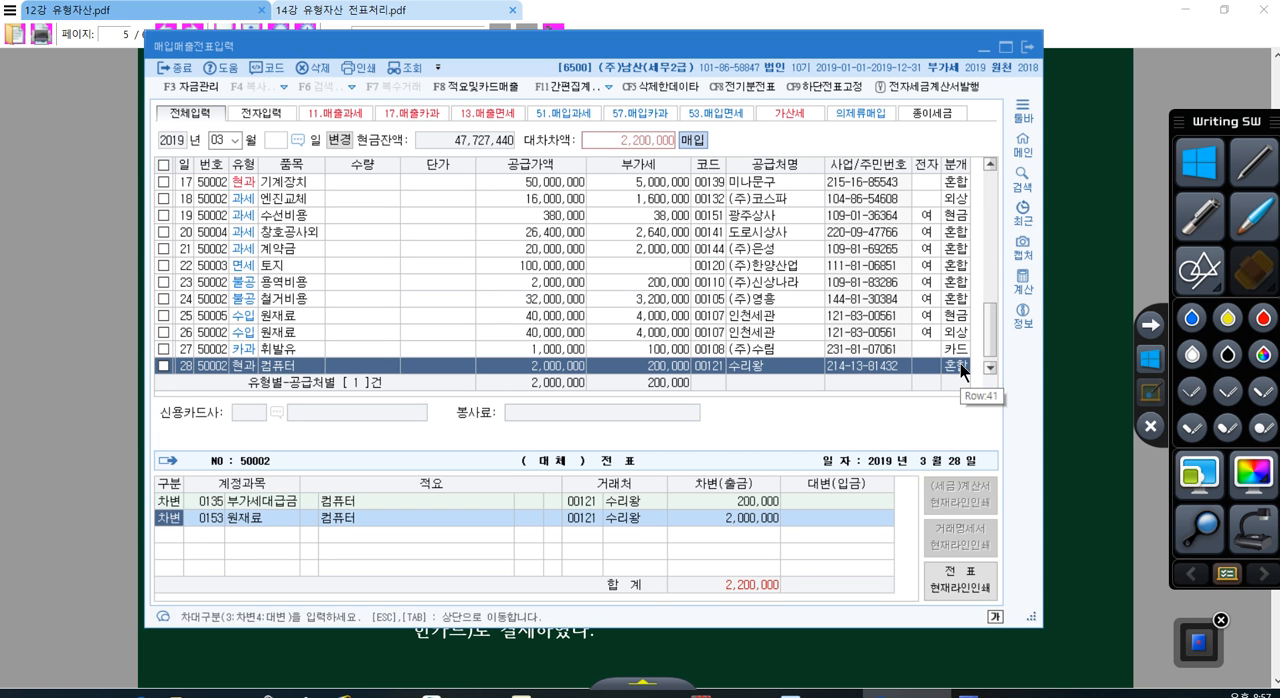
pyautogui.click(197, 516)
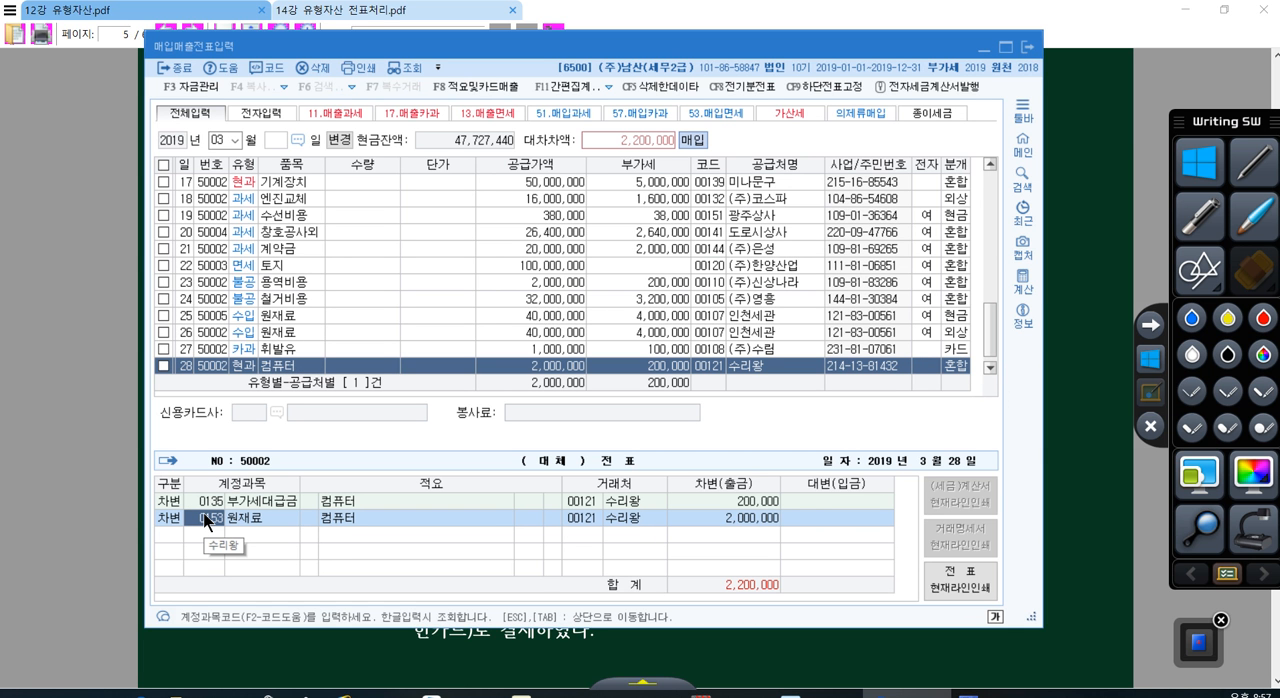
pyautogui.write('212')
pyautogui.press('Return')
pyautogui.press('Return')
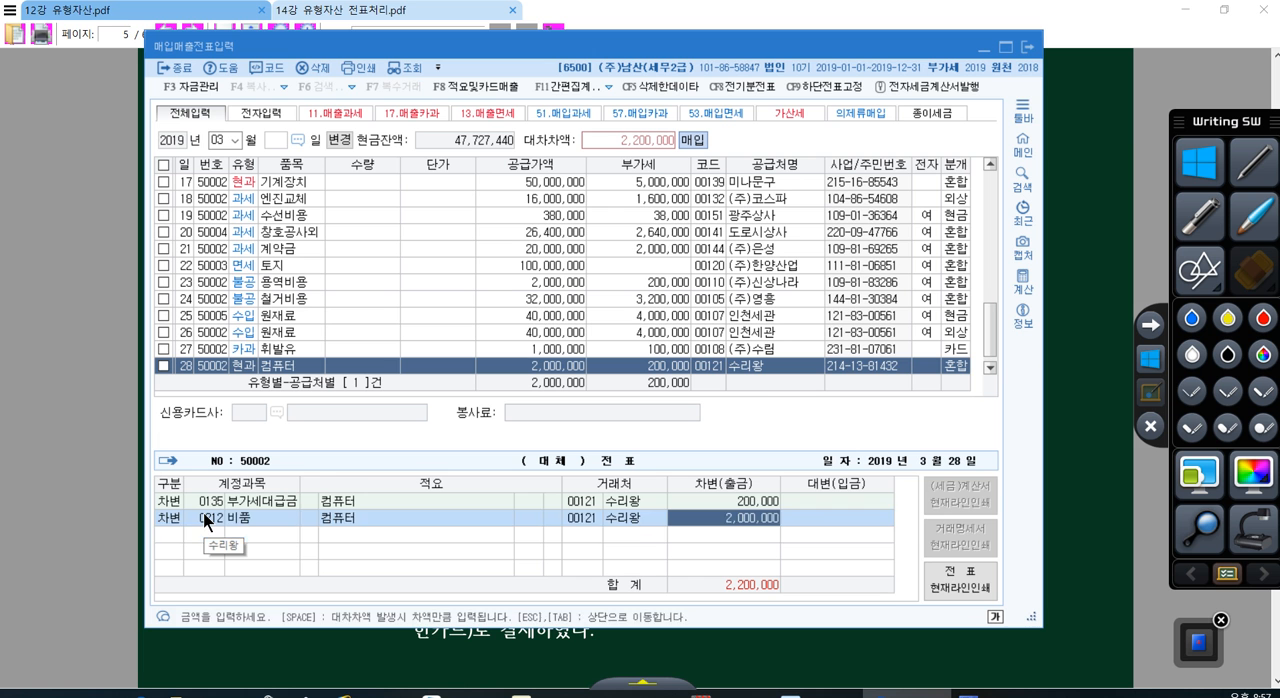
# Add a credit row of 2,200,000 to the March 28 voucher with account 0102 당좌예금
pyautogui.write('4')
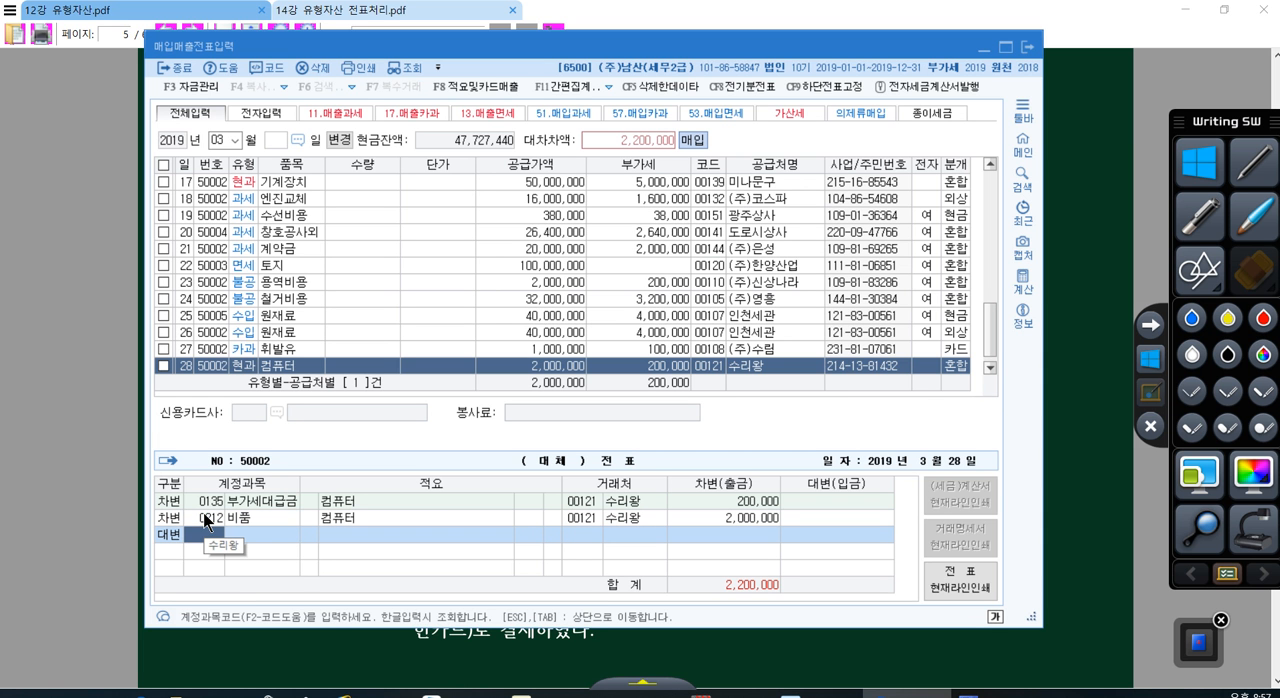
pyautogui.write('102')
pyautogui.press('Return')
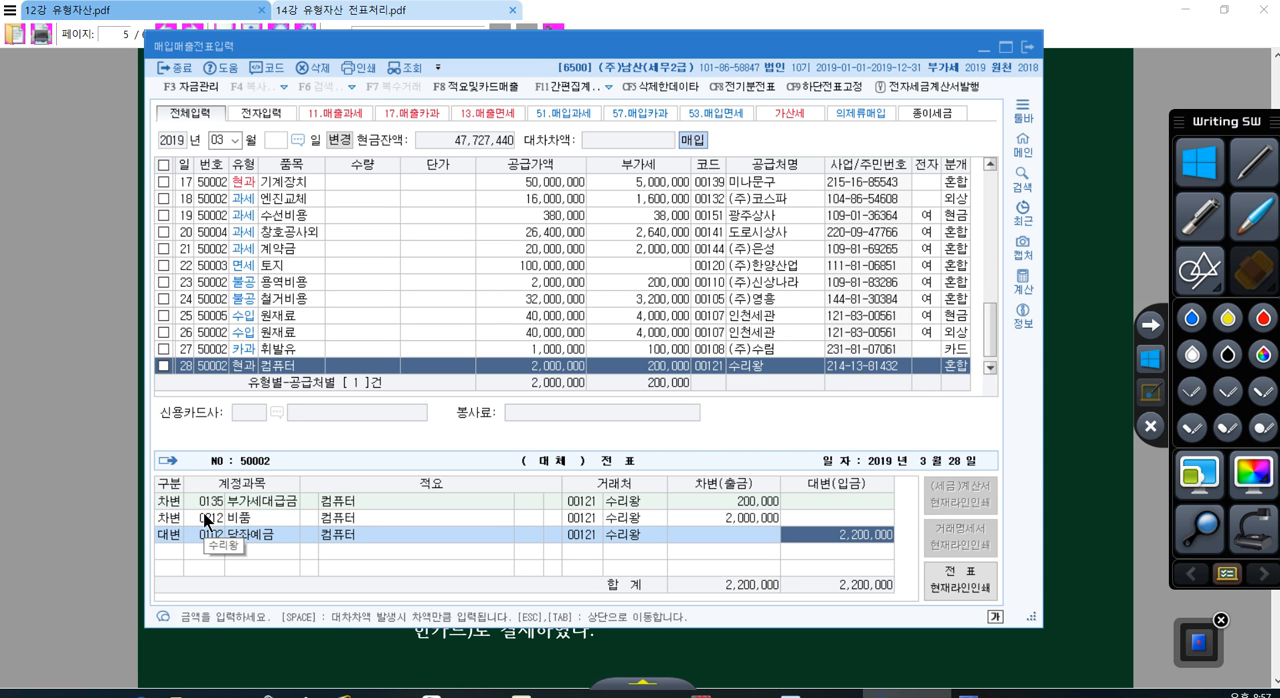
# Start a new line dated March 29 with the transaction type 51 과세
pyautogui.click(293, 366)
pyautogui.click(297, 366)
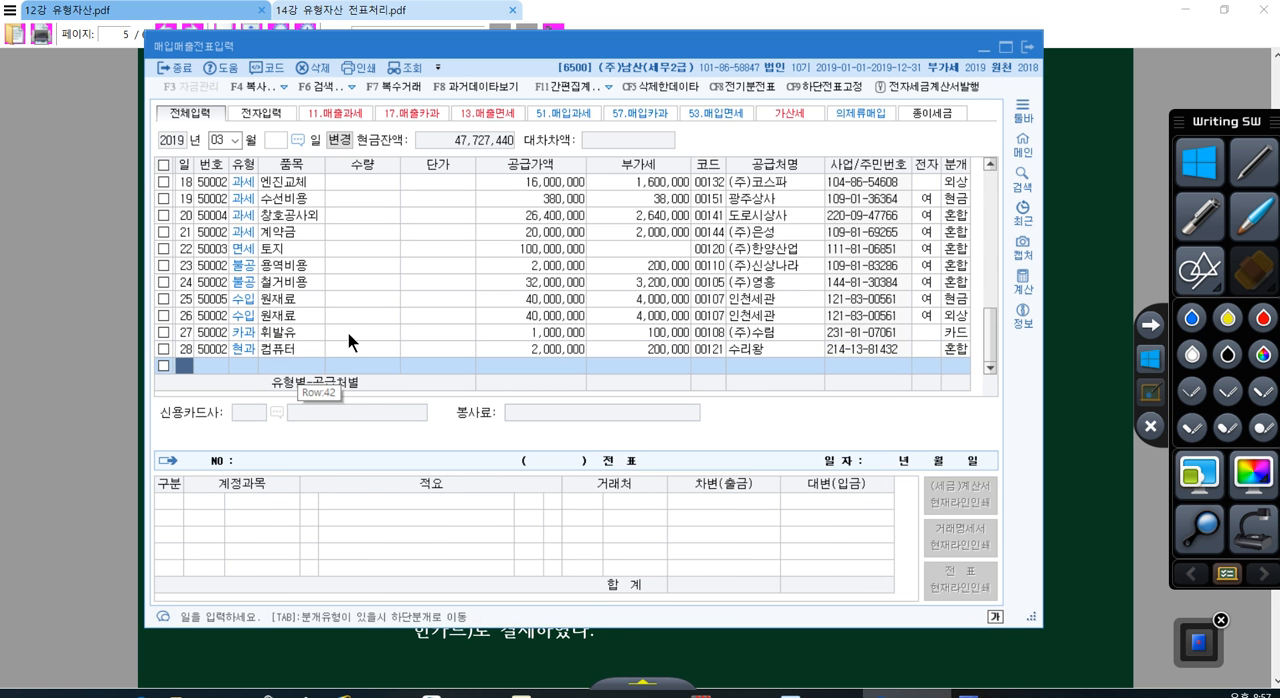
pyautogui.write('29')
pyautogui.press('Return')
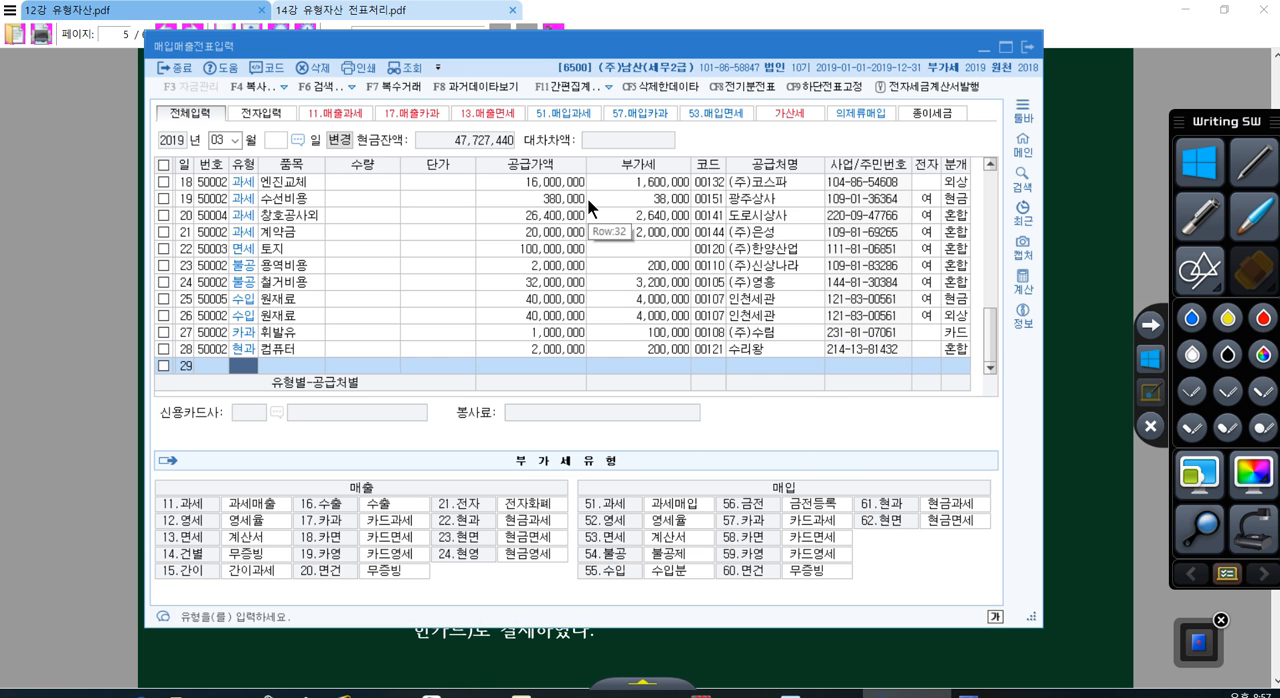
pyautogui.write('51')
pyautogui.press('Return')
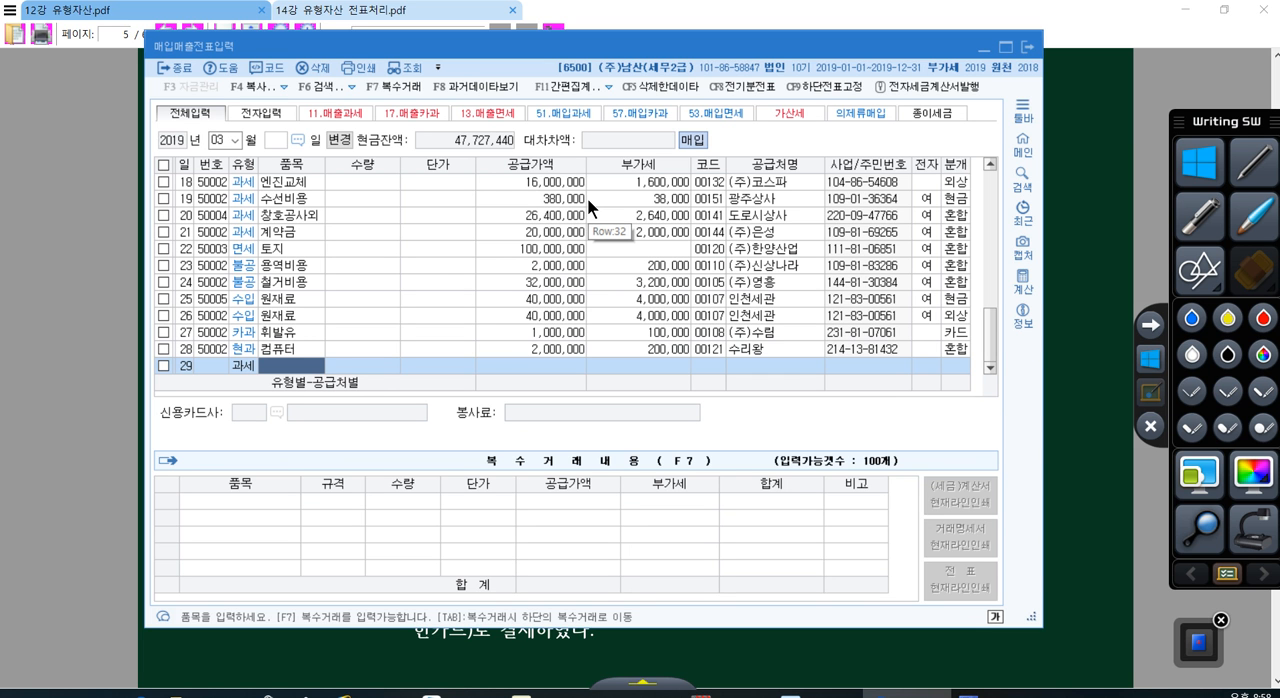
# Enter 기계장치 as the March 29 line's item with a supply amount of 100,000,000
pyautogui.write('기계장치')
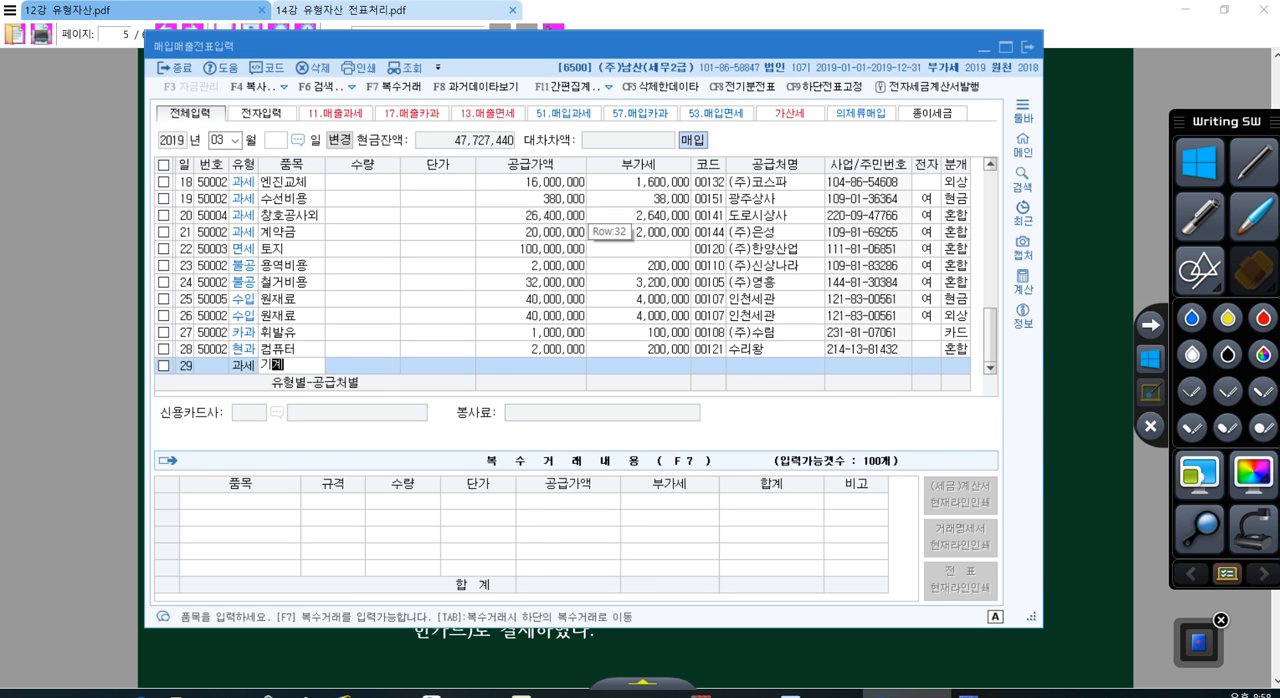
pyautogui.press('Return')
pyautogui.press('Return')
pyautogui.press('Return')
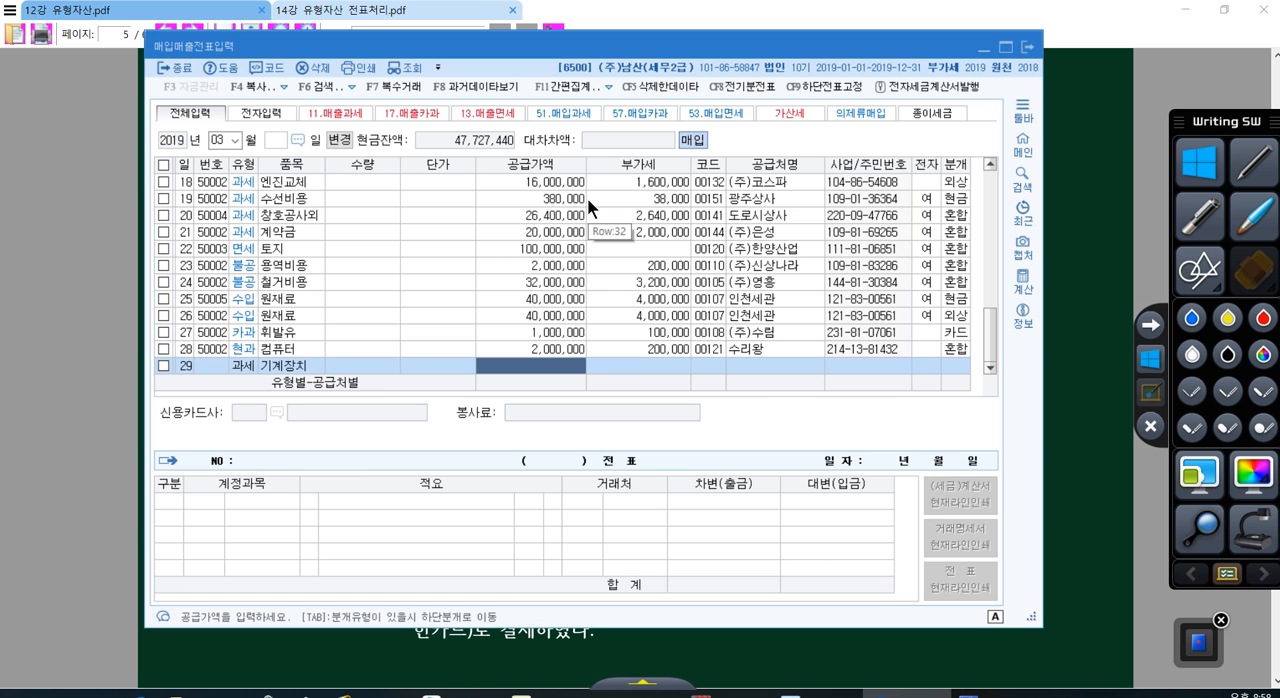
pyautogui.write('100000000')
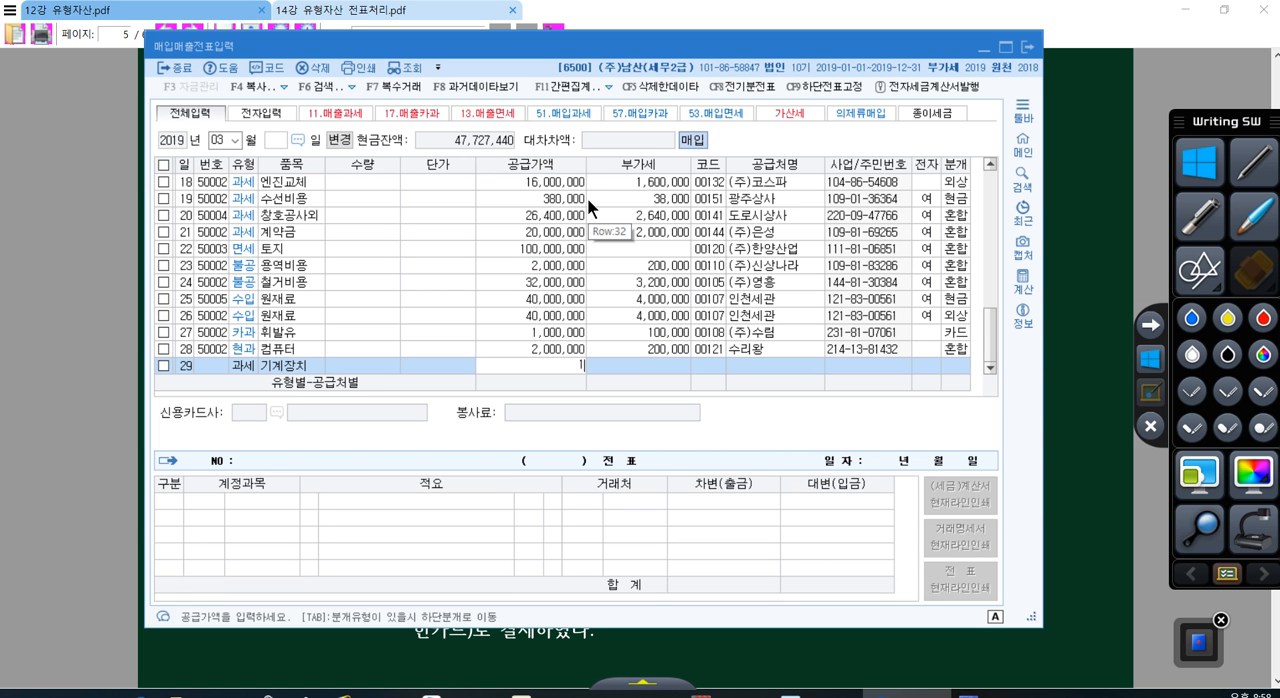
pyautogui.press('Return')
pyautogui.press('Return')
pyautogui.press('Return')
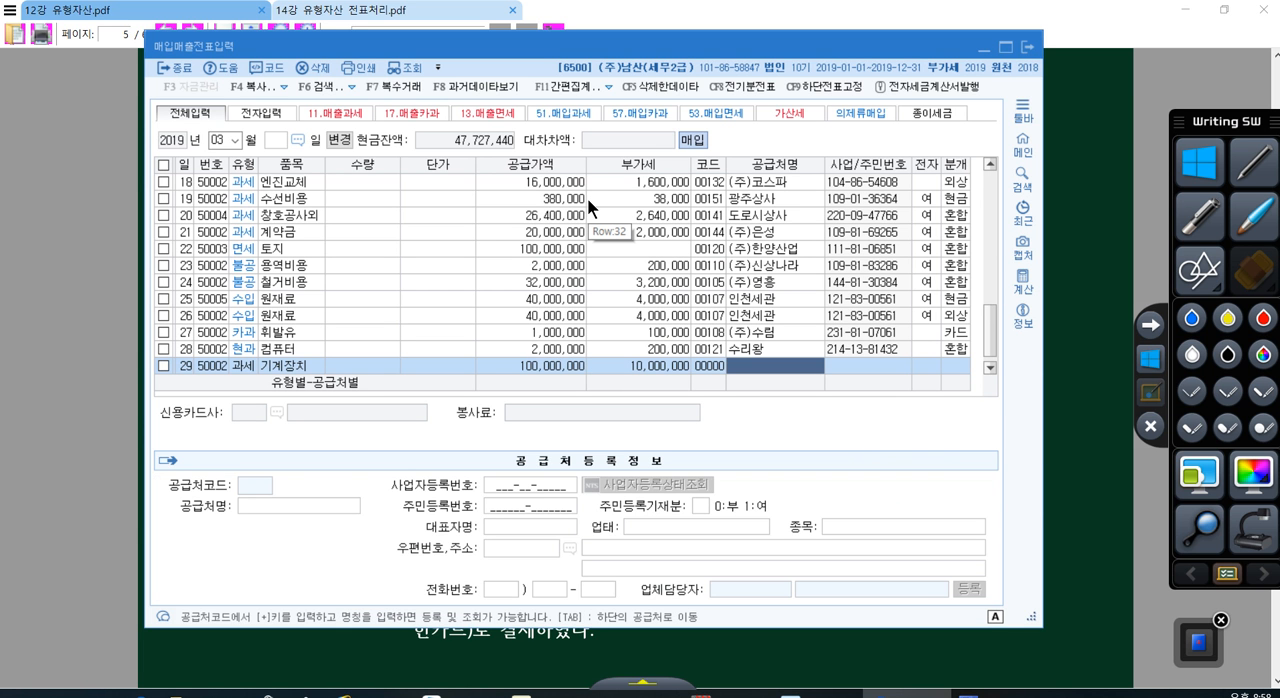
# Enter (주)산정기업 as the March 29 supplier, mark the tax invoice as electronic and set the journal type to 혼합
pyautogui.write('산정')
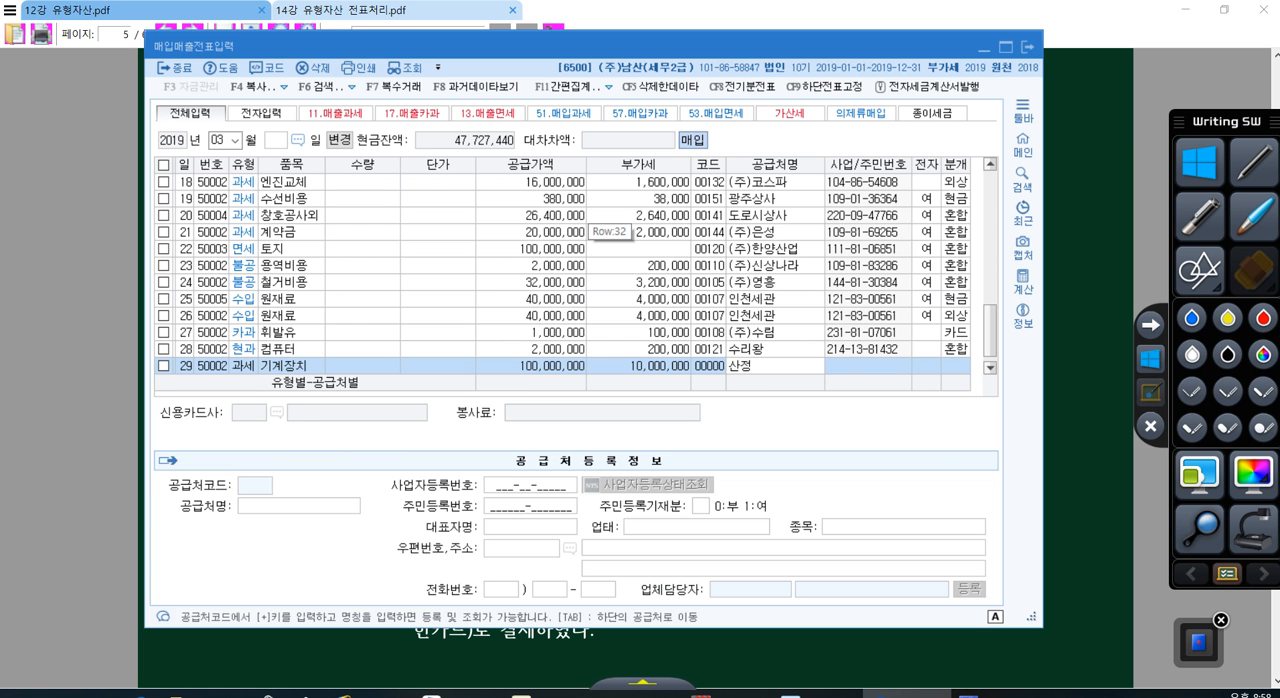
pyautogui.press('Return')
pyautogui.press('Return')
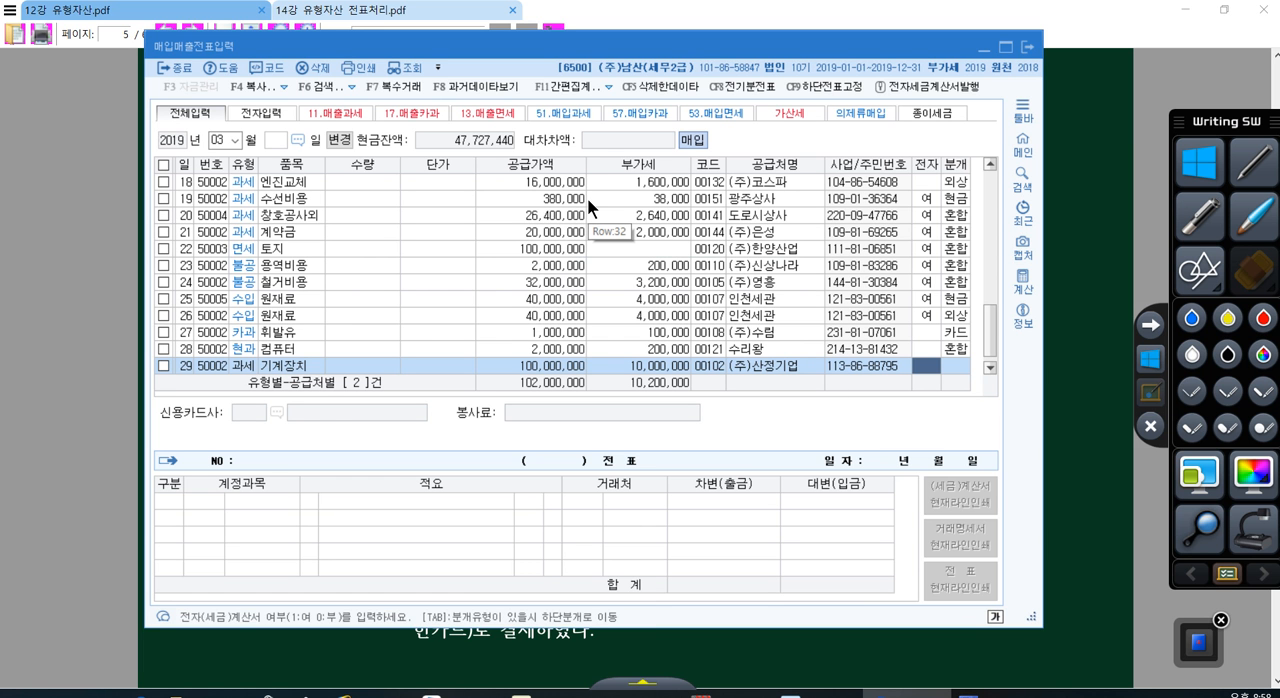
pyautogui.write('15')
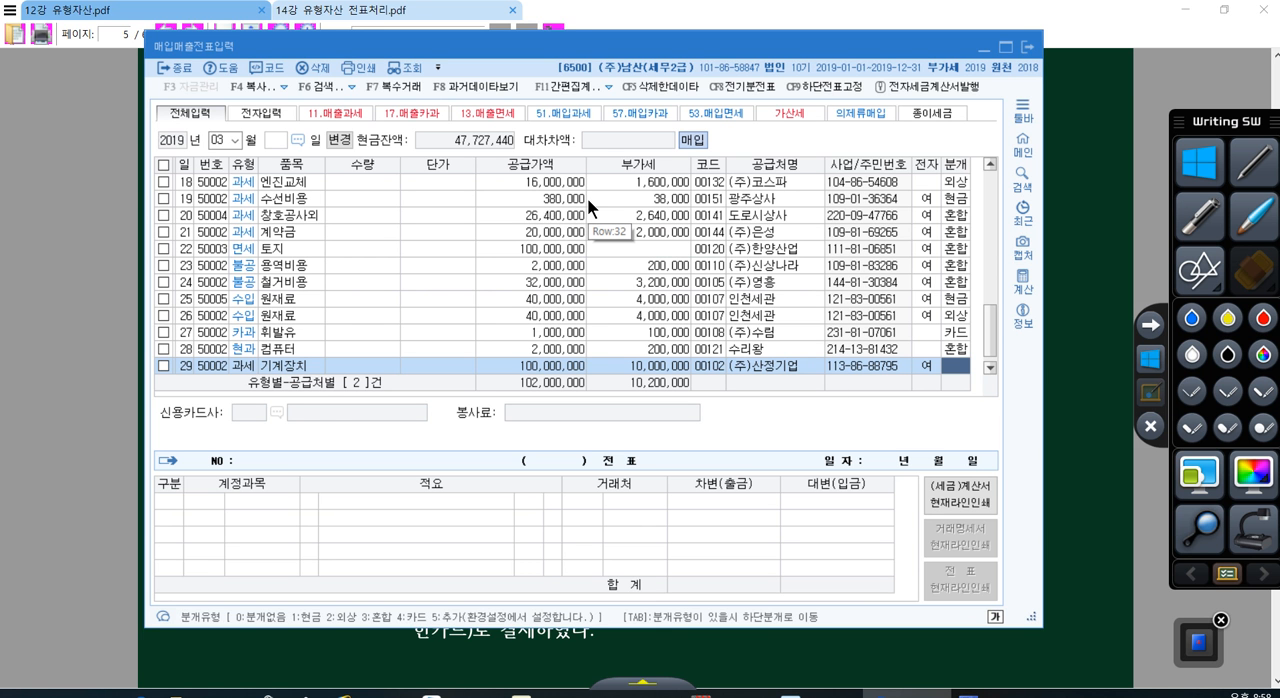
pyautogui.write('3')
pyautogui.press('Return')
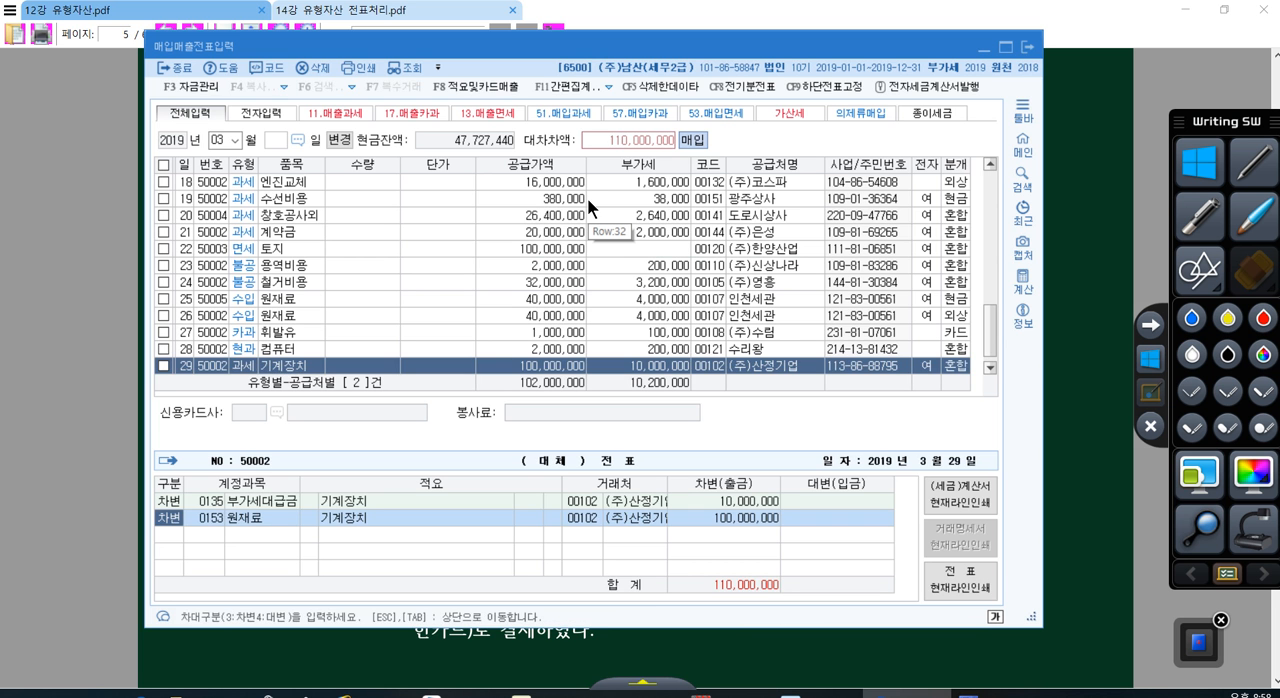
# Switch to 12강 유형자산.pdf and review the 2019.06.01 and 2019.10.01 journal entries in the 정부보조금 example
pyautogui.click(1064, 395)
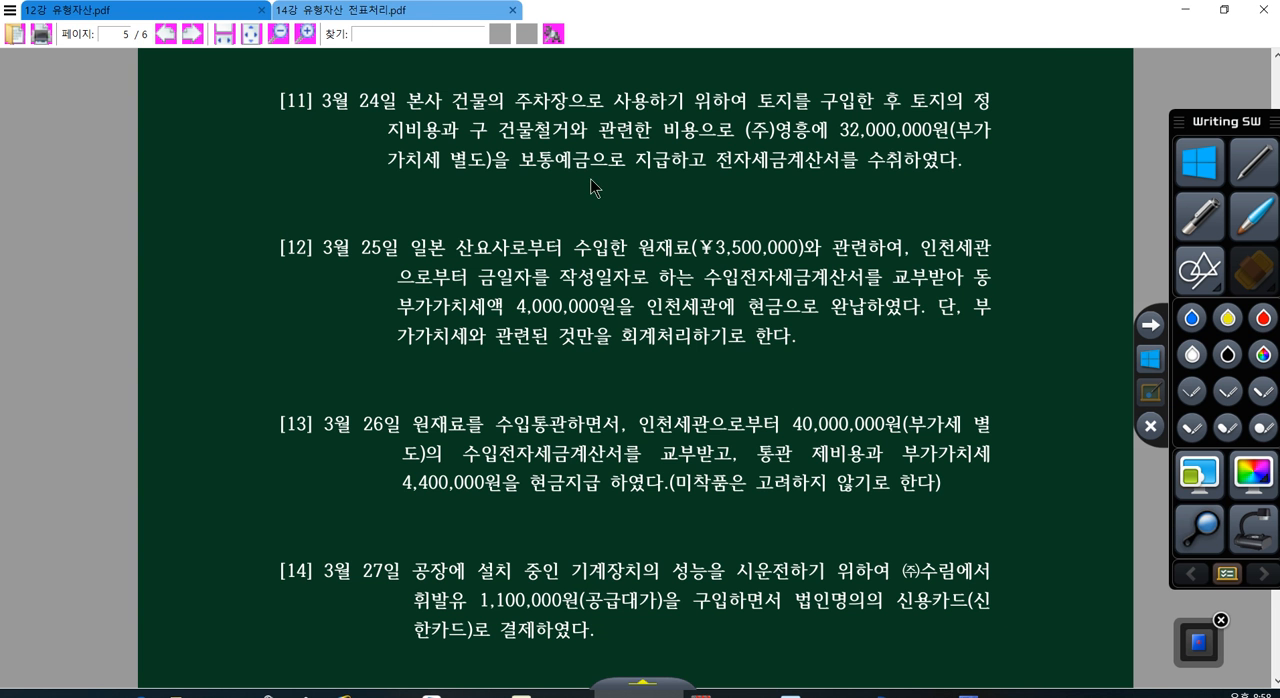
pyautogui.click(200, 14)
pyautogui.scroll(-3, 477, 286)
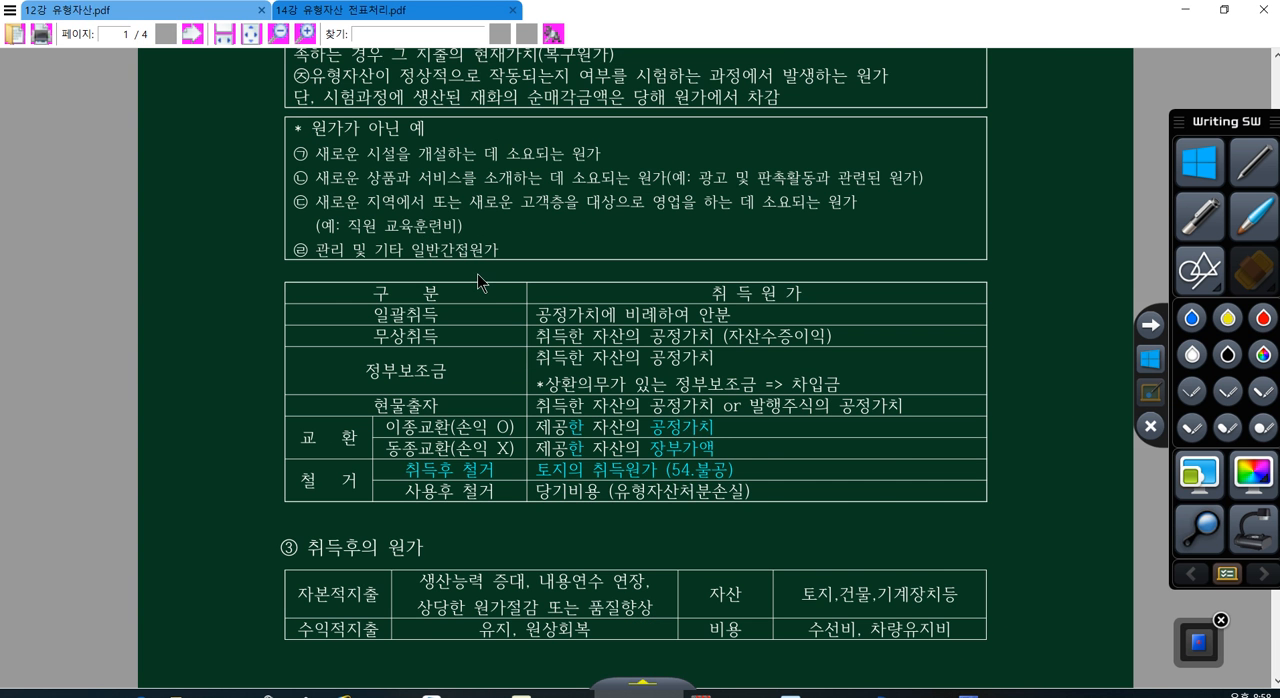
pyautogui.scroll(-10, 480, 280)
pyautogui.scroll(-10, 490, 268)
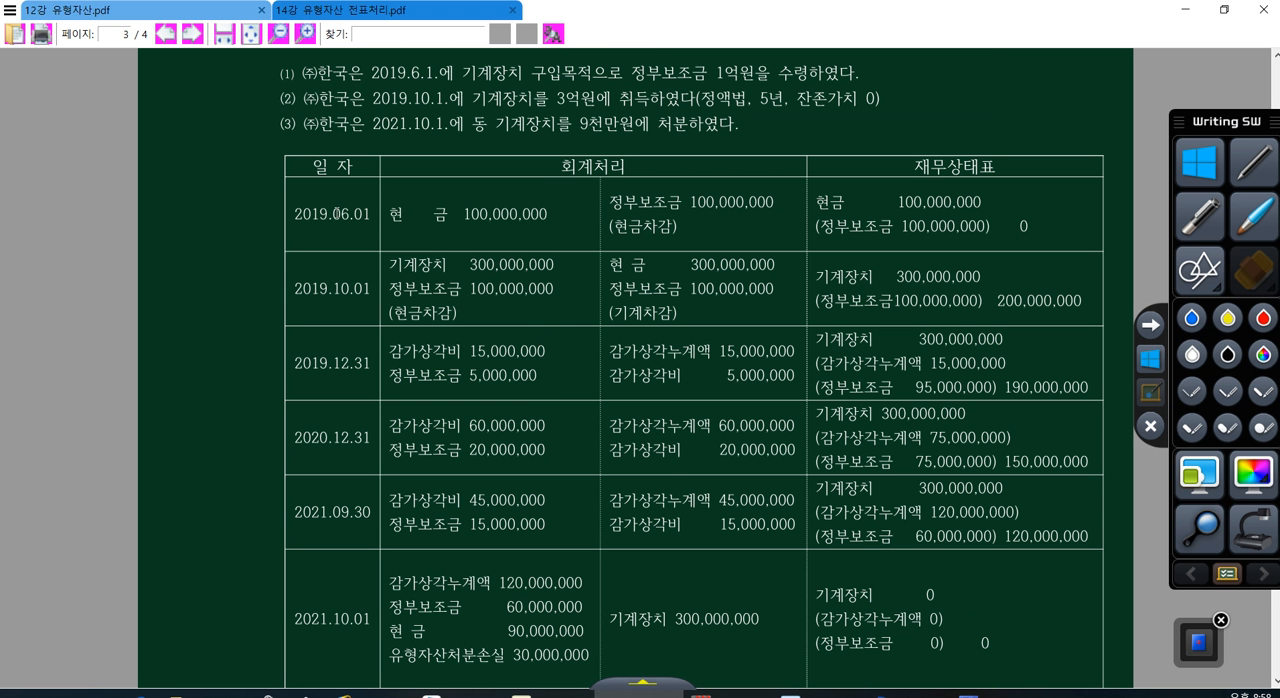
pyautogui.moveTo(332, 214); pyautogui.dragTo(680, 237)
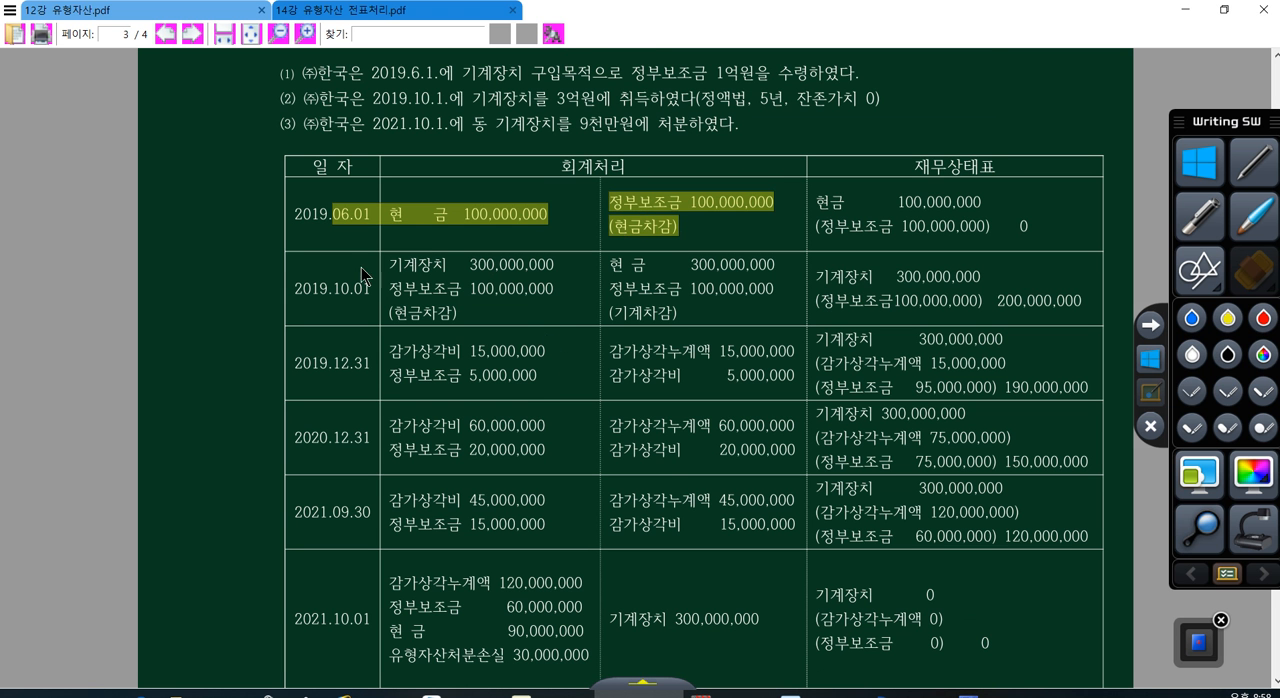
pyautogui.doubleClick(410, 265)
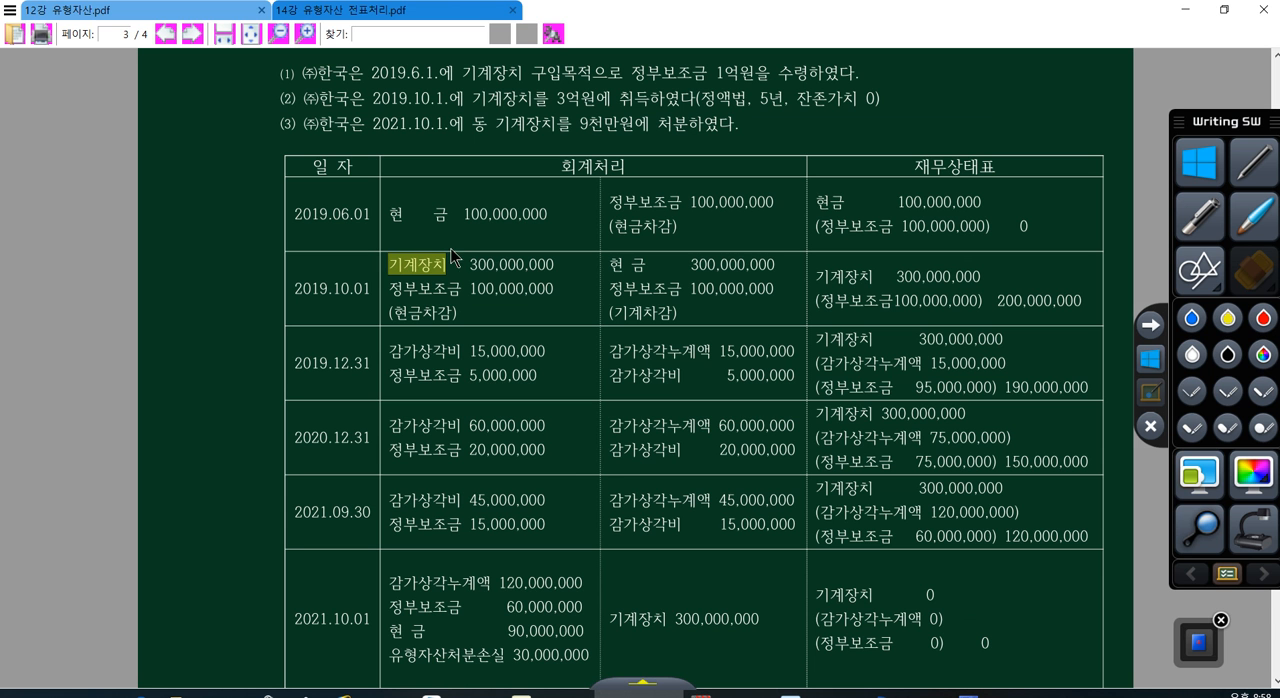
pyautogui.click(645, 290)
pyautogui.moveTo(645, 290); pyautogui.dragTo(718, 296)
pyautogui.click(402, 290)
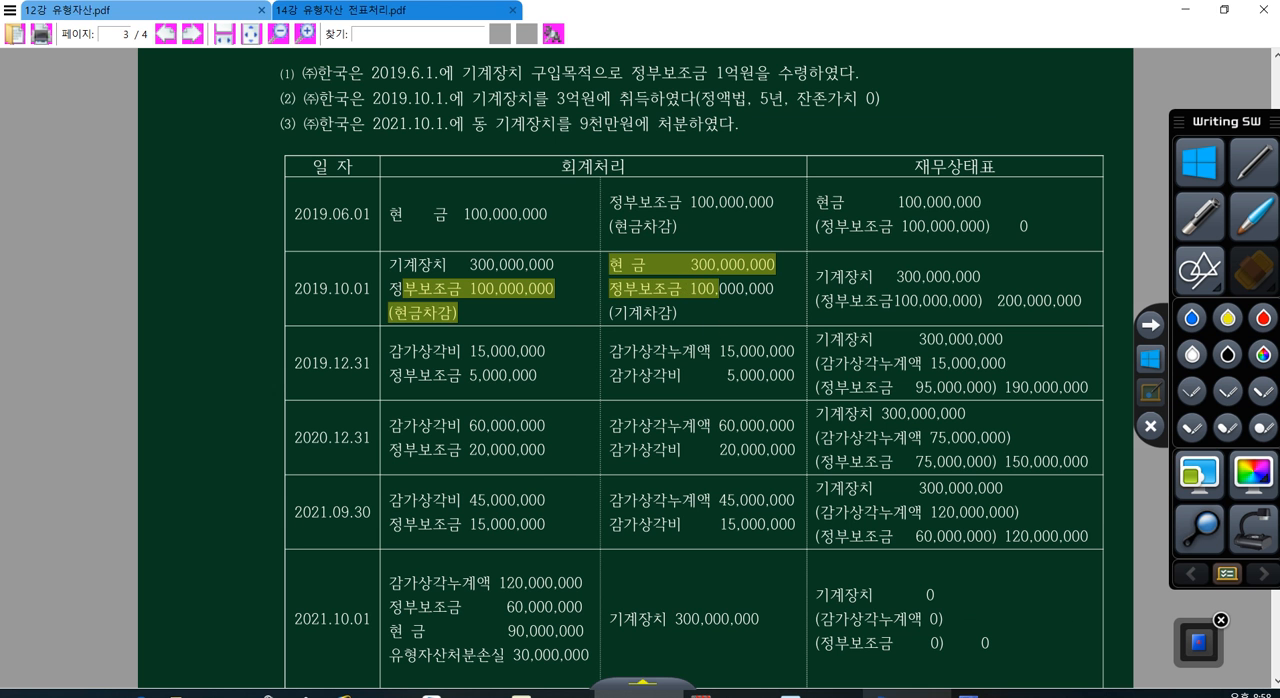
# Return to the purchase/sales voucher entry and change the March 29 voucher's 100,000,000 debit row to account 0206 기계장치
pyautogui.click(907, 694)
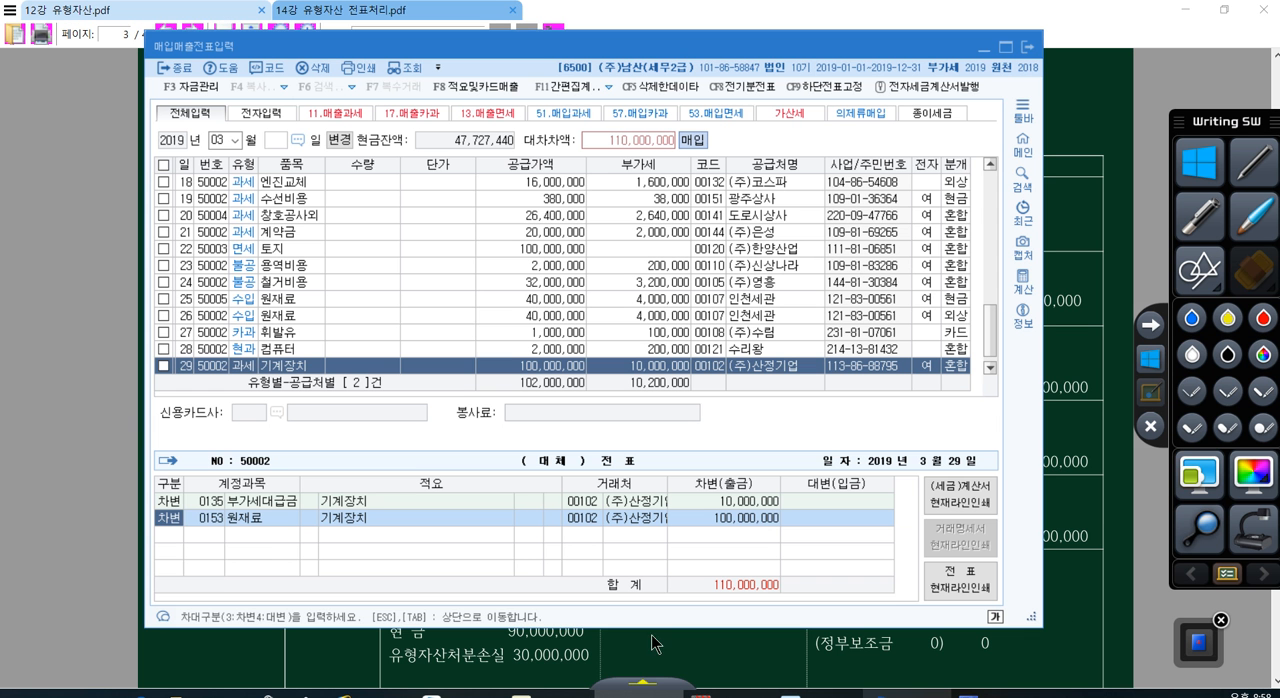
pyautogui.click(222, 516)
pyautogui.write('206')
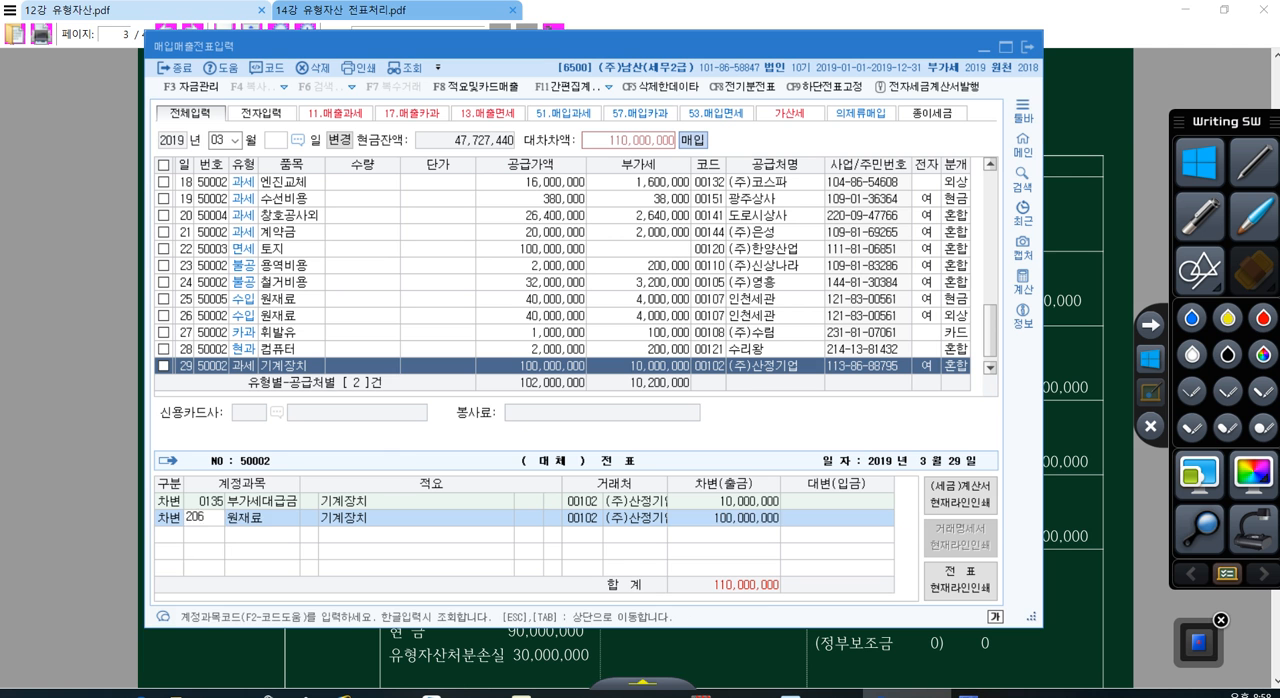
pyautogui.press('Return')
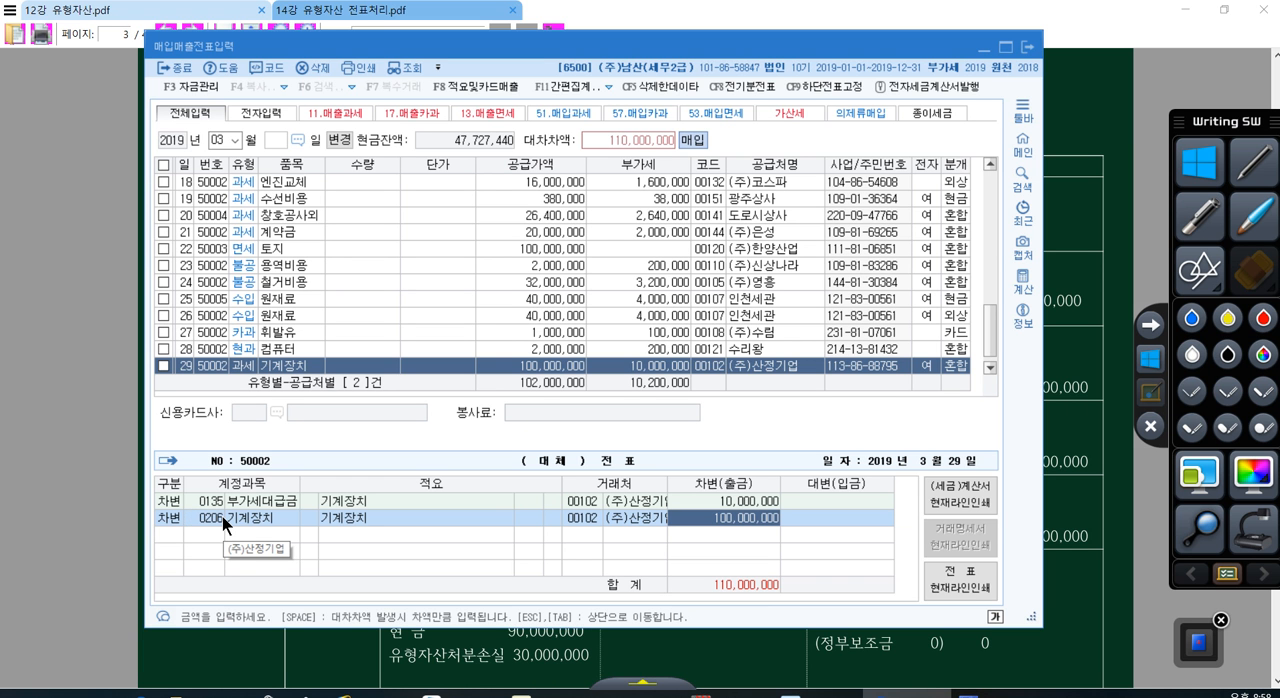
pyautogui.press('Return')
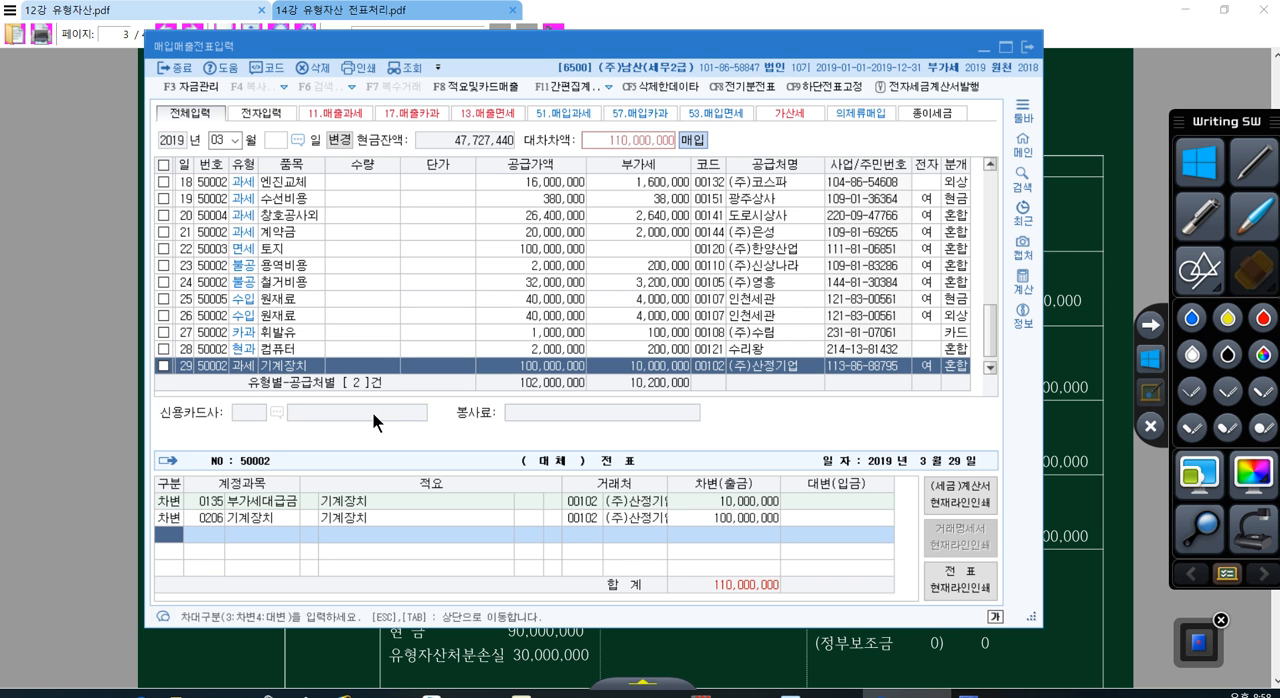
pyautogui.write('3')
pyautogui.press('Return')
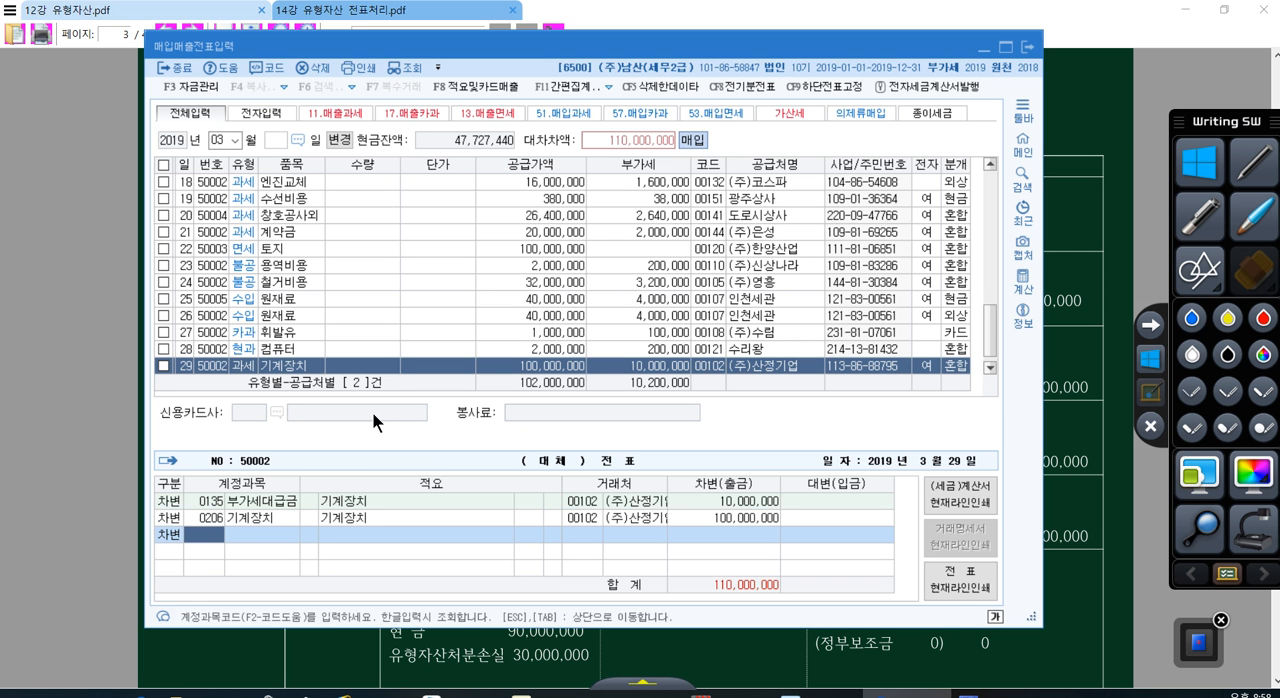
pyautogui.write('정부')
pyautogui.press('Return')
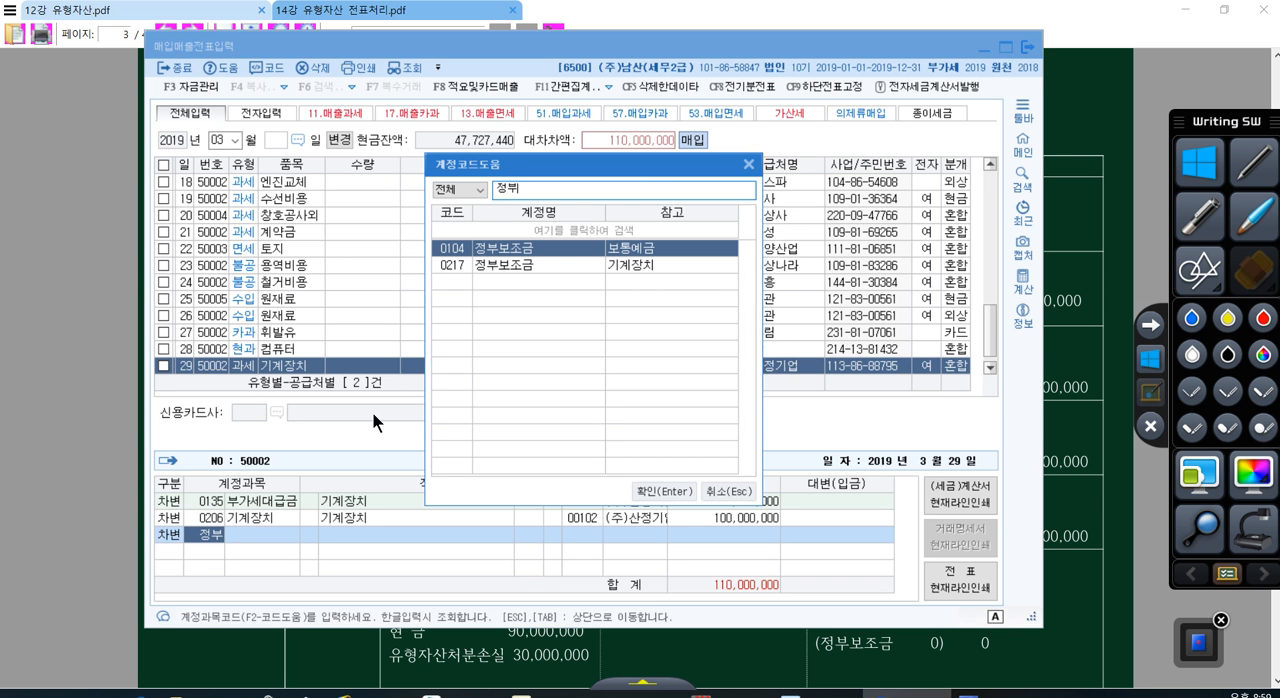
pyautogui.click(727, 491)
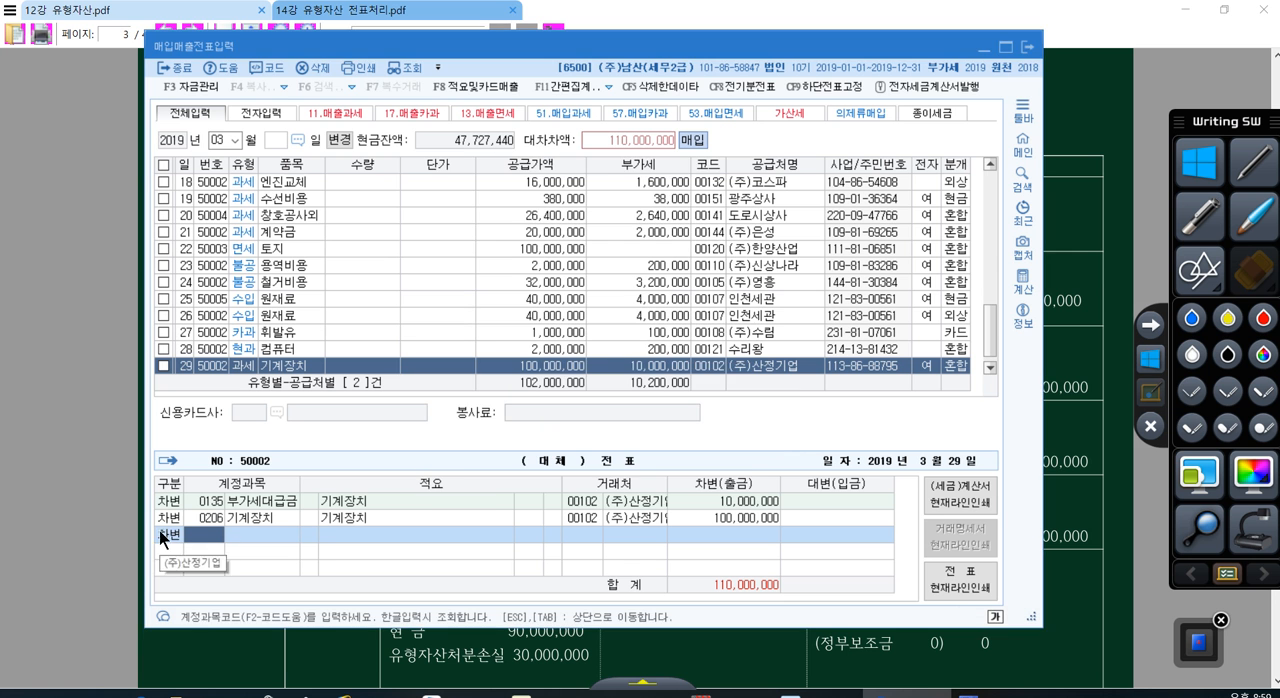
pyautogui.click(160, 534)
pyautogui.write('4')
pyautogui.press('Return')
pyautogui.write('정부')
pyautogui.press('Return')
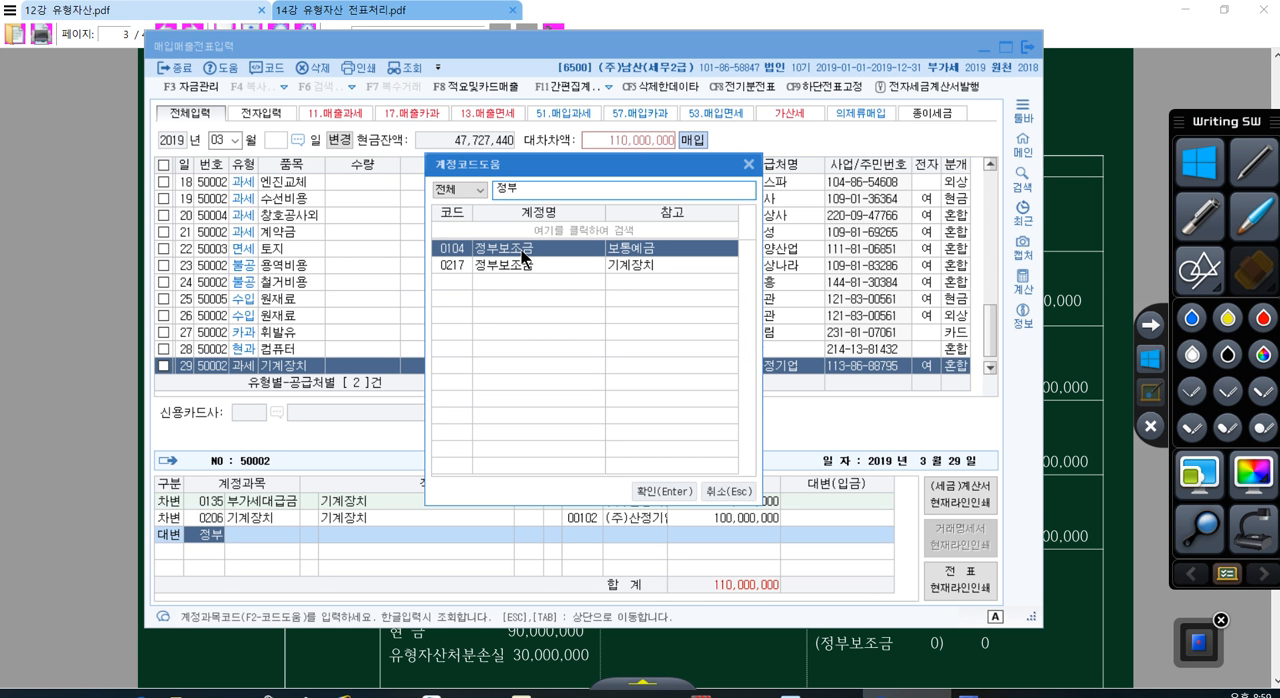
pyautogui.click(730, 492)
# Add a debit row to the March 29 voucher for account 0104 정부보조금 (보통예금) with an amount of 50,000,000
pyautogui.click(169, 535)
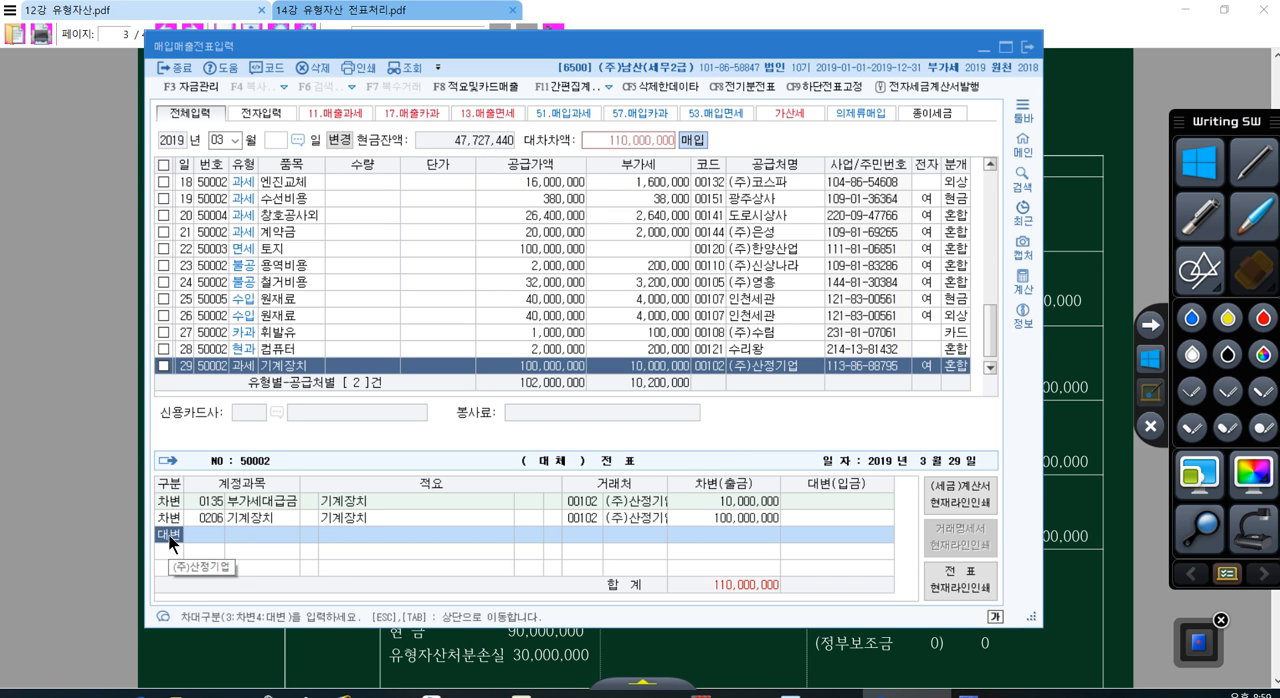
pyautogui.write('3ㅈ정부')
pyautogui.press('Return')
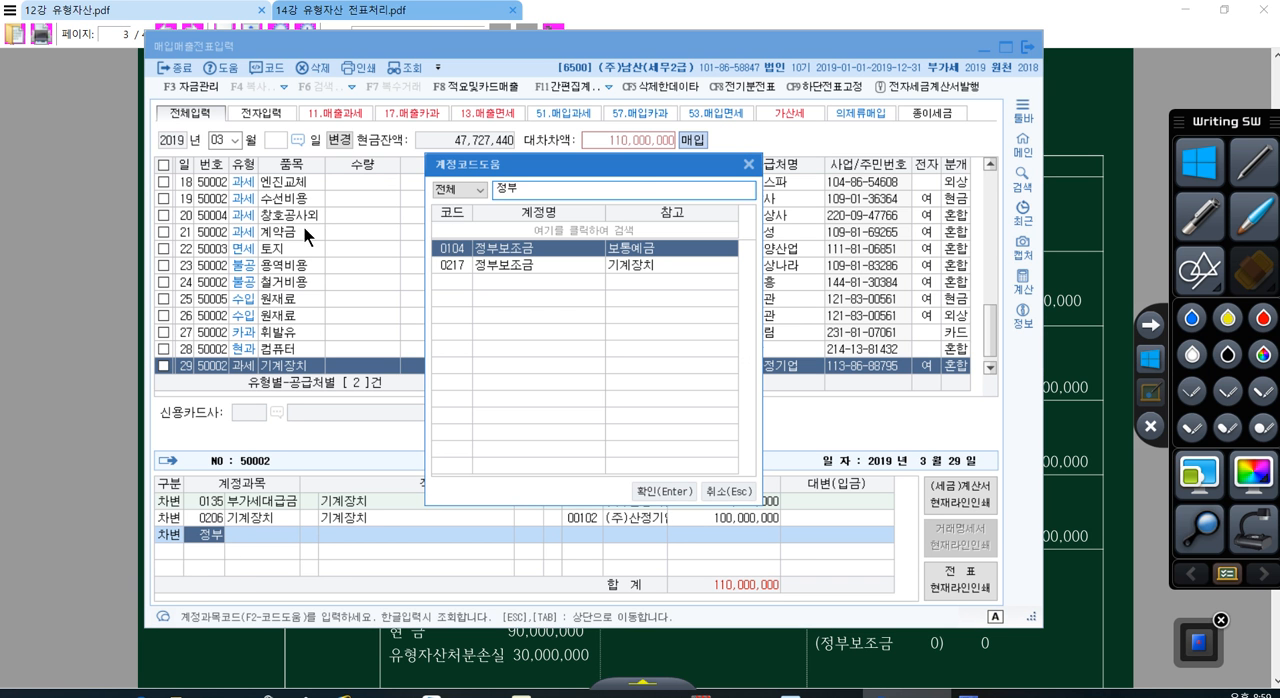
pyautogui.click(660, 491)
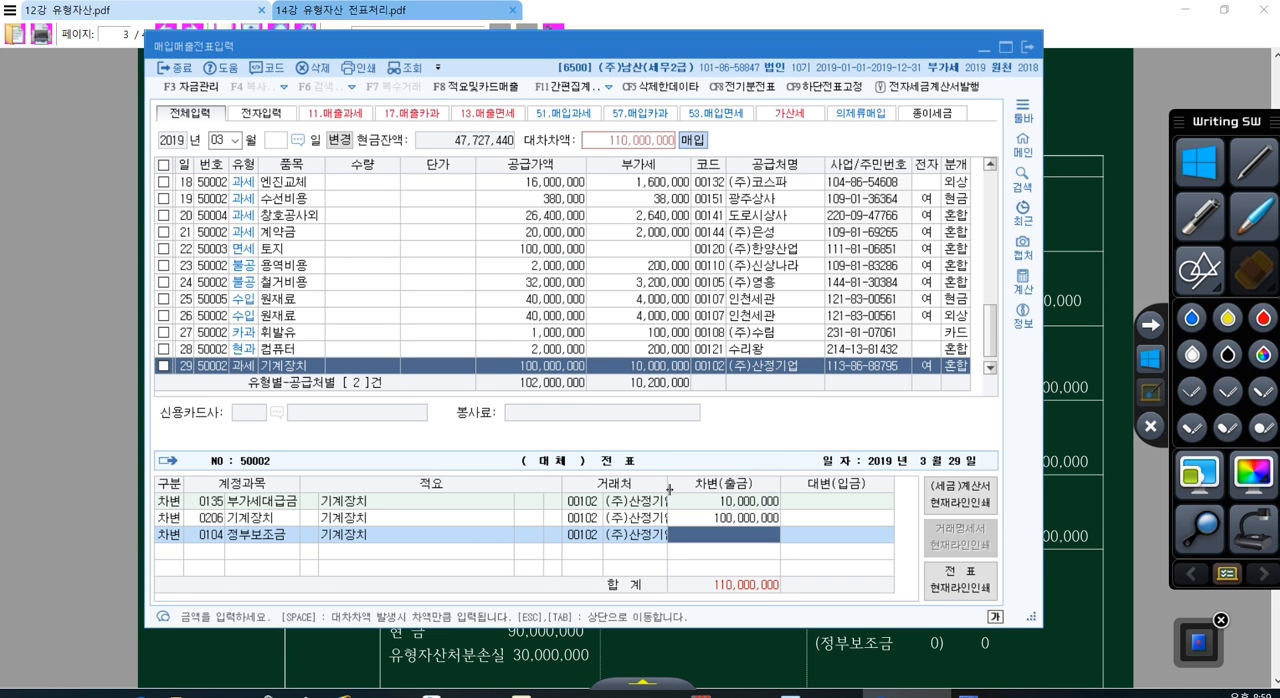
pyautogui.write('50000000')
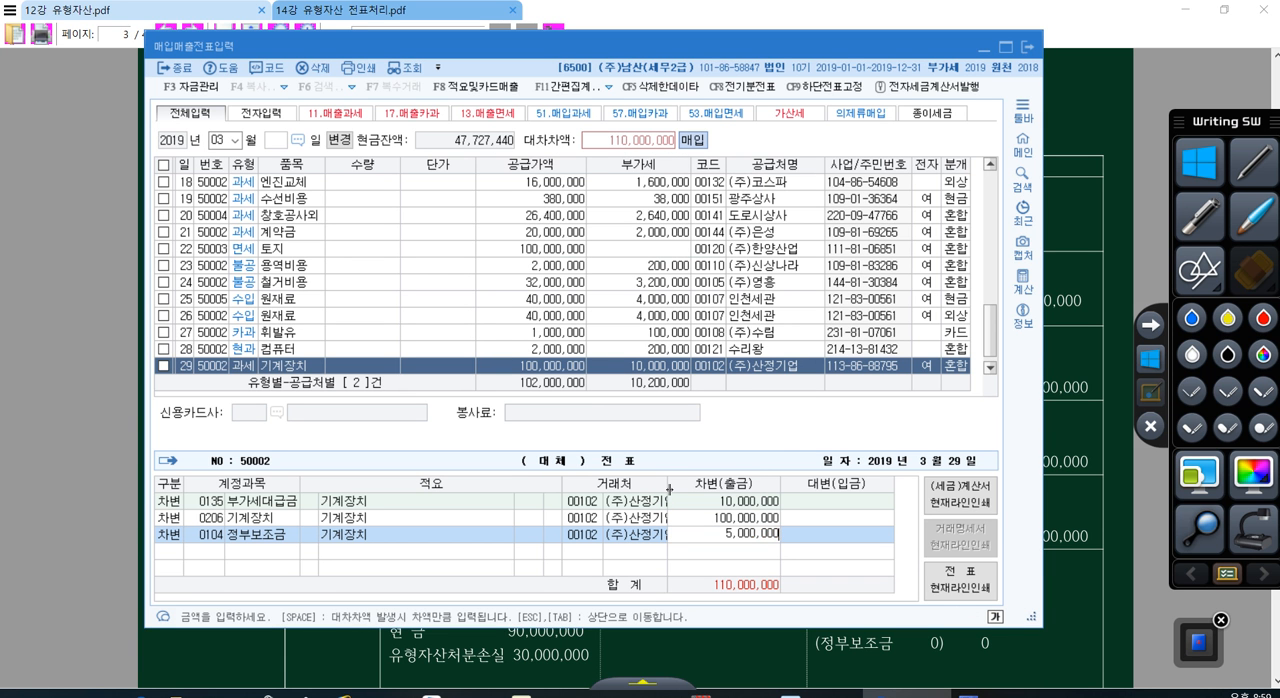
pyautogui.press('Return')
# Add a credit row to the March 29 voucher for account 0217 정부보조금 (기계장치) with an amount of 50,000,000
pyautogui.write('4')
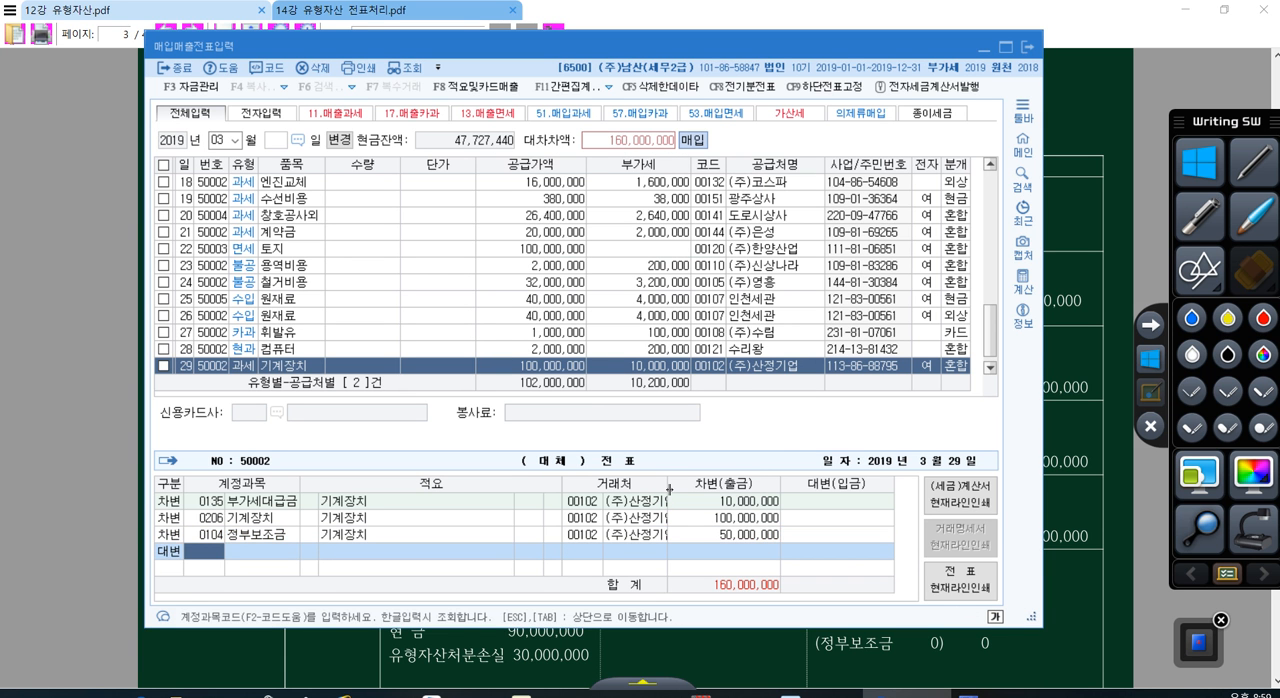
pyautogui.write('정부')
pyautogui.press('Return')
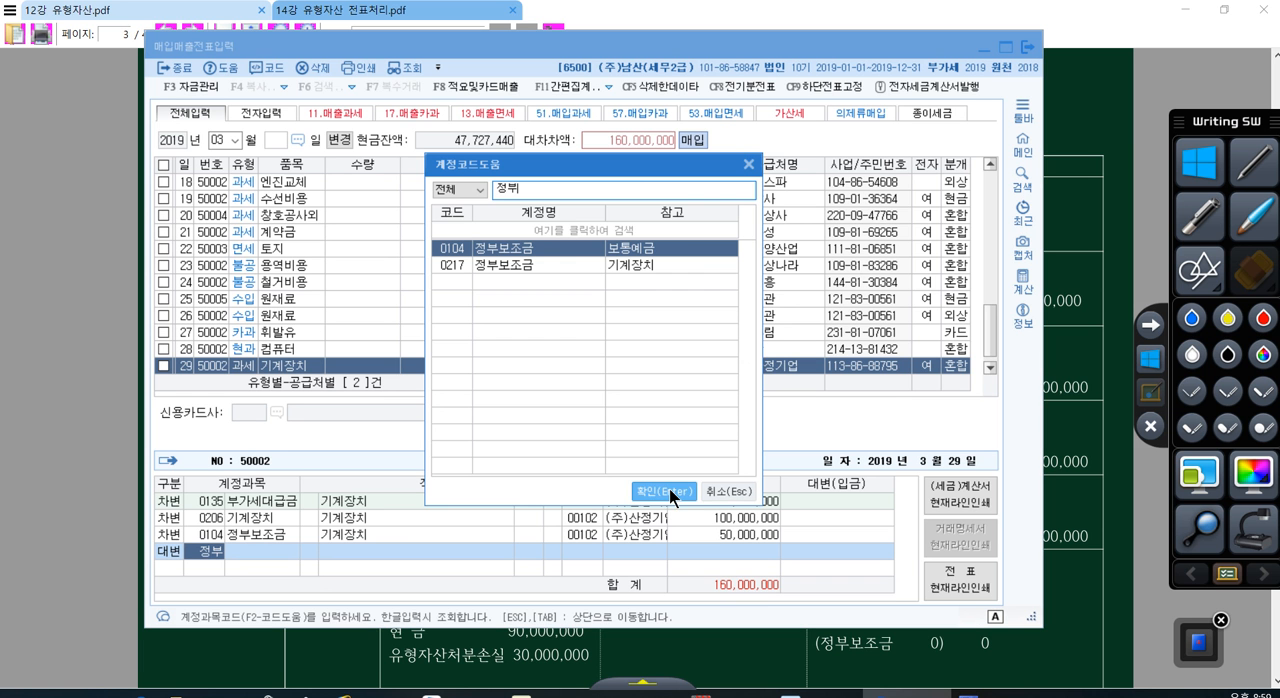
pyautogui.doubleClick(632, 268)
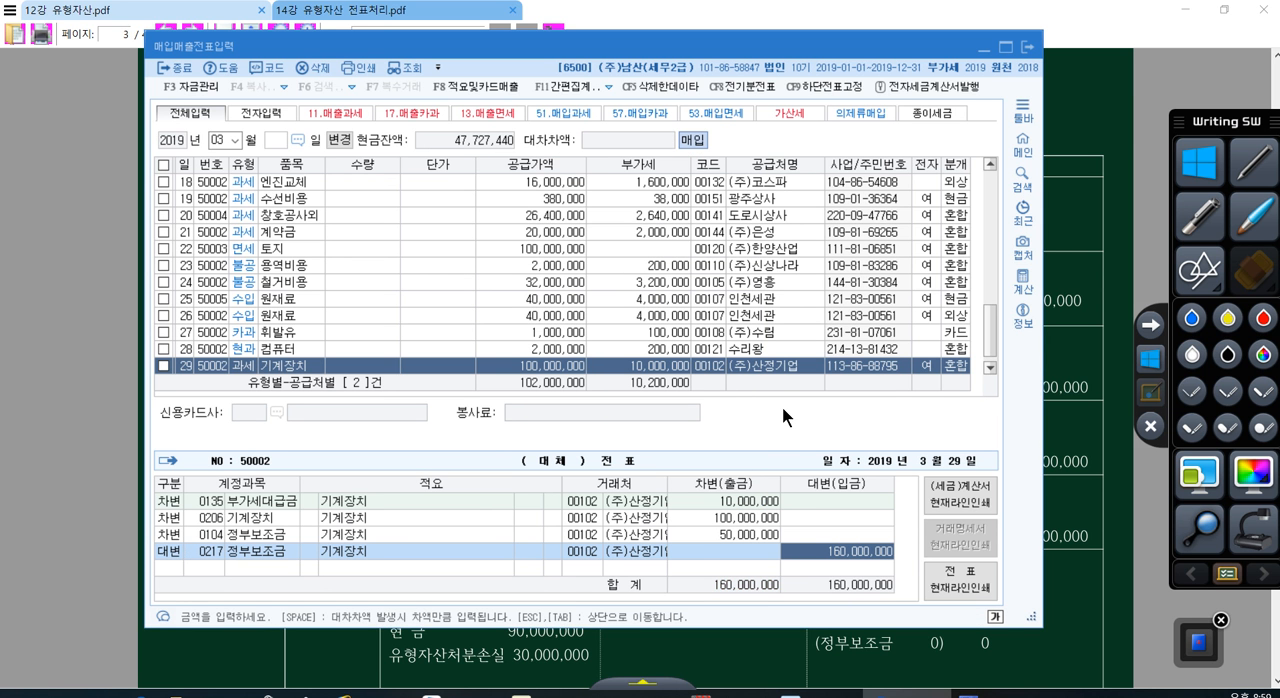
pyautogui.write('50,000,000')
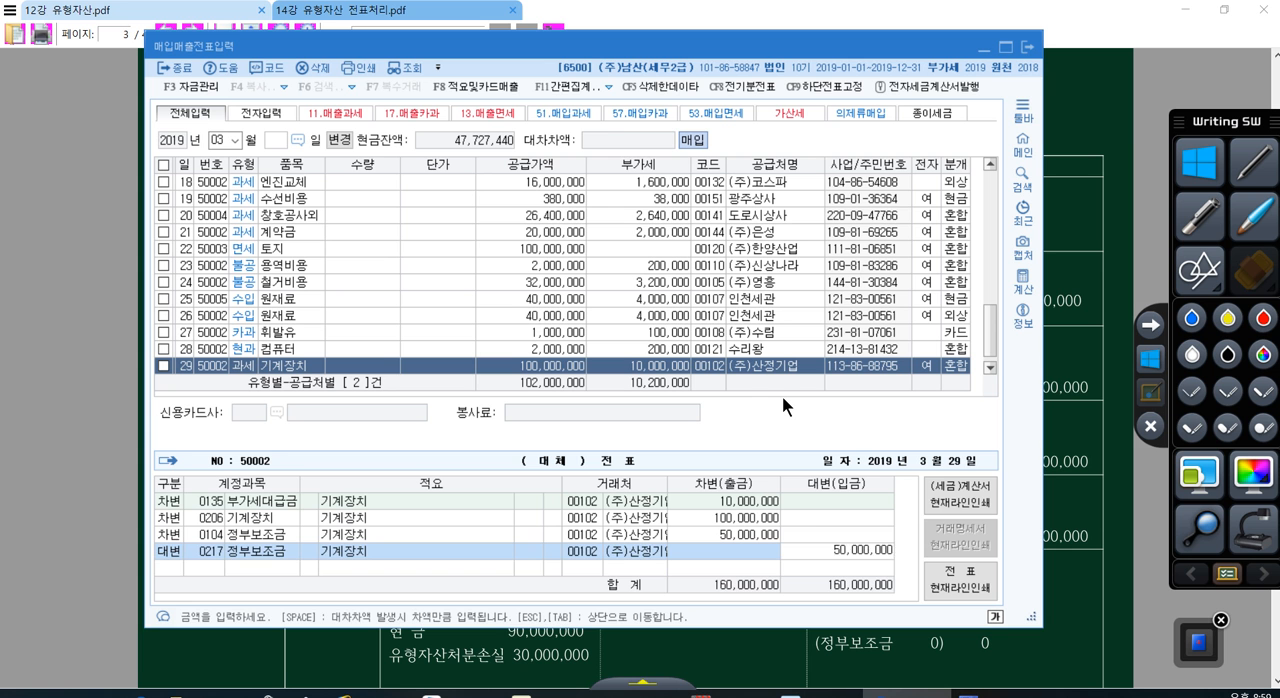
pyautogui.press('Return')
# Add a credit row to the March 29 voucher for account 0103 보통예금 with the remaining 110,000,000
pyautogui.write('4')
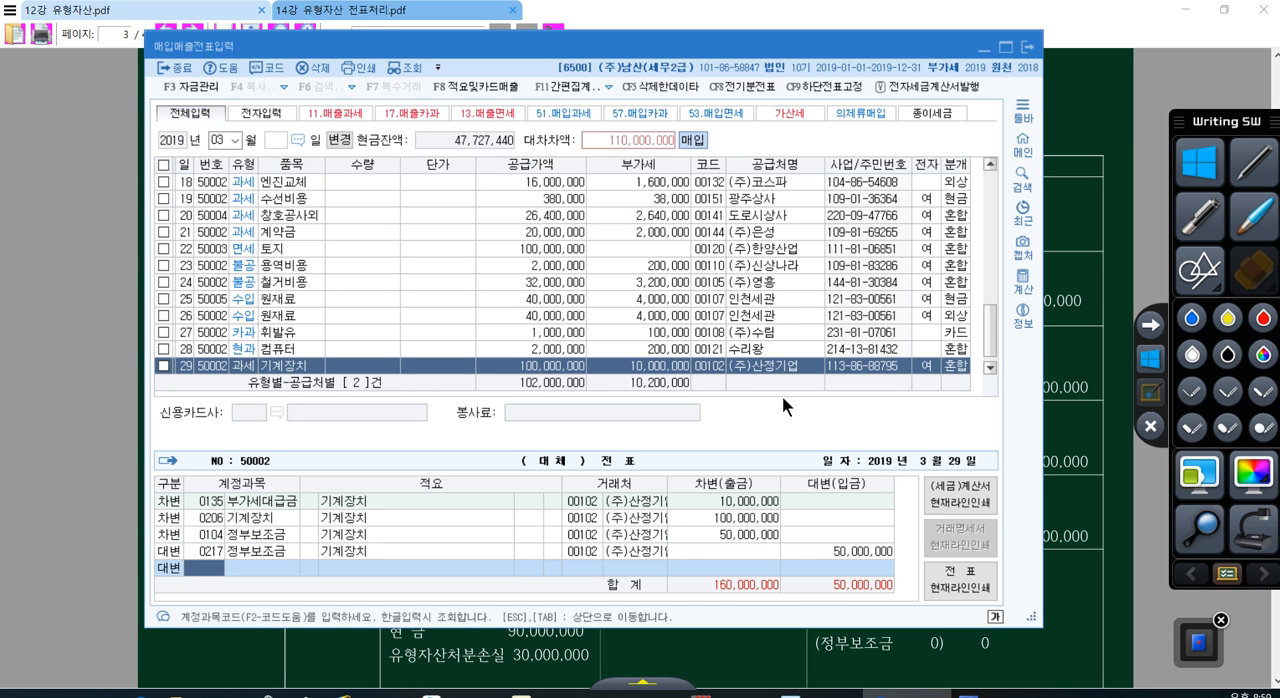
pyautogui.write('103')
pyautogui.press('Return')
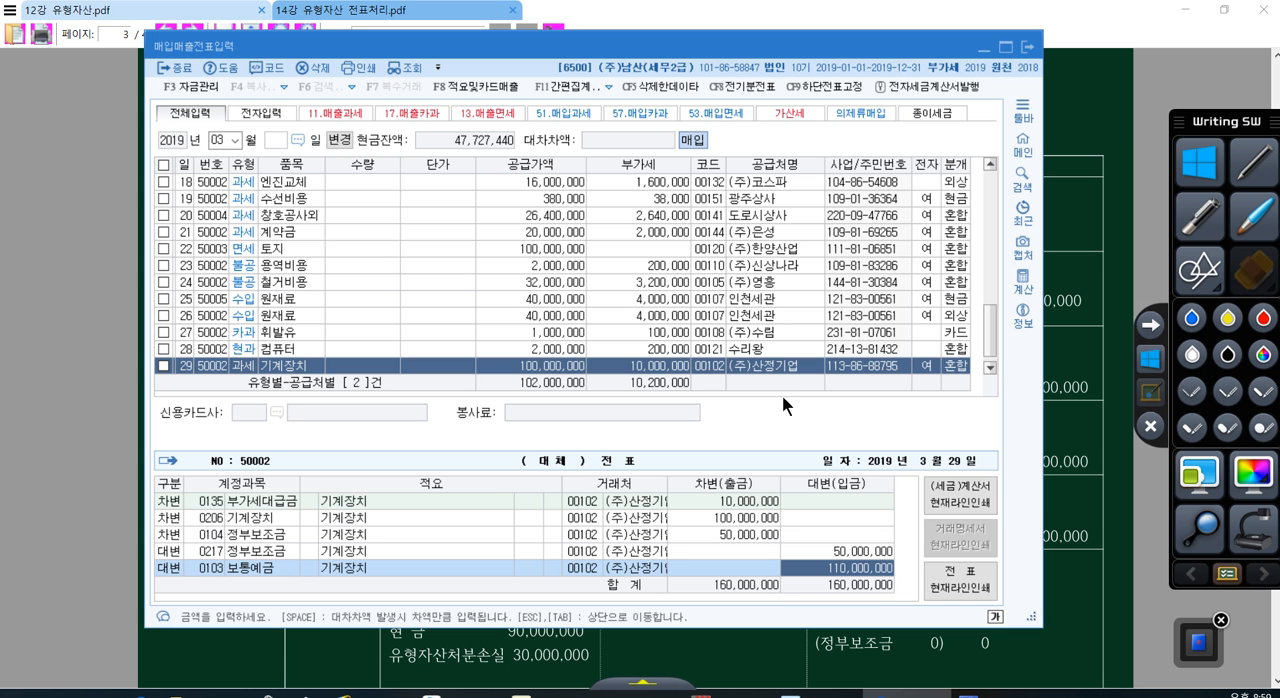
pyautogui.click(535, 368)
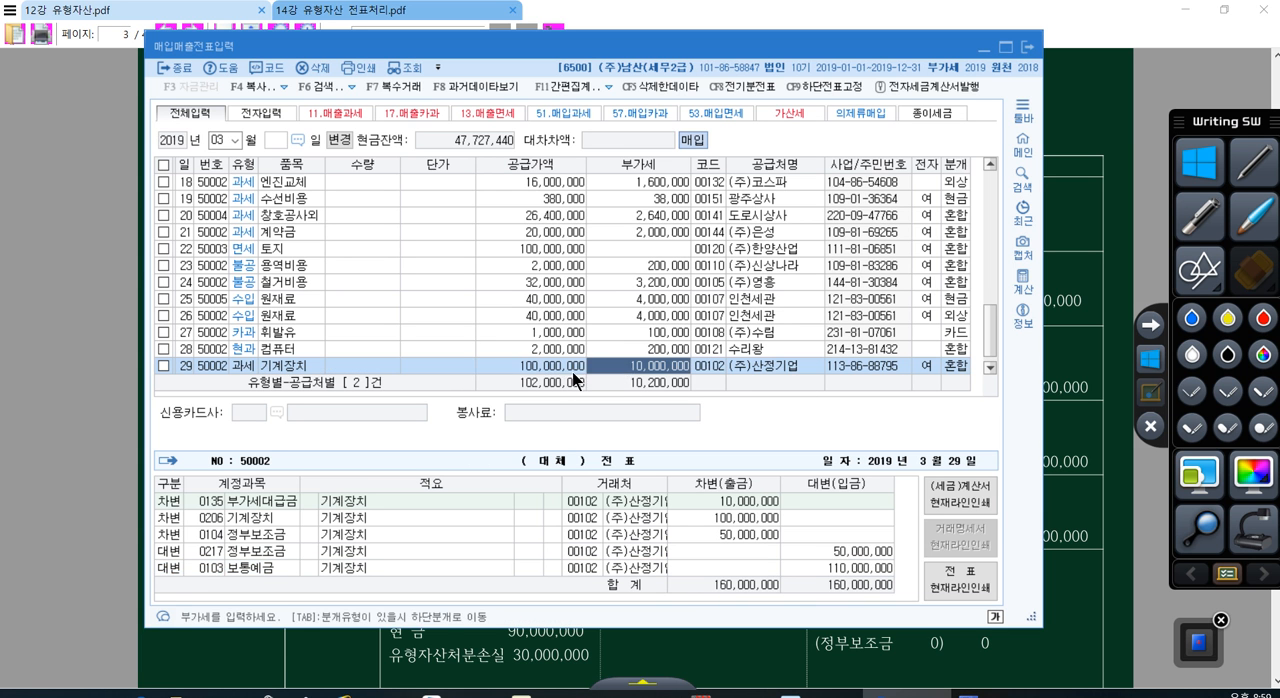
pyautogui.click(811, 576)
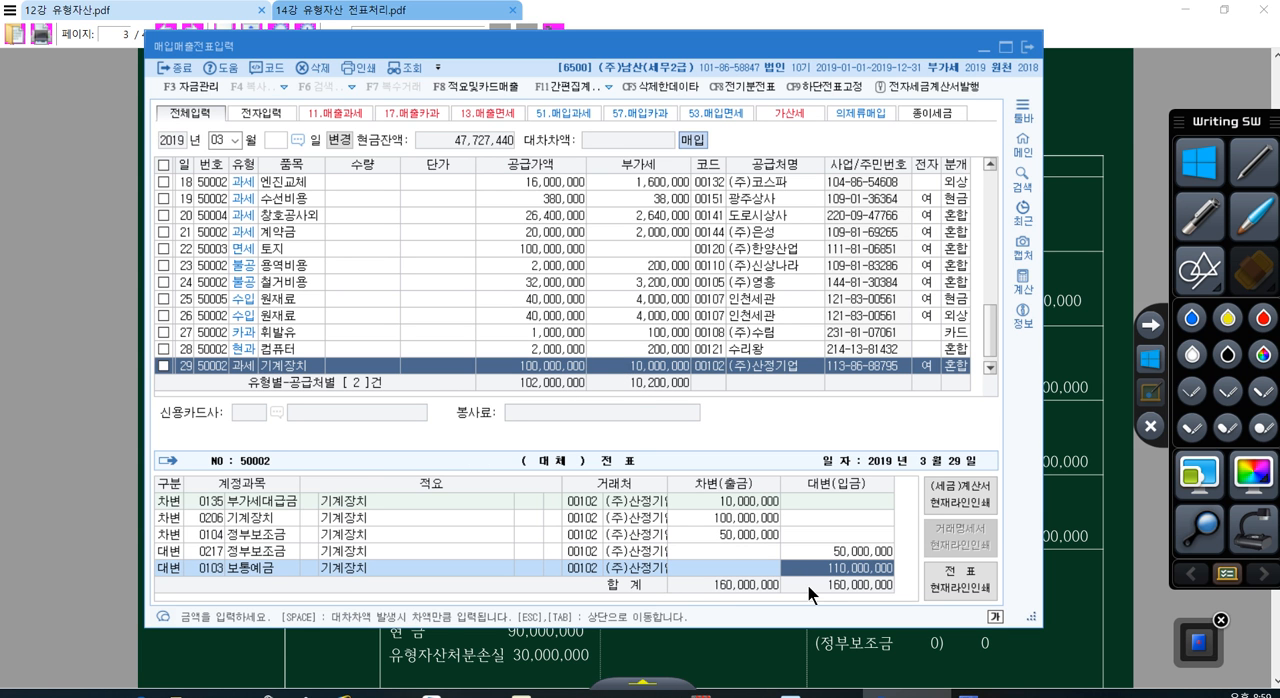
# Compare the March 29 voucher's 정부보조금 and 기계장치 rows with the 2019.10.01 entry in the 12강 유형자산.pdf example
pyautogui.click(736, 536)
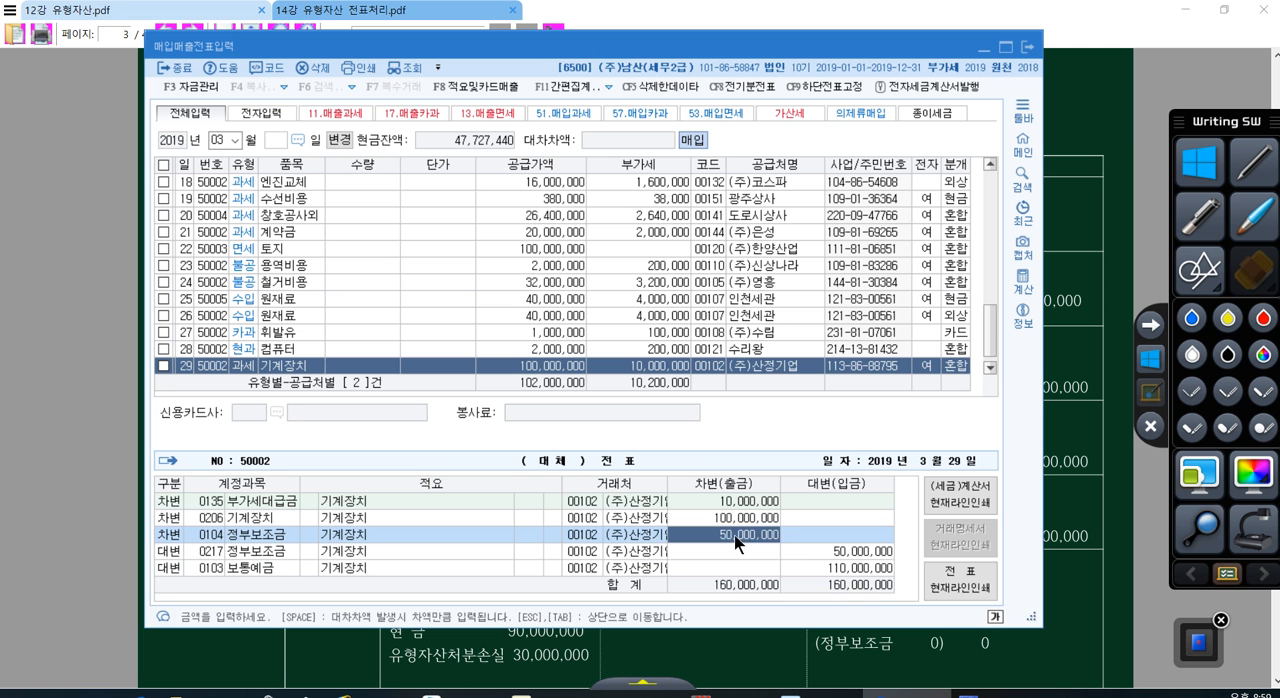
pyautogui.click(800, 551)
pyautogui.click(758, 538)
pyautogui.click(1061, 640)
pyautogui.moveTo(391, 265); pyautogui.dragTo(995, 302)
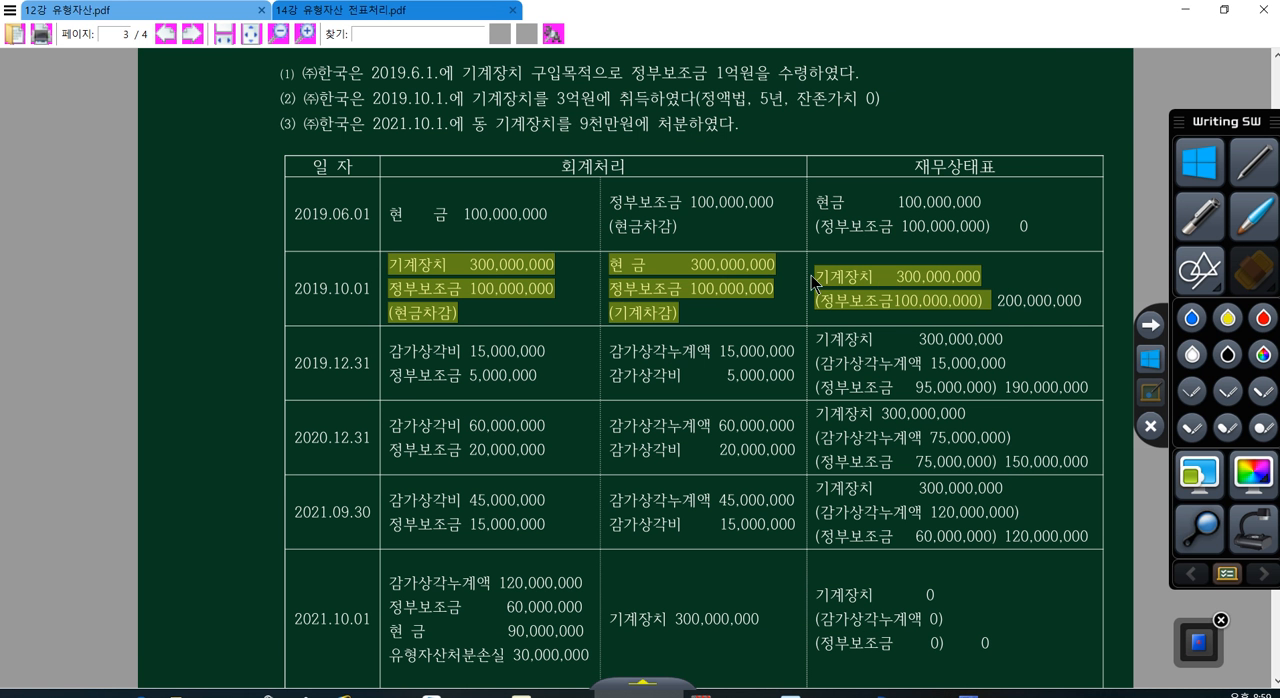
pyautogui.click(907, 693)
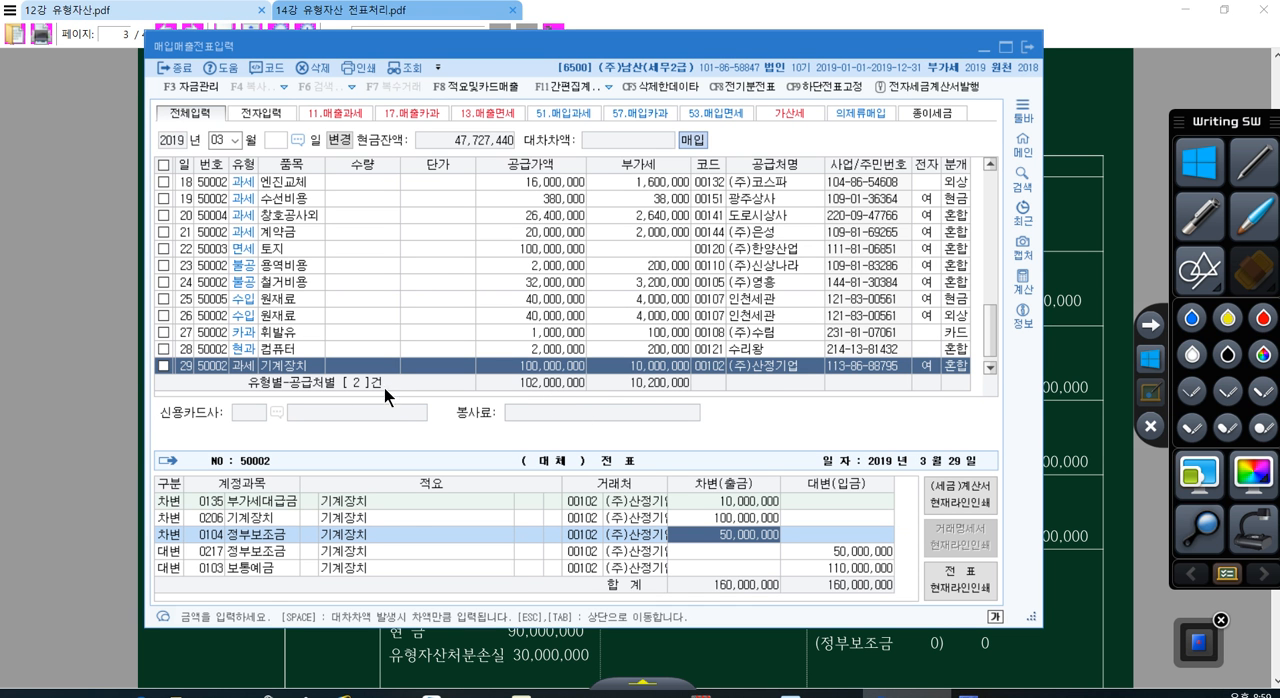
pyautogui.click(263, 516)
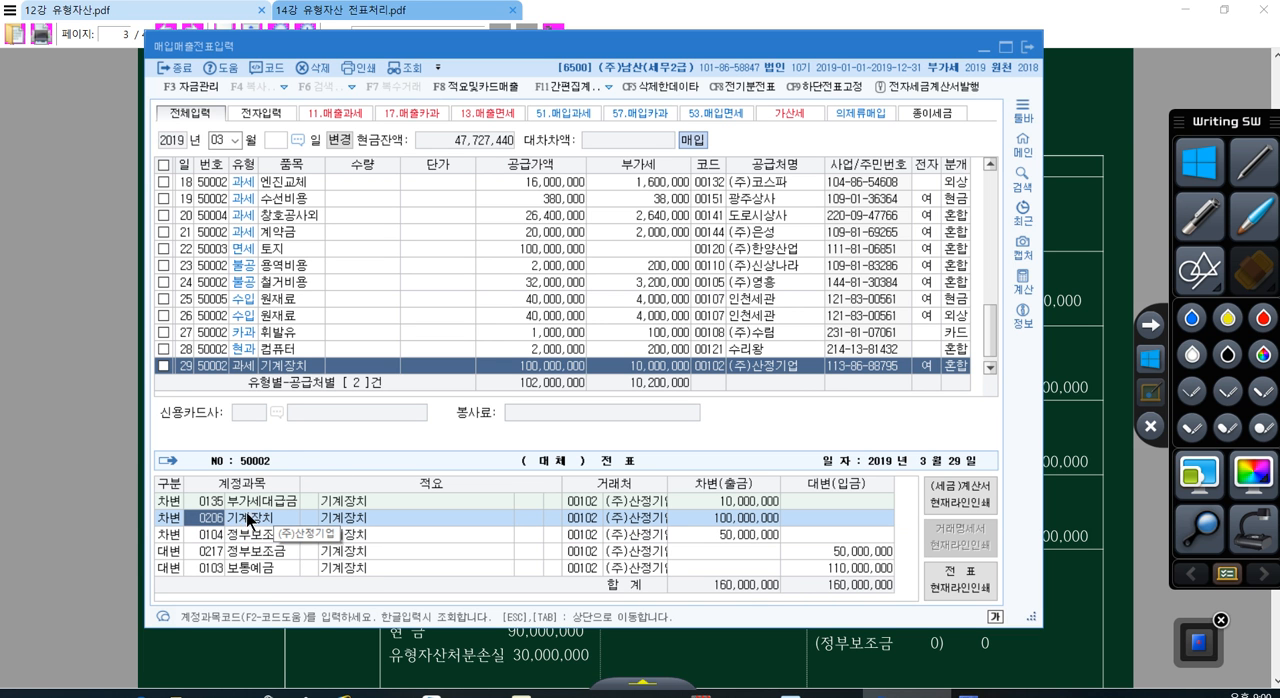
pyautogui.press('Return')
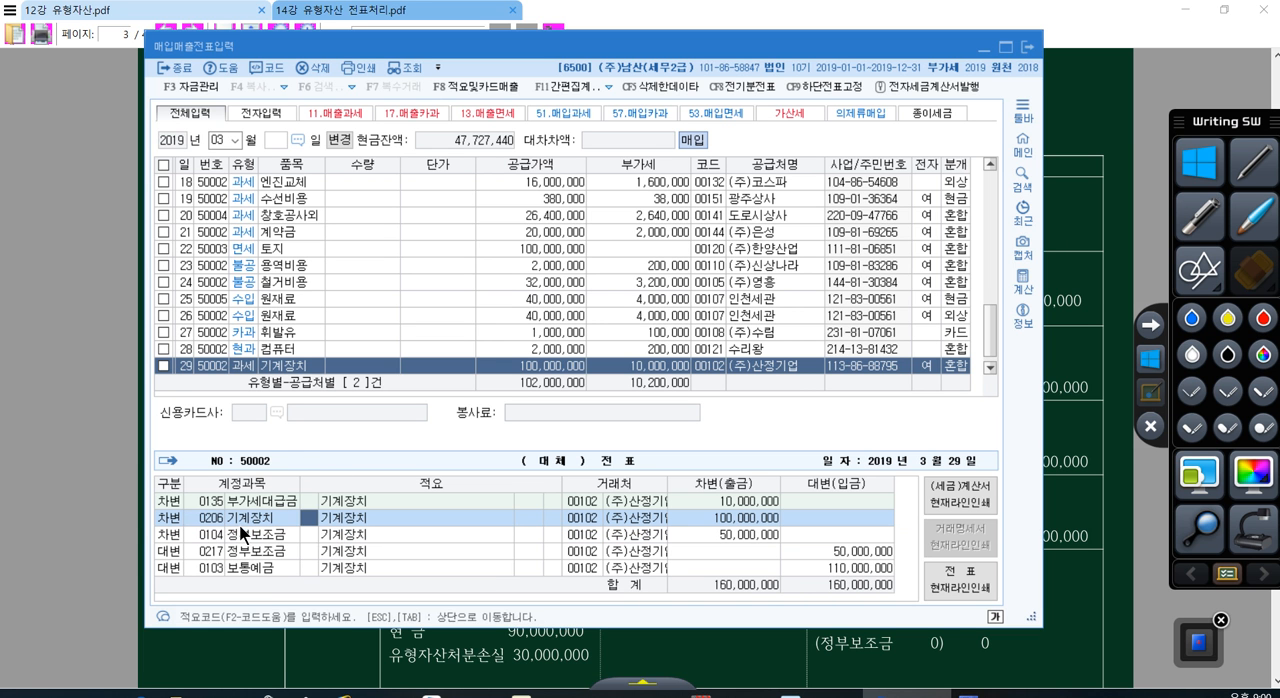
pyautogui.press('Down')
pyautogui.press('Down')
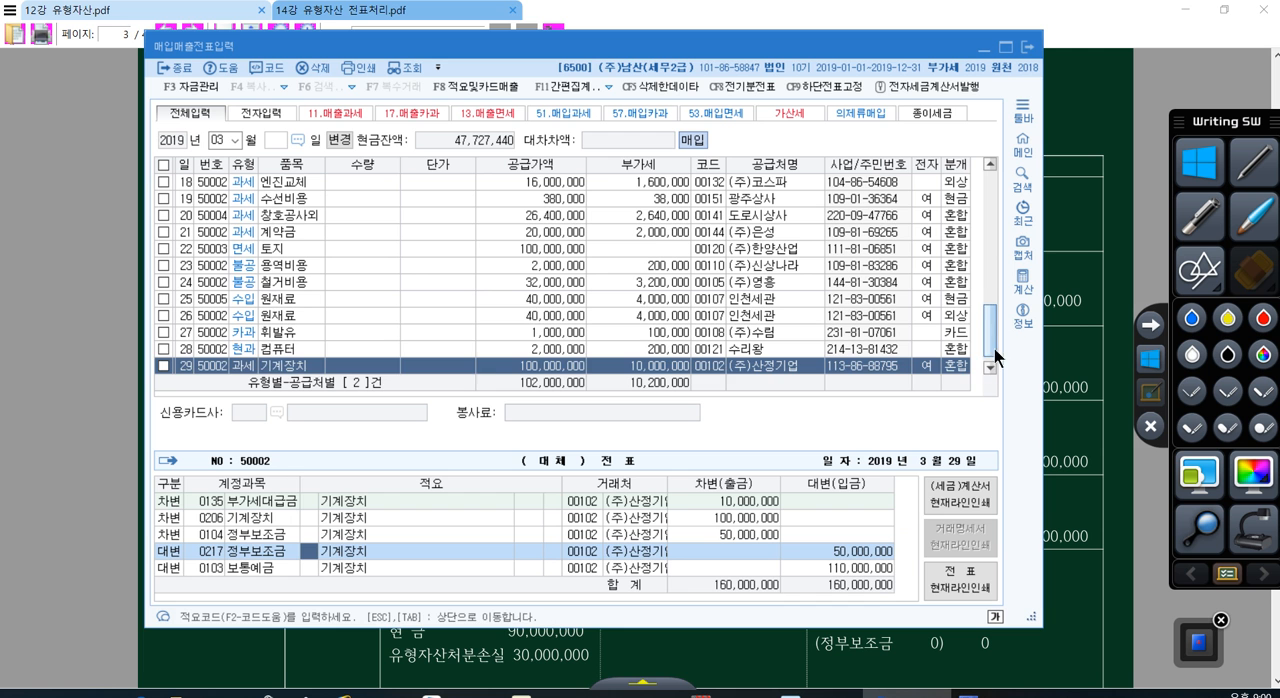
# Start a new voucher line dated March 31 with the sales VAT type 11.과세
pyautogui.moveTo(994, 348); pyautogui.dragTo(983, 364)
pyautogui.click(954, 364)
pyautogui.click(952, 365)
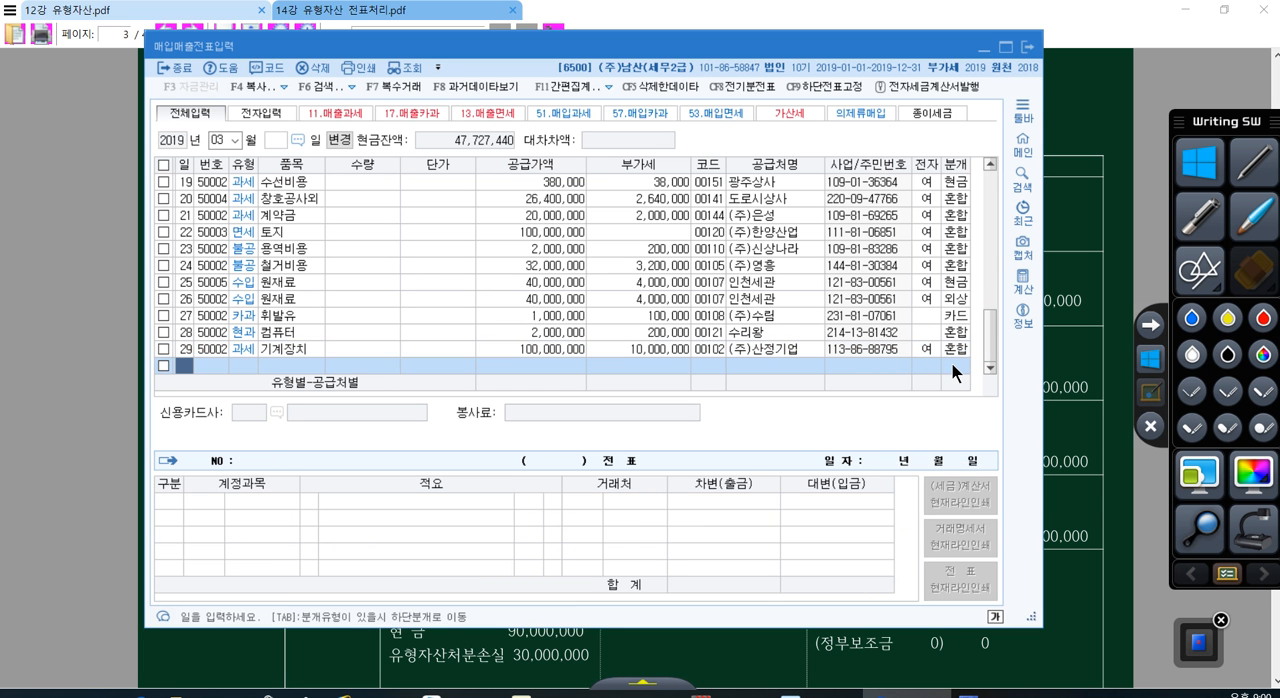
pyautogui.write('31')
pyautogui.press('Return')
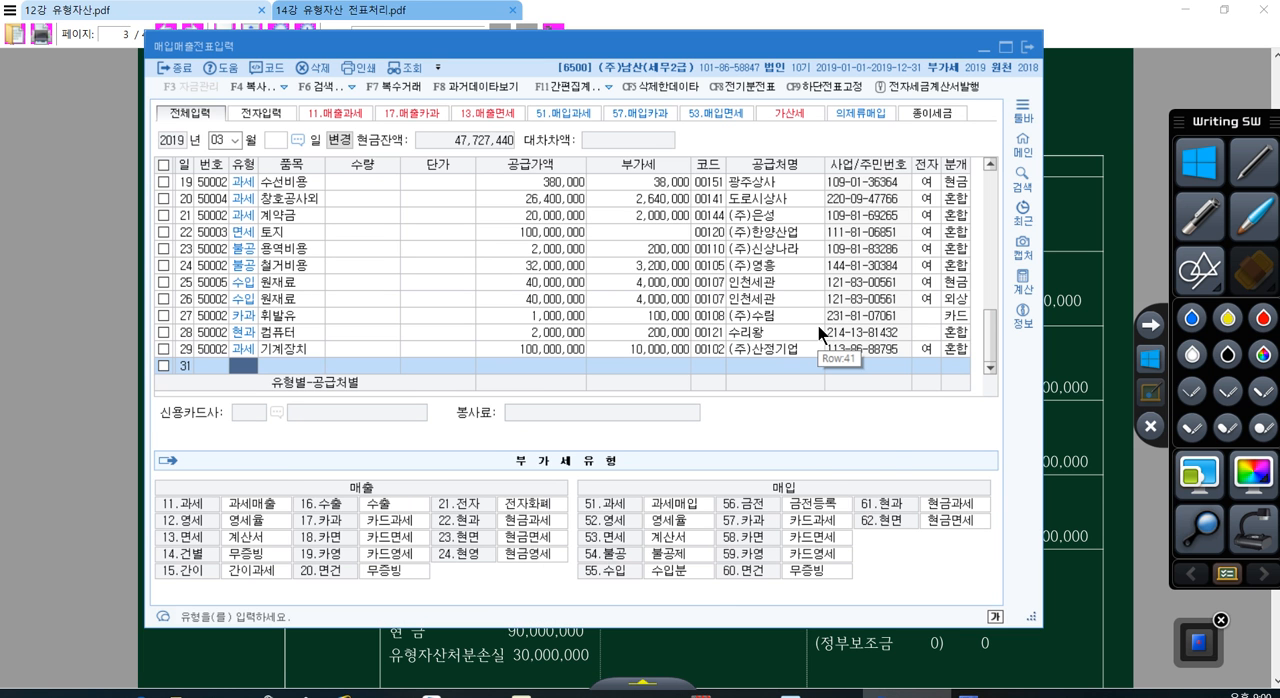
pyautogui.write('11')
pyautogui.press('Return')
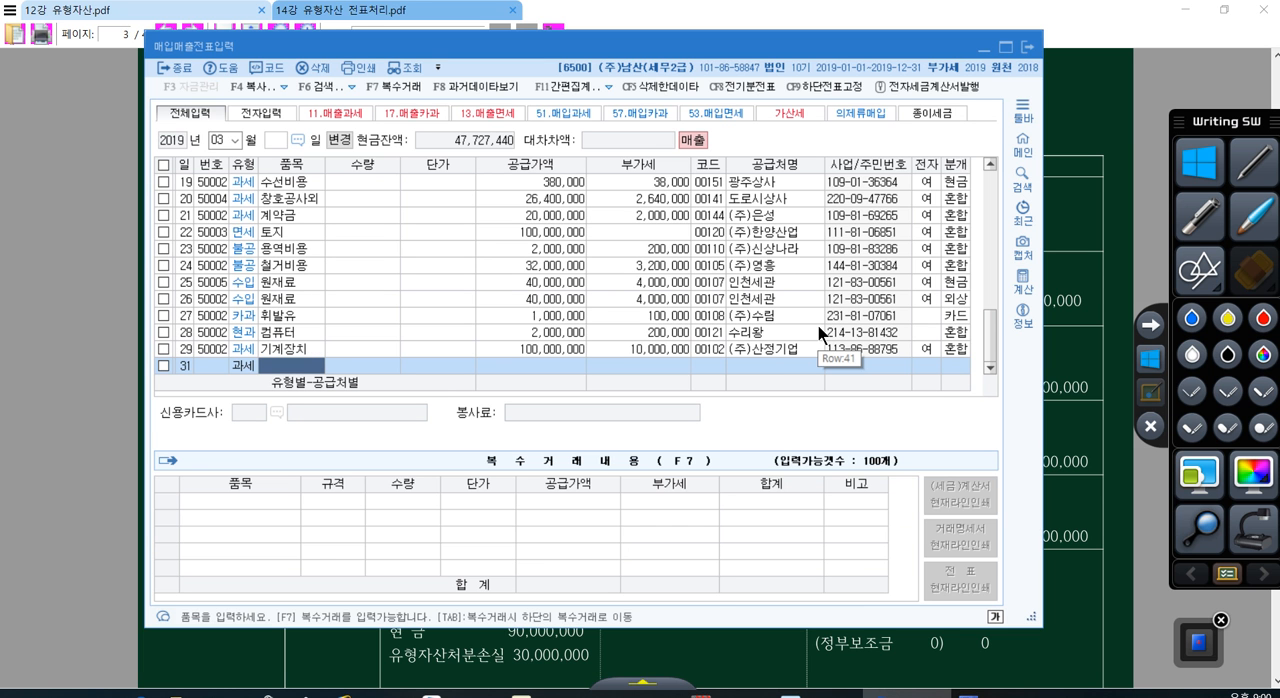
# Enter 기계장치 as the March 31 line's item with a supply amount of 15,000,000
pyautogui.press('Return')
pyautogui.press('Return')
pyautogui.press('Return')
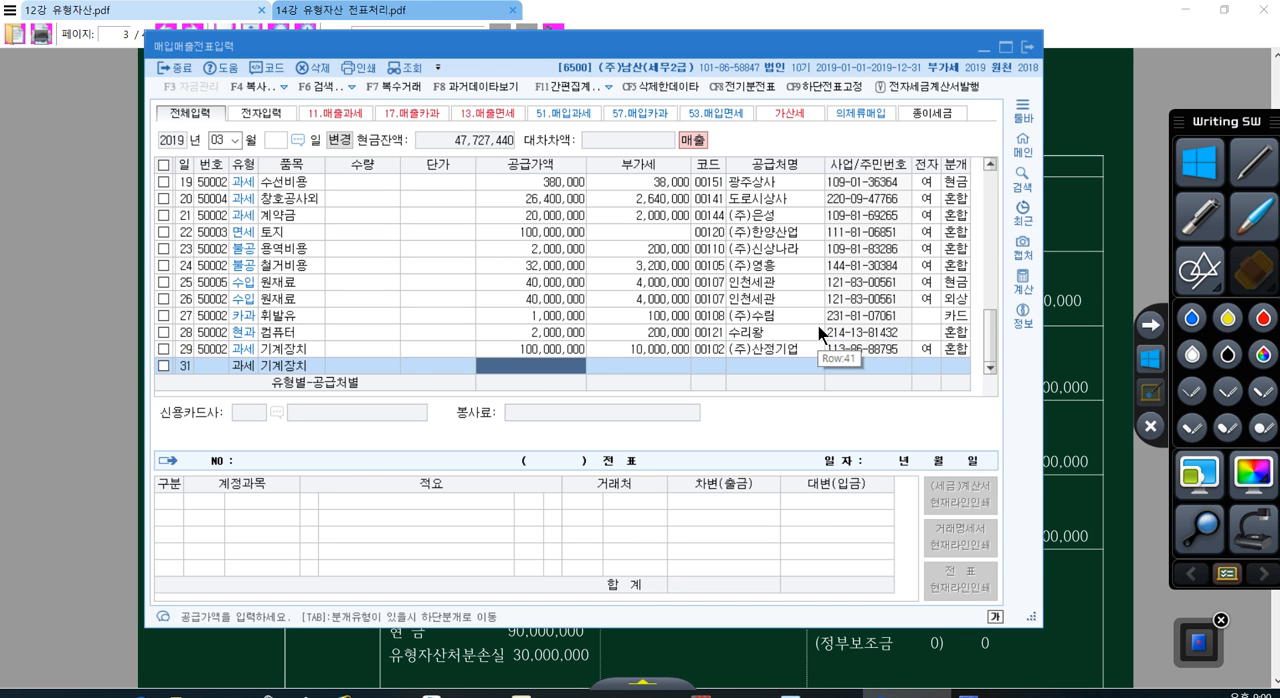
pyautogui.write('15000000')
pyautogui.press('Return')
pyautogui.press('Return')
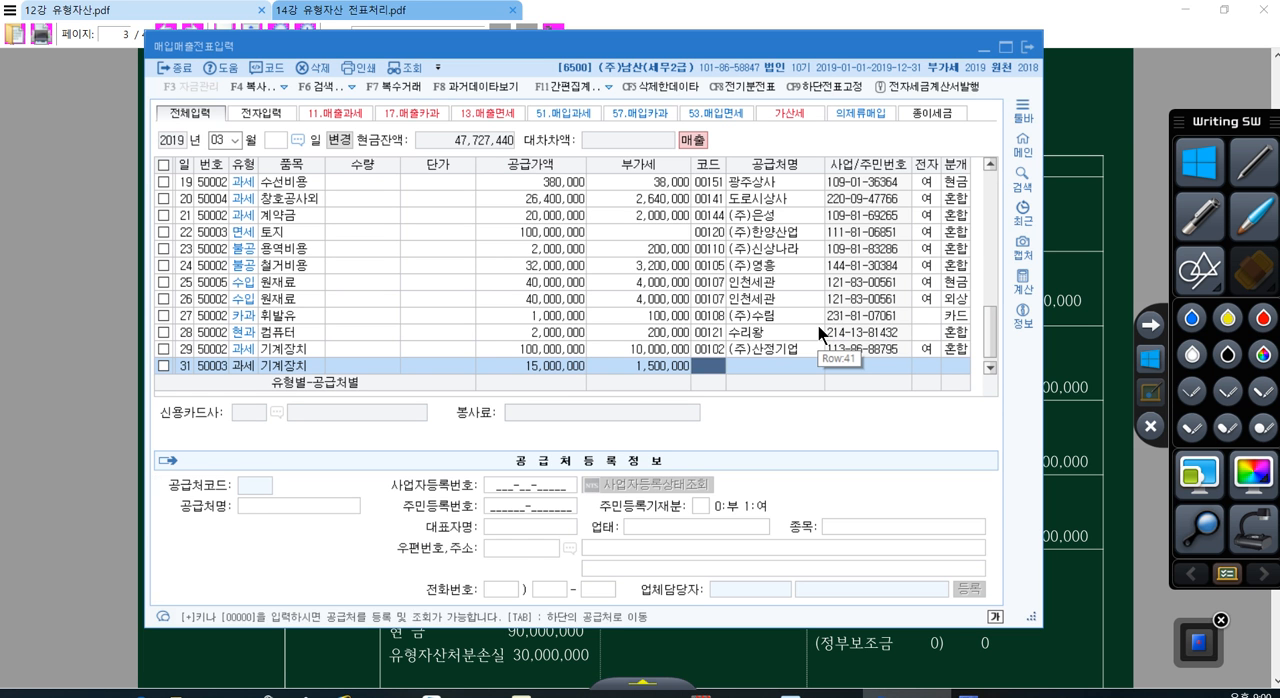
# Enter 대림상사 as the March 31 customer, mark the tax invoice as electronic and set the journal type to 혼합
pyautogui.press('+')
pyautogui.write('대림')
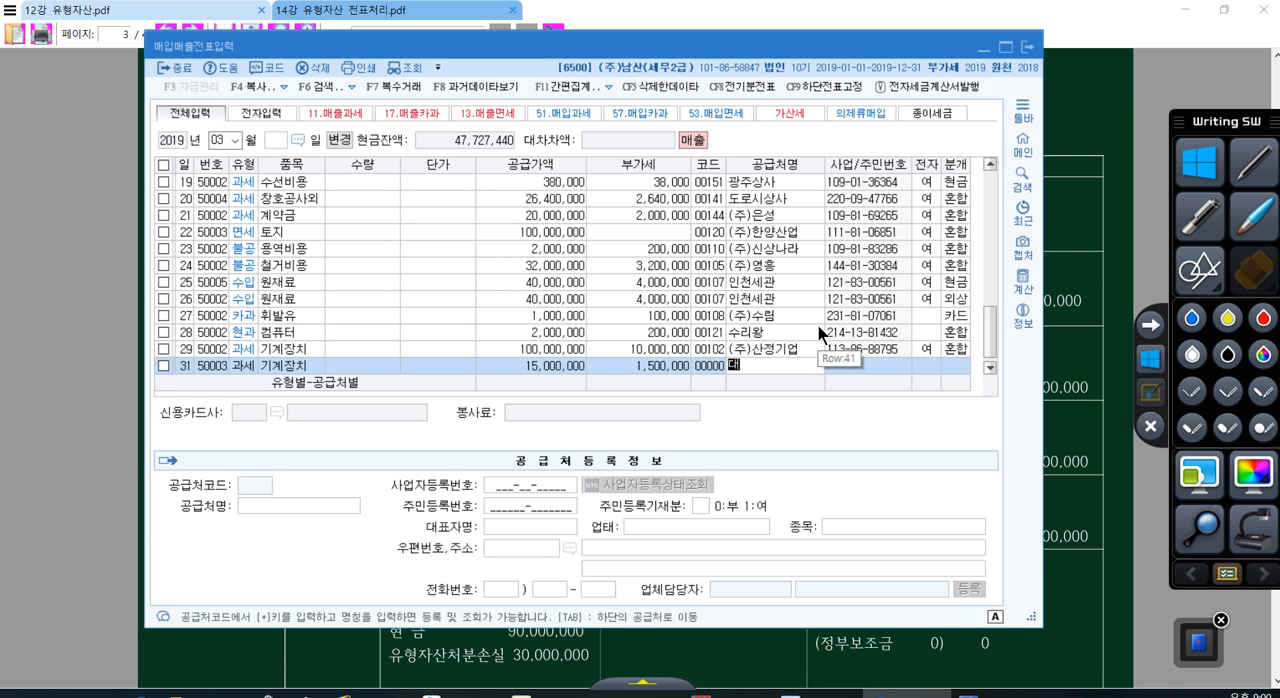
pyautogui.press('Return')
pyautogui.write('1')
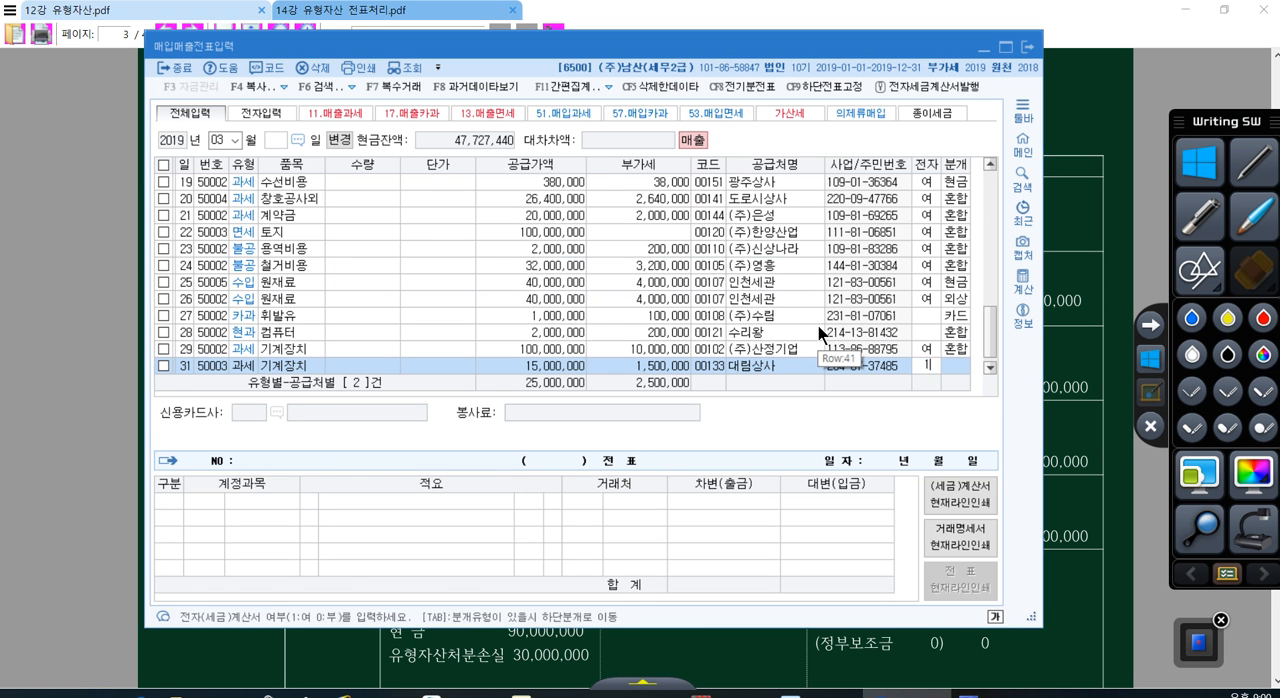
pyautogui.press('Return')
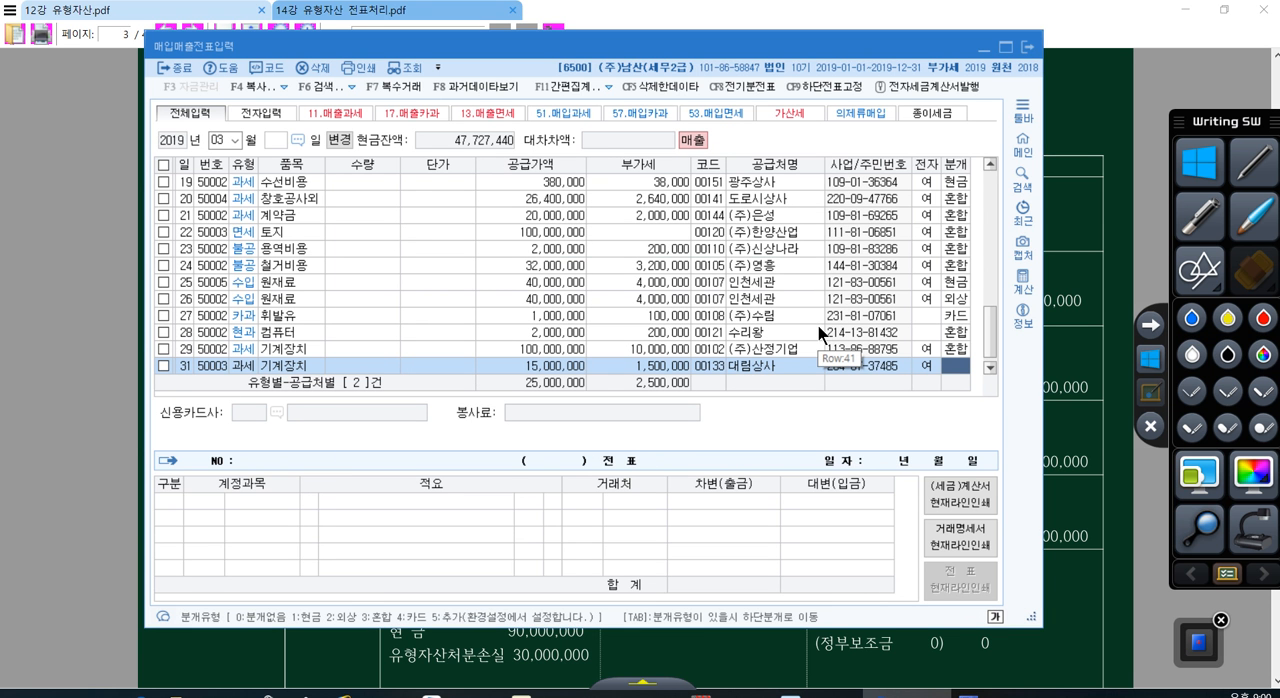
pyautogui.write('3')
pyautogui.press('Return')
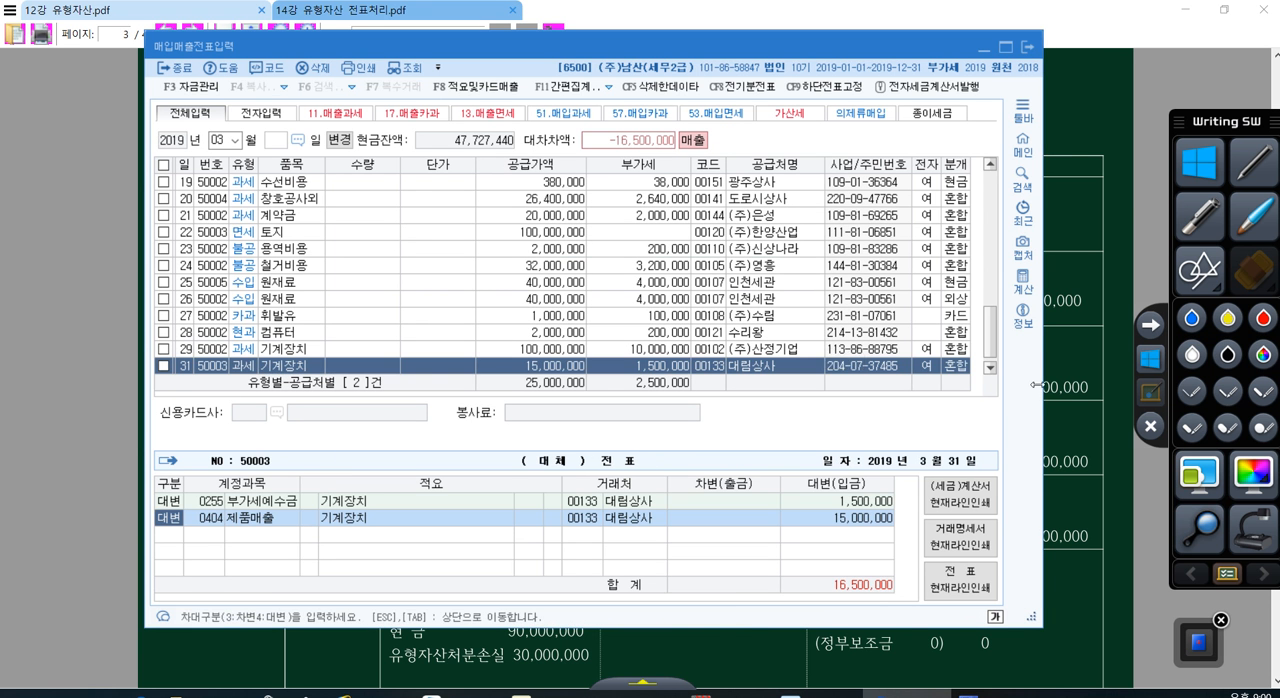
# Switch to 12강 유형자산.pdf and review the 2021.10.01 machinery disposal entry in the 정부보조금 example
pyautogui.click(1069, 415)
pyautogui.scroll(-5, 941, 391)
pyautogui.moveTo(435, 422); pyautogui.dragTo(944, 482)
pyautogui.click(518, 523)
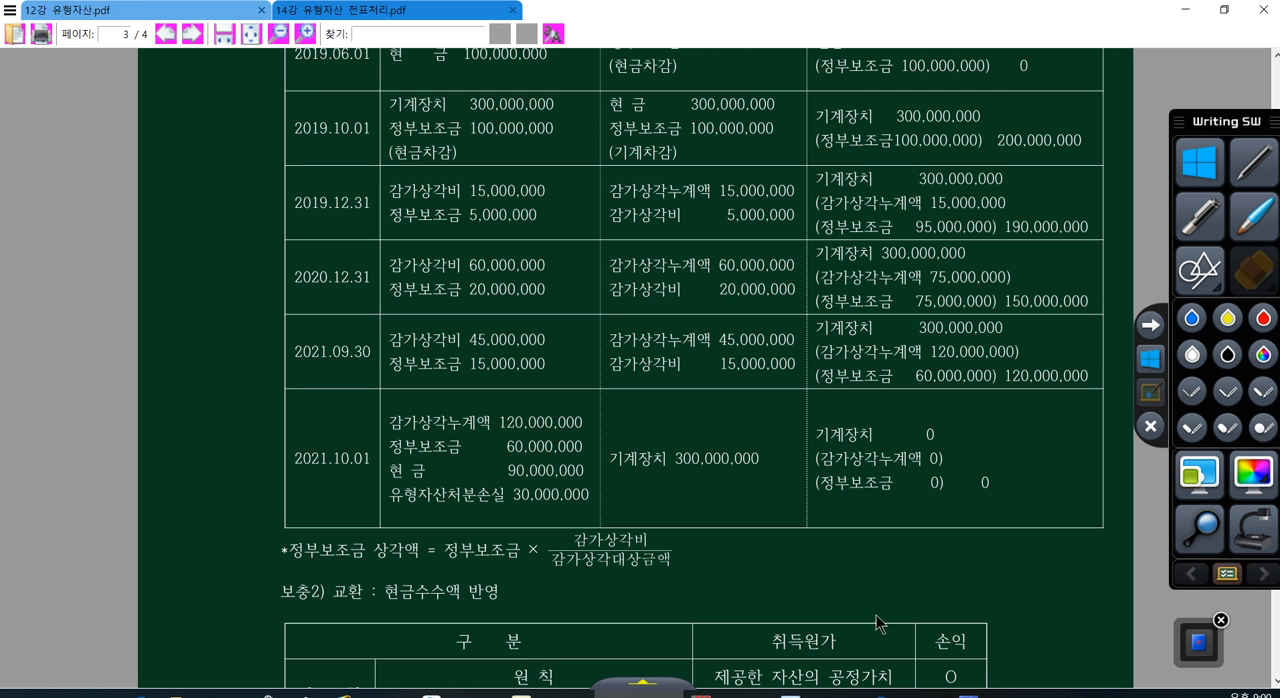
# Return to the purchase/sales voucher entry and change the March 31 제품매출 credit row to account 0206 기계장치 with 60,000,000
pyautogui.click(898, 693)
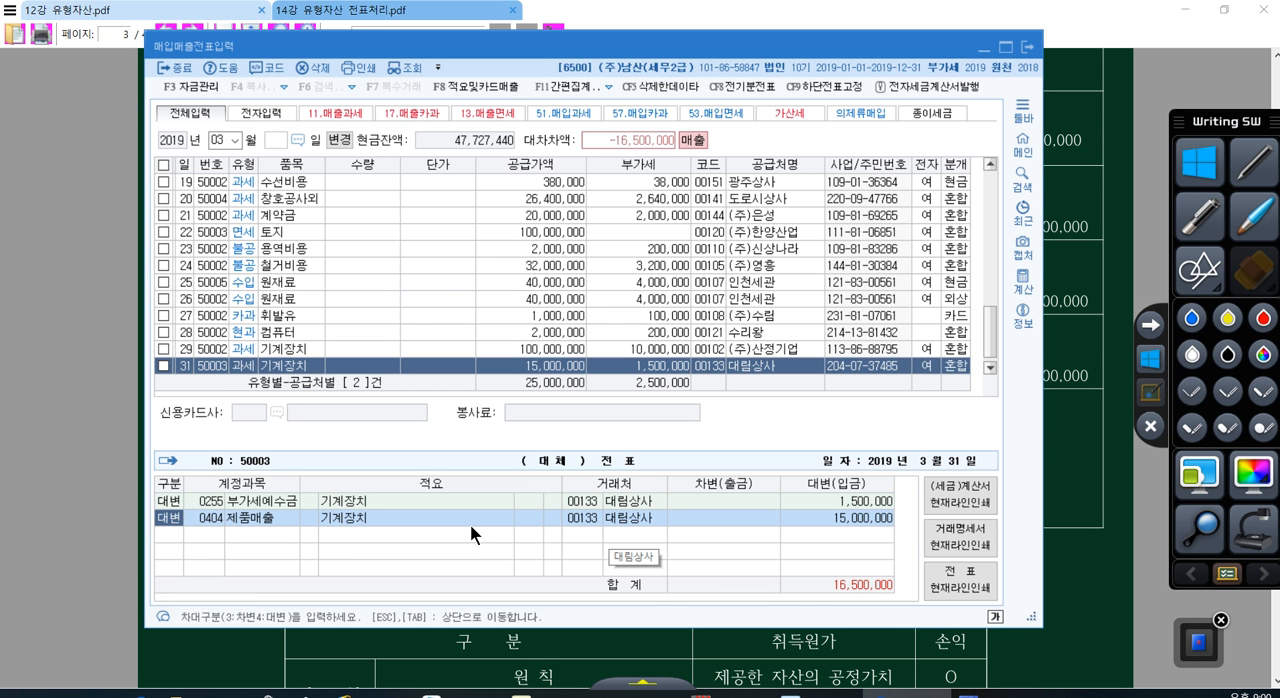
pyautogui.click(470, 524)
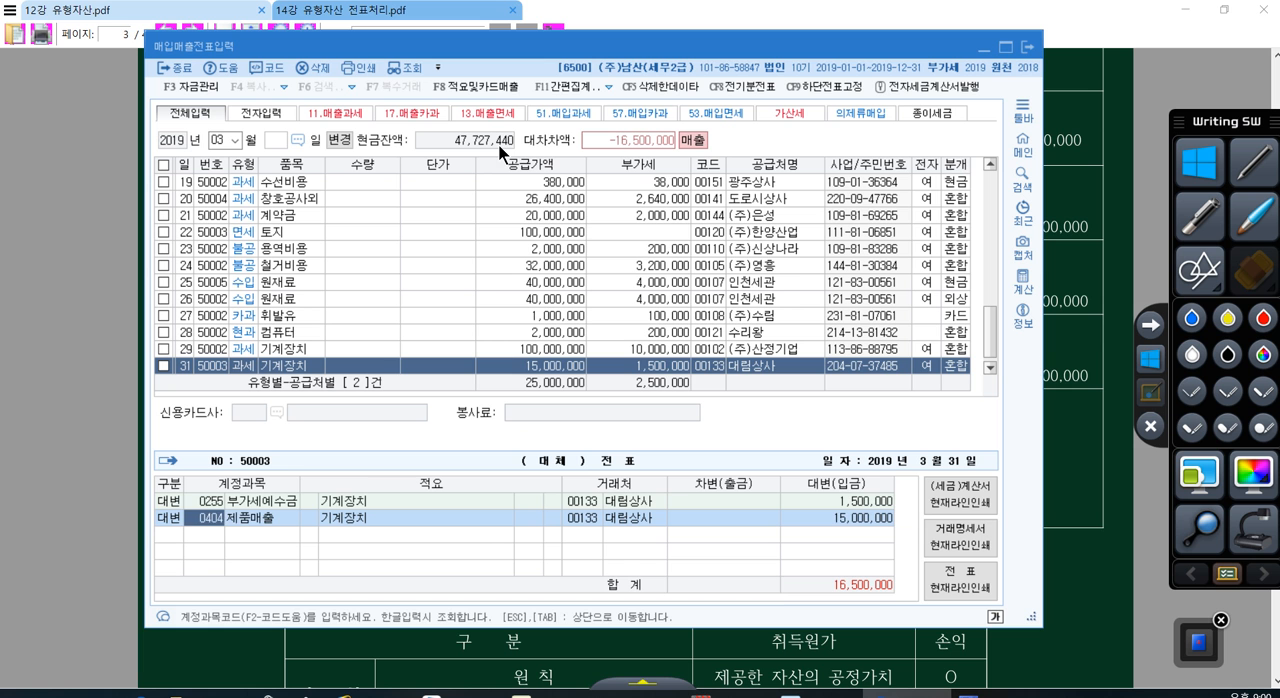
pyautogui.write('206')
pyautogui.press('Return')
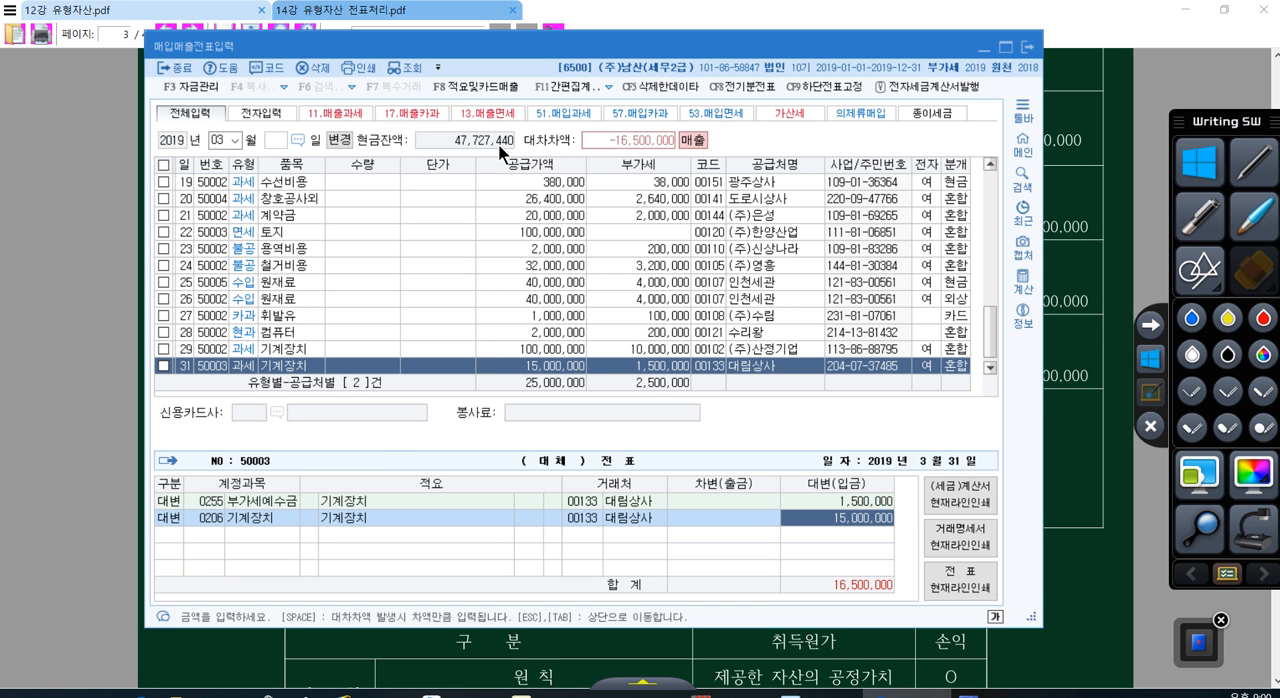
pyautogui.write('6')
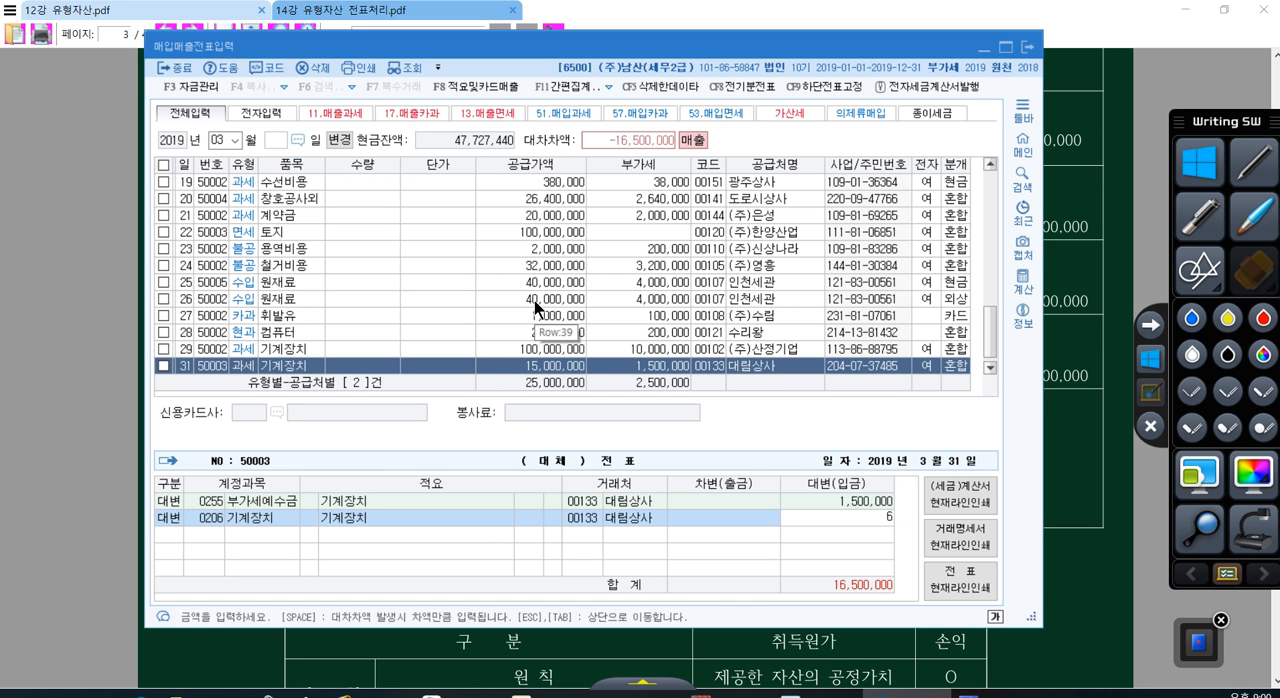
pyautogui.write('0,000,000')
pyautogui.press('Return')
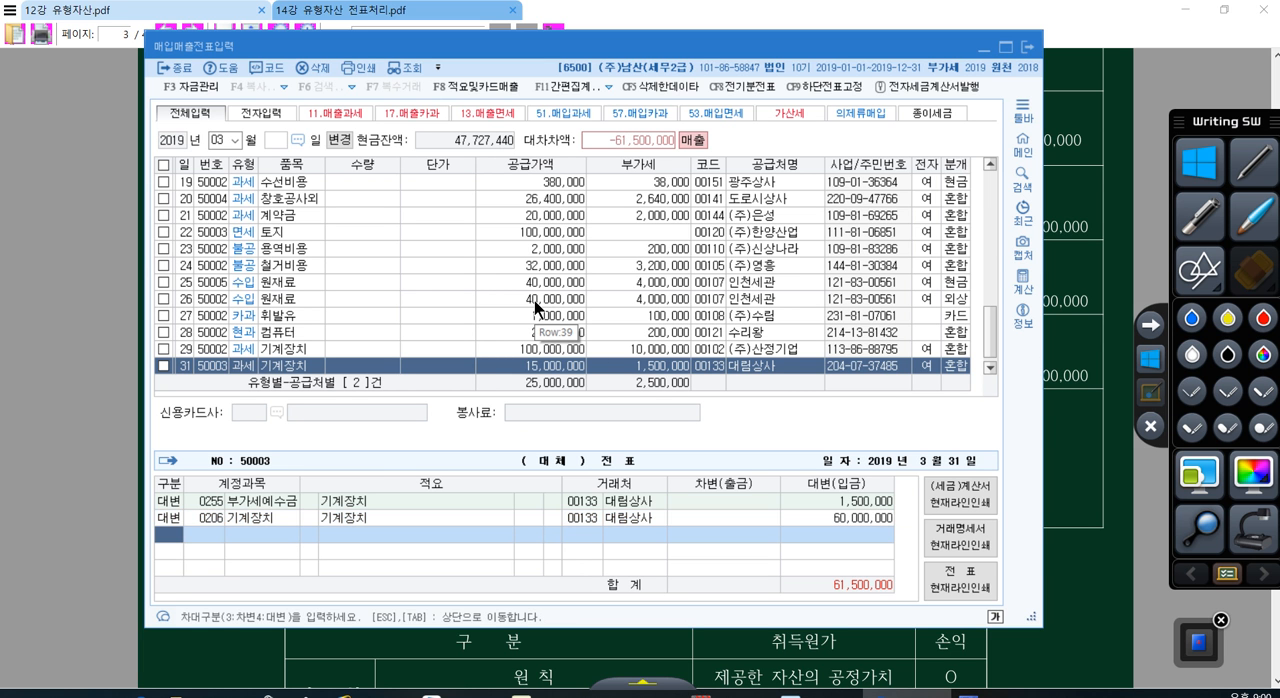
# Add a debit row for account 0207 감가상각누계액 to the March 31 journal entry
pyautogui.write('3')
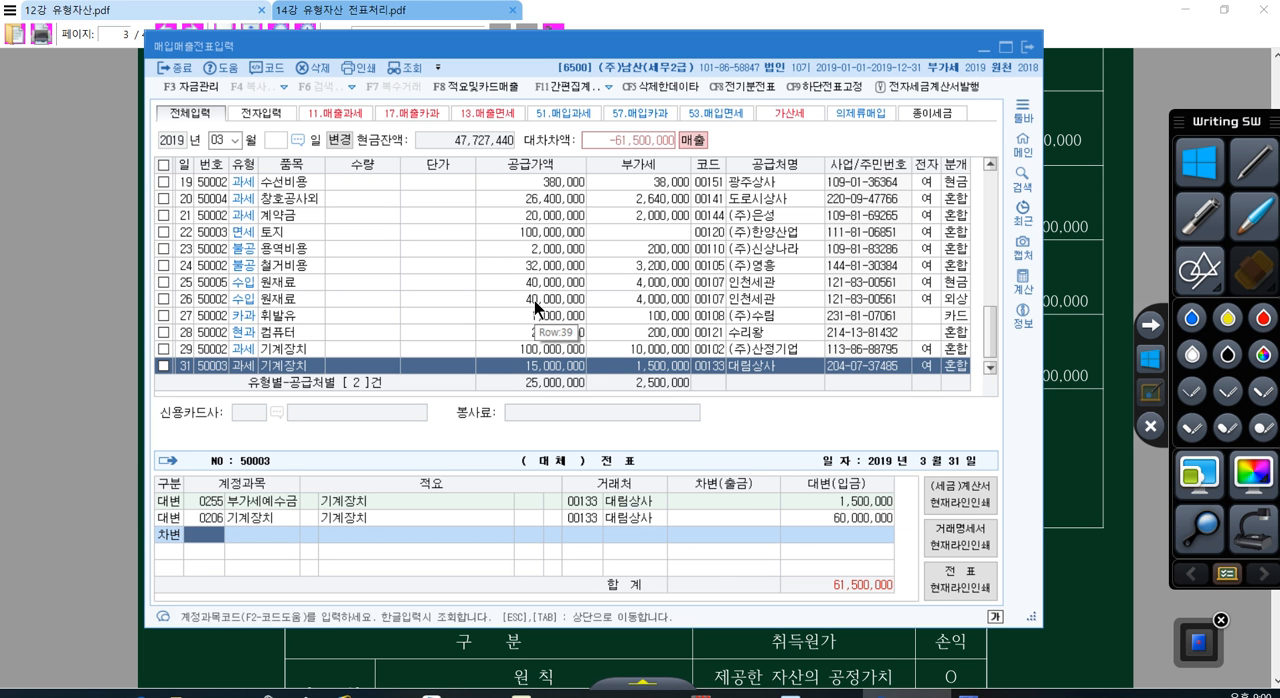
pyautogui.write('207')
pyautogui.press('Return')
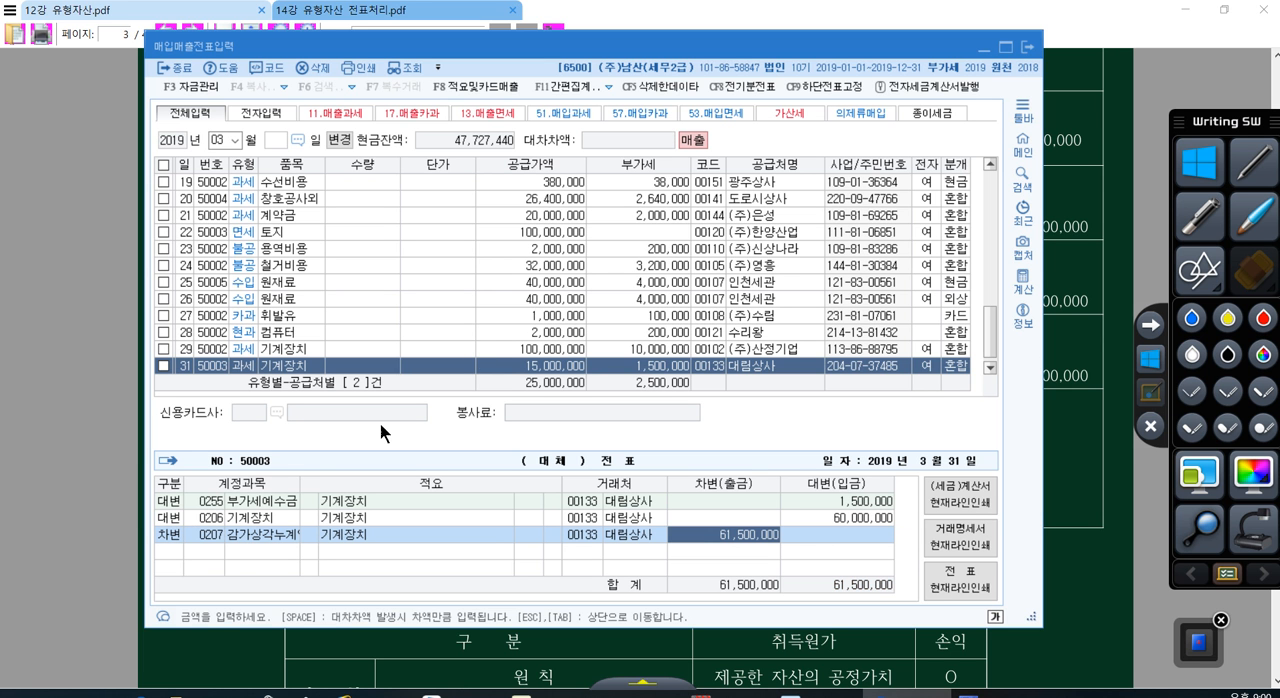
pyautogui.click(211, 536)
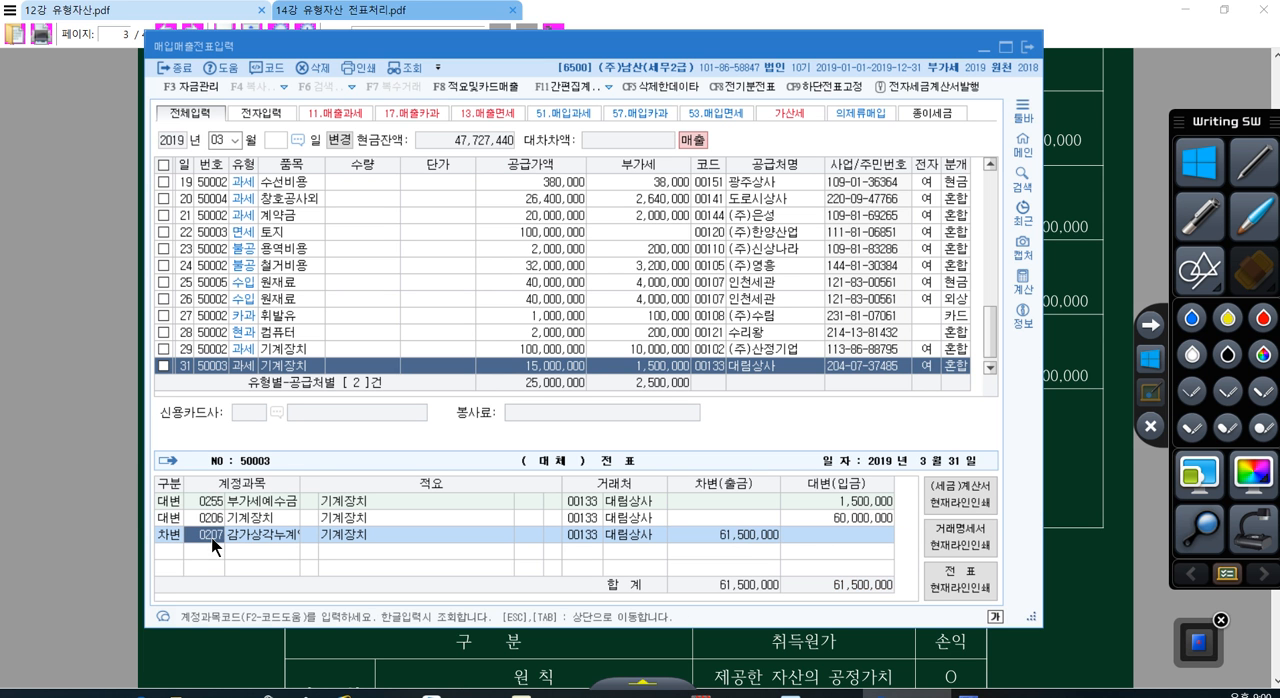
pyautogui.click(748, 537)
# Switch to 14강 유형자산 전표처리.pdf, examine the depreciation note in transaction [17], and return to the debit row's account code
pyautogui.click(1122, 572)
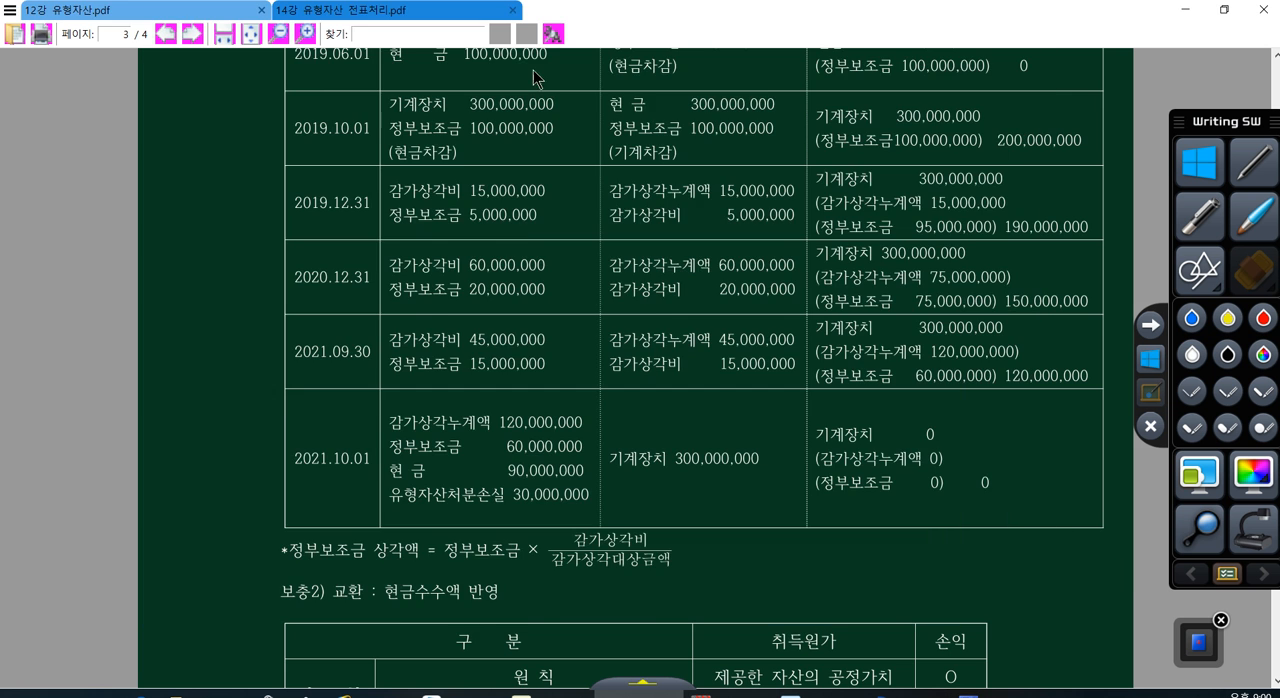
pyautogui.click(403, 12)
pyautogui.scroll(-5, 566, 326)
pyautogui.scroll(-12, 577, 367)
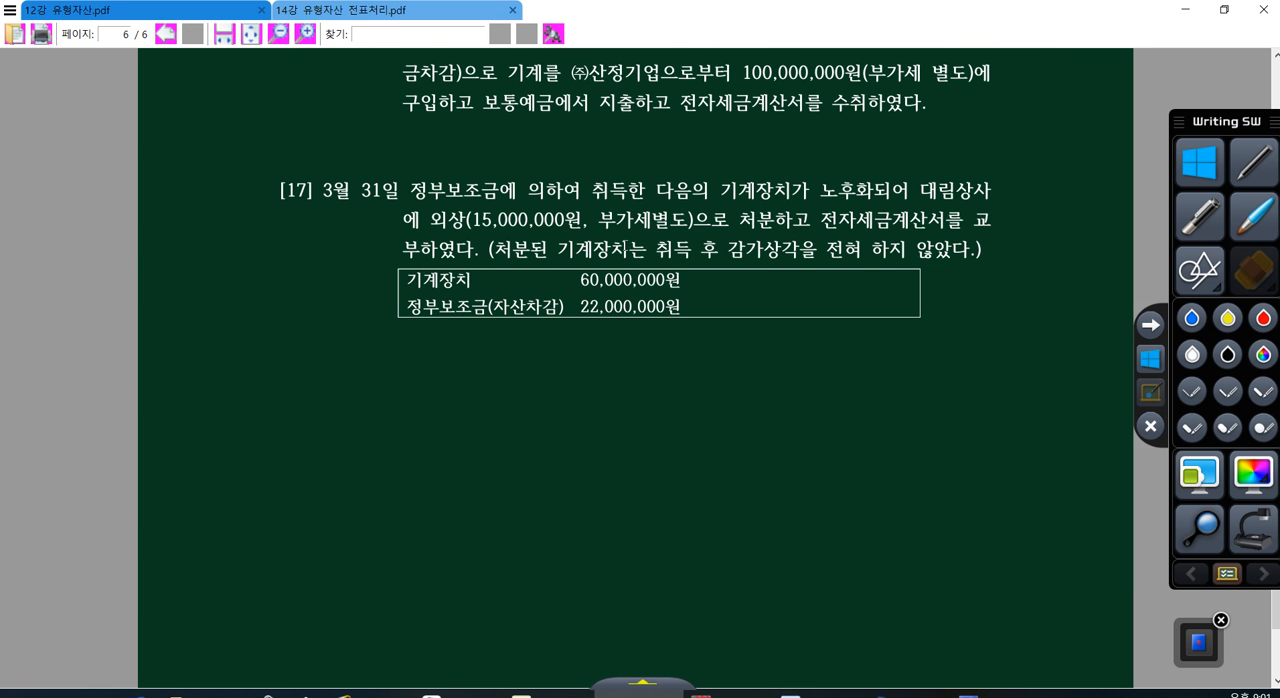
pyautogui.moveTo(530, 249); pyautogui.dragTo(950, 249)
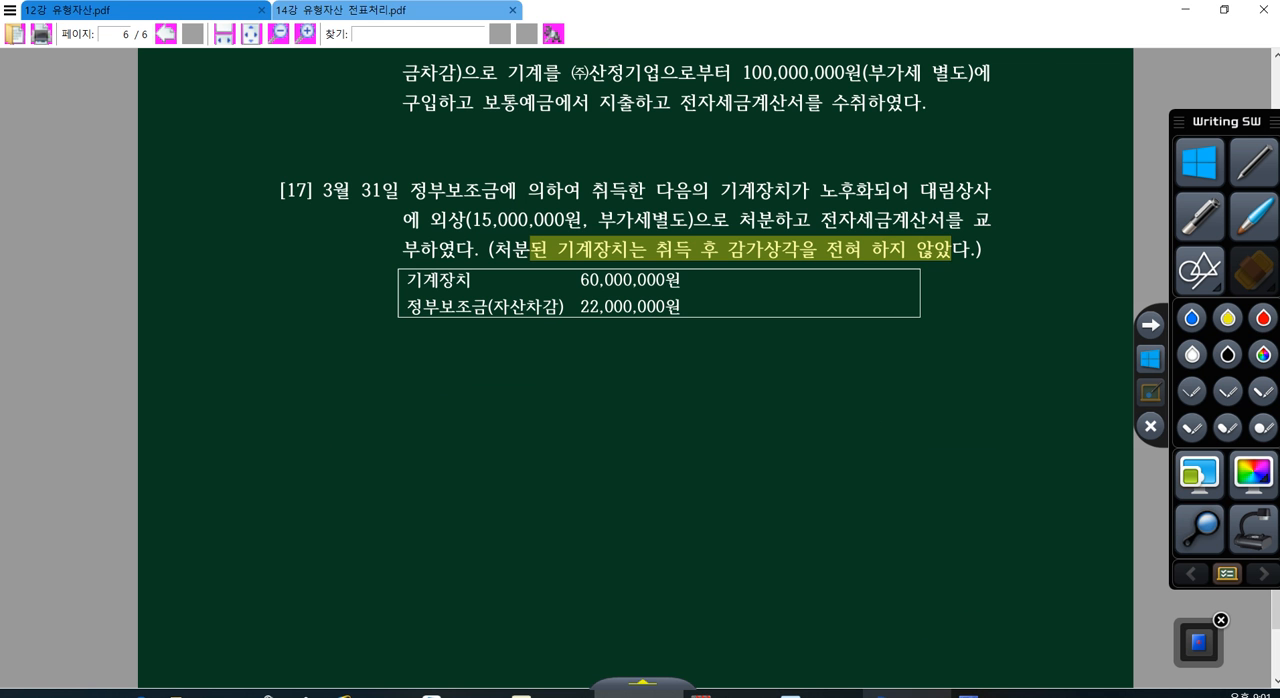
pyautogui.click(907, 693)
pyautogui.click(201, 535)
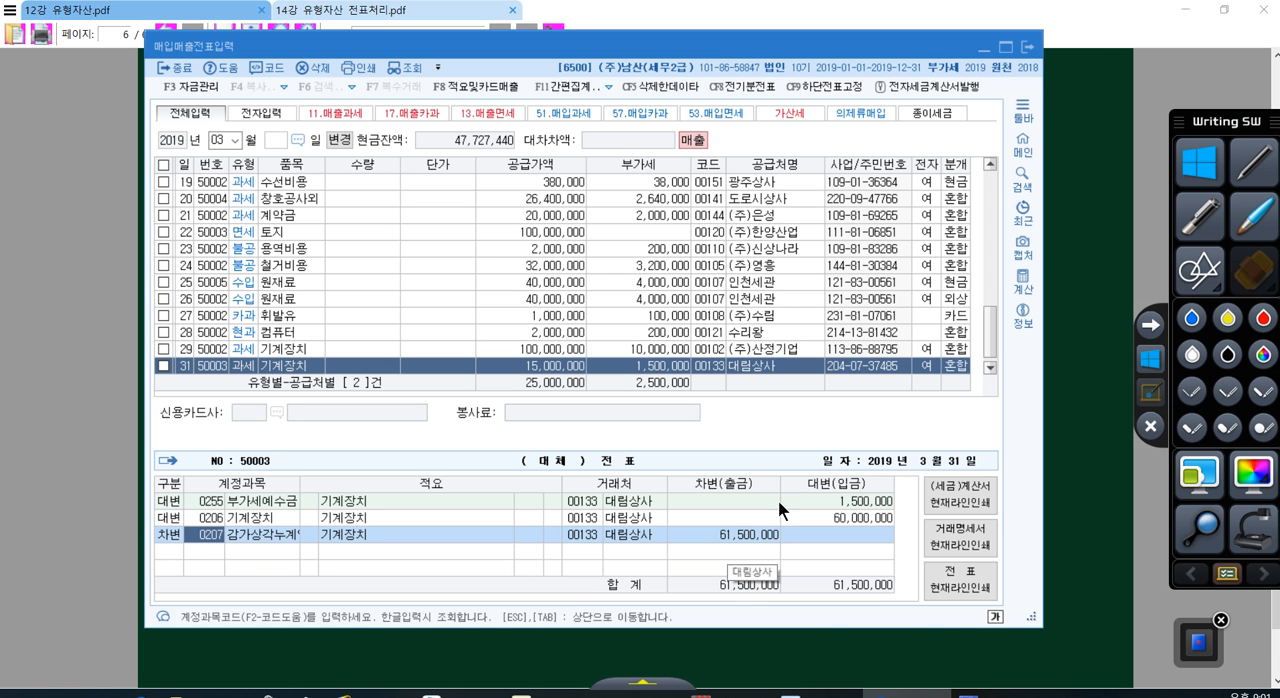
# Switch to 12강 유형자산.pdf and examine the 감가상각누계액 line of the 2021.10.01 disposal entry
pyautogui.click(1055, 477)
pyautogui.click(150, 25)
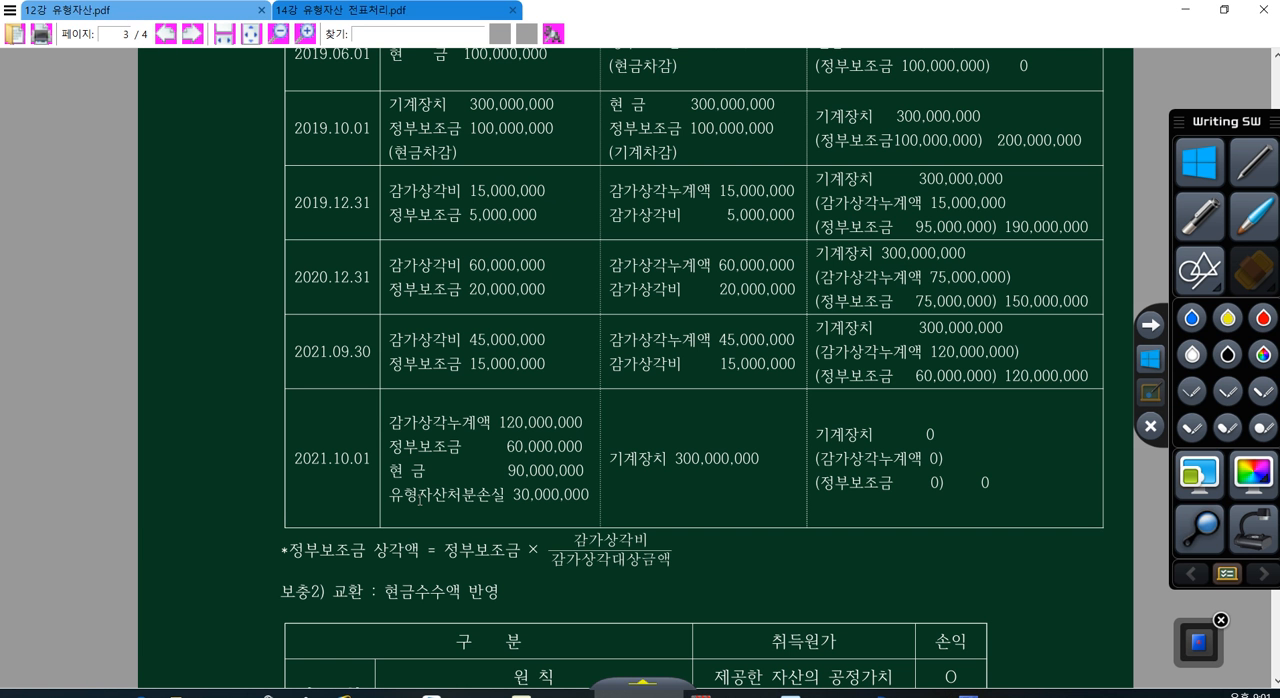
pyautogui.moveTo(403, 422); pyautogui.dragTo(585, 414)
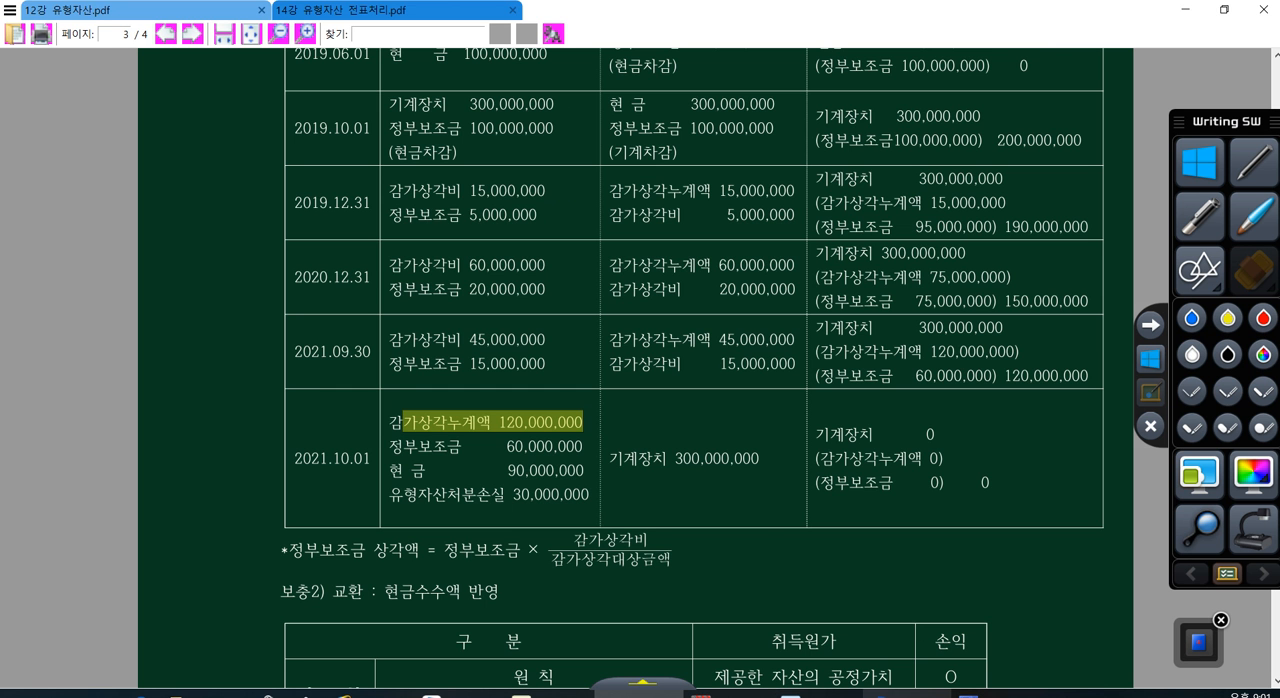
# Return to the voucher entry and change the debit row to account 0217 정부보조금 (기계장치) with 22,000,000
pyautogui.click(908, 693)
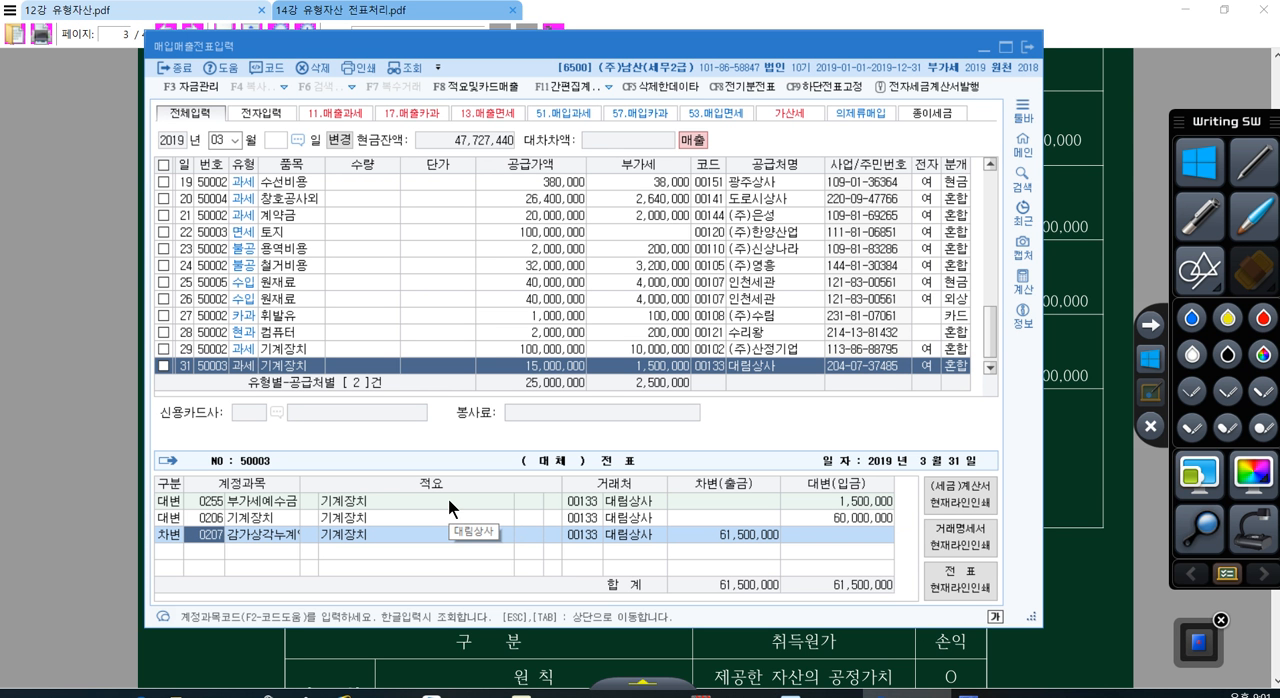
pyautogui.write('정부')
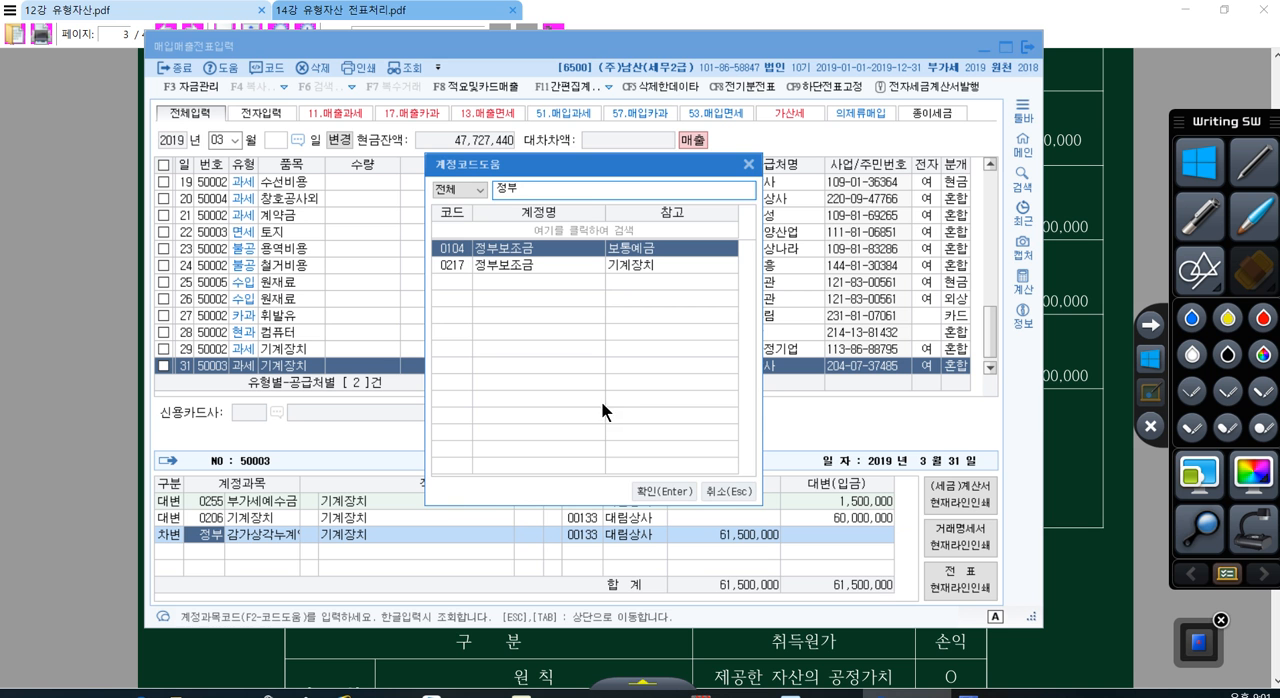
pyautogui.doubleClick(620, 264)
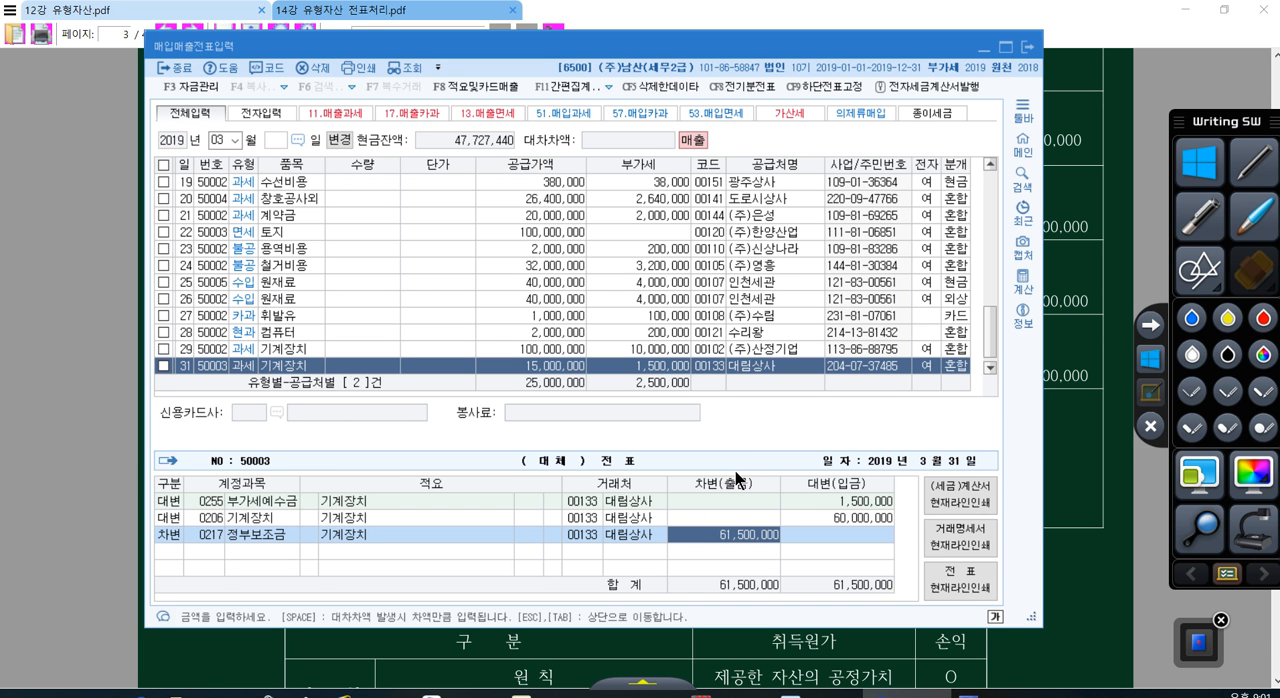
pyautogui.click(1072, 578)
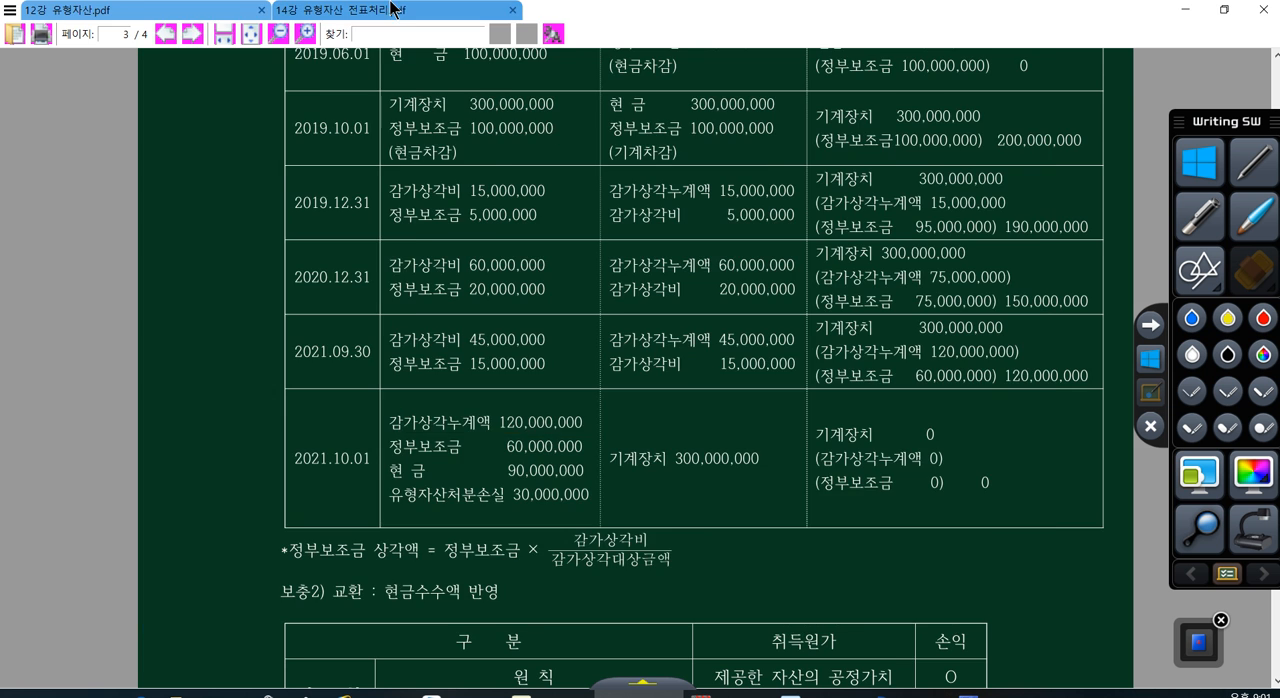
pyautogui.click(393, 9)
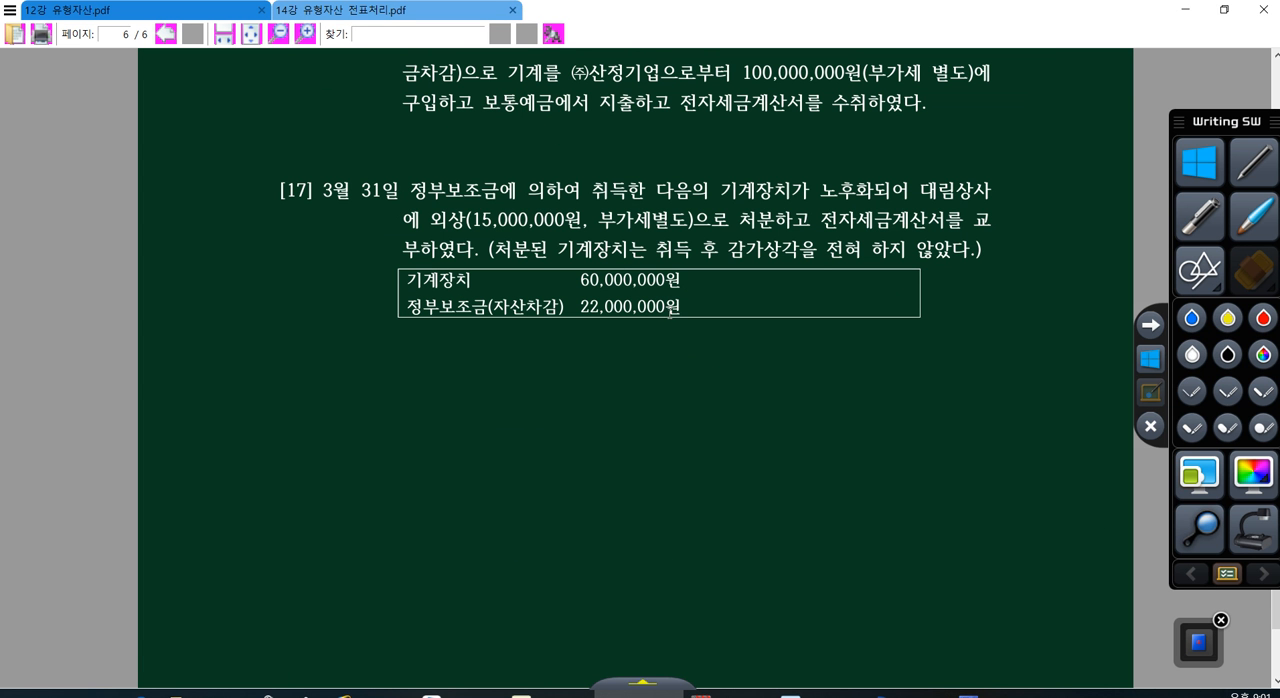
pyautogui.click(996, 690)
pyautogui.click(905, 692)
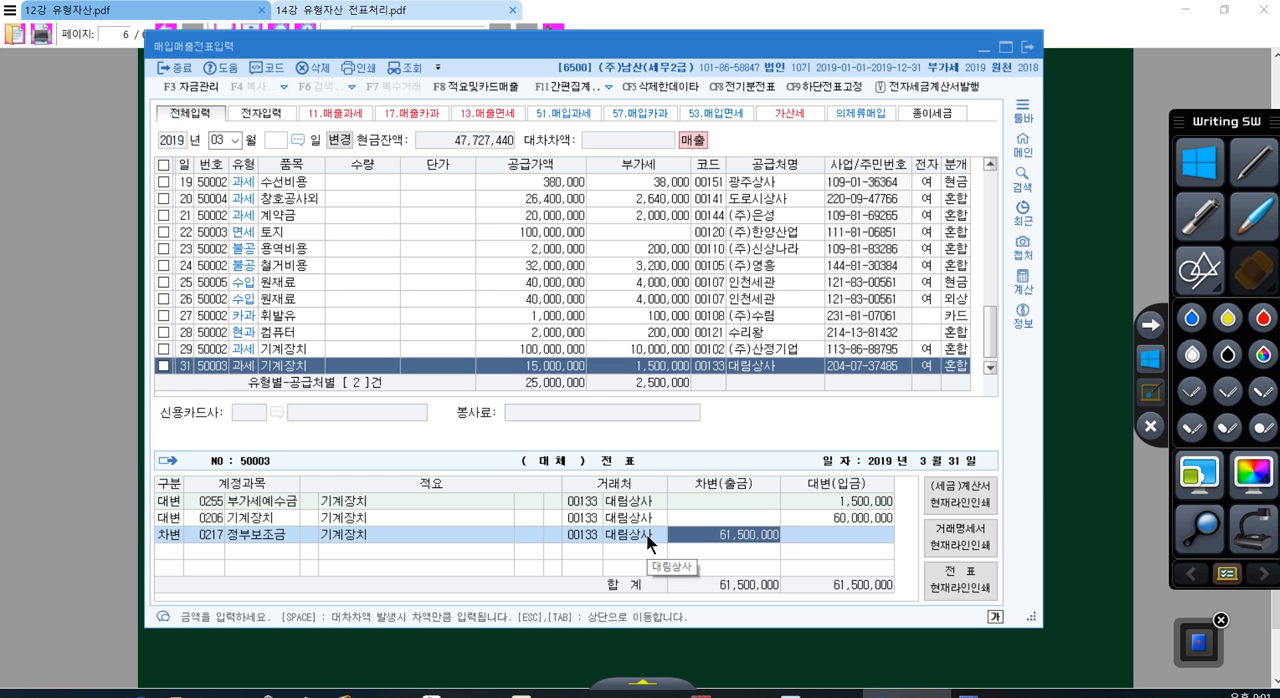
pyautogui.write('22000000')
pyautogui.press('Return')
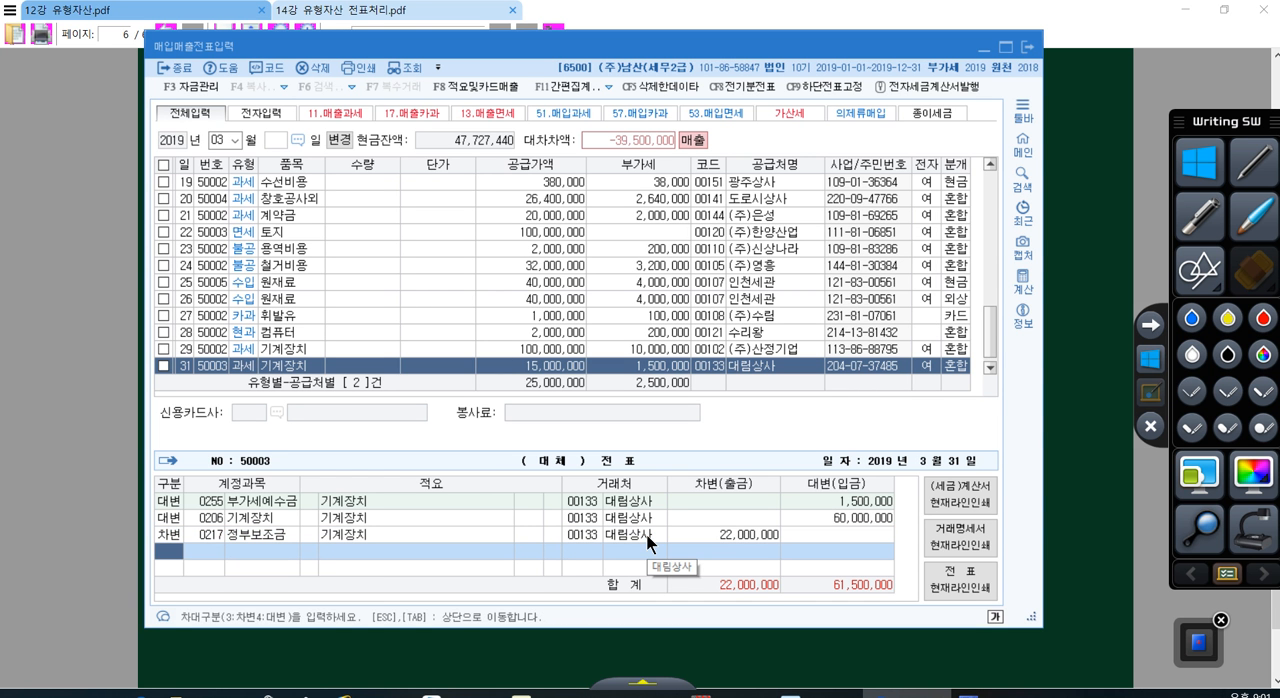
# Add a debit row for account 0120 미수금 with 16,500,000 to the March 31 entry
pyautogui.press('3')
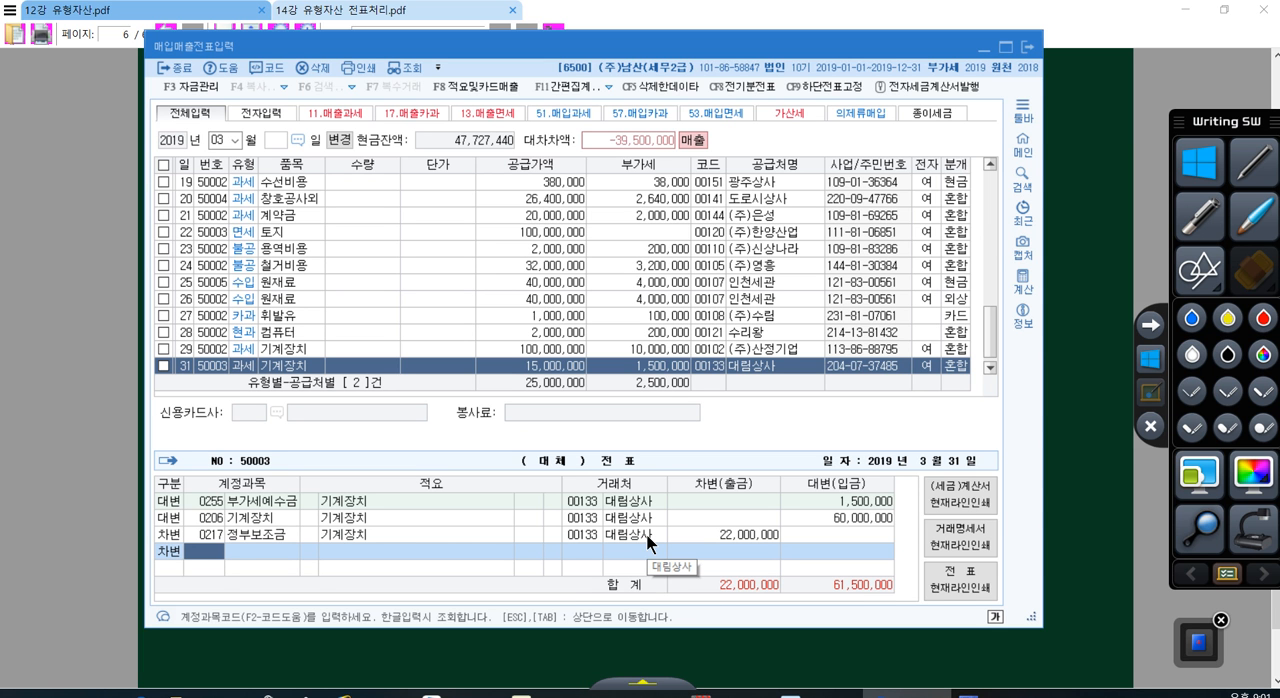
pyautogui.write('120')
pyautogui.press('Return')
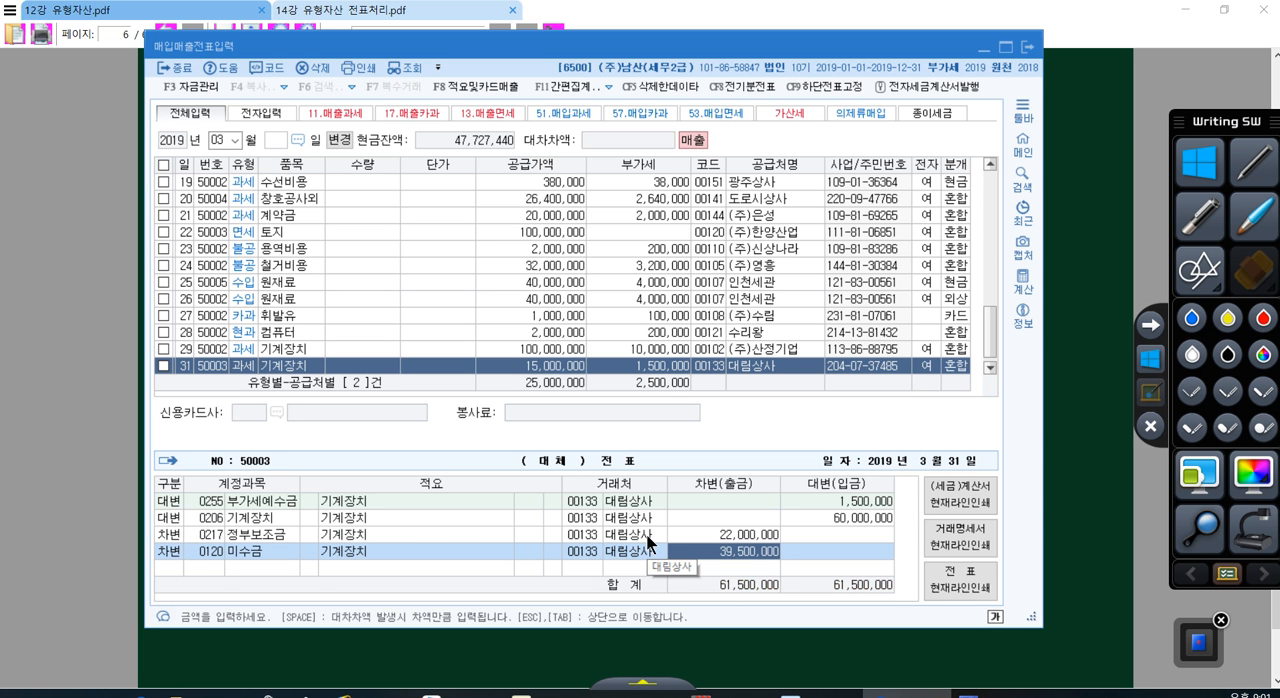
pyautogui.write('16500000')
pyautogui.press('Return')
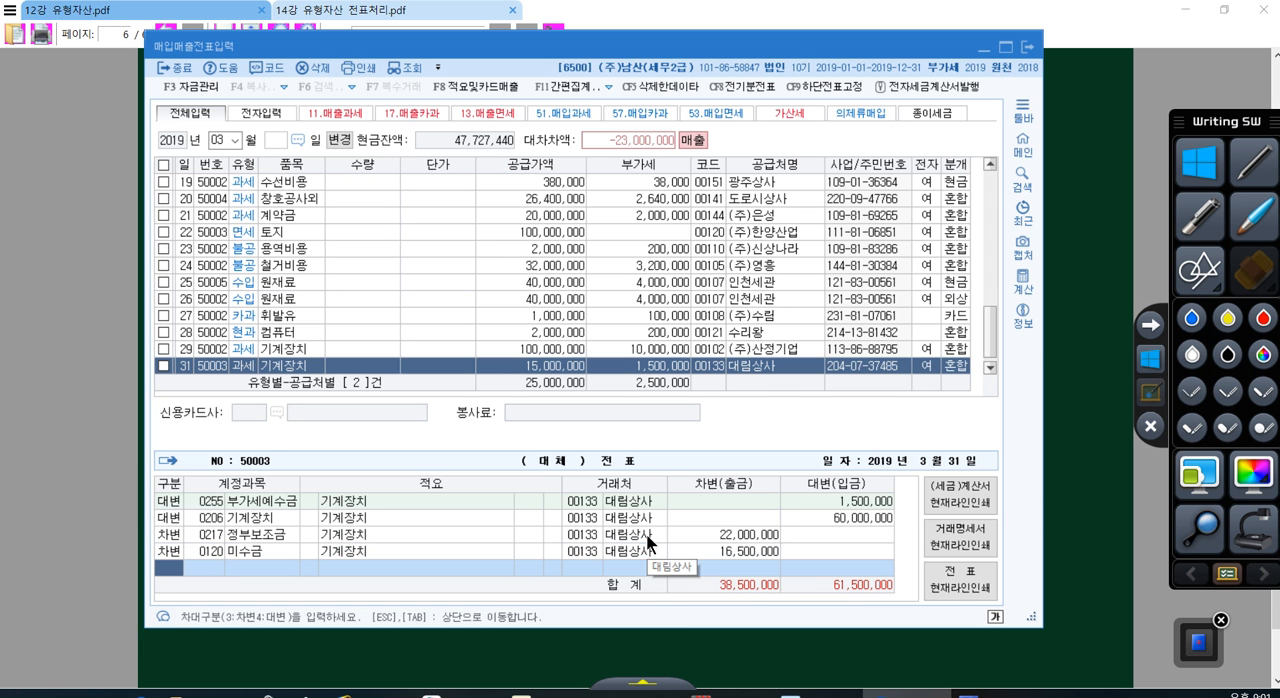
# Add a debit row for account 0970 유형자산처분손실 with the balancing 23,000,000
pyautogui.click(545, 366)
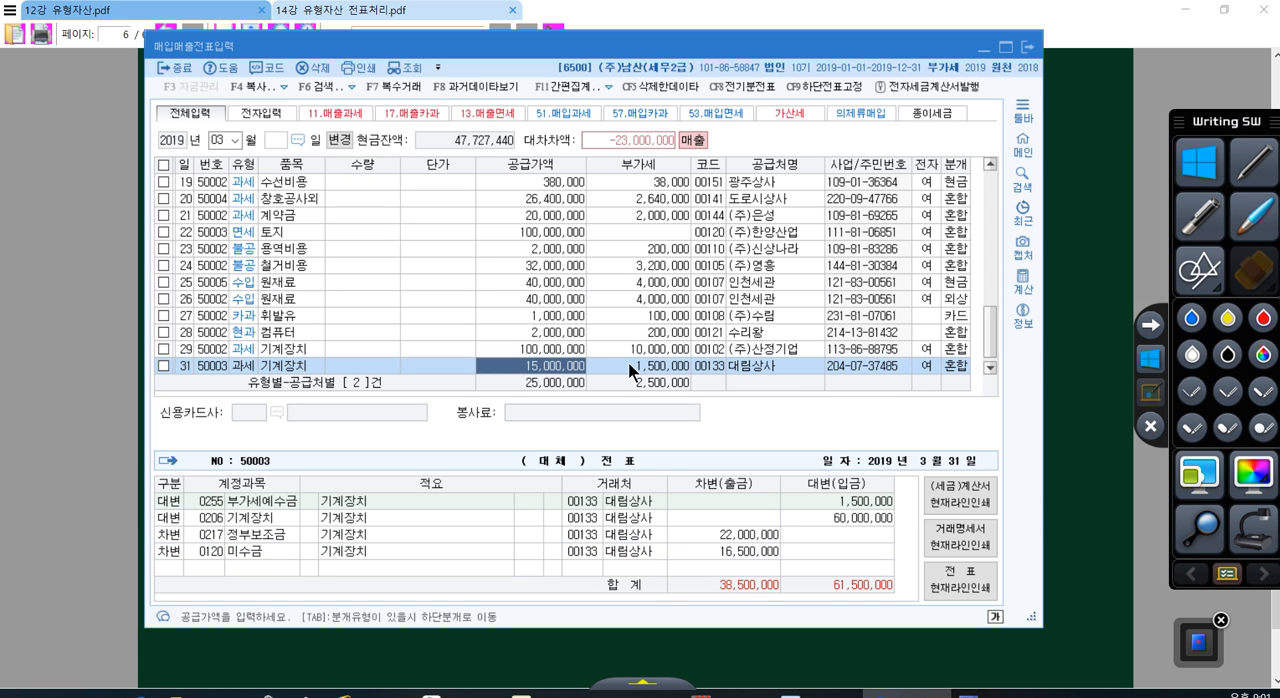
pyautogui.click(706, 566)
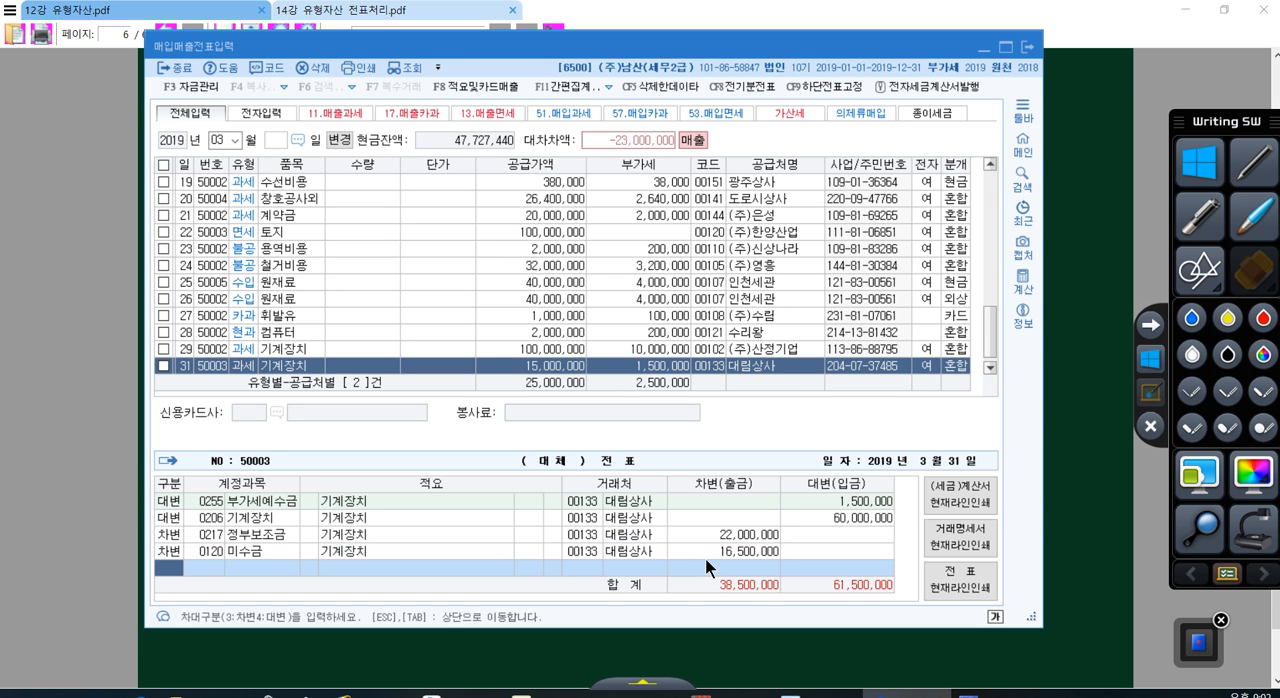
pyautogui.write('3')
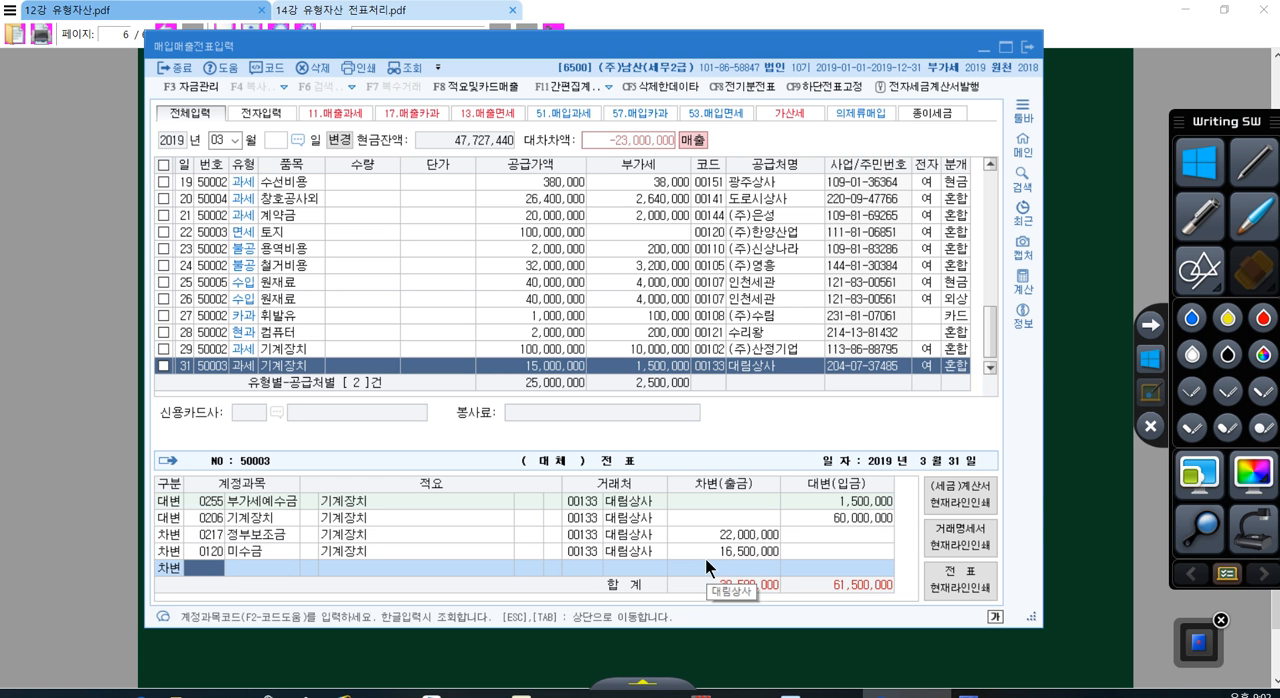
pyautogui.write('처분손')
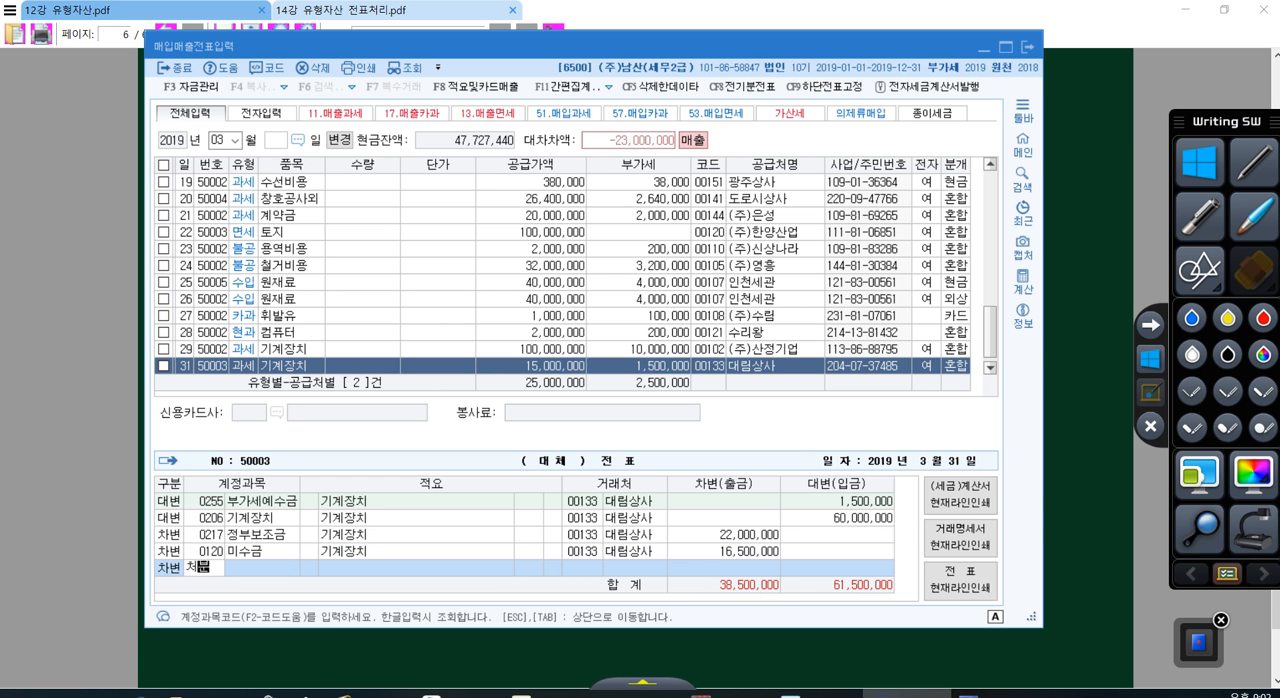
pyautogui.press('Return')
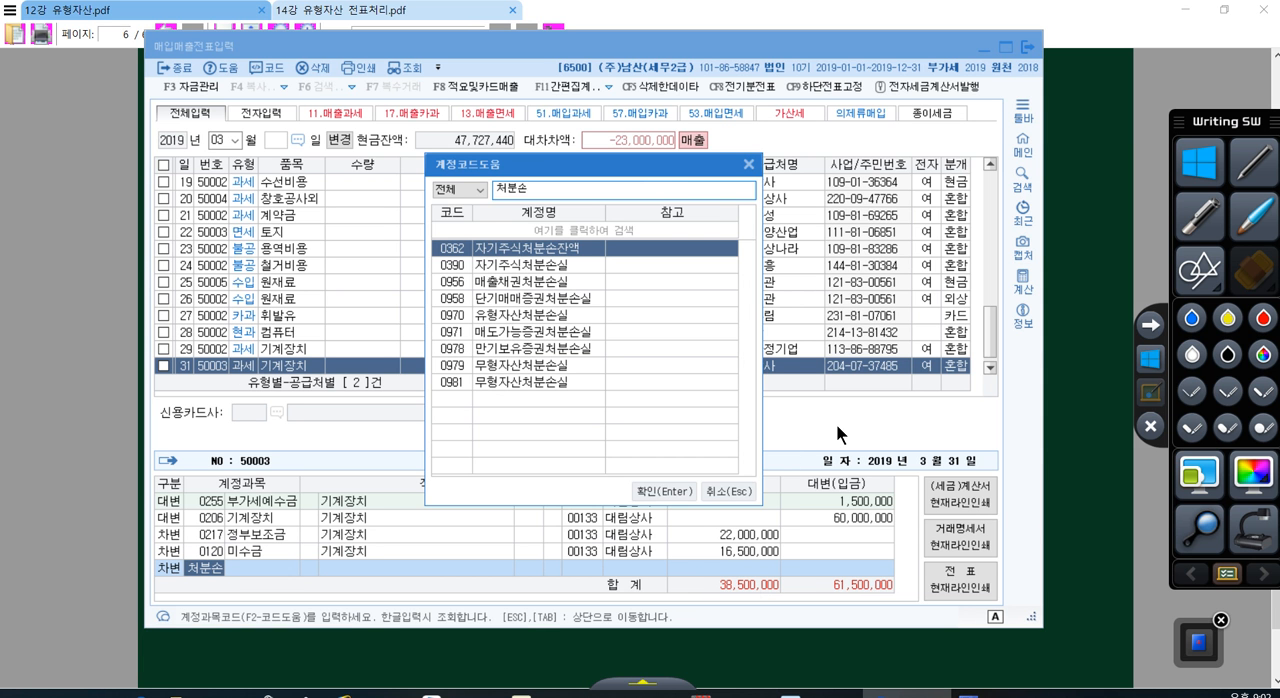
pyautogui.press('Down')
pyautogui.press('Down')
pyautogui.press('Down')
pyautogui.press('Down')
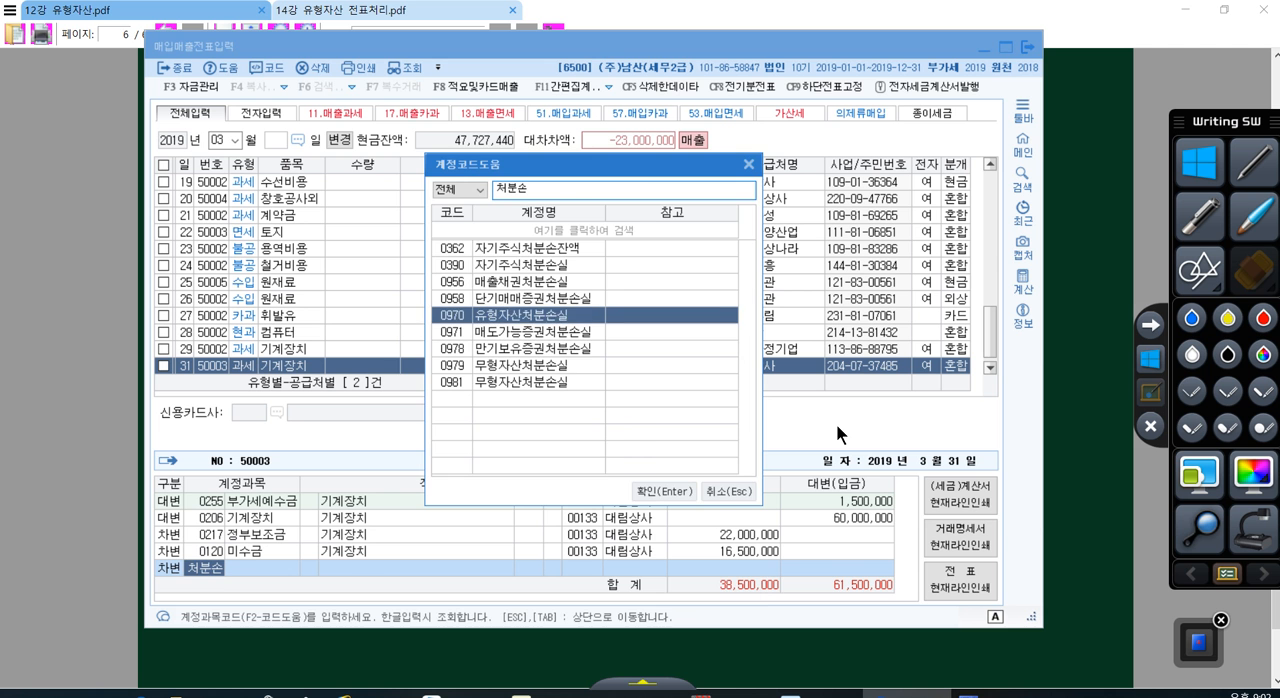
pyautogui.press('Return')
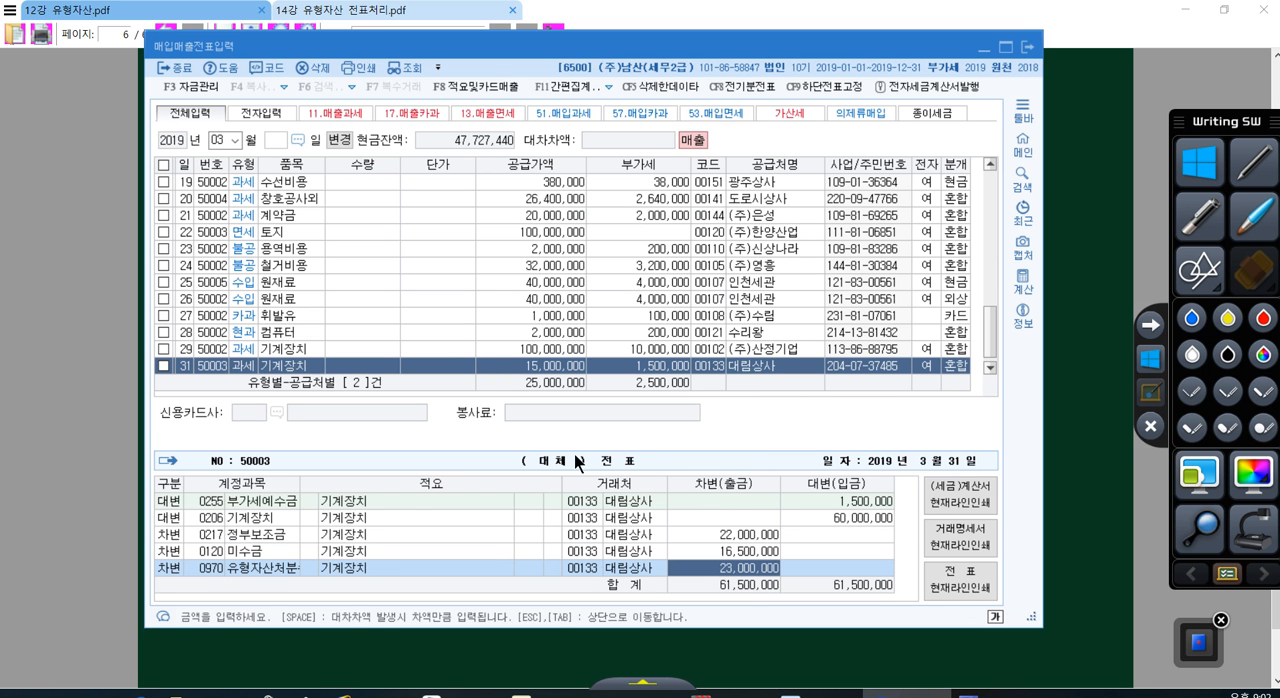
# Compare the 정부보조금 debit row with the 감가상각누계액 line of the 2021.10.01 entry in 12강 유형자산.pdf
pyautogui.click(285, 536)
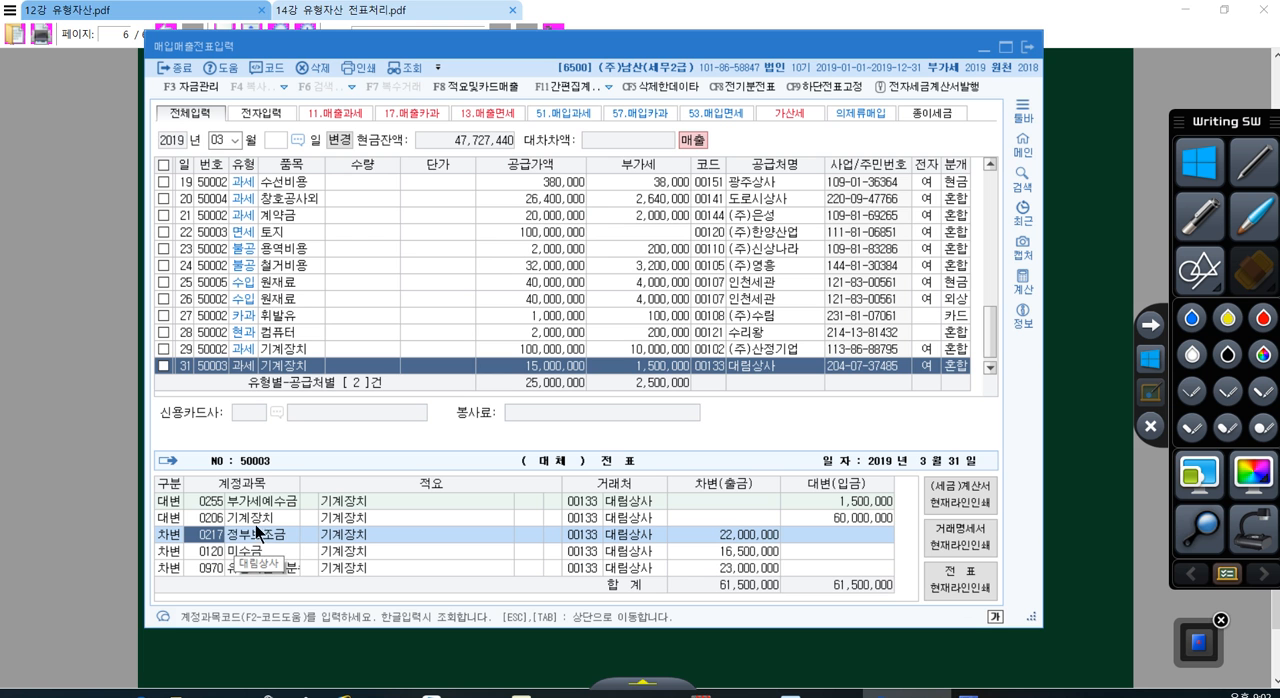
pyautogui.click(422, 656)
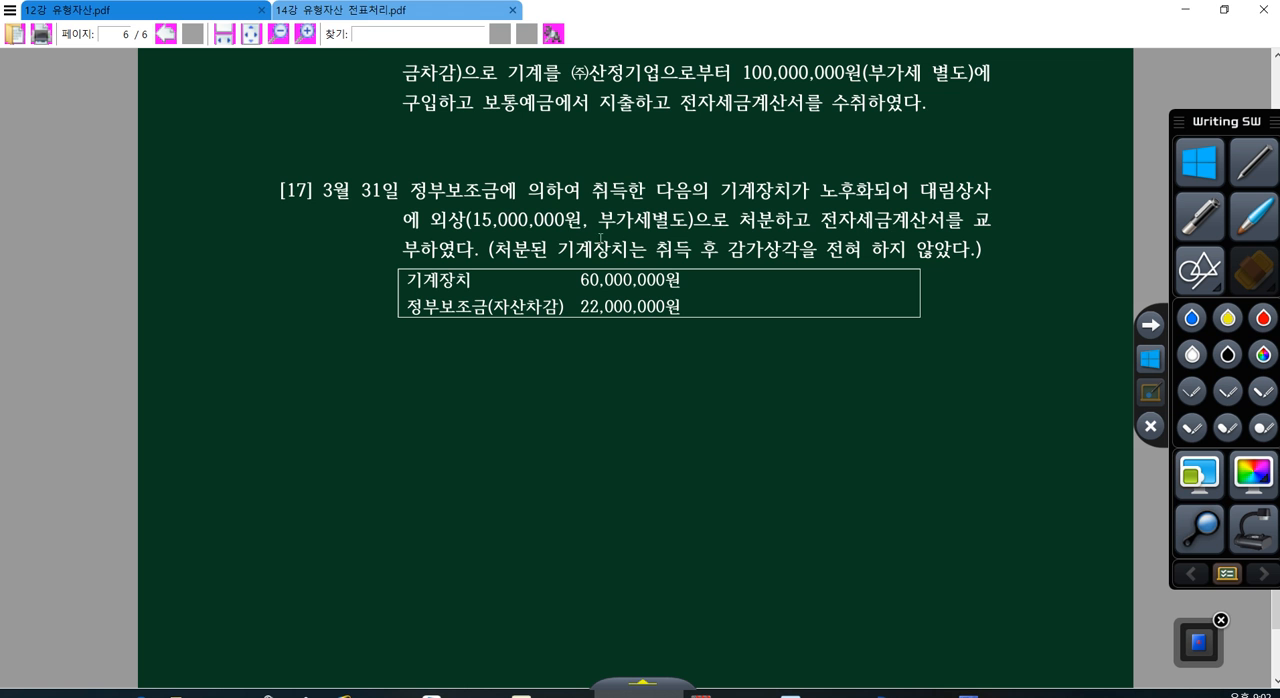
pyautogui.click(140, 8)
pyautogui.moveTo(390, 421); pyautogui.dragTo(584, 421)
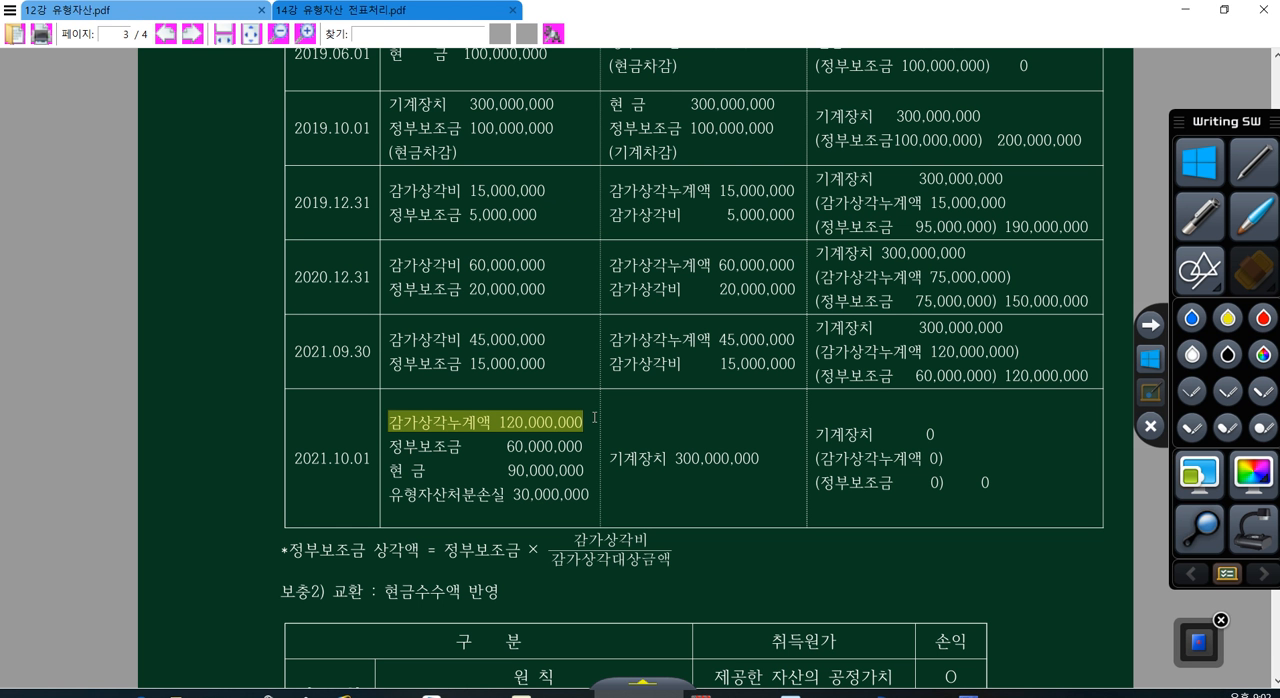
# Return to the voucher entry and review the March 31 line's journal rows, focusing on the 정부보조금 debit
pyautogui.click(970, 693)
pyautogui.scroll(-1, 430, 243)
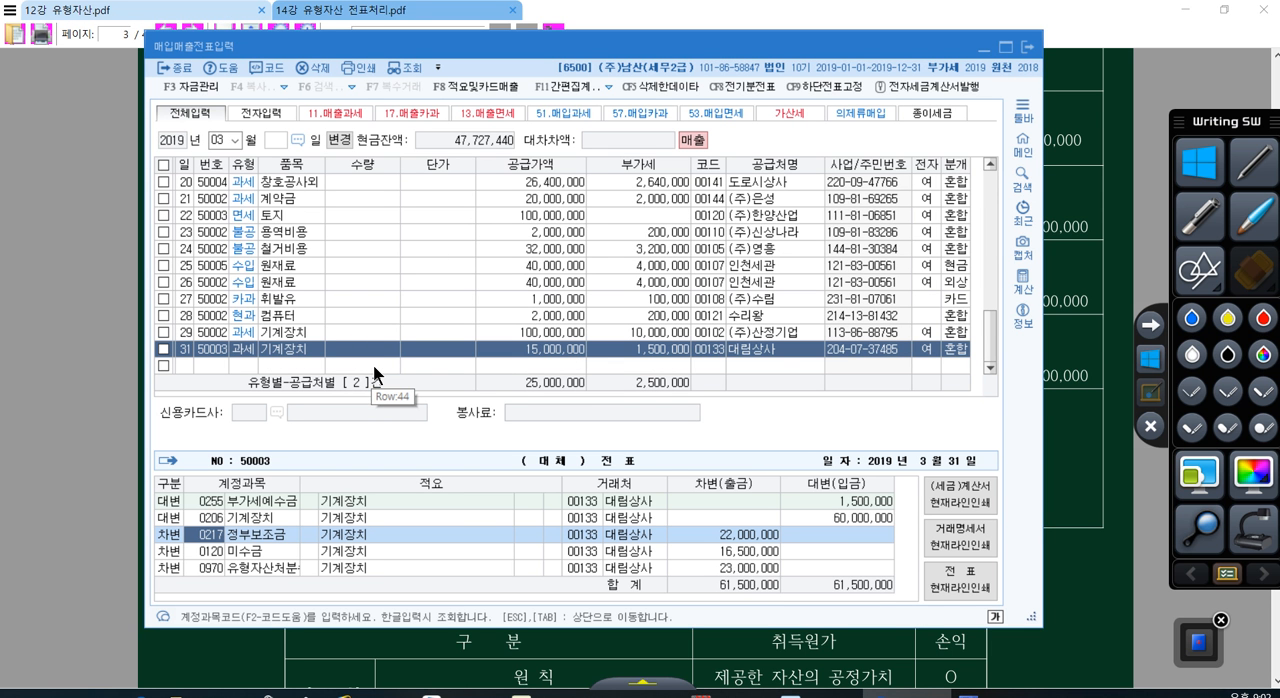
pyautogui.click(308, 352)
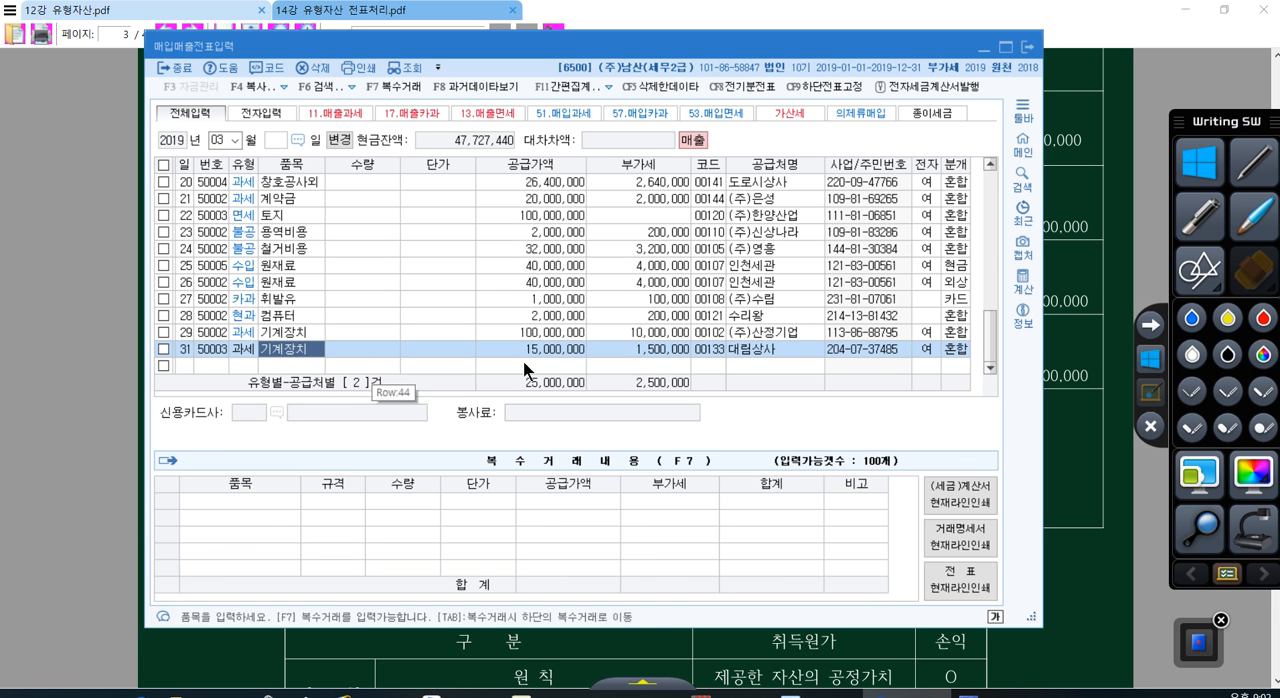
pyautogui.click(960, 349)
pyautogui.click(253, 537)
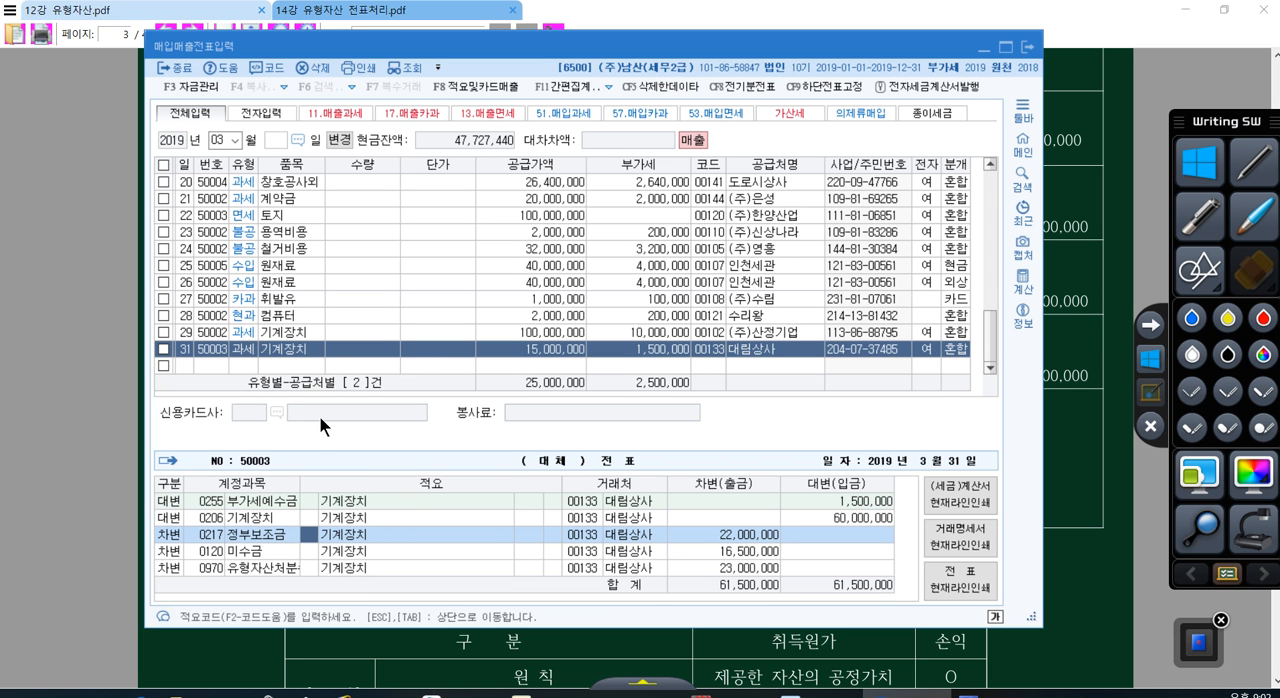
pyautogui.click(250, 535)
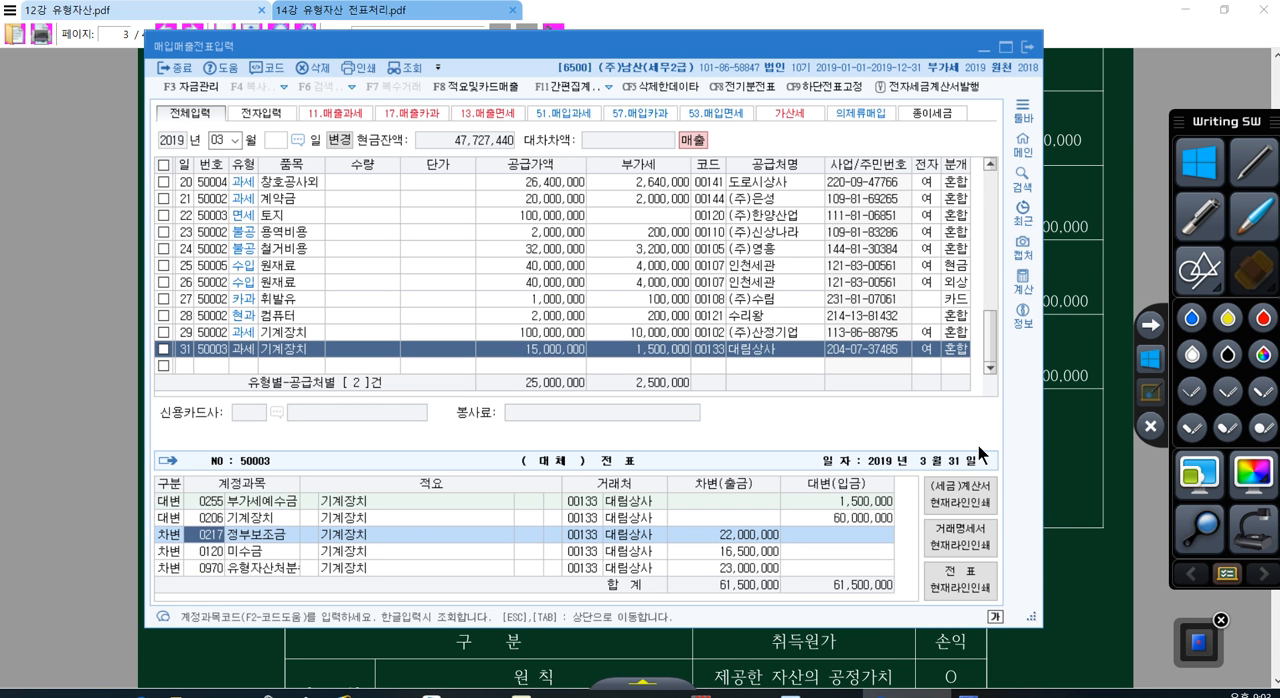
# Switch to 12강 유형자산.pdf and go through the 정부보조금 example's 2019.06.01, 2019.10.01 and 2019.12.31 entries, highlighting each row's journal text
pyautogui.click(1062, 474)
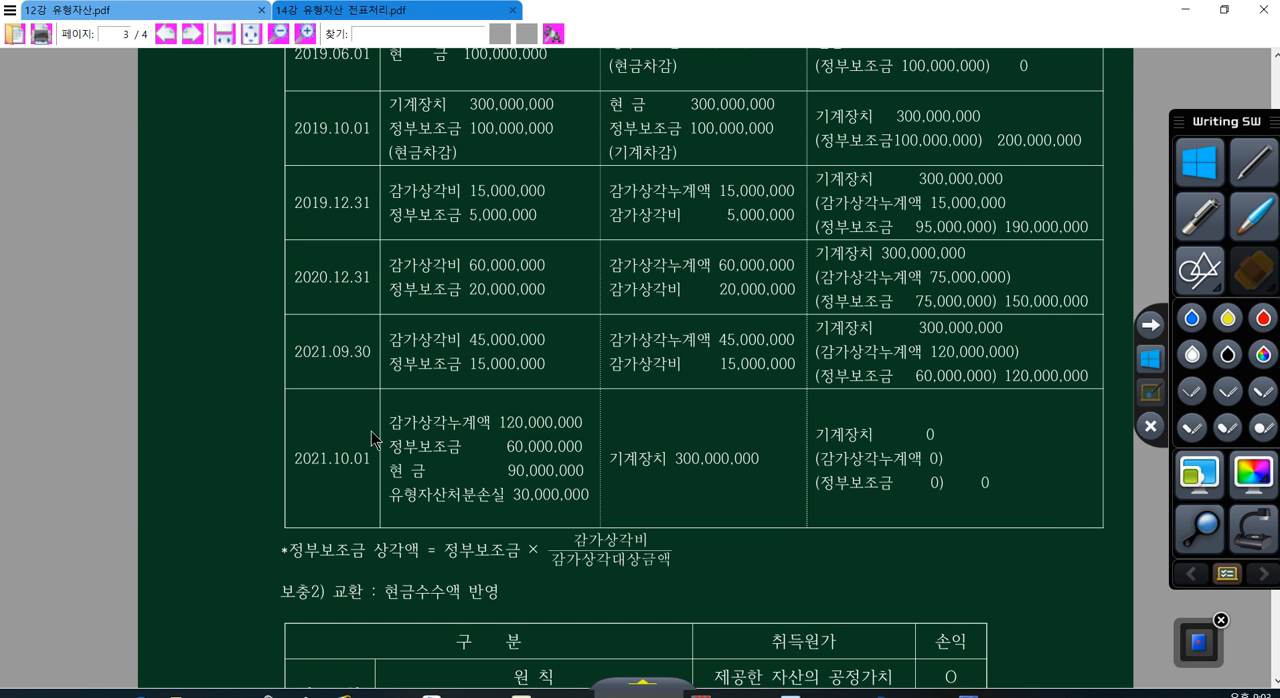
pyautogui.scroll(1, 660, 425)
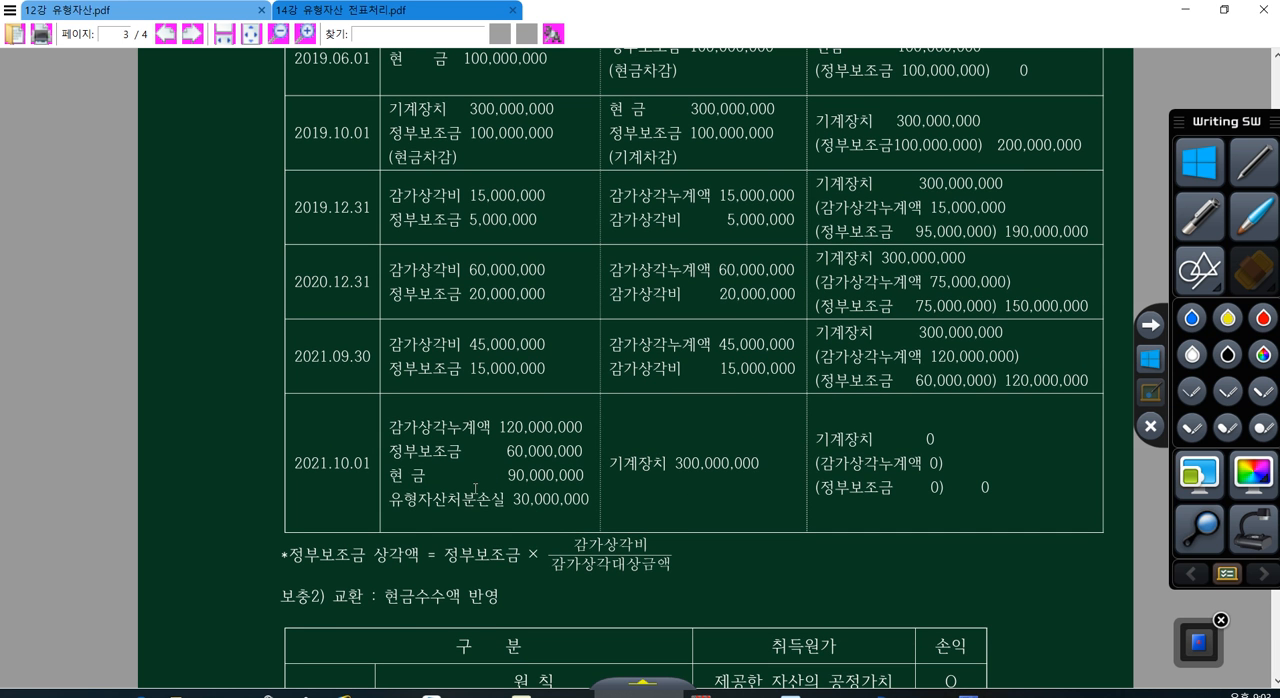
pyautogui.scroll(3, 473, 481)
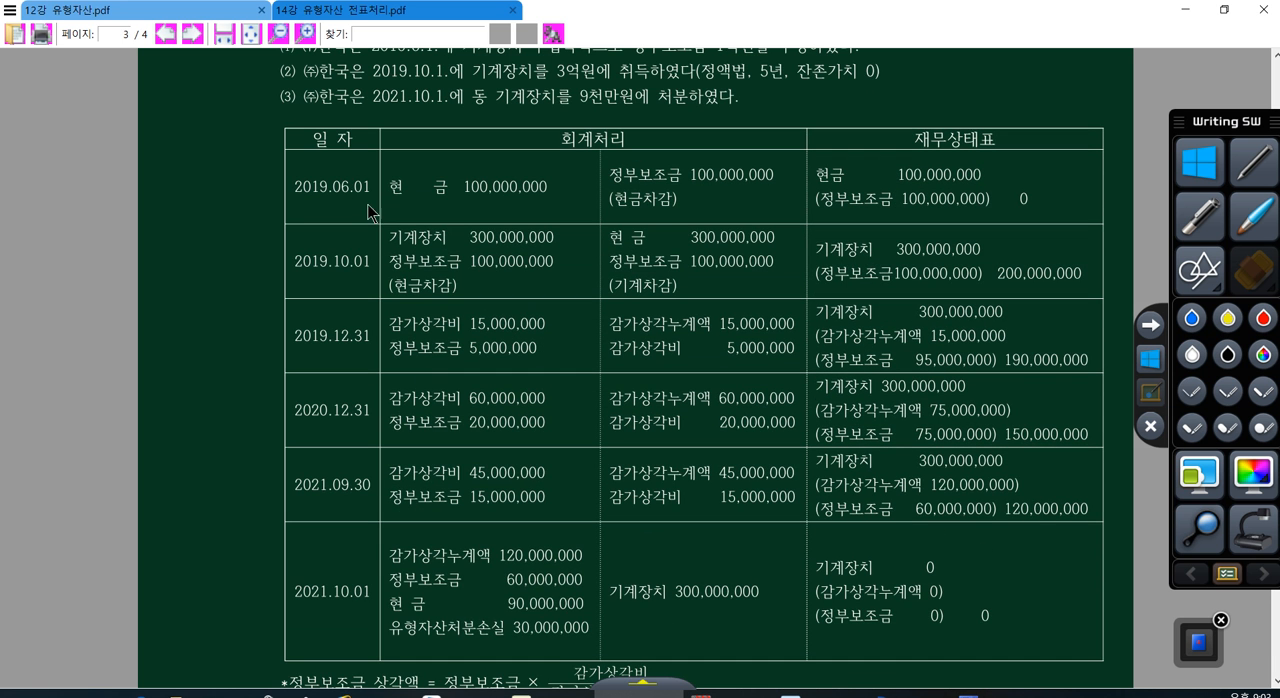
pyautogui.moveTo(333, 186); pyautogui.dragTo(795, 192)
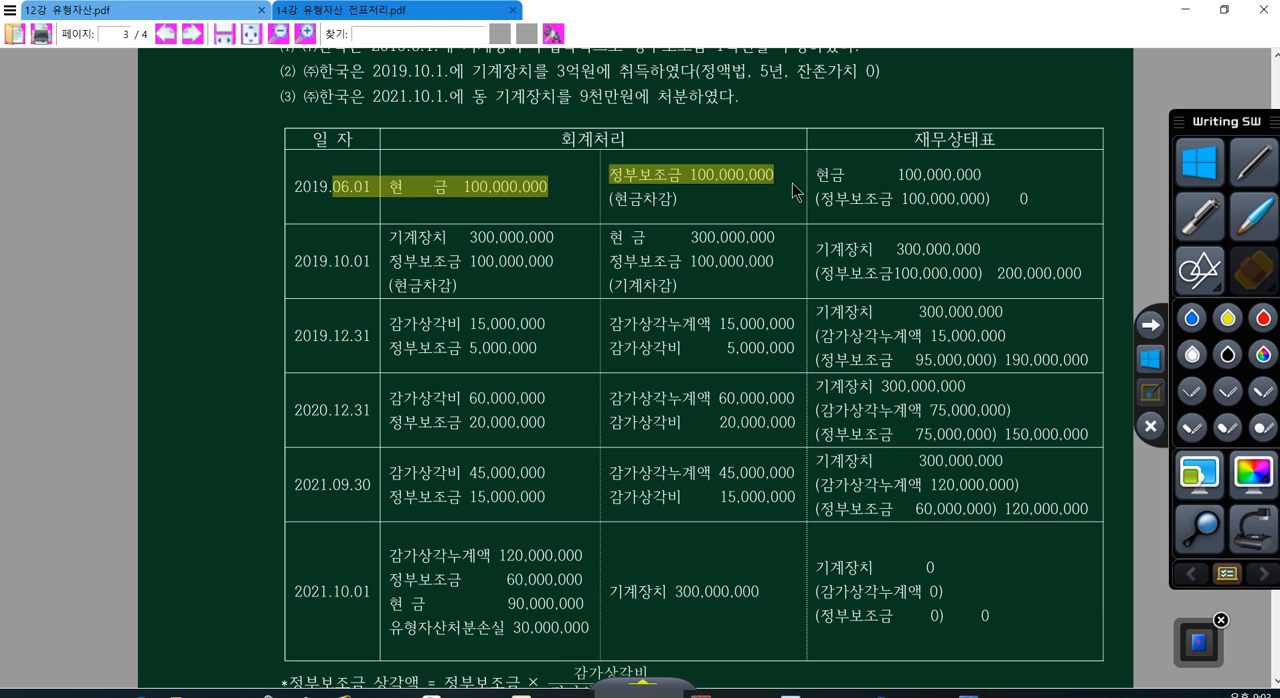
pyautogui.moveTo(313, 183); pyautogui.dragTo(790, 190)
pyautogui.moveTo(320, 259); pyautogui.dragTo(720, 262)
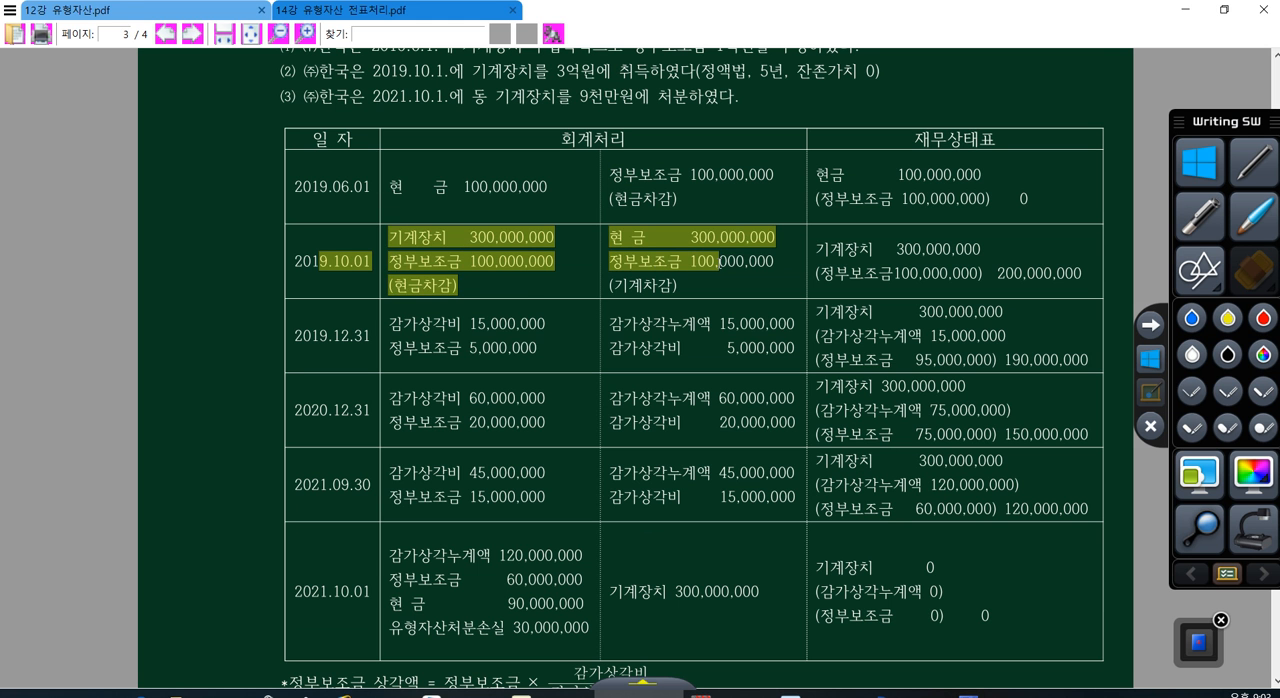
pyautogui.moveTo(322, 336); pyautogui.dragTo(764, 347)
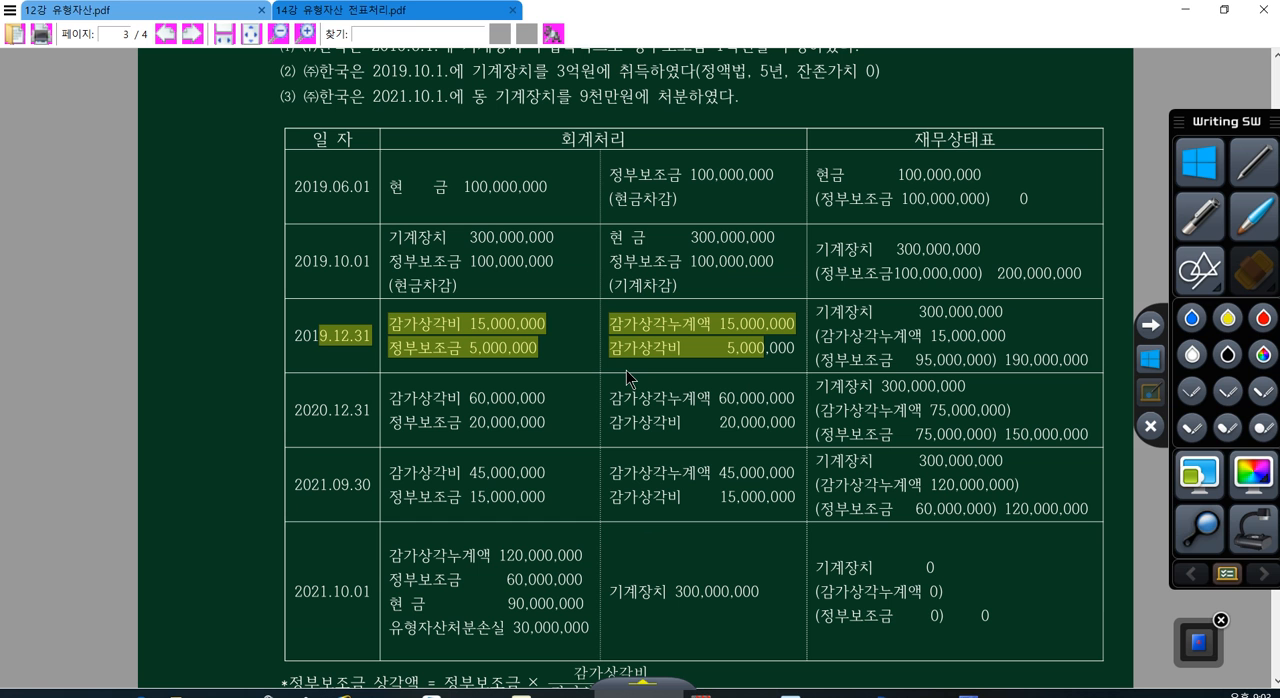
# Handwrite a red circled note beside the 2019.12.31 row of the 정부보조금 example, with an arrow pointing to the row
pyautogui.click(1254, 317)
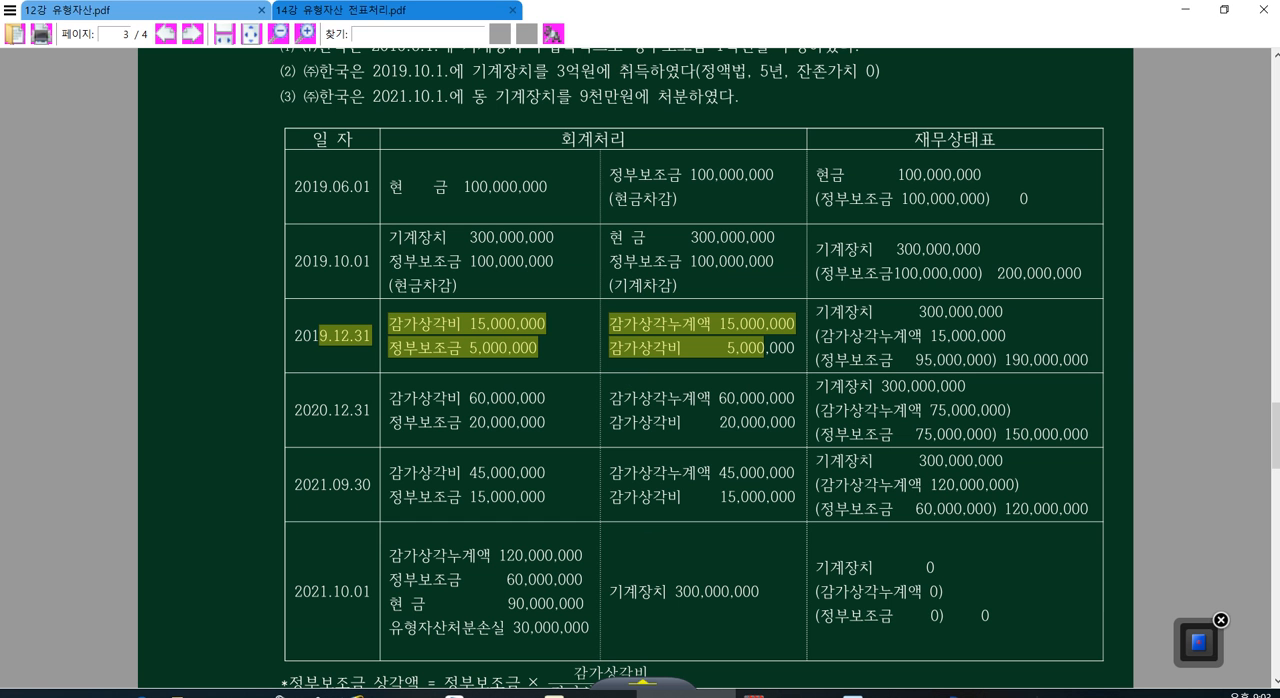
pyautogui.moveTo(181, 343); pyautogui.dragTo(187, 372)
pyautogui.moveTo(197, 340); pyautogui.dragTo(227, 367)
pyautogui.moveTo(226, 320)
pyautogui.mouseDown()
pyautogui.moveTo(230, 355)
pyautogui.moveTo(245, 300)
pyautogui.moveTo(272, 336)
pyautogui.moveTo(274, 368)
pyautogui.mouseUp()
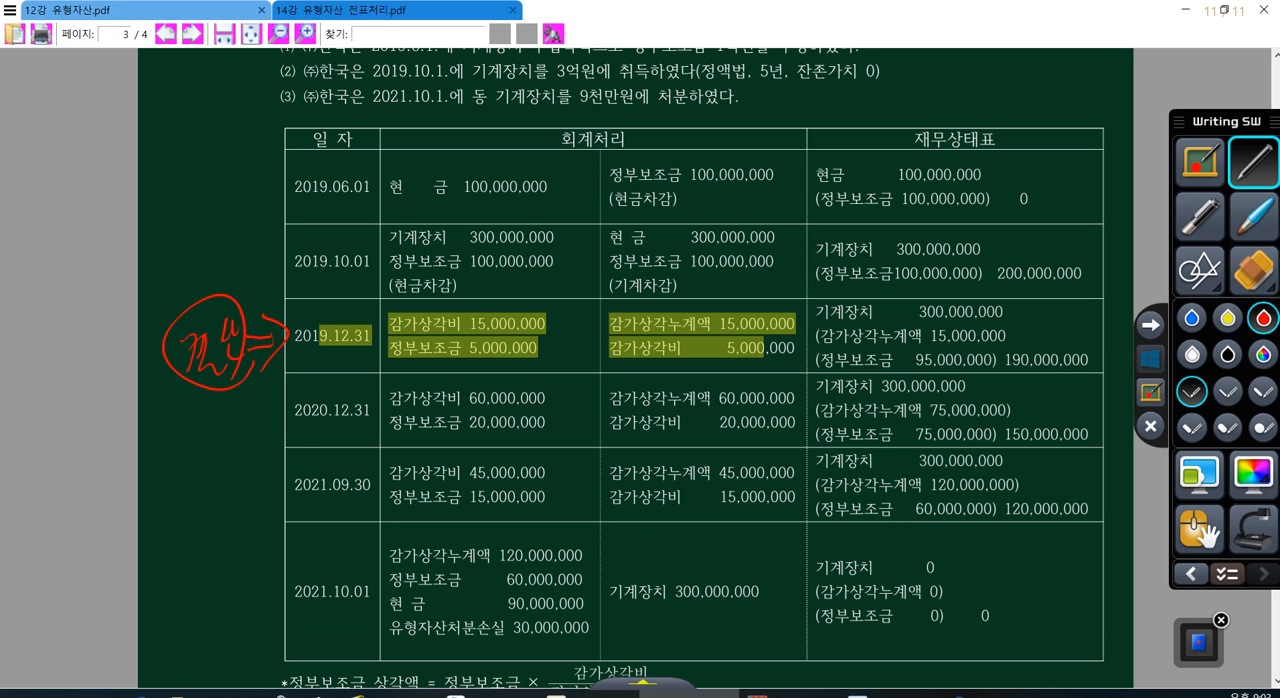
pyautogui.moveTo(229, 400)
pyautogui.mouseDown()
pyautogui.moveTo(215, 300)
pyautogui.moveTo(221, 402)
pyautogui.mouseUp()
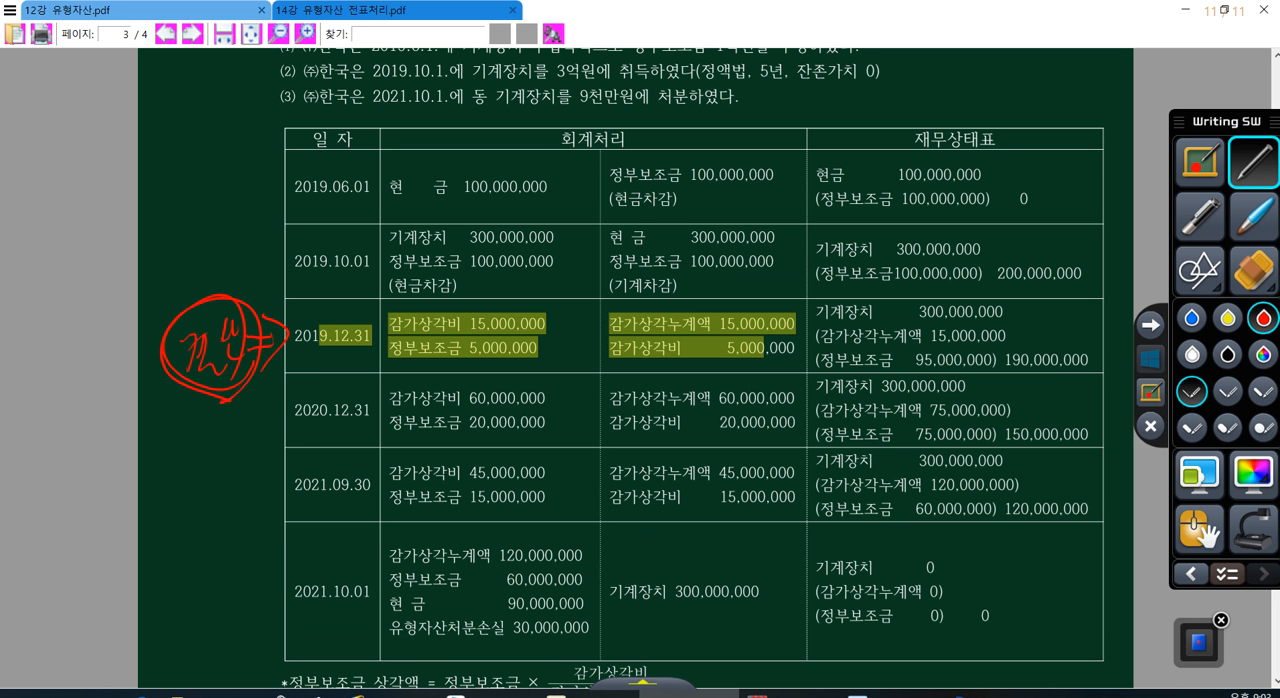
# Mark the 2019.06.01 row with a red check and the 2019.10.01 row with an arrow, circling both rows' 회계처리 entries
pyautogui.moveTo(224, 157); pyautogui.dragTo(261, 130)
pyautogui.moveTo(188, 251)
pyautogui.mouseDown()
pyautogui.moveTo(234, 252)
pyautogui.moveTo(232, 275)
pyautogui.mouseUp()
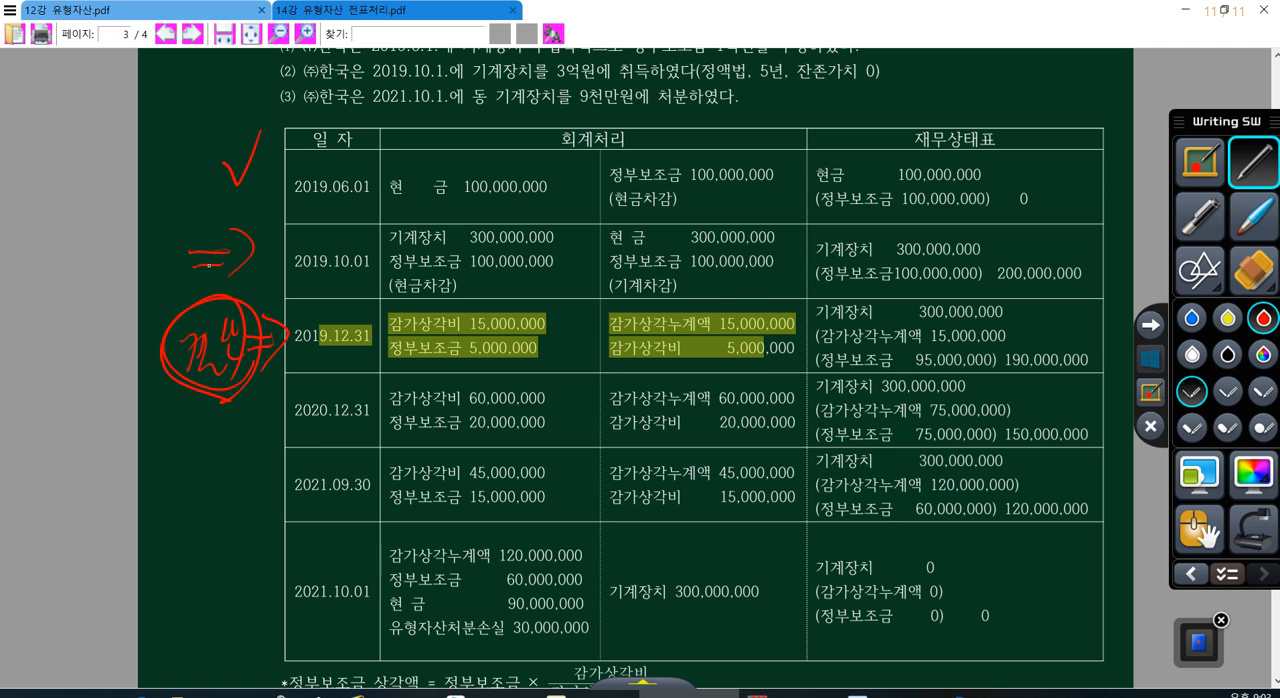
pyautogui.moveTo(775, 284)
pyautogui.mouseDown()
pyautogui.moveTo(624, 314)
pyautogui.moveTo(352, 195)
pyautogui.moveTo(818, 170)
pyautogui.moveTo(772, 282)
pyautogui.mouseUp()
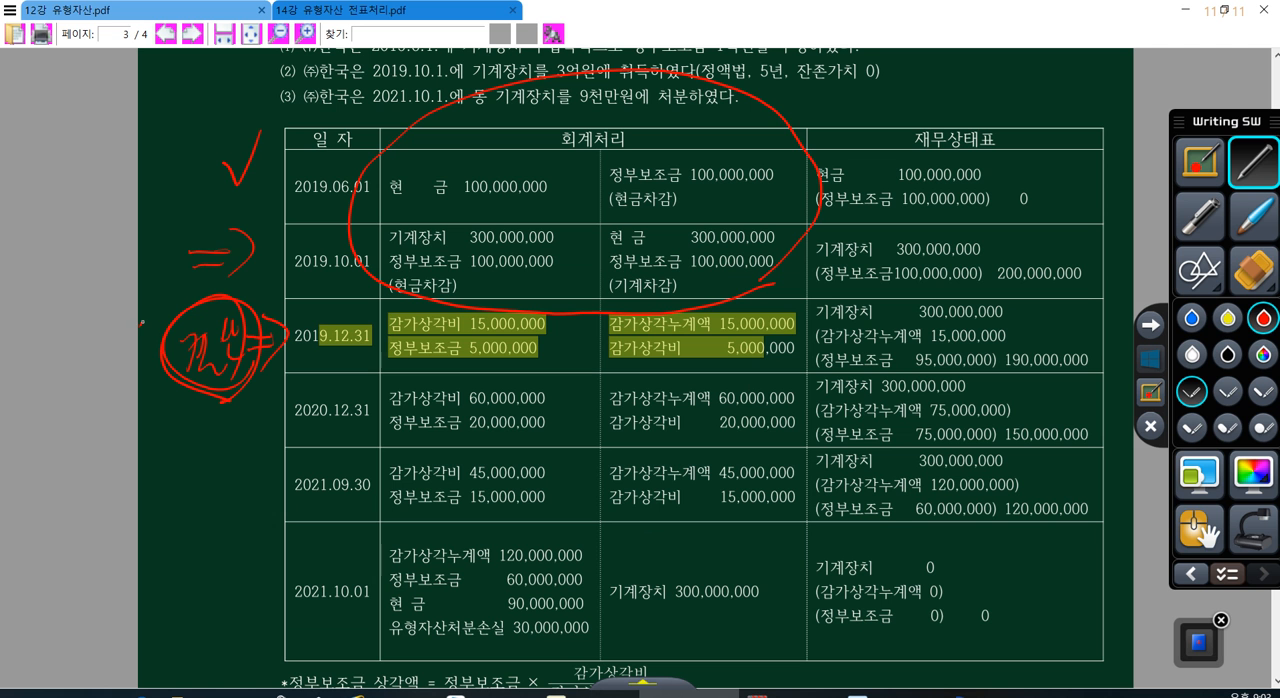
# Draw a red X beside the circled 2019.12.31 note and circle the 2019.06.01 and 2019.10.01 entries again for emphasis
pyautogui.moveTo(141, 323); pyautogui.dragTo(96, 392)
pyautogui.moveTo(87, 331); pyautogui.dragTo(154, 378)
pyautogui.moveTo(838, 253)
pyautogui.mouseDown()
pyautogui.moveTo(612, 293)
pyautogui.moveTo(378, 146)
pyautogui.moveTo(742, 236)
pyautogui.mouseUp()
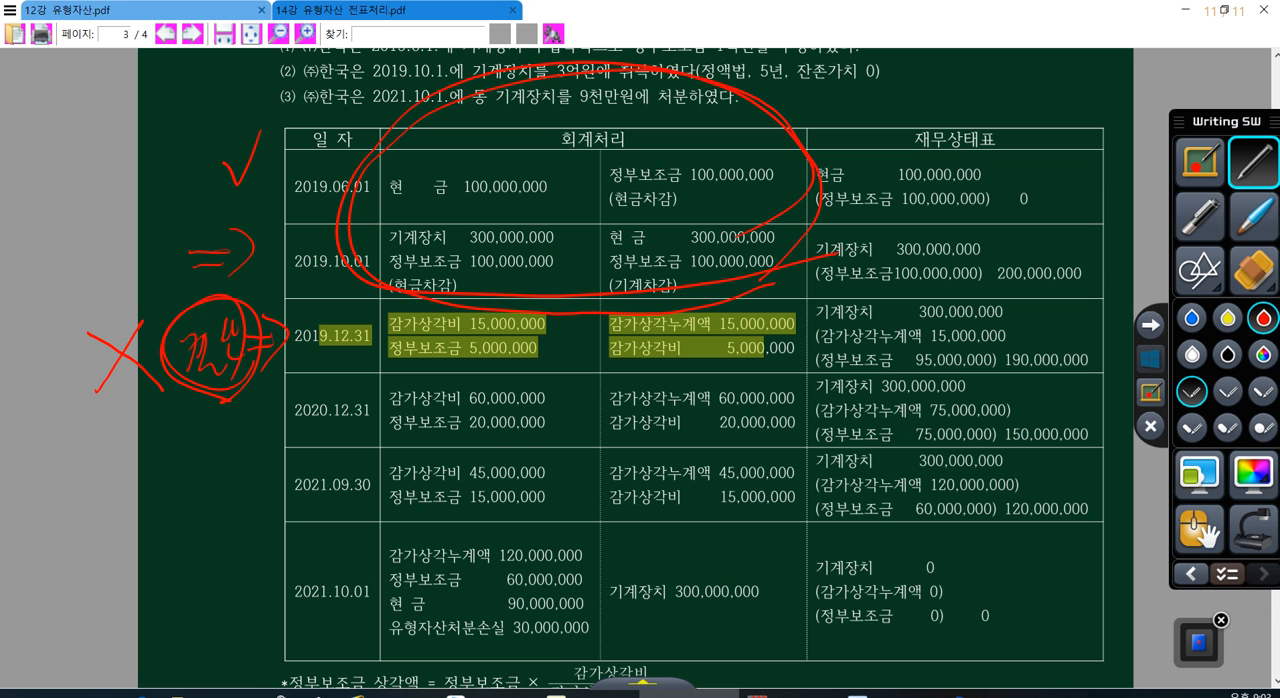